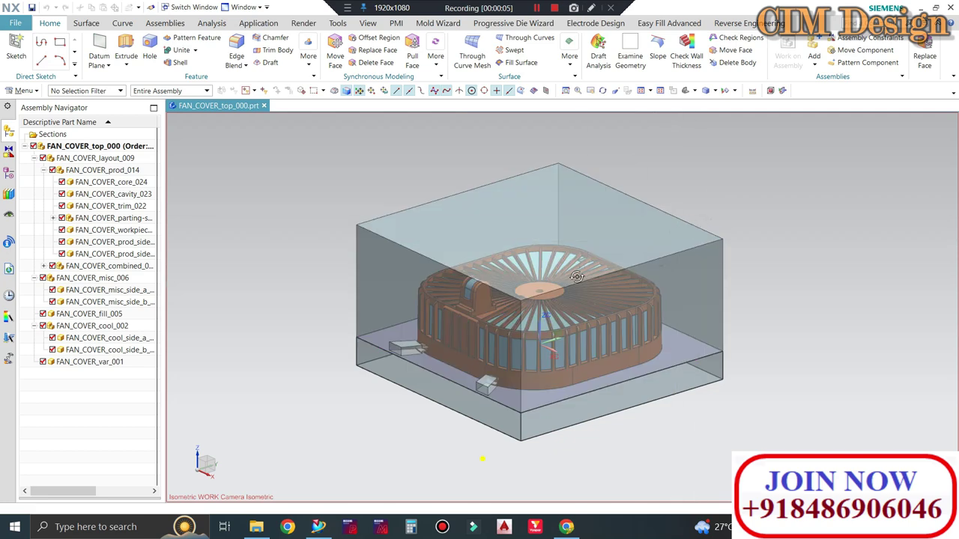
Orbit the FAN_COVER_top_000 mold assembly to look over the part inside its workpiece block.
mouse_move(697, 210)
middle_mouse_down()
mouse_move(588, 247)
mouse_move(602, 286)
mouse_move(585, 283)
mouse_move(722, 231)
middle_mouse_up()
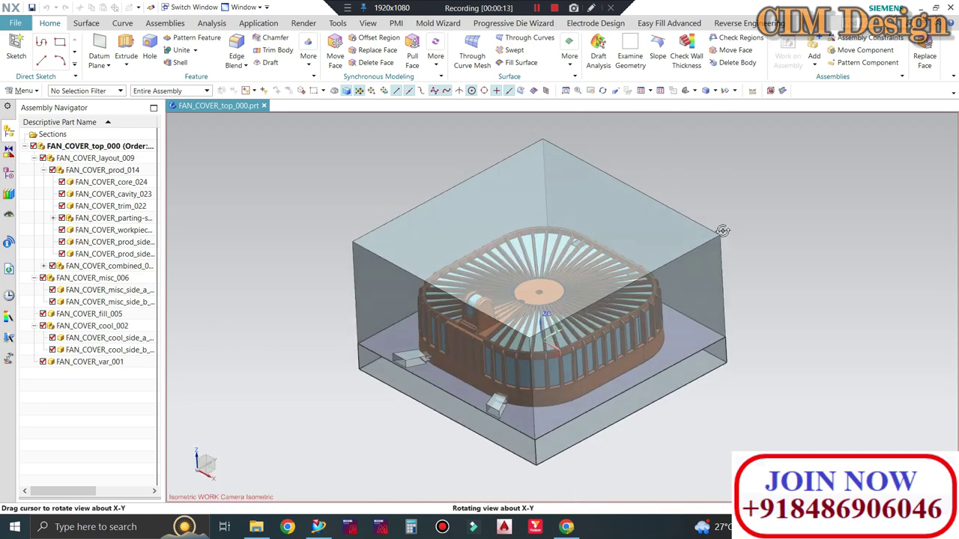
Orbit and zoom the fan-cover assembly from several angles, including a straight front view.
middle_click_drag(723, 231, 724, 233)
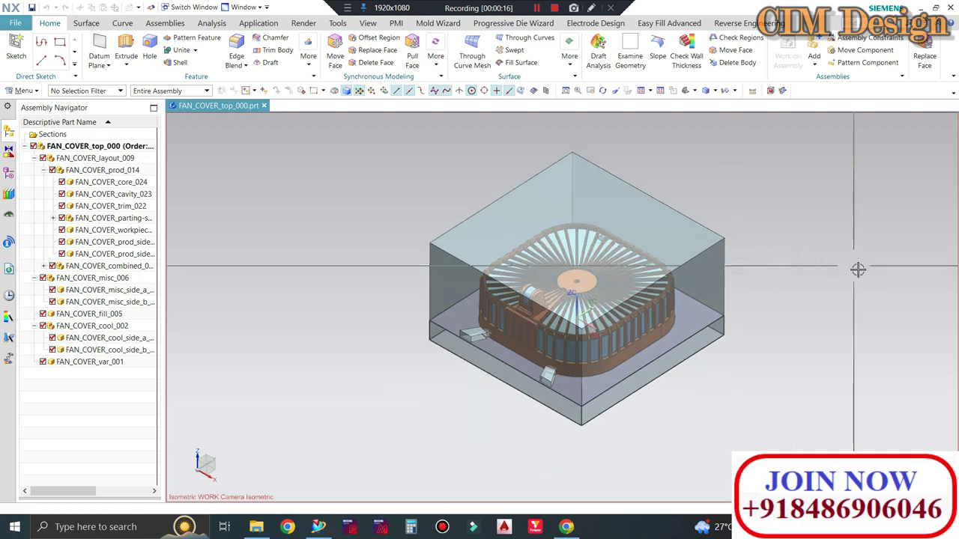
scroll(741, 257, "down", 2)
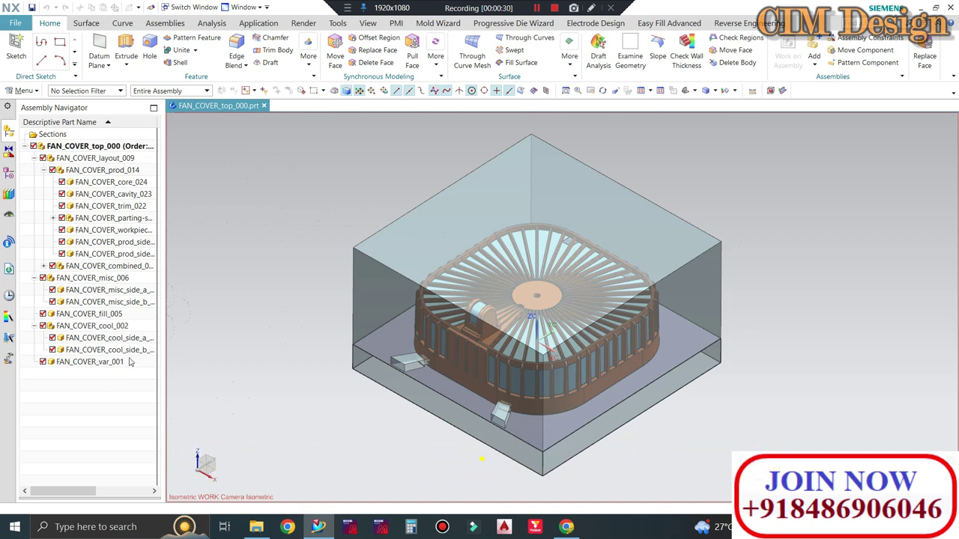
middle_click_drag(749, 329, 426, 324)
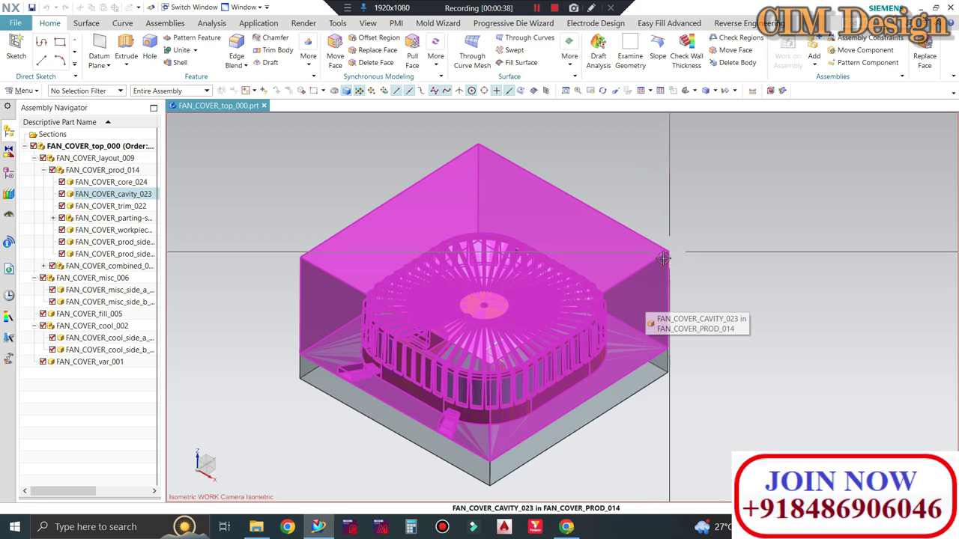
middle_click_drag(664, 259, 212, 292)
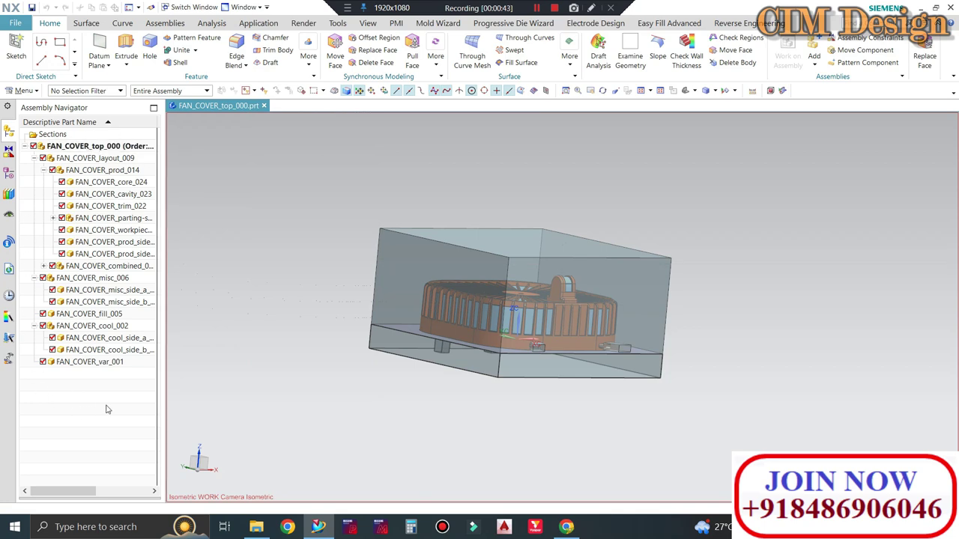
mouse_move(595, 330)
middle_mouse_down()
mouse_move(605, 358)
mouse_move(681, 344)
mouse_move(595, 325)
mouse_move(740, 304)
mouse_move(751, 257)
mouse_move(756, 277)
middle_mouse_up()
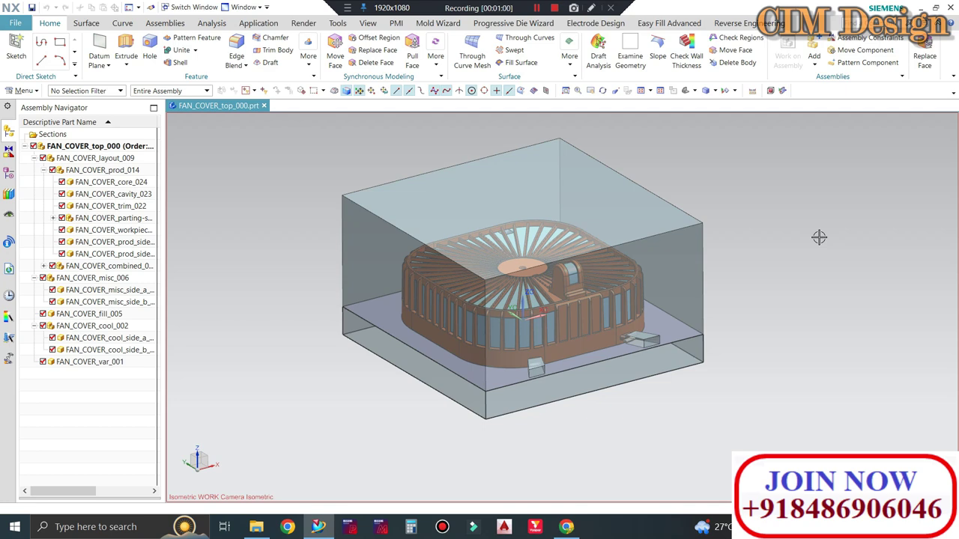
key("ctrl+alt+f")
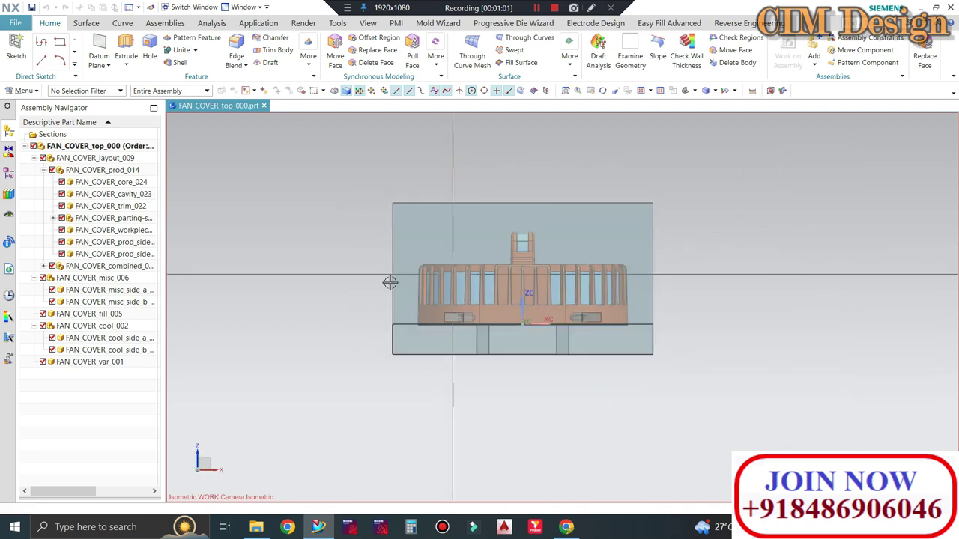
middle_click_drag(390, 283, 405, 93)
Open the cavity component in its own window, then return to the top assembly.
left_click(438, 23)
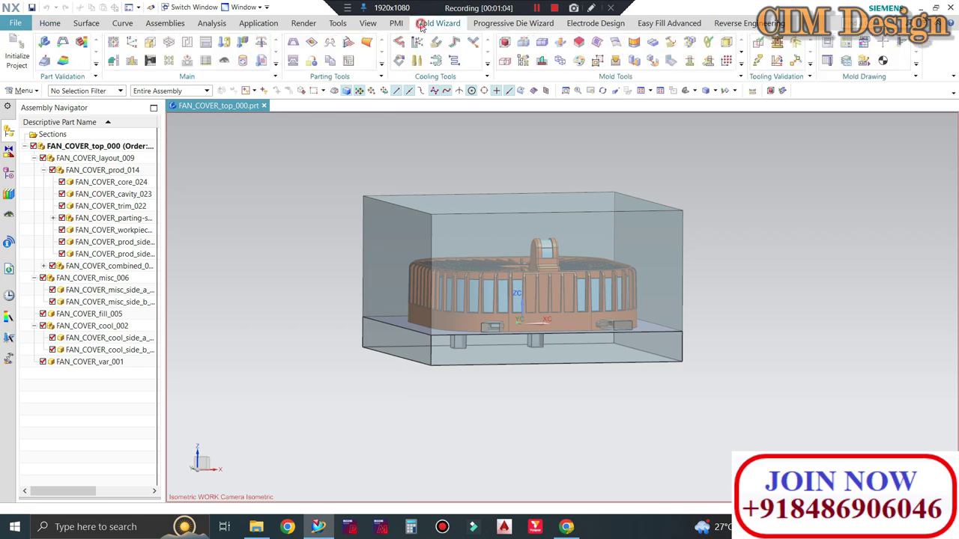
mouse_move(360, 221)
middle_mouse_down()
mouse_move(393, 228)
mouse_move(369, 223)
middle_mouse_up()
right_click(369, 223)
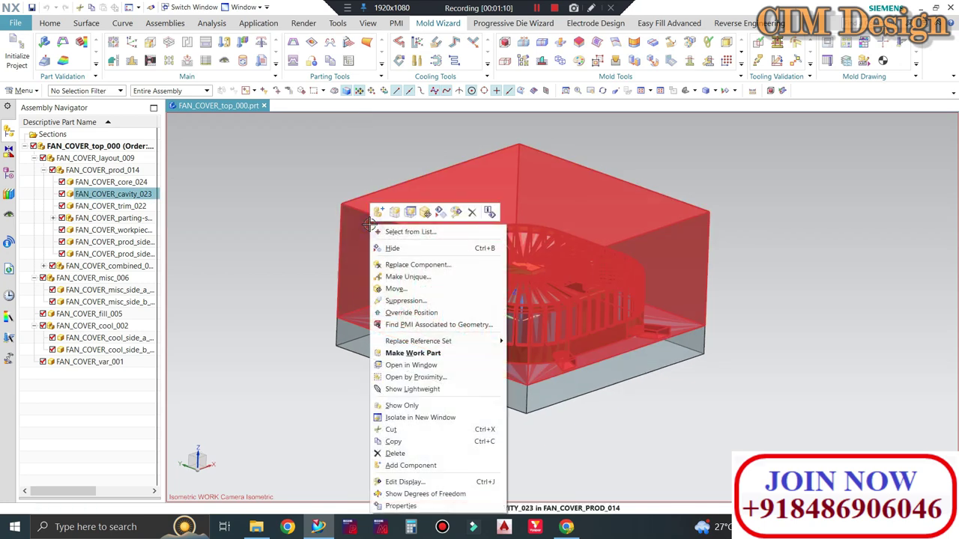
left_click(410, 365)
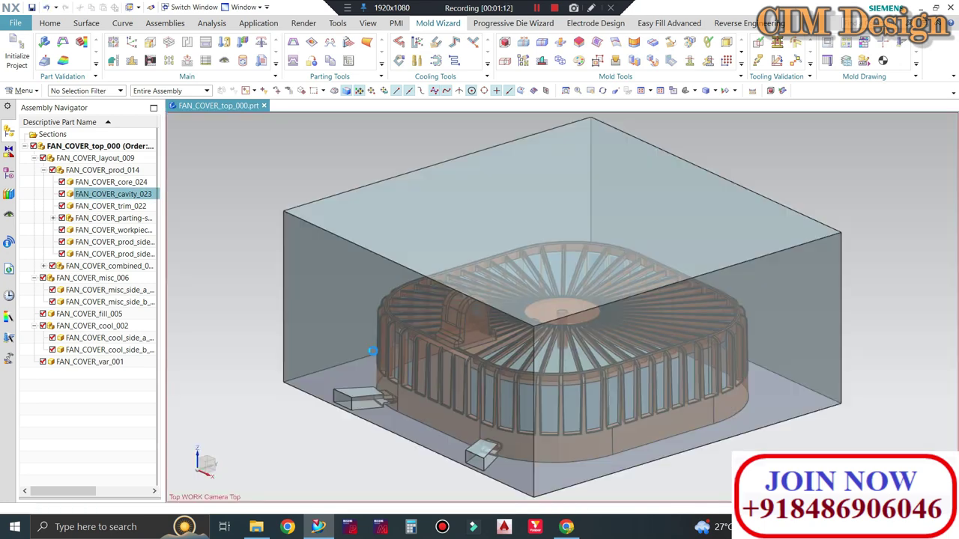
left_click(487, 457)
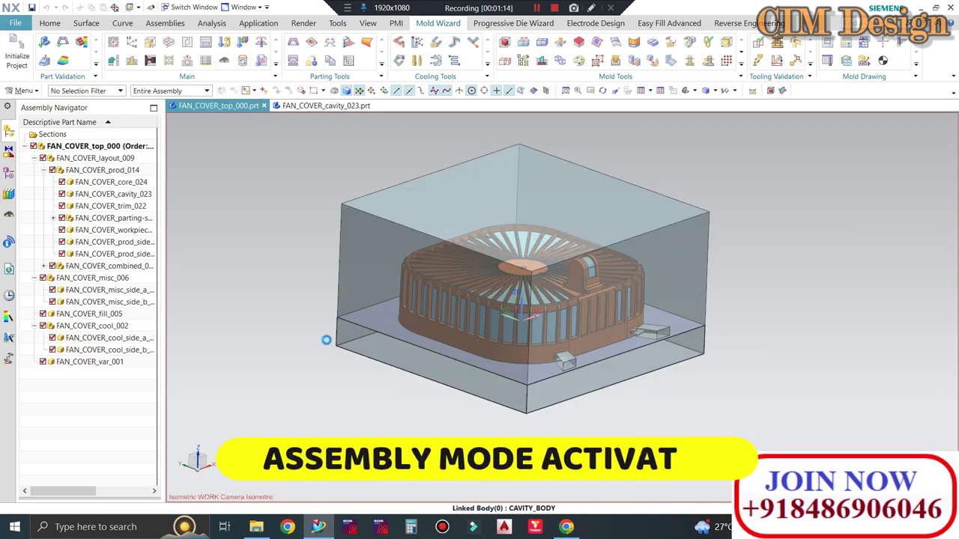
Open the FAN_COVER_core_024 core in its own window and view it from the top.
right_click(360, 346)
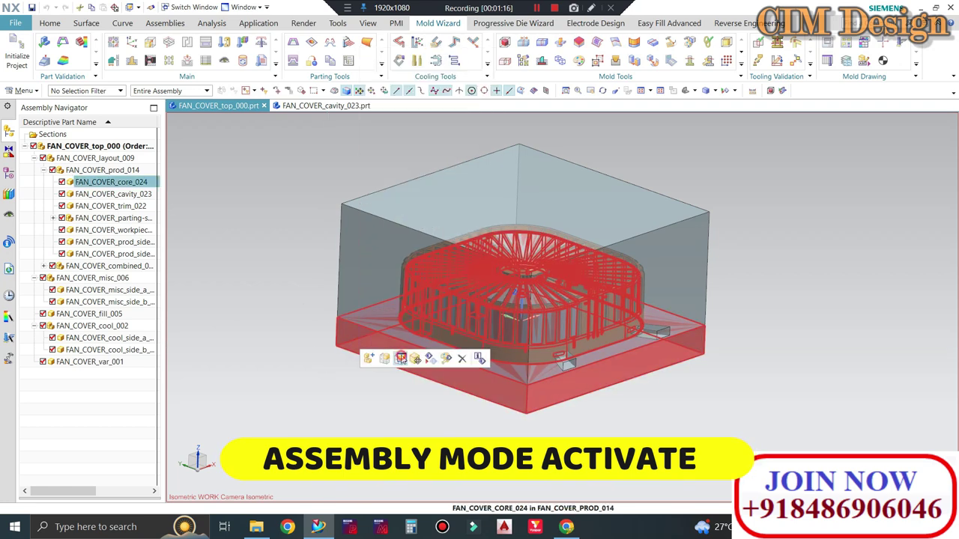
left_click(400, 358)
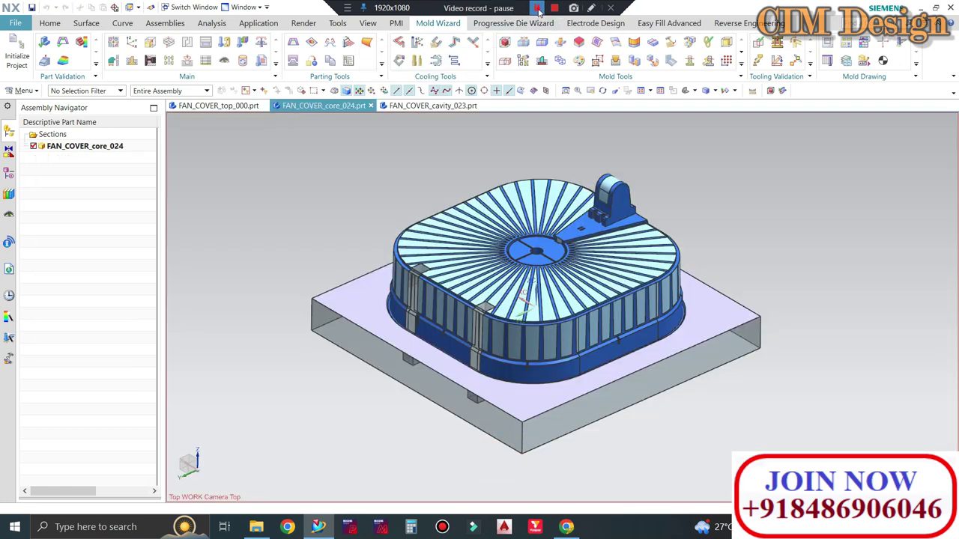
left_click(537, 8)
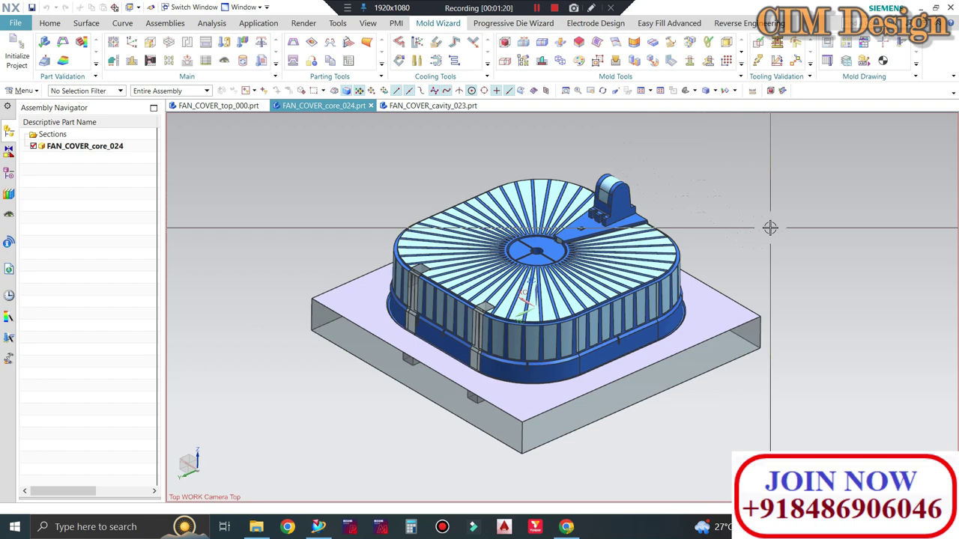
mouse_move(700, 209)
middle_mouse_down()
mouse_move(730, 207)
mouse_move(717, 167)
mouse_move(771, 253)
middle_mouse_up()
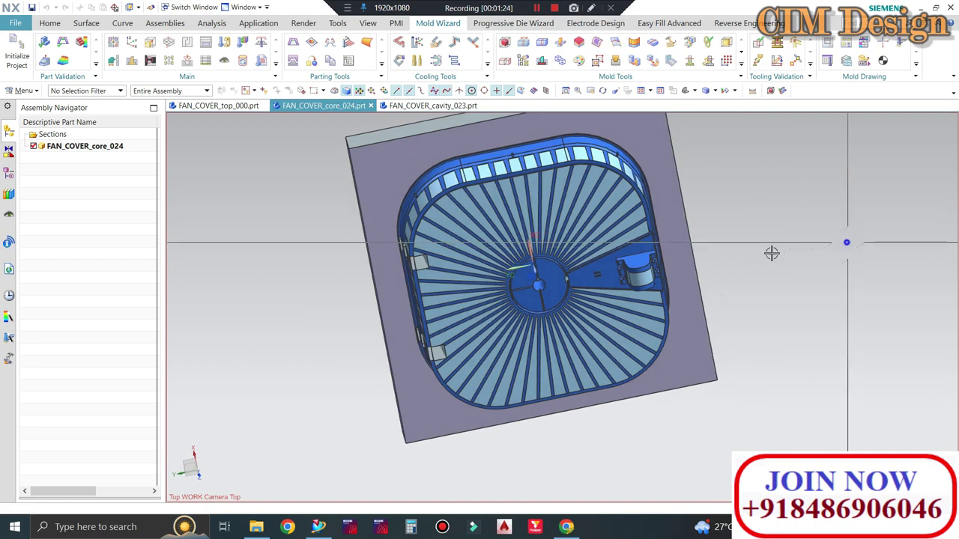
key("ctrl+alt+t")
scroll(515, 302, "down", 2)
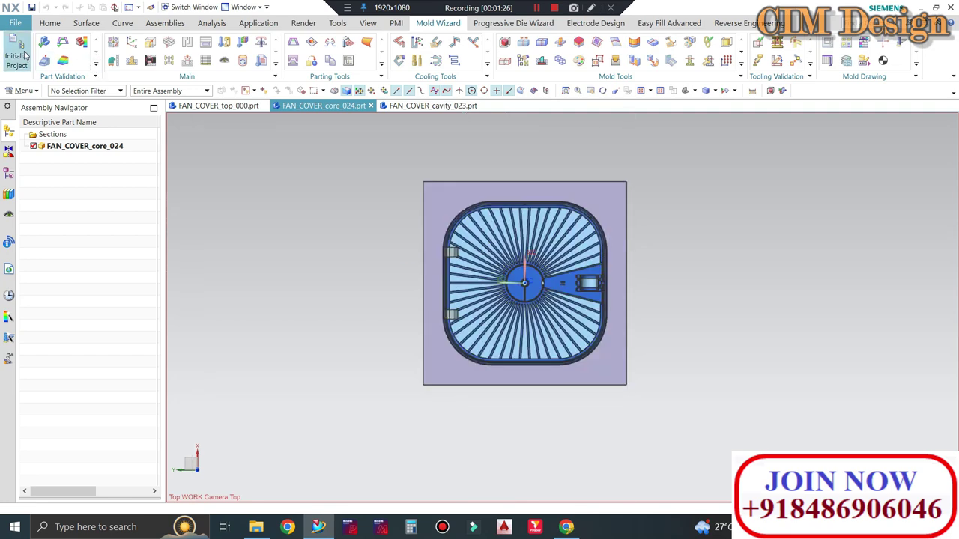
Start a sketch on the core's top face and draw a 40 × 40 square from the origin.
left_click(49, 23)
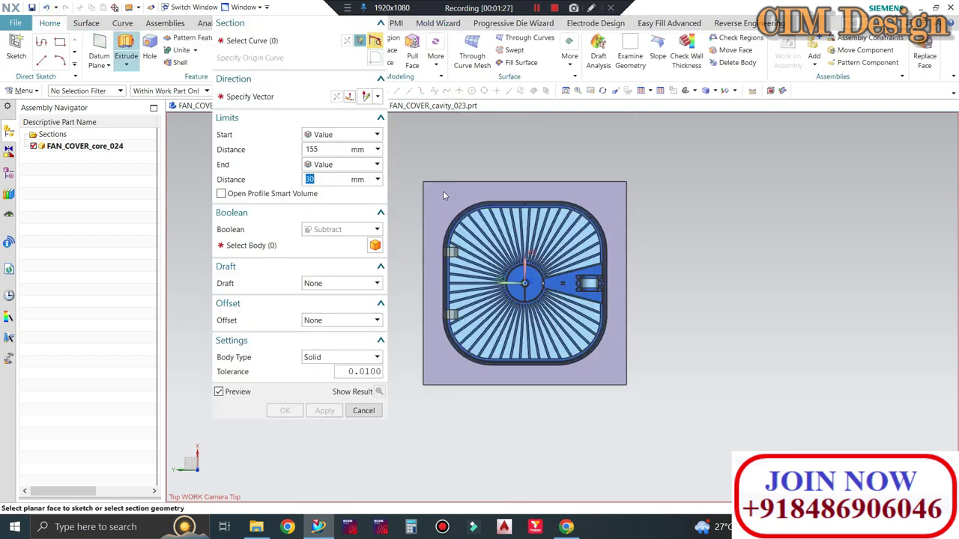
left_click(450, 188)
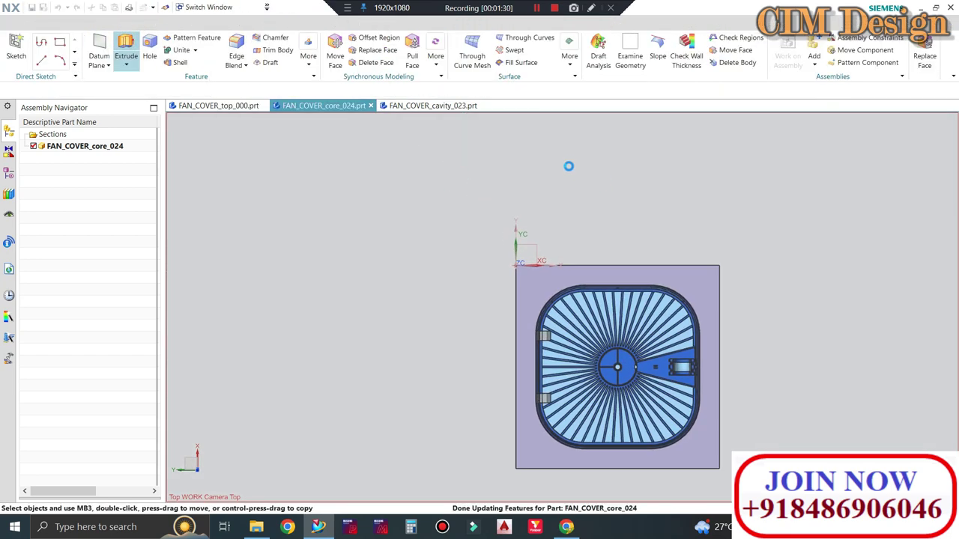
scroll(522, 180, "down", 1)
scroll(512, 190, "down", 2)
scroll(629, 330, "up", 1)
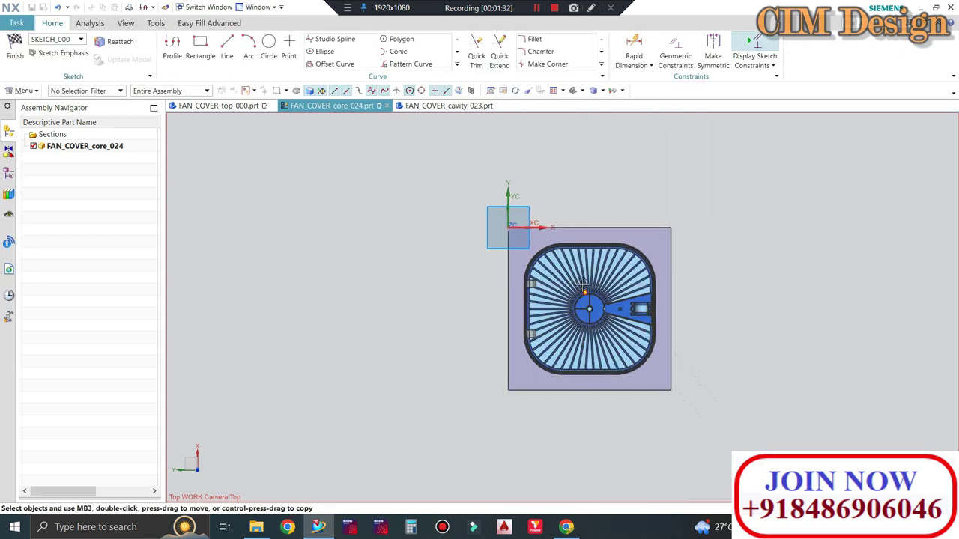
scroll(629, 329, "up", 2)
left_click(200, 47)
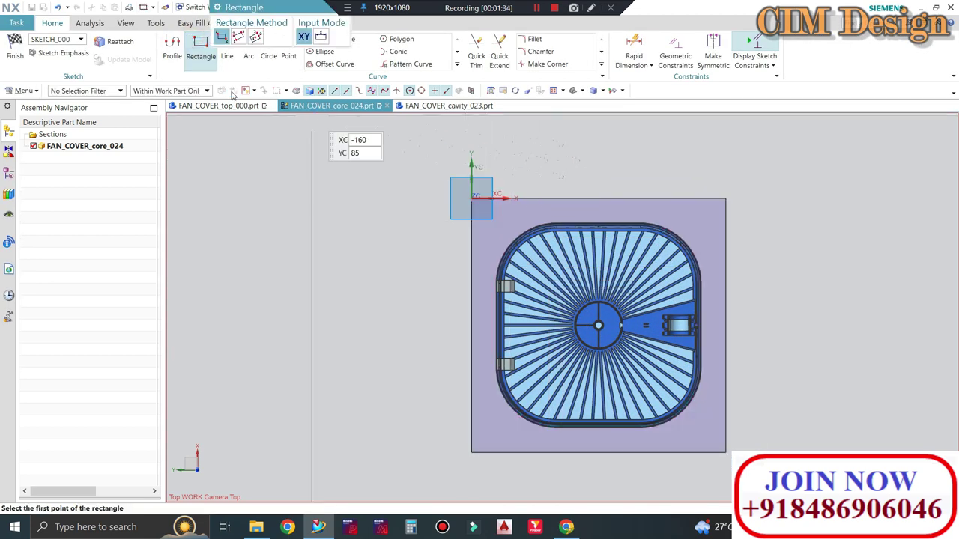
scroll(465, 180, "up", 2)
scroll(473, 202, "up", 2)
left_click(474, 211)
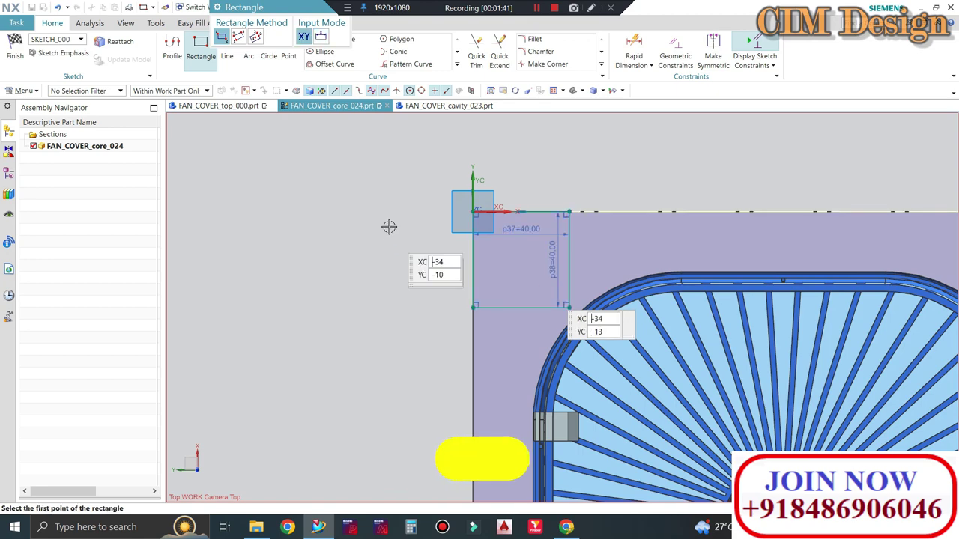
scroll(390, 225, "down", 3)
scroll(397, 184, "up", 2)
key("Escape")
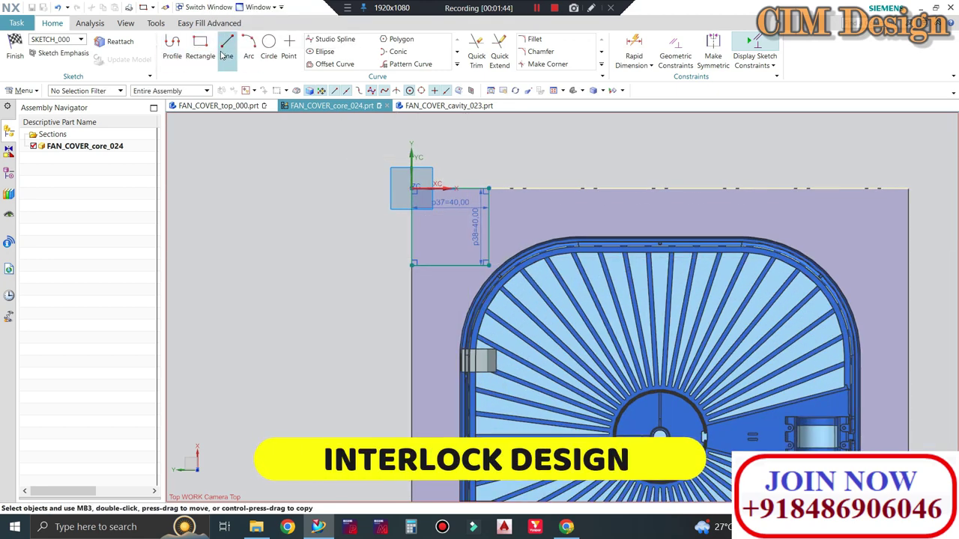
Add a 13 mm vertical line and a horizontal line from edge midpoints, and round the corner with a 20 mm fillet.
left_click(222, 56)
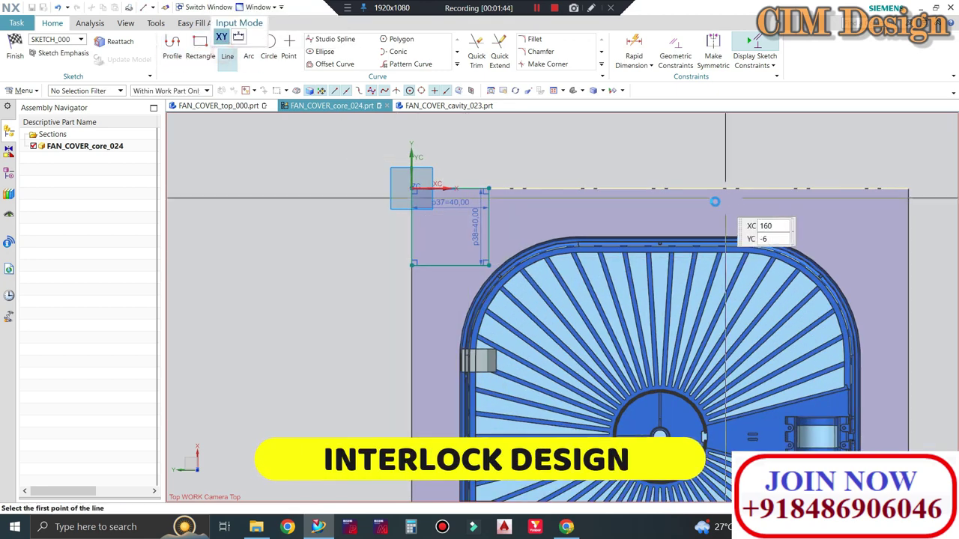
left_click(660, 189)
key("Return")
scroll(612, 130, "down", 1)
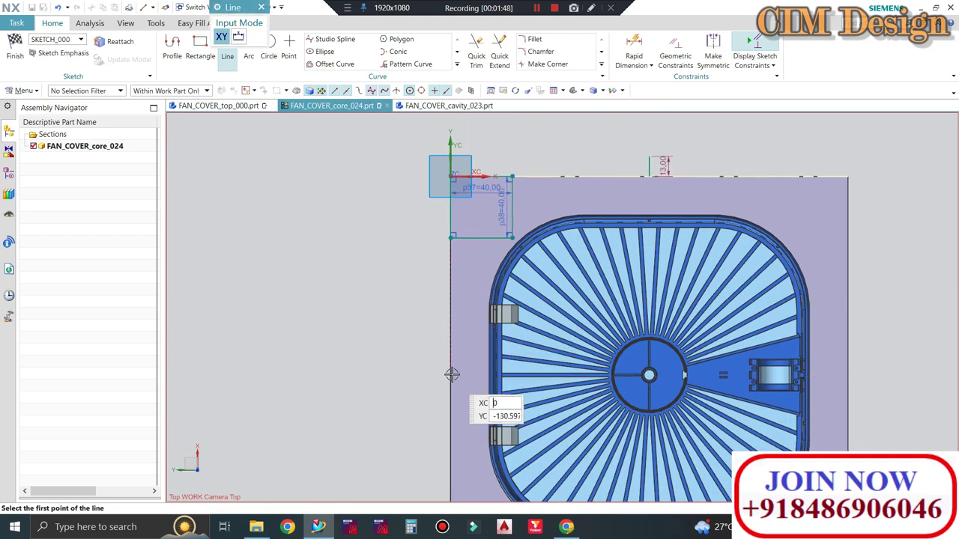
left_click(452, 374)
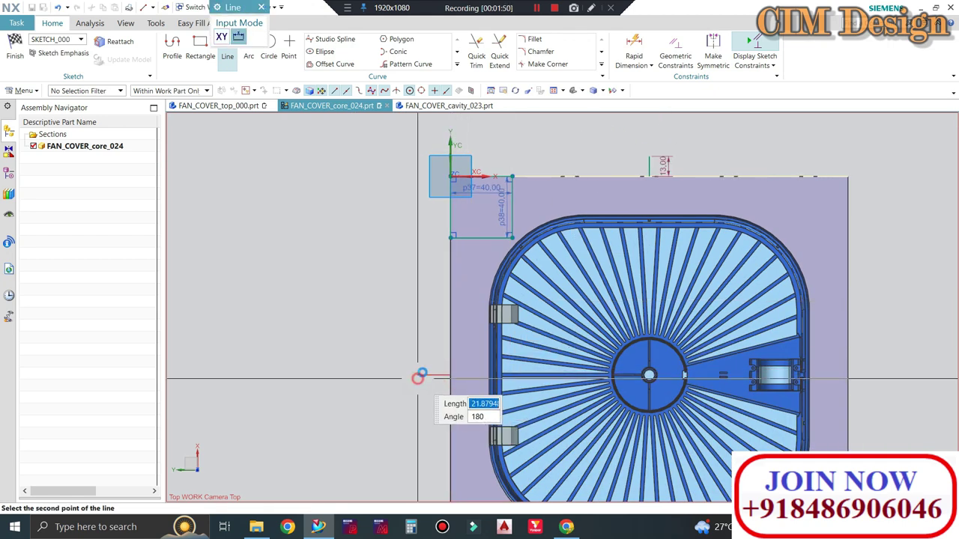
key("Escape")
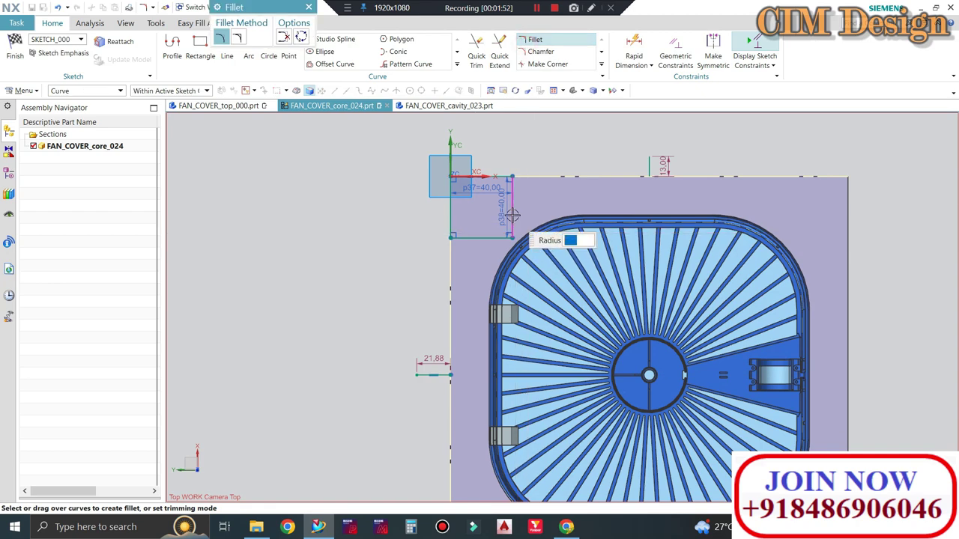
scroll(498, 230, "up", 2)
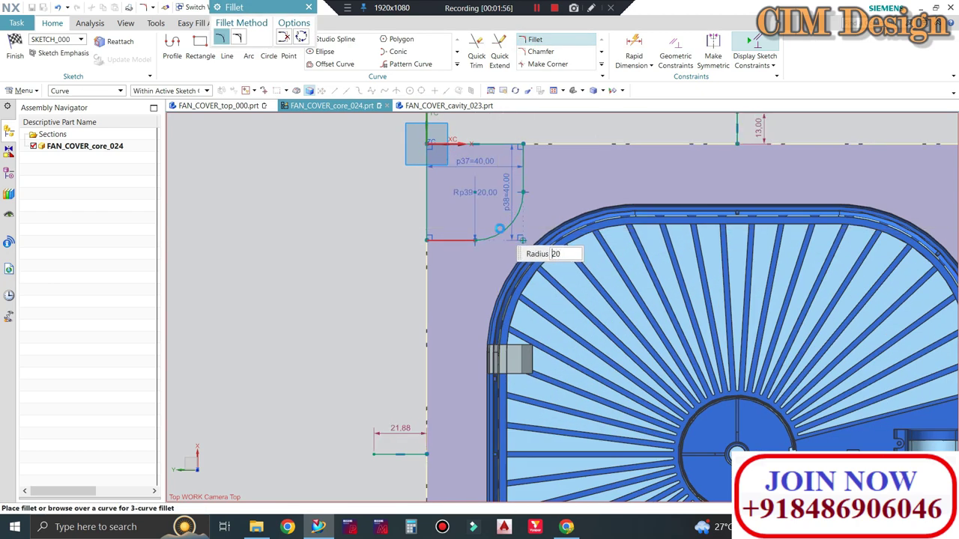
scroll(500, 228, "down", 3)
scroll(385, 182, "down", 1)
key("Escape")
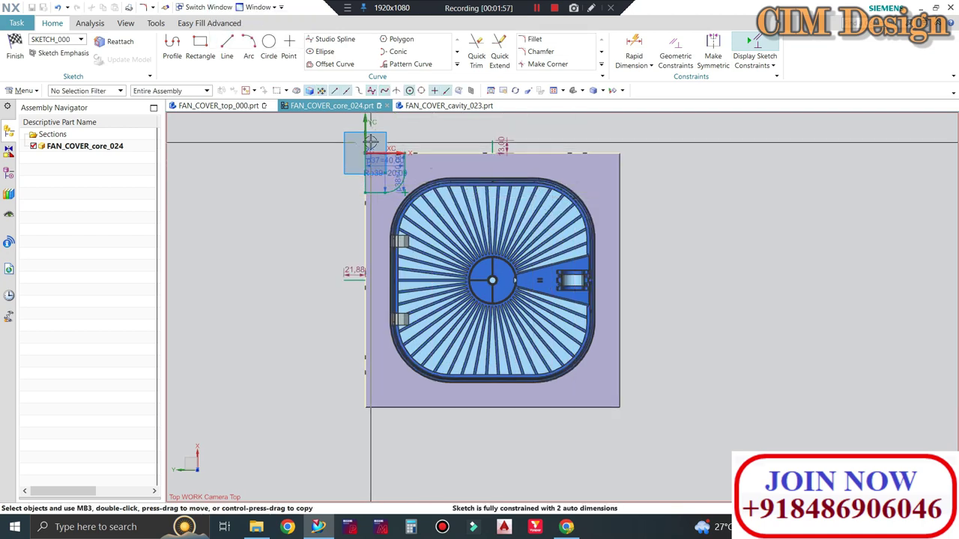
scroll(370, 142, "up", 1)
Mirror the ten corner-profile curves across the centerline to the other corners, then finish the sketch.
left_click(457, 52)
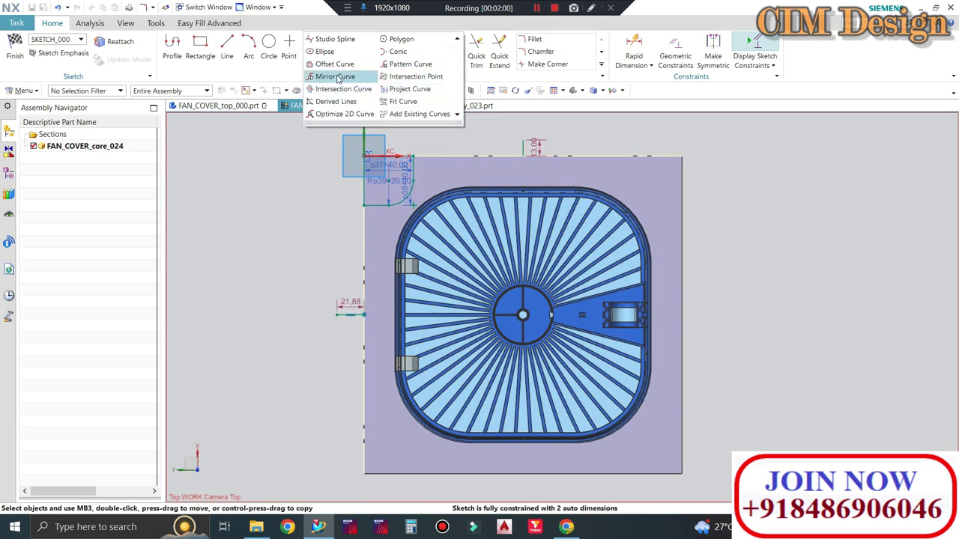
left_click(336, 78)
left_click(364, 180)
middle_click(313, 168)
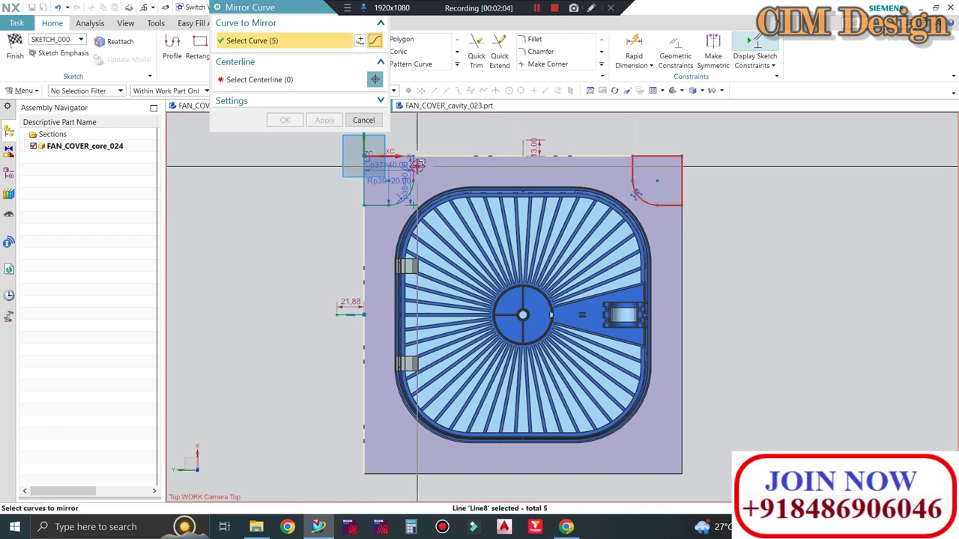
middle_click(353, 286)
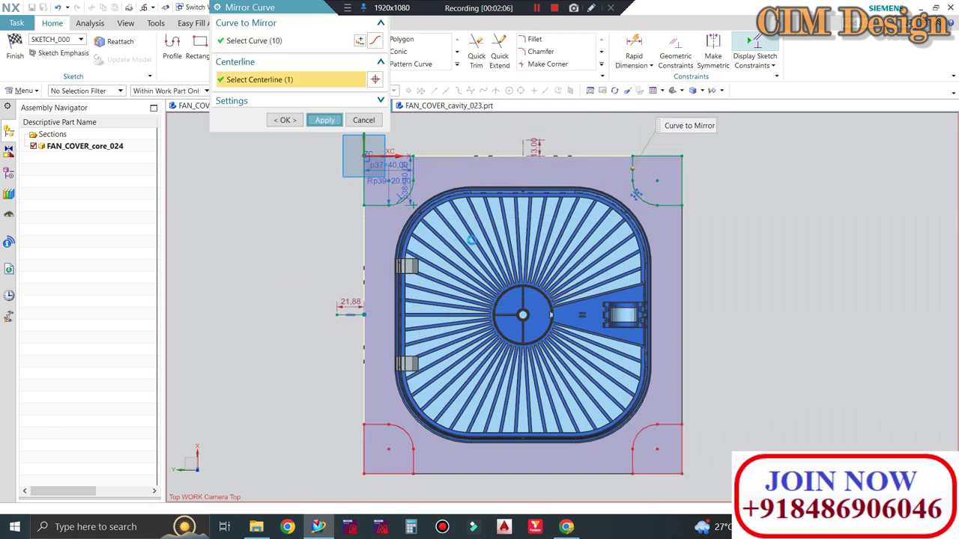
middle_click(472, 239)
mouse_move(472, 240)
middle_mouse_down()
mouse_move(527, 208)
mouse_move(520, 217)
middle_mouse_up()
left_click(18, 45)
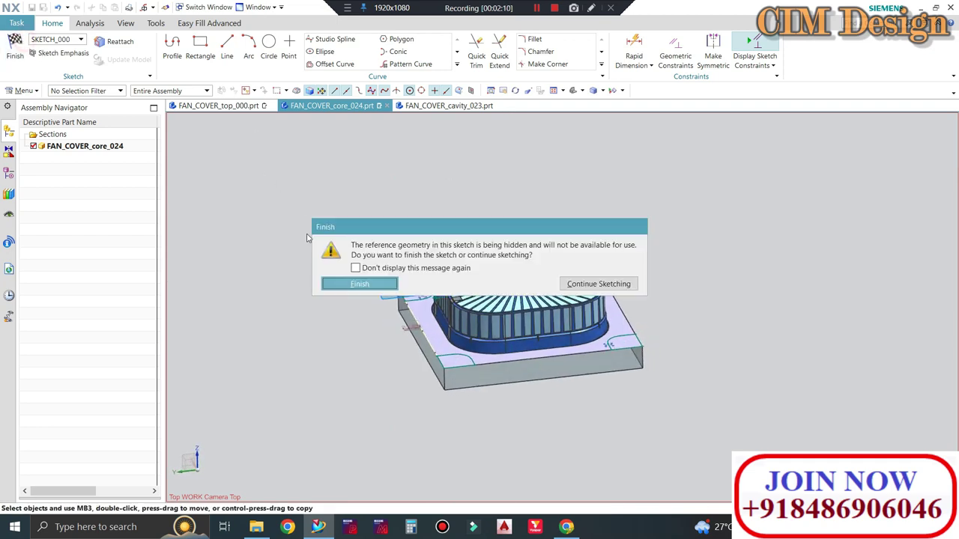
Extrude the corner profiles from 0 to 8 mm with Boolean None, creating separate corner blocks.
left_click(349, 282)
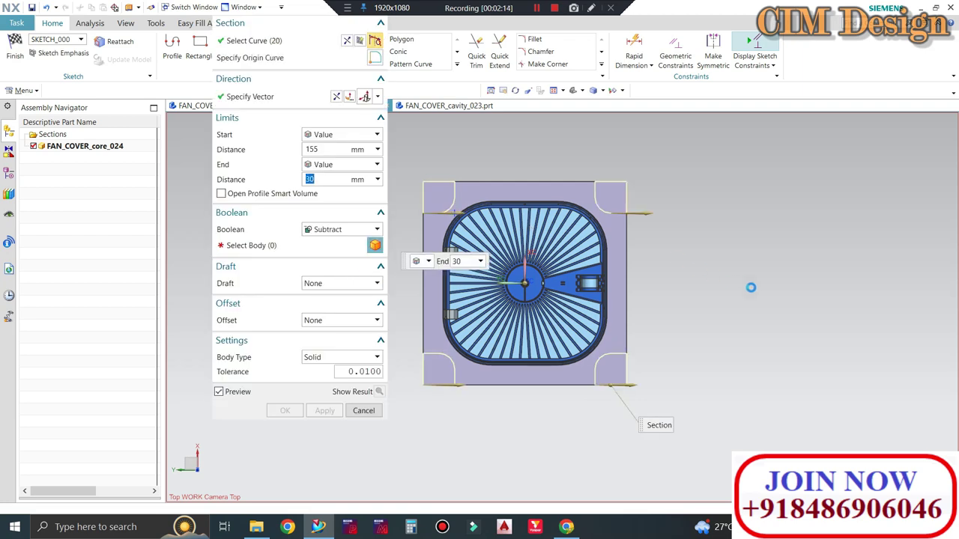
scroll(741, 299, "down", 2)
middle_click_drag(732, 289, 669, 346)
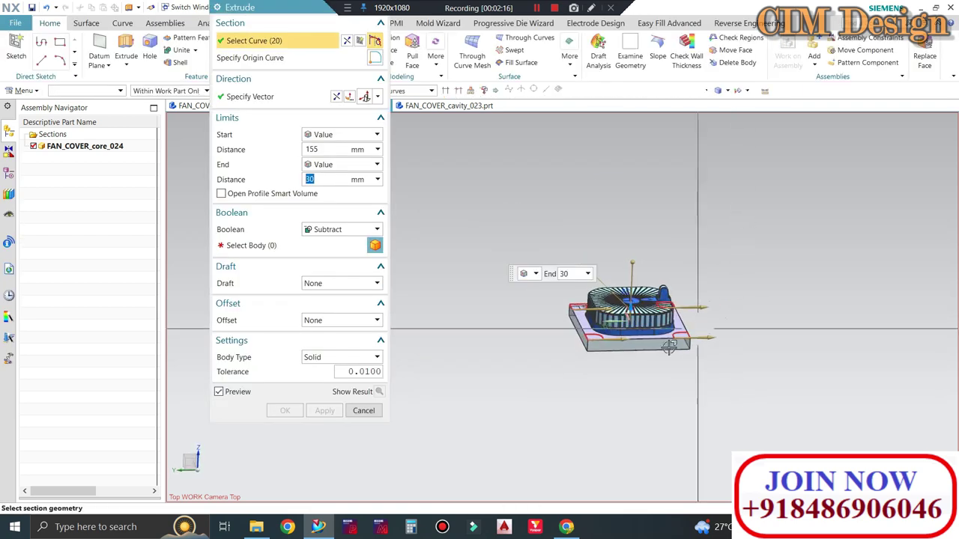
scroll(669, 346, "up", 3)
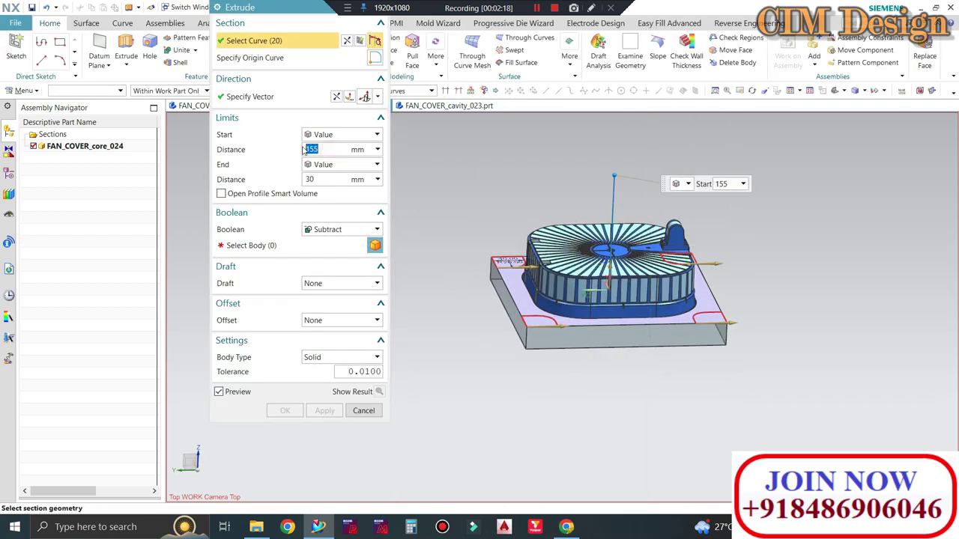
left_click(328, 180)
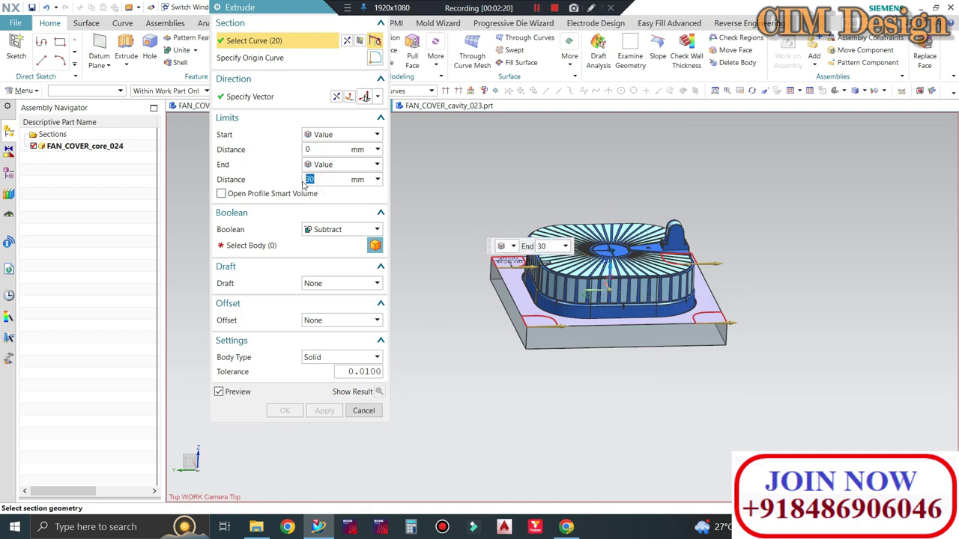
type("8")
left_click(324, 230)
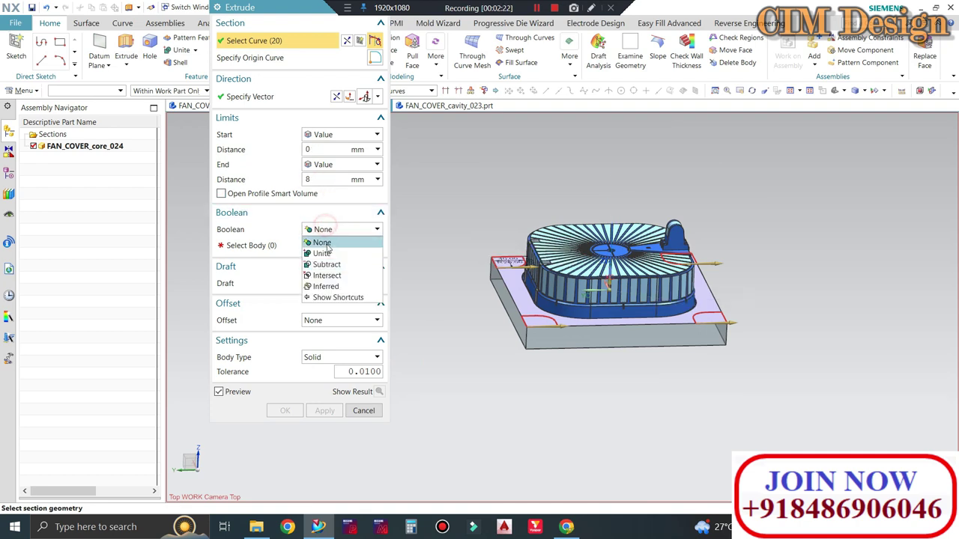
left_click(318, 240)
scroll(510, 315, "up", 2)
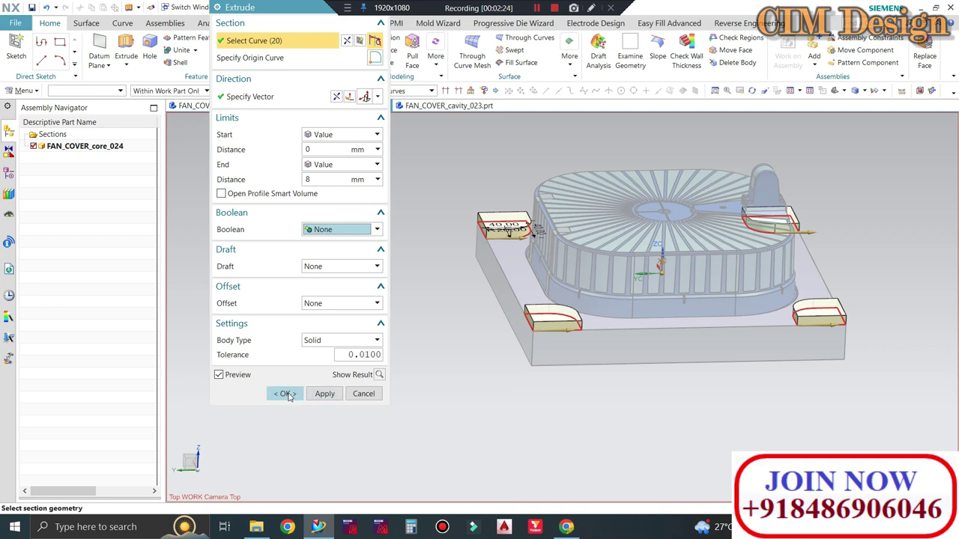
left_click(289, 395)
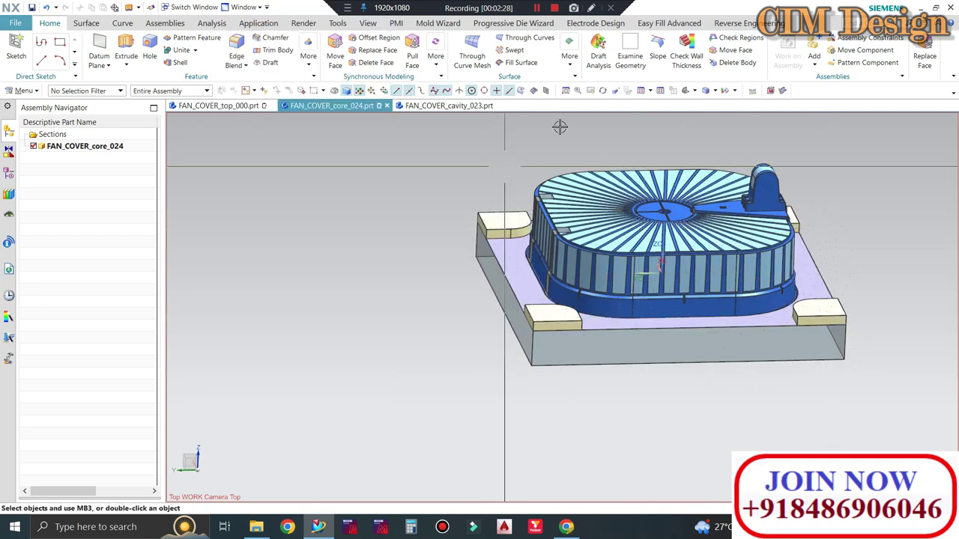
Orbit the core to inspect the four corner pads from front, side and top views.
key("ctrl+alt+f")
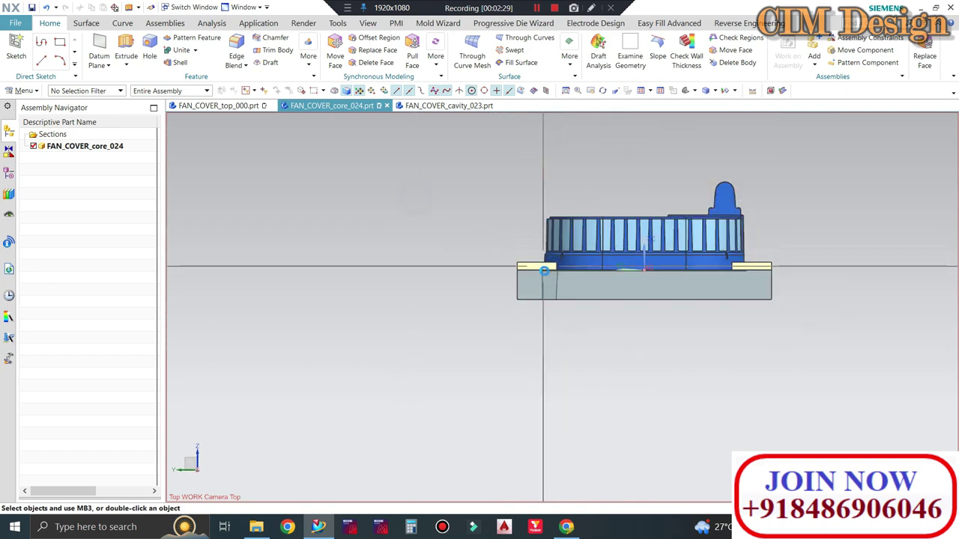
scroll(460, 202, "up", 3)
scroll(460, 202, "down", 2)
middle_click_drag(460, 202, 438, 176)
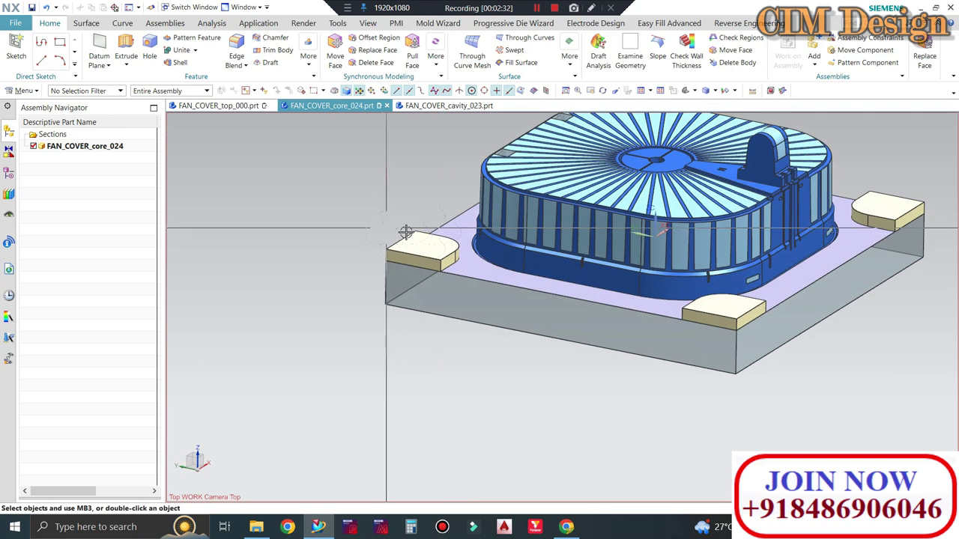
scroll(435, 172, "down", 3)
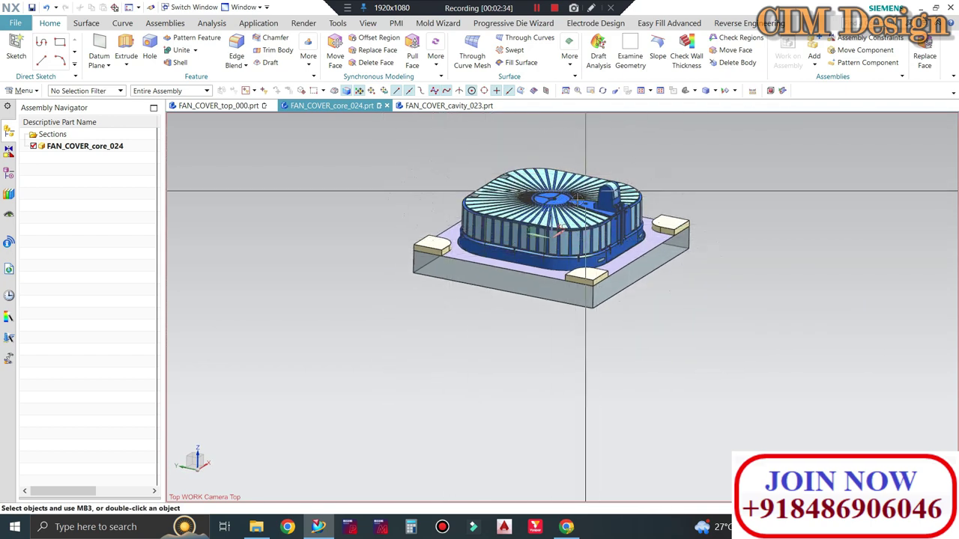
scroll(429, 186, "down", 2)
middle_click_drag(429, 186, 465, 178)
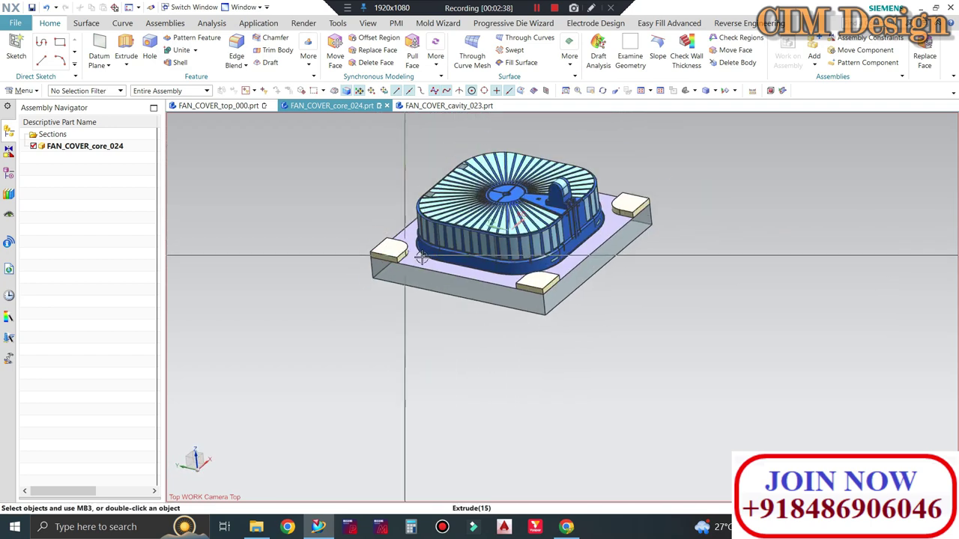
middle_click_drag(465, 178, 419, 241)
Return to the FAN_COVER_top_000 assembly and make FAN_COVER_cavity_023 the work part.
scroll(420, 242, "up", 3)
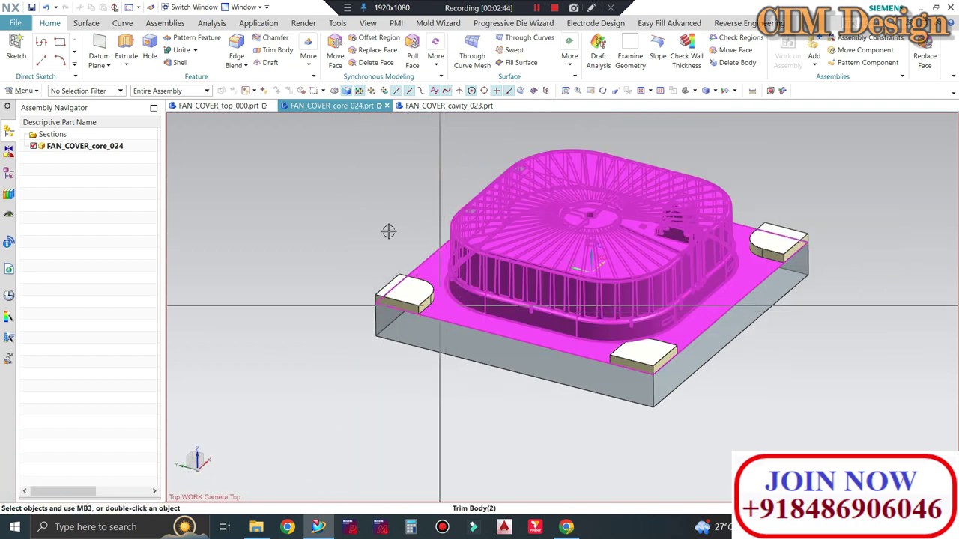
scroll(374, 217, "down", 2)
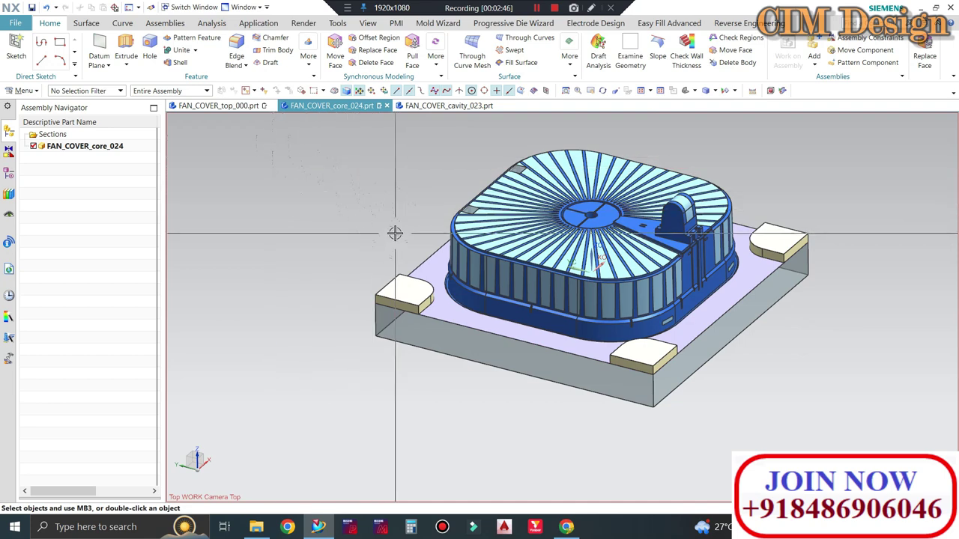
left_click(229, 106)
double_click(399, 218)
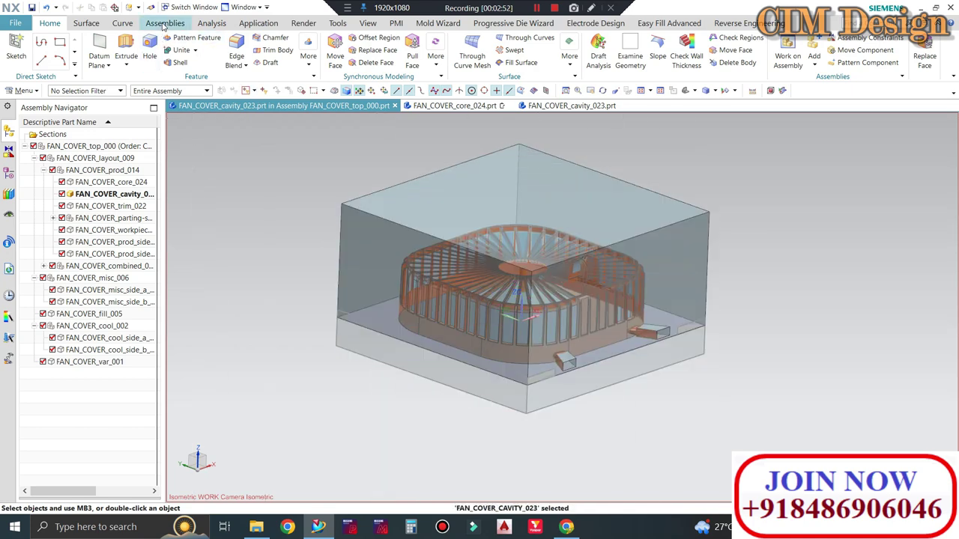
WAVE-link the core's corner blocks into the cavity, then open FAN_COVER_cavity_023 by itself.
left_click(164, 23)
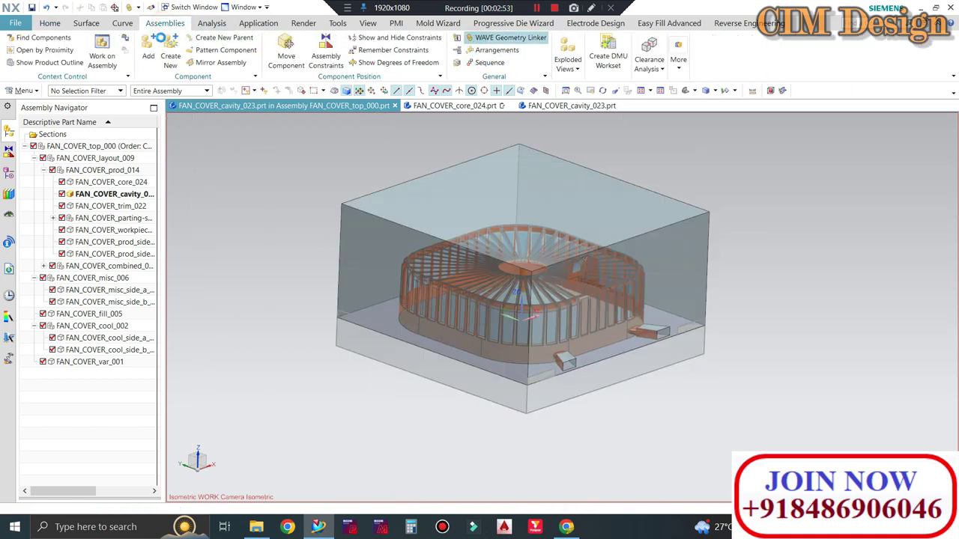
left_click(499, 38)
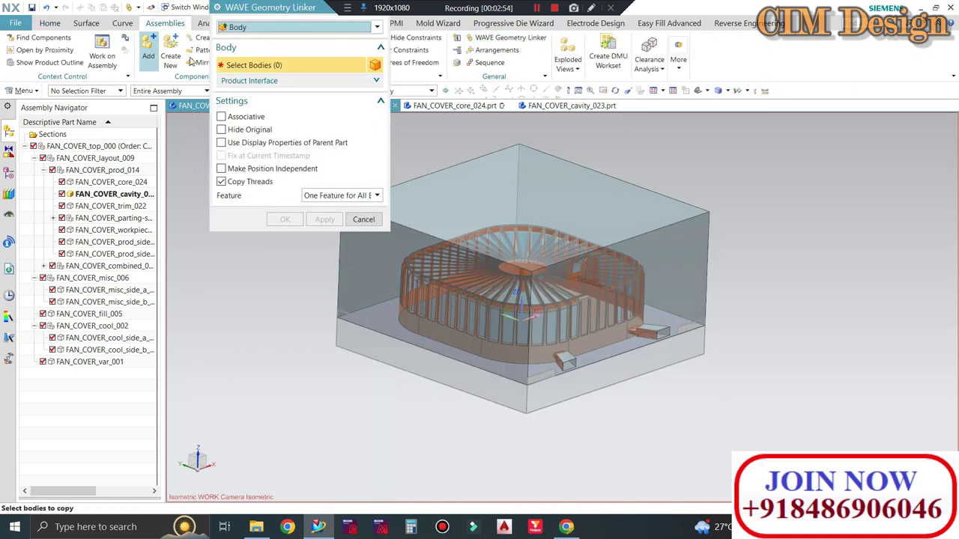
left_click(354, 315)
left_click(527, 369)
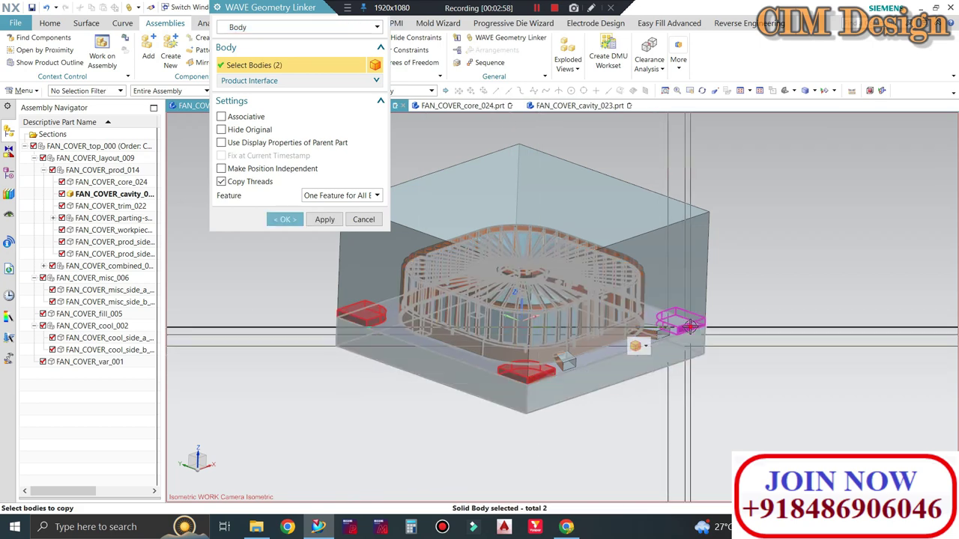
middle_click_drag(632, 388, 702, 409)
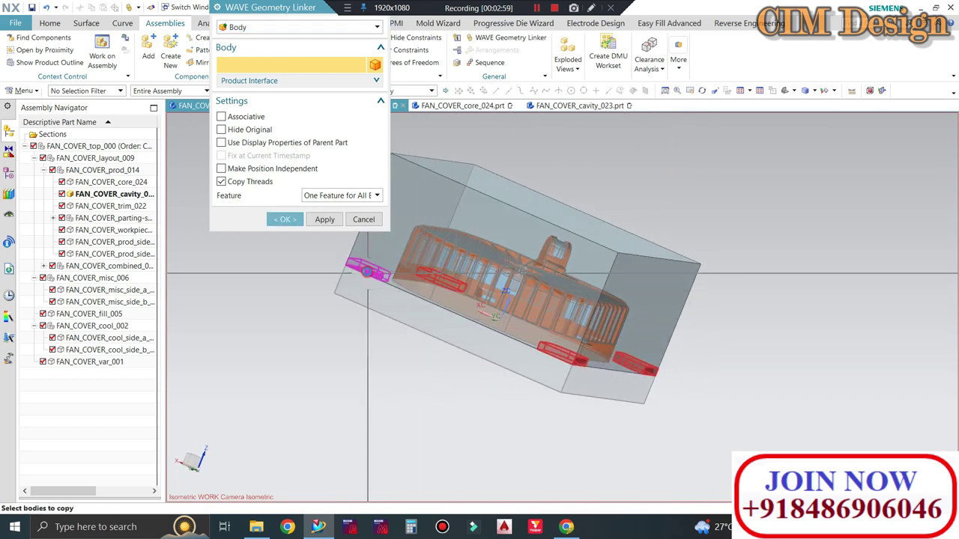
left_click(283, 219)
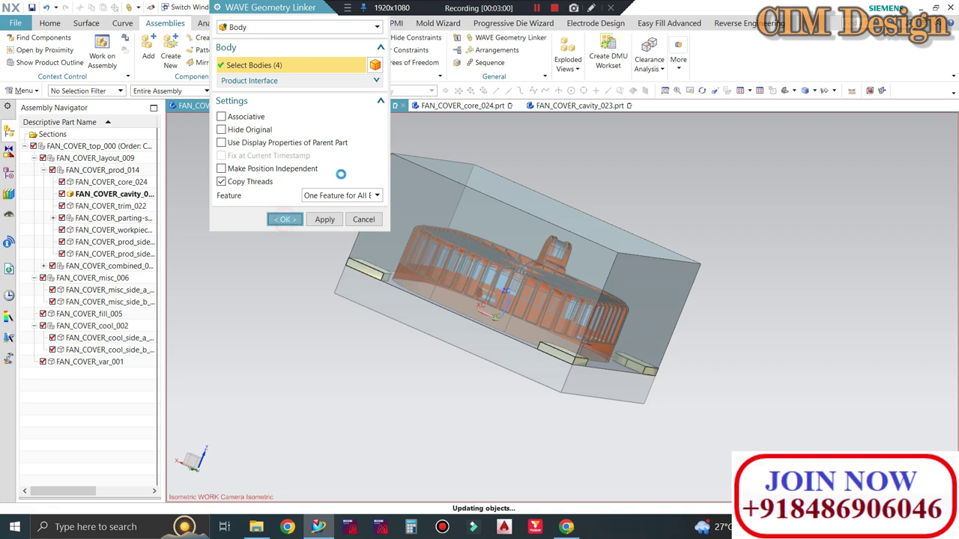
left_click(577, 106)
Hide the main cavity block and resize the first corner pad's blend from 20 to 22 mm.
mouse_move(517, 165)
middle_mouse_down()
mouse_move(465, 173)
mouse_move(418, 231)
middle_mouse_up()
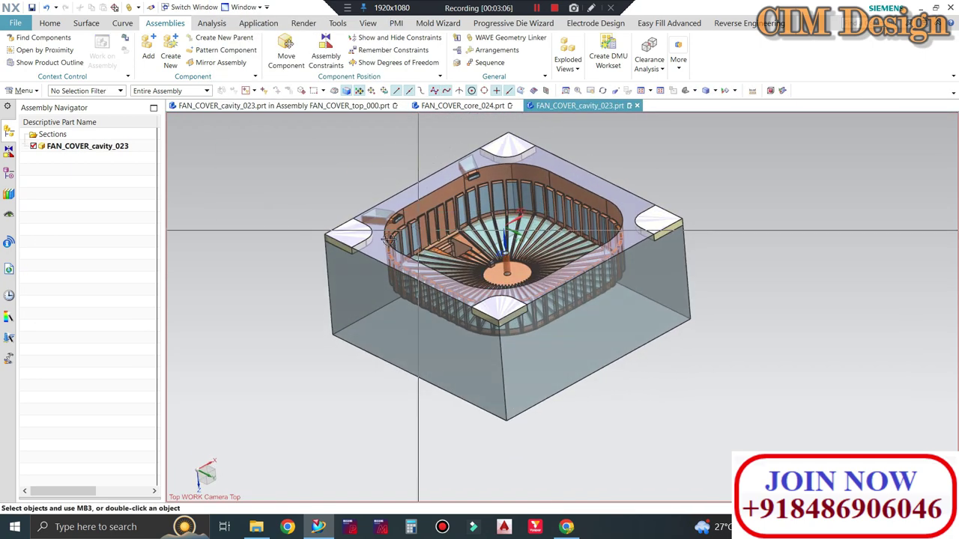
scroll(412, 289, "up", 2)
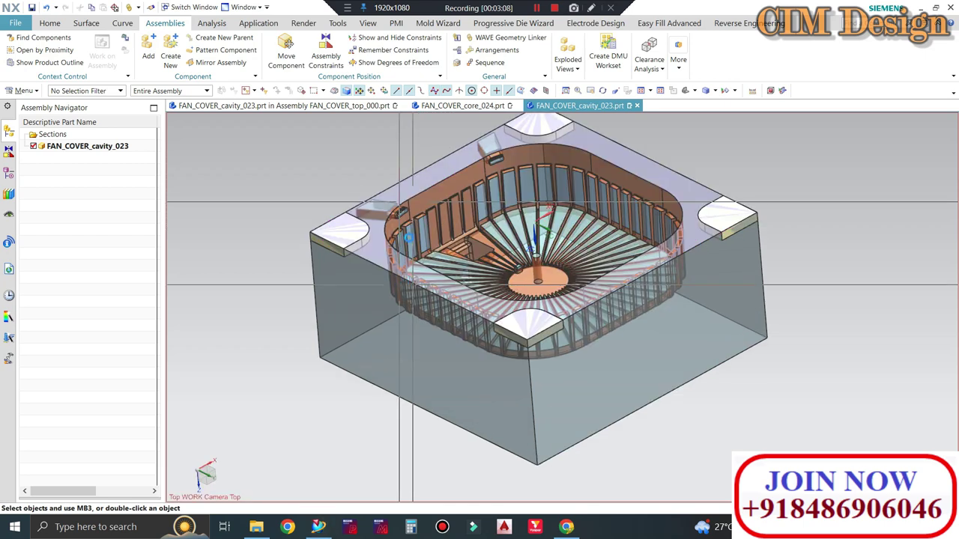
key("ctrl+b")
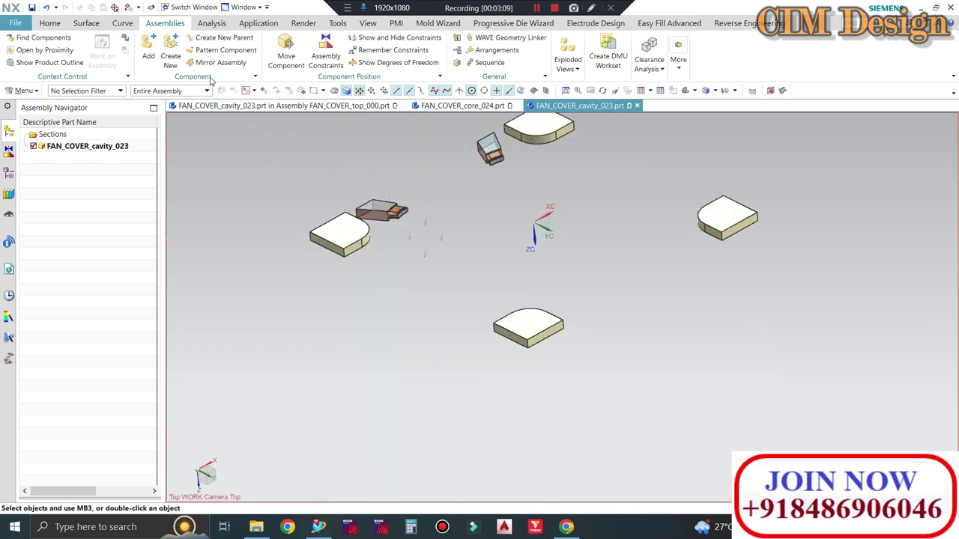
left_click(49, 24)
left_click(432, 66)
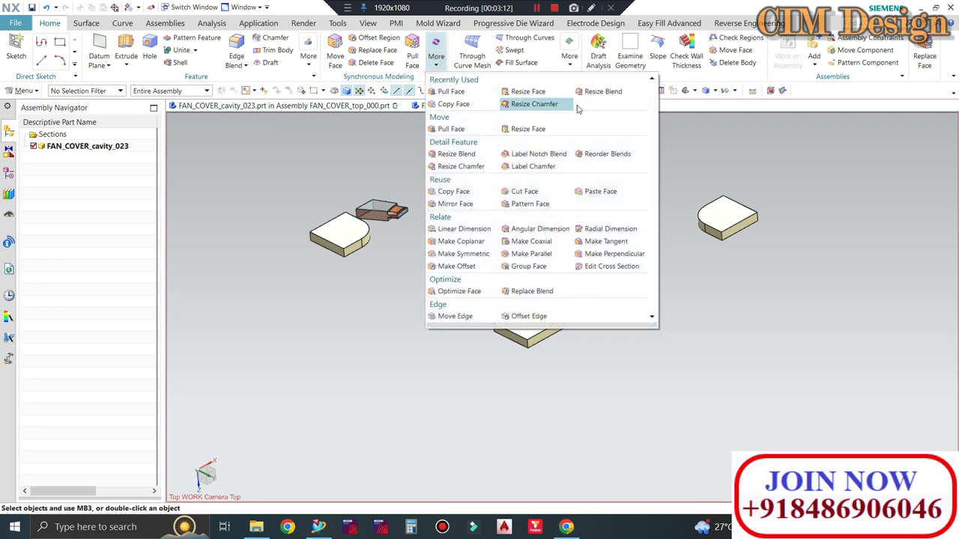
left_click(535, 101)
left_click(538, 133)
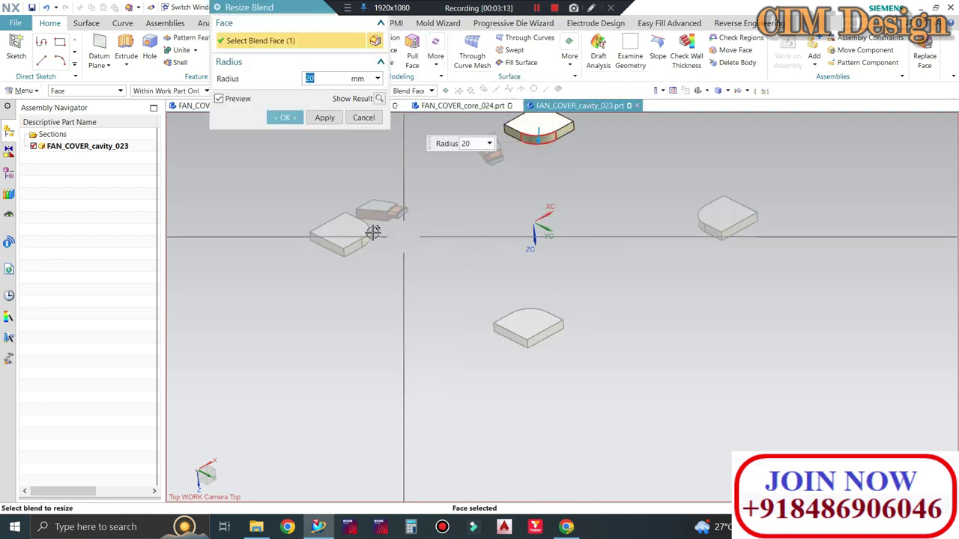
type("20")
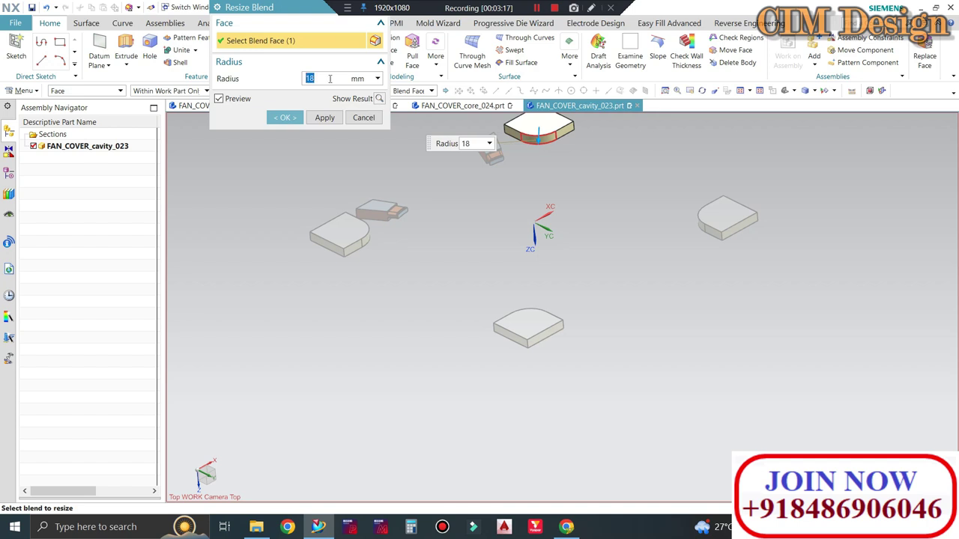
scroll(473, 130, "up", 2)
mouse_move(618, 145)
middle_mouse_down()
mouse_move(598, 392)
mouse_move(604, 137)
middle_mouse_up()
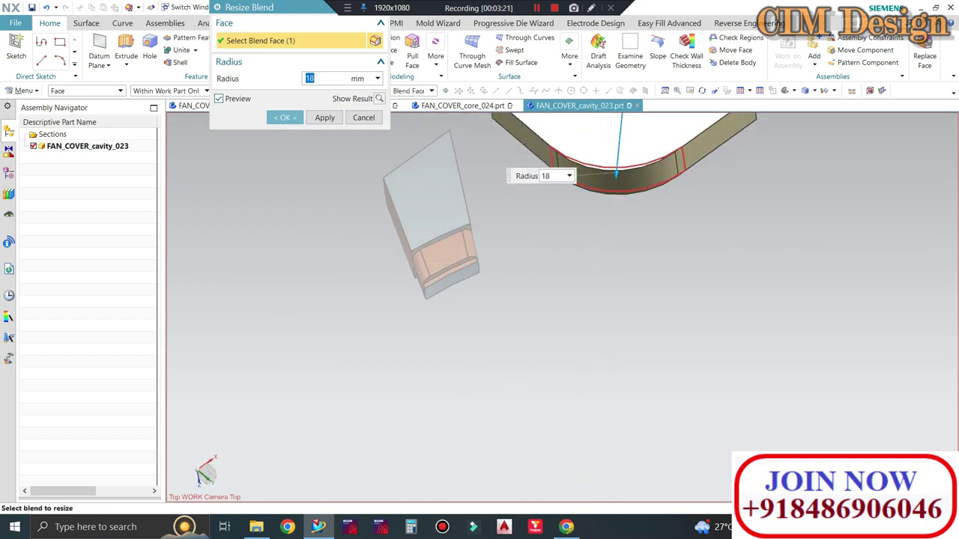
type("22")
key("Return")
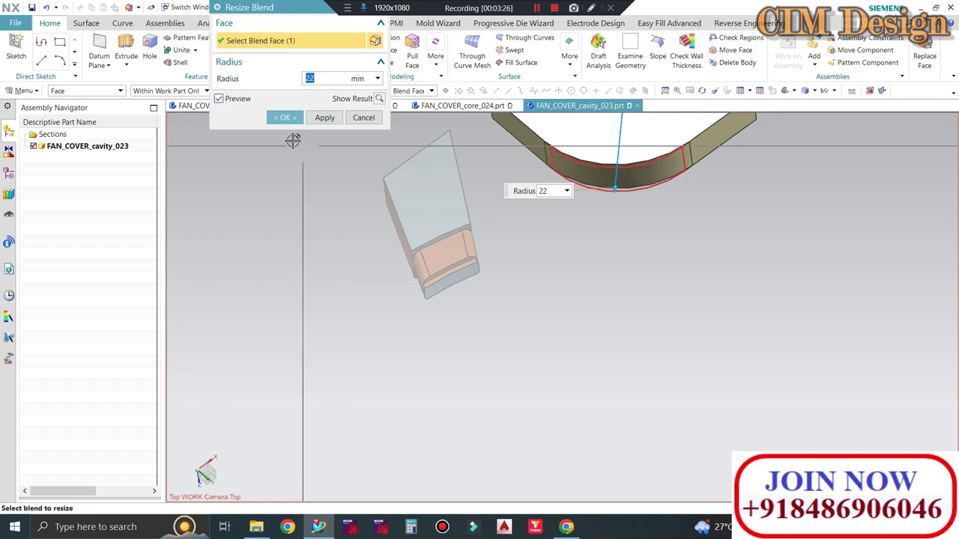
left_click(322, 119)
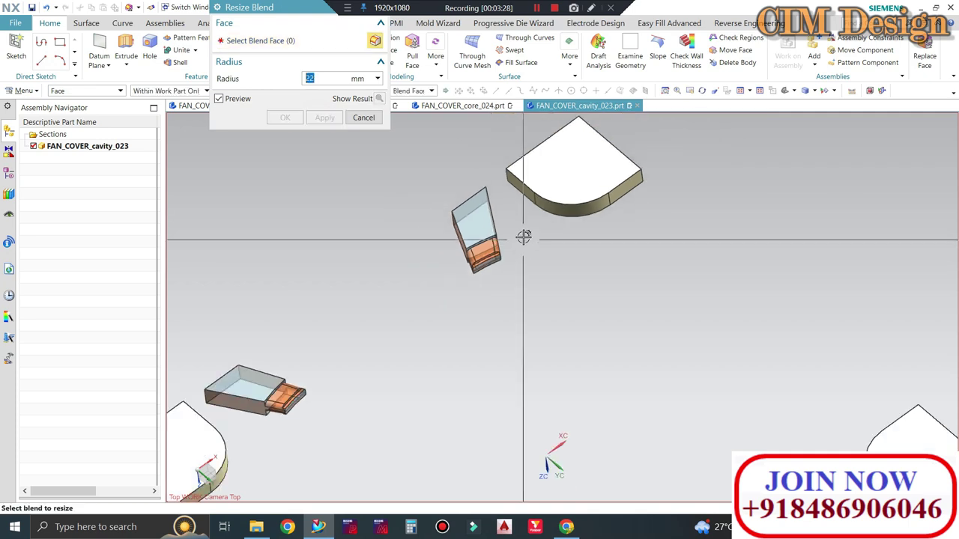
Resize the blends on the remaining three corner pads to 22 mm as well.
mouse_move(523, 235)
middle_mouse_down()
mouse_move(642, 285)
mouse_move(646, 317)
middle_mouse_up()
left_click(676, 313)
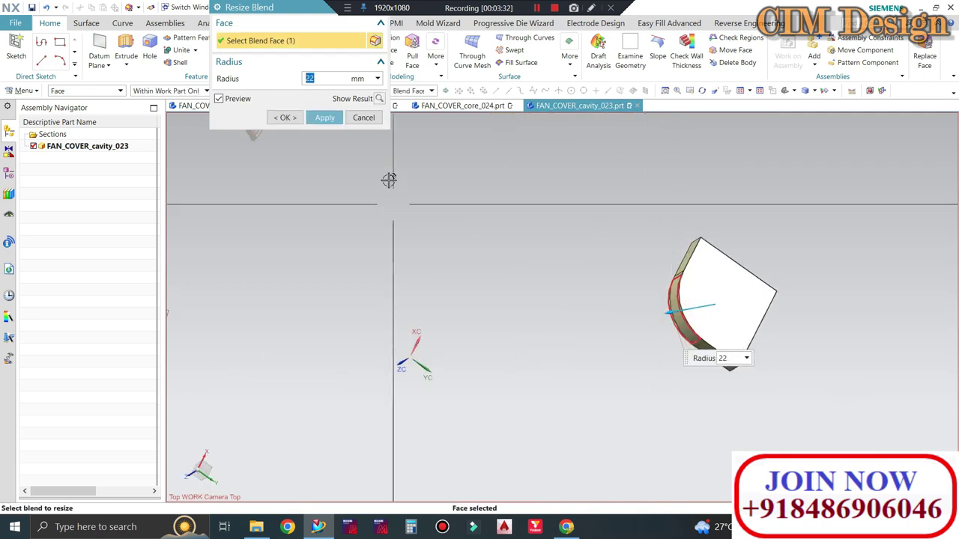
left_click(324, 118)
middle_click_drag(567, 207, 544, 289)
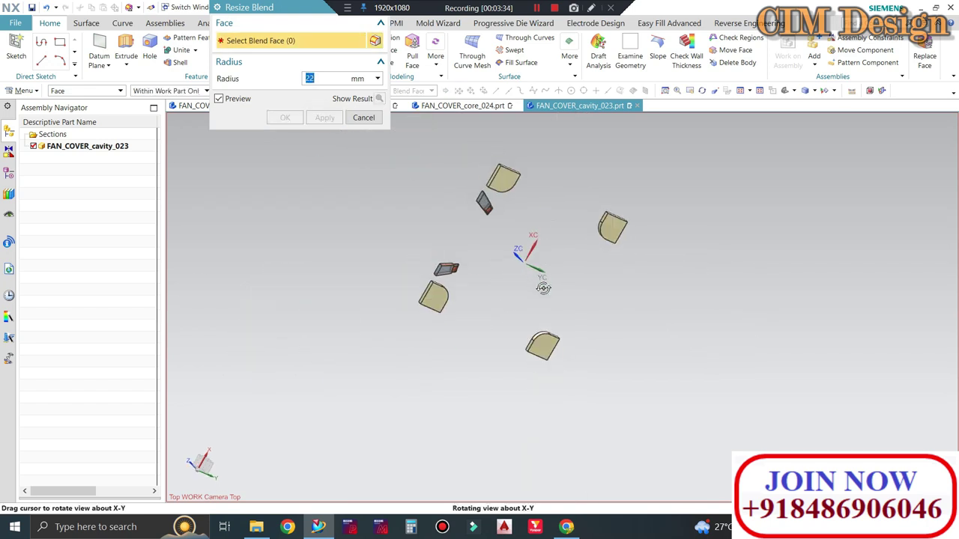
scroll(547, 315, "up", 5)
left_click(528, 351)
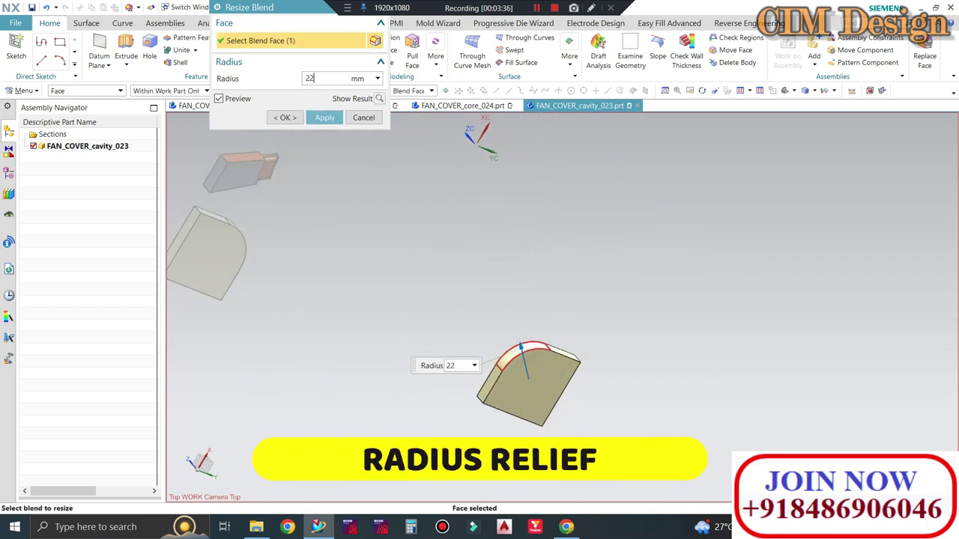
left_click(324, 118)
mouse_move(424, 268)
middle_mouse_down()
mouse_move(388, 283)
mouse_move(342, 278)
middle_mouse_up()
scroll(312, 240, "up", 5)
left_click(312, 240)
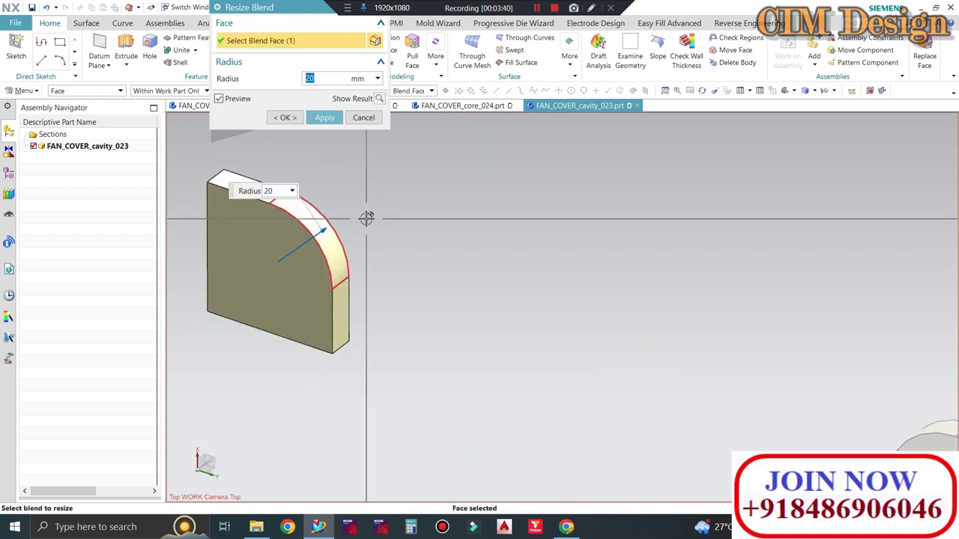
type("22")
left_click(285, 117)
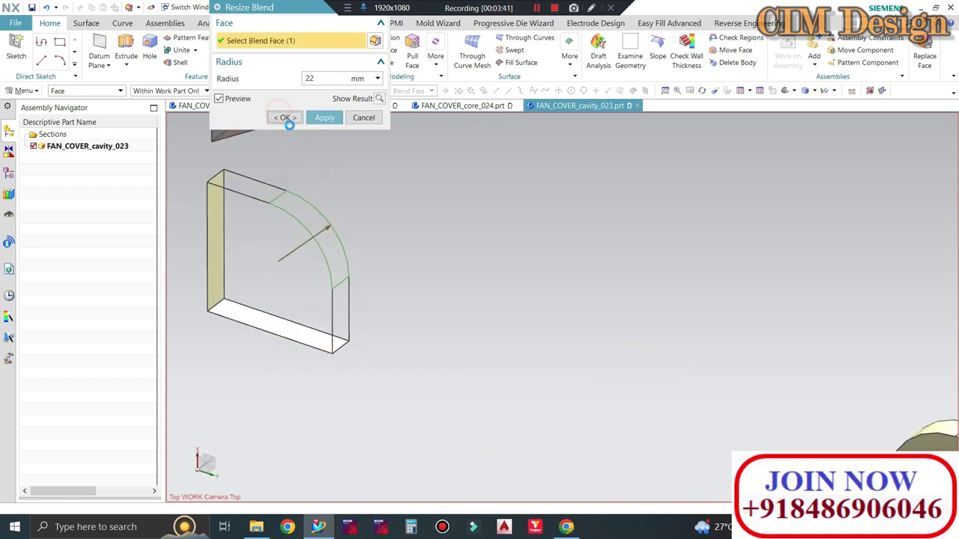
scroll(514, 307, "down", 5)
mouse_move(514, 306)
middle_mouse_down()
mouse_move(532, 280)
mouse_move(505, 260)
middle_mouse_up()
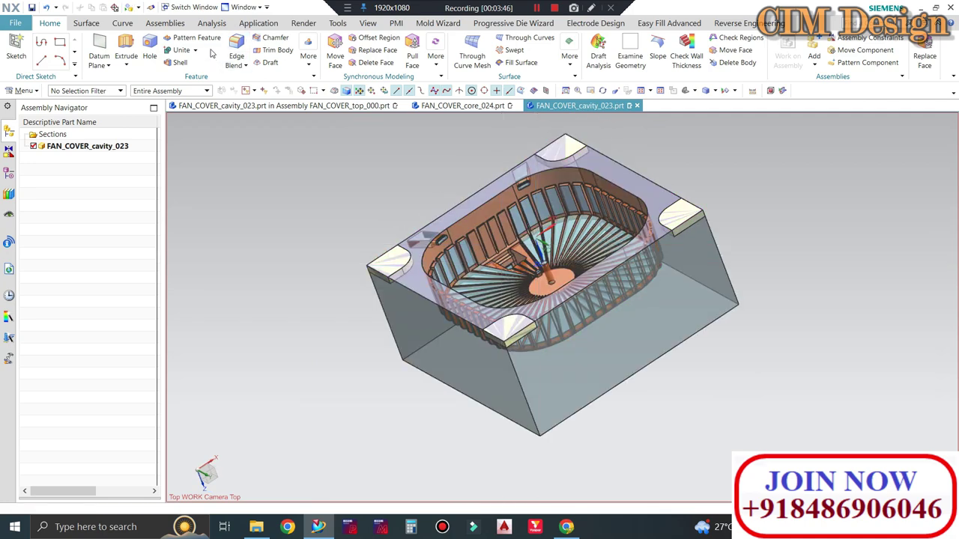
Subtract the three linked corner pads (tools) from the FAN_COVER_cavity_023 body (target).
left_click(189, 76)
left_click(405, 239)
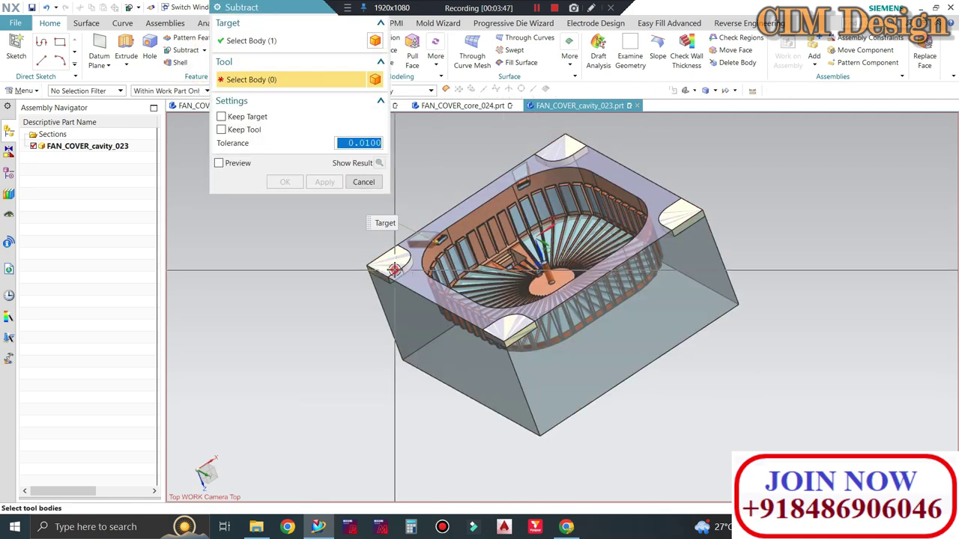
left_click(388, 262)
left_click(562, 148)
left_click(678, 216)
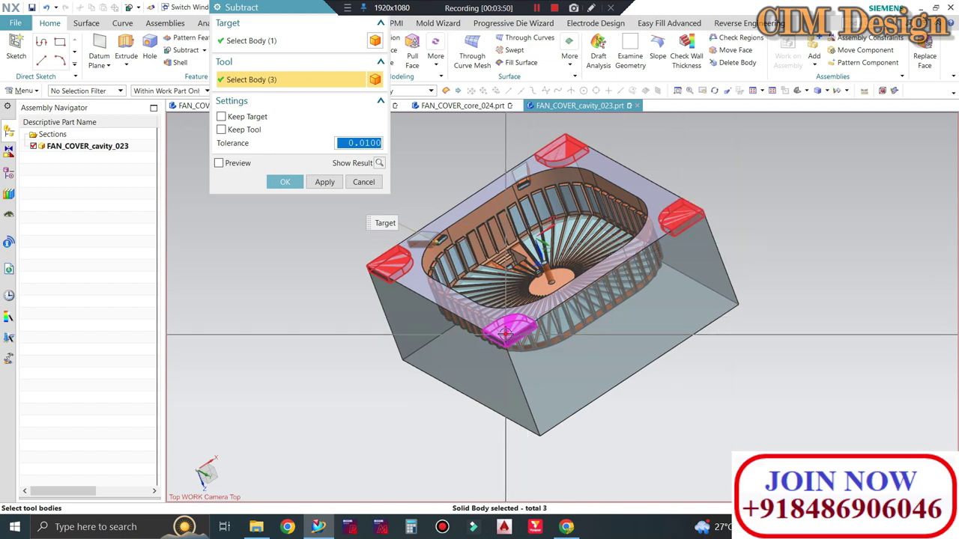
left_click(285, 184)
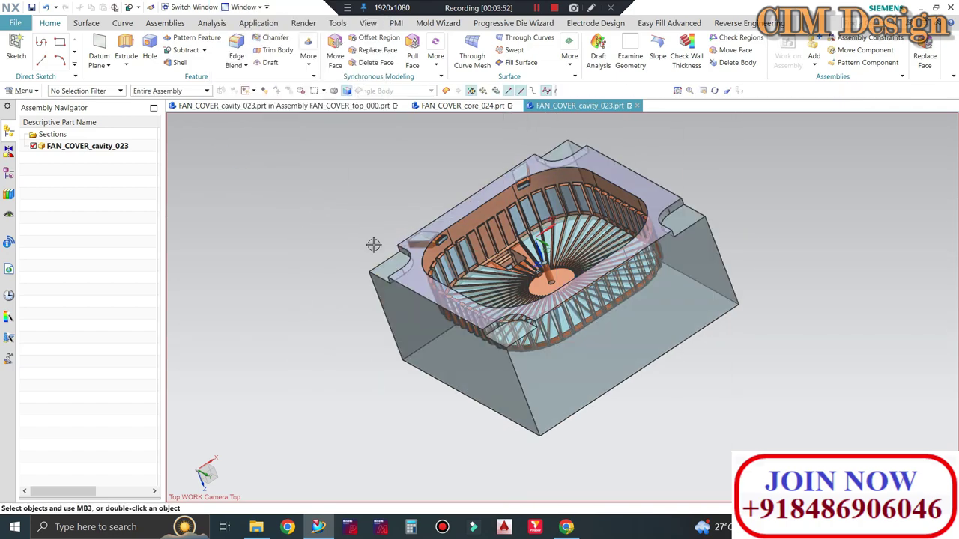
mouse_move(375, 242)
middle_mouse_down()
mouse_move(413, 242)
mouse_move(368, 169)
mouse_move(274, 69)
middle_mouse_up()
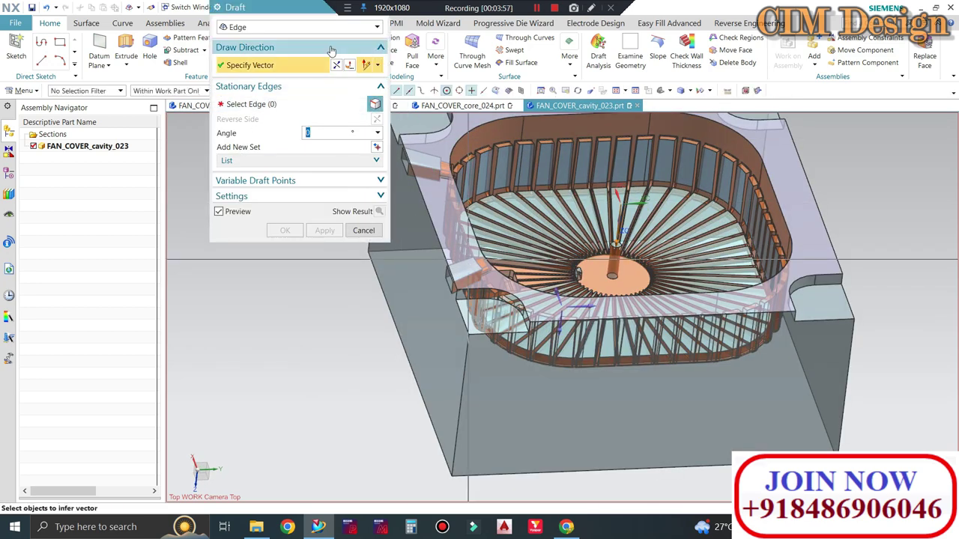
left_click_drag(294, 14, 251, 61)
scroll(438, 281, "down", 3)
scroll(438, 281, "down", 3)
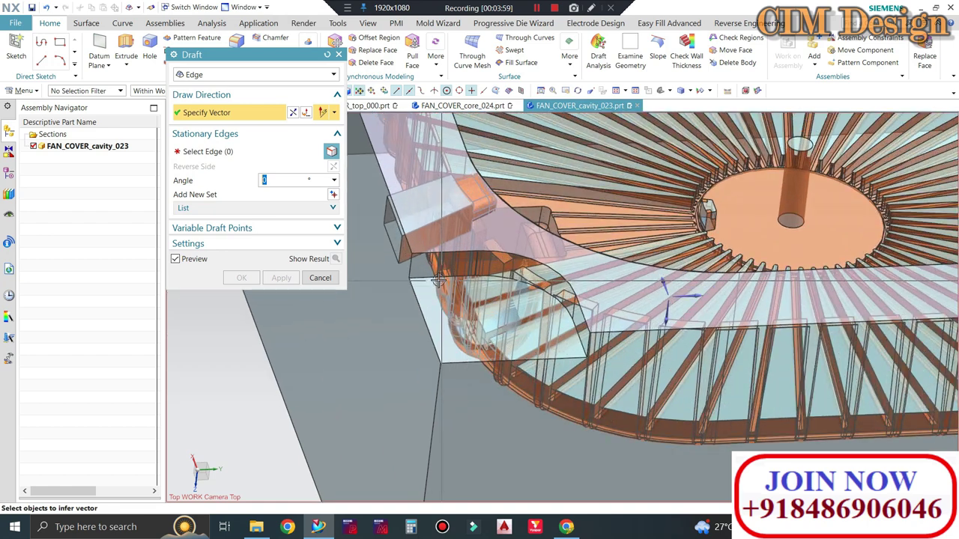
left_click(427, 277)
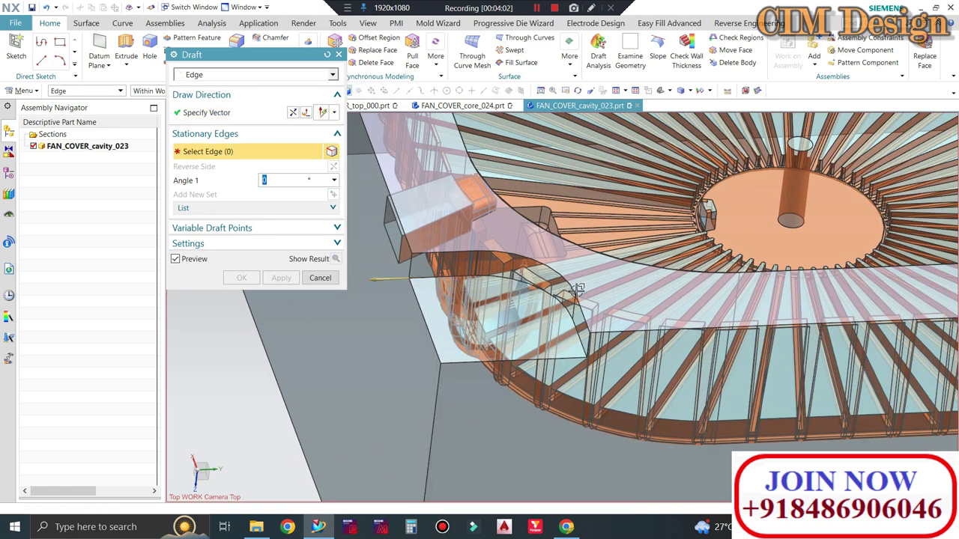
left_click(247, 115)
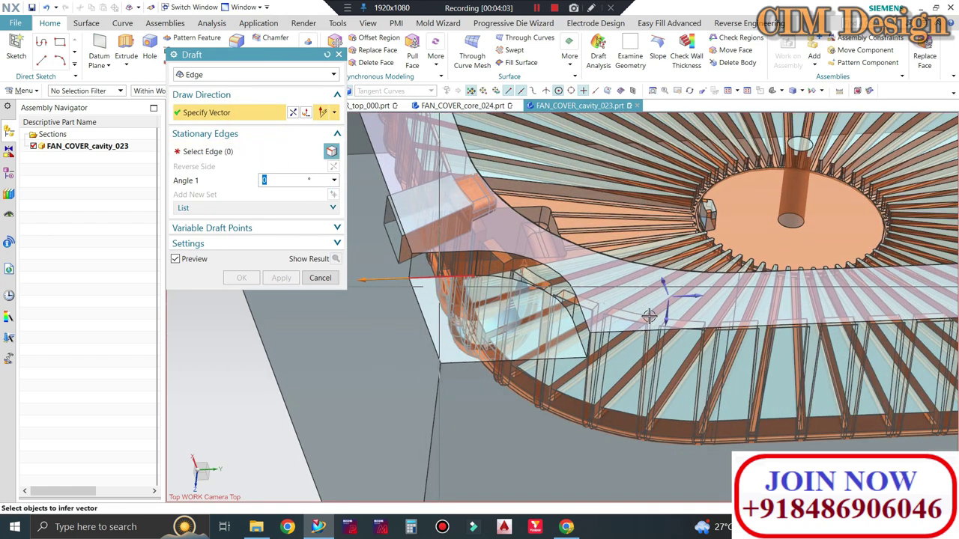
left_click(592, 305)
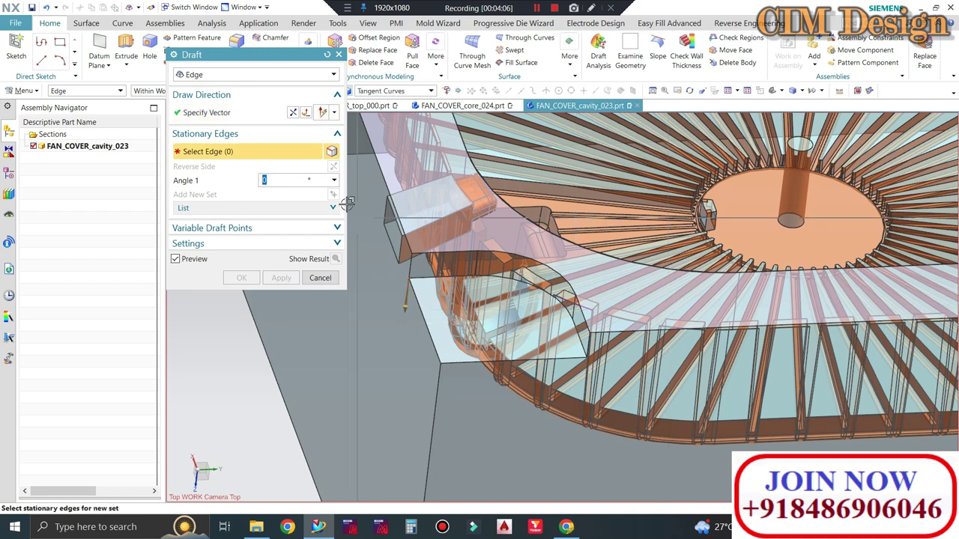
left_click(426, 279)
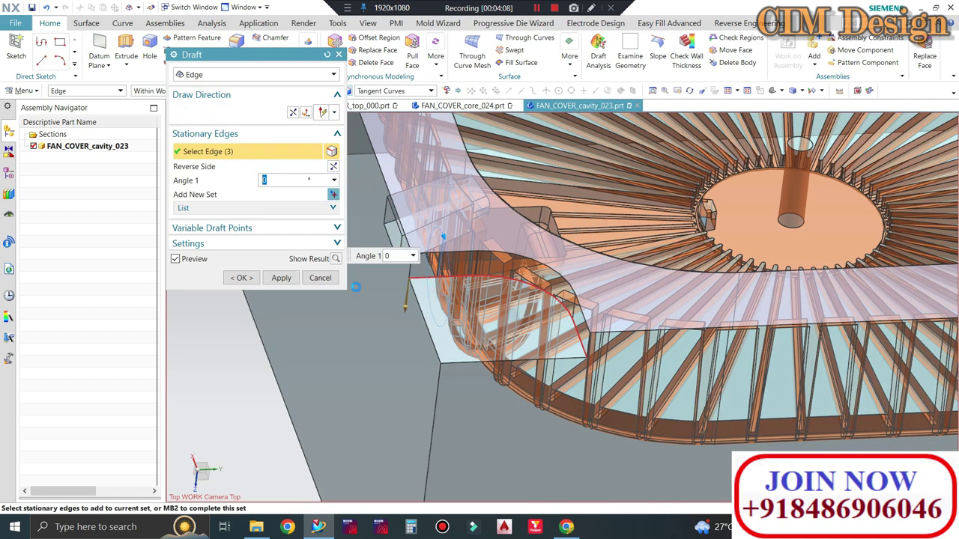
type("15")
key("Return")
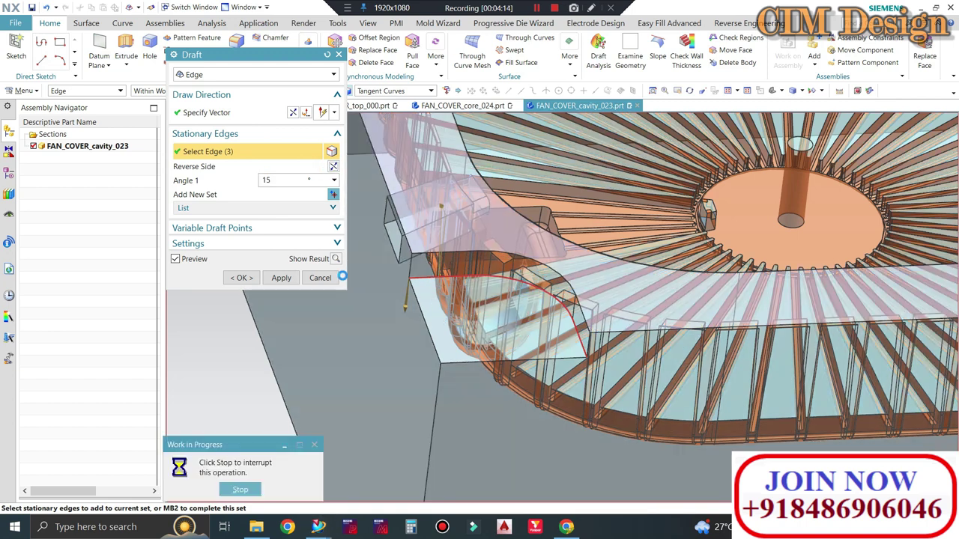
left_click(315, 281)
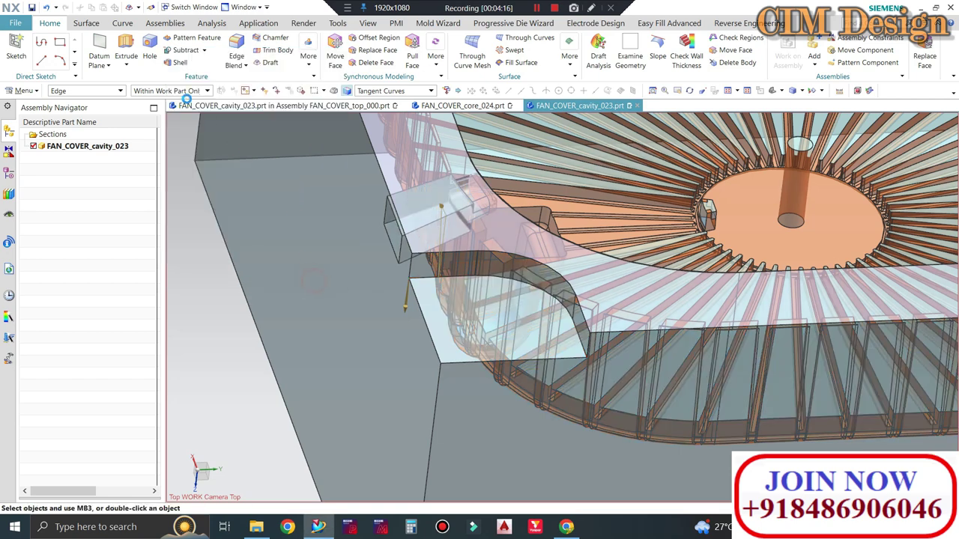
Extrude the four corner pocket region boundaries 10 mm with a -15° draft, subtracting from the cavity plate.
left_click(126, 50)
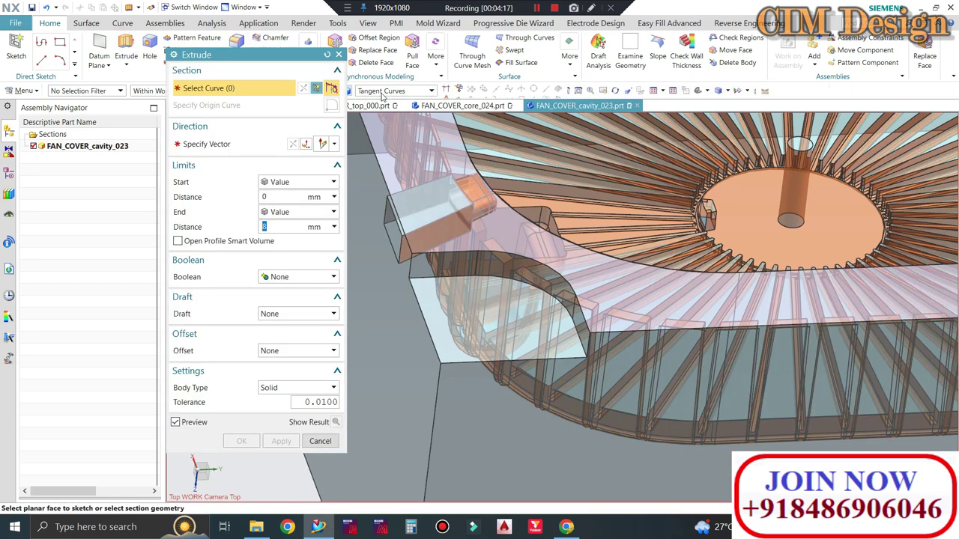
left_click(381, 91)
left_click(393, 167)
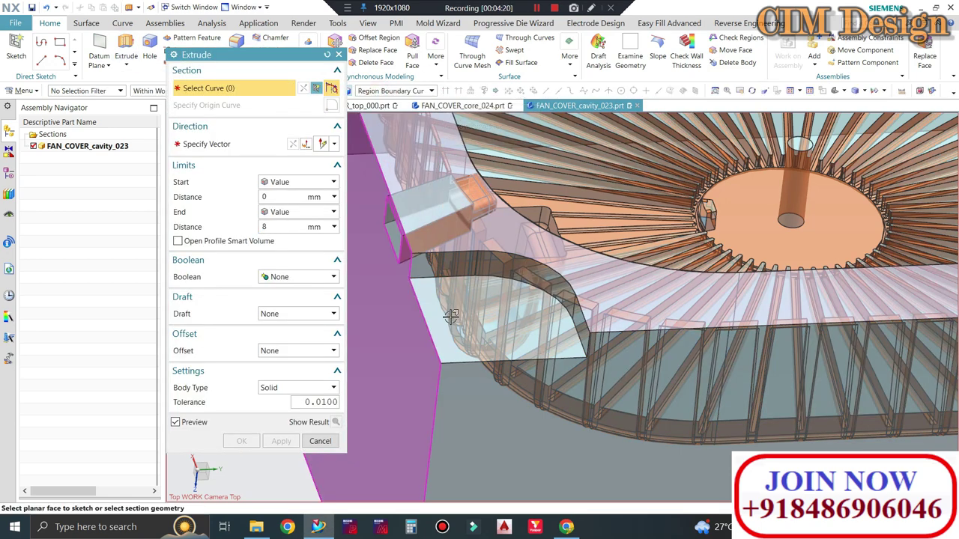
left_click(451, 317)
middle_click_drag(452, 317, 770, 296)
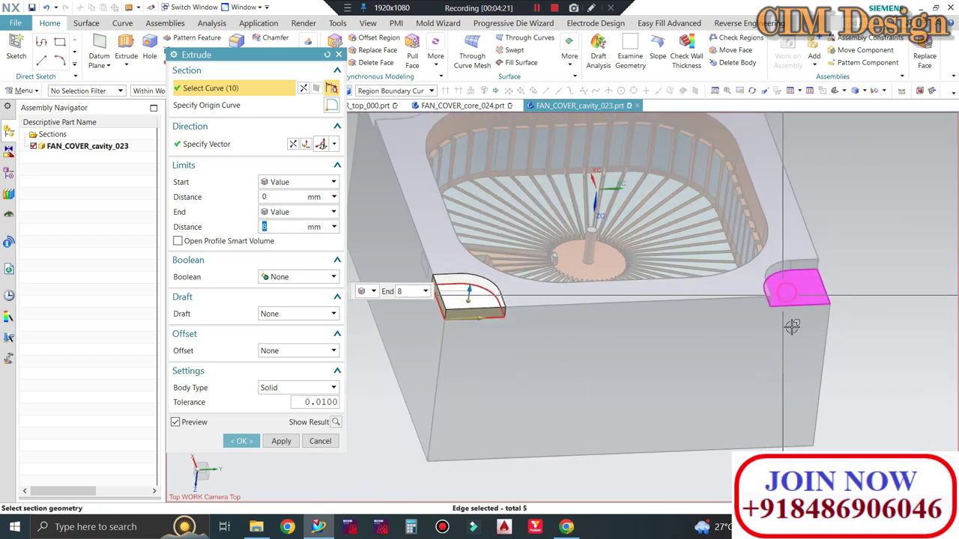
left_click(791, 327)
middle_click_drag(792, 366, 443, 223)
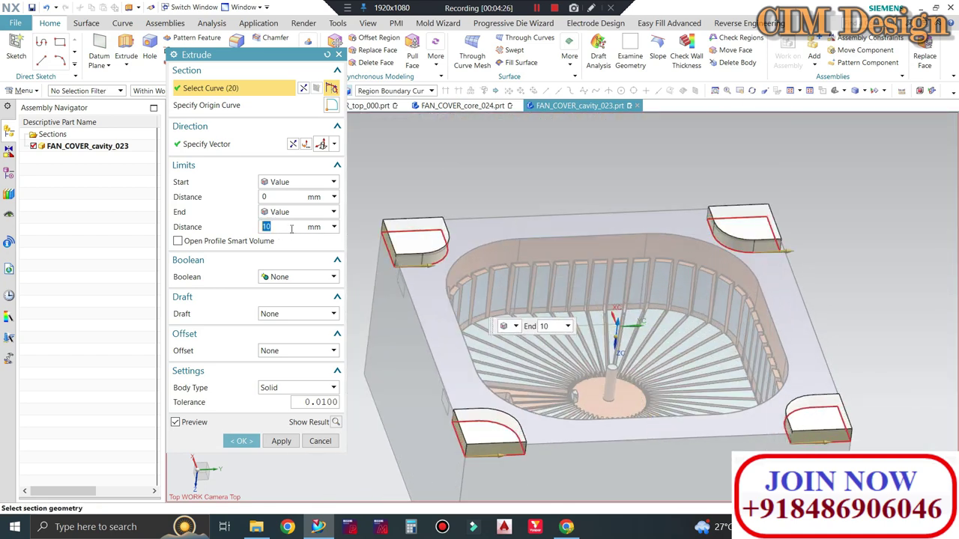
left_click(275, 315)
left_click(274, 347)
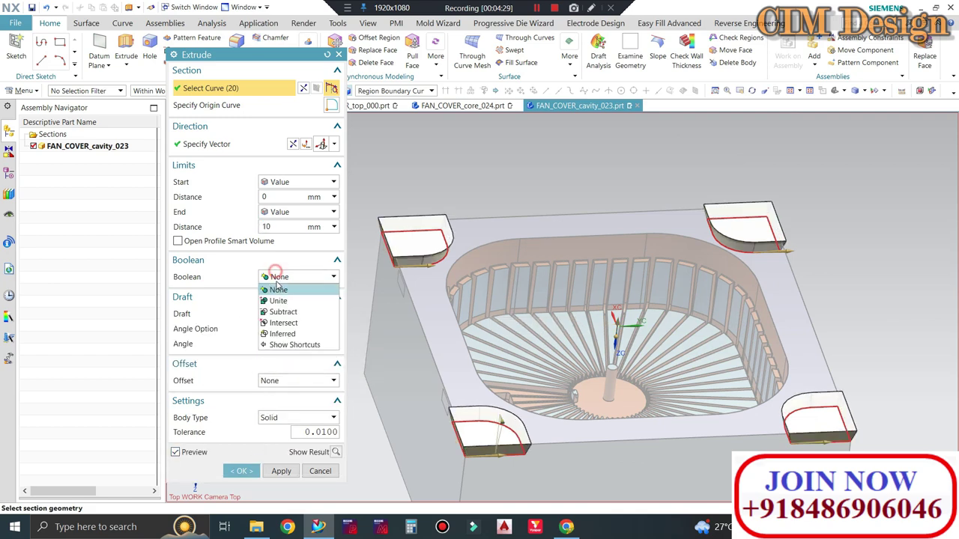
left_click(279, 312)
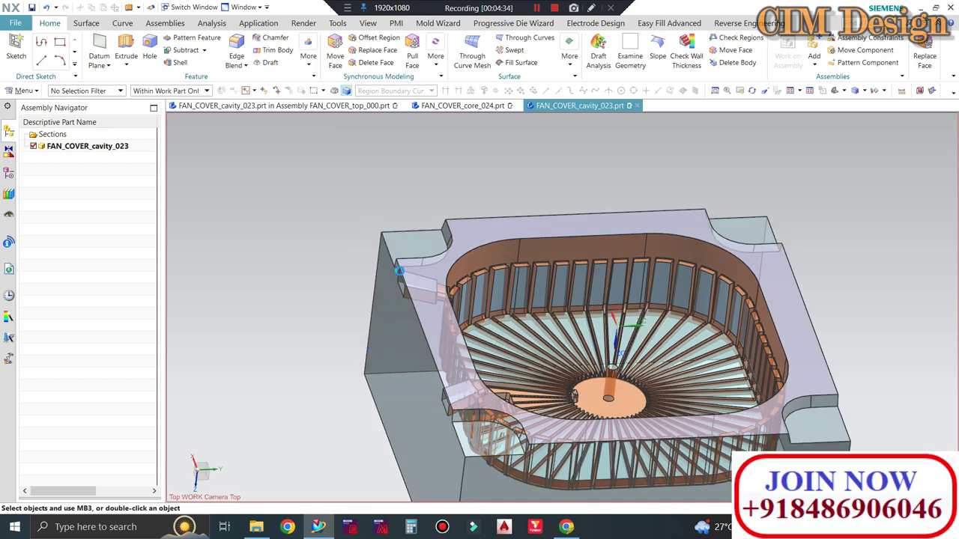
middle_click_drag(382, 225, 343, 259)
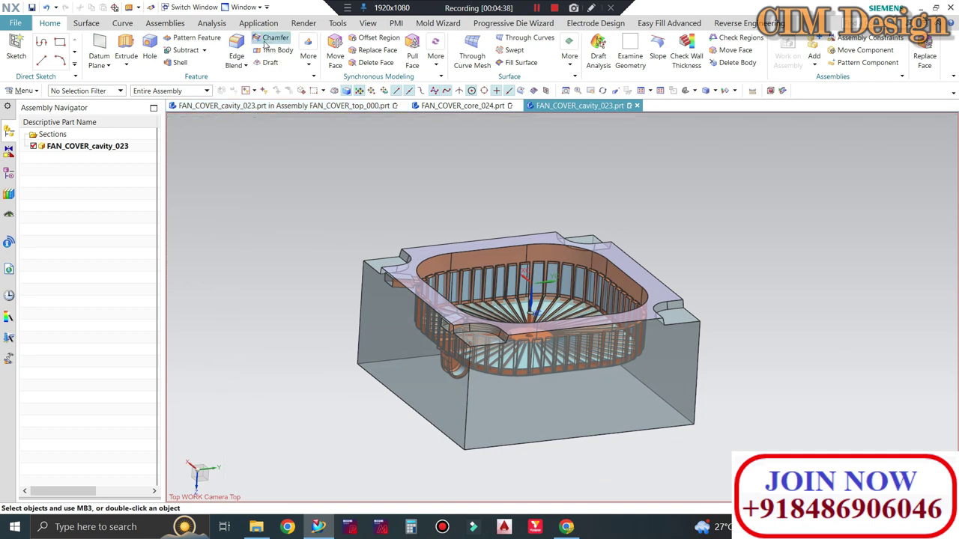
Chamfer one vertical edge of the cavity plate at 12 mm.
left_click(262, 38)
left_click(466, 399)
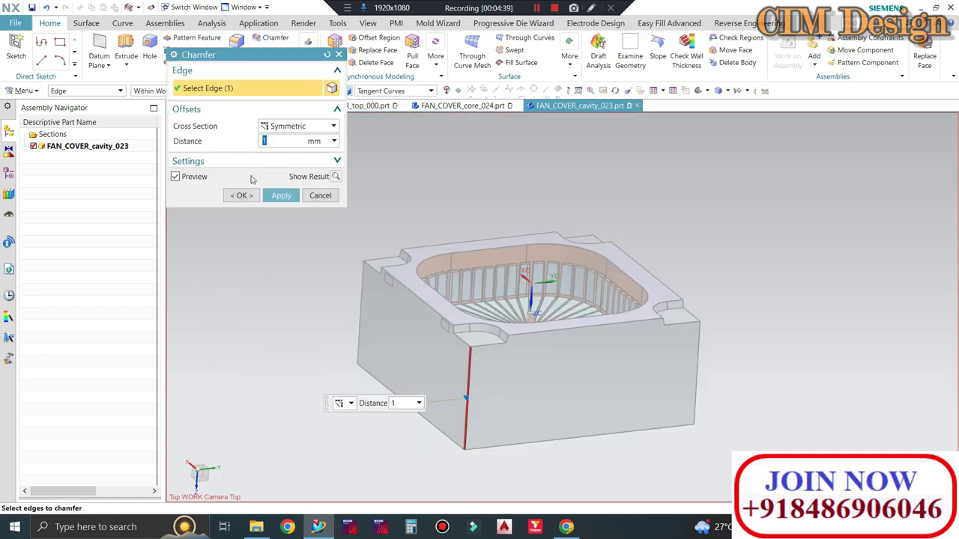
key("Return")
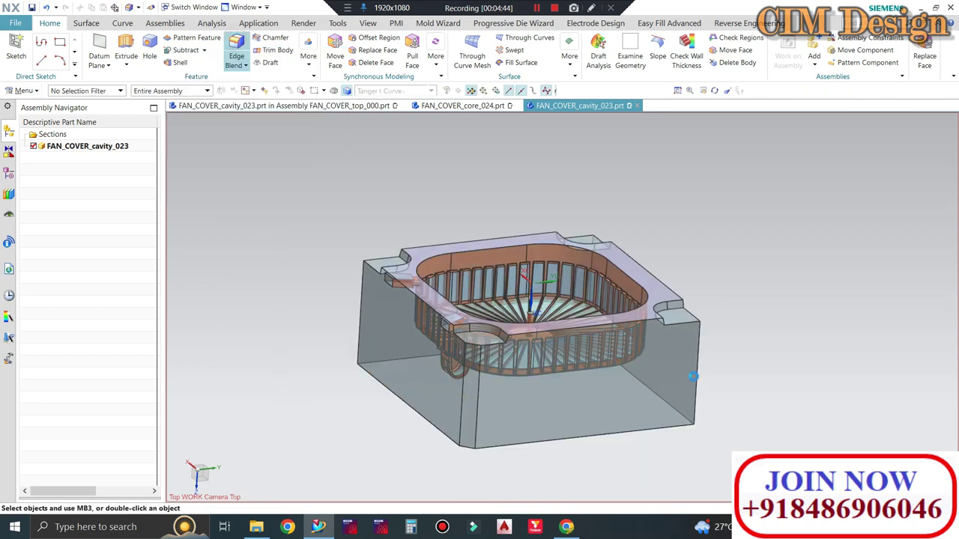
Round three other vertical plate edges with a 15 mm edge blend.
key("b")
left_click(697, 375)
left_click(359, 315)
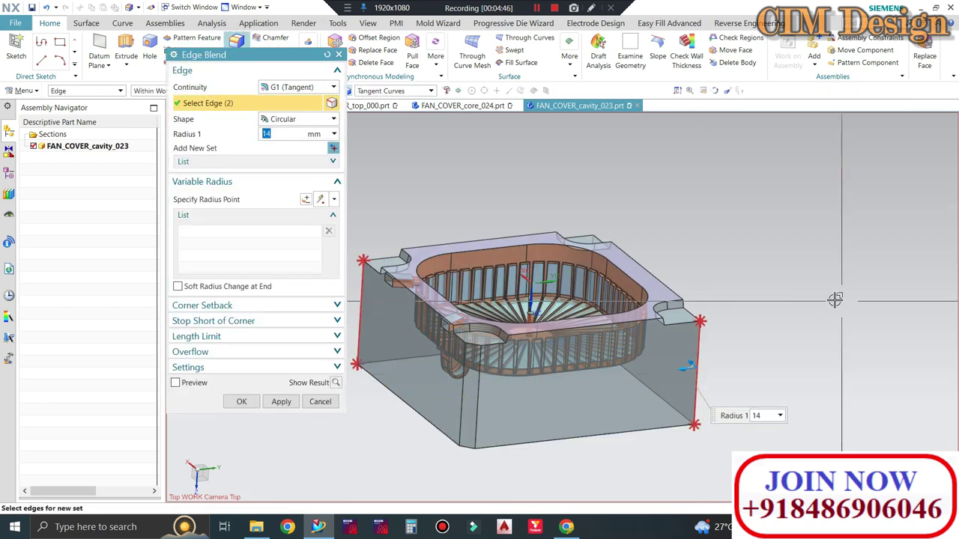
middle_click_drag(800, 314, 749, 284)
left_click(590, 417)
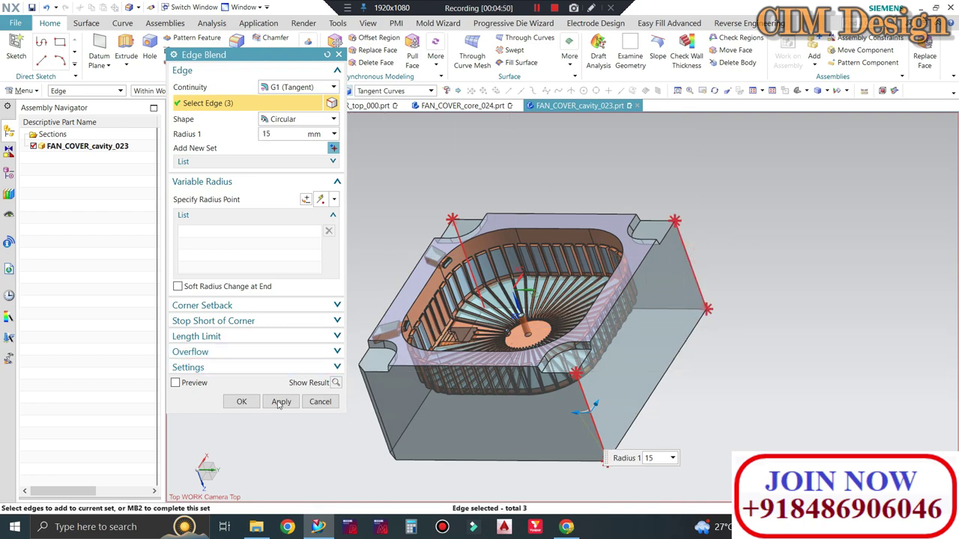
Review the cavity part's feature history, then switch to the FAN_COVER_core_024 part.
mouse_move(379, 232)
middle_mouse_down()
mouse_move(499, 352)
mouse_move(504, 258)
mouse_move(651, 193)
middle_mouse_up()
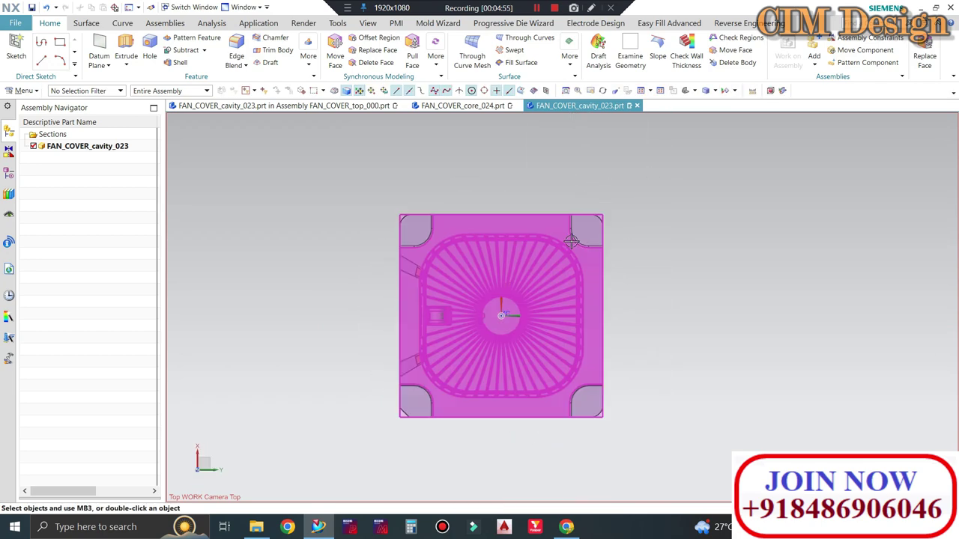
scroll(509, 182, "down", 1)
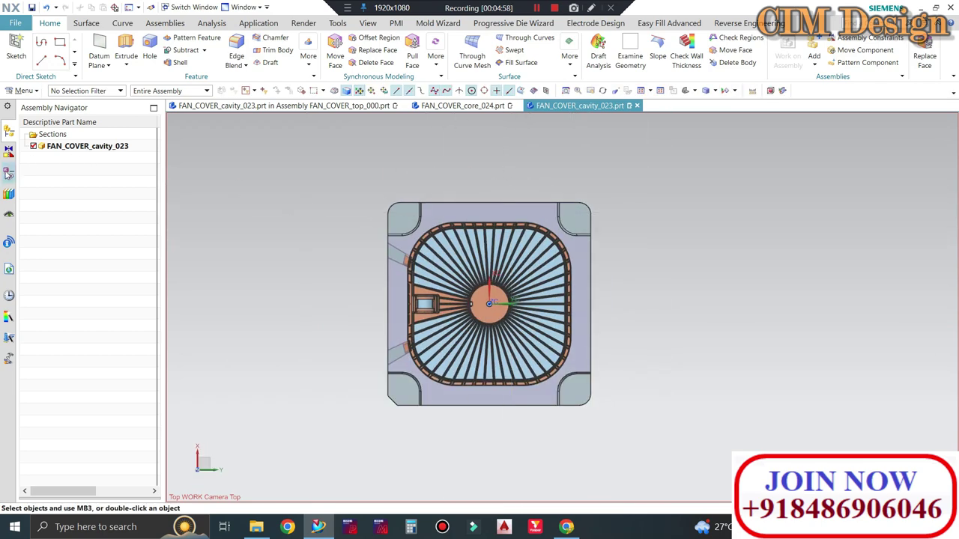
left_click(9, 174)
scroll(75, 299, "down", 5)
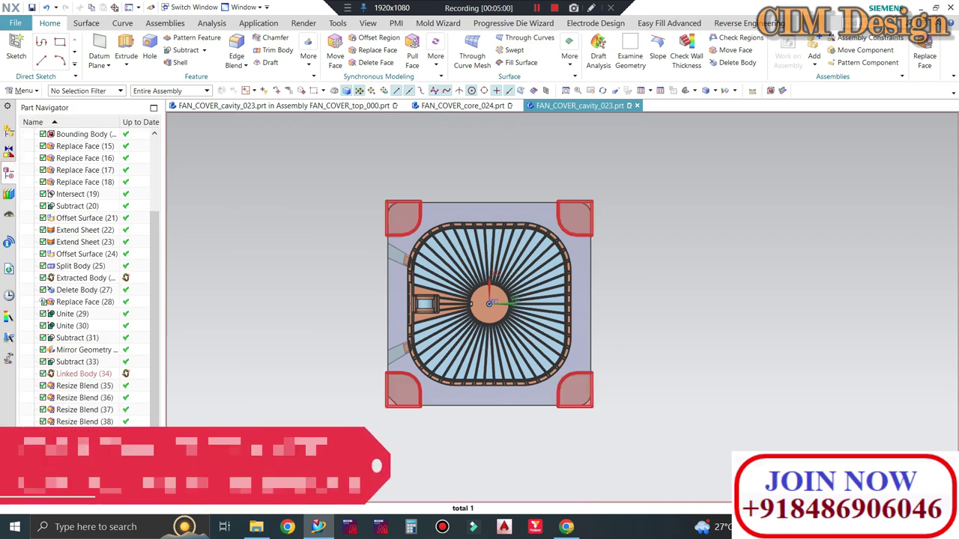
mouse_move(459, 106)
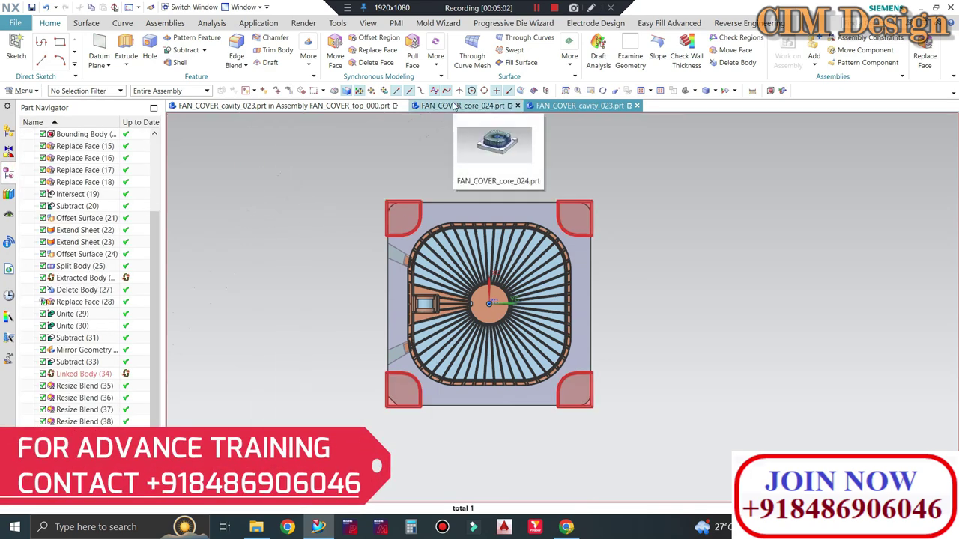
scroll(723, 277, "up", 2)
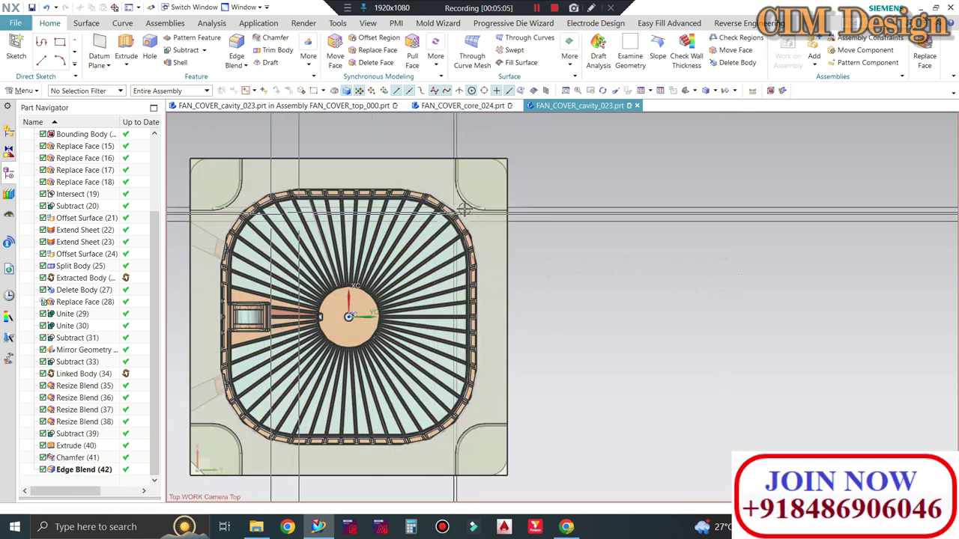
scroll(604, 196, "up", 2)
scroll(603, 196, "down", 2)
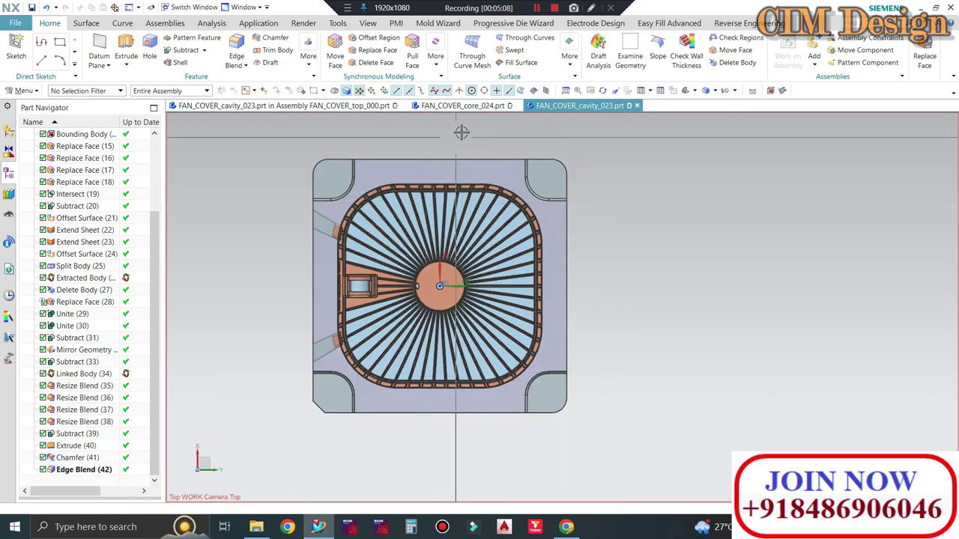
left_click(448, 107)
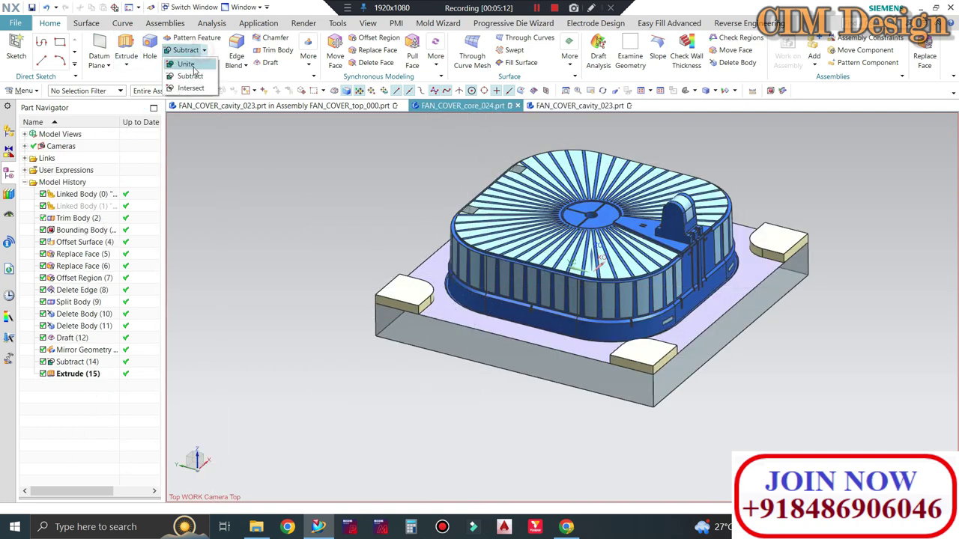
Unite the corner pads with the core body as tool bodies.
left_click(466, 217)
left_click(405, 296)
left_click(643, 354)
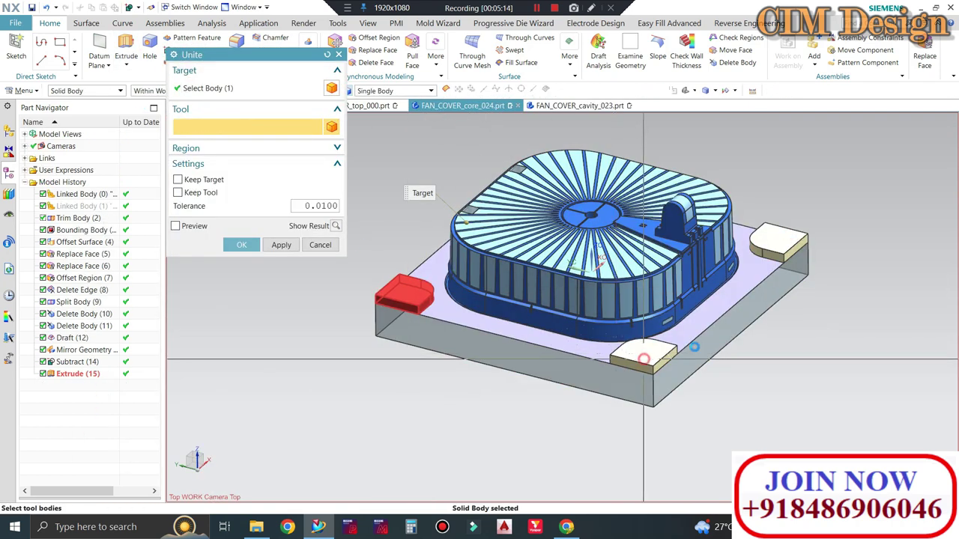
left_click(780, 242)
middle_click_drag(780, 242, 600, 225)
left_click(520, 215)
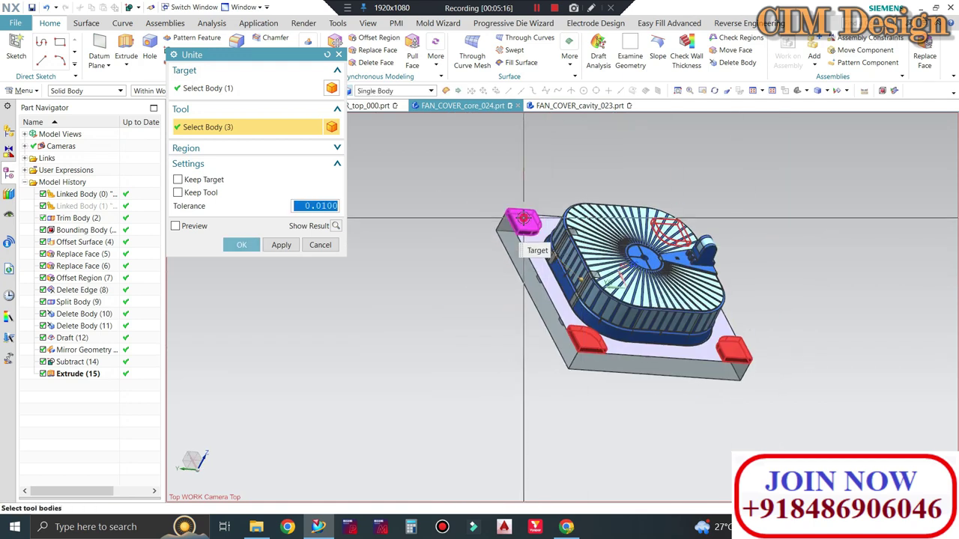
middle_click(410, 284)
middle_click_drag(421, 280, 439, 257)
scroll(439, 257, "down", 2)
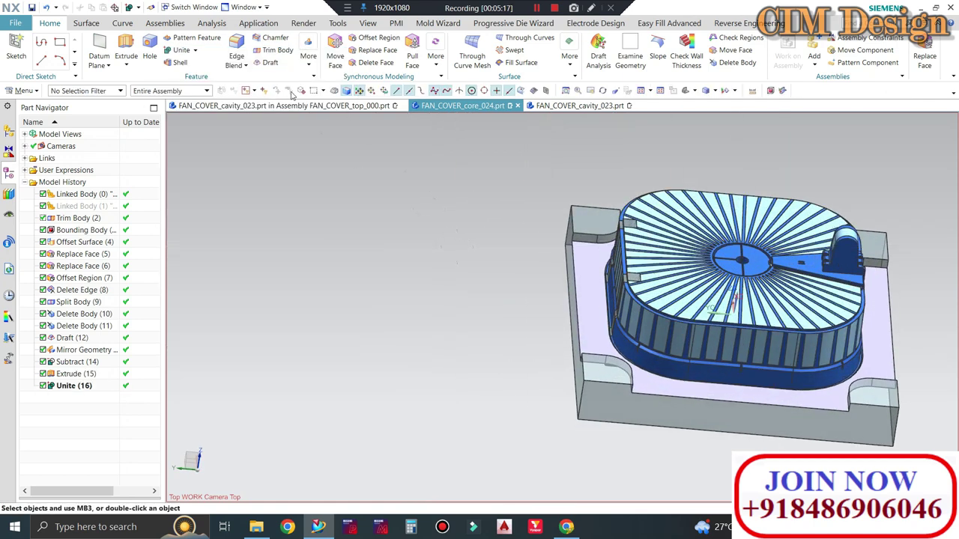
Draft the curved notch edges of each corner pad along a set direction.
left_click(266, 62)
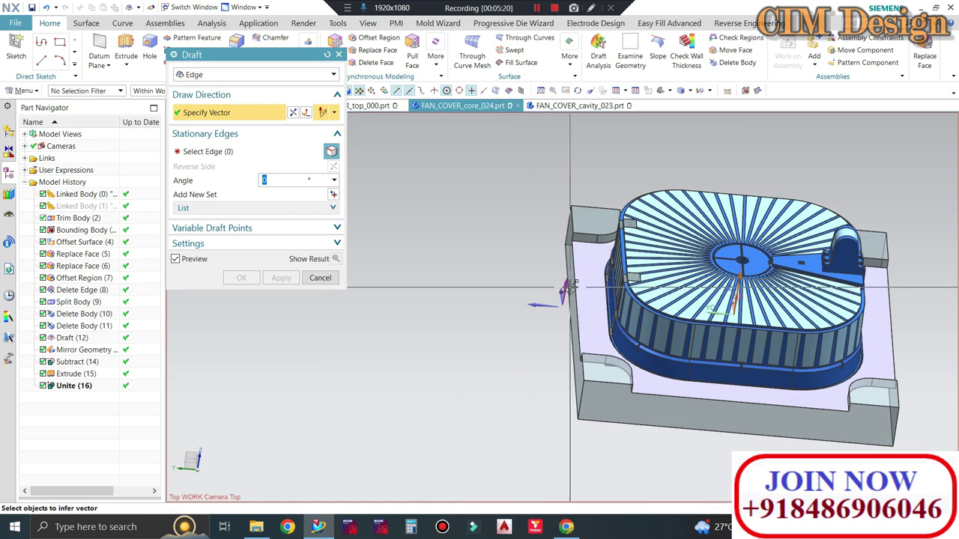
left_click(598, 253)
scroll(586, 239, "down", 1)
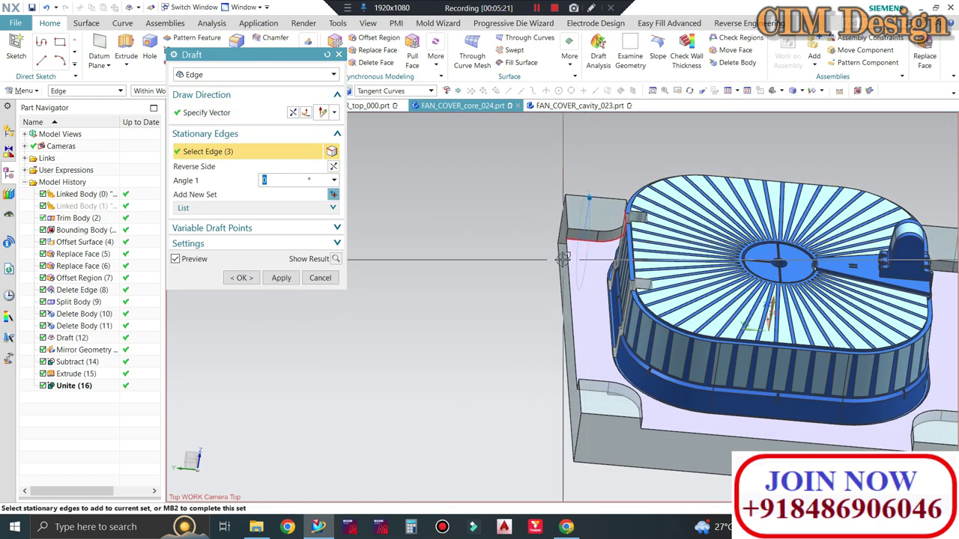
scroll(564, 259, "up", 2)
left_click(806, 274)
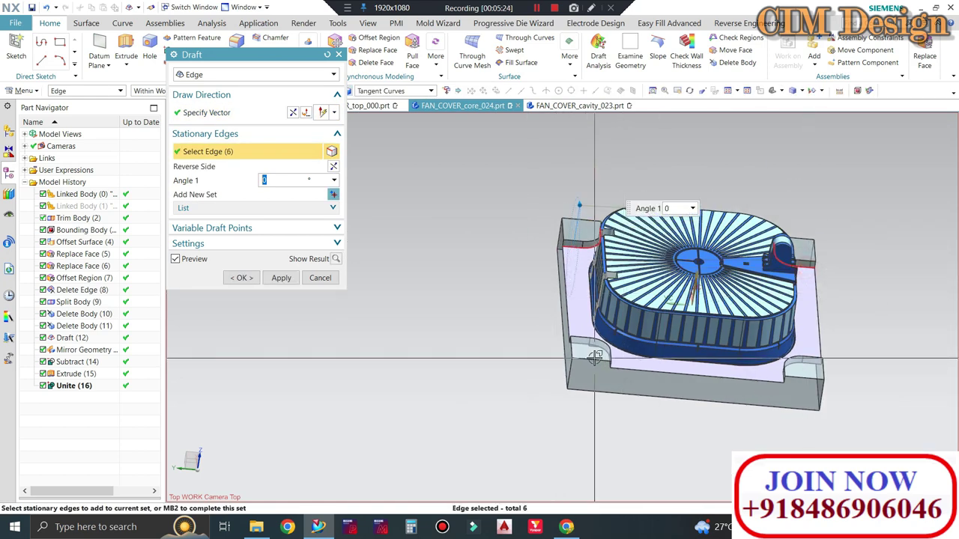
middle_click_drag(594, 357, 600, 367)
scroll(599, 367, "up", 2)
left_click(660, 150)
mouse_move(660, 150)
middle_mouse_down()
mouse_move(605, 375)
mouse_move(858, 375)
middle_mouse_up()
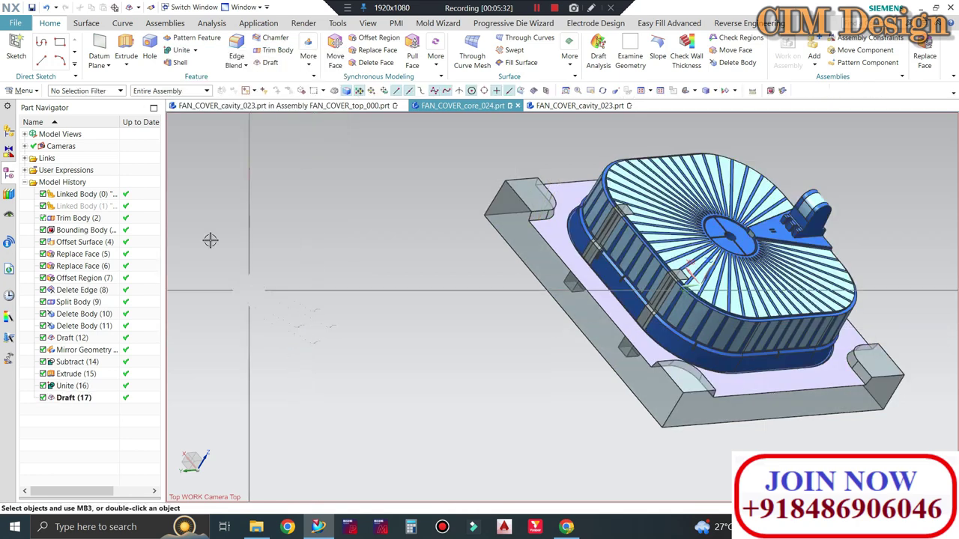
Make the top mould assembly the work part and inspect the drafted pad notches.
left_click(269, 118)
mouse_move(419, 292)
middle_mouse_down()
mouse_move(360, 287)
mouse_move(179, 206)
middle_mouse_up()
scroll(361, 287, "up", 3)
left_click(10, 132)
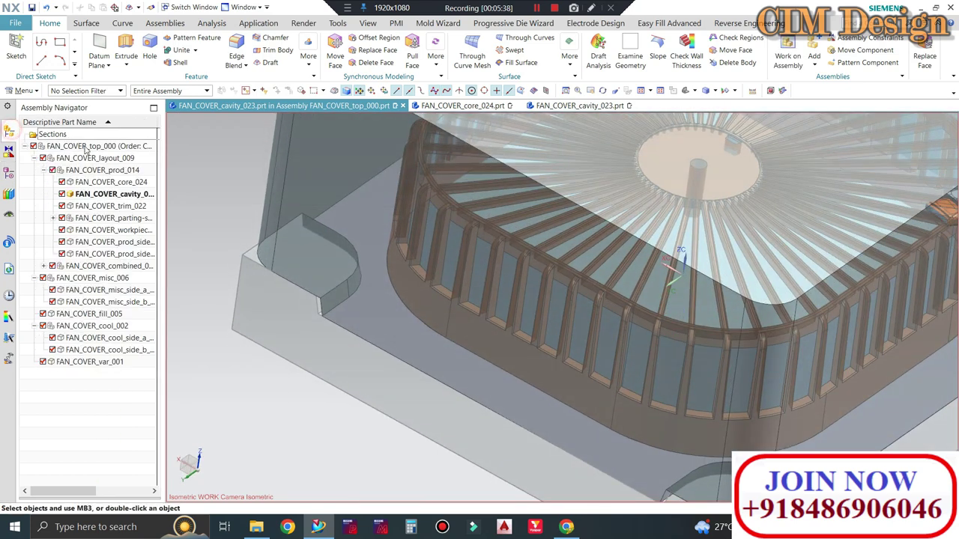
double_click(84, 147)
scroll(342, 268, "up", 2)
mouse_move(342, 267)
middle_mouse_down()
mouse_move(353, 272)
mouse_move(343, 277)
mouse_move(435, 328)
middle_mouse_up()
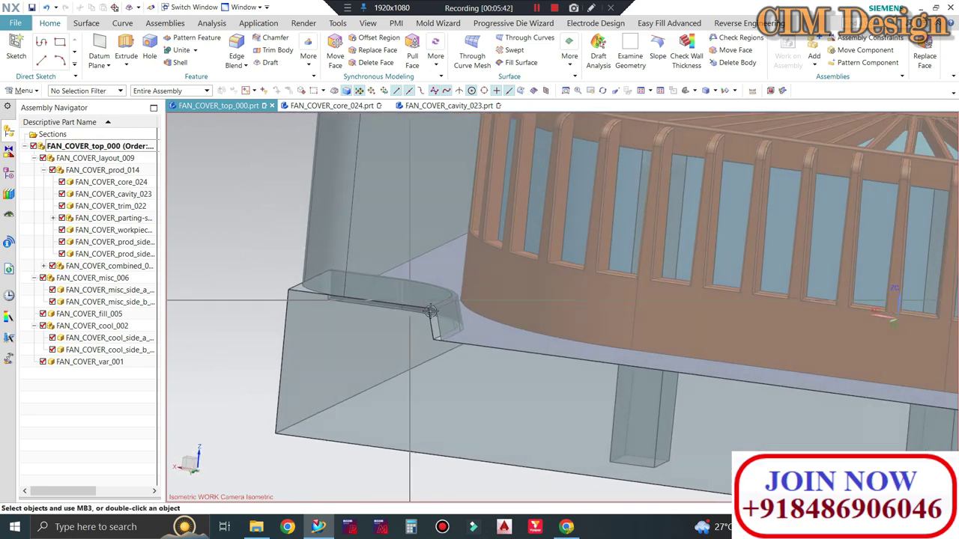
scroll(416, 277, "down", 2)
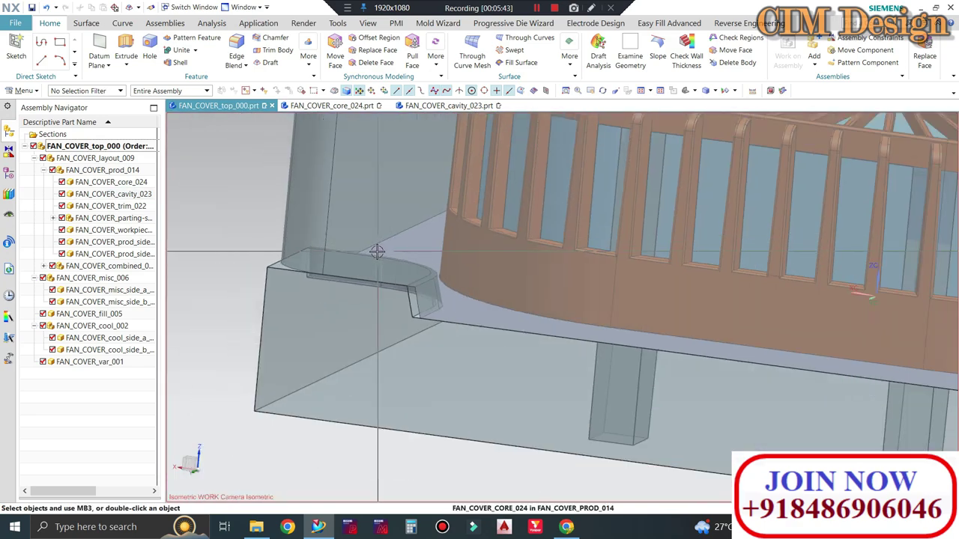
scroll(405, 245, "down", 2)
middle_click_drag(405, 245, 446, 300)
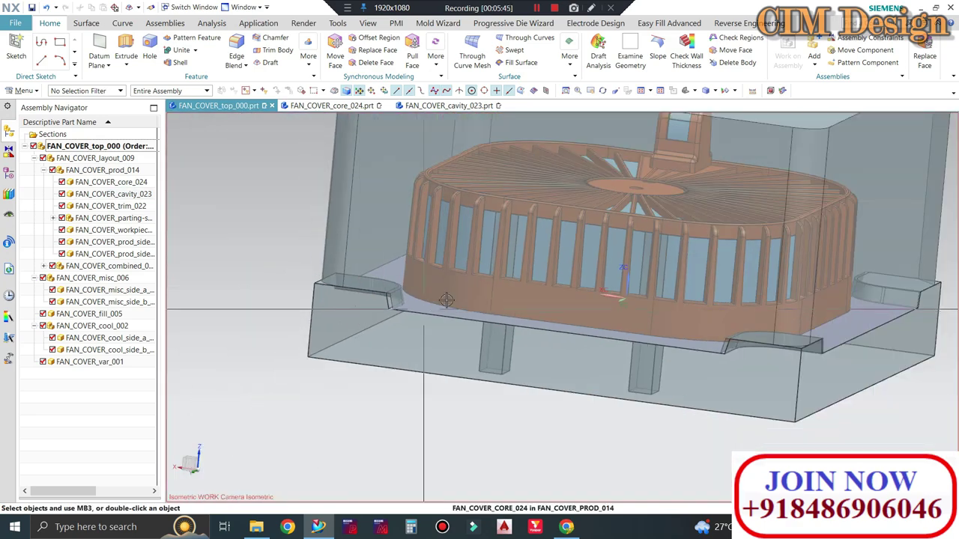
Look over the cavity part, then the core part.
left_click(432, 106)
mouse_move(432, 119)
middle_mouse_down()
mouse_move(424, 188)
mouse_move(382, 150)
middle_mouse_up()
left_click(325, 106)
mouse_move(330, 127)
middle_mouse_down()
mouse_move(347, 177)
mouse_move(252, 176)
middle_mouse_up()
Delete the Draft (17) feature from the core's Part Navigator.
left_click(9, 173)
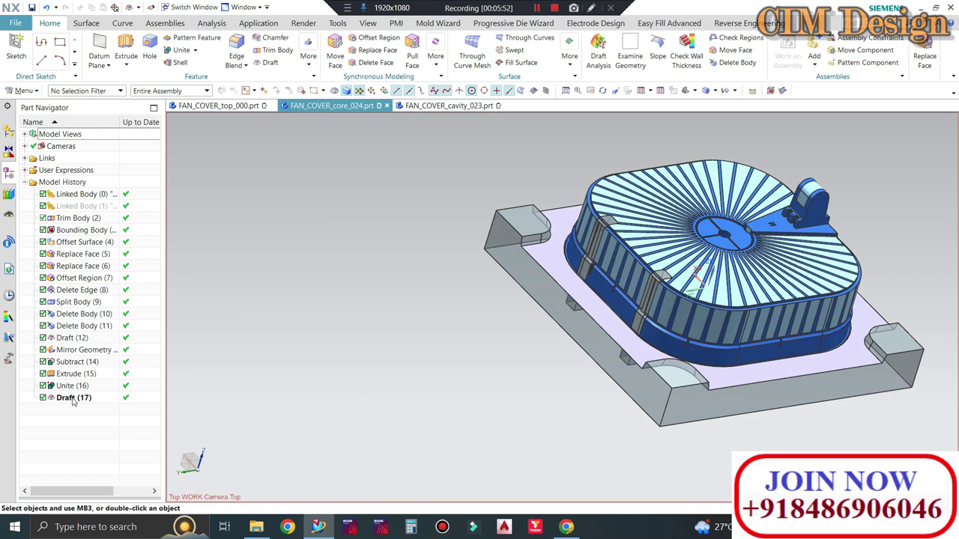
right_click(73, 399)
left_click(91, 327)
right_click(85, 399)
left_click(91, 340)
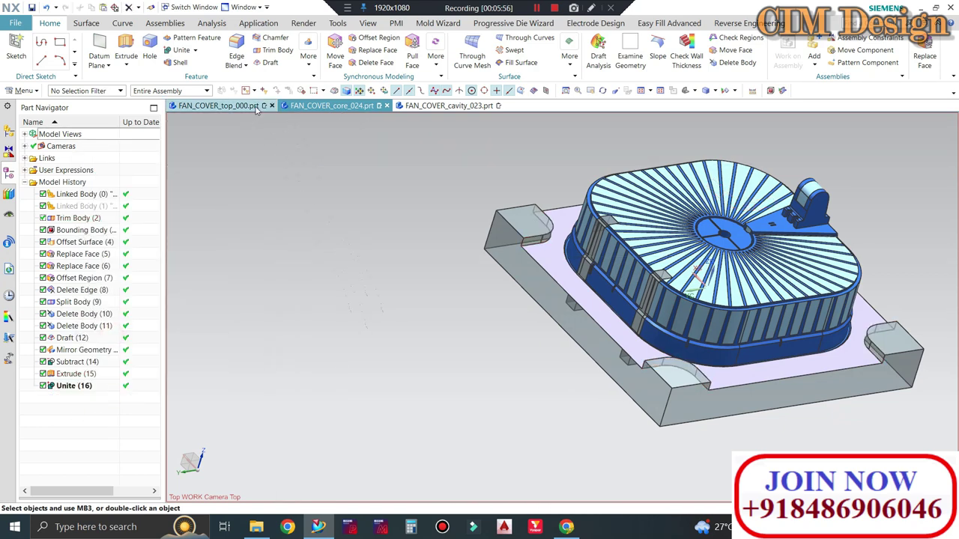
Draft the notch edges of all four corner pads at 15°.
left_click(259, 62)
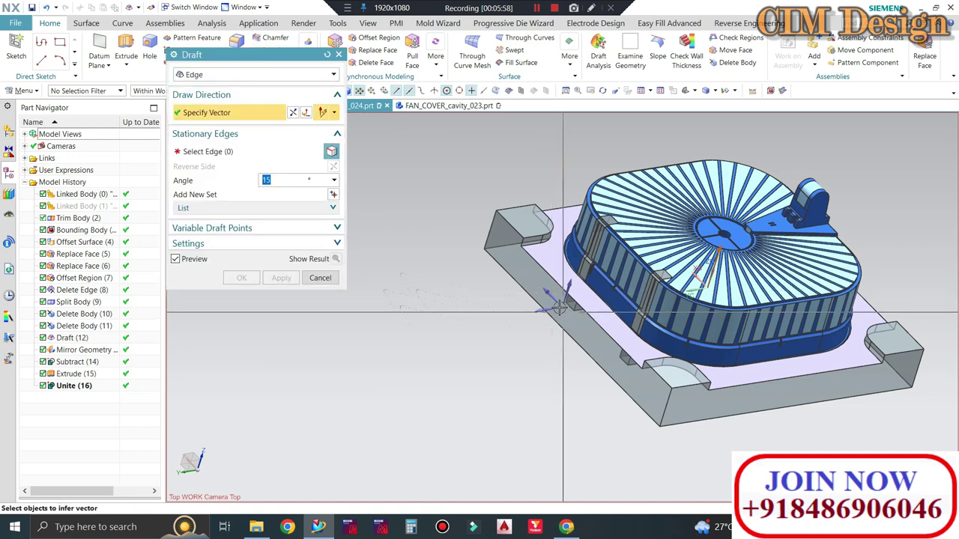
middle_click(544, 255)
left_click(544, 255)
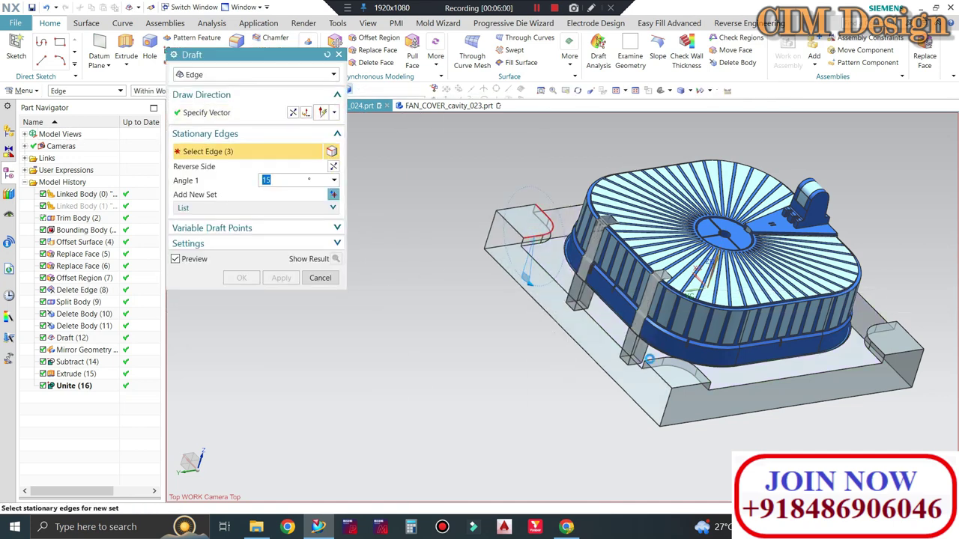
scroll(643, 352, "down", 2)
scroll(641, 345, "down", 2)
left_click(640, 345)
scroll(524, 346, "up", 3)
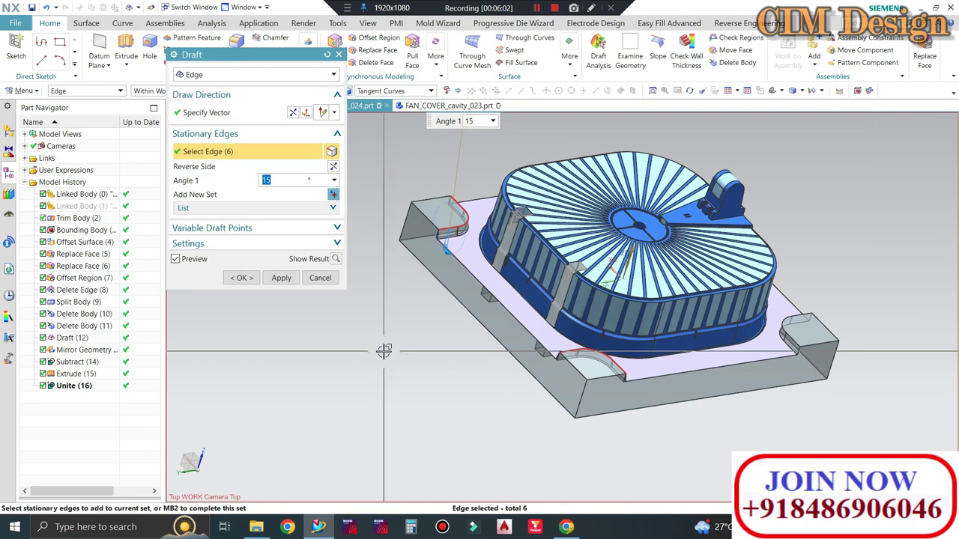
middle_click_drag(385, 348, 569, 352)
scroll(643, 357, "down", 3)
left_click(643, 358)
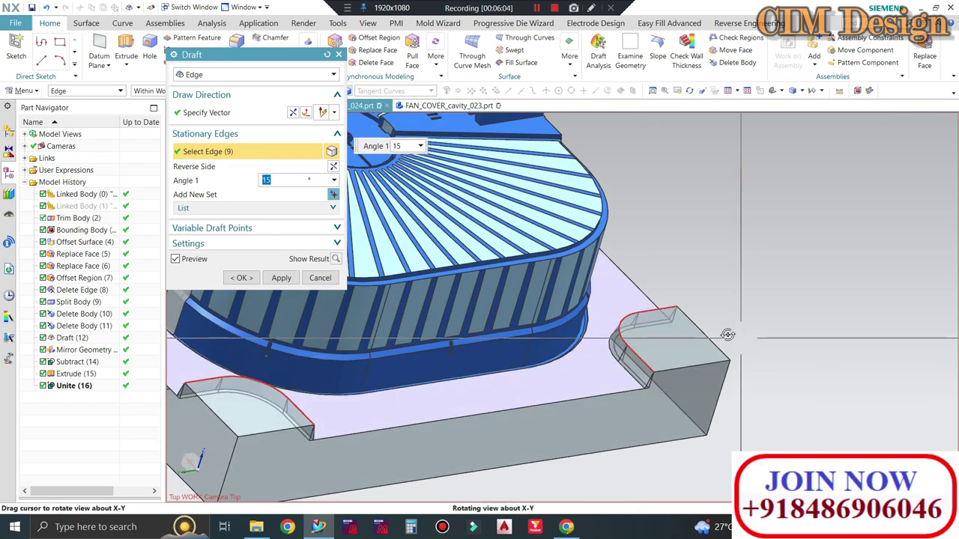
scroll(706, 331, "up", 2)
scroll(700, 245, "up", 2)
scroll(701, 245, "down", 3)
left_click(646, 236)
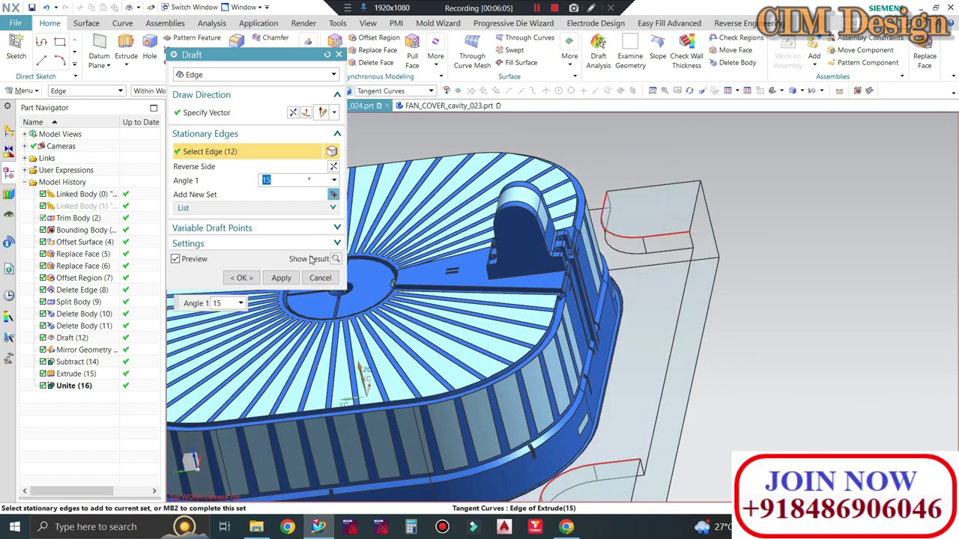
left_click(248, 277)
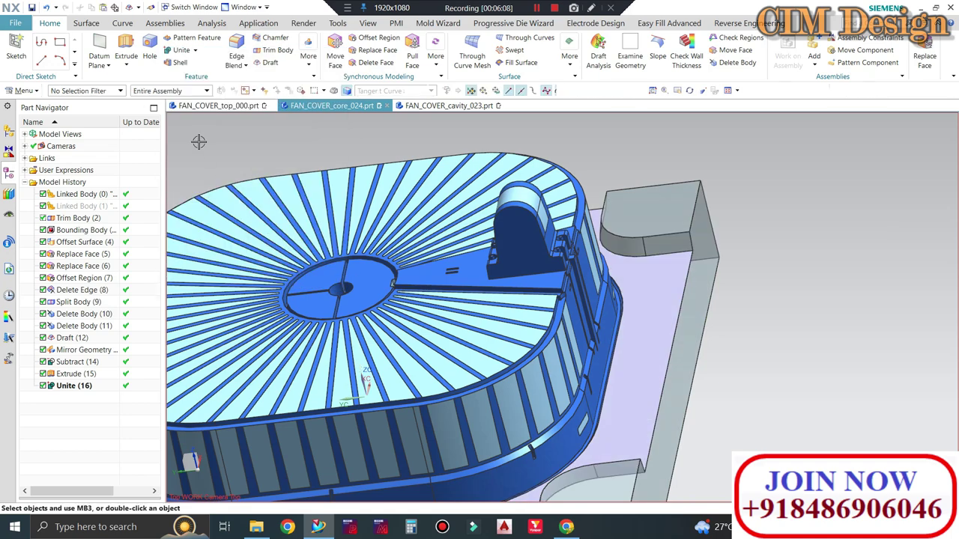
In the full mould assembly, make FAN_COVER_core_024 the work part.
left_click(217, 105)
middle_click_drag(419, 290, 377, 319)
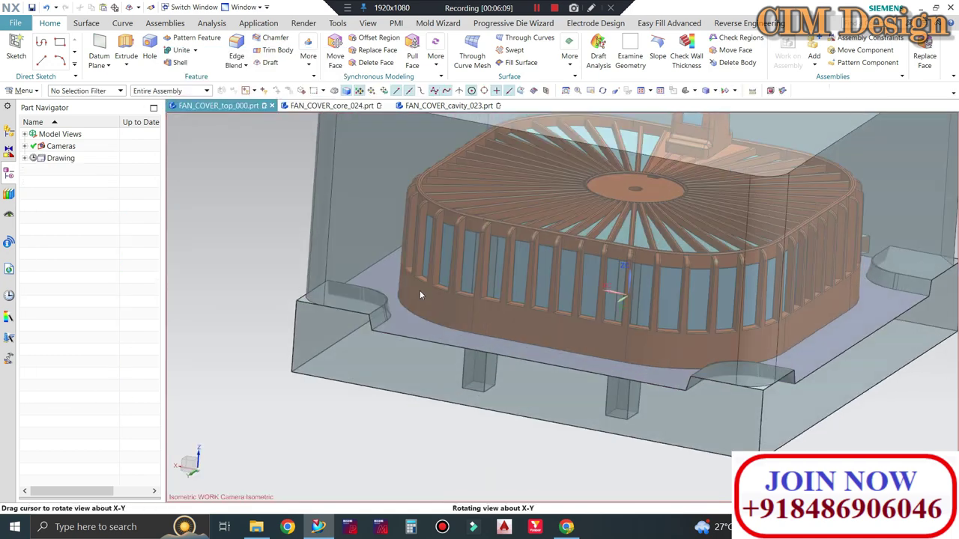
scroll(372, 318, "up", 3)
scroll(373, 318, "up", 2)
scroll(398, 278, "down", 1)
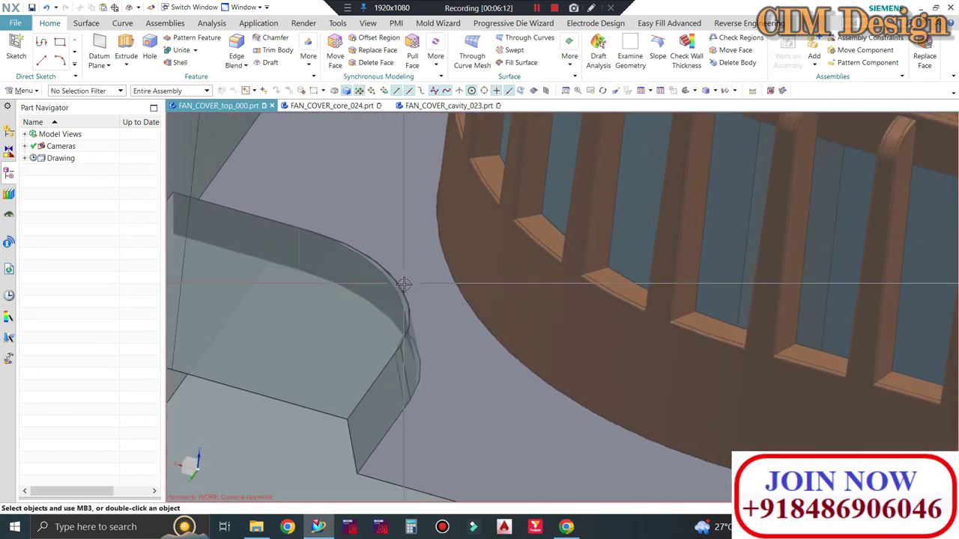
scroll(299, 292, "down", 2)
scroll(302, 268, "down", 2)
scroll(302, 269, "down", 3)
scroll(278, 332, "up", 1)
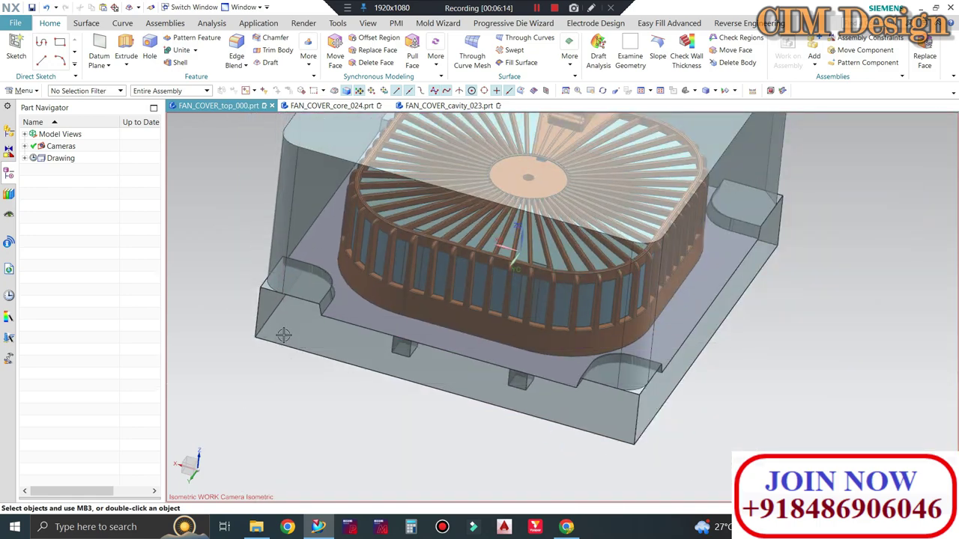
double_click(288, 335)
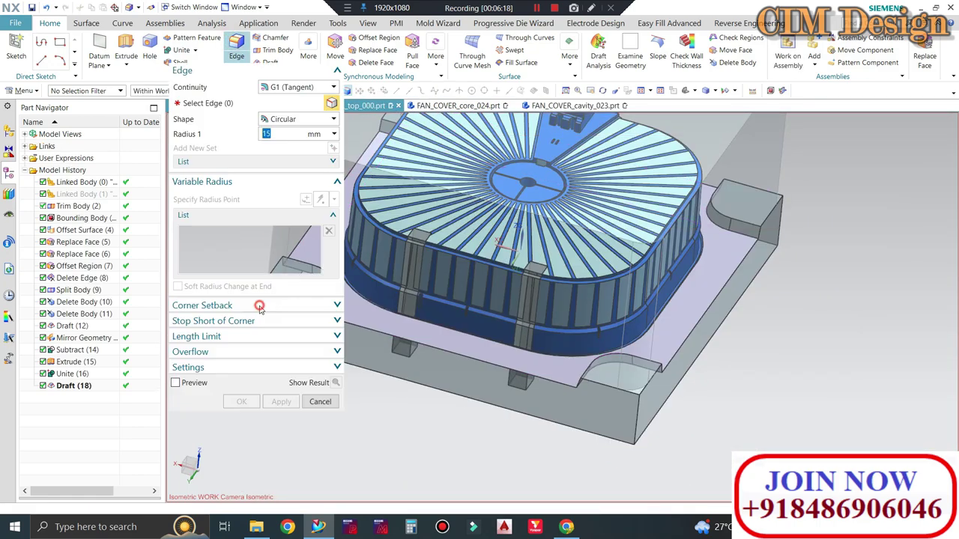
Blend three vertical corner edges of the core block at 15 mm radius.
left_click(636, 428)
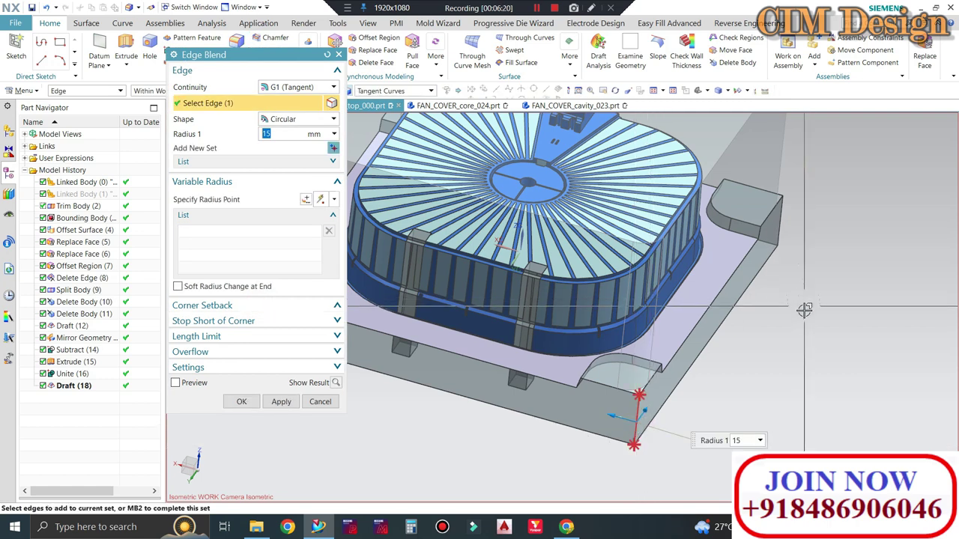
scroll(804, 310, "down", 3)
middle_click_drag(804, 309, 585, 220)
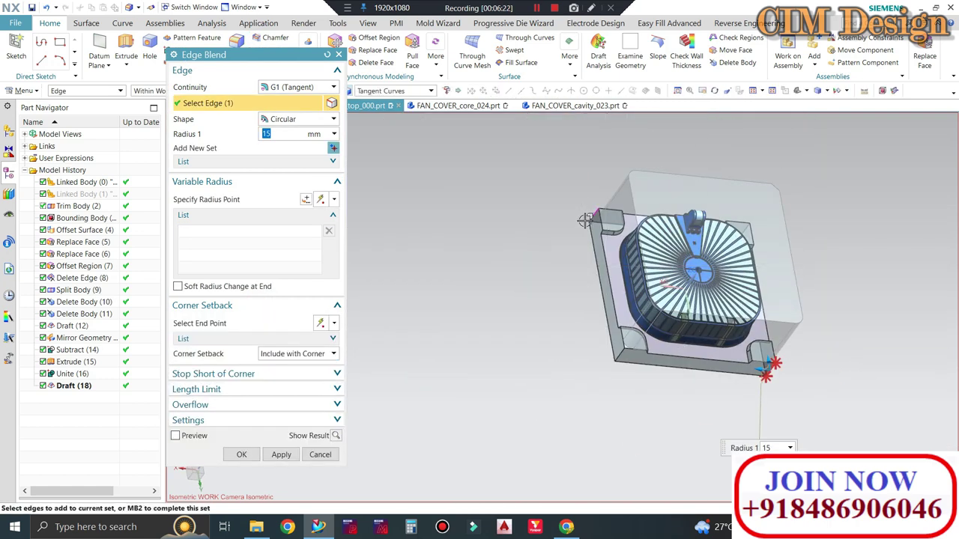
scroll(588, 259, "up", 2)
scroll(592, 315, "up", 2)
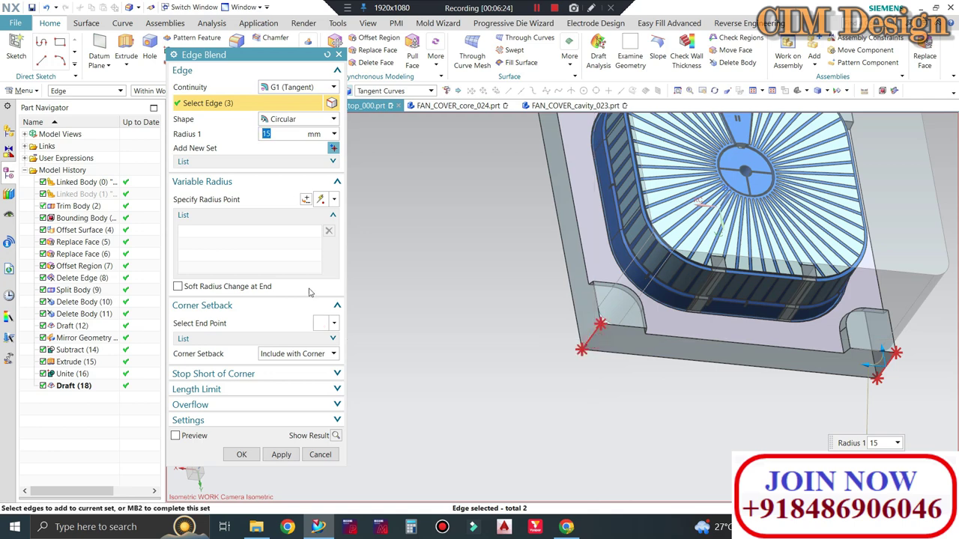
scroll(422, 387, "down", 3)
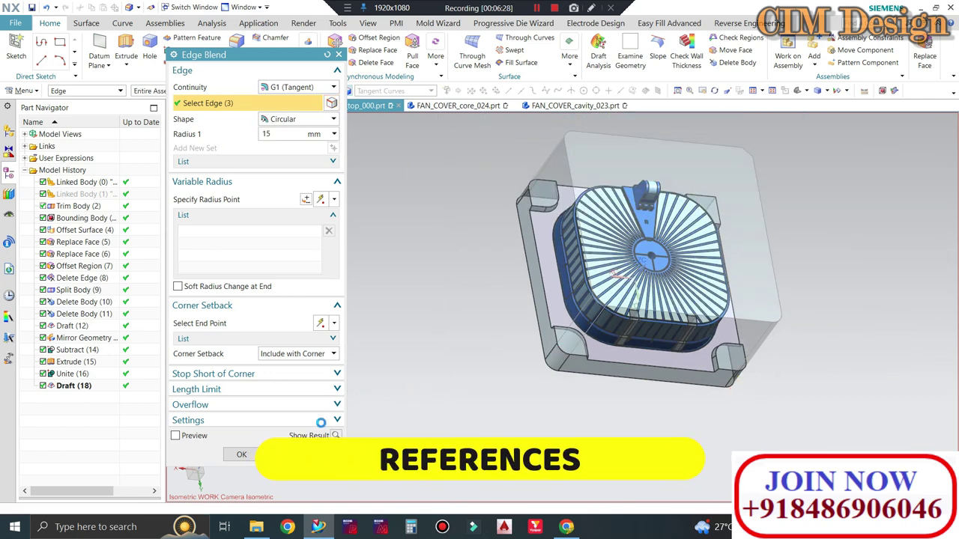
left_click(314, 453)
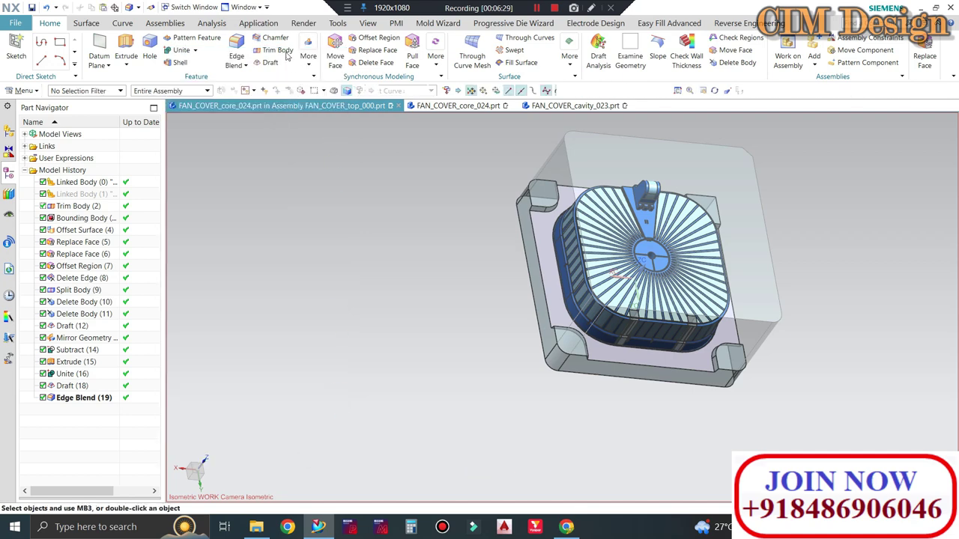
Chamfer the remaining vertical corner edge symmetrically by 12 mm.
middle_click_drag(349, 347, 382, 364)
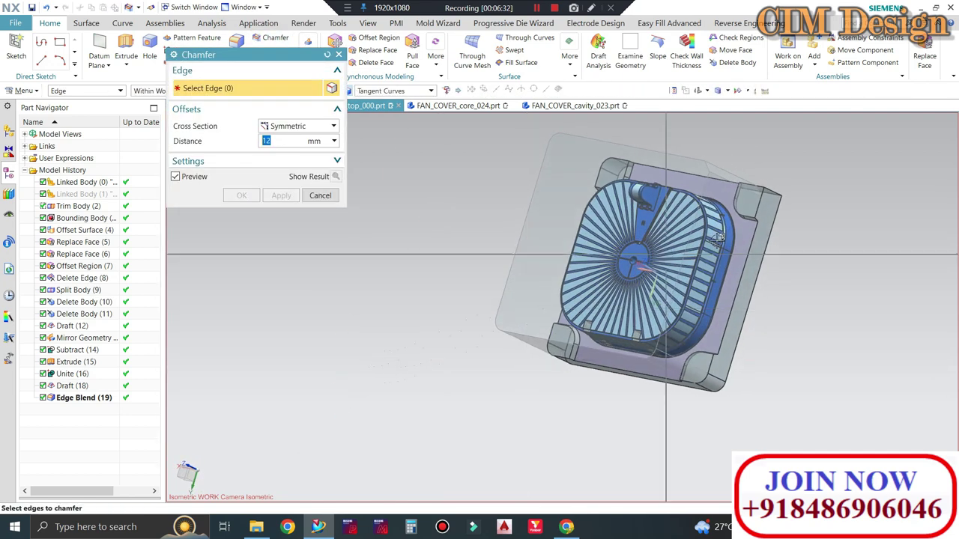
scroll(800, 165, "up", 3)
middle_click_drag(791, 186, 670, 289)
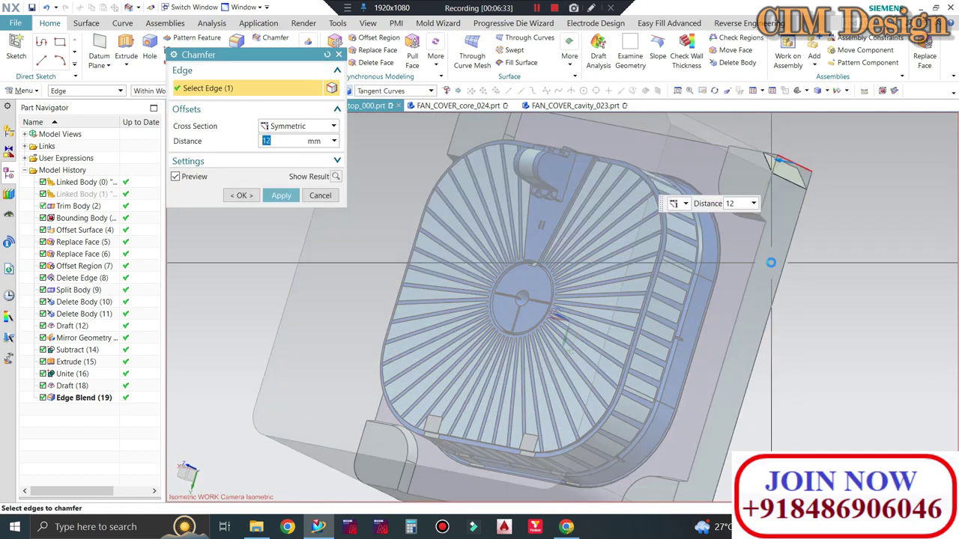
key("Escape")
scroll(712, 253, "down", 3)
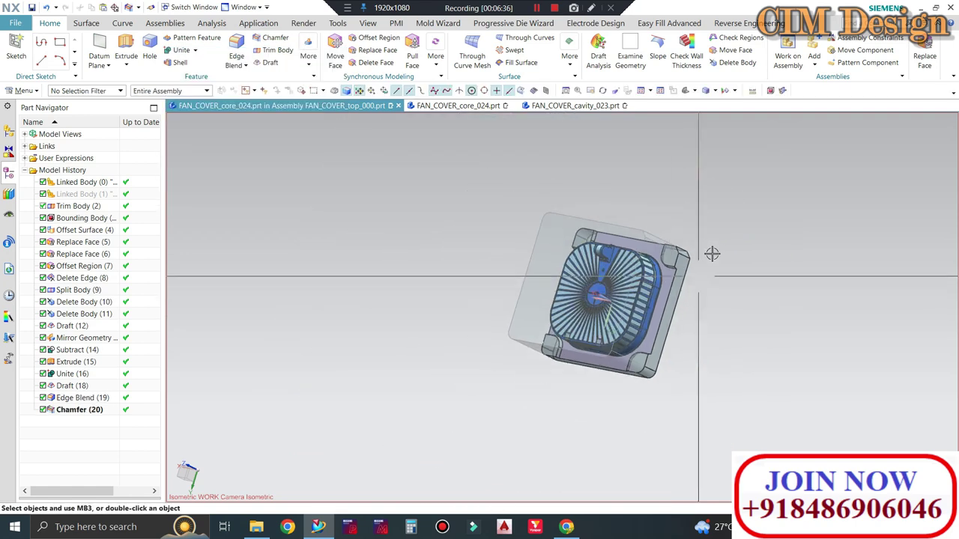
middle_click_drag(713, 252, 638, 325)
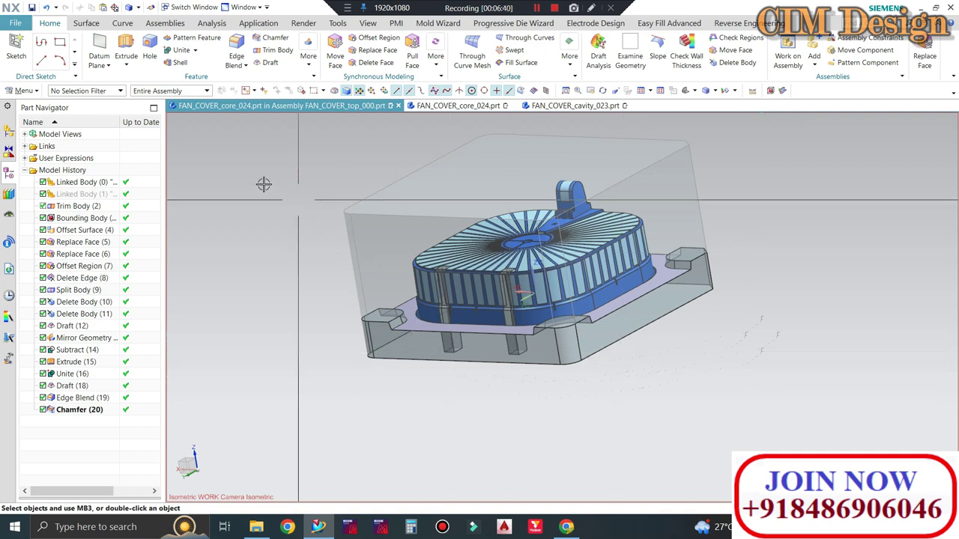
Make the cavity insert FAN_COVER_cavity_023 the work part within the top assembly.
left_click(9, 130)
double_click(77, 146)
middle_click_drag(244, 242, 357, 283)
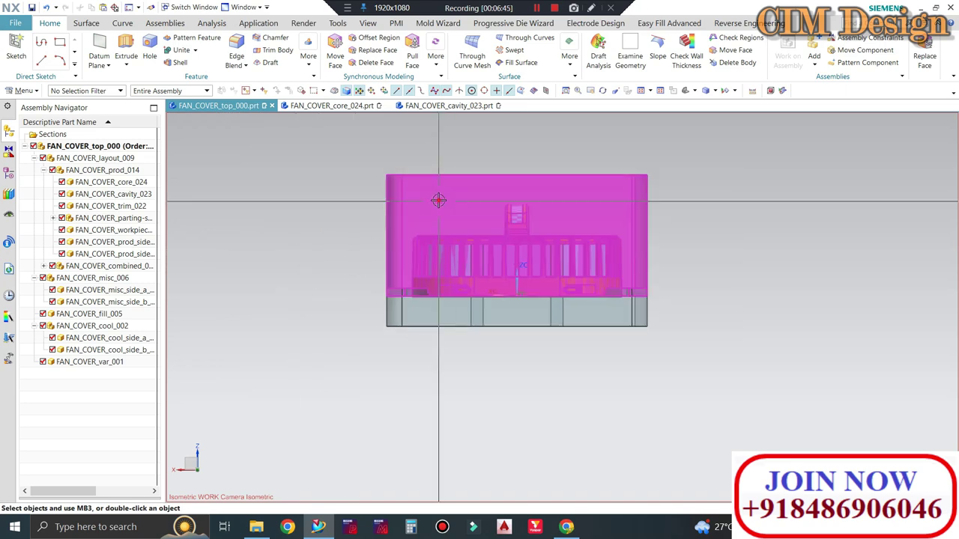
double_click(409, 255)
middle_click_drag(407, 266, 401, 211)
scroll(401, 211, "up", 3)
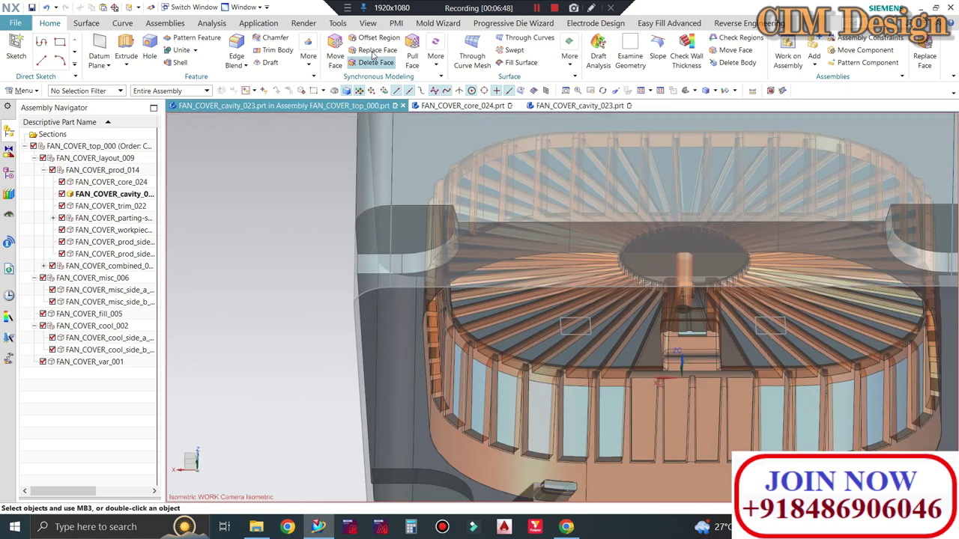
Offset four corner pocket faces of the cavity by -1 mm with Offset Region.
left_click(372, 38)
left_click(421, 216)
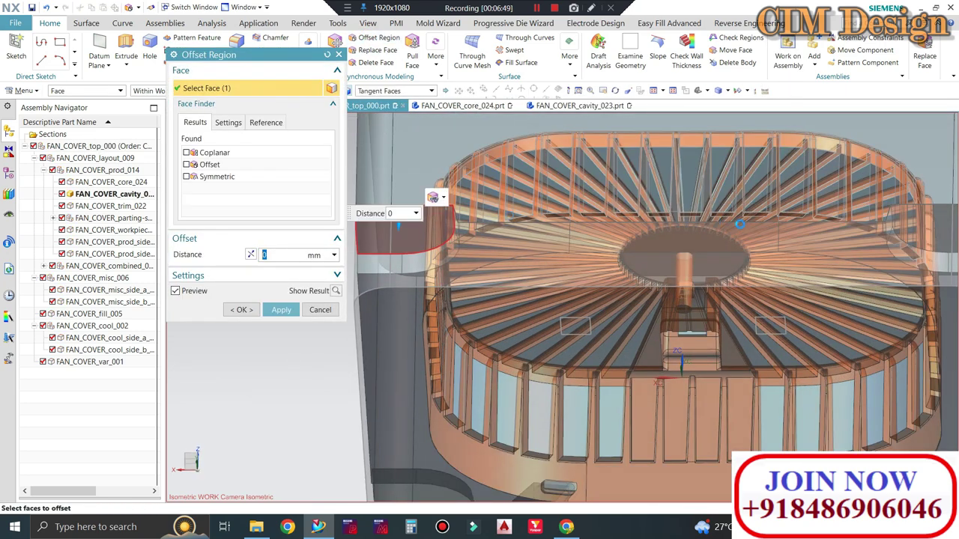
scroll(423, 216, "down", 3)
left_click(774, 227)
left_click(775, 387)
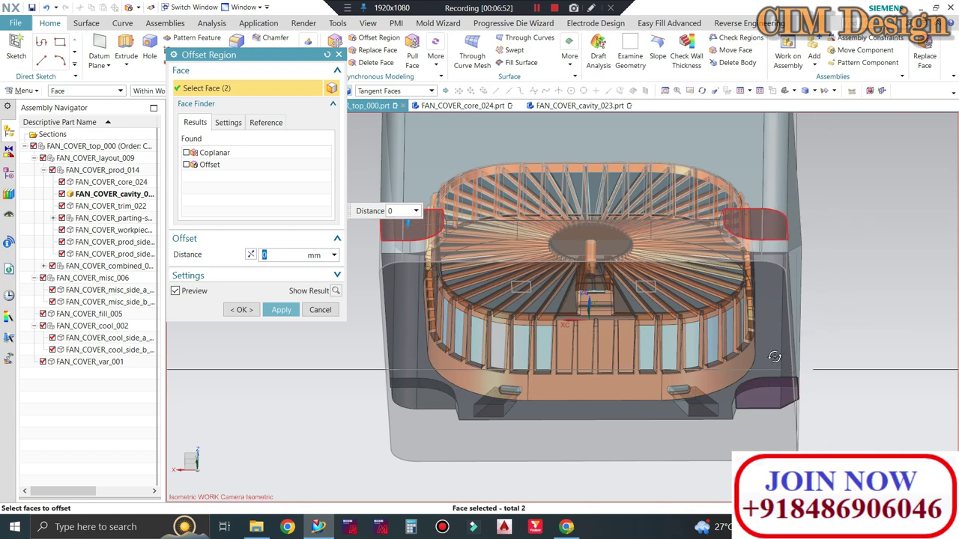
middle_click_drag(775, 387, 533, 466)
left_click(533, 466)
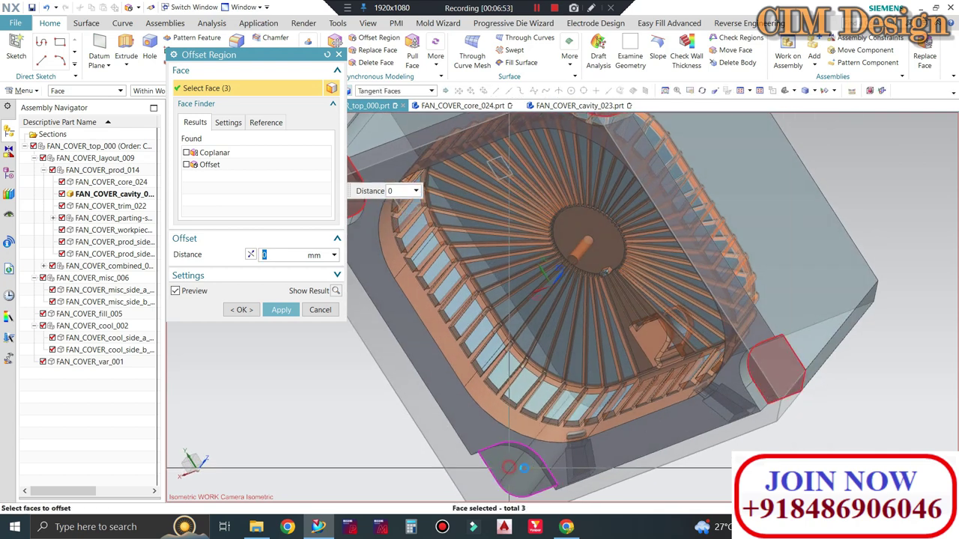
type("-1")
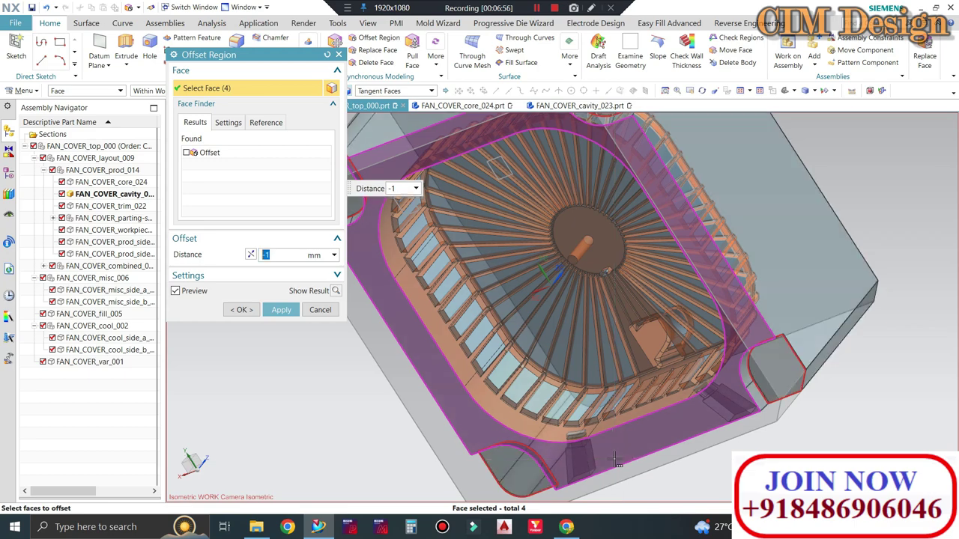
left_click(281, 310)
left_click(320, 309)
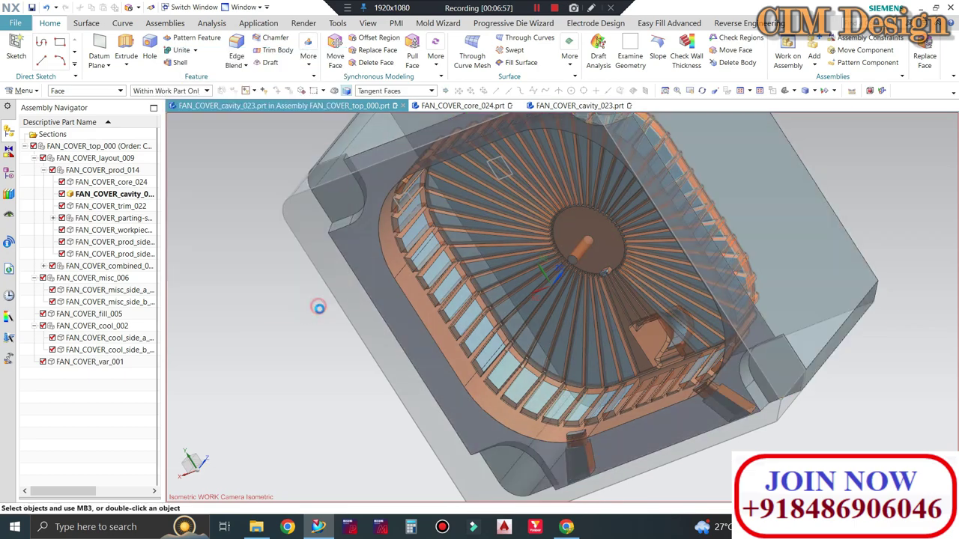
Make FAN_COVER_top_000 the work part again and view the whole mold.
middle_click_drag(422, 277, 389, 294)
scroll(389, 294, "down", 3)
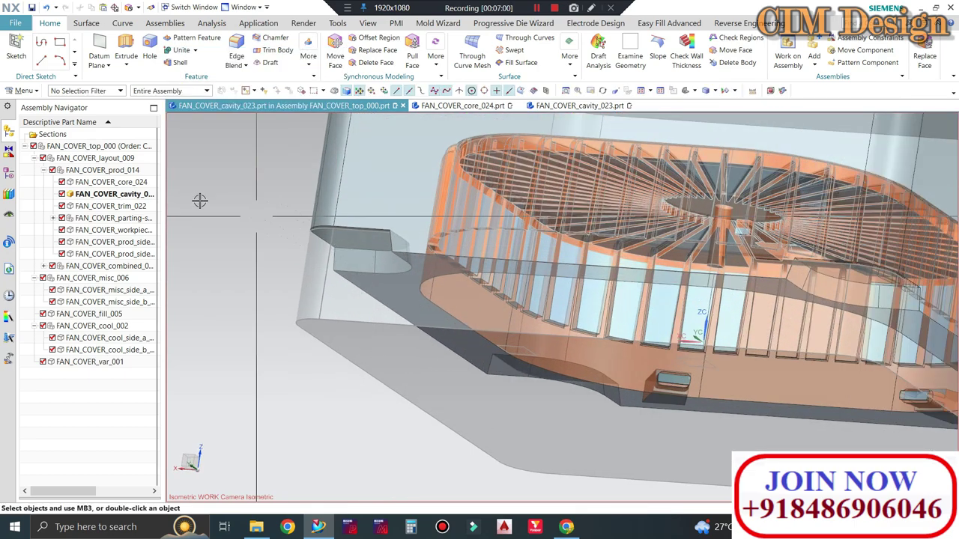
double_click(90, 146)
mouse_move(277, 203)
middle_mouse_down()
mouse_move(328, 239)
mouse_move(330, 328)
mouse_move(605, 253)
mouse_move(659, 283)
middle_mouse_up()
scroll(330, 327, "down", 3)
scroll(330, 328, "down", 2)
scroll(329, 328, "up", 5)
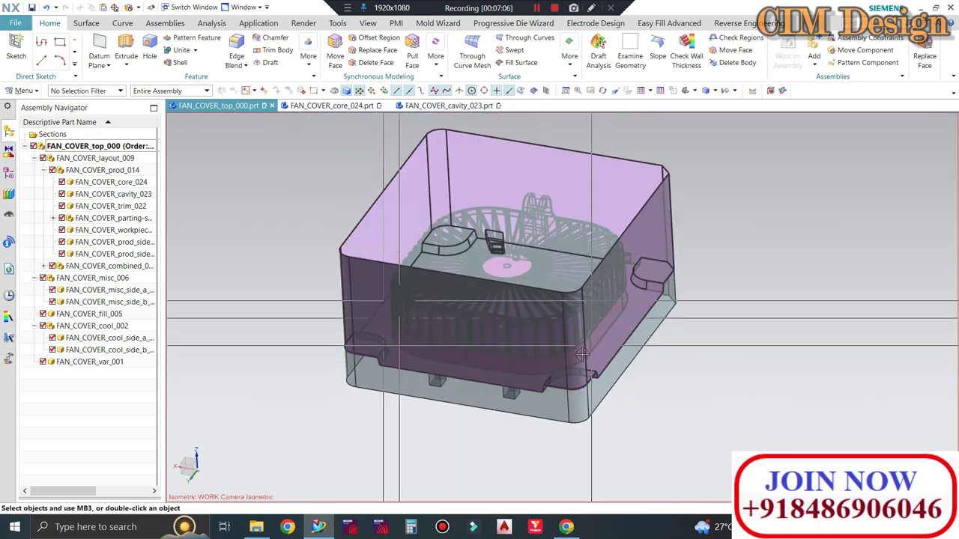
key("F8")
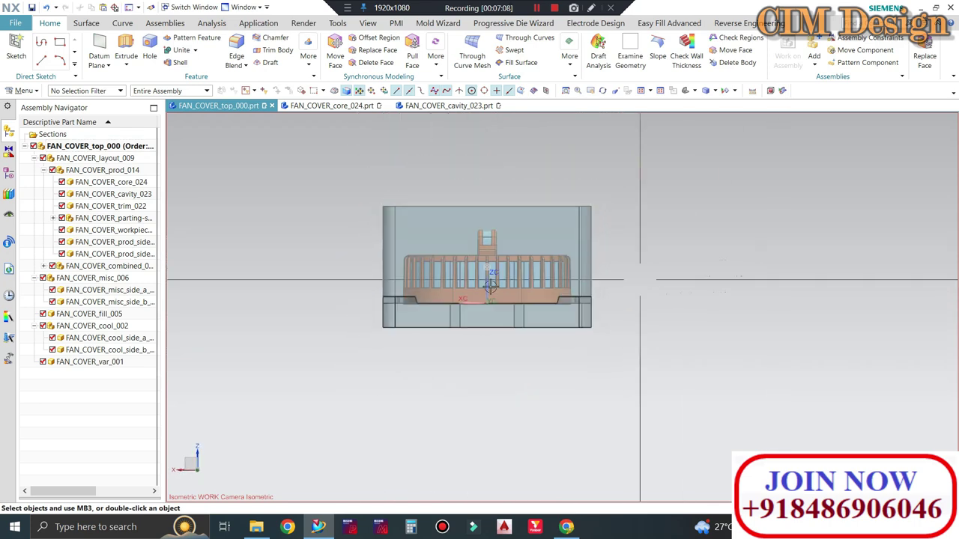
middle_click_drag(343, 227, 668, 185)
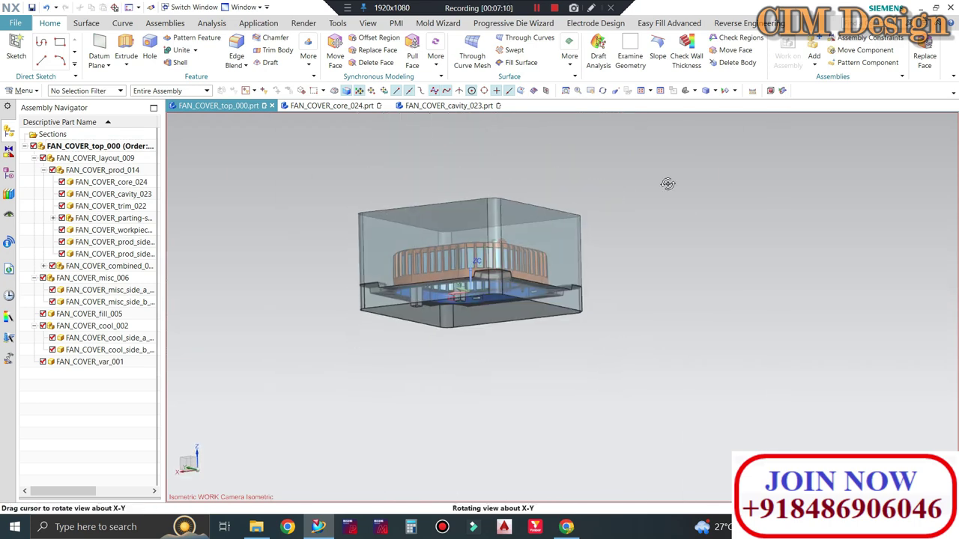
key("F8")
scroll(578, 225, "down", 2)
scroll(571, 235, "up", 2)
middle_click_drag(571, 236, 517, 248)
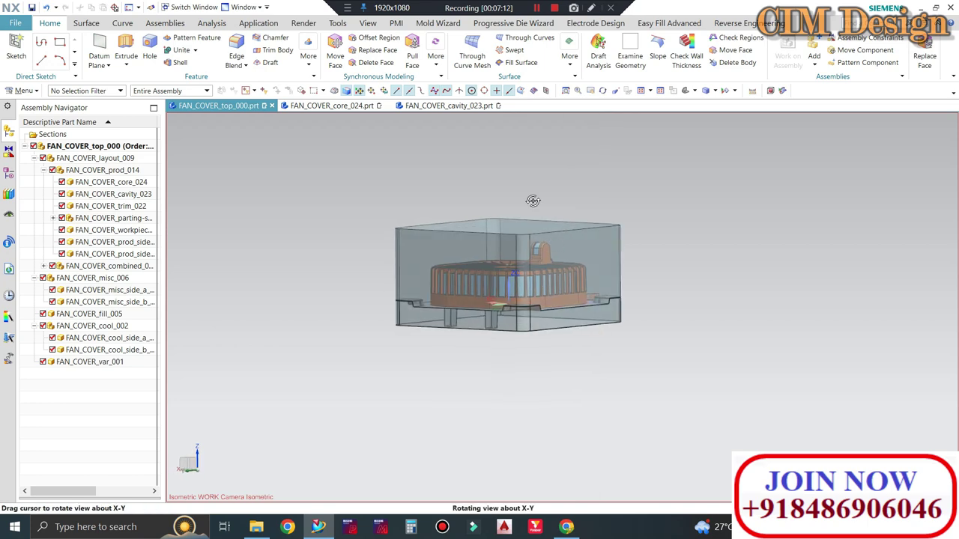
left_click(339, 107)
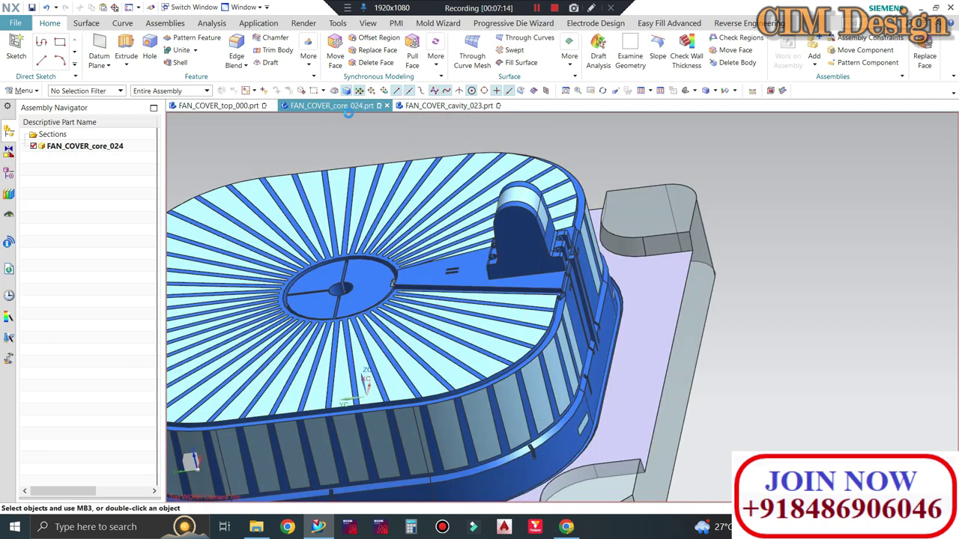
left_click(217, 107)
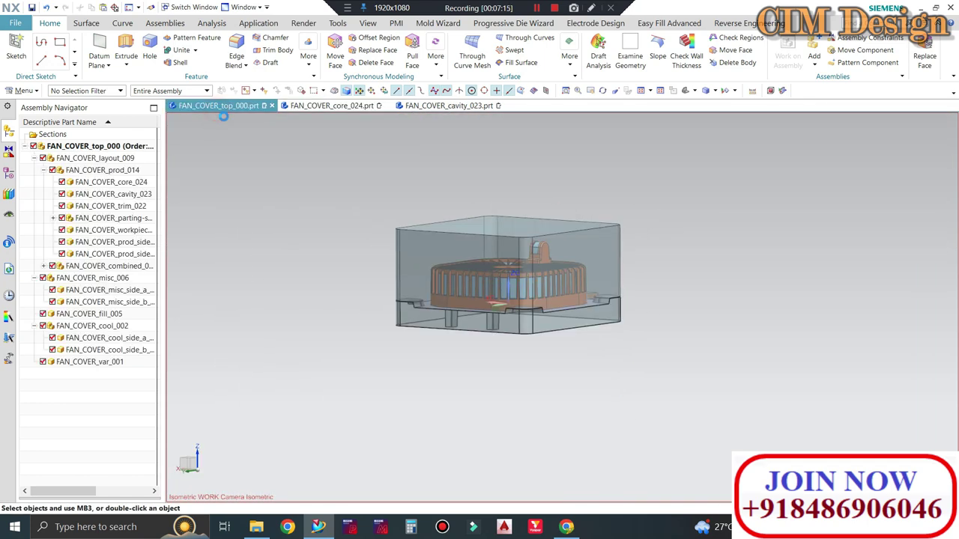
middle_click_drag(482, 203, 524, 232)
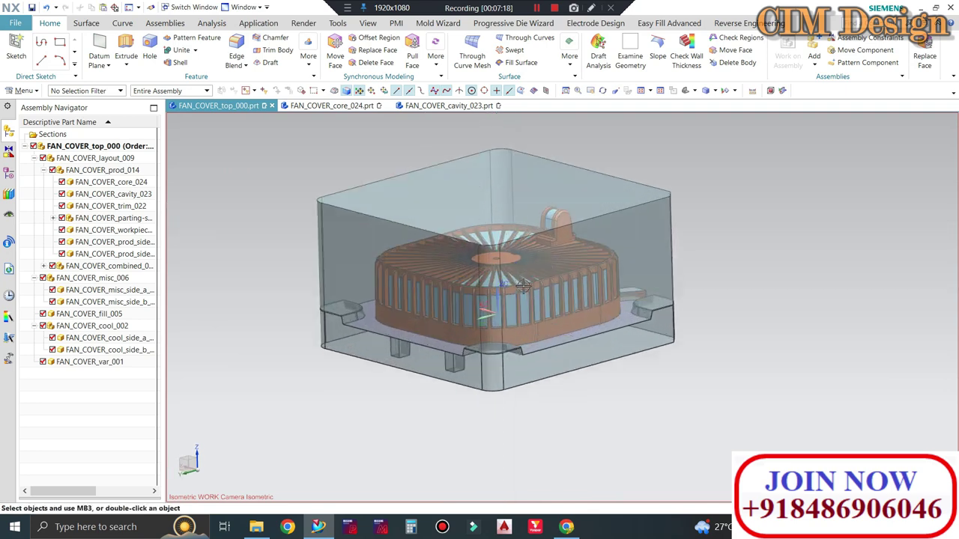
mouse_move(632, 206)
middle_mouse_down()
mouse_move(692, 219)
mouse_move(777, 215)
middle_mouse_up()
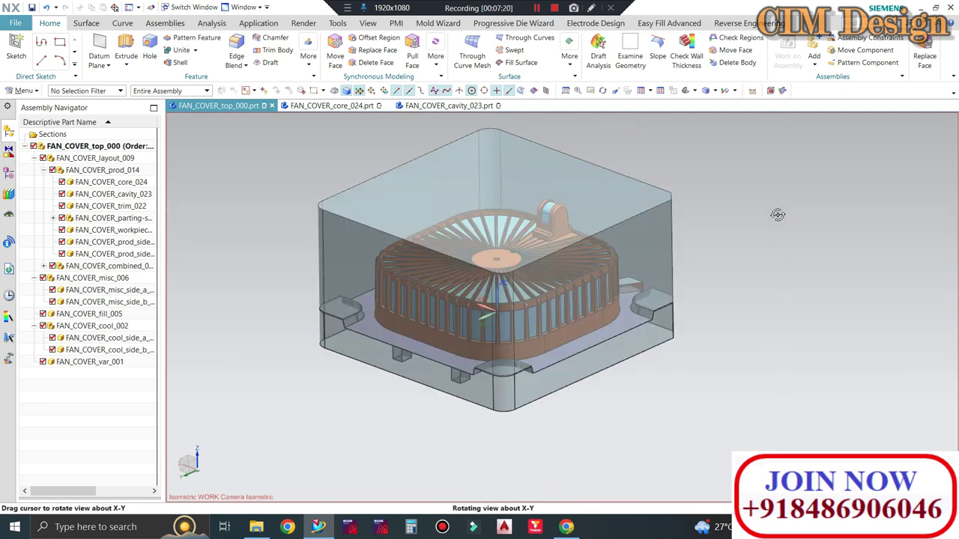
Save the FAN_COVER_top_000 mold assembly.
left_click(18, 23)
left_click(31, 7)
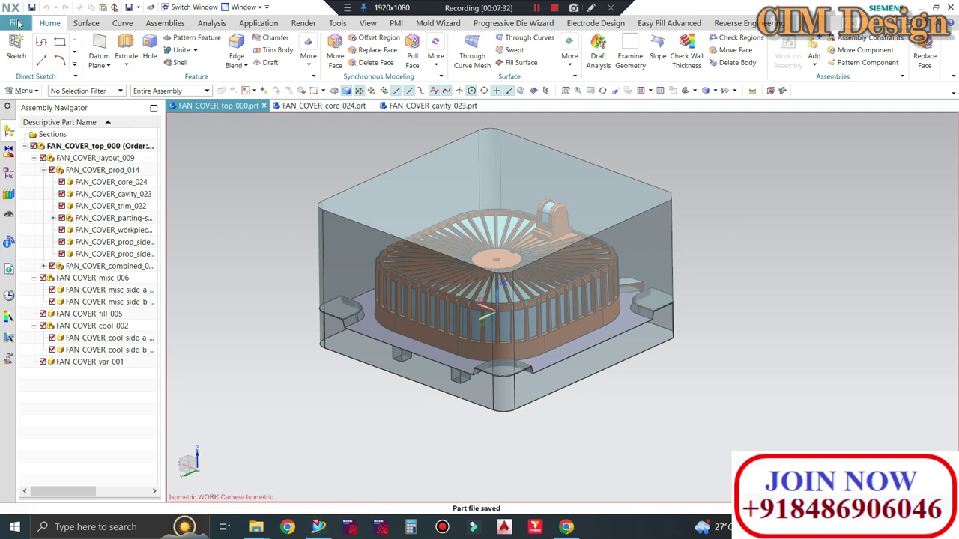
left_click(17, 23)
left_click(152, 150)
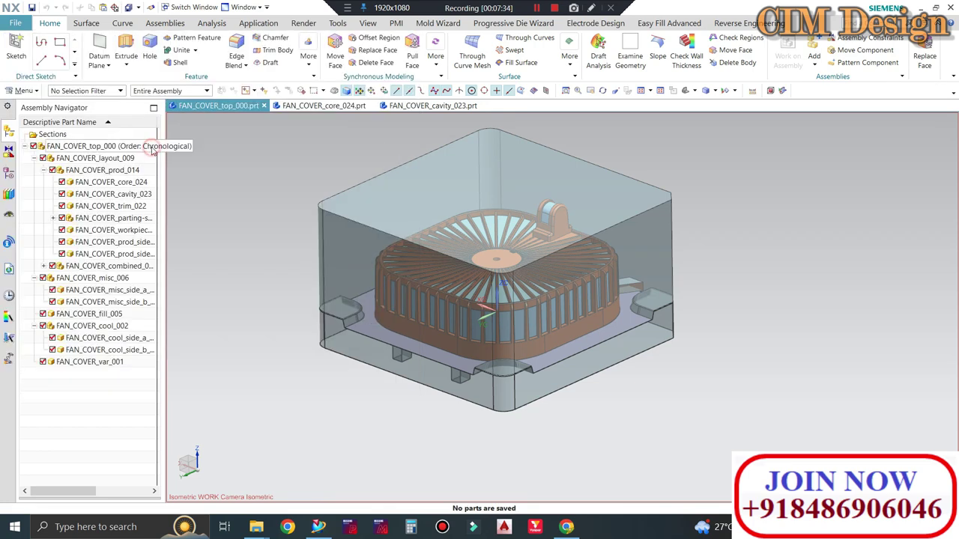
Switch to the Mold Wizard ribbon tab.
mouse_move(676, 284)
middle_mouse_down()
mouse_move(708, 330)
mouse_move(712, 242)
middle_mouse_up()
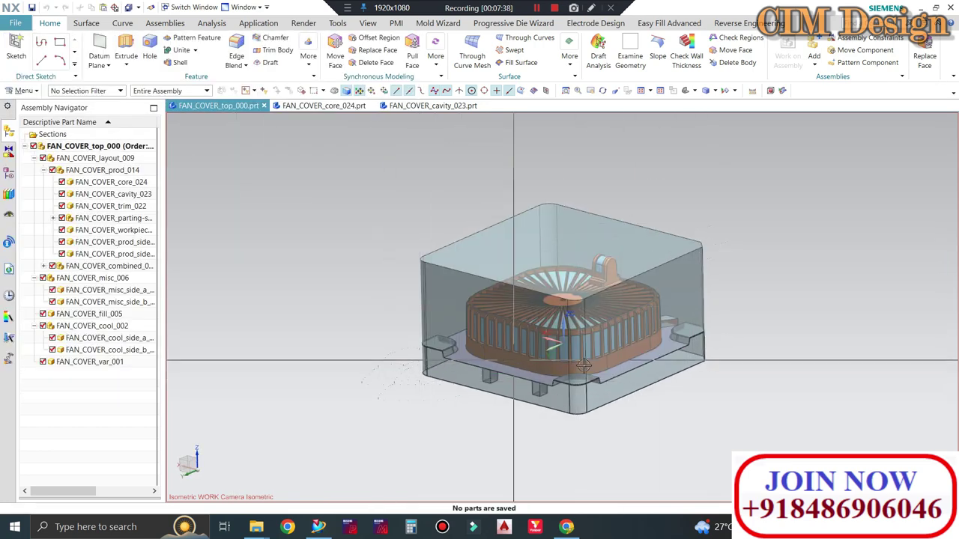
right_click(353, 210)
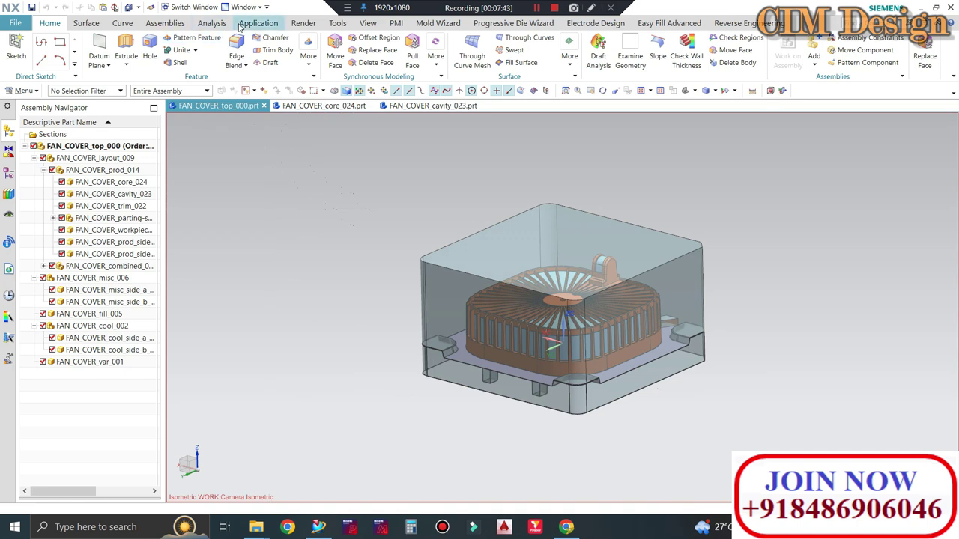
left_click(454, 24)
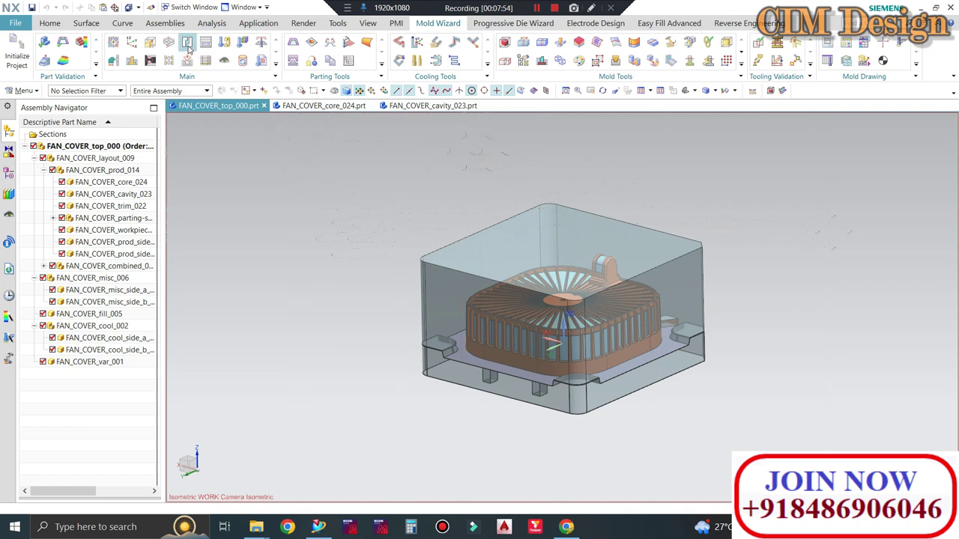
left_click(187, 43)
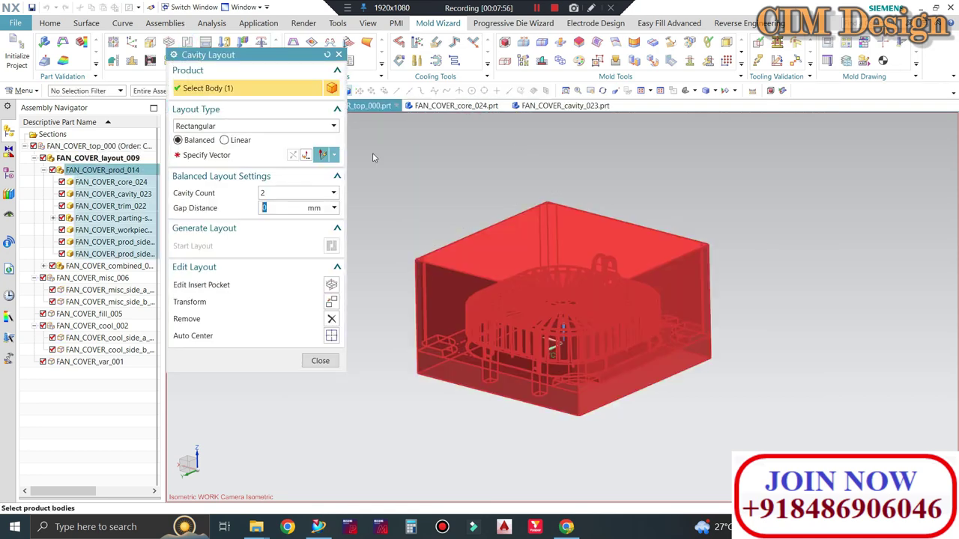
middle_click_drag(374, 157, 542, 171)
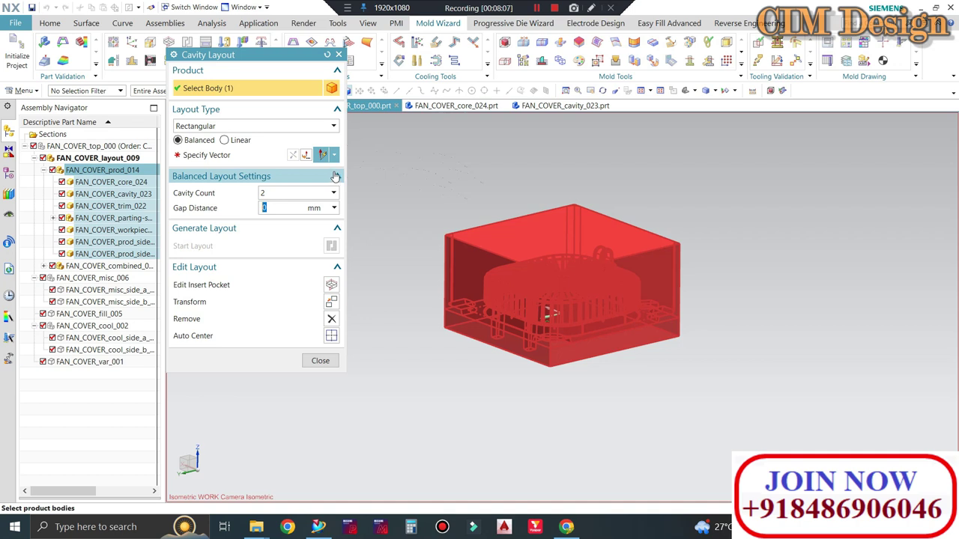
left_click(330, 287)
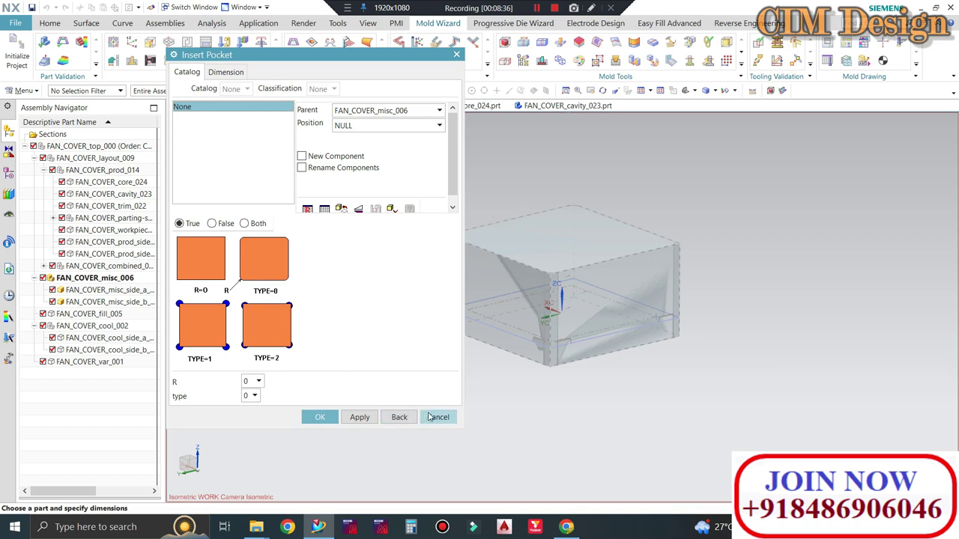
left_click(438, 418)
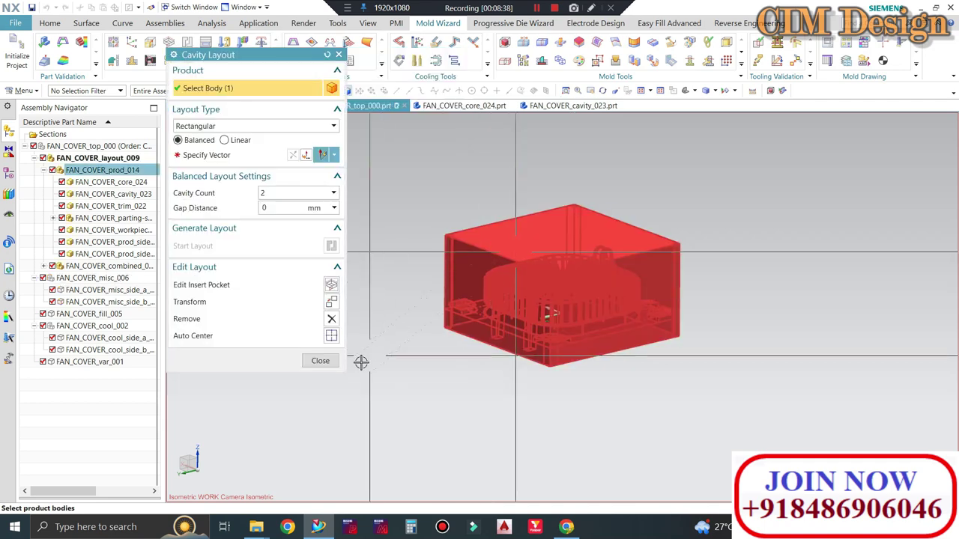
left_click(322, 361)
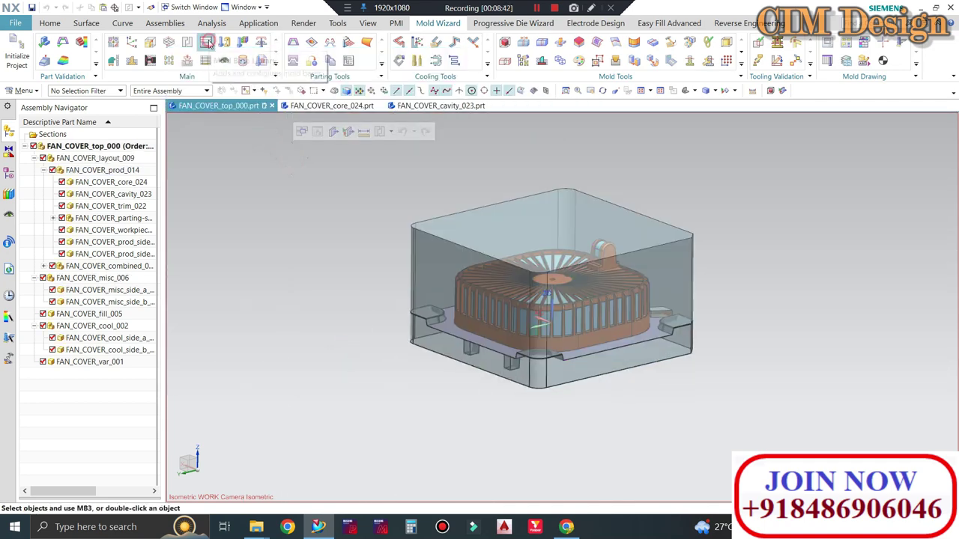
Open the Mold Base Library and preview DME types 2B, 3A, 3B, 3C and 3D.
left_click(207, 43)
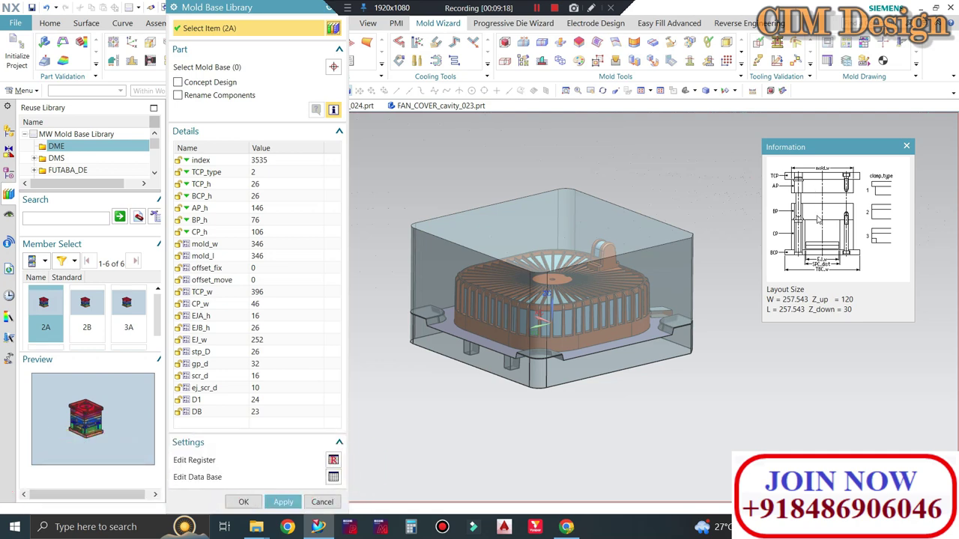
left_click(87, 311)
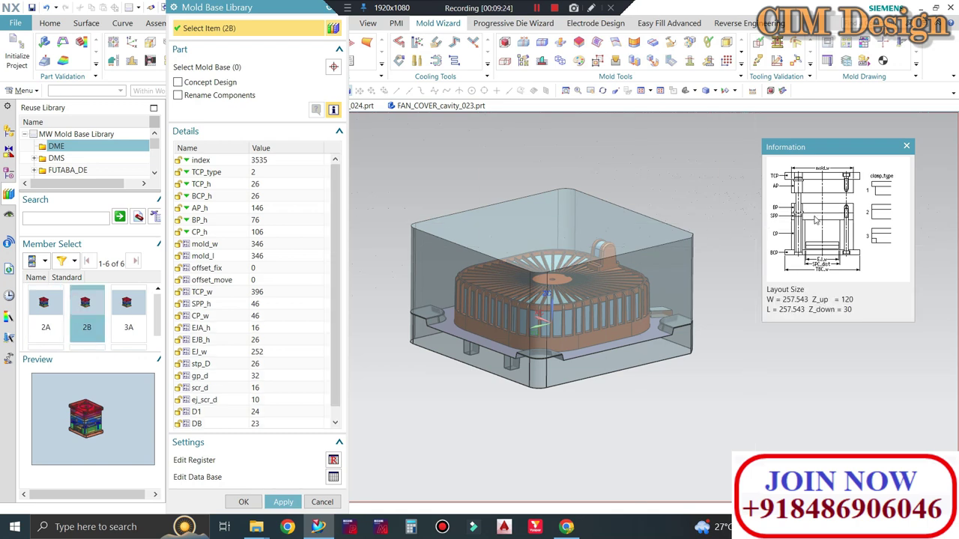
left_click(128, 310)
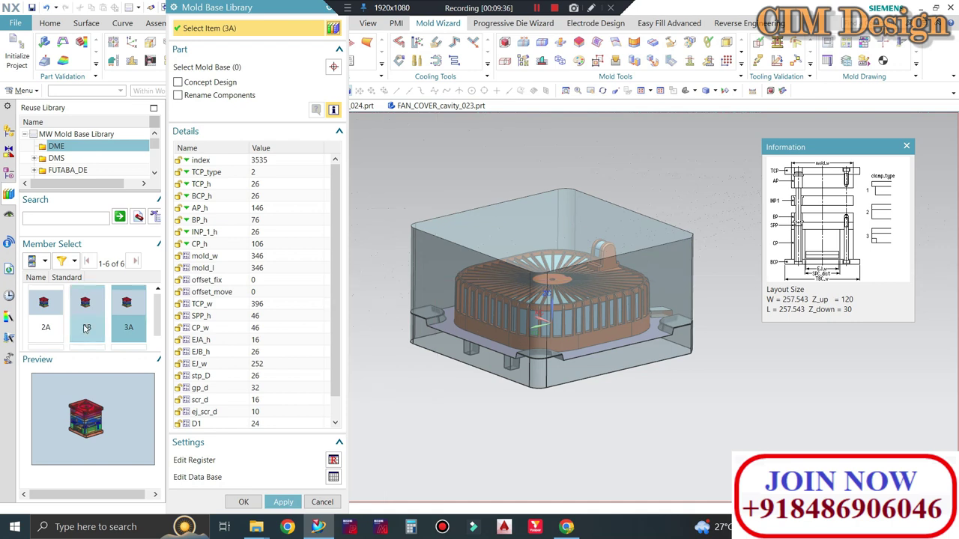
scroll(44, 326, "down", 1)
left_click(43, 324)
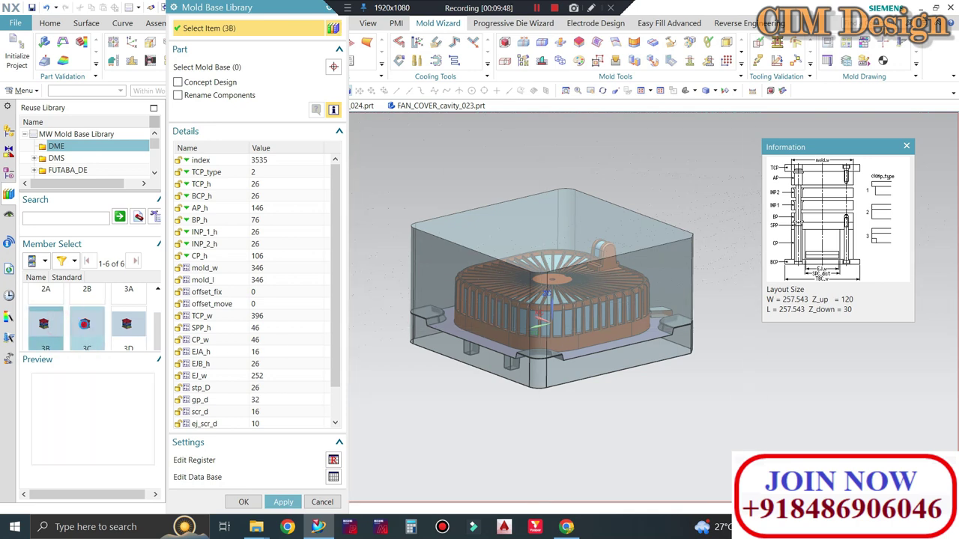
left_click(85, 324)
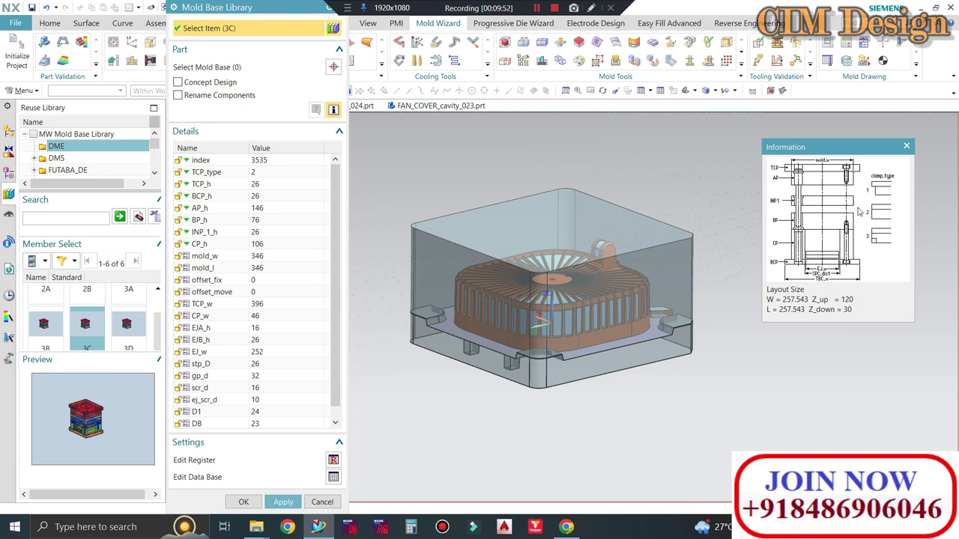
left_click(137, 334)
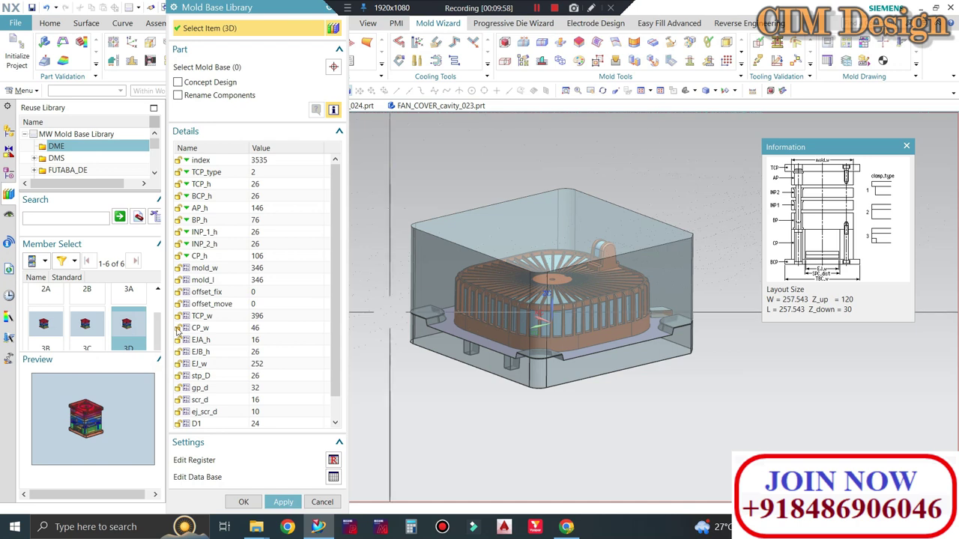
scroll(50, 315, "up", 1)
Place a DME 2A mold base of size 4040 with TCP_type 1 around the mold.
left_click(46, 311)
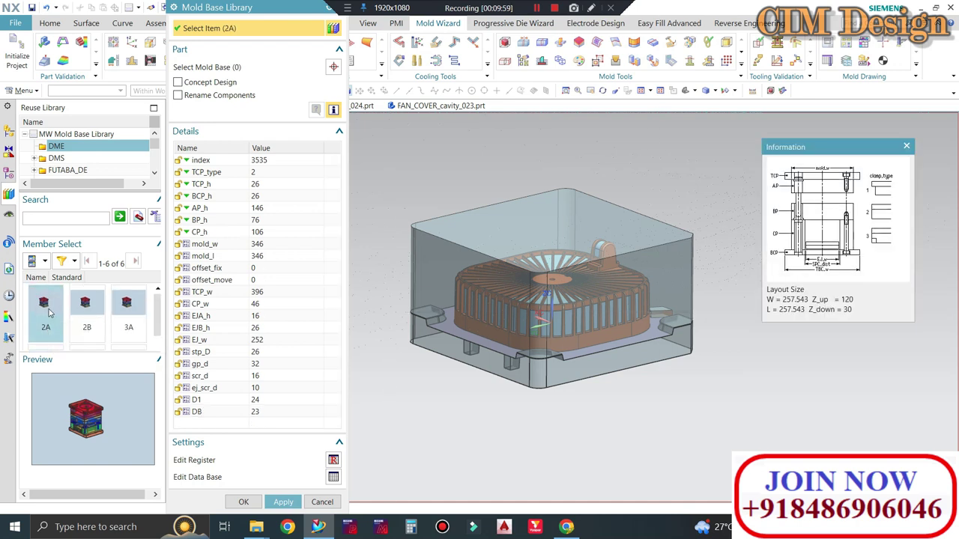
left_click(318, 161)
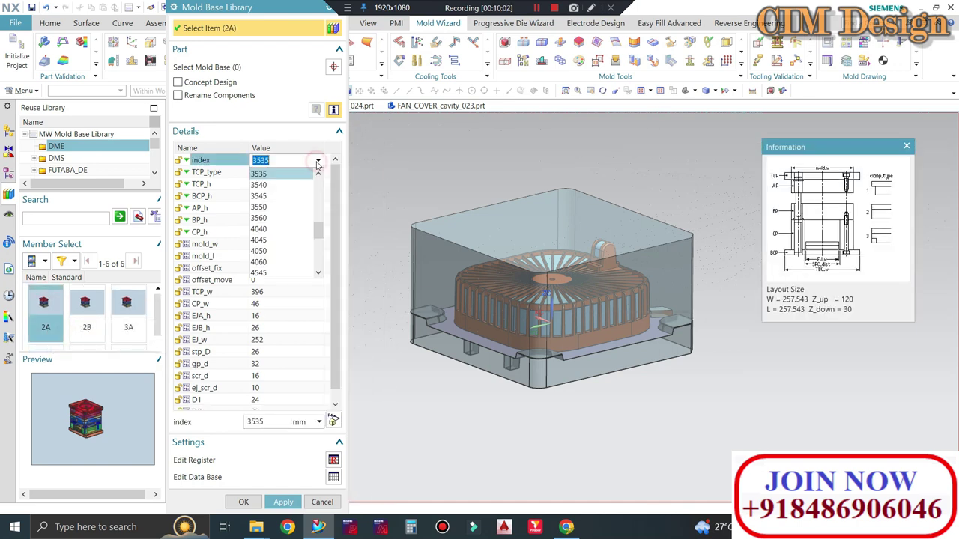
left_click(274, 229)
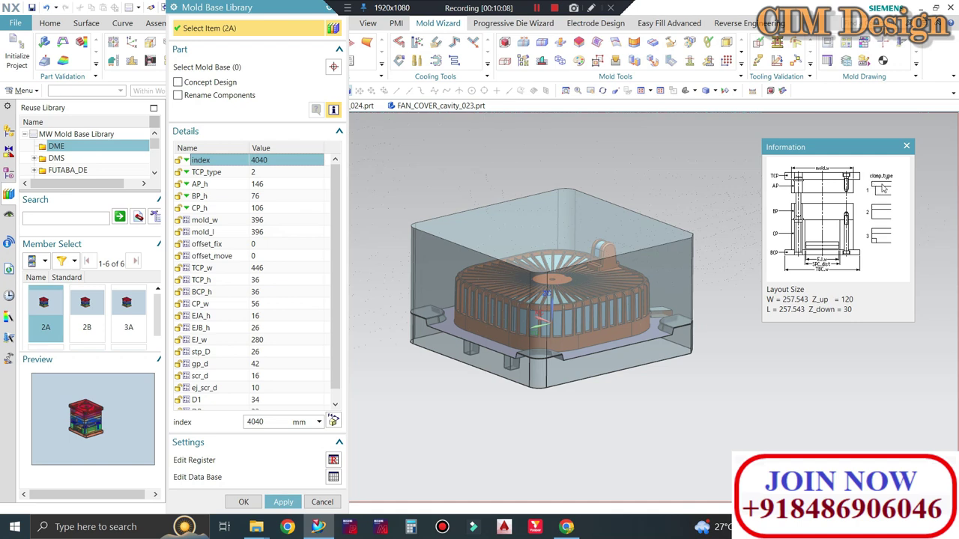
left_click(317, 174)
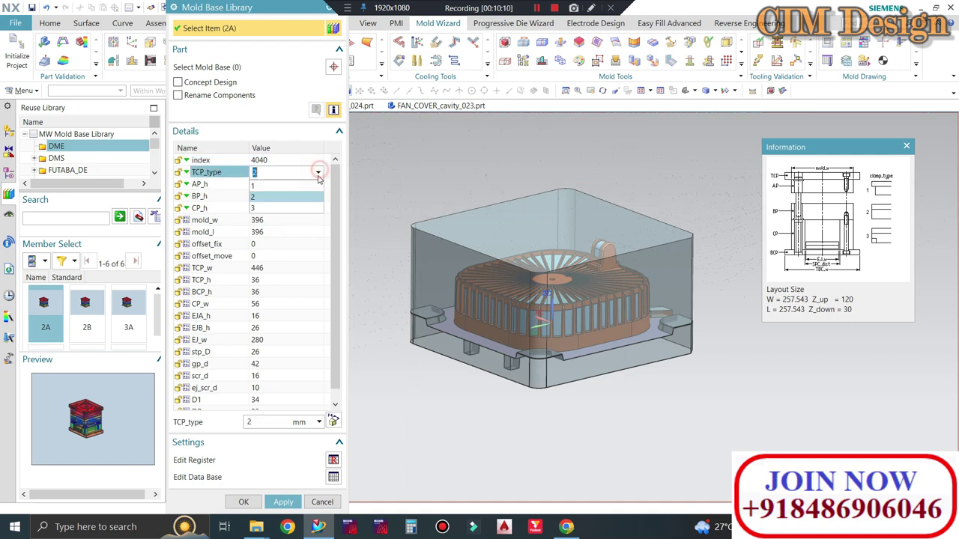
left_click(291, 189)
left_click(282, 501)
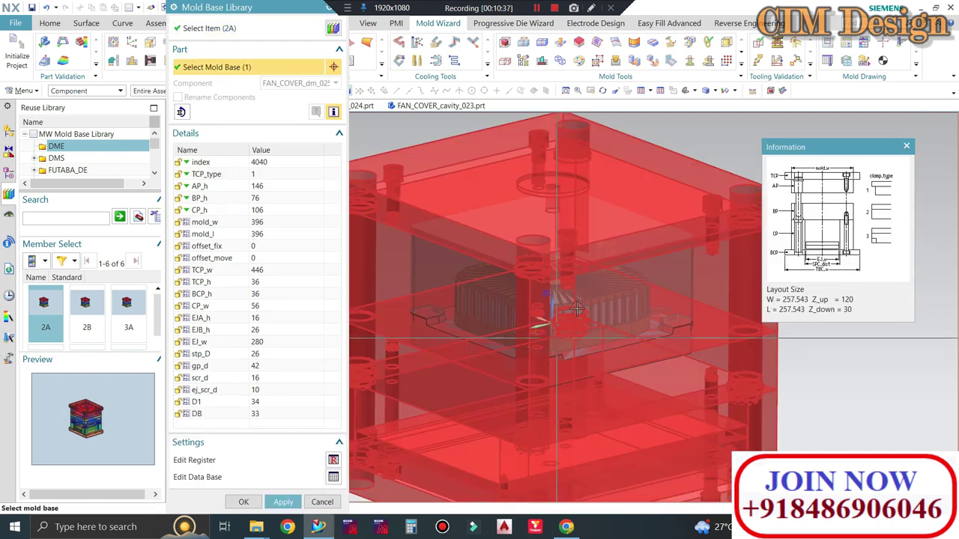
scroll(428, 214, "up", 3)
left_click(243, 503)
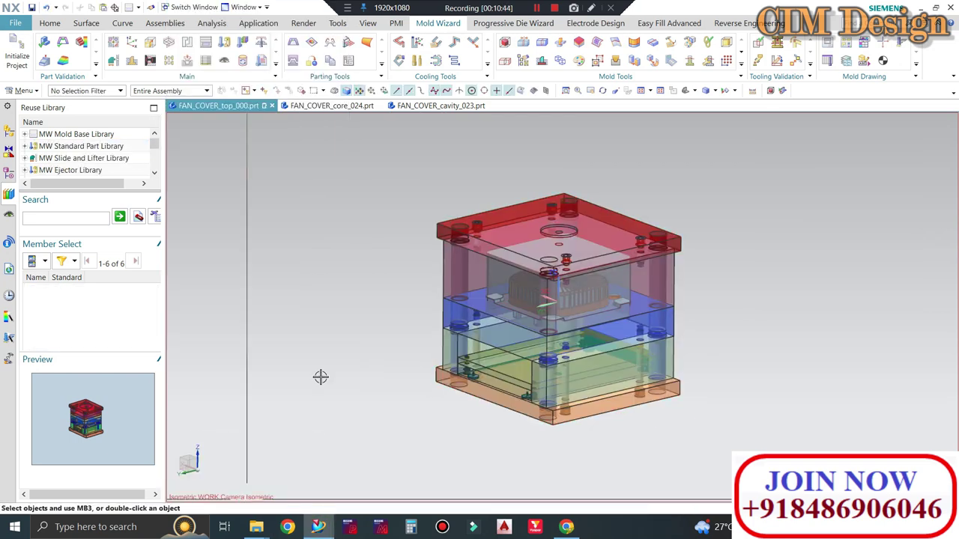
Expand the FAN_COVER_dm_025 mold base node in the Assembly Navigator.
mouse_move(355, 233)
middle_mouse_down()
mouse_move(395, 220)
mouse_move(360, 225)
middle_mouse_up()
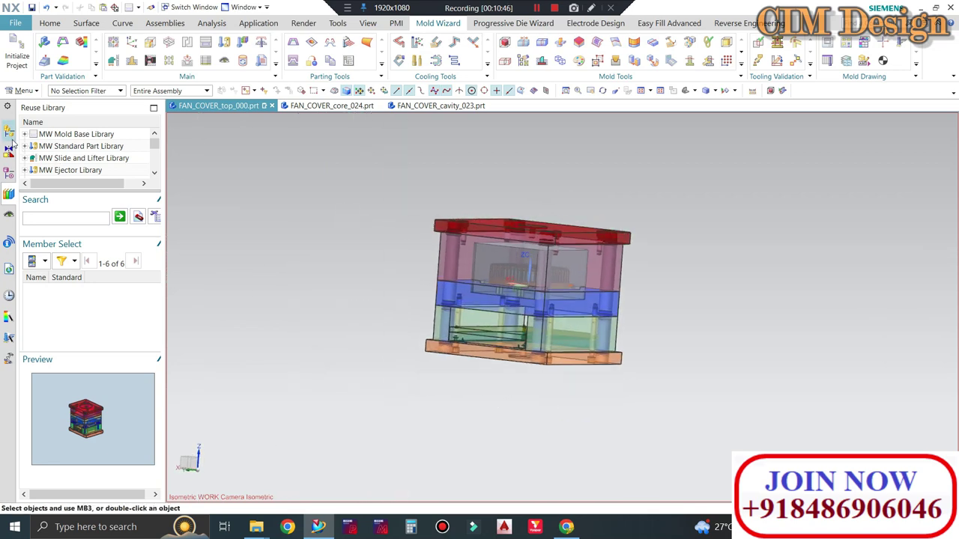
left_click(9, 131)
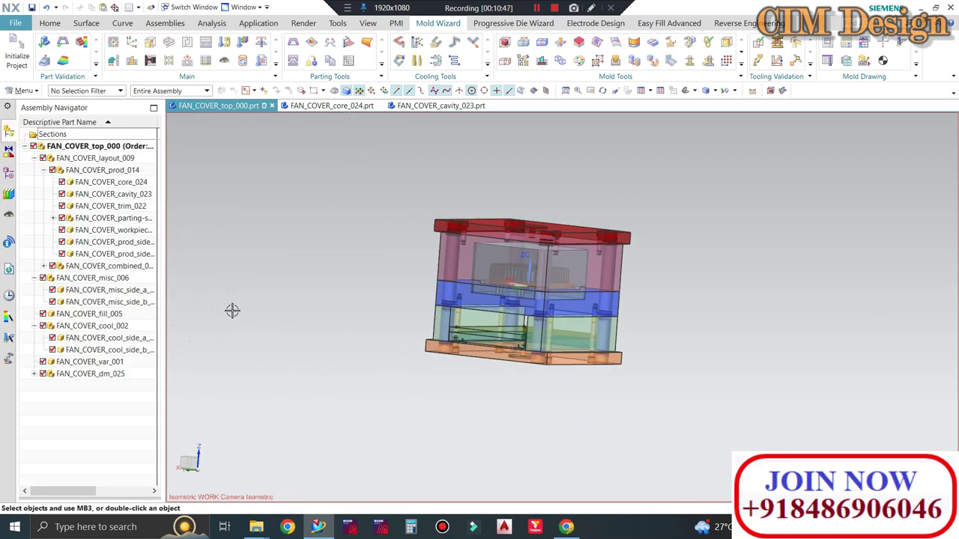
left_click(33, 376)
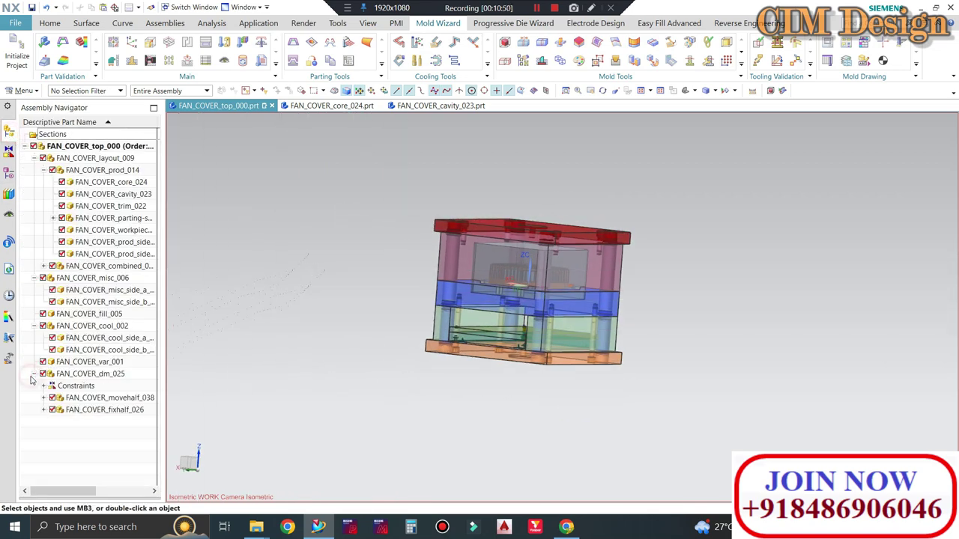
left_click(33, 376)
left_click(33, 376)
View the mold base from the front, zoomed in, and reopen its Mold Base Library settings.
key("End")
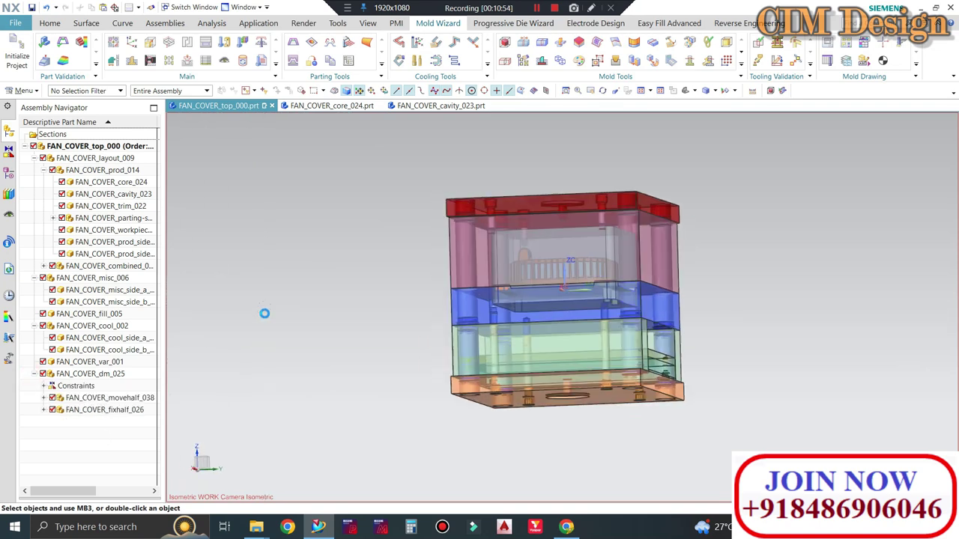
middle_click_drag(293, 287, 273, 266)
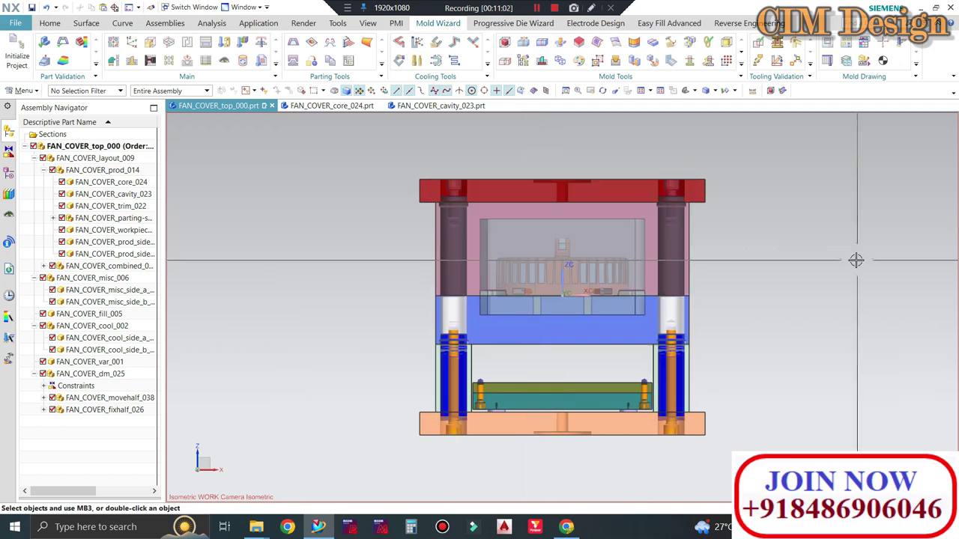
scroll(729, 390, "up", 2)
scroll(625, 342, "up", 2)
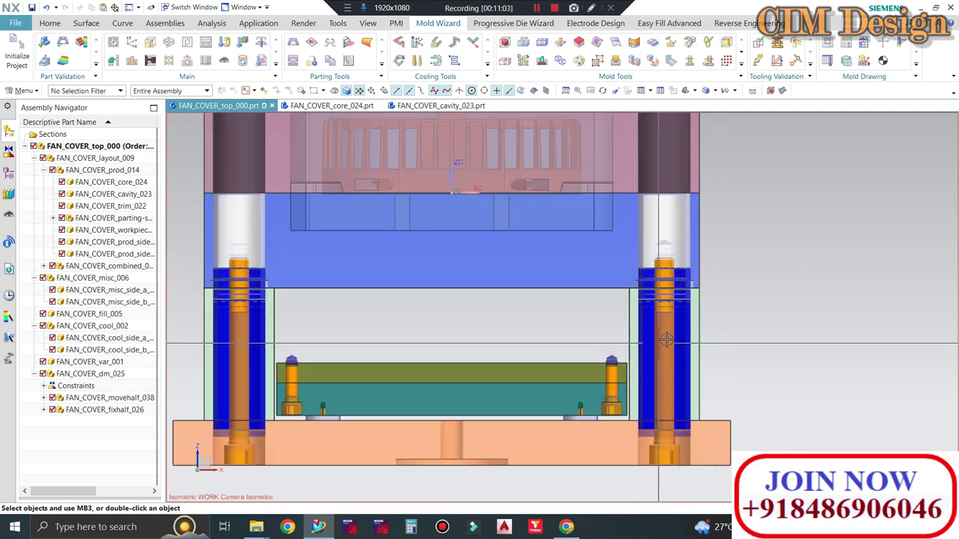
scroll(659, 341, "down", 2)
scroll(680, 337, "up", 1)
scroll(600, 323, "down", 2)
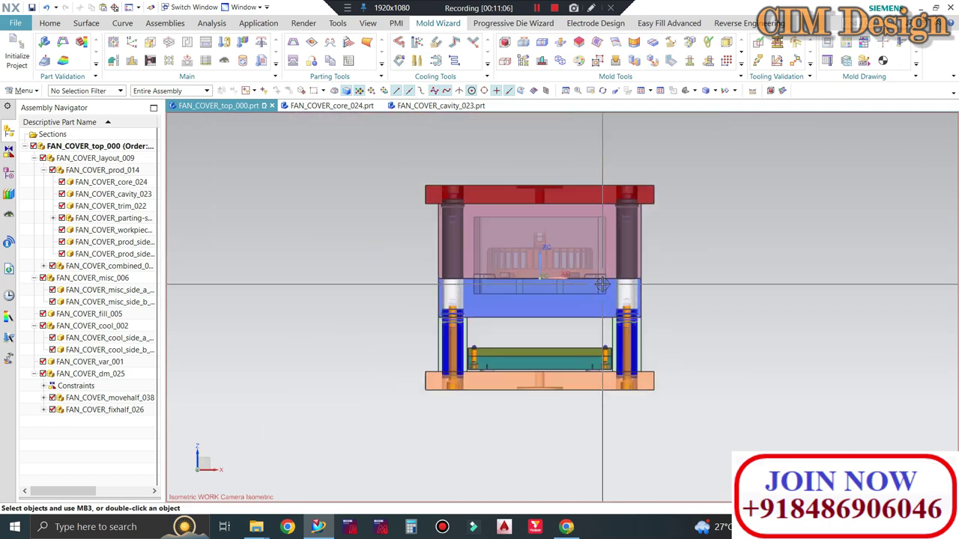
left_click(204, 44)
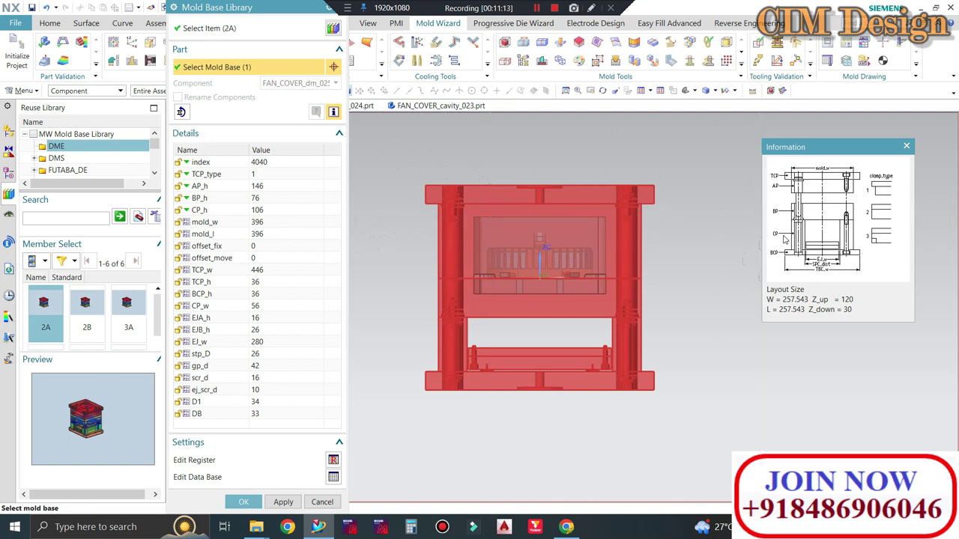
Set the plate heights AP_h to 160 and BP_h to 70.
double_click(275, 187)
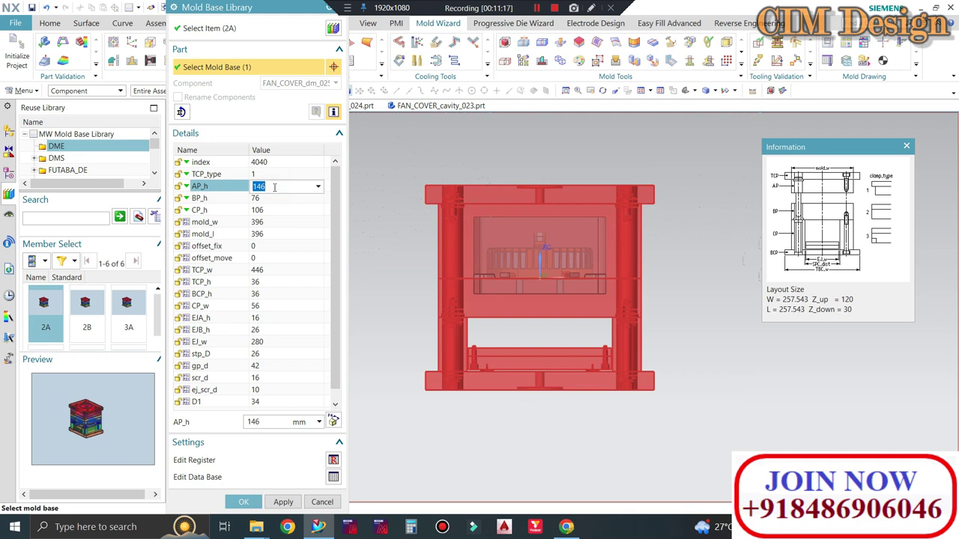
type("160")
double_click(286, 210)
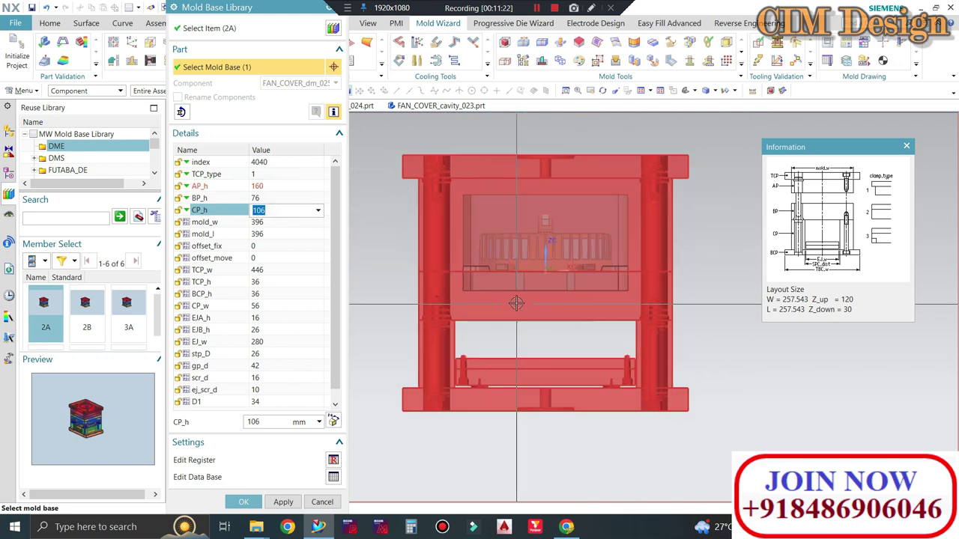
scroll(505, 300, "up", 2)
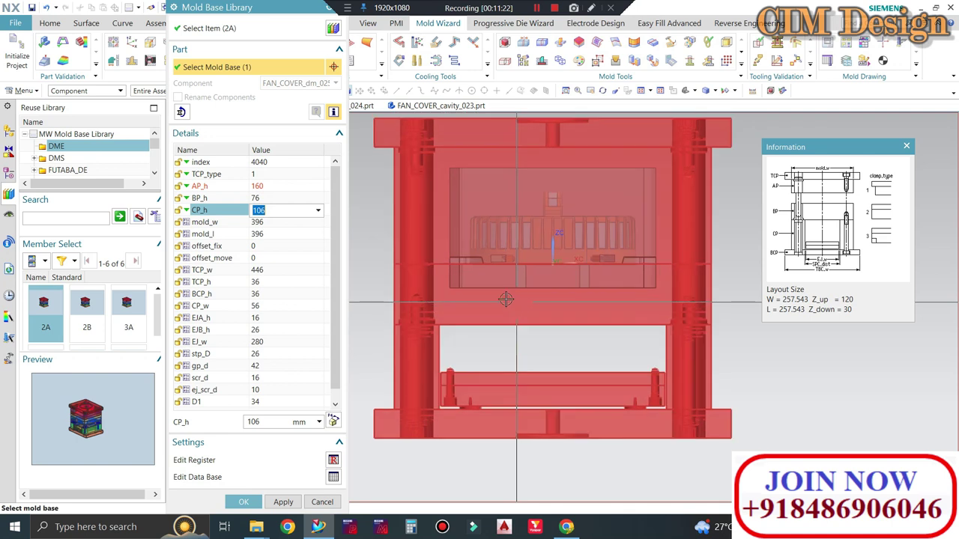
left_click(271, 202)
type("70")
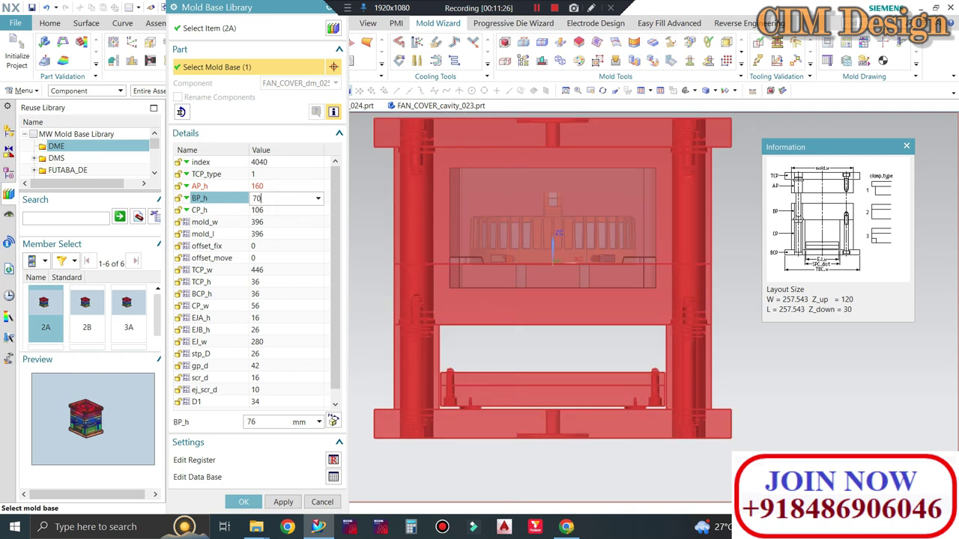
left_click(273, 215)
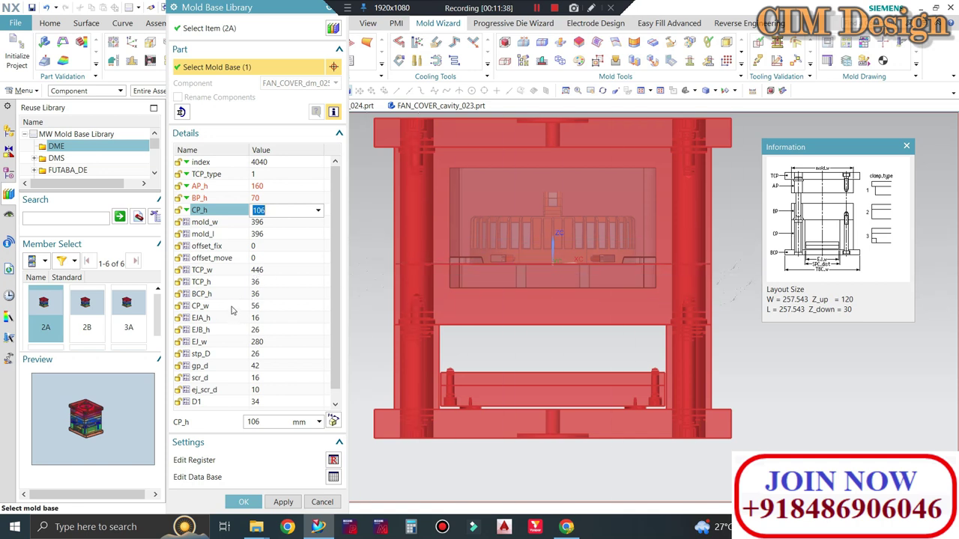
Set CP_w to 65 and EJB_h to 16, then apply to rebuild the mold base.
left_click(263, 311)
left_click(264, 308)
type("65")
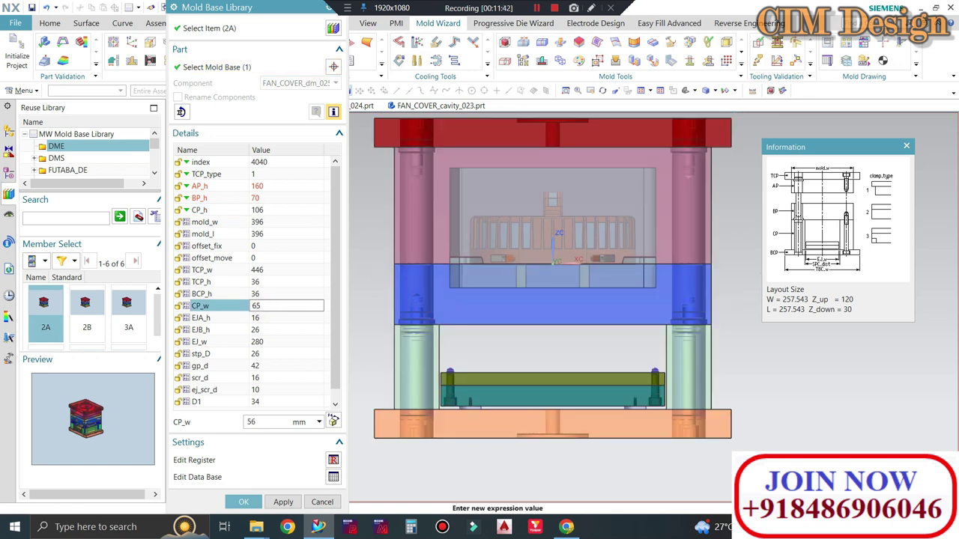
left_click(275, 319)
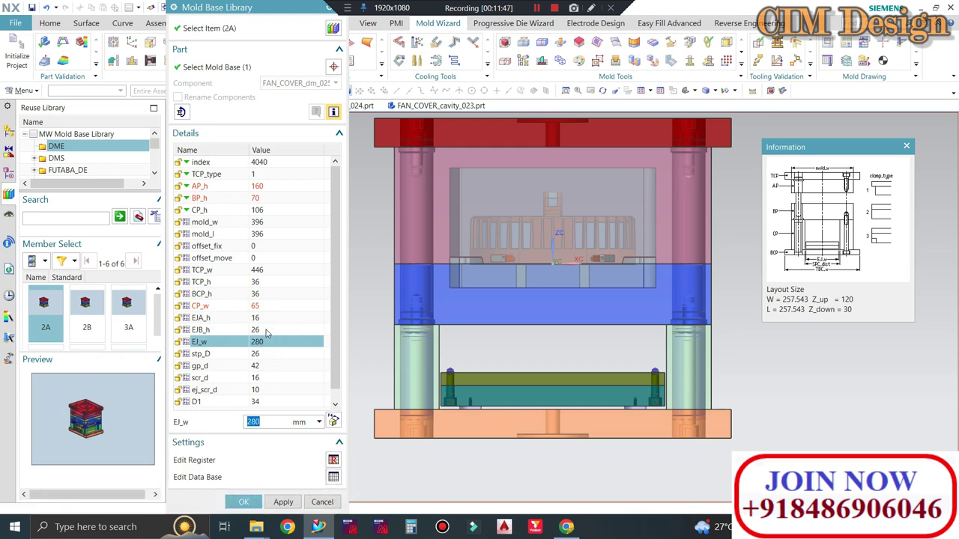
left_click(266, 330)
left_click(266, 330)
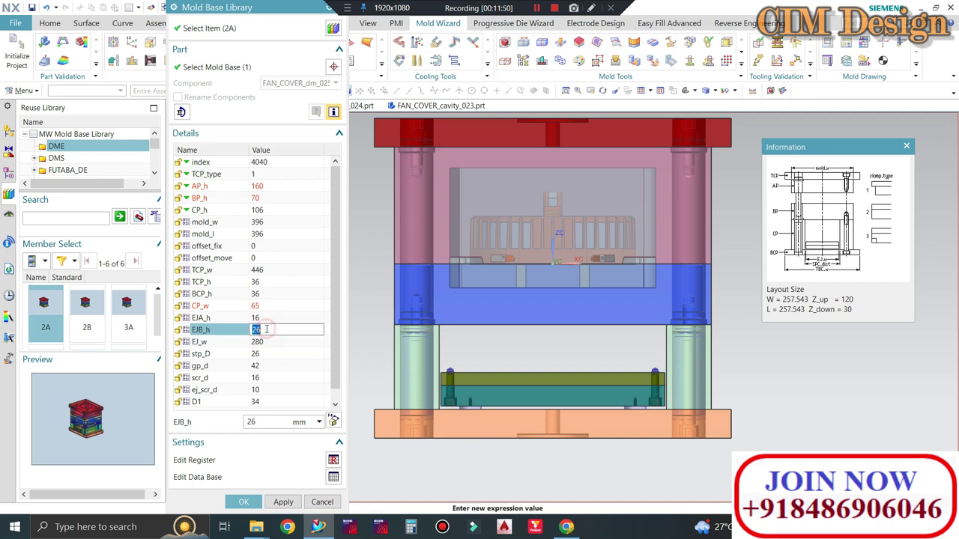
type("16")
key("Return")
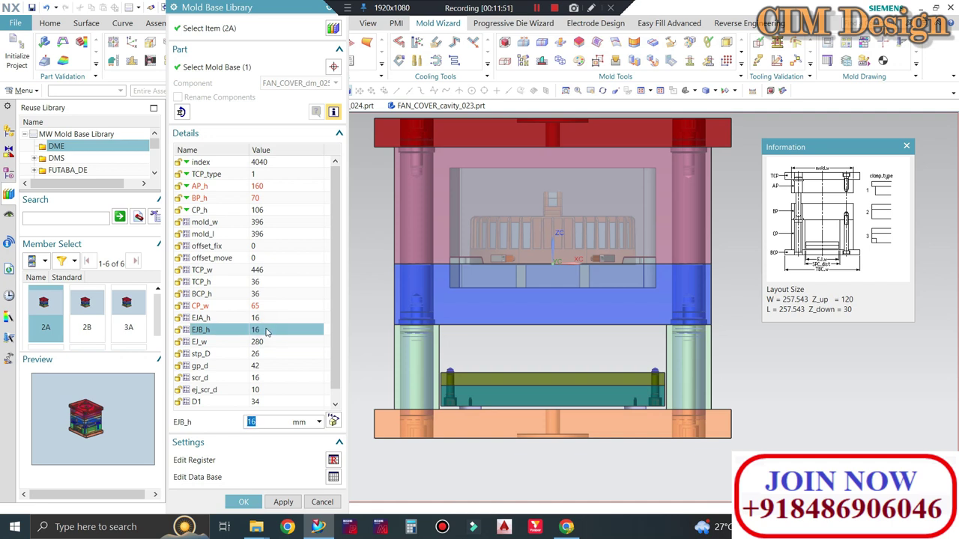
left_click(283, 502)
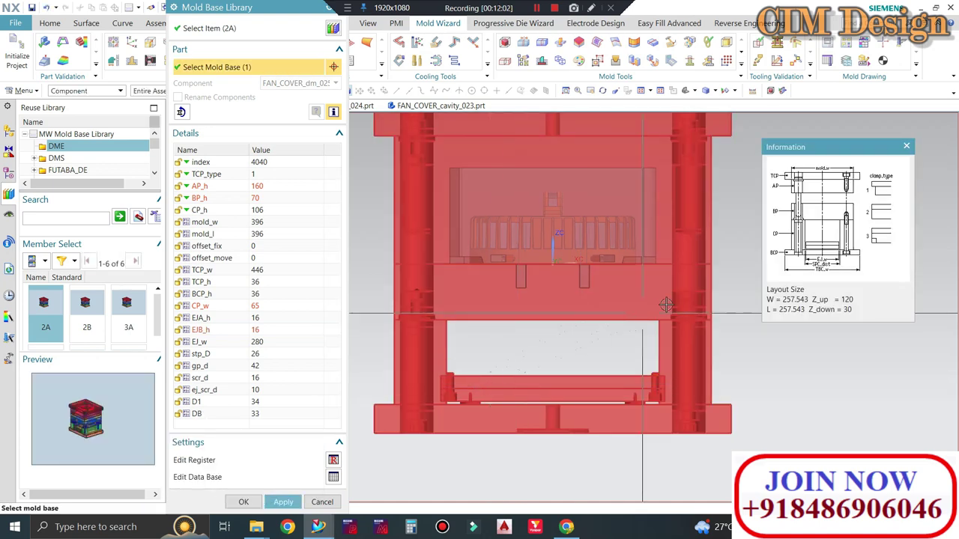
scroll(525, 371, "down", 1)
scroll(507, 336, "down", 1)
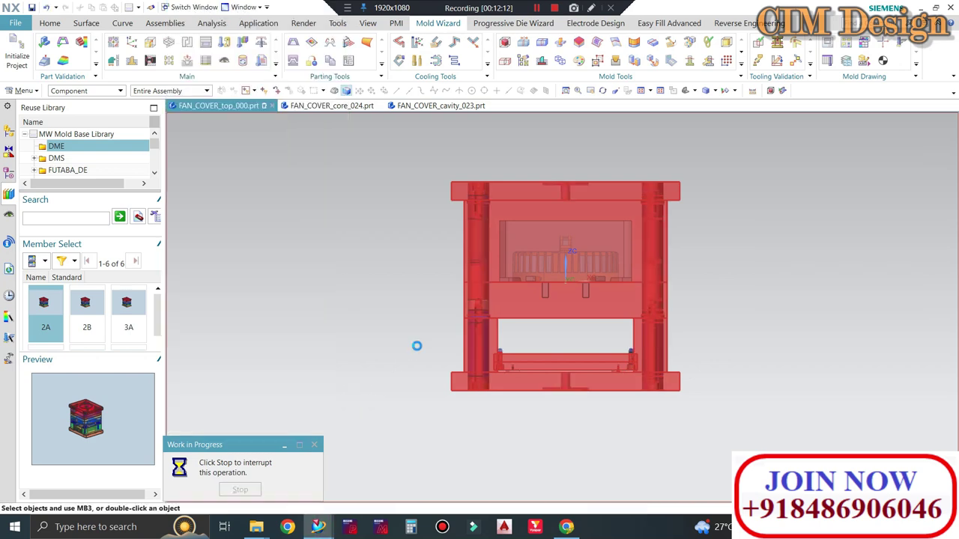
Orbit the mold, briefly switch to the core part and back, and snap to front view.
middle_click_drag(428, 311, 377, 285)
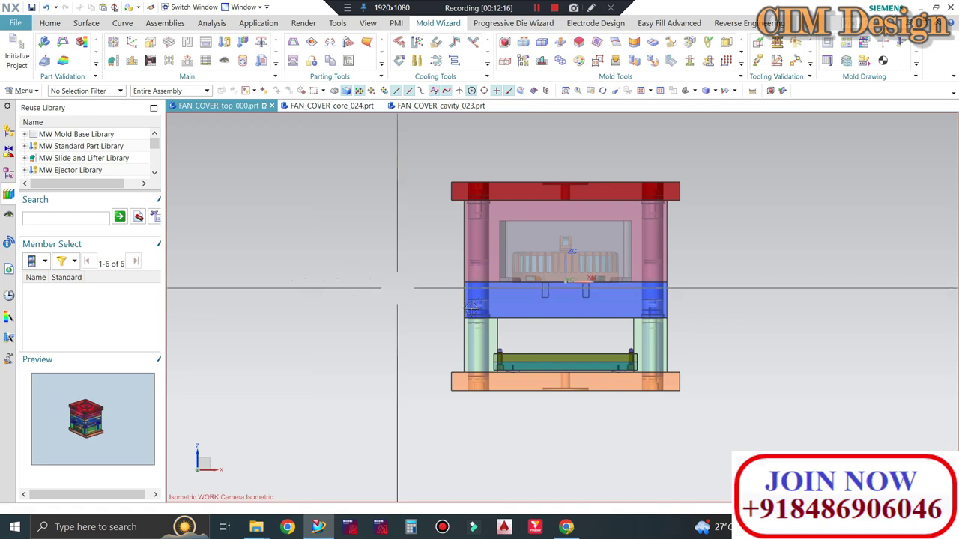
mouse_move(307, 280)
middle_mouse_down()
mouse_move(498, 307)
mouse_move(450, 292)
middle_mouse_up()
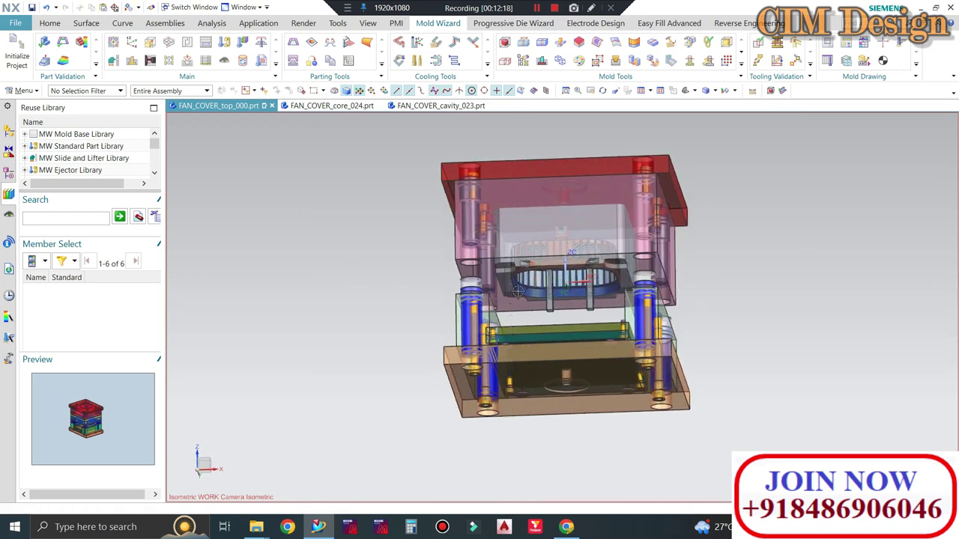
scroll(390, 225, "up", 3)
left_click(332, 105)
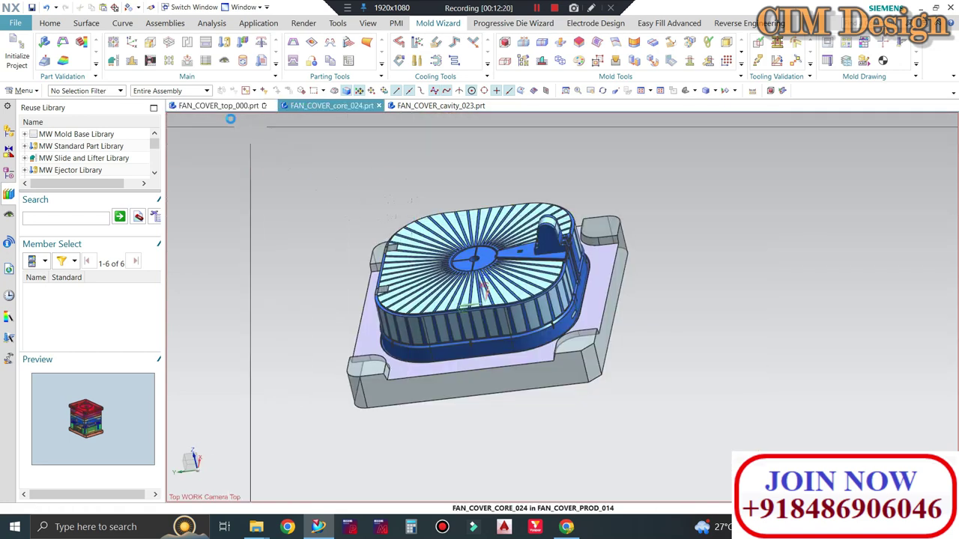
left_click(217, 106)
key("ctrl+alt+f")
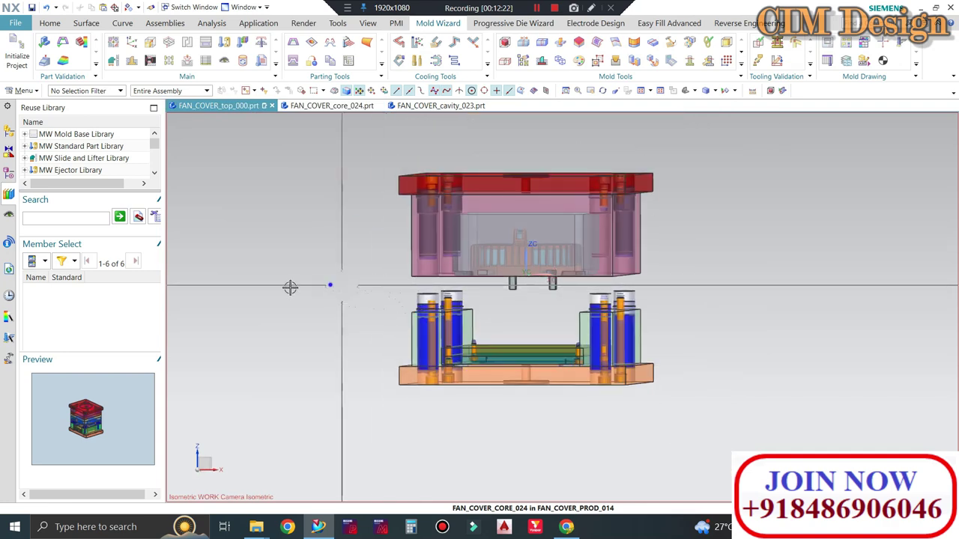
Show FAN_COVER_core_024 in the assembly and zoom in on the ejector plates from the front.
left_click(8, 131)
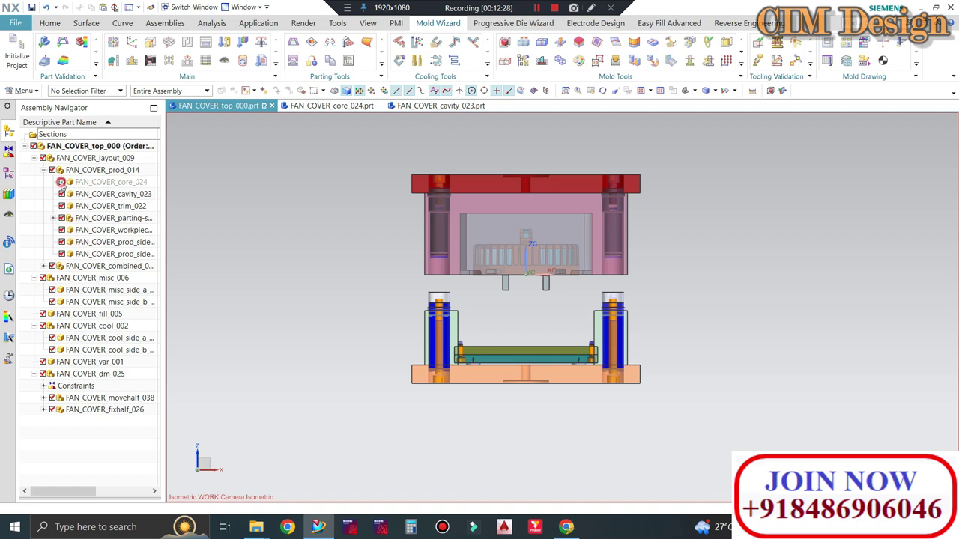
left_click(61, 183)
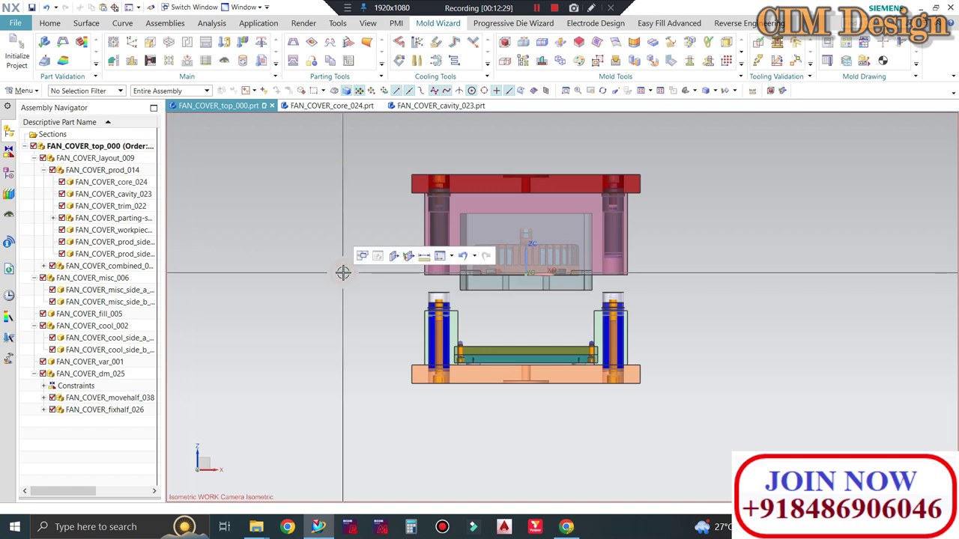
middle_click_drag(342, 273, 338, 261)
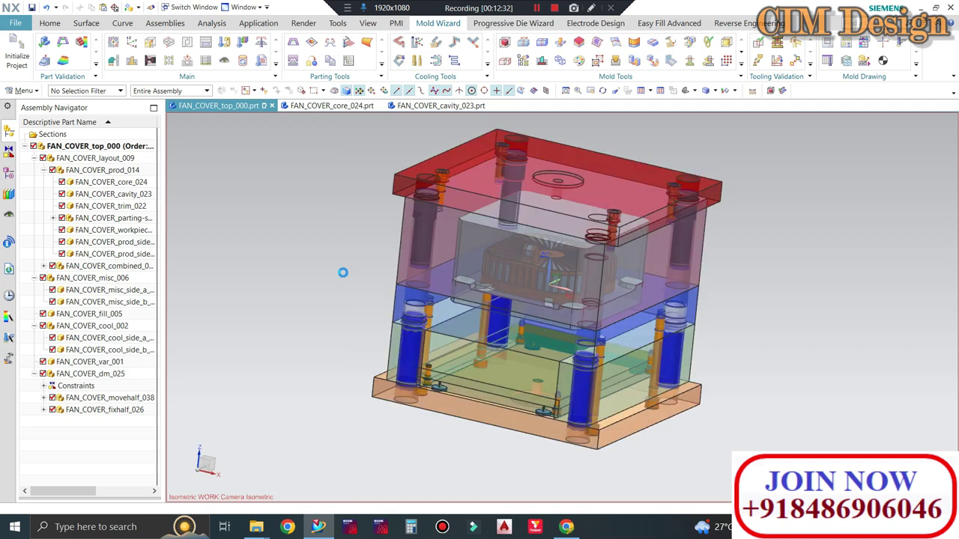
key("F8")
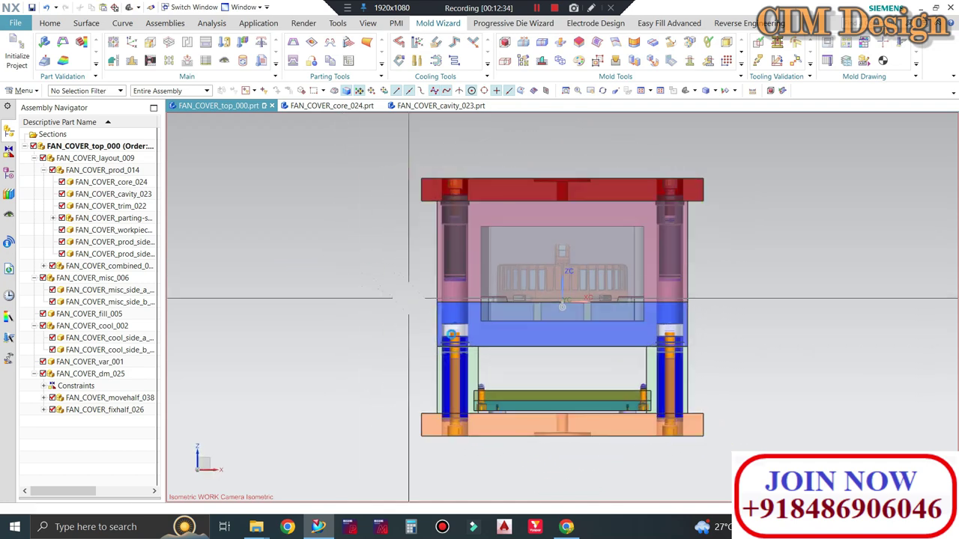
scroll(472, 344, "up", 2)
scroll(471, 345, "up", 2)
scroll(471, 344, "up", 2)
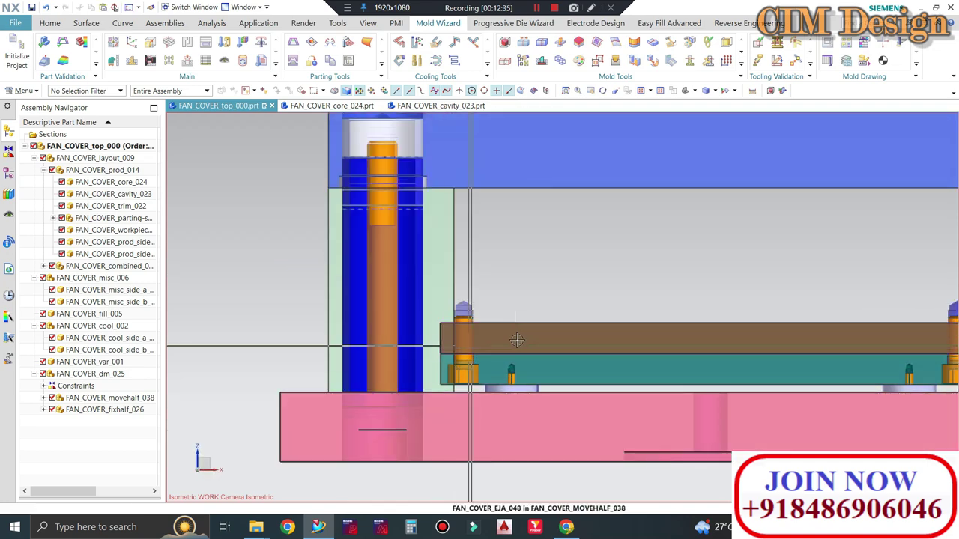
scroll(517, 322, "down", 2)
Make FAN_COVER_eja_048 the work part and move its left-end faces in 15 mm.
double_click(544, 316)
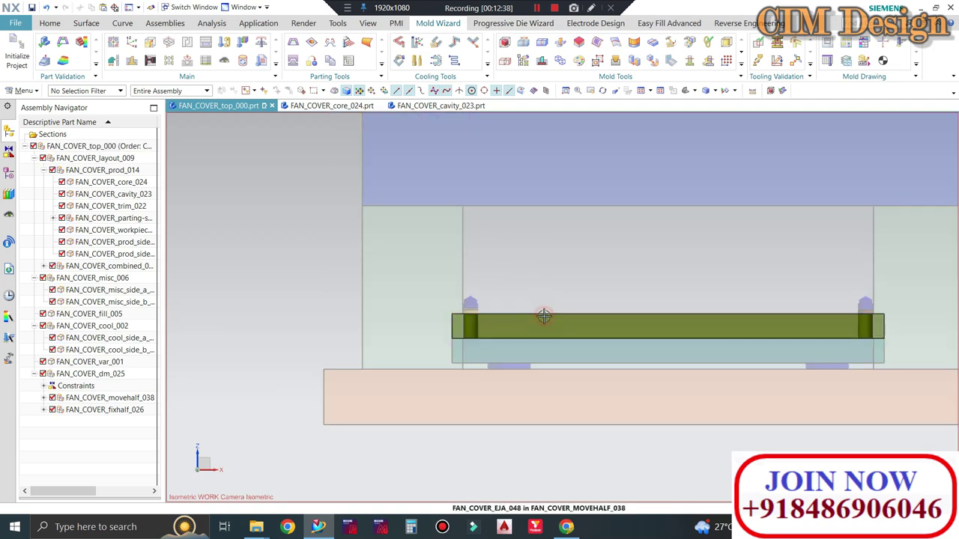
left_click(55, 26)
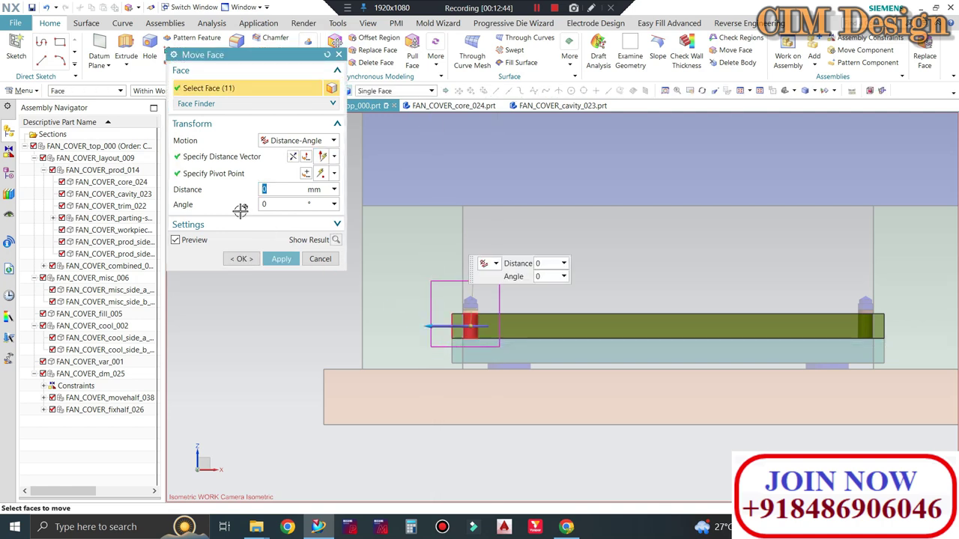
left_click(219, 156)
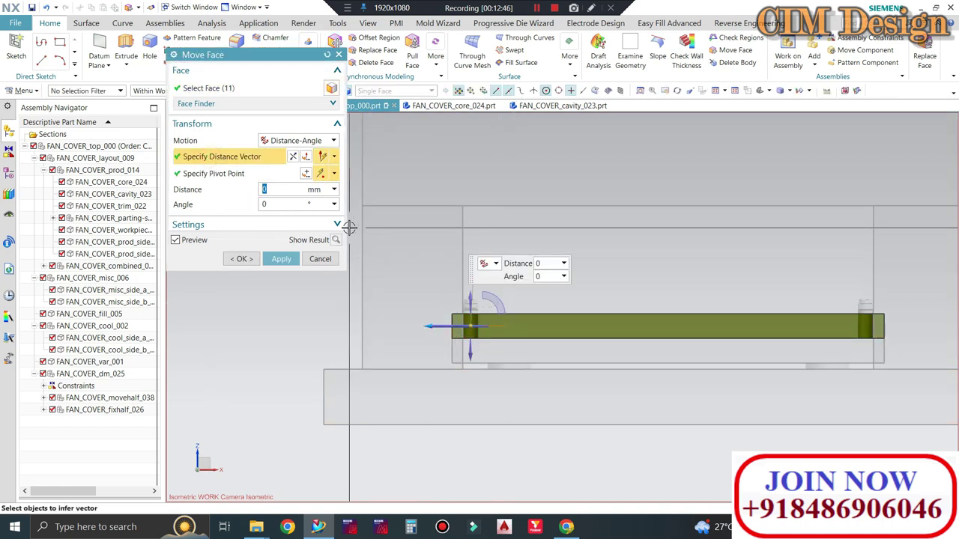
type("-20")
key("Return")
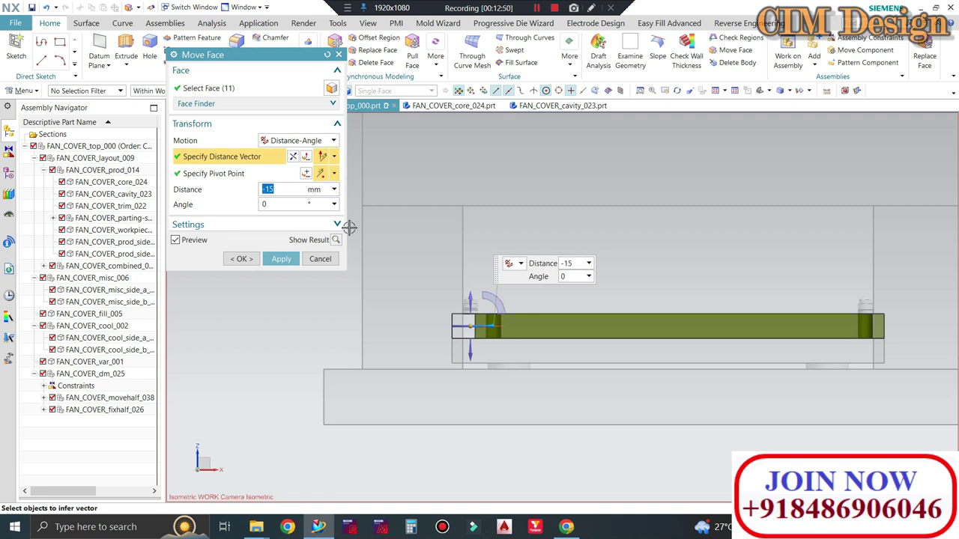
left_click(280, 259)
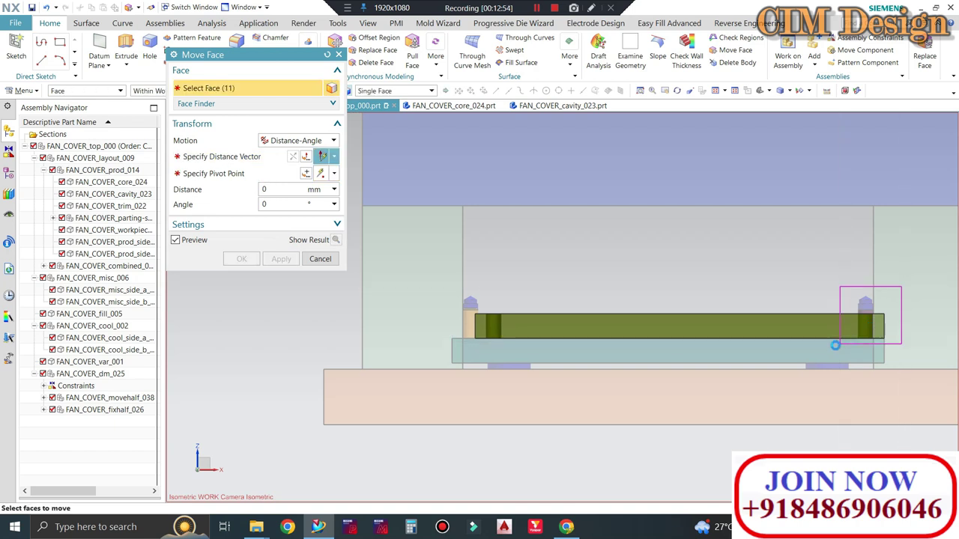
Move the upper plate's right-end faces in 15 mm, then make FAN_COVER_ejb_049 the work part.
left_click(222, 156)
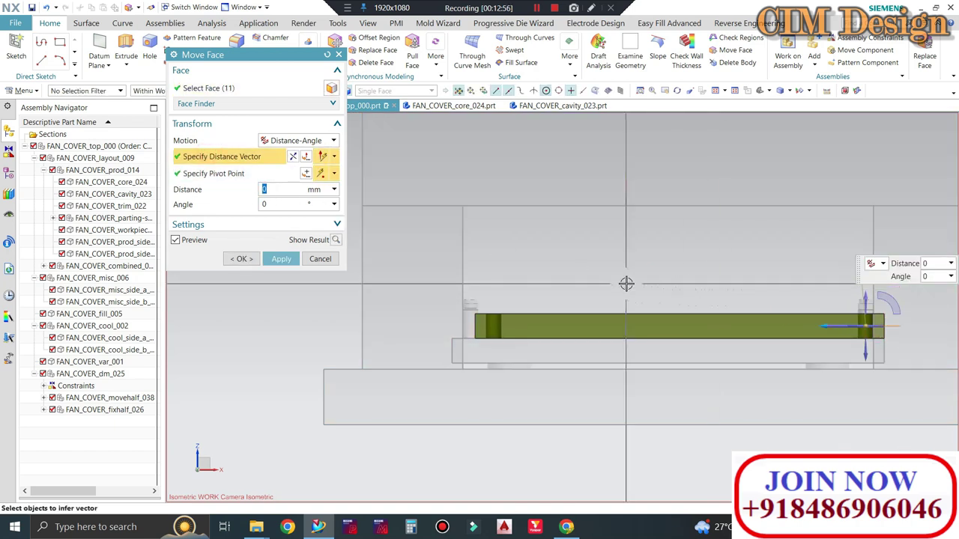
left_click(300, 189)
type("-15")
key("Return")
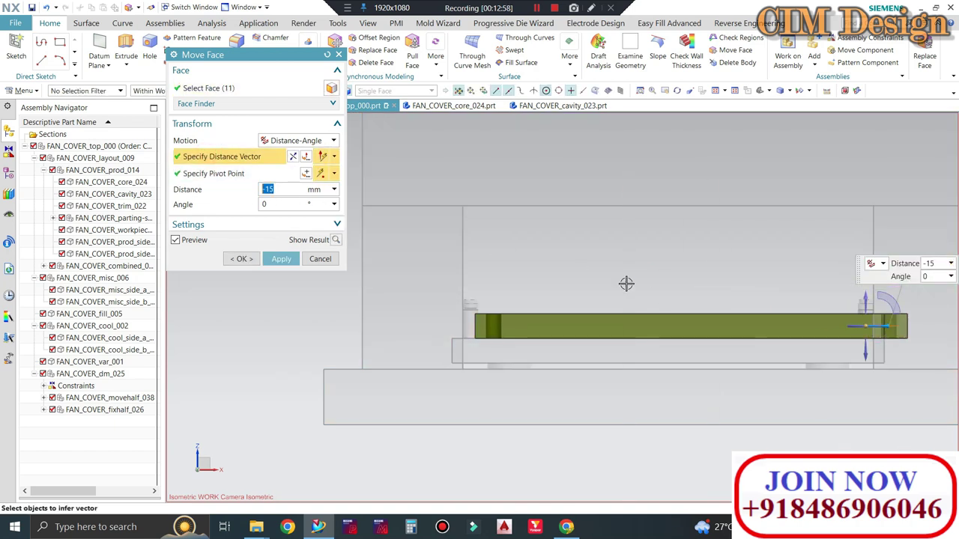
middle_click(557, 186)
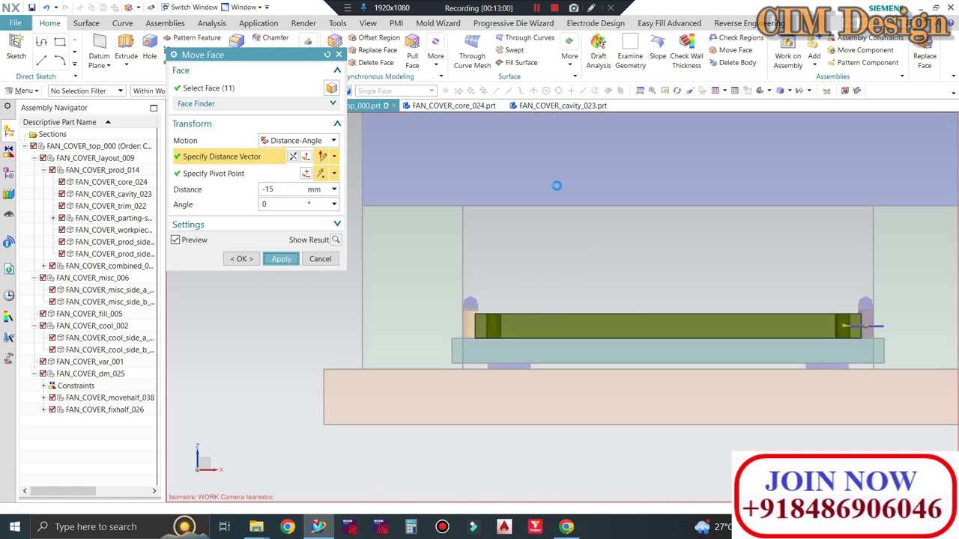
middle_click(356, 278)
double_click(454, 346)
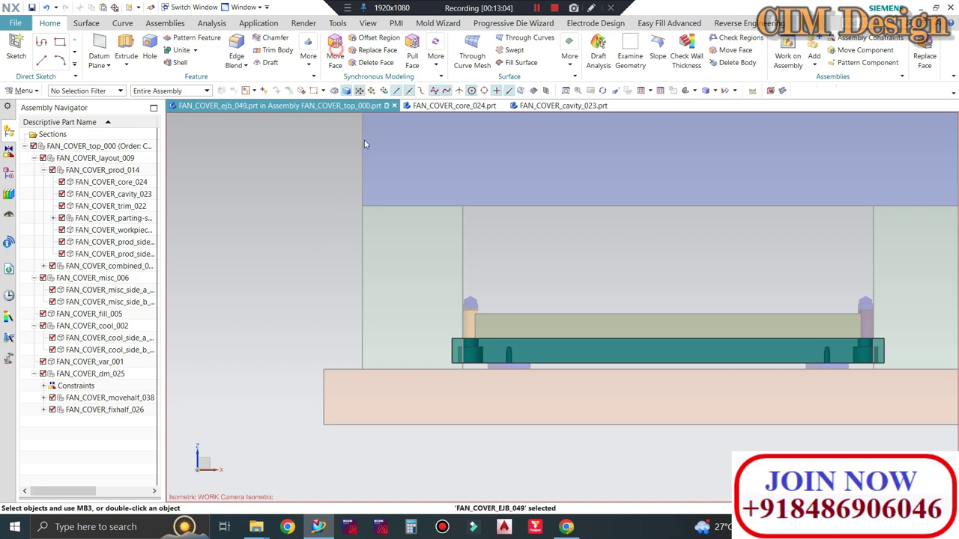
Move the lower plate's left and right end faces in 15 mm each.
key("F4")
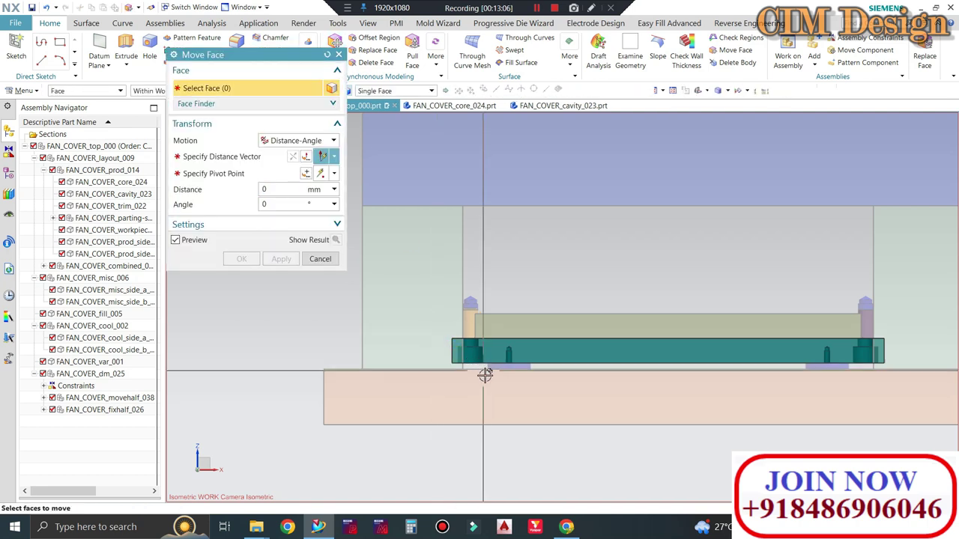
left_click(463, 345)
middle_click(463, 345)
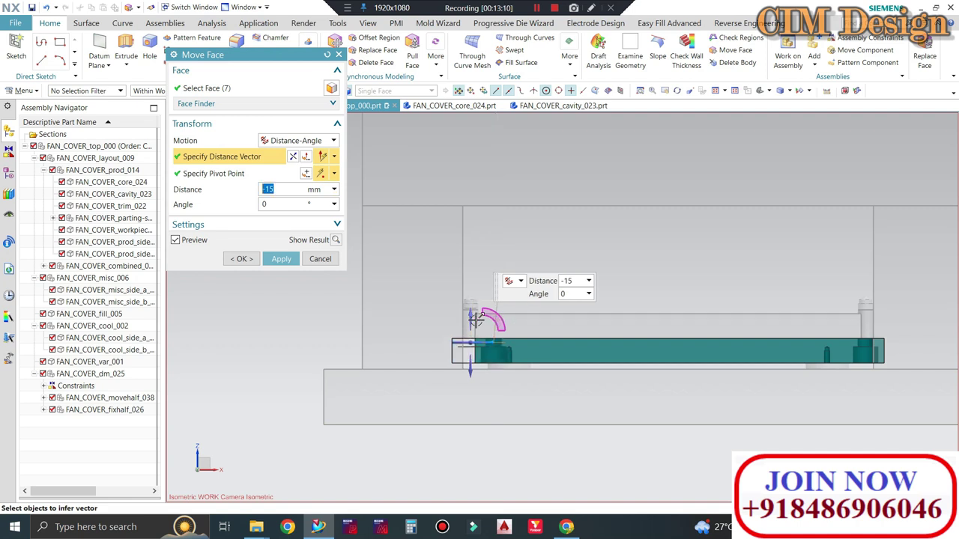
left_click(281, 259)
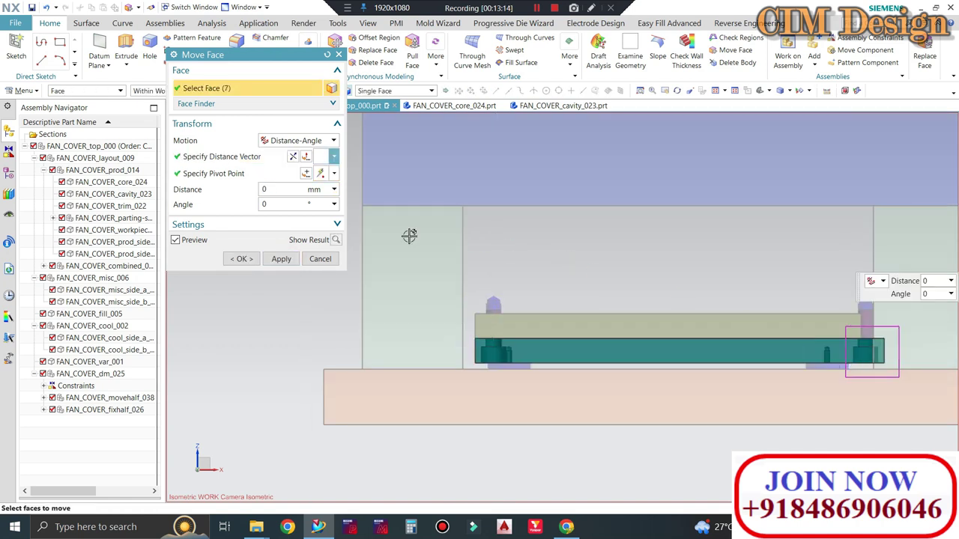
type("15")
key("Return")
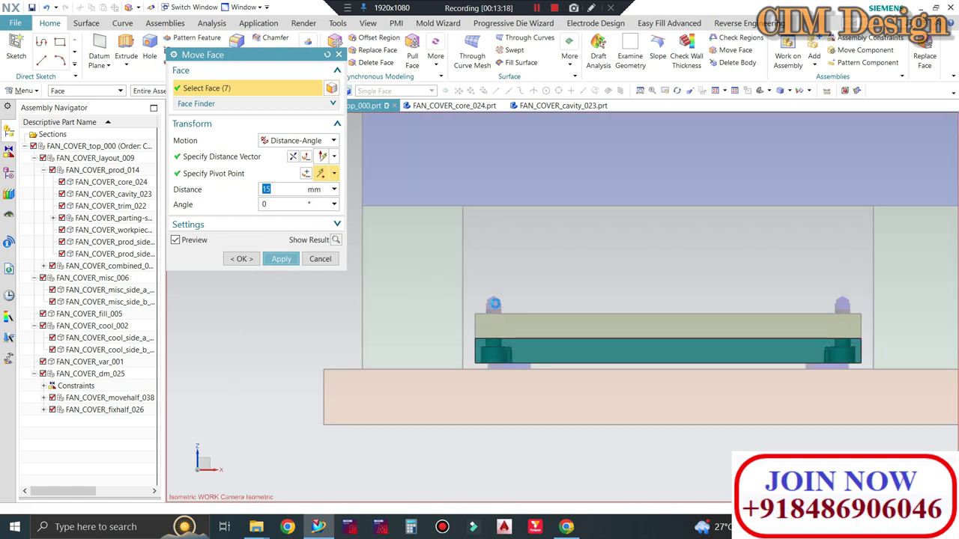
left_click(281, 258)
left_click(310, 259)
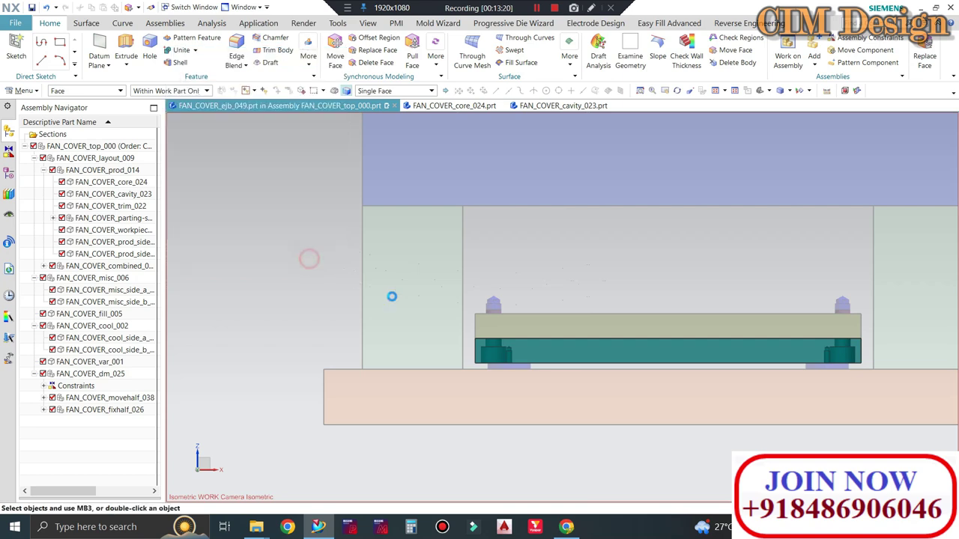
Inspect the shortened plates at an angle, then open the lower plate's 280×396×16 Block feature.
scroll(526, 369, "up", 2)
scroll(517, 343, "up", 2)
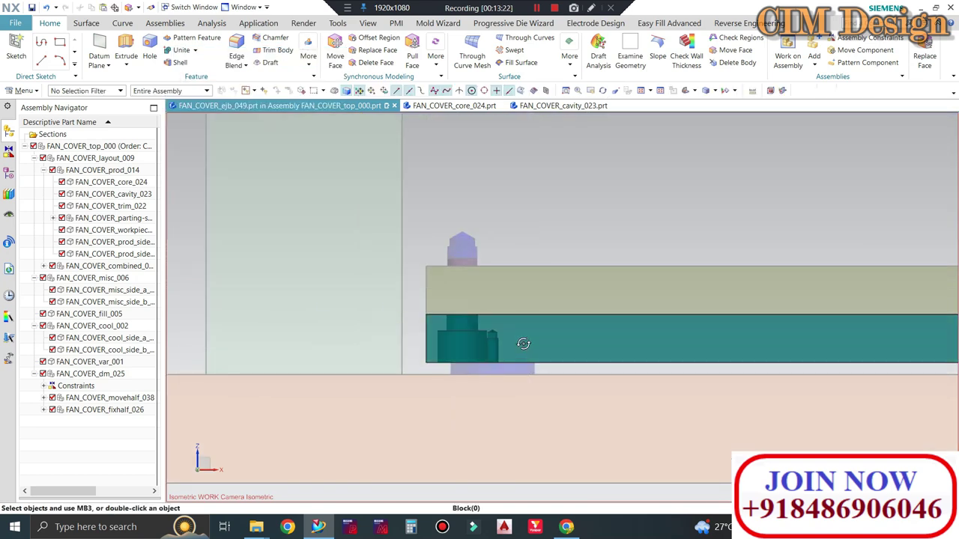
middle_click_drag(518, 343, 419, 287)
scroll(420, 292, "down", 2)
scroll(442, 330, "down", 2)
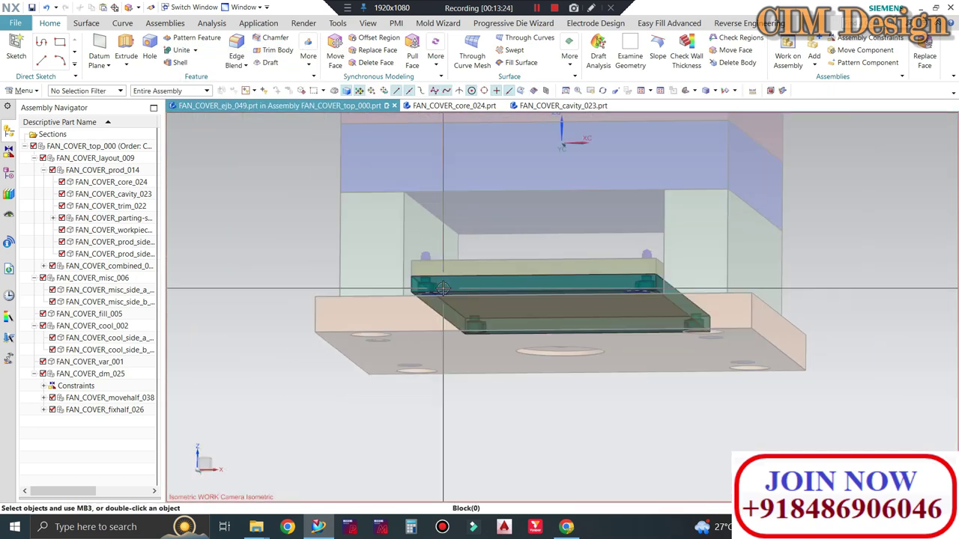
scroll(449, 361, "down", 1)
middle_click_drag(450, 361, 379, 389)
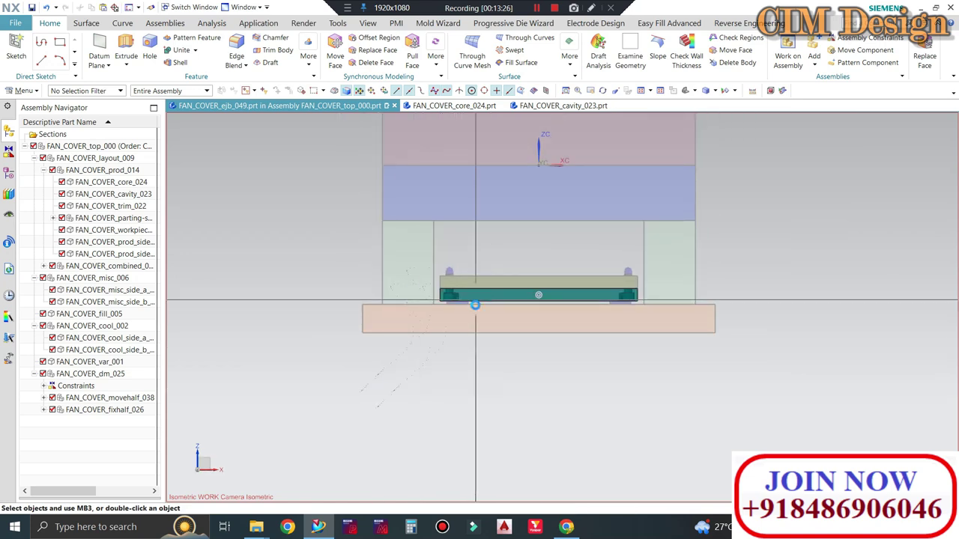
scroll(475, 304, "up", 1)
double_click(441, 299)
Close the 280 × 396 × 16 Block dimensions unchanged and view the plate from above.
scroll(439, 296, "up", 1)
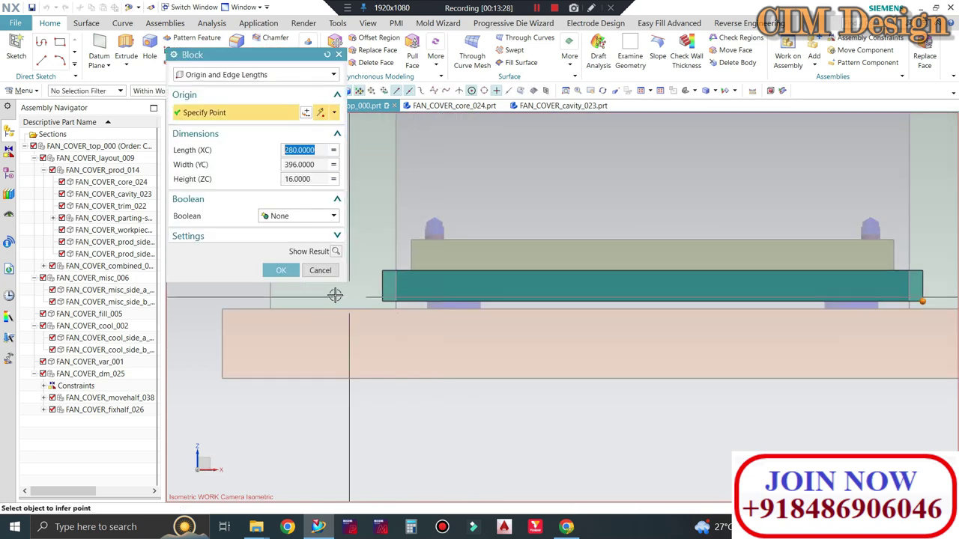
left_click(327, 268)
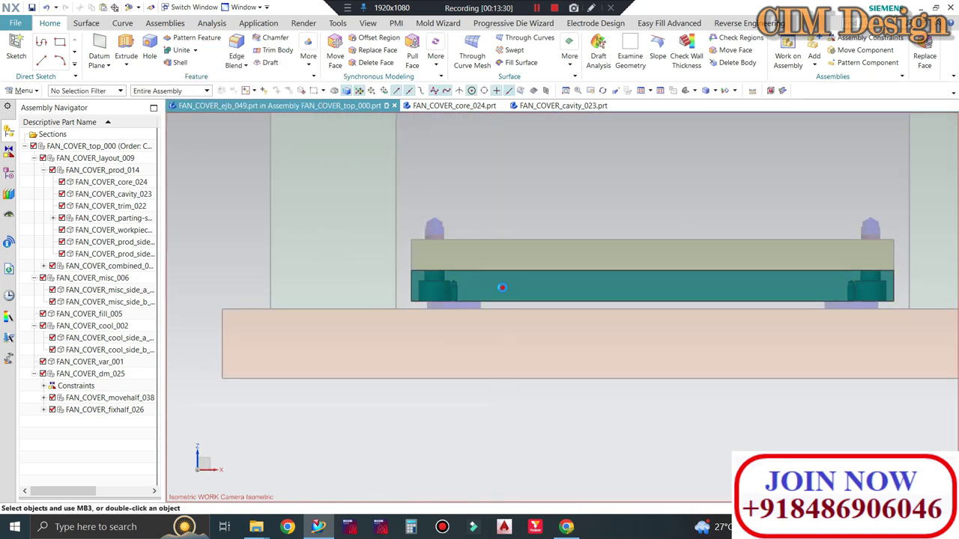
double_click(502, 288)
left_click(325, 268)
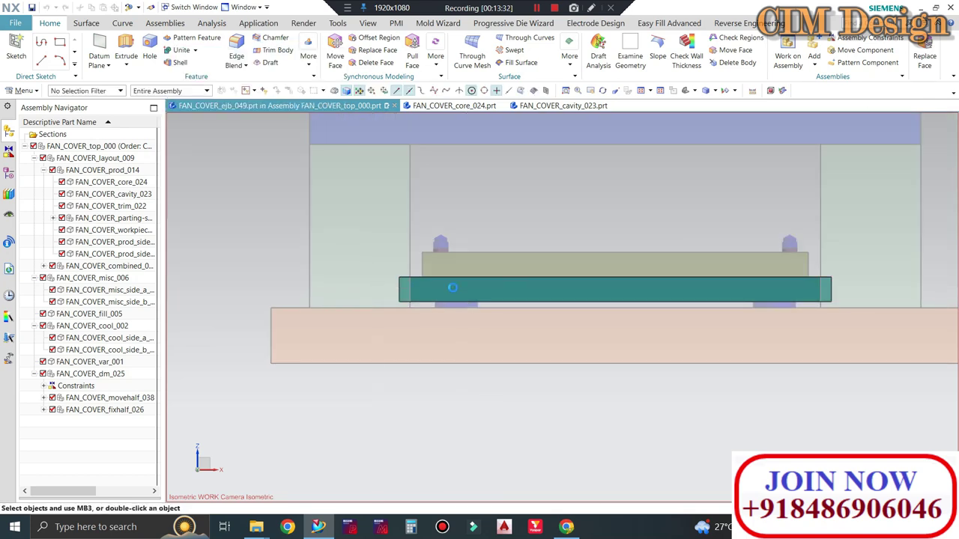
mouse_move(462, 320)
middle_mouse_down()
mouse_move(443, 342)
mouse_move(462, 394)
middle_mouse_up()
scroll(452, 307, "up", 5)
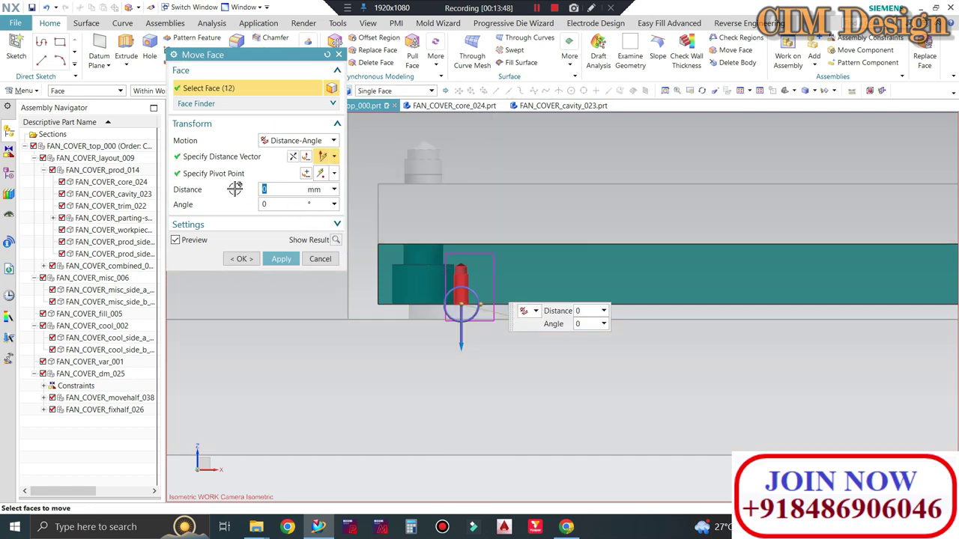
Move the left pin feature's faces 15 mm inward along the plate length.
left_click(217, 157)
left_click(497, 305)
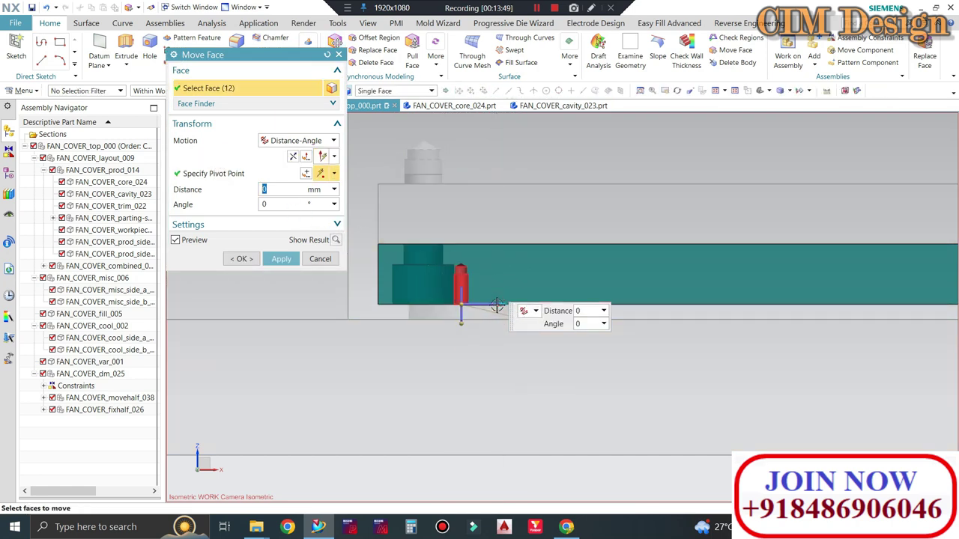
type("15")
key("Return")
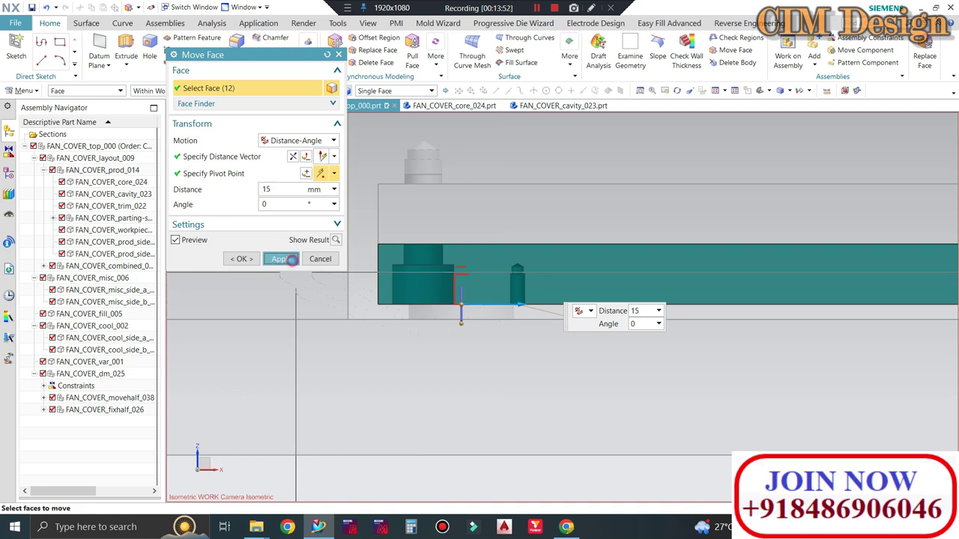
left_click(290, 259)
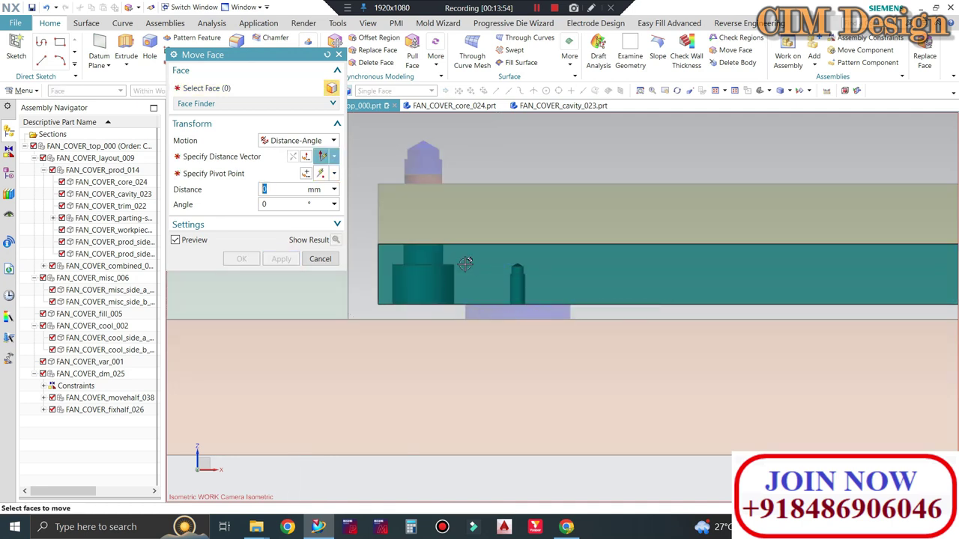
scroll(514, 268, "down", 2)
scroll(796, 261, "up", 3)
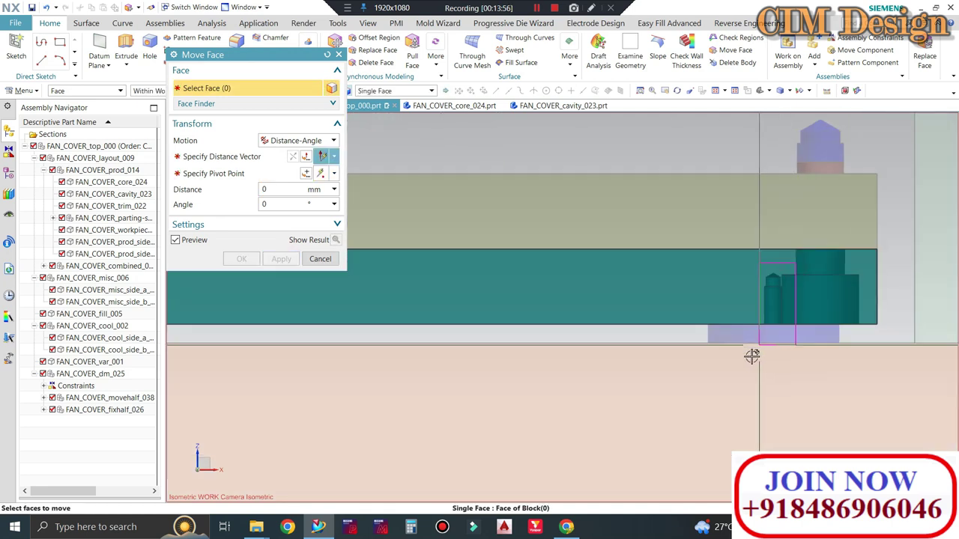
Move the right pin feature 15 mm inward, then make FAN_COVER_top_000 the work part again.
middle_click(720, 344)
type("15")
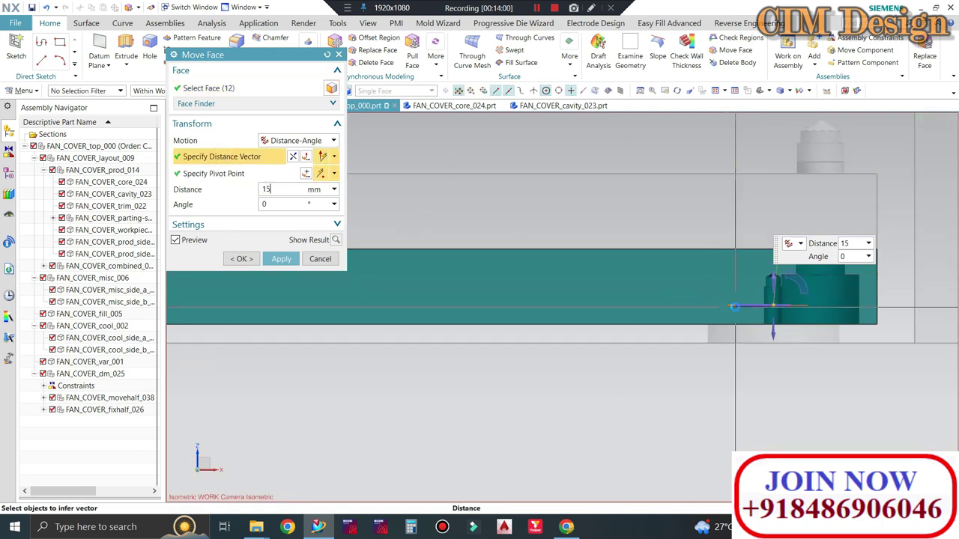
key("Return")
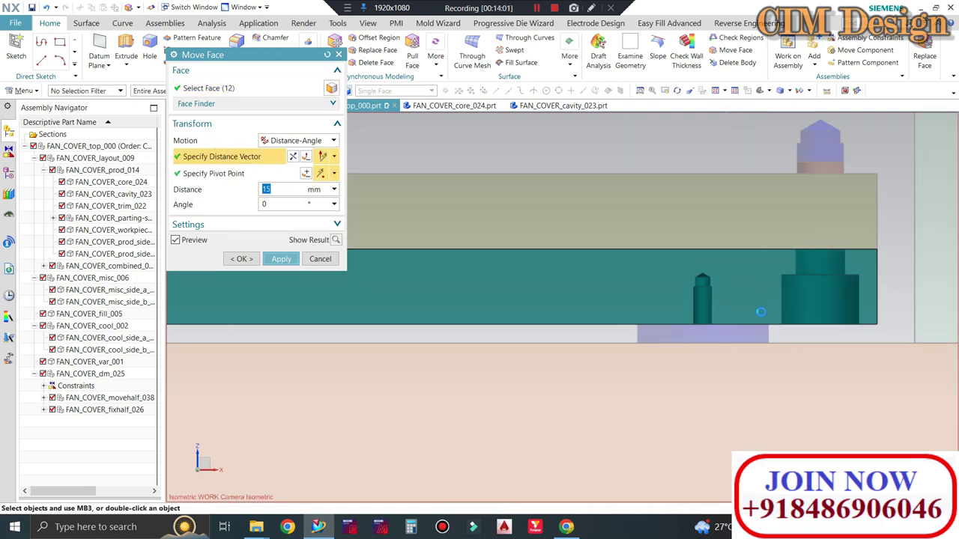
middle_click(741, 298)
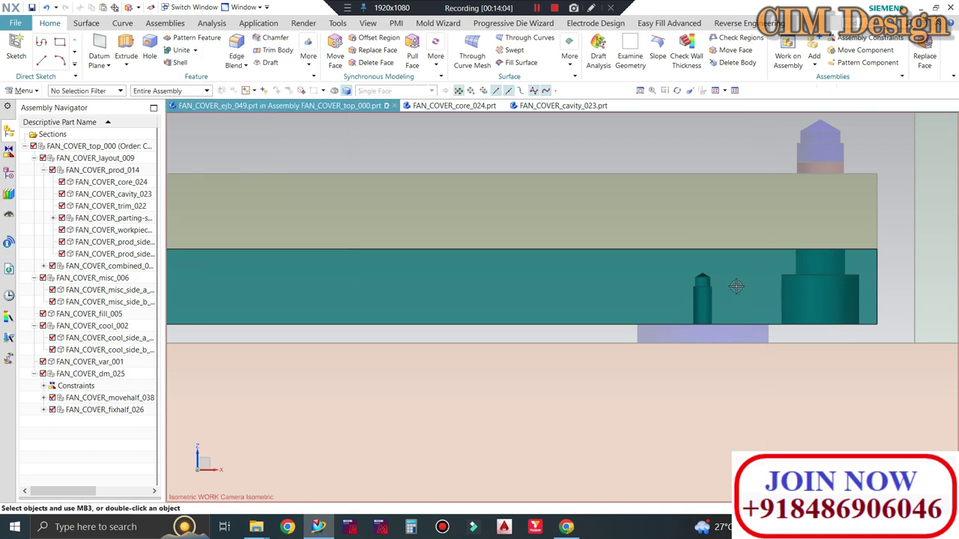
scroll(734, 284, "up", 3)
scroll(644, 274, "up", 3)
scroll(561, 263, "up", 2)
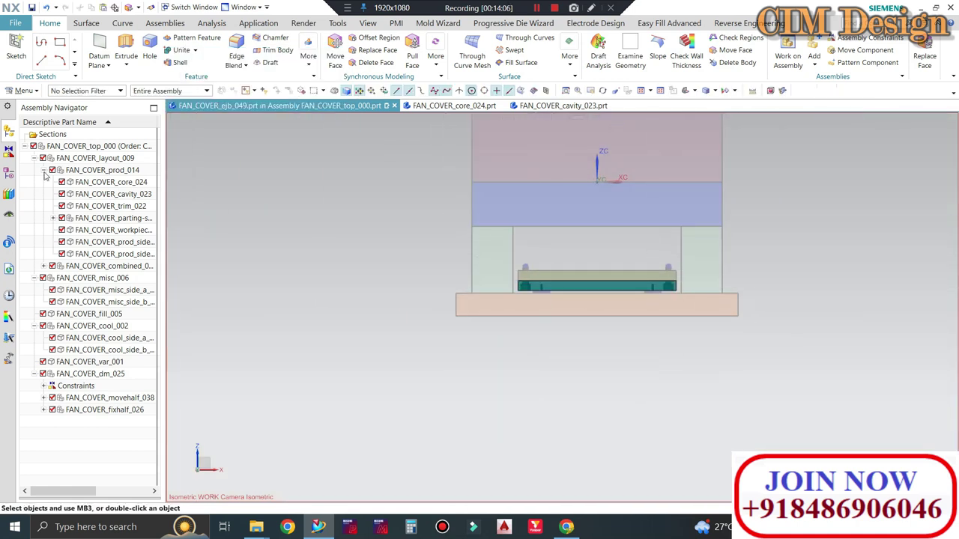
double_click(72, 147)
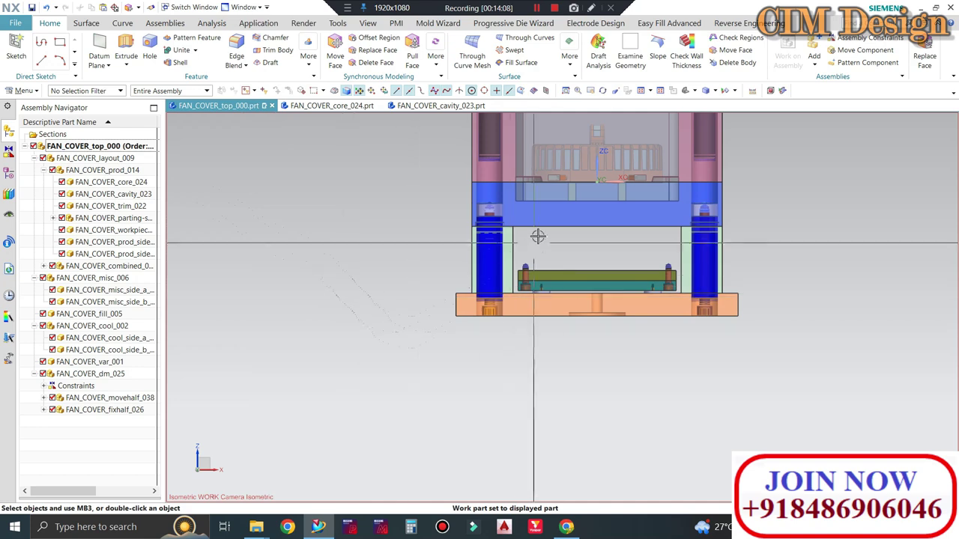
middle_click_drag(535, 235, 540, 257, "shift")
scroll(532, 204, "down", 2)
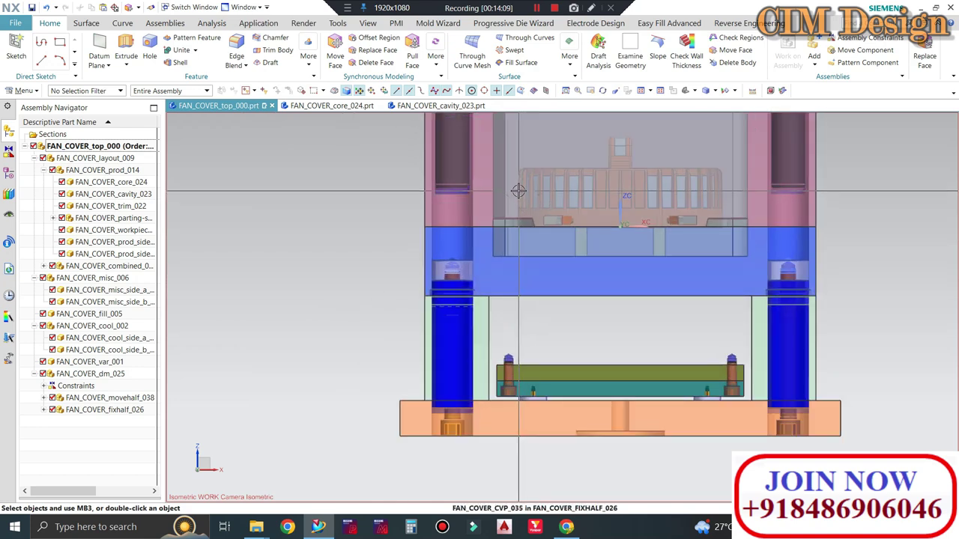
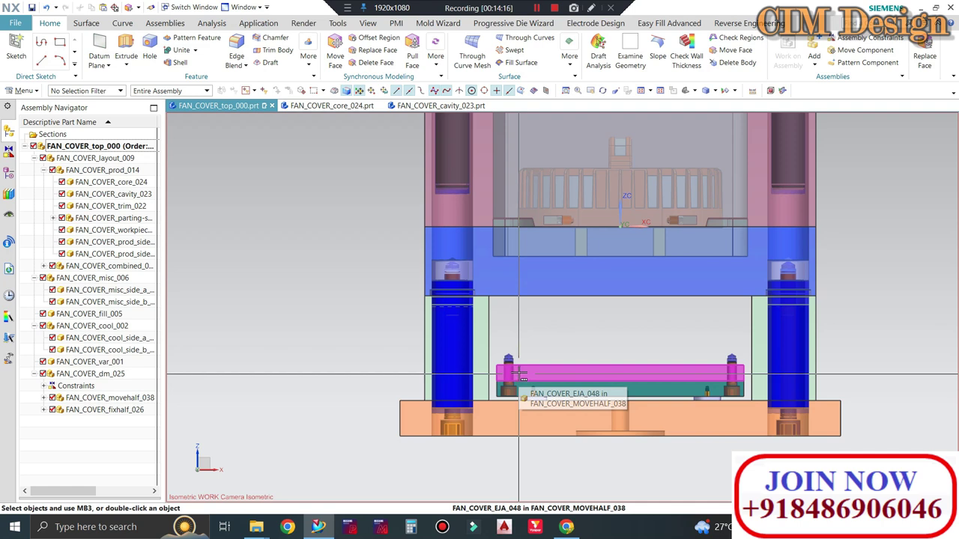
Turn the mould assembly toward the red top clamp plate and make that plate the work part.
scroll(342, 306, "up", 1)
scroll(343, 307, "up", 2)
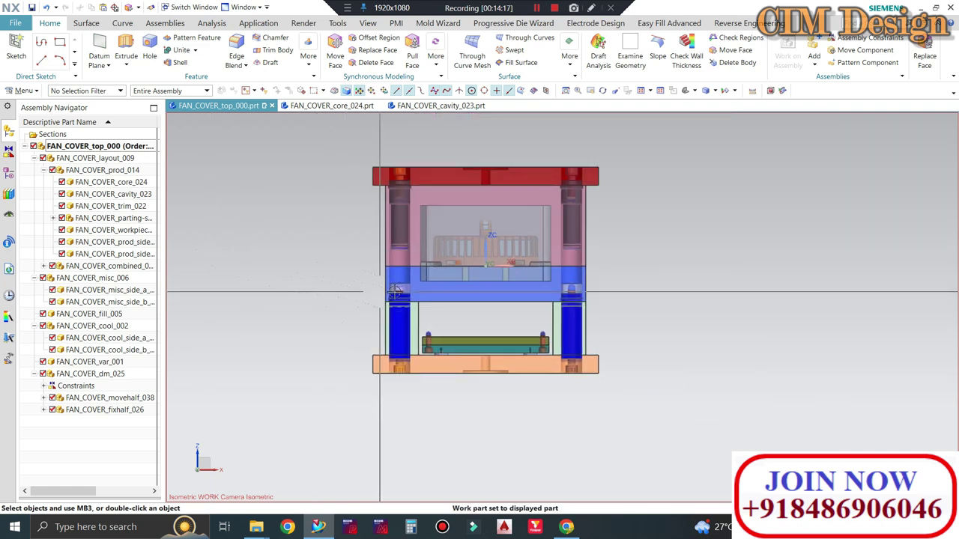
middle_click_drag(395, 291, 754, 267)
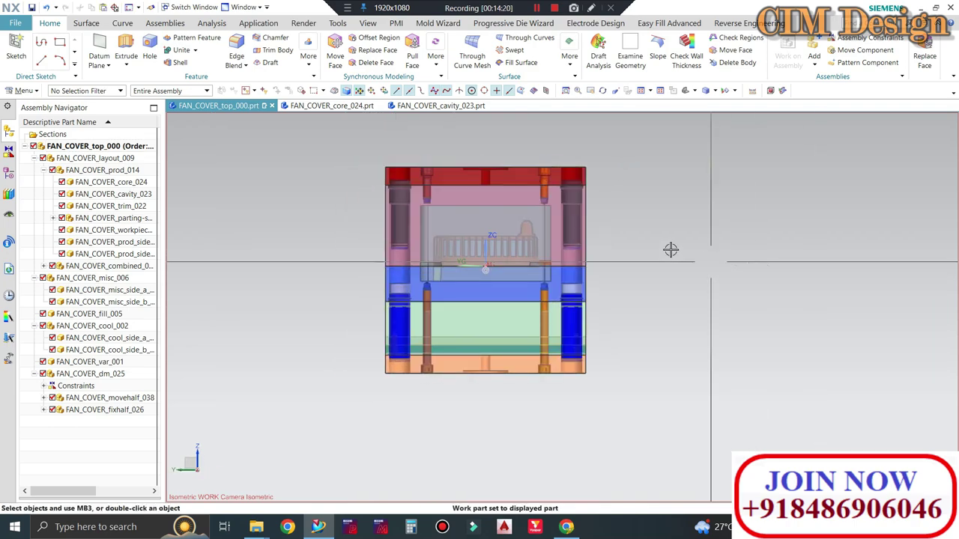
mouse_move(671, 250)
middle_mouse_down()
mouse_move(417, 287)
mouse_move(450, 225)
middle_mouse_up()
scroll(454, 218, "down", 3)
scroll(454, 218, "down", 1)
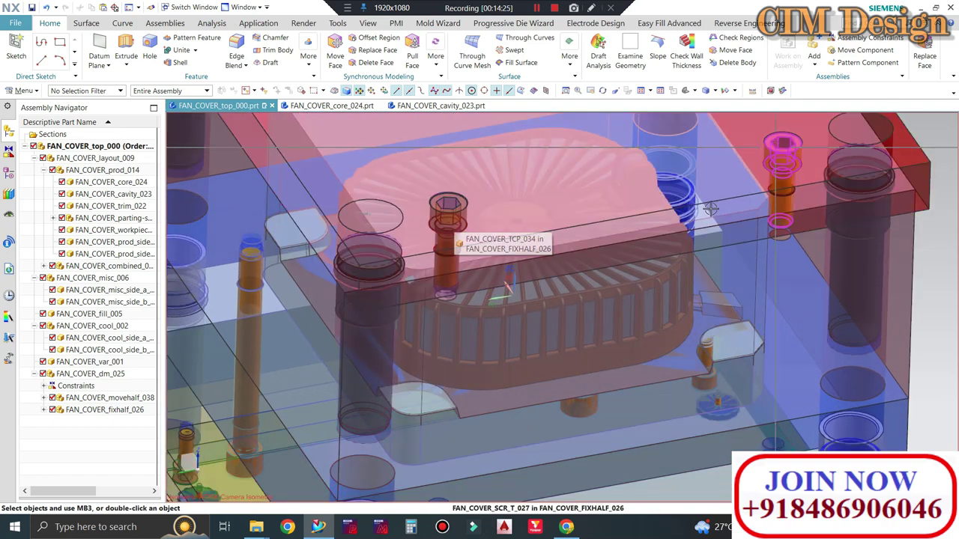
scroll(710, 209, "up", 2)
scroll(710, 208, "up", 2)
scroll(422, 300, "down", 3)
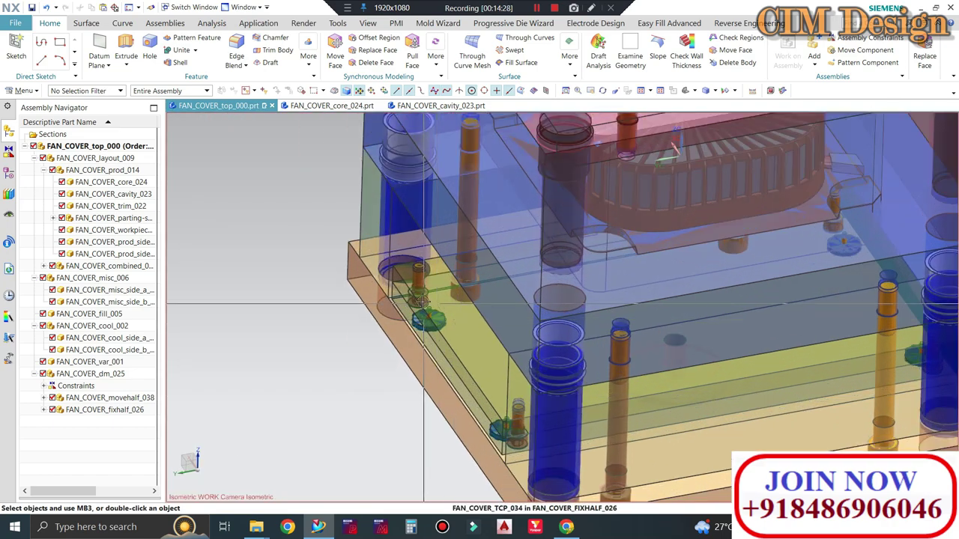
key("ctrl+f")
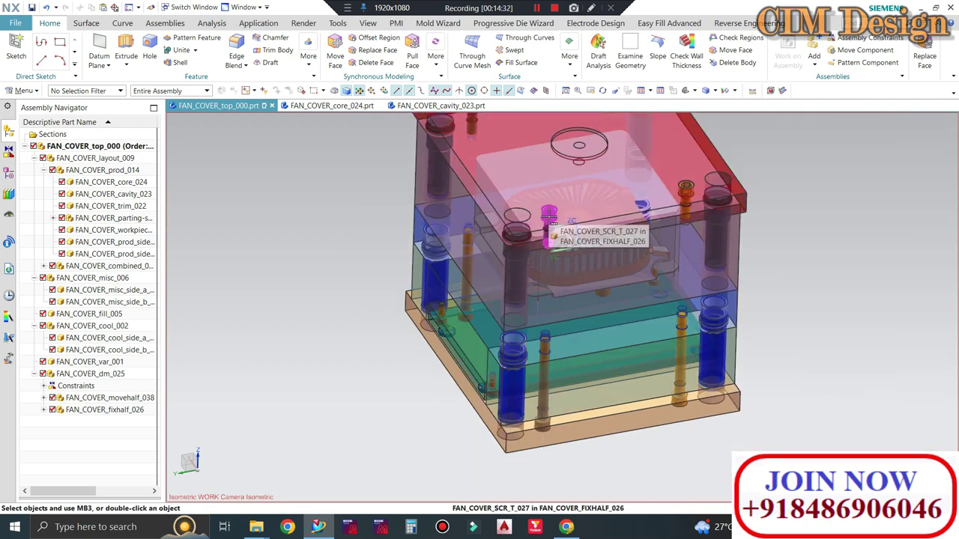
mouse_move(549, 218)
middle_mouse_down()
mouse_move(867, 229)
mouse_move(856, 229)
middle_mouse_up()
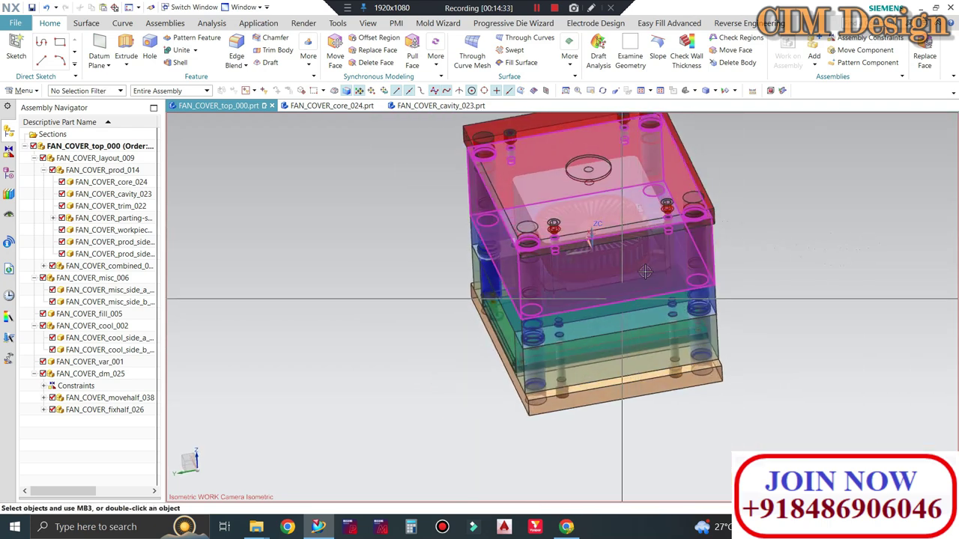
mouse_move(645, 272)
middle_mouse_down()
mouse_move(536, 270)
mouse_move(474, 192)
middle_mouse_up()
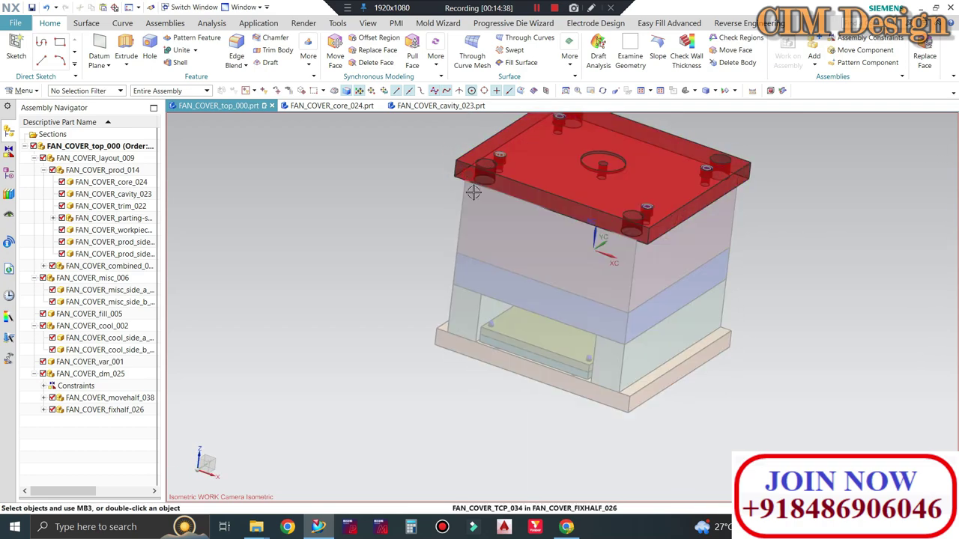
double_click(474, 192)
Chamfer one top-plate edge 12 mm symmetric, then make FAN_COVER_top_000 the work part again.
left_click(271, 37)
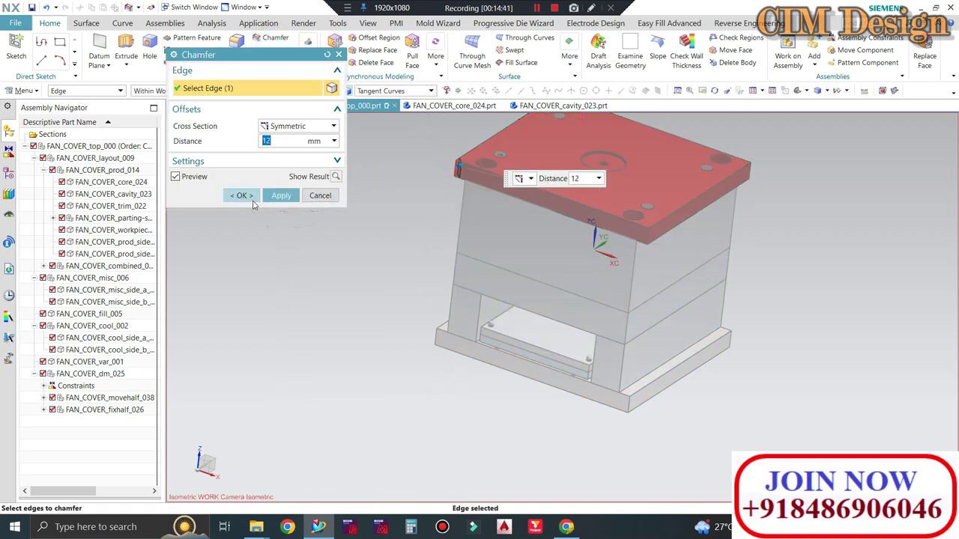
left_click(248, 197)
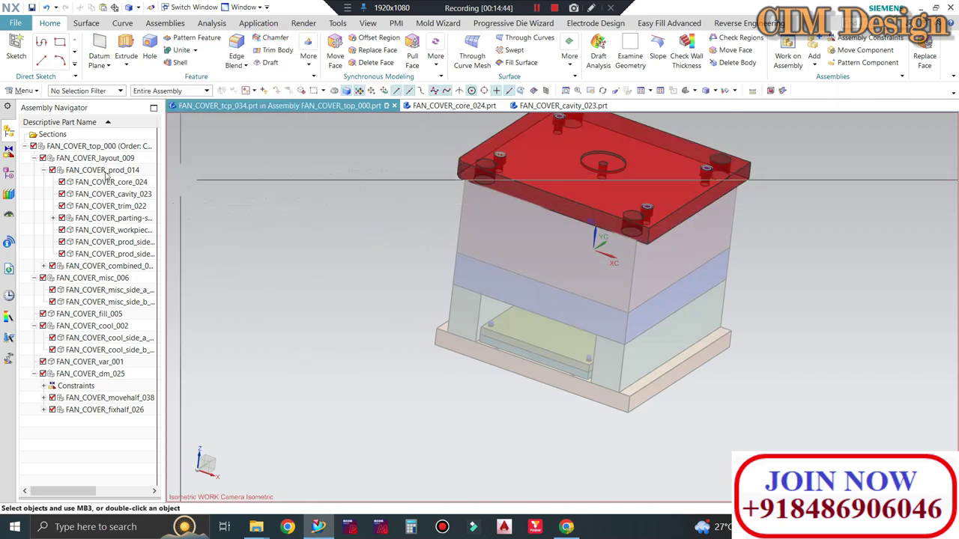
double_click(77, 146)
mouse_move(330, 207)
middle_mouse_down()
mouse_move(789, 195)
mouse_move(574, 138)
middle_mouse_up()
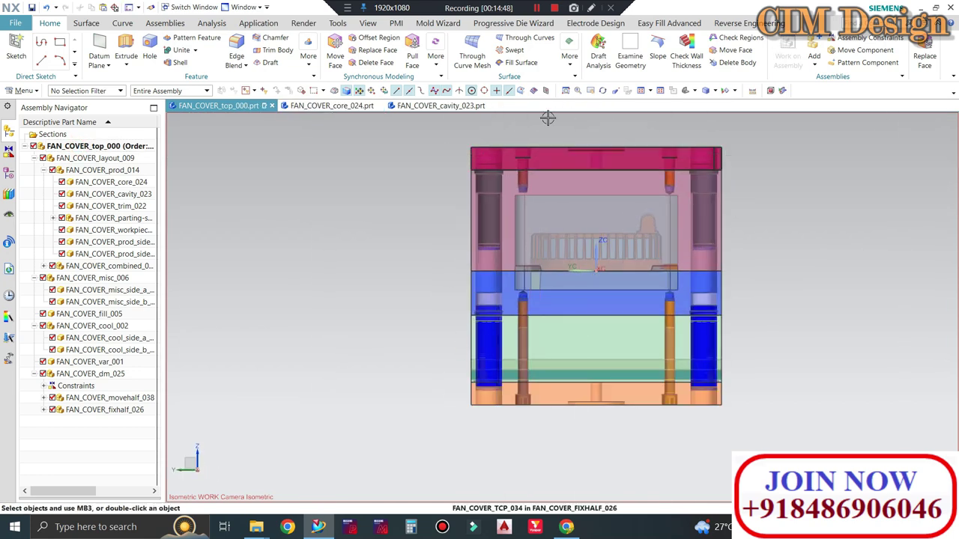
Measure the projected distance from the top clamp plate's top face to the origin: 116 mm.
left_click(752, 89)
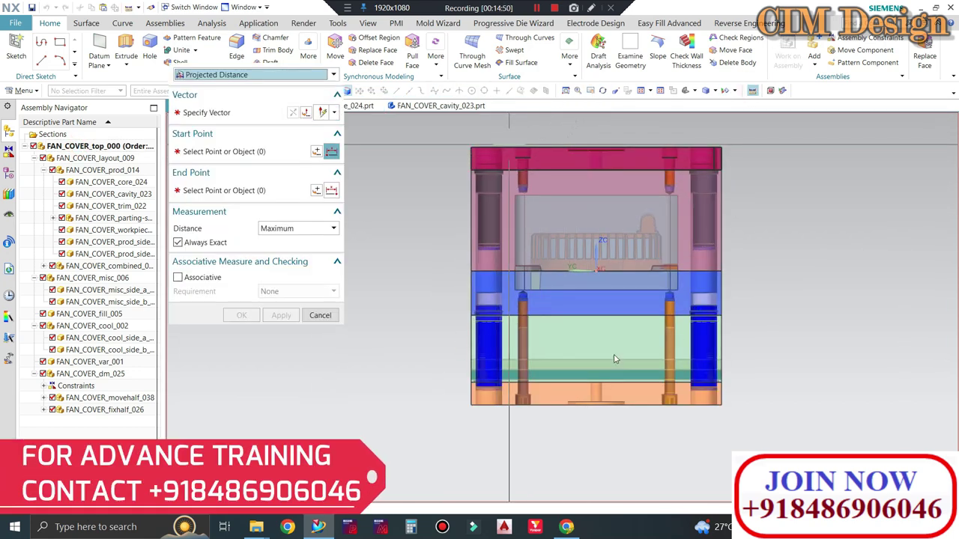
left_click(536, 297)
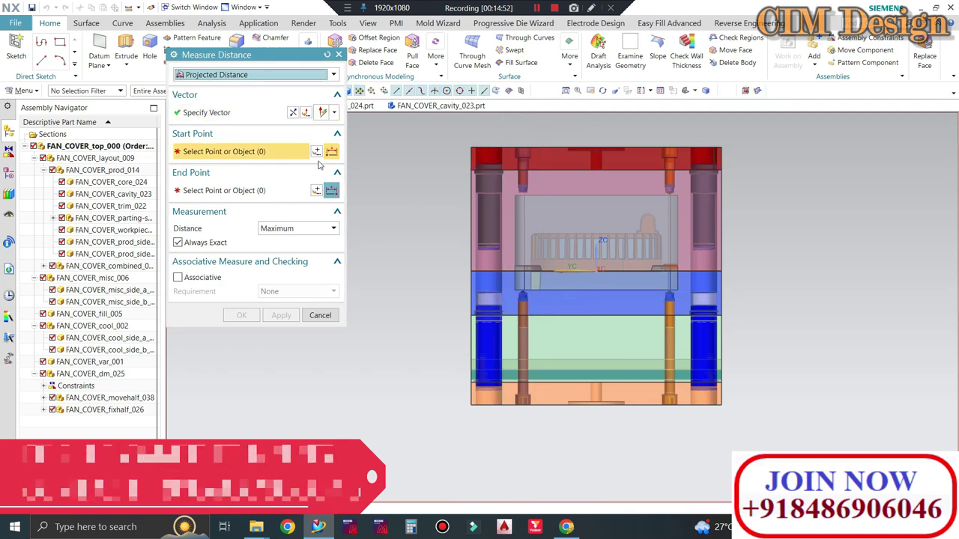
scroll(667, 129, "down", 1)
scroll(667, 129, "down", 3)
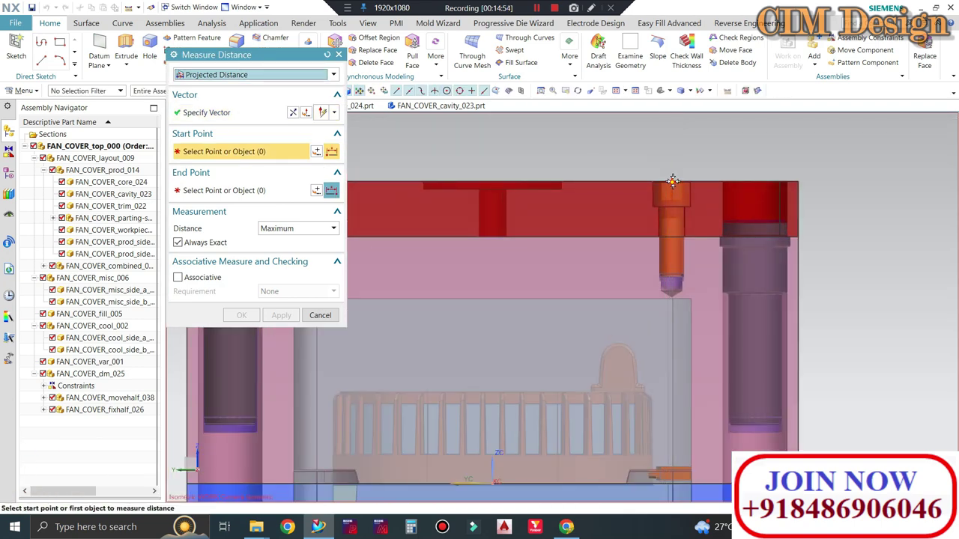
left_click(673, 181)
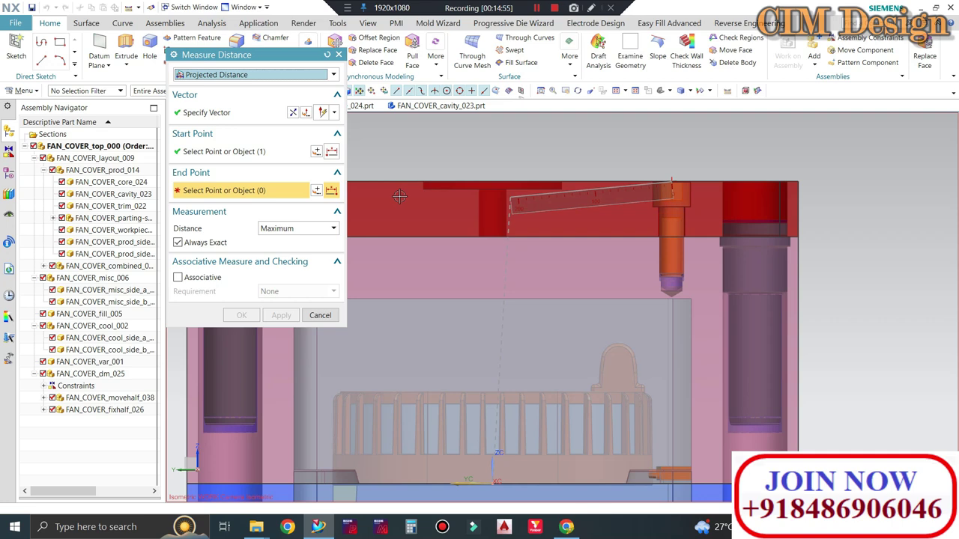
left_click(316, 191)
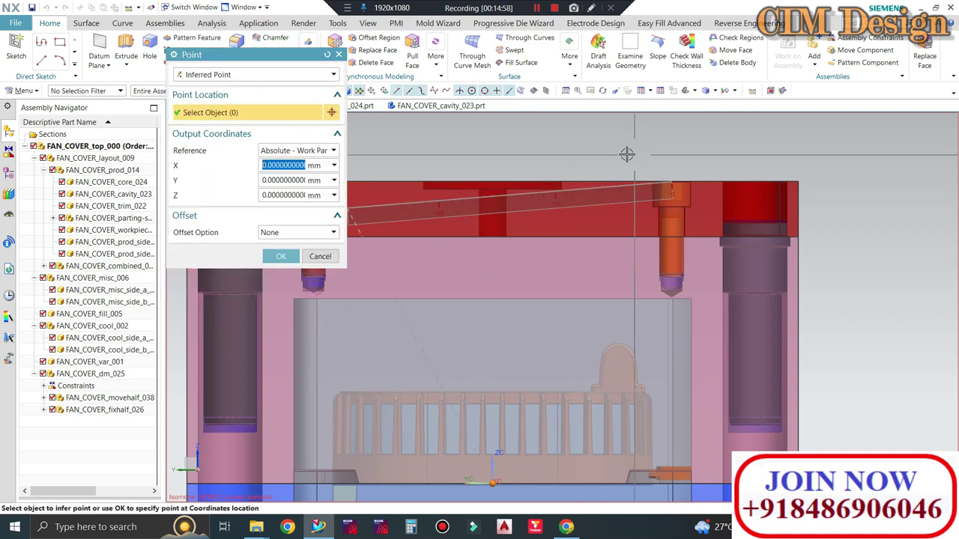
scroll(627, 154, "up", 2)
middle_click(626, 155)
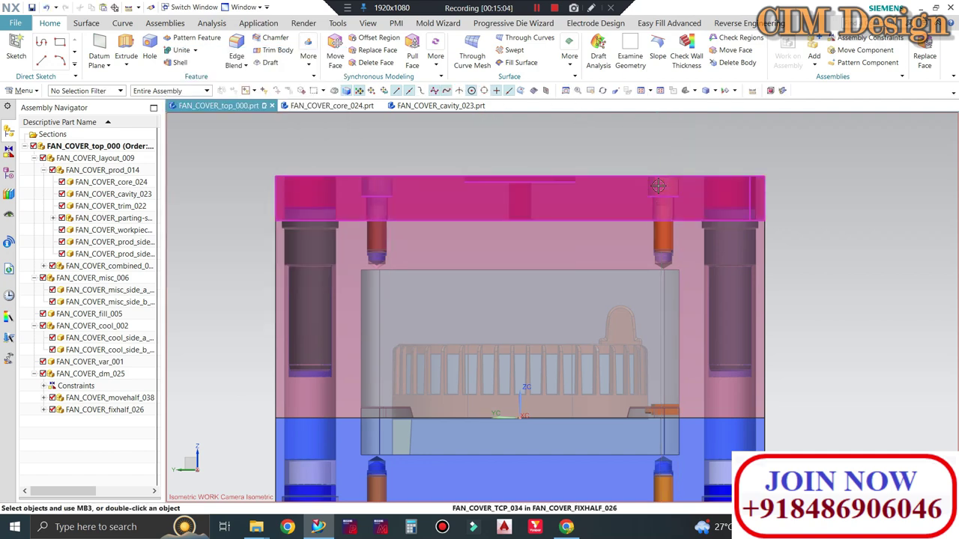
mouse_move(654, 184)
middle_mouse_down()
mouse_move(625, 216)
mouse_move(654, 231)
middle_mouse_up()
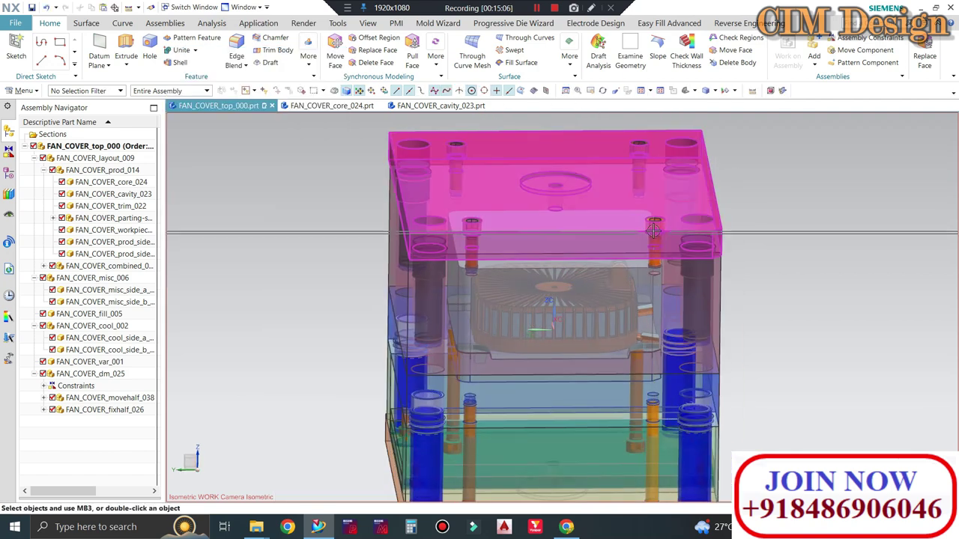
Make the top clamp plate the work part and copy its six hole faces 116 mm vertically.
key("F8")
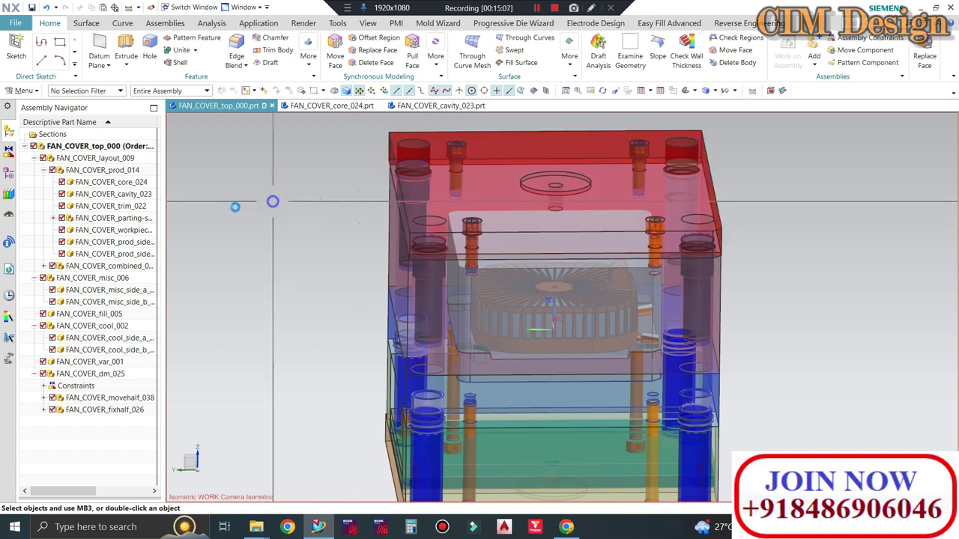
double_click(526, 194)
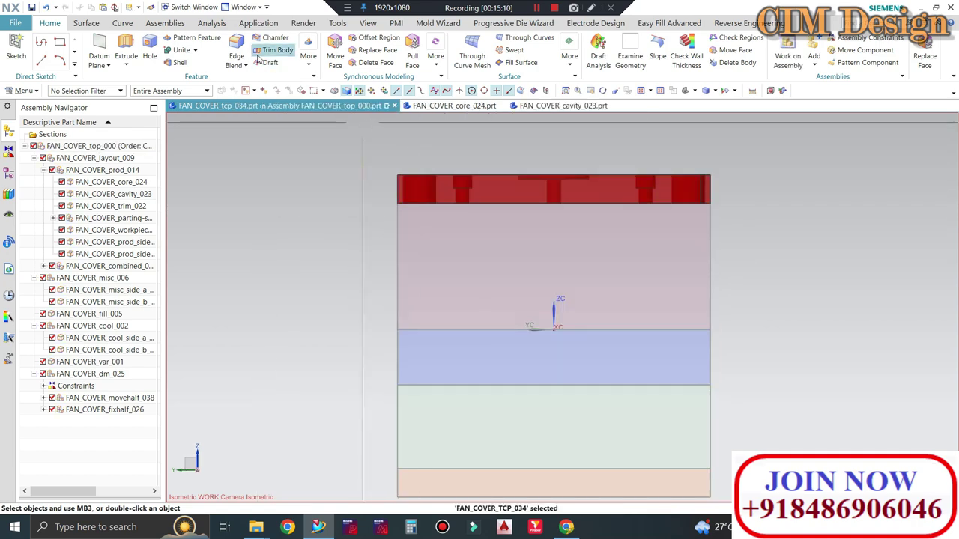
left_click(438, 63)
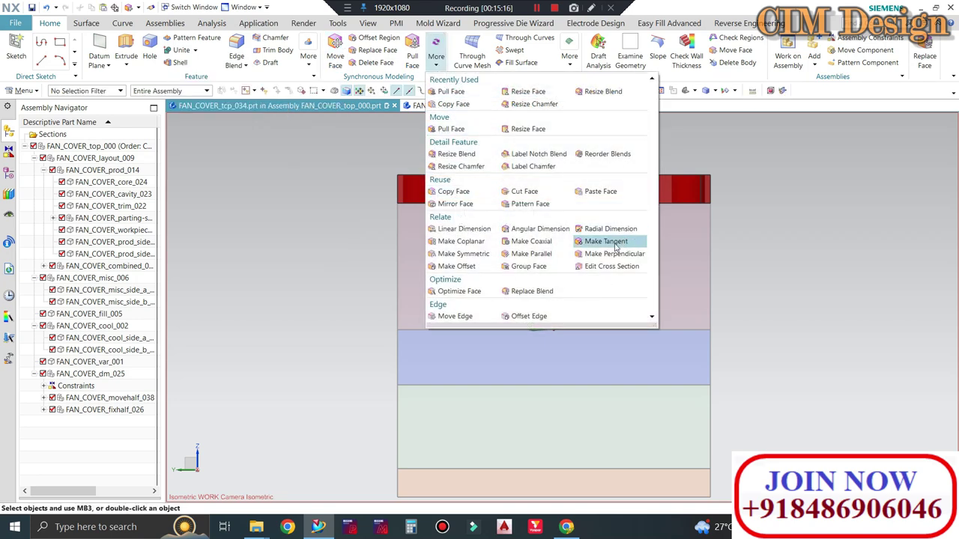
left_click(456, 106)
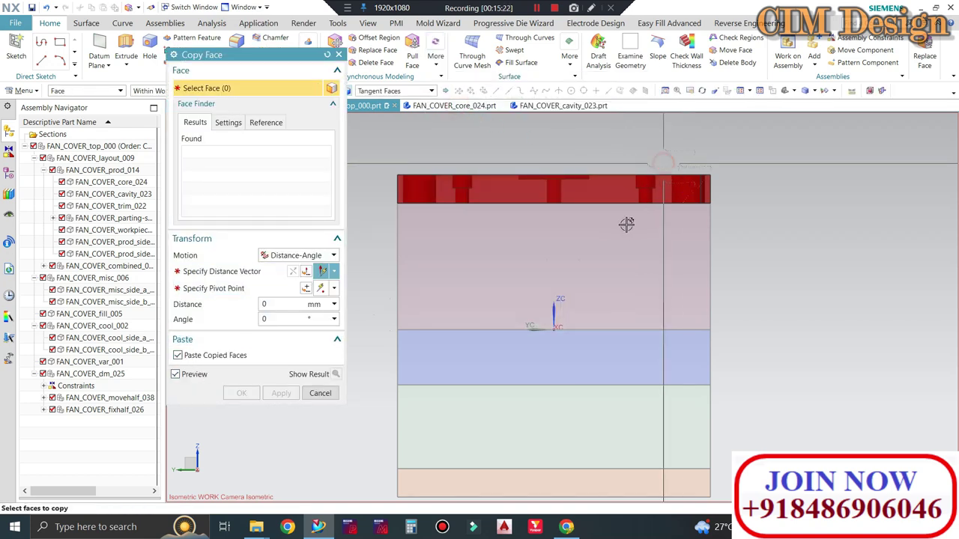
left_click(213, 272)
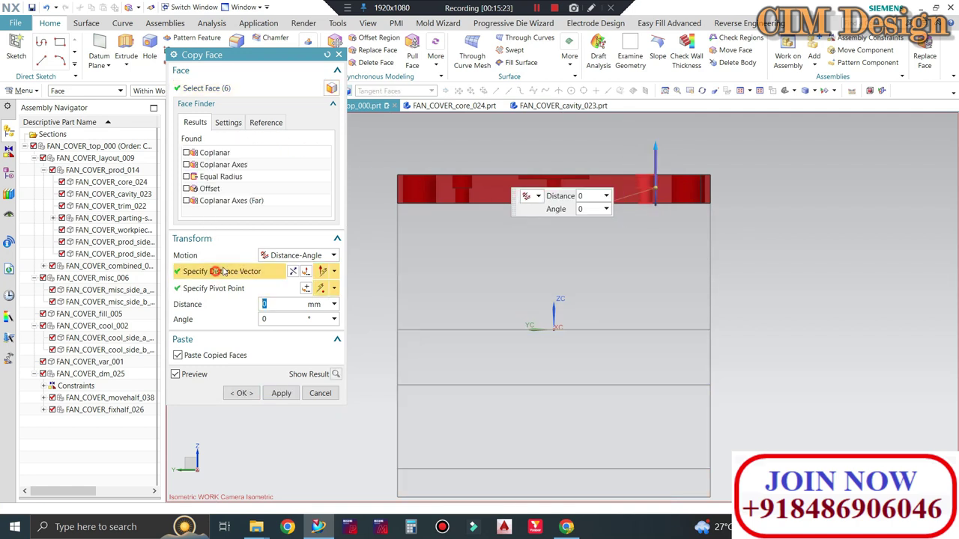
left_click(541, 295)
type("116")
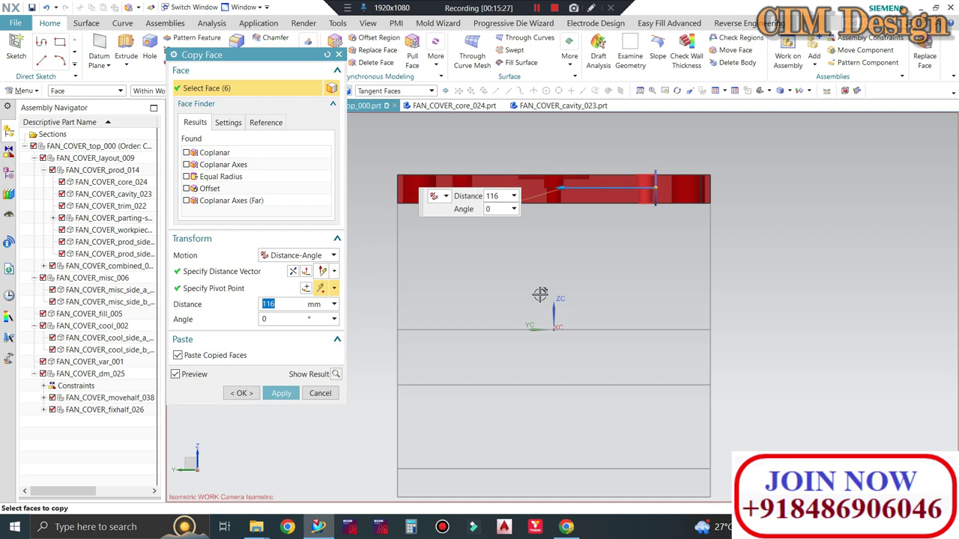
left_click(289, 394)
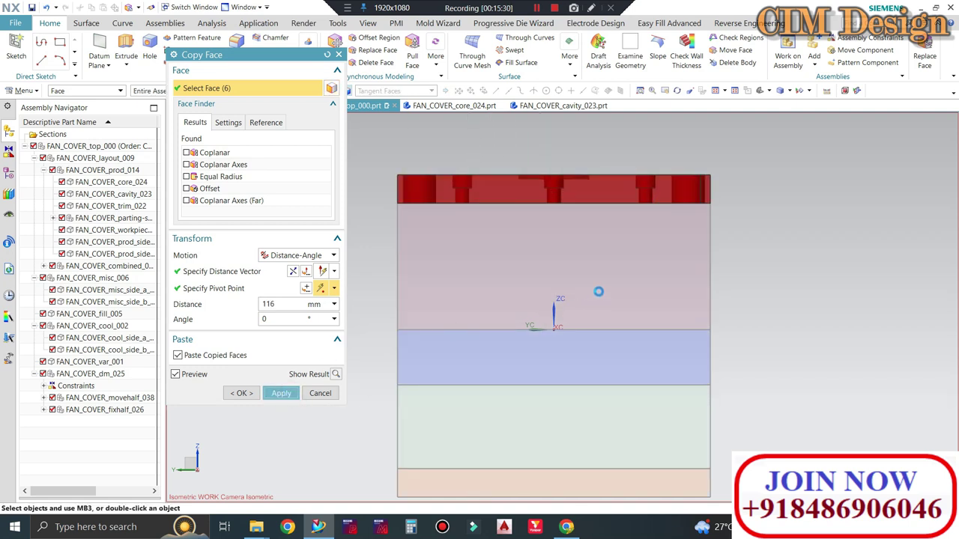
middle_click(600, 291)
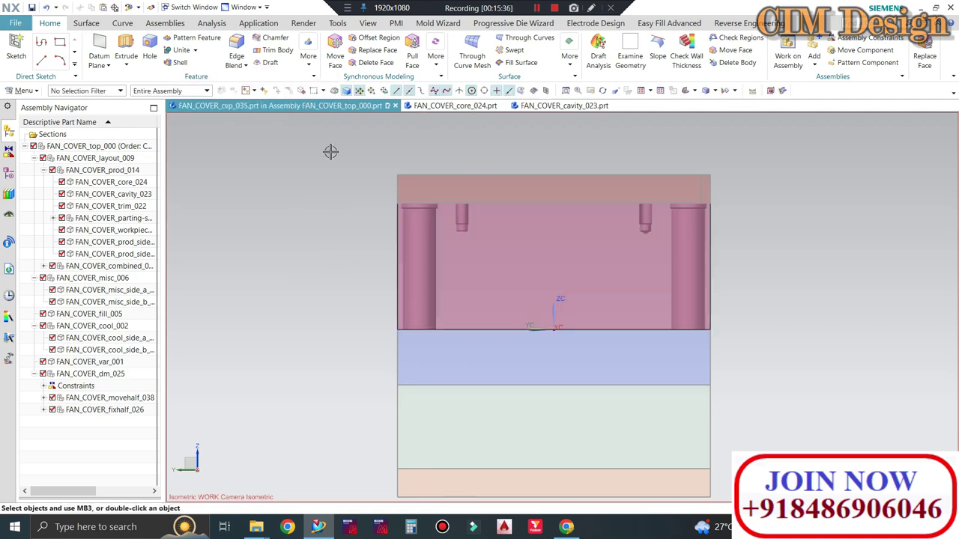
Copy the twelve pin-hole faces of the cvp_035 plate 116 mm, adding a middle pin hole.
left_click(434, 64)
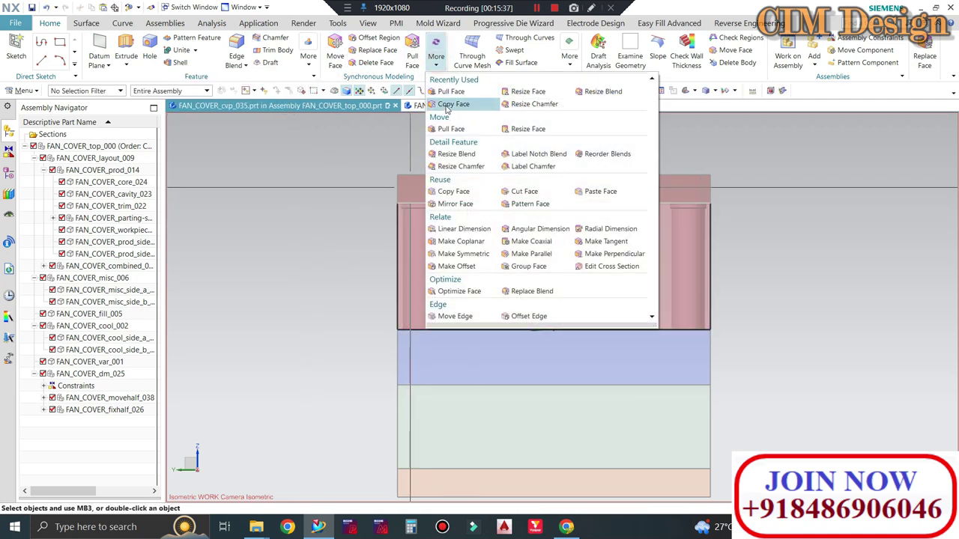
left_click(449, 105)
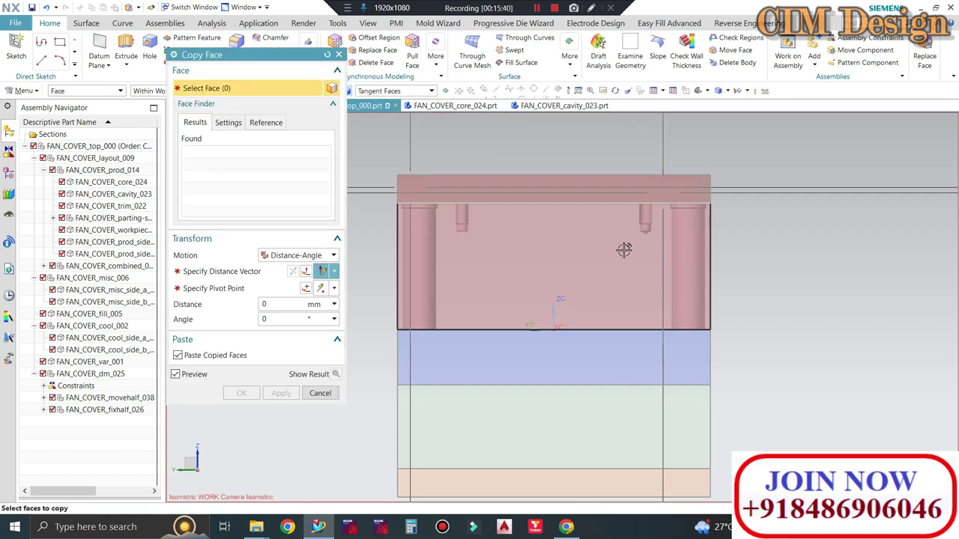
left_click(627, 250)
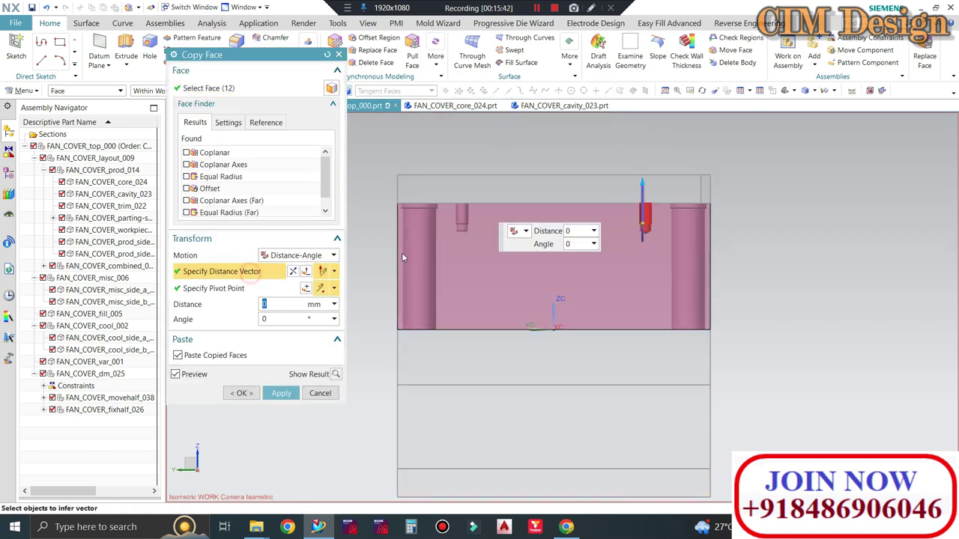
type("116")
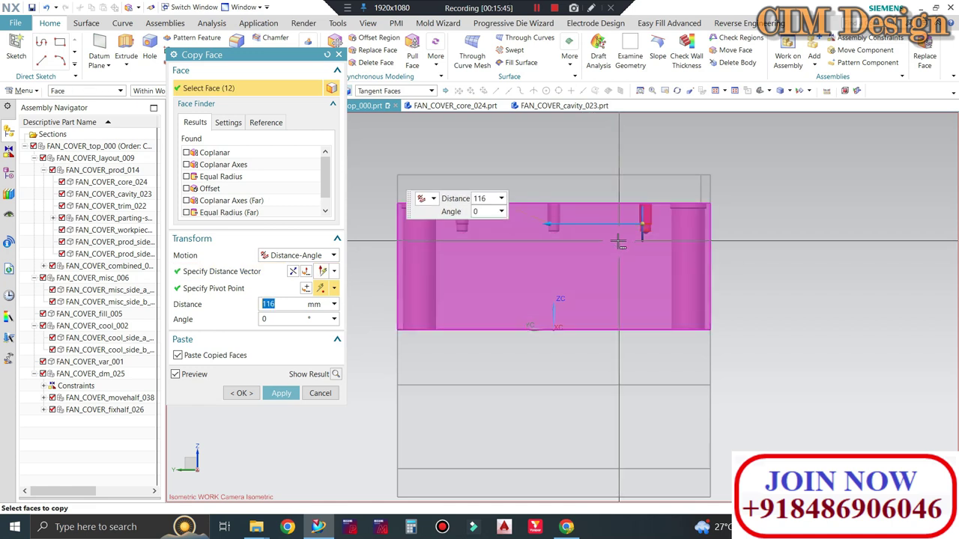
key("Return")
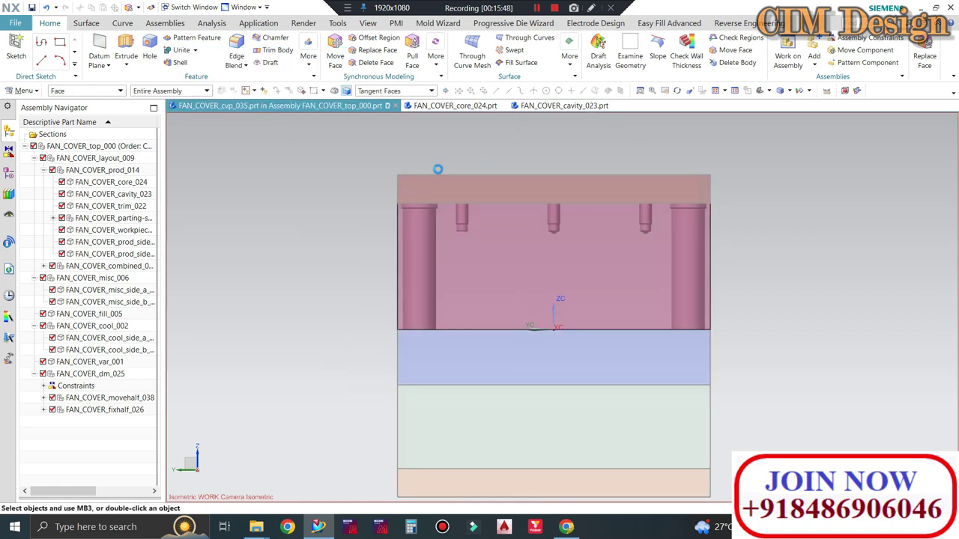
Make bcp_050 the work part and copy its six box-selected pin faces 116 mm to the left.
double_click(105, 145)
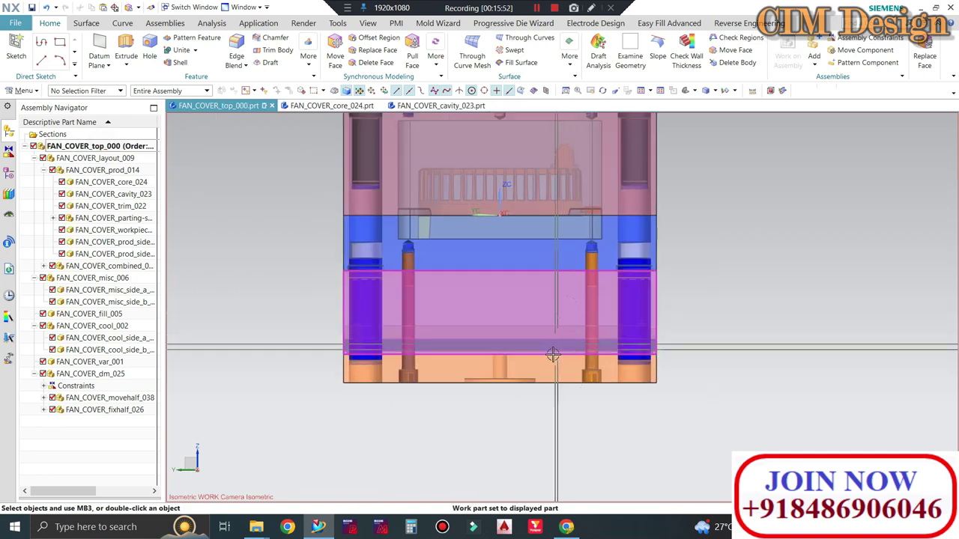
double_click(552, 349)
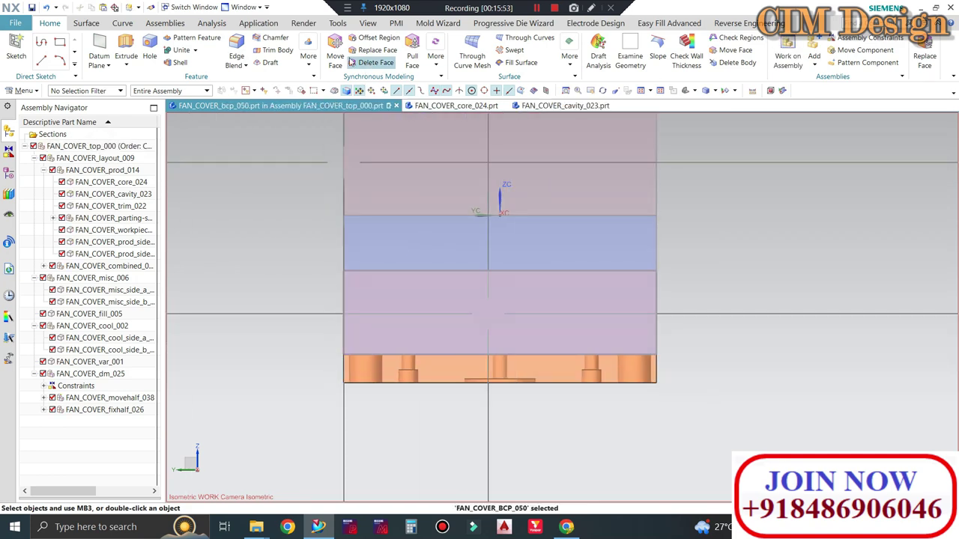
left_click(437, 63)
left_click(459, 105)
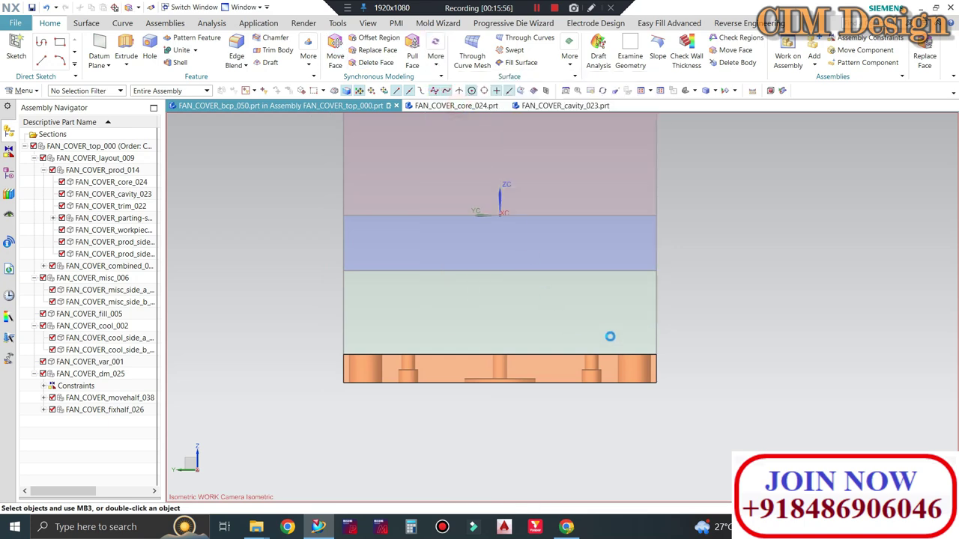
left_click_drag(608, 346, 567, 405)
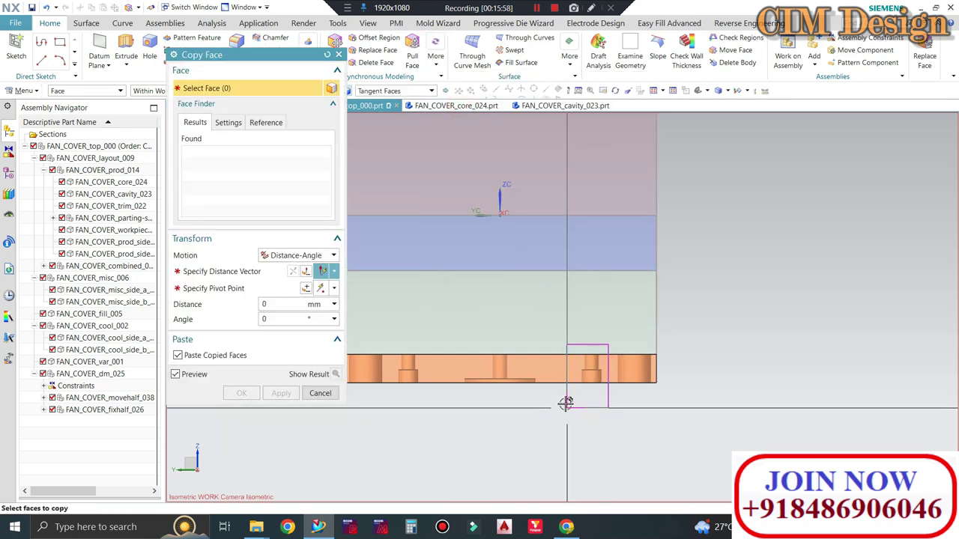
left_click(214, 271)
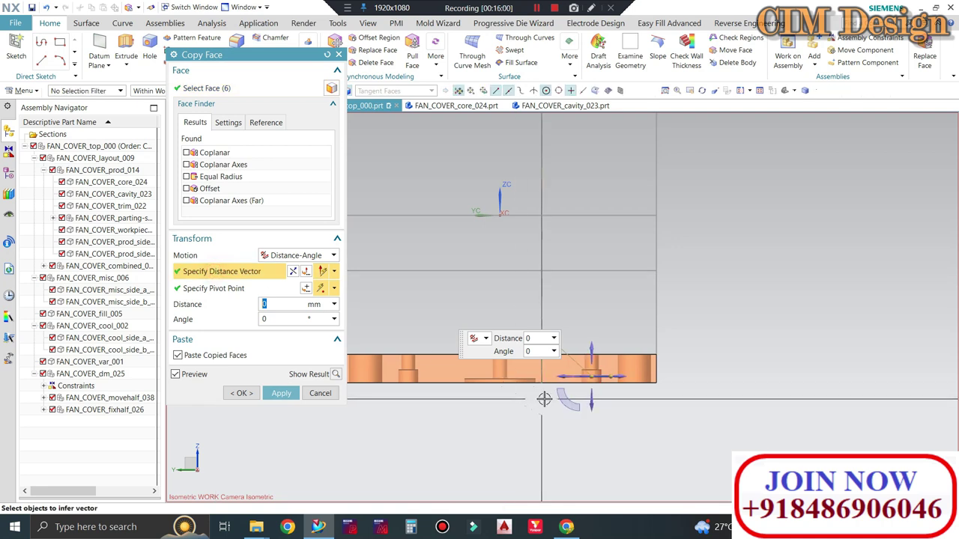
left_click(559, 374)
type("116")
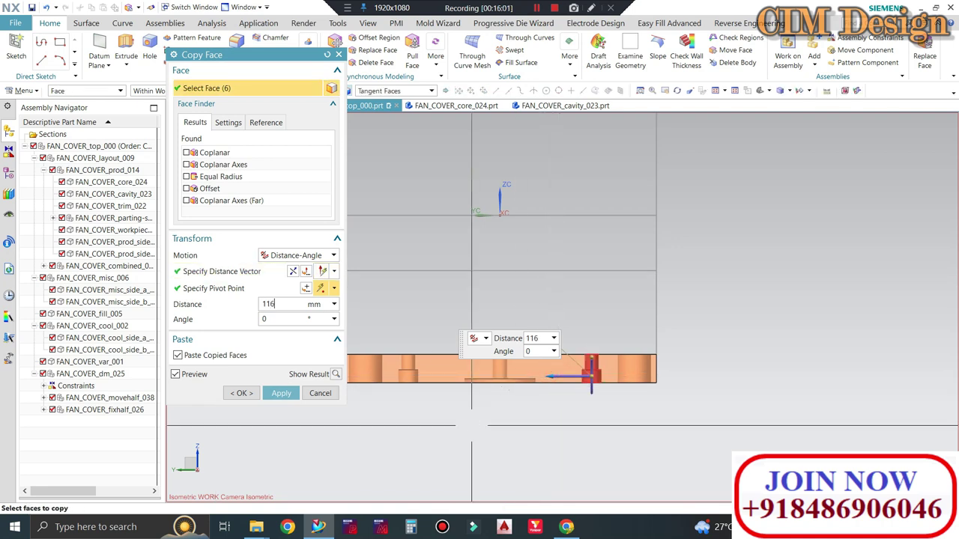
key("Return")
left_click(281, 393)
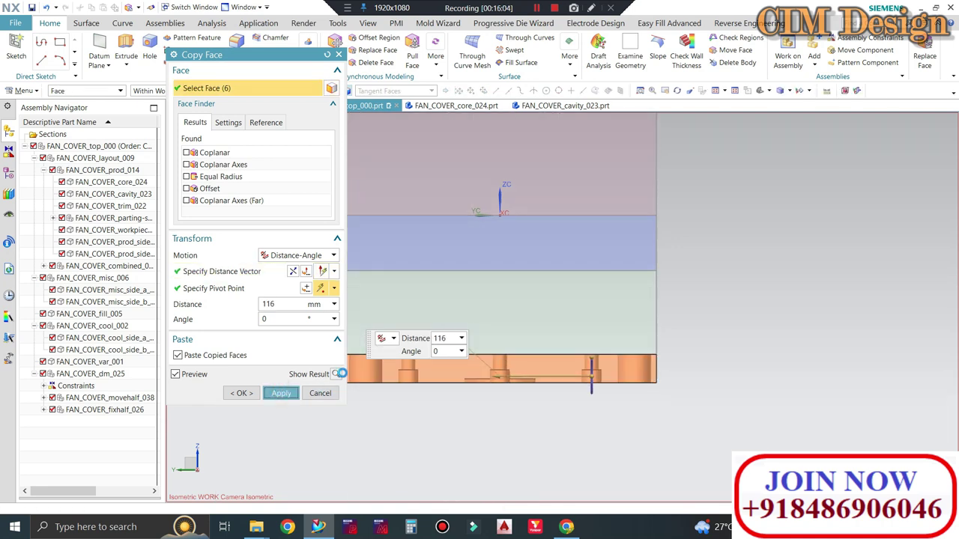
middle_click(411, 334)
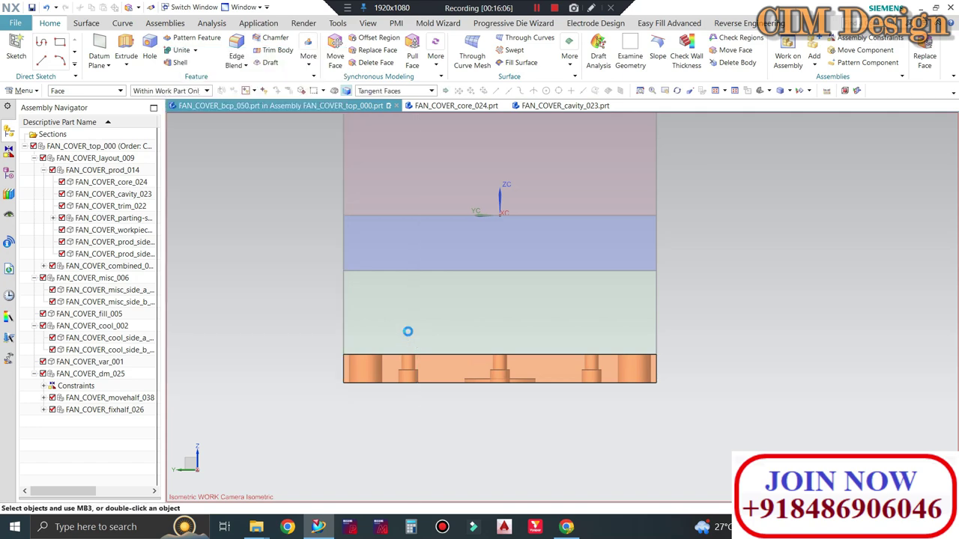
Try a leftward face copy on the spc_l_052 block, then cancel it.
double_click(389, 315)
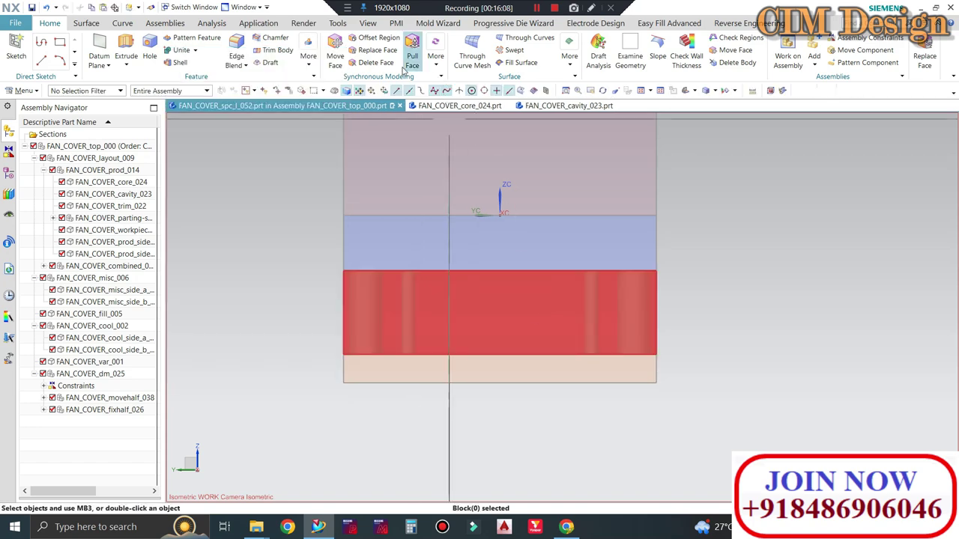
left_click(433, 66)
left_click(463, 106)
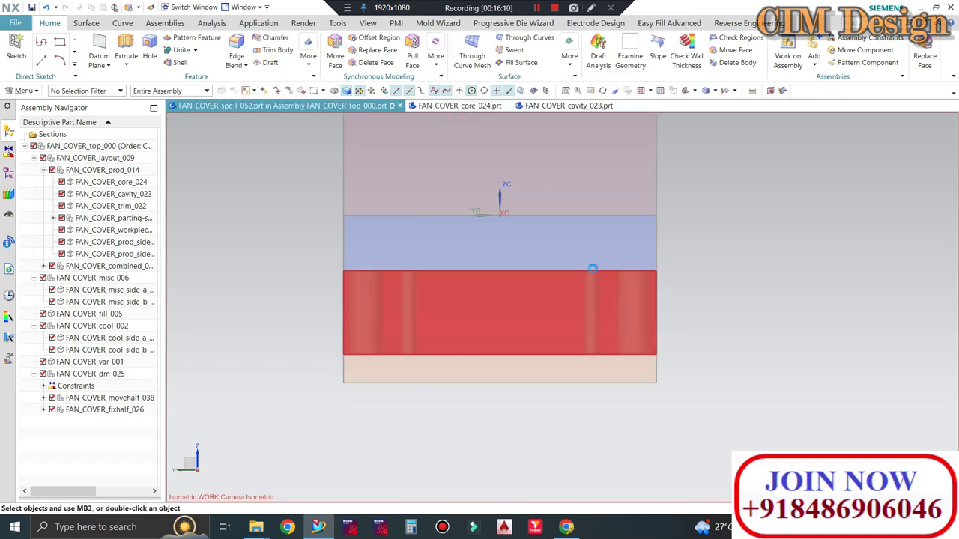
left_click(566, 367)
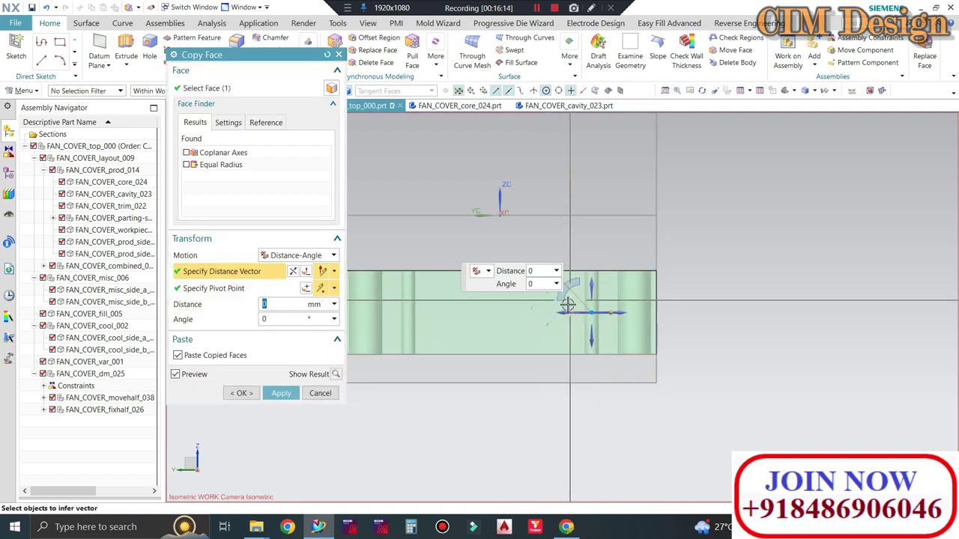
left_click(570, 326)
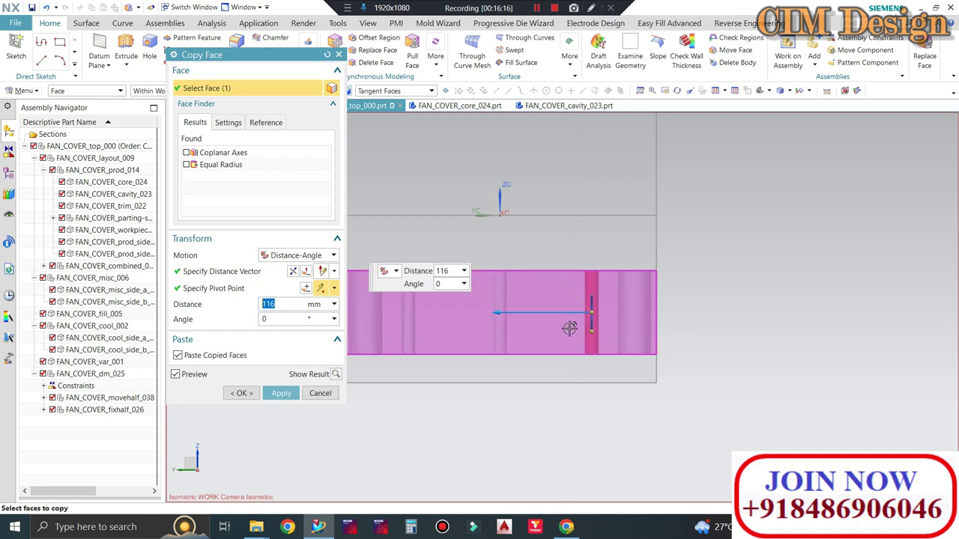
left_click(320, 393)
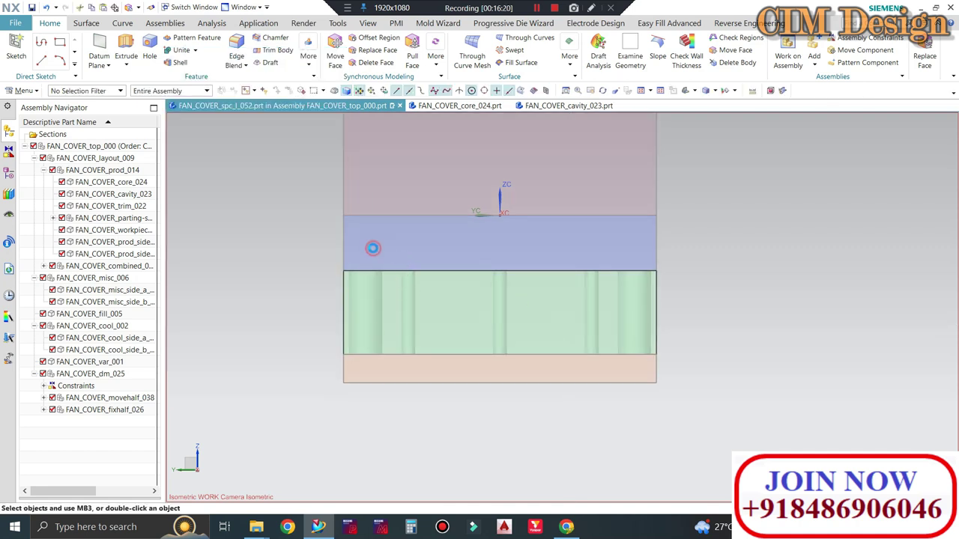
Make the blue crp_047 plate the work part and copy its twelve pin faces 116 mm.
double_click(372, 248)
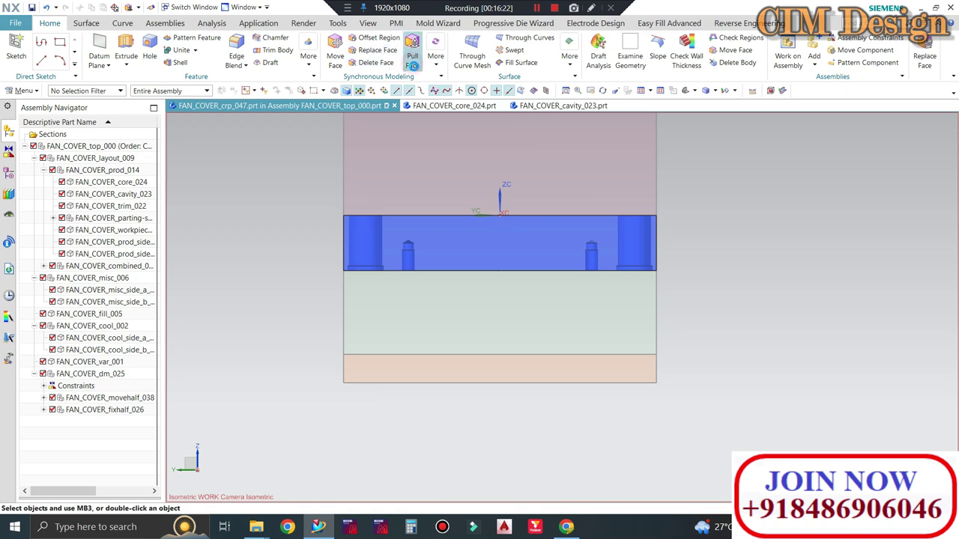
left_click(435, 56)
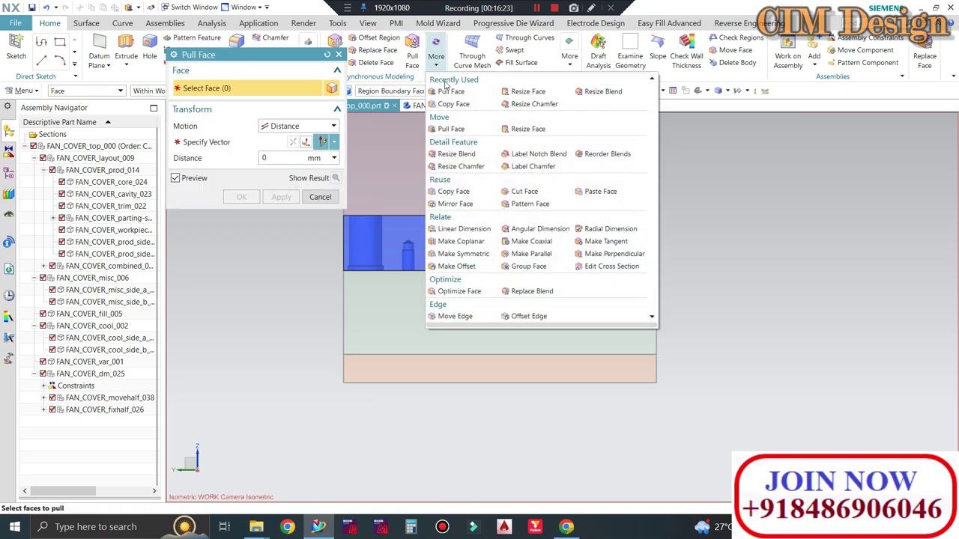
left_click(461, 105)
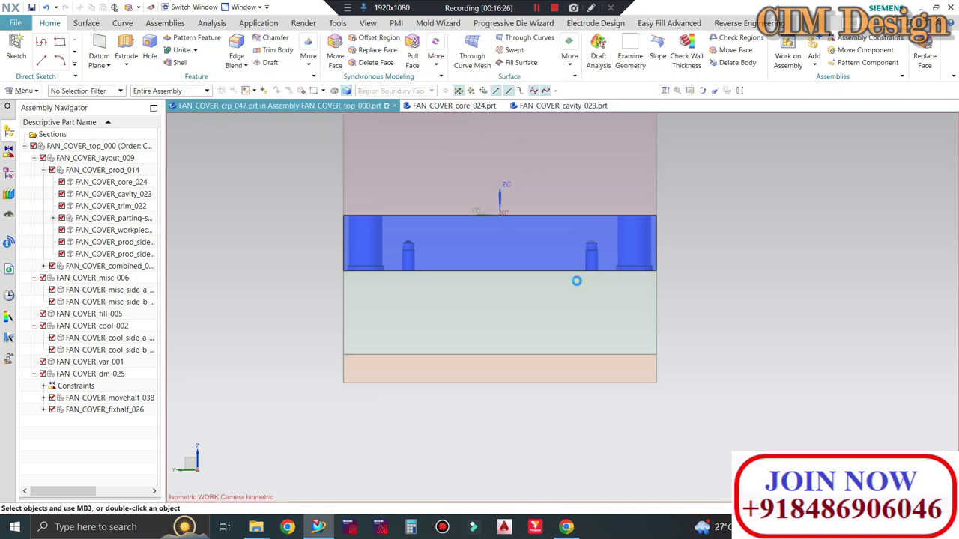
left_click_drag(558, 287, 560, 284)
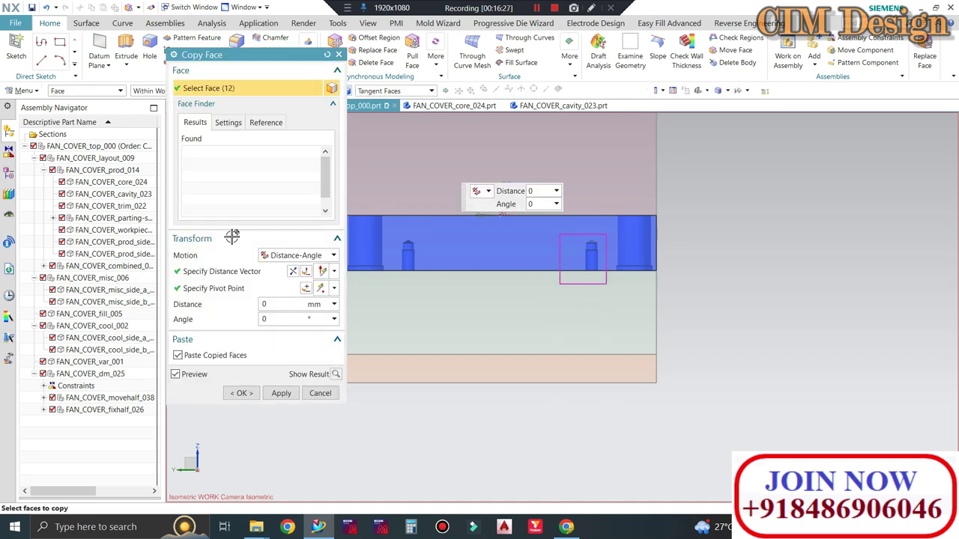
left_click(562, 275)
type("116")
key("Return")
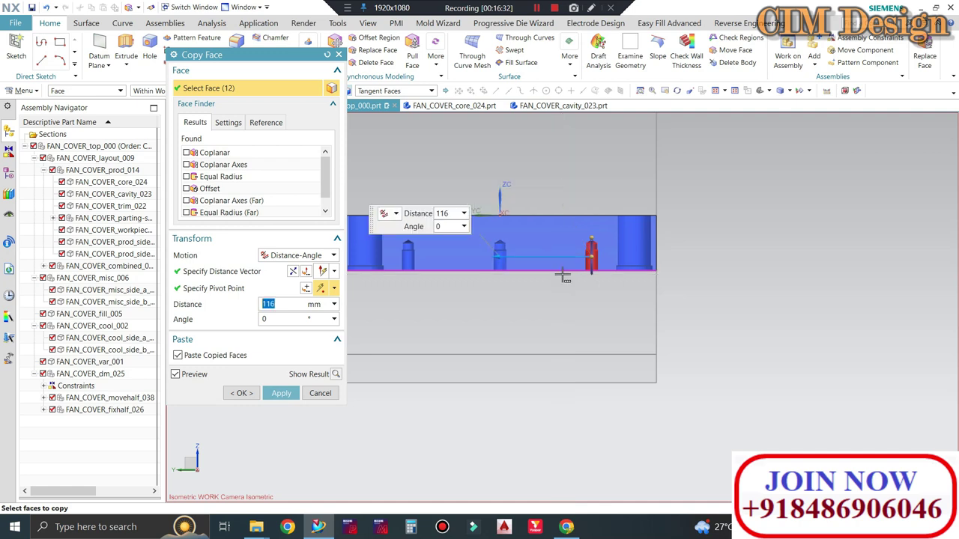
middle_click(679, 302)
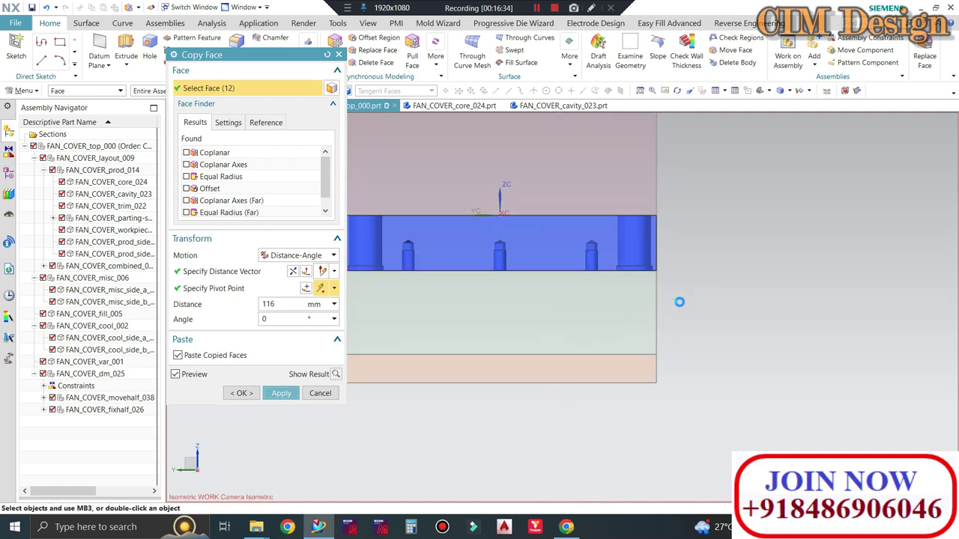
middle_click(445, 313)
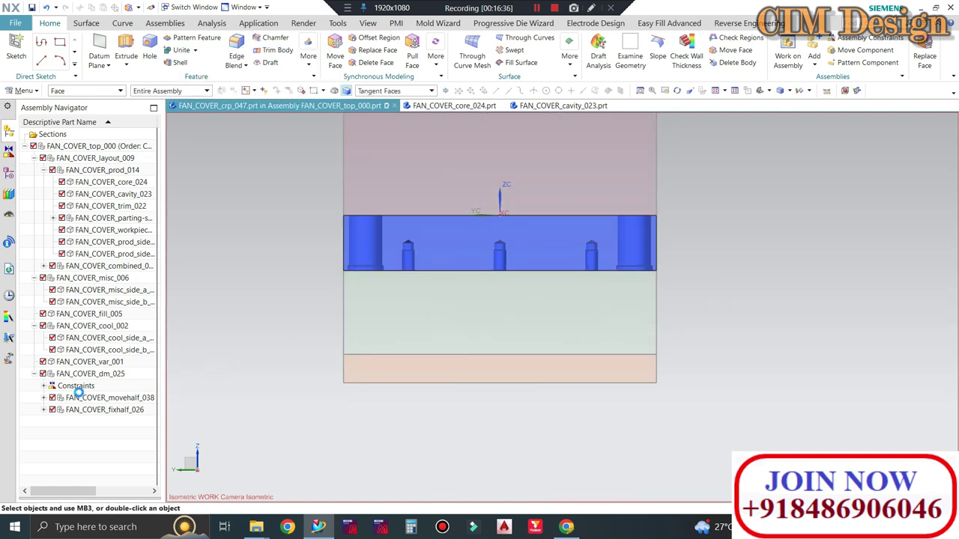
Return to the top assembly and fit the whole mold in an isometric view.
double_click(81, 146)
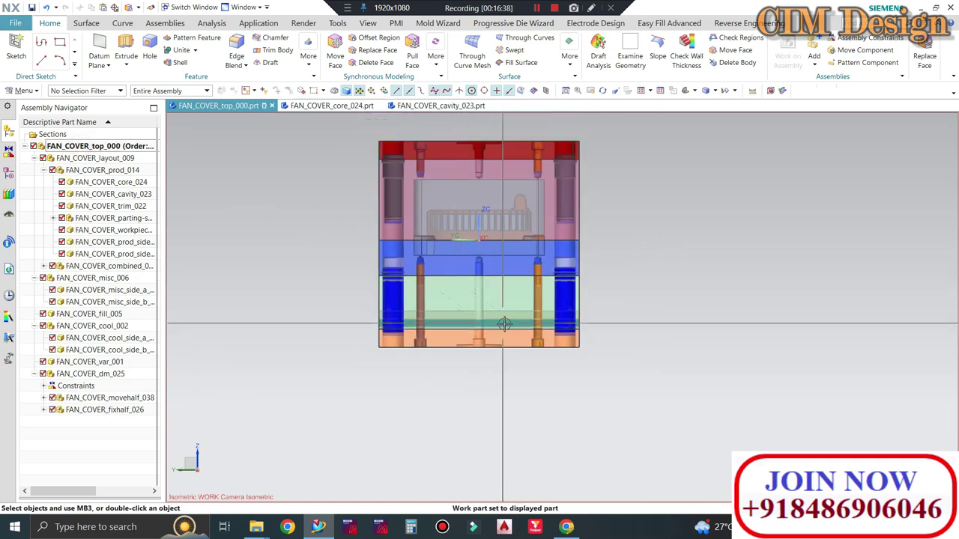
middle_click_drag(449, 300, 499, 297)
scroll(452, 292, "up", 2)
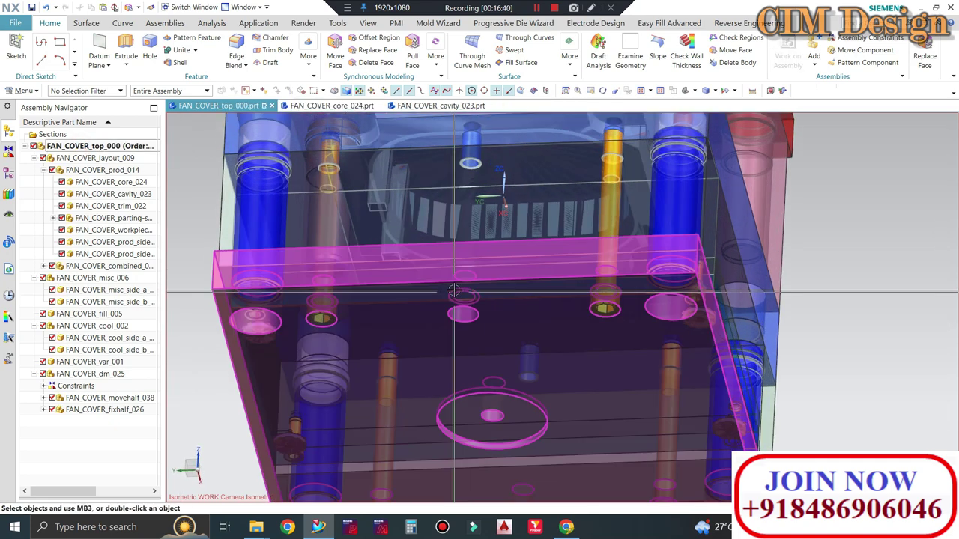
scroll(452, 292, "down", 4)
mouse_move(452, 292)
middle_mouse_down()
mouse_move(559, 308)
mouse_move(594, 185)
middle_mouse_up()
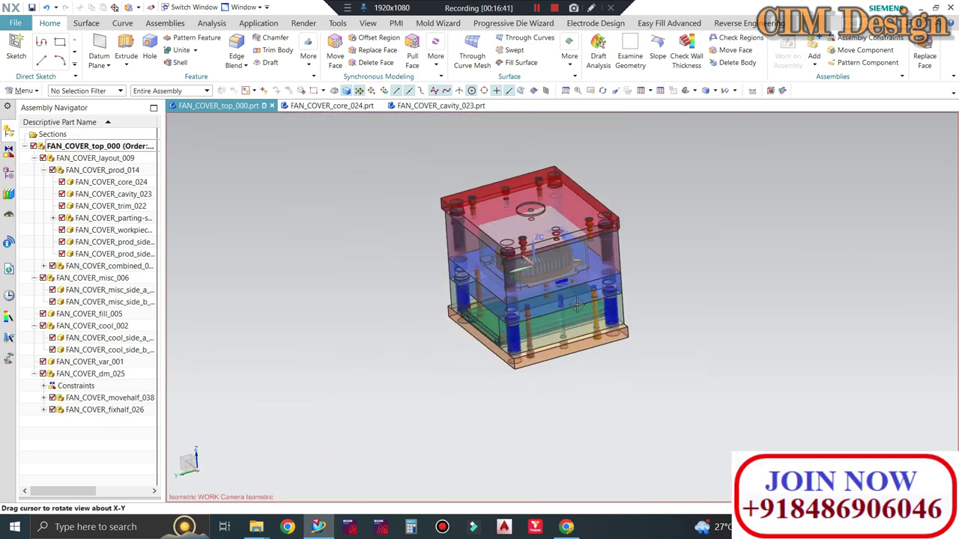
scroll(594, 185, "up", 2)
scroll(594, 185, "up", 3)
double_click(594, 185)
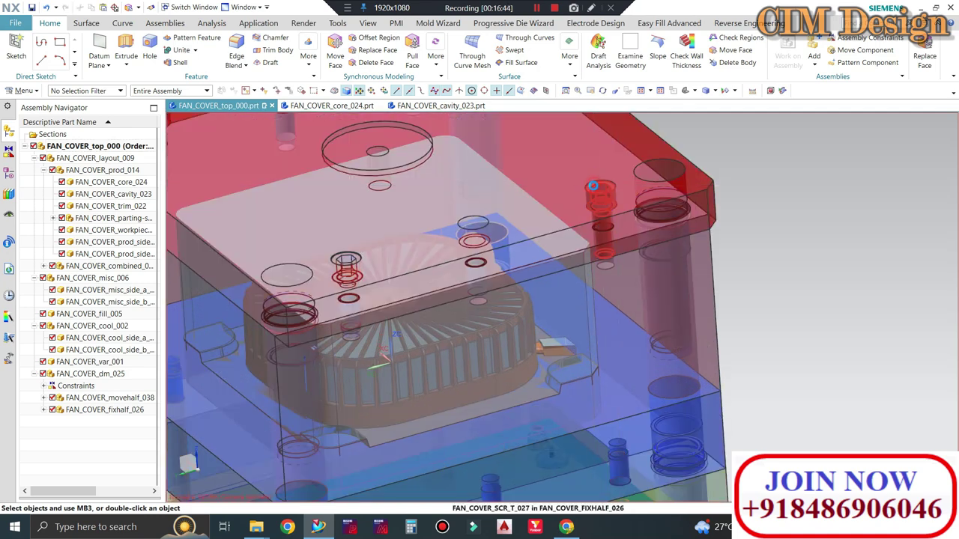
key("End")
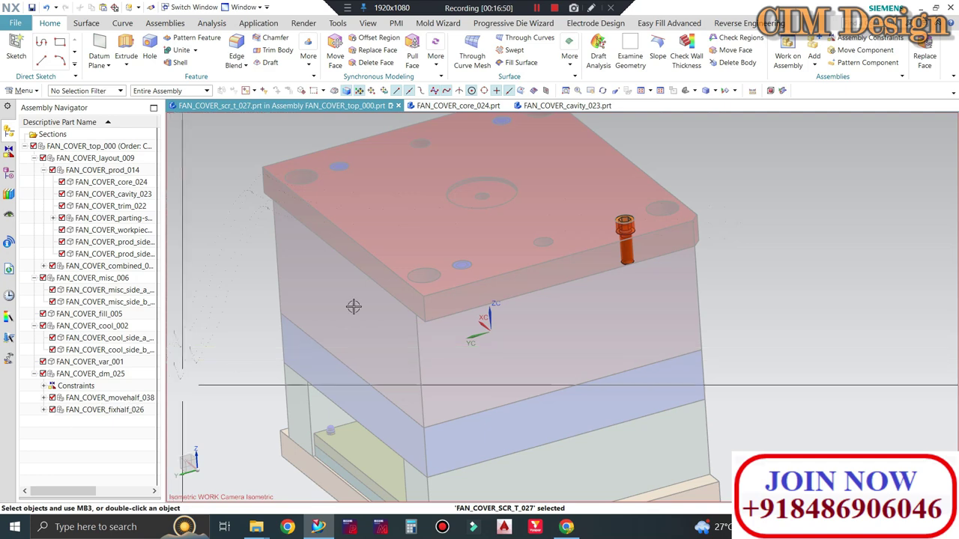
key("ctrl+f")
Expand the moving and fixed halves in the Assembly Navigator and highlight the four FAN_COVER_scr_t_027 screws.
left_click(43, 398)
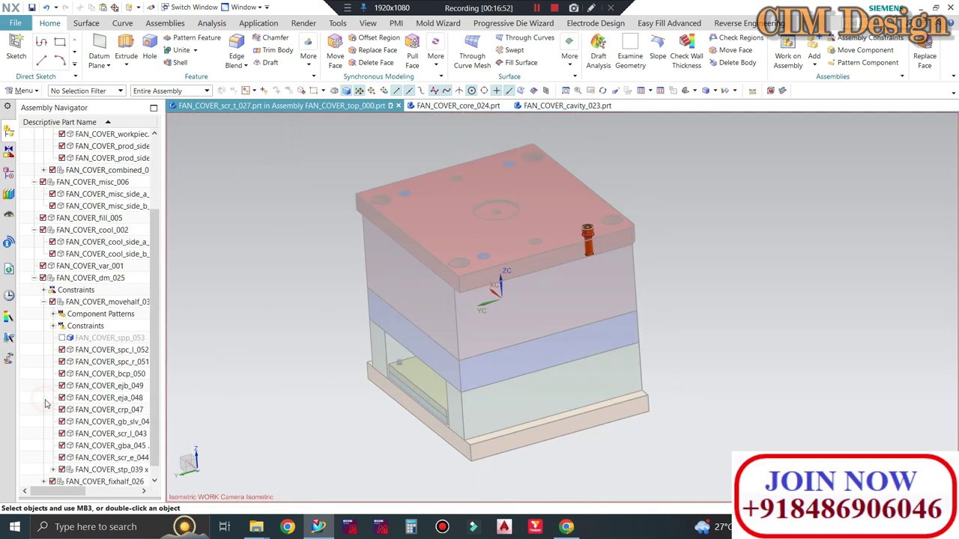
scroll(539, 285, "down", 3)
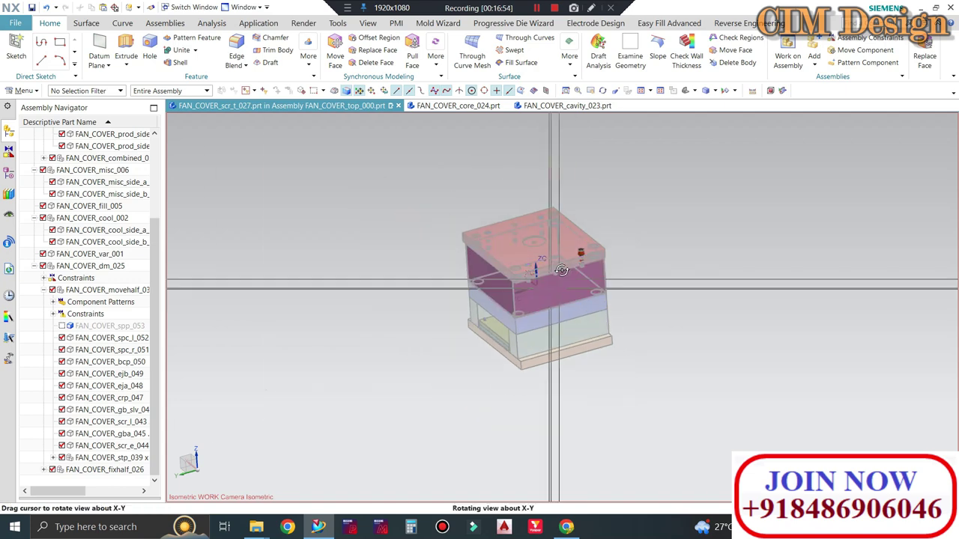
mouse_move(547, 289)
middle_mouse_down()
mouse_move(559, 280)
mouse_move(574, 302)
middle_mouse_up()
scroll(574, 302, "up", 3)
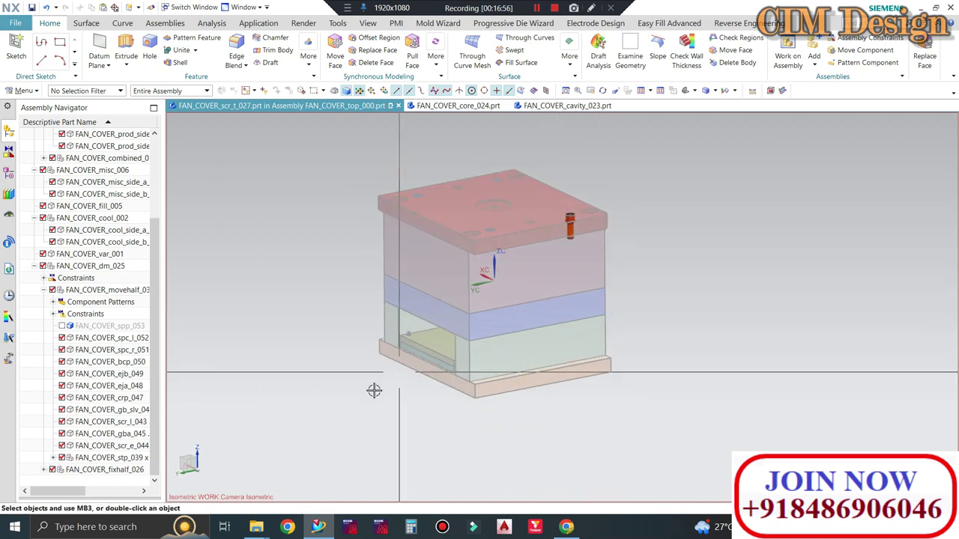
left_click(42, 469)
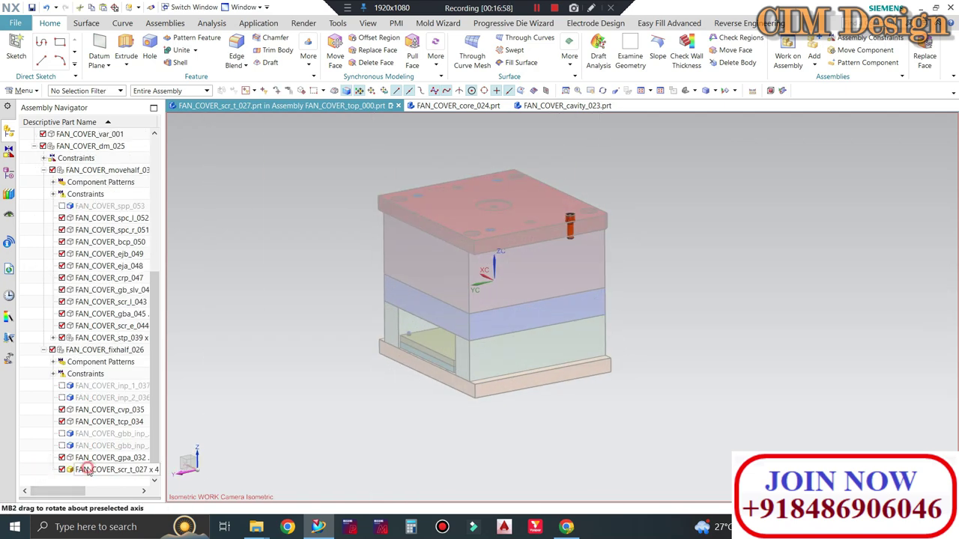
left_click(87, 470)
left_click(310, 203)
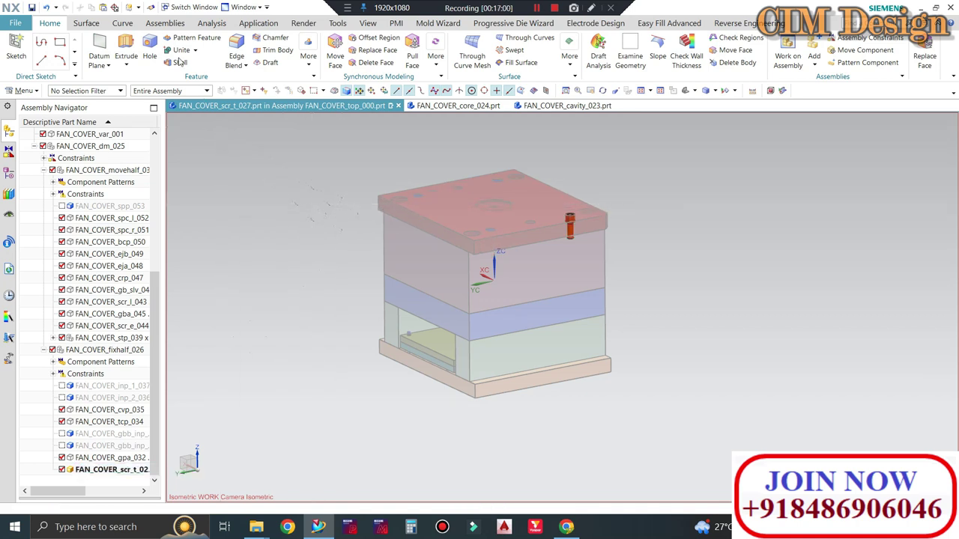
left_click(165, 23)
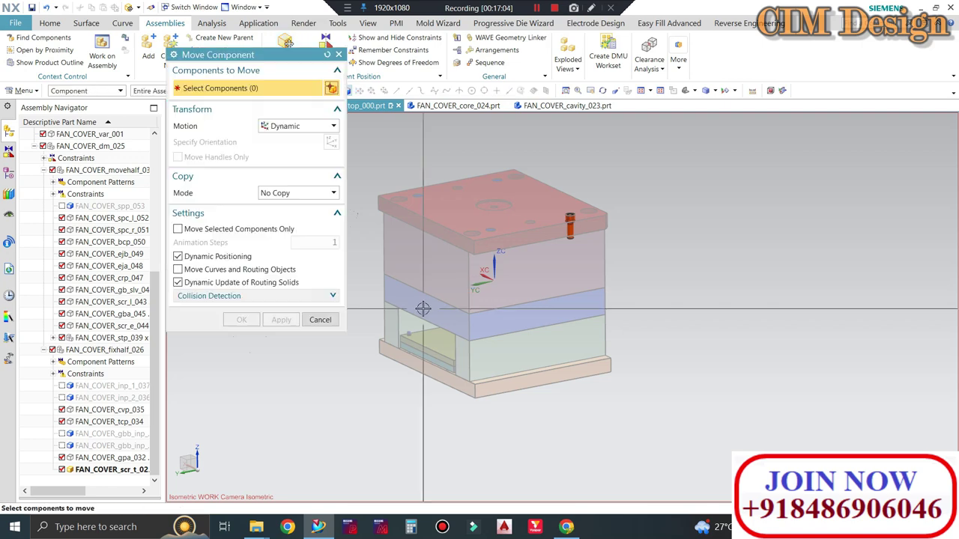
Try Move Component in Copy mode on a screw, then cancel it.
left_click(278, 193)
left_click(268, 216)
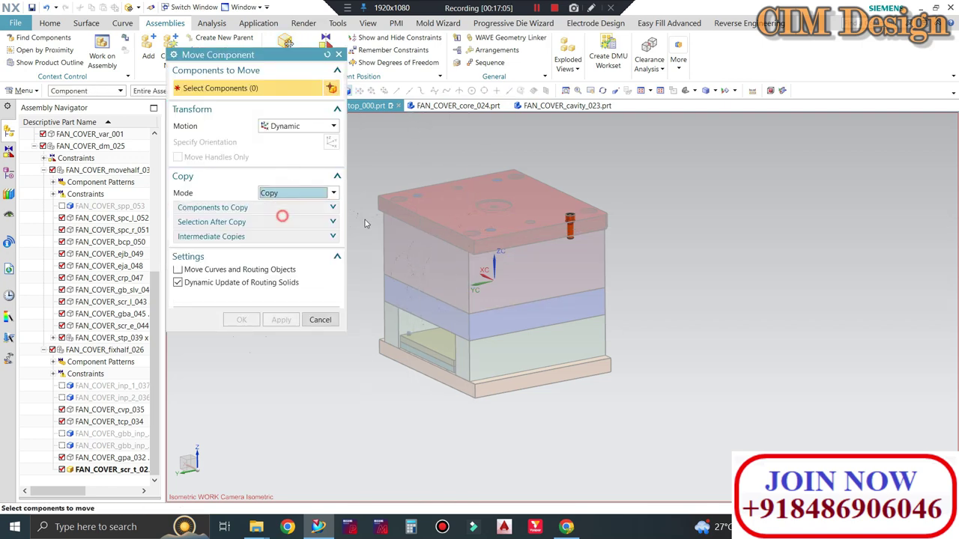
scroll(552, 214, "up", 3)
scroll(552, 214, "up", 3)
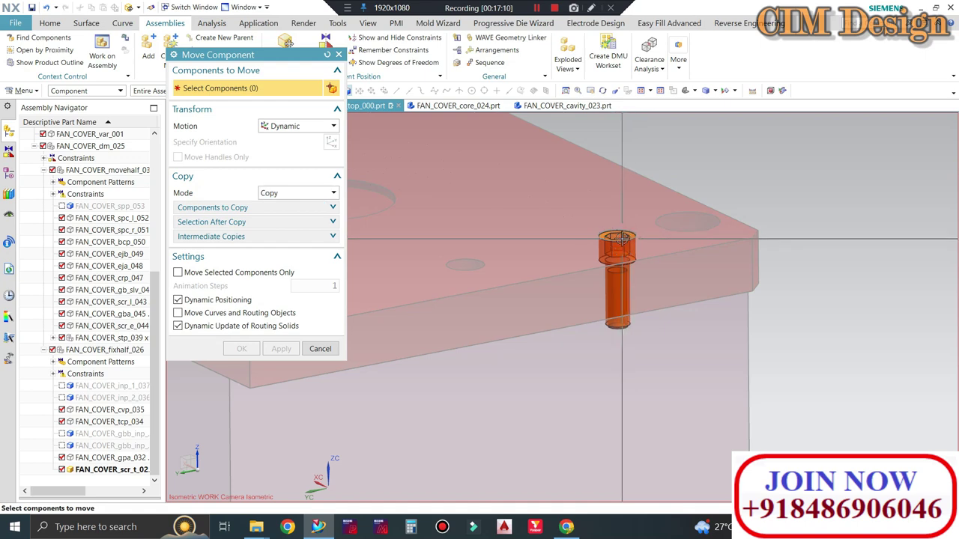
scroll(621, 238, "up", 1)
scroll(621, 238, "up", 1)
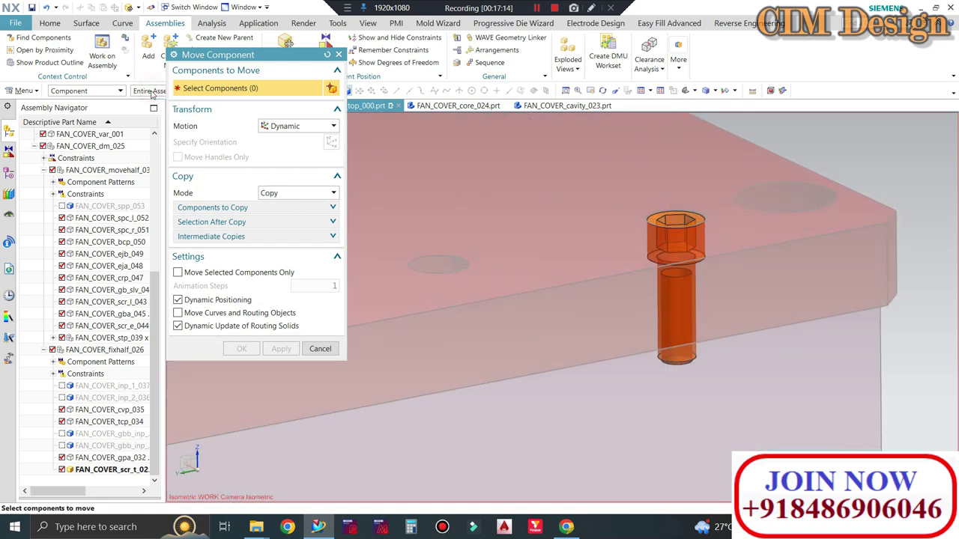
scroll(675, 192, "down", 2)
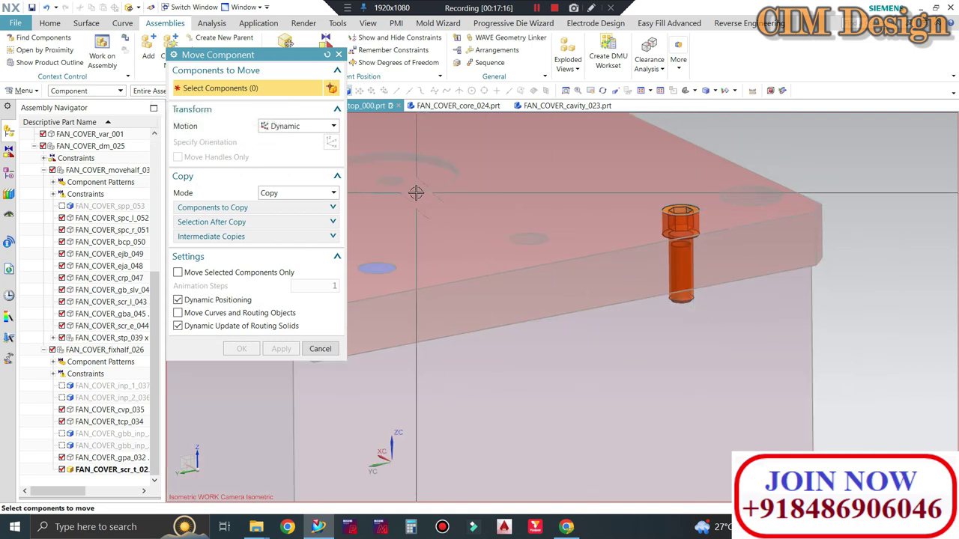
key("Escape")
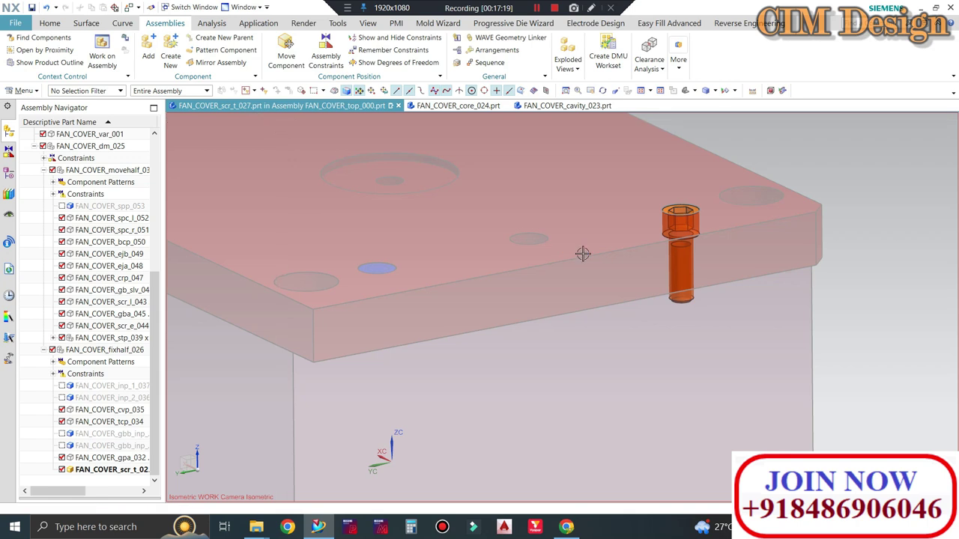
Try Move Object on the two pins, then cancel and view the whole mould.
key("ctrl+t")
left_click(686, 211)
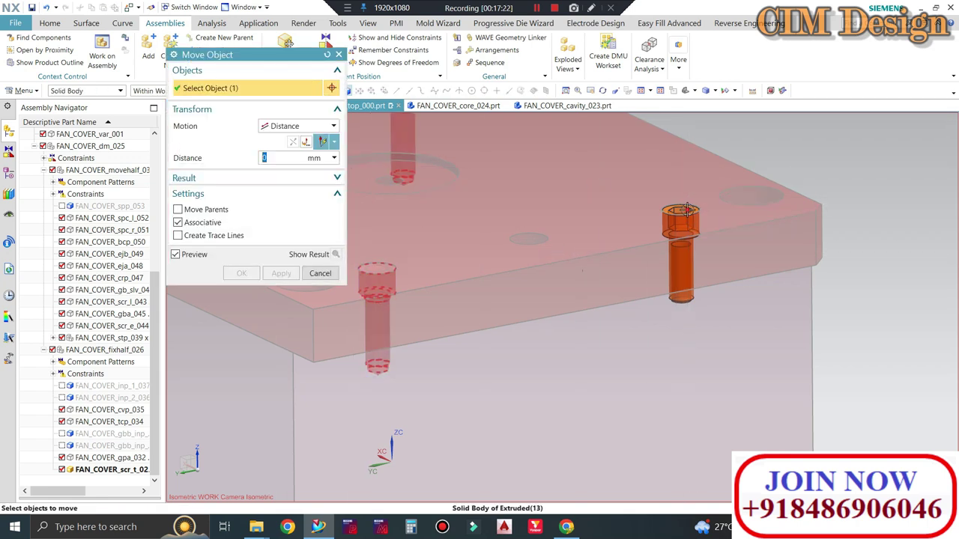
left_click(377, 285)
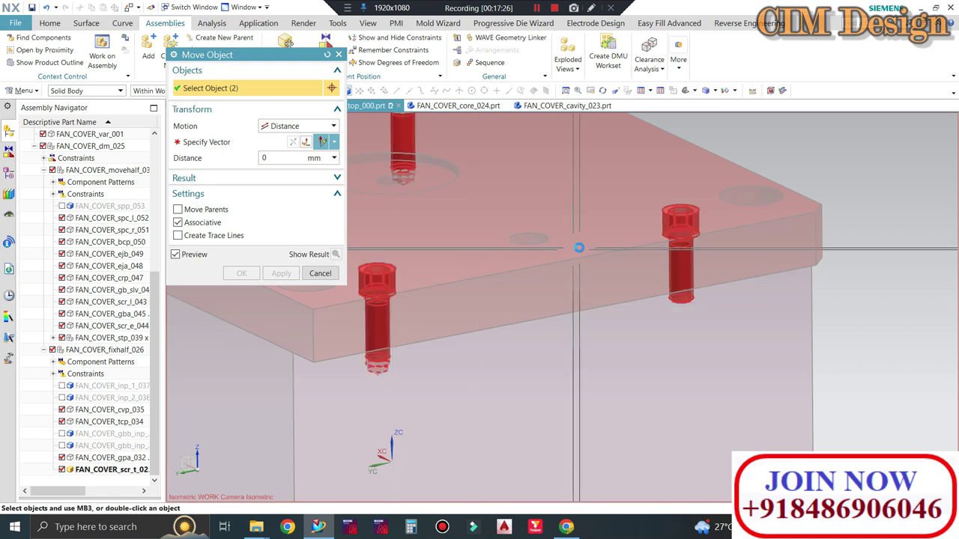
key("Escape")
scroll(577, 238, "down", 3)
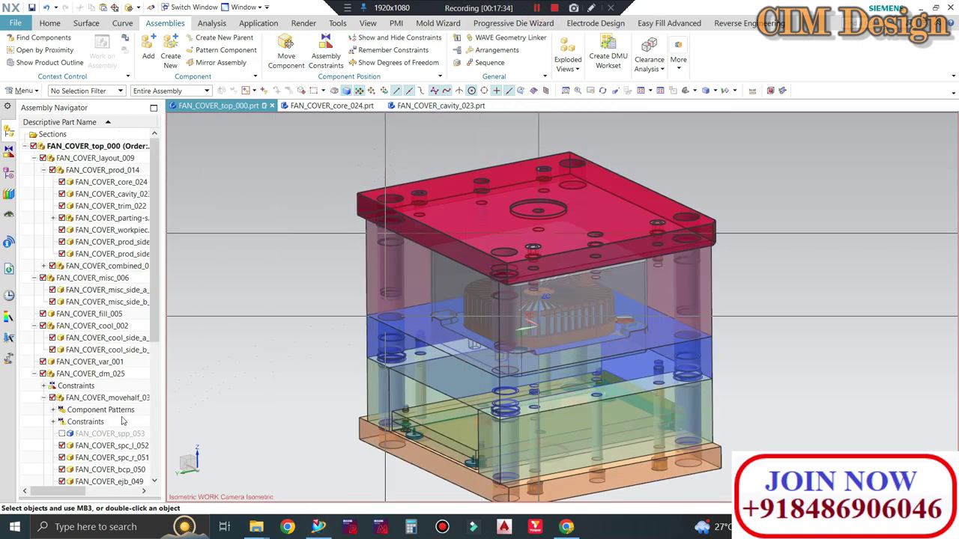
Select the four scr_t_027 screws, then make FAN_COVER_fixhalf_026 the work part.
scroll(122, 421, "down", 4)
scroll(122, 409, "down", 2)
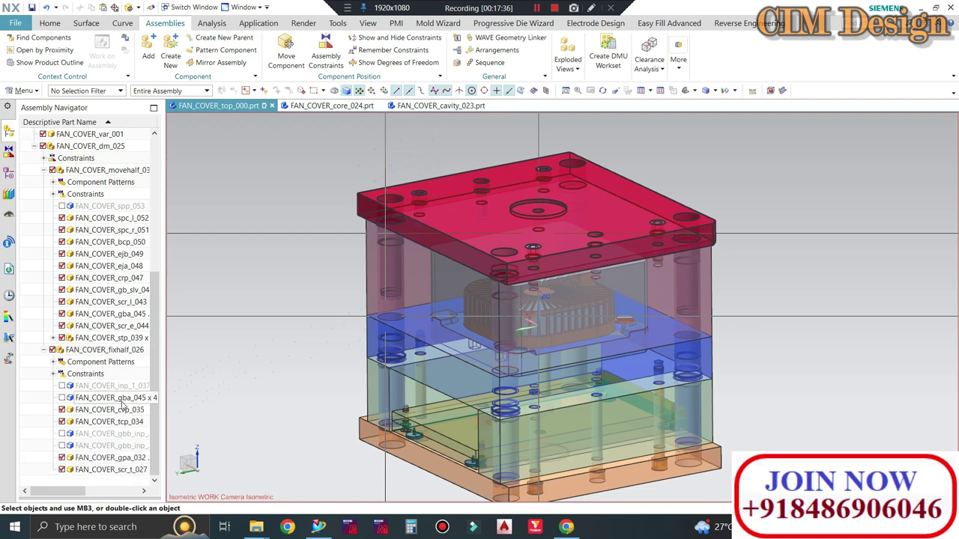
left_click(109, 472)
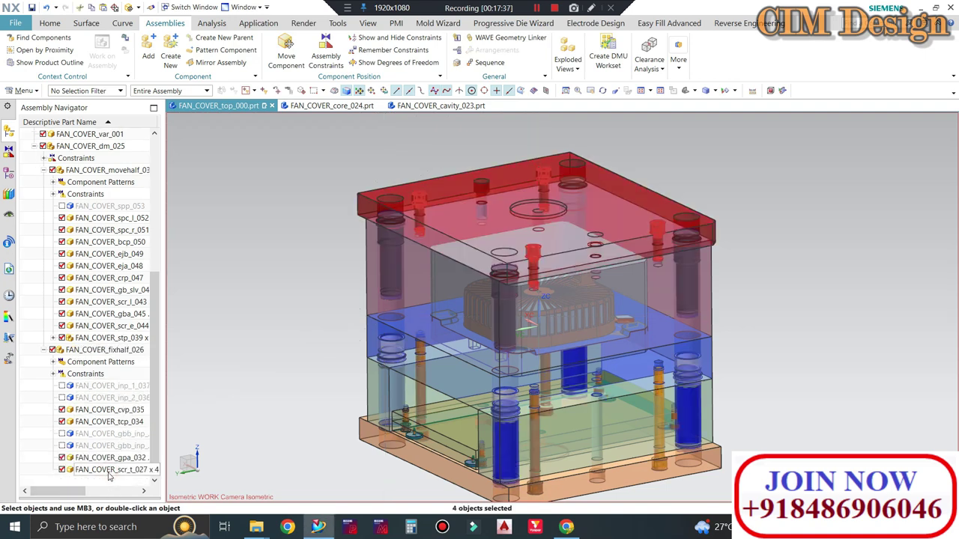
double_click(71, 350)
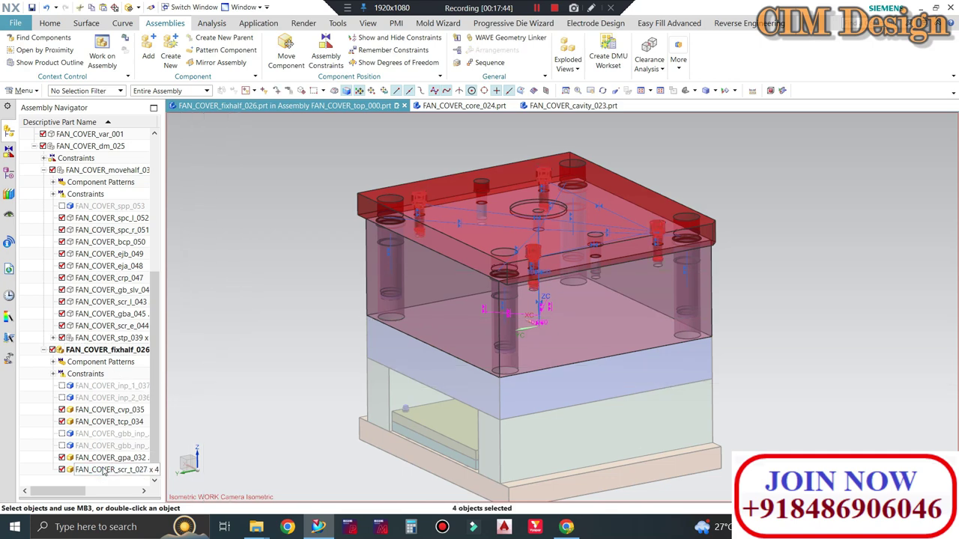
left_click(659, 222)
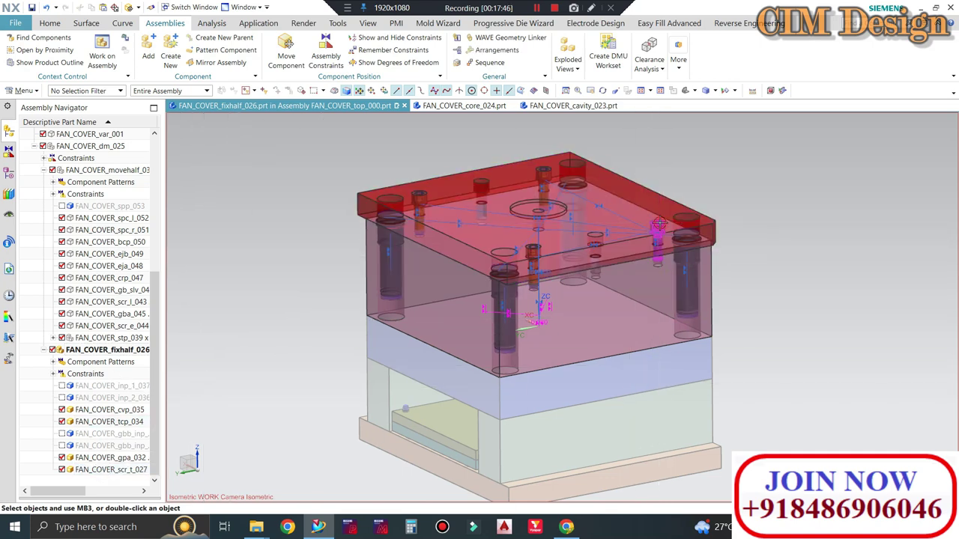
double_click(91, 470)
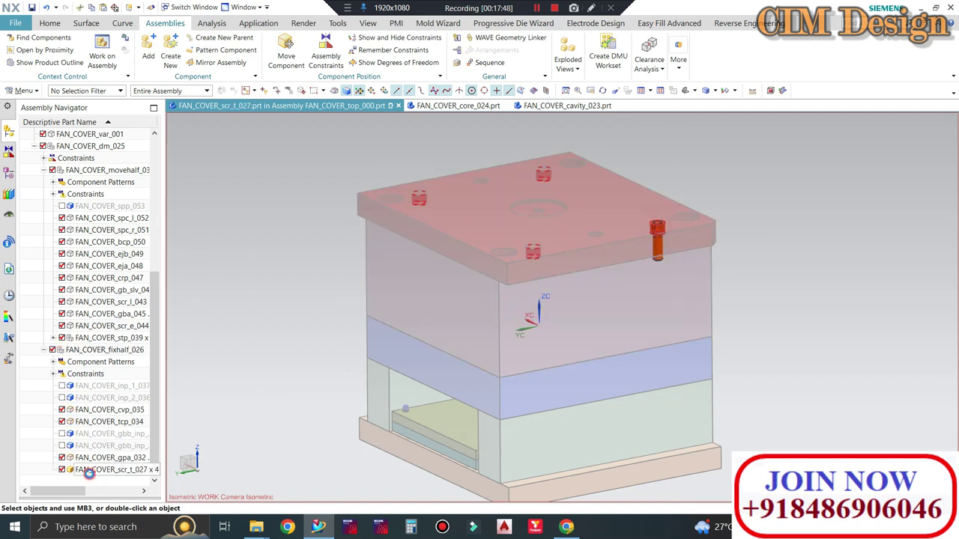
key("Escape")
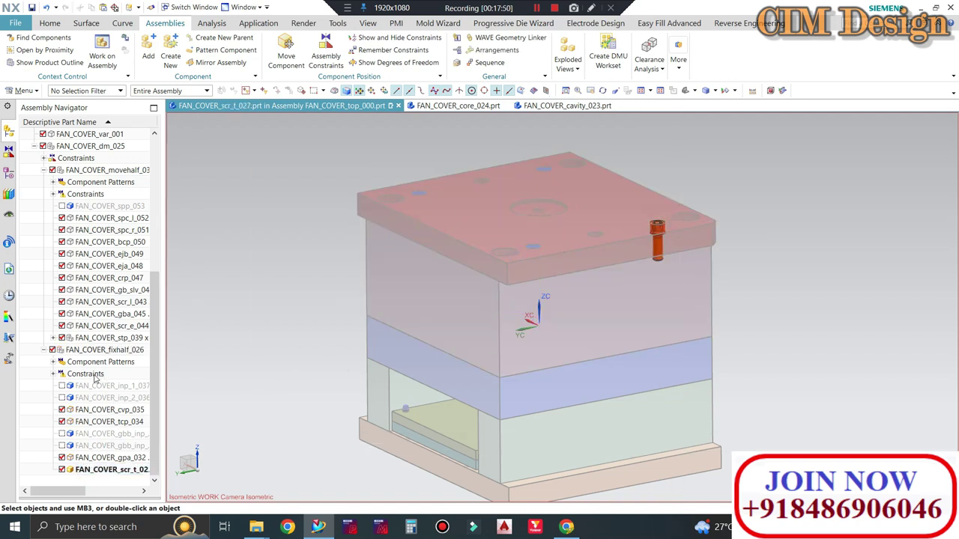
left_click(102, 355)
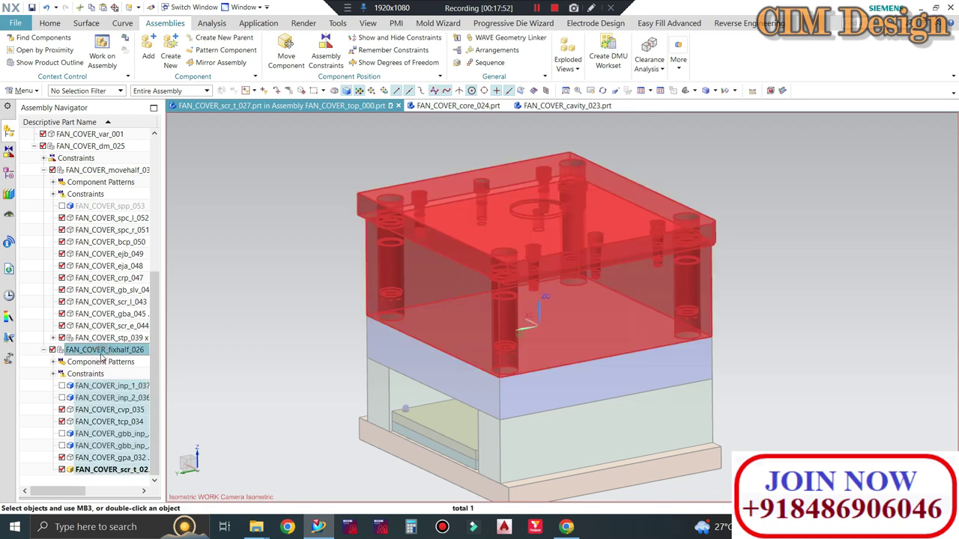
double_click(102, 356)
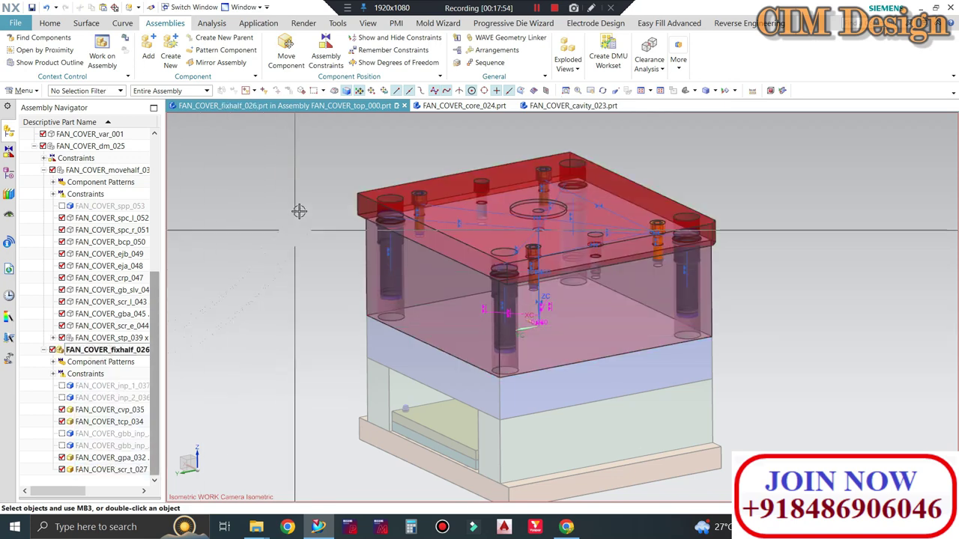
left_click(288, 47)
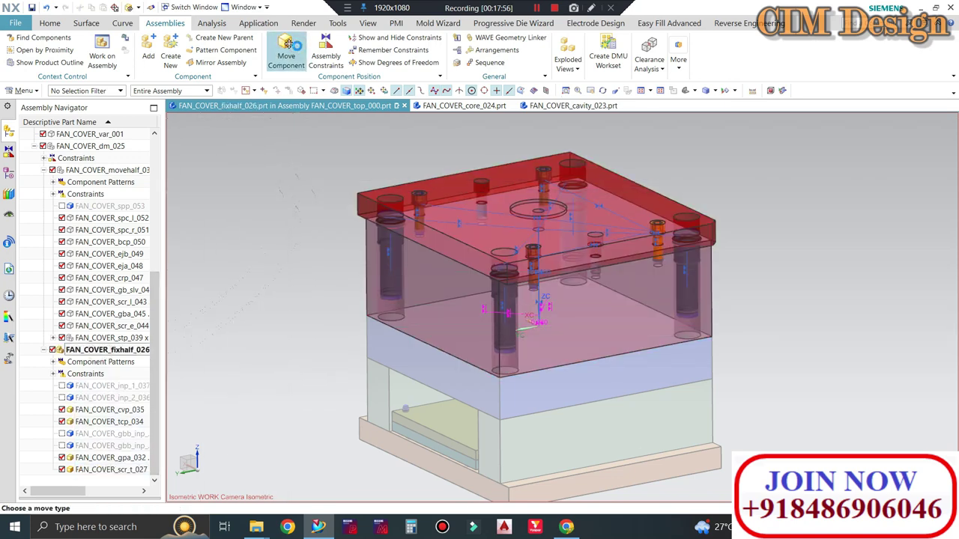
Copy two clamp screws with Move Component using Distance motion, Copy mode and the Y vector.
scroll(667, 223, "up", 2)
scroll(666, 222, "up", 2)
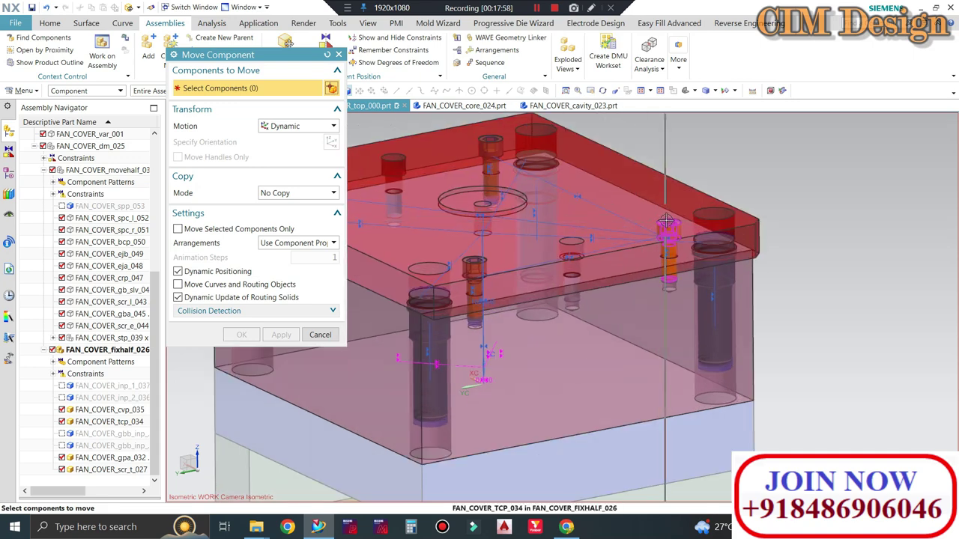
left_click(667, 223)
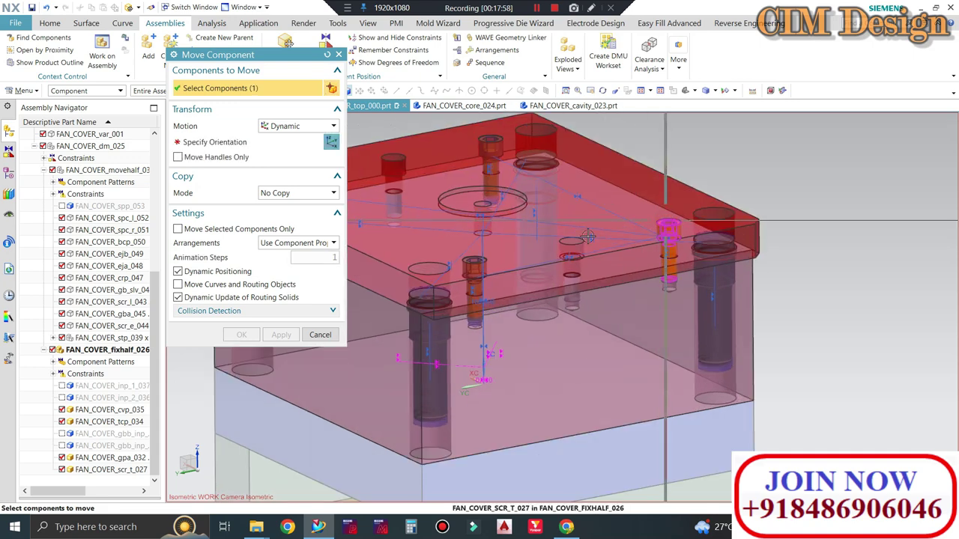
left_click(299, 126)
left_click(288, 151)
left_click(296, 195)
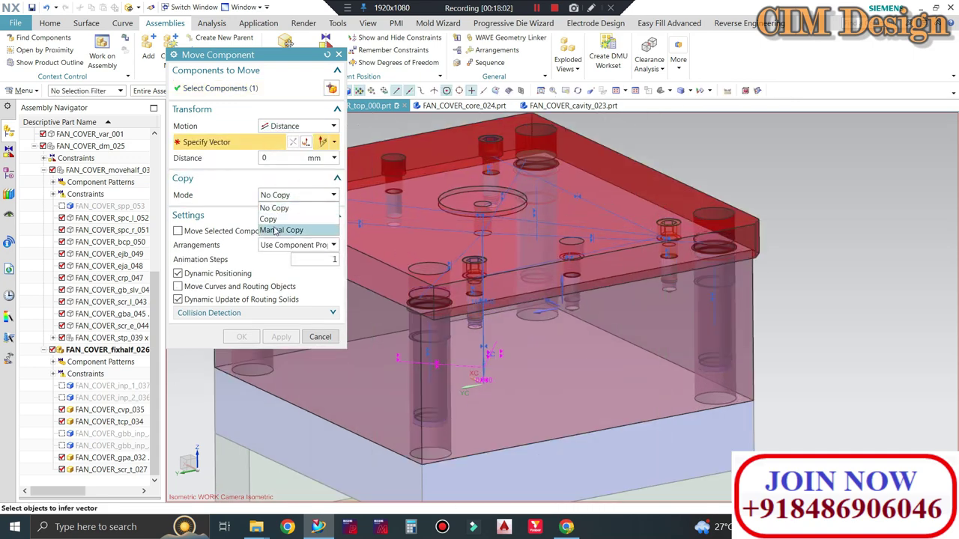
left_click(268, 219)
left_click(225, 88)
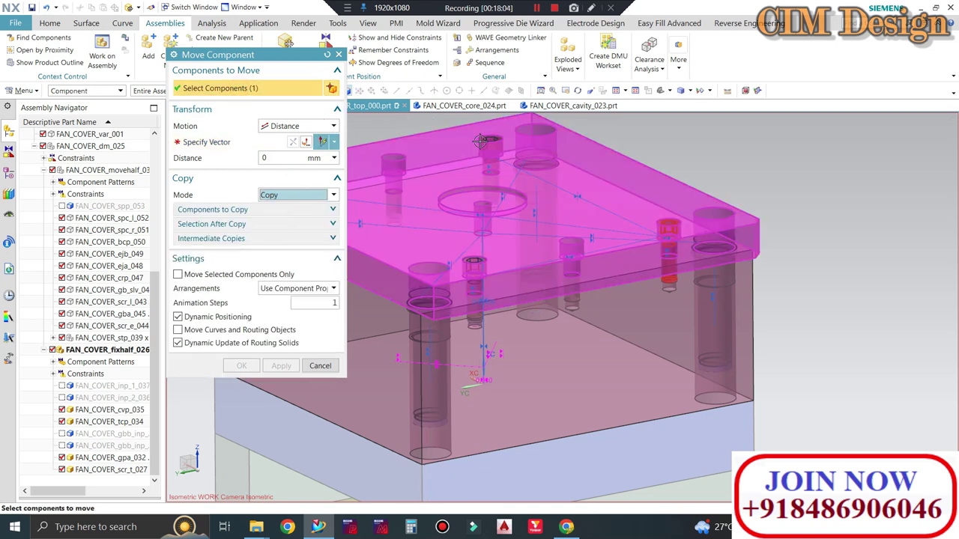
left_click(481, 141)
left_click(242, 145)
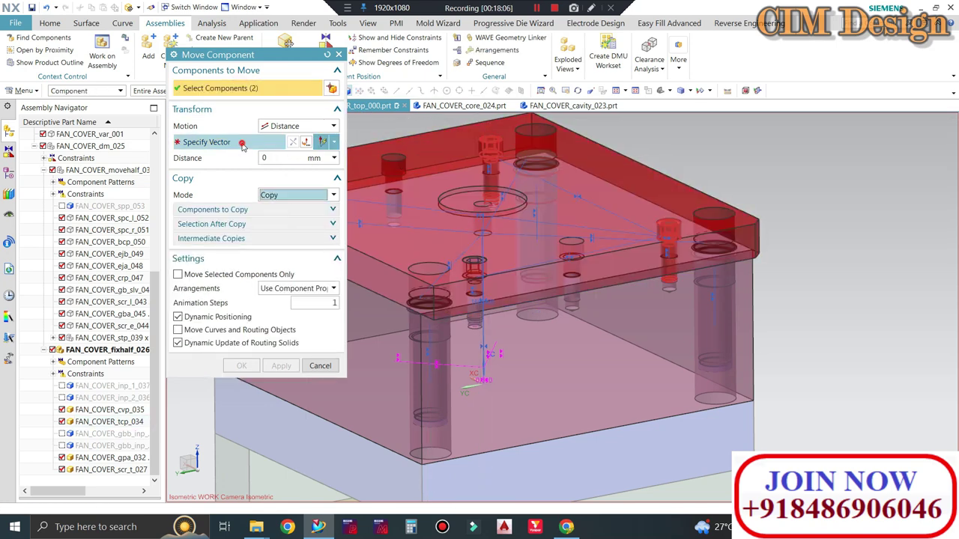
left_click(537, 311)
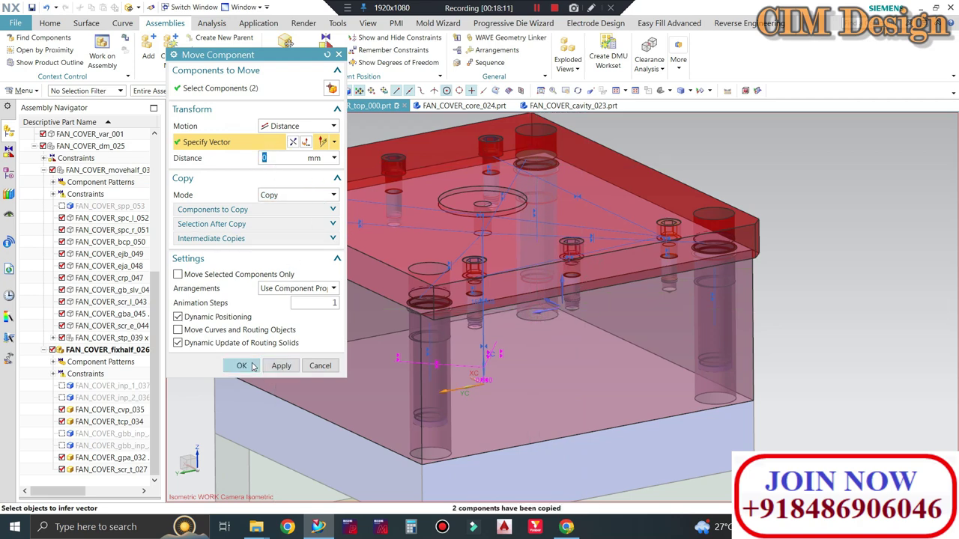
left_click(254, 365)
Make FAN_COVER_top_000 the displayed assembly and orbit the mould upright into an isometric view.
key("ctrl+f")
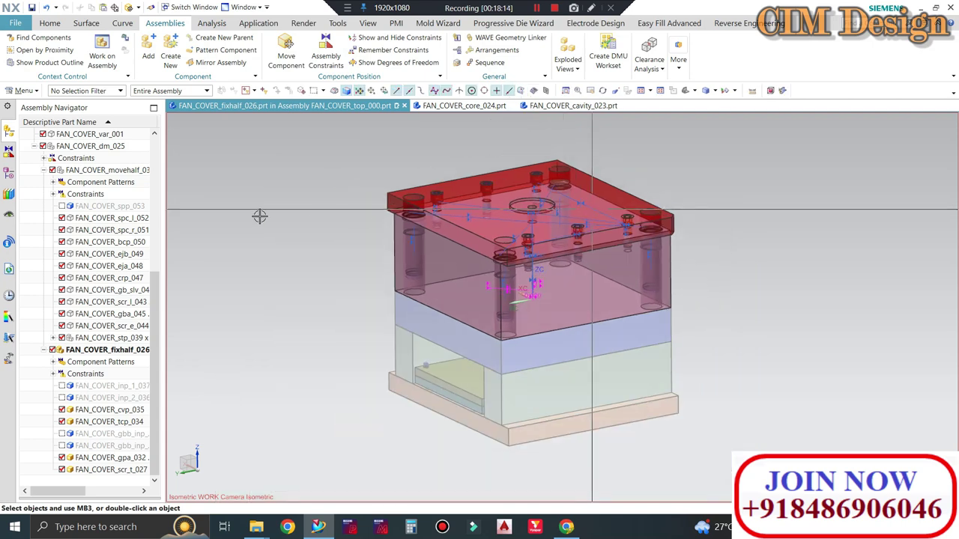
scroll(82, 150, "up", 5)
scroll(83, 150, "up", 2)
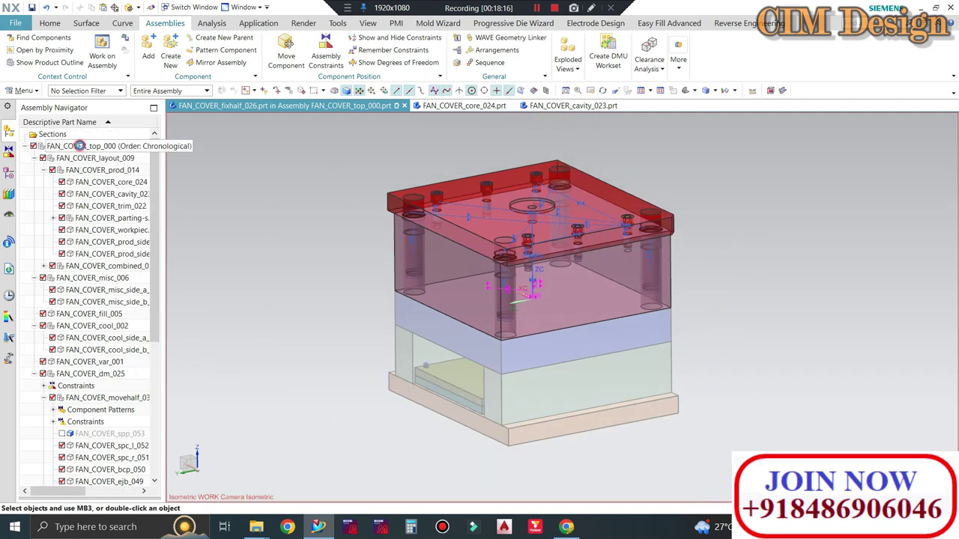
double_click(79, 145)
mouse_move(306, 188)
middle_mouse_down()
mouse_move(300, 107)
mouse_move(322, 60)
middle_mouse_up()
mouse_move(337, 105)
middle_mouse_down()
mouse_move(425, 159)
mouse_move(372, 140)
middle_mouse_up()
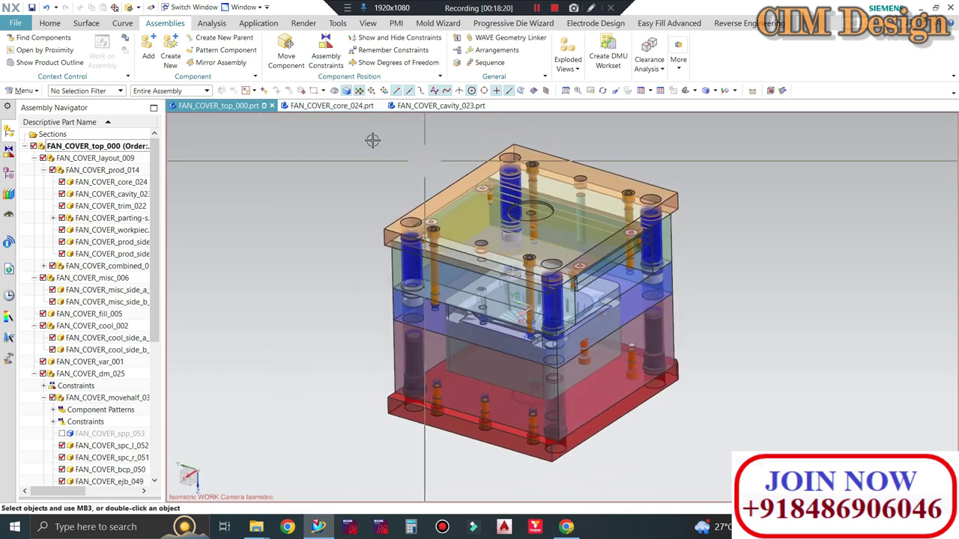
Make FAN_COVER_movehalf_038 the work part.
scroll(433, 230, "up", 2)
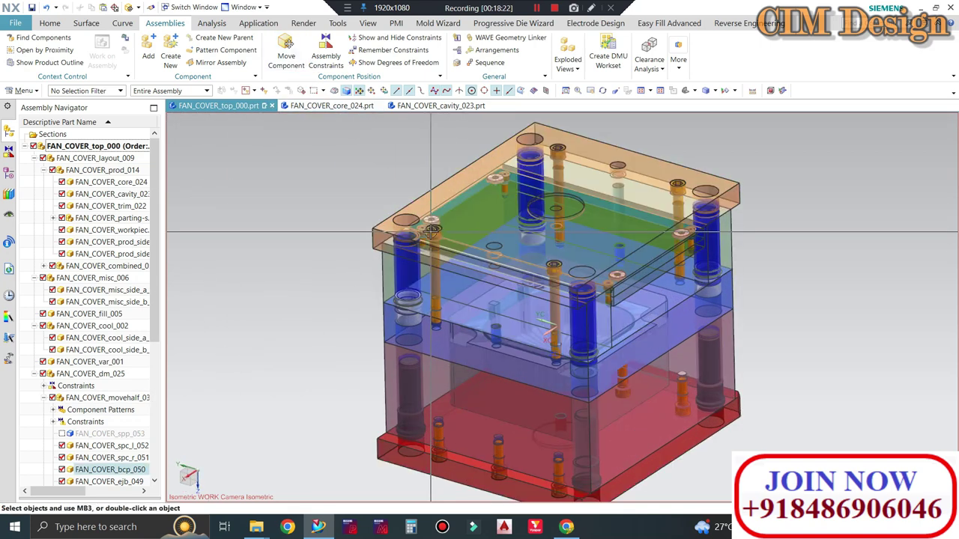
scroll(433, 230, "up", 2)
double_click(433, 230)
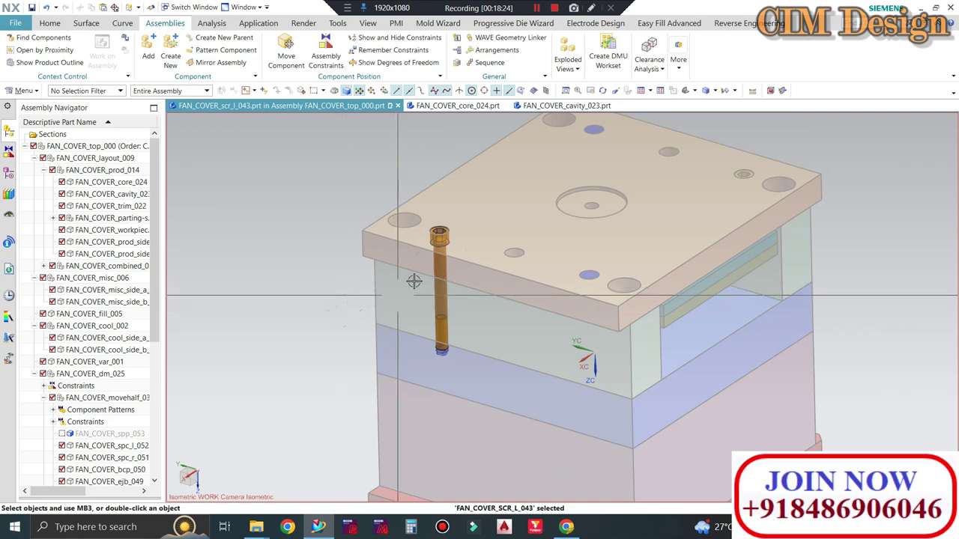
scroll(415, 281, "down", 1)
scroll(118, 389, "down", 4)
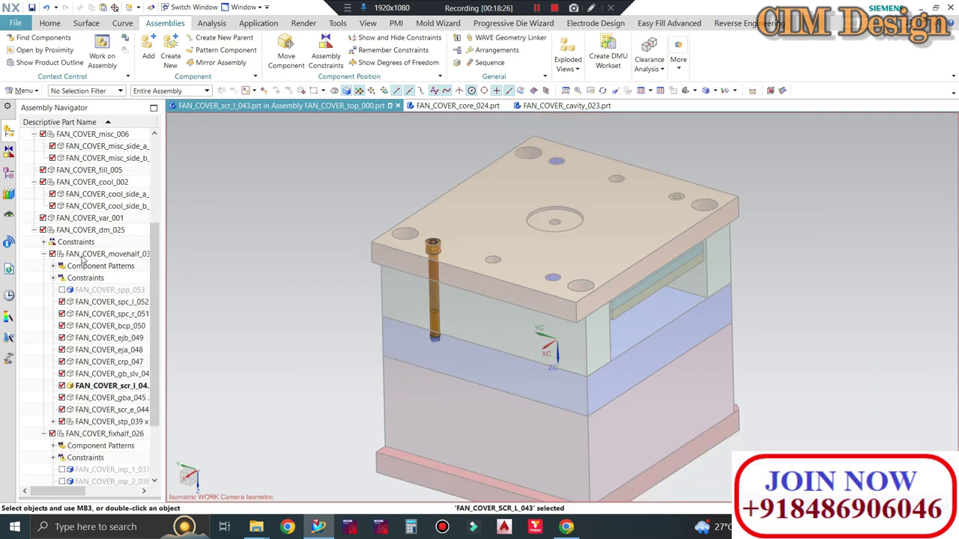
double_click(83, 255)
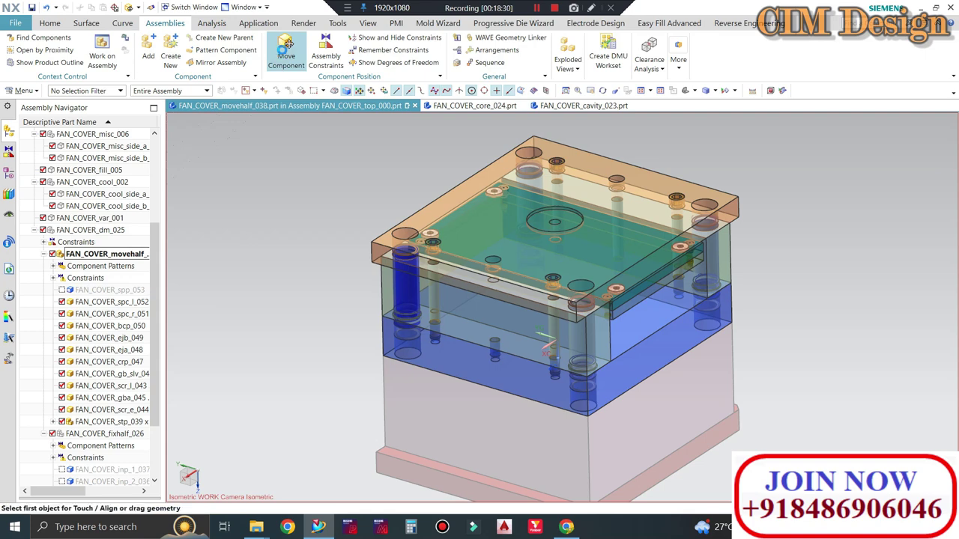
Copy two moving-half screws -116 mm along YC with Move Component in Copy mode.
left_click(288, 44)
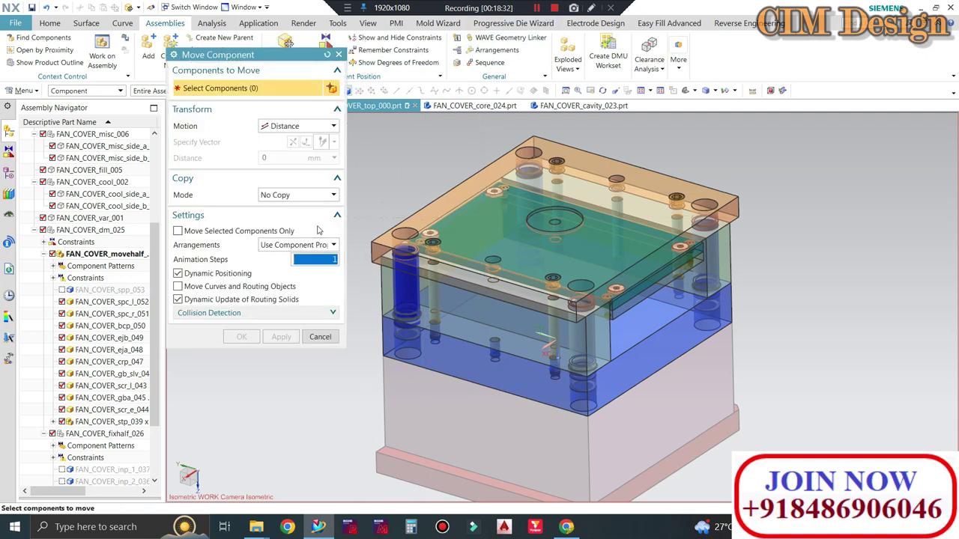
left_click(278, 195)
left_click(276, 215)
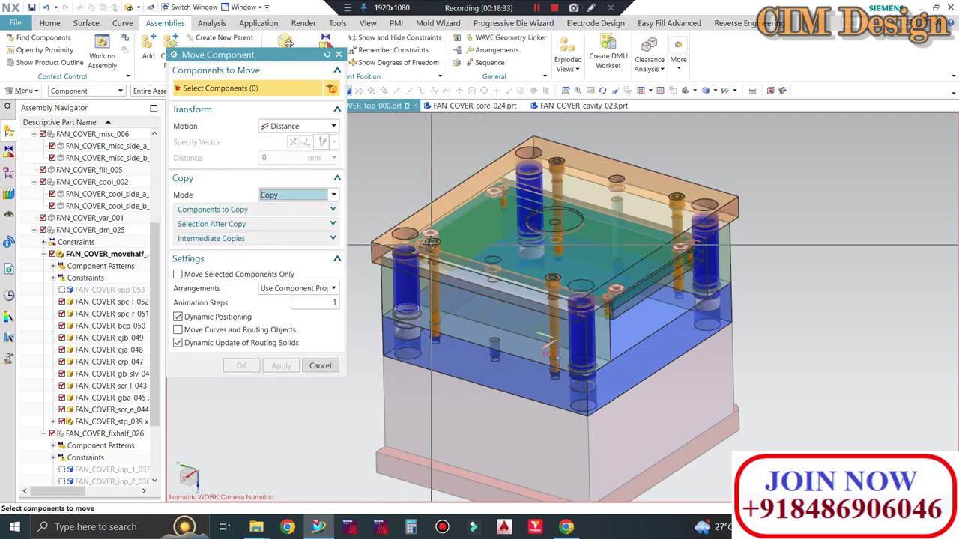
left_click(432, 247)
left_click(556, 180)
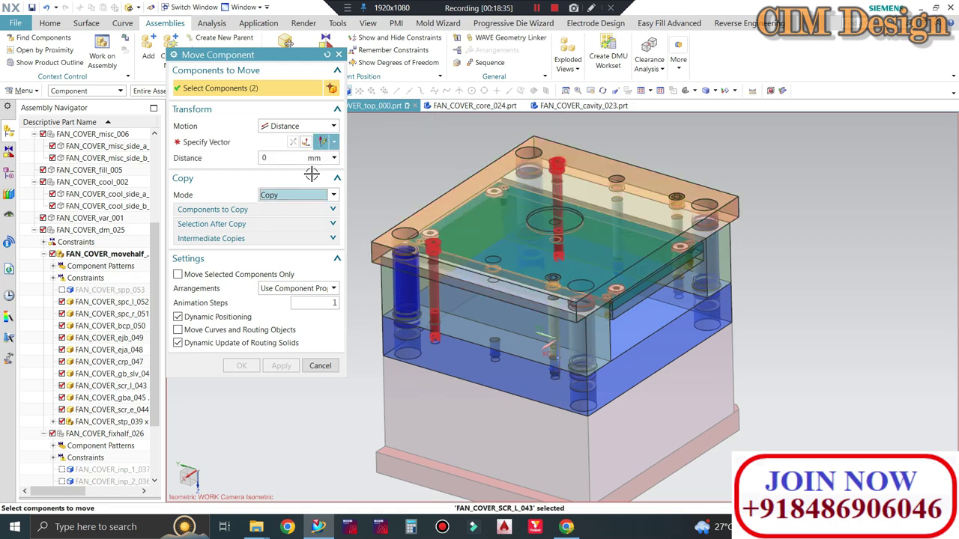
left_click(207, 142)
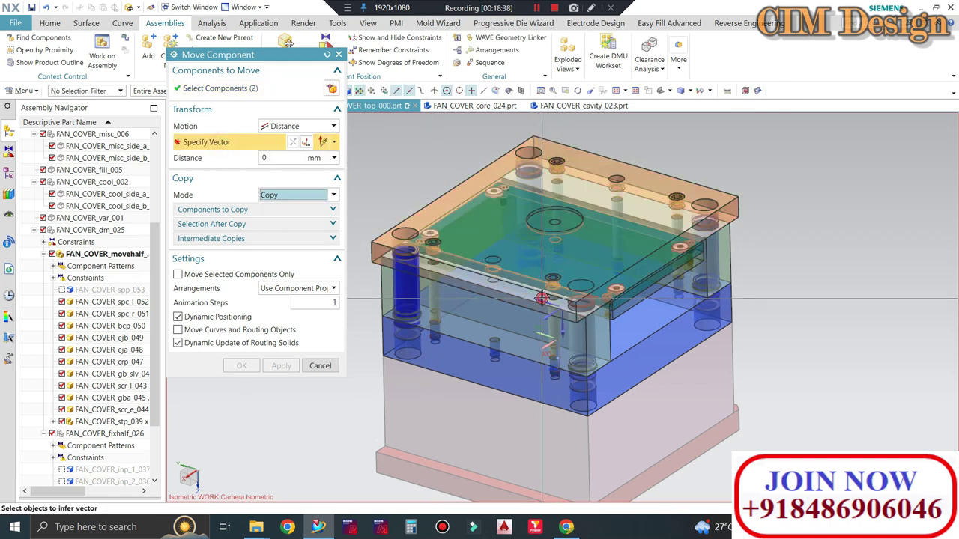
left_click(542, 298)
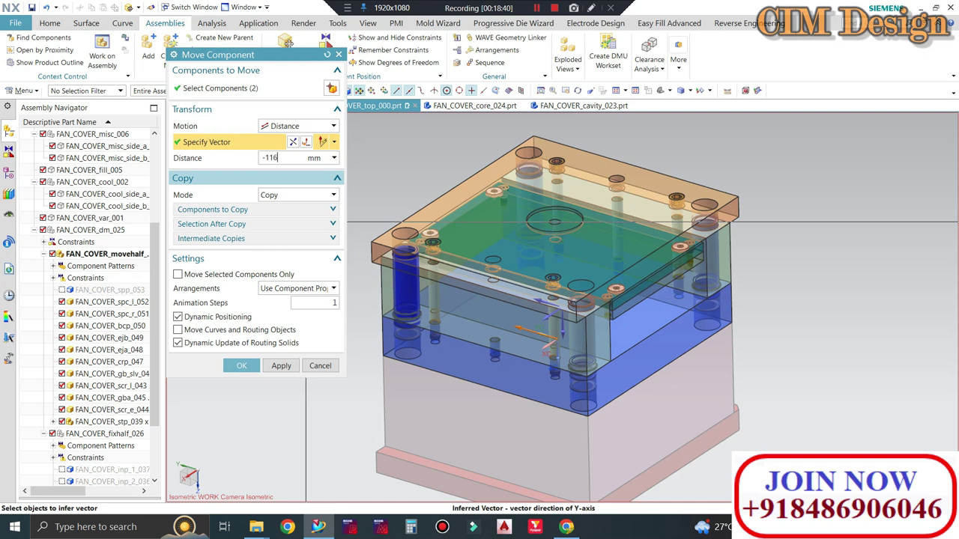
key("Return")
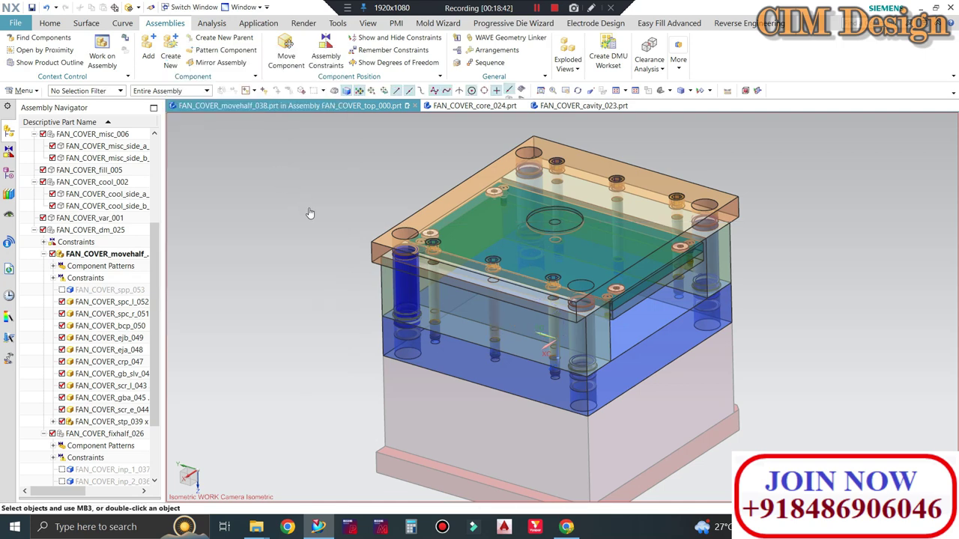
Restore FAN_COVER_top_000 as work part, fit an isometric view, and show the Mold Wizard tools.
scroll(85, 197, "up", 4)
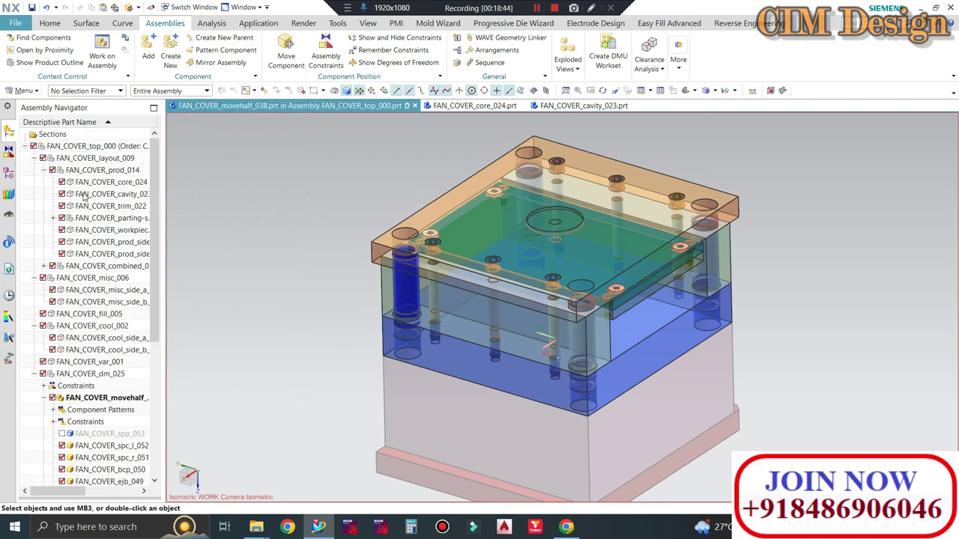
double_click(74, 148)
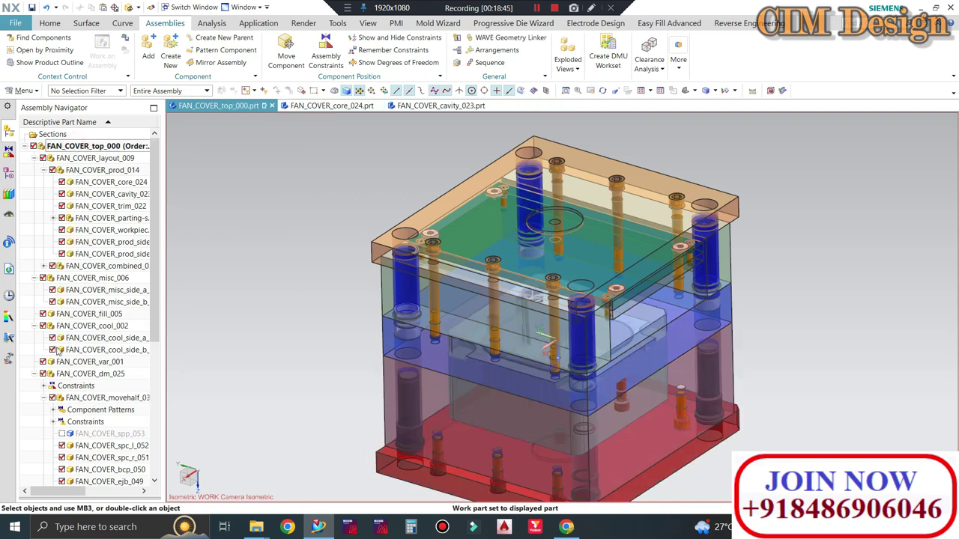
left_click(34, 374)
middle_click_drag(525, 315, 537, 365)
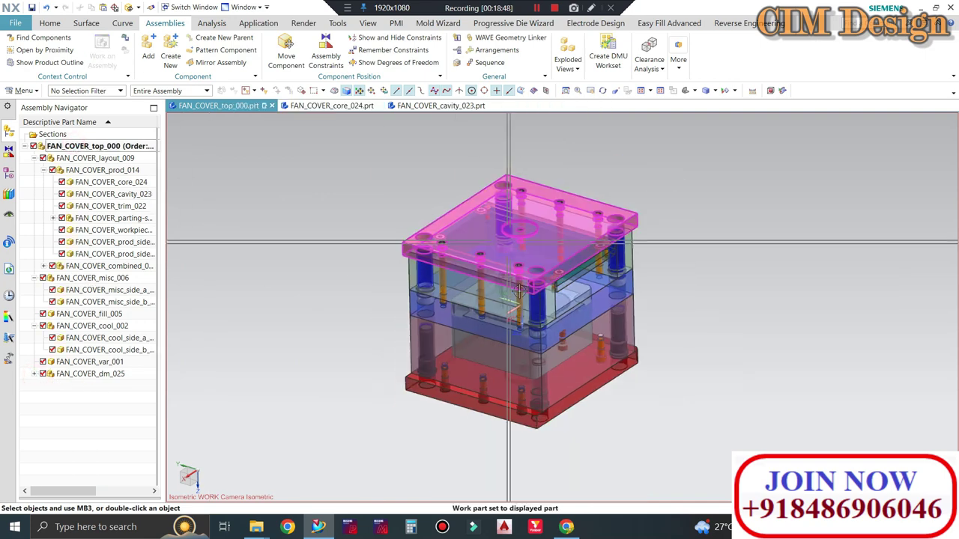
key("End")
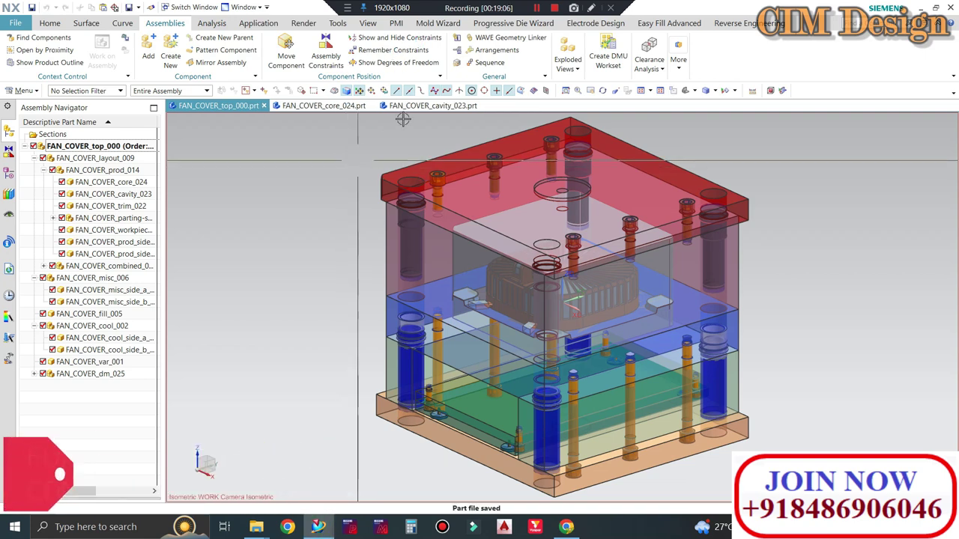
left_click(433, 25)
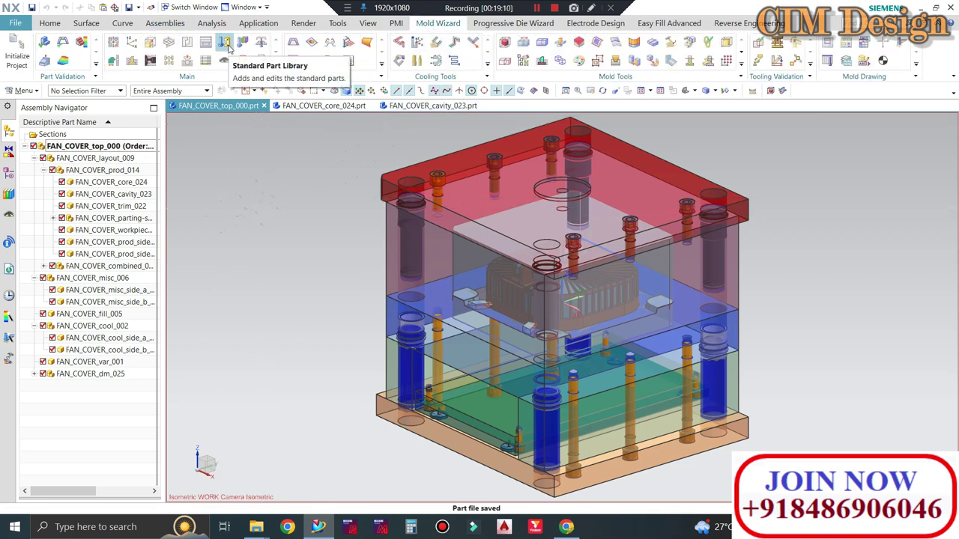
Pick the SHCS screw under parent FAN_COVER_misc_006, placed by PLANE on the top plate face.
left_click(225, 42)
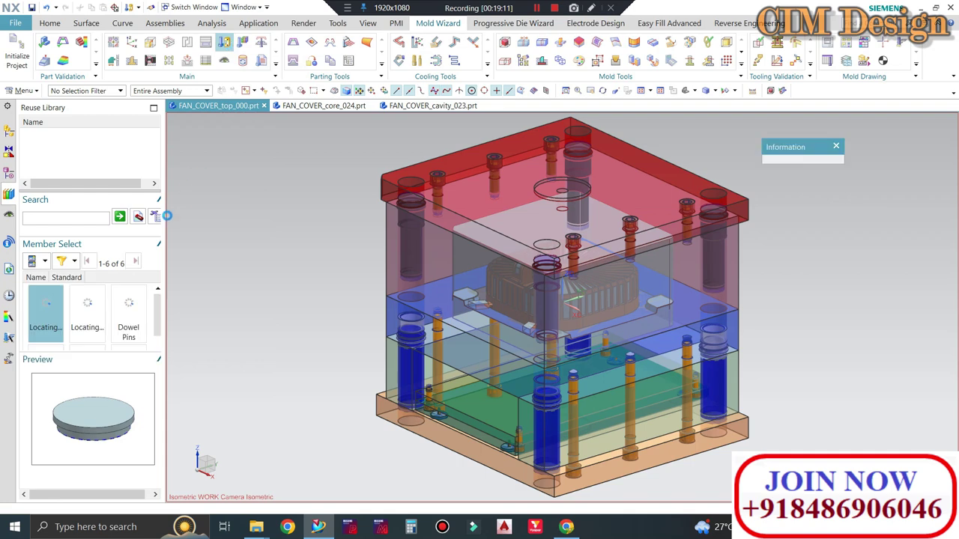
scroll(89, 169, "down", 2)
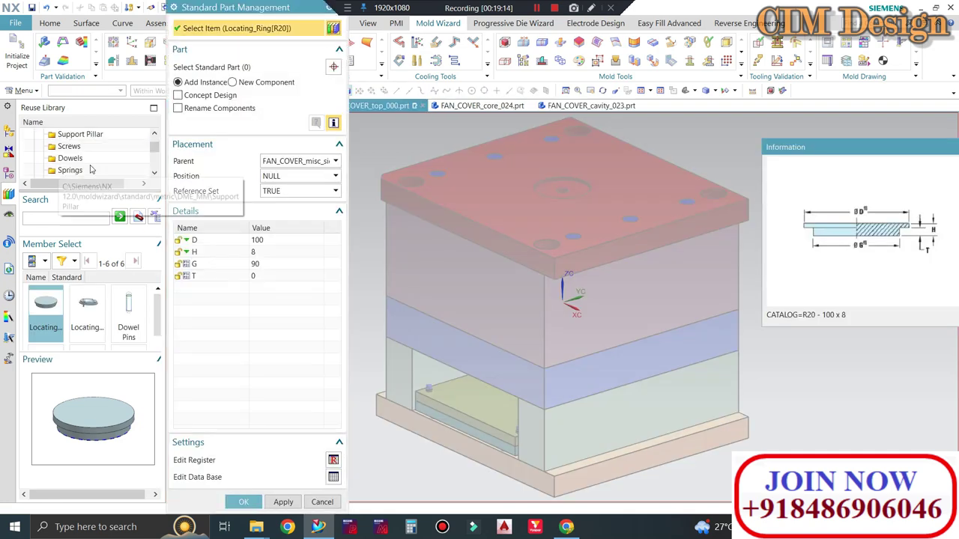
scroll(84, 167, "down", 2)
scroll(81, 161, "down", 2)
scroll(81, 161, "up", 2)
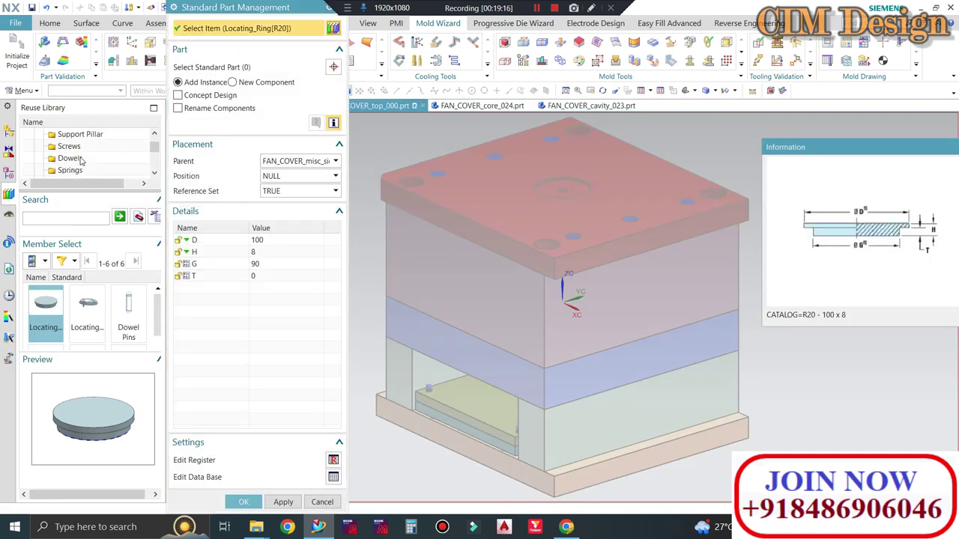
left_click(71, 147)
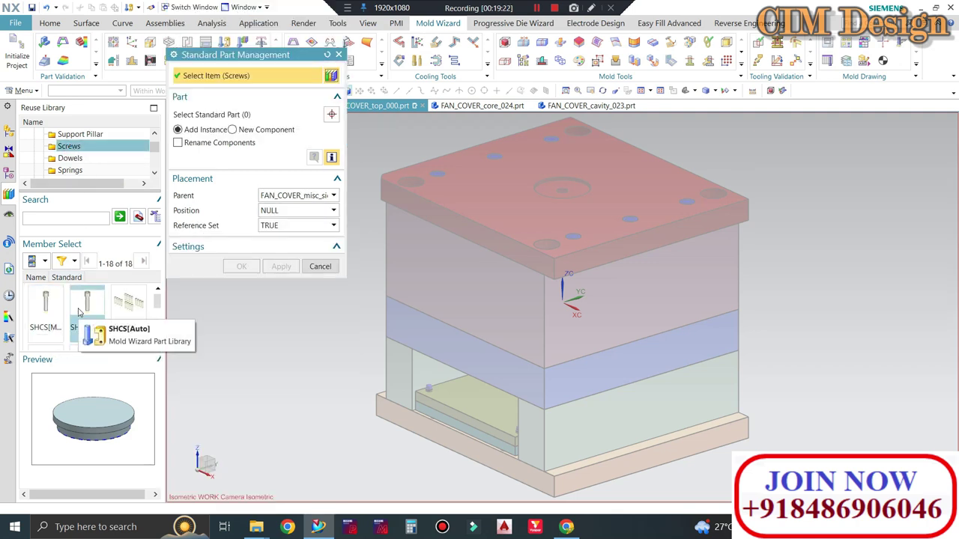
left_click(35, 305)
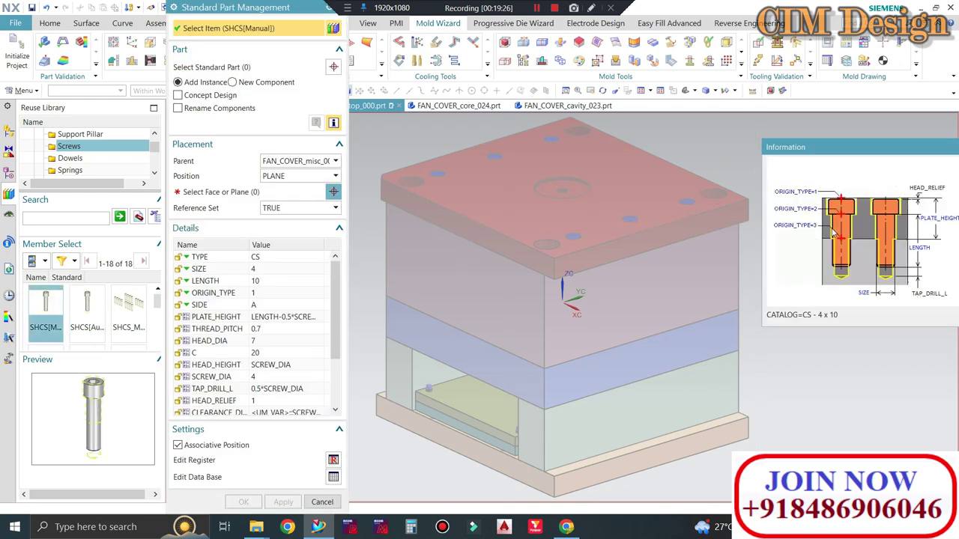
left_click(281, 163)
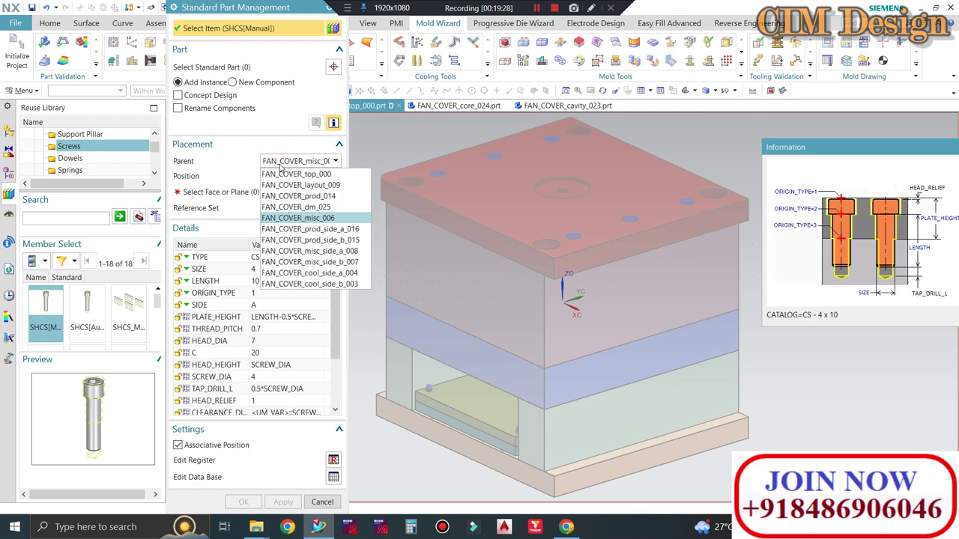
left_click(281, 164)
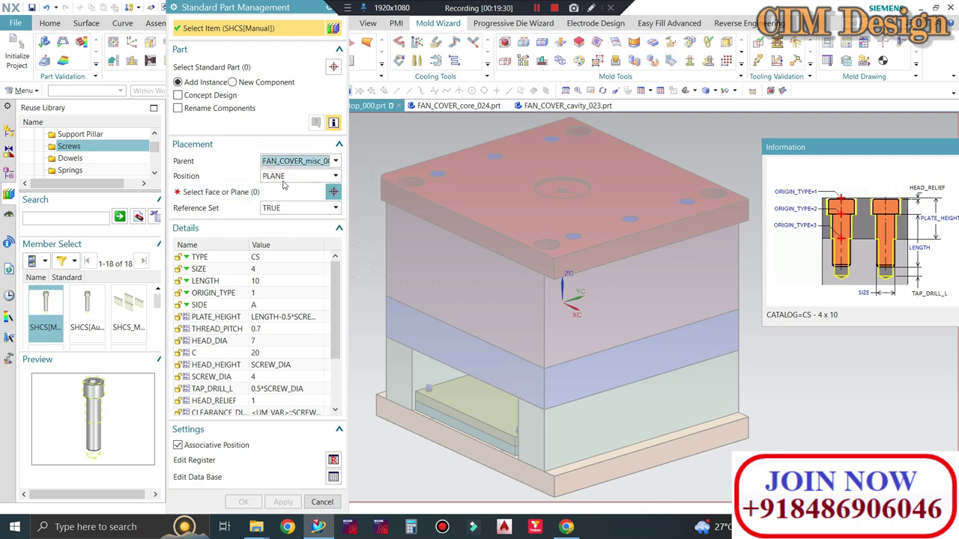
left_click(285, 176)
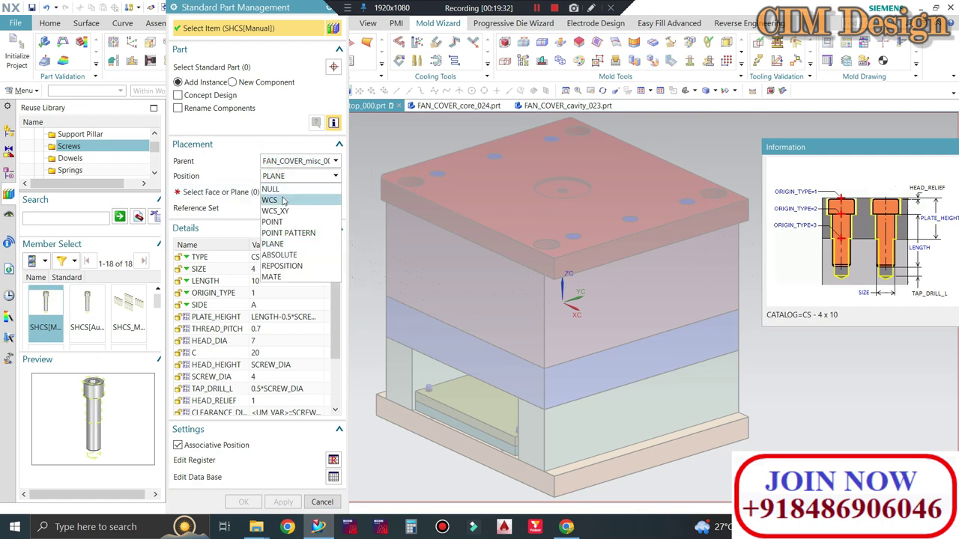
left_click(278, 244)
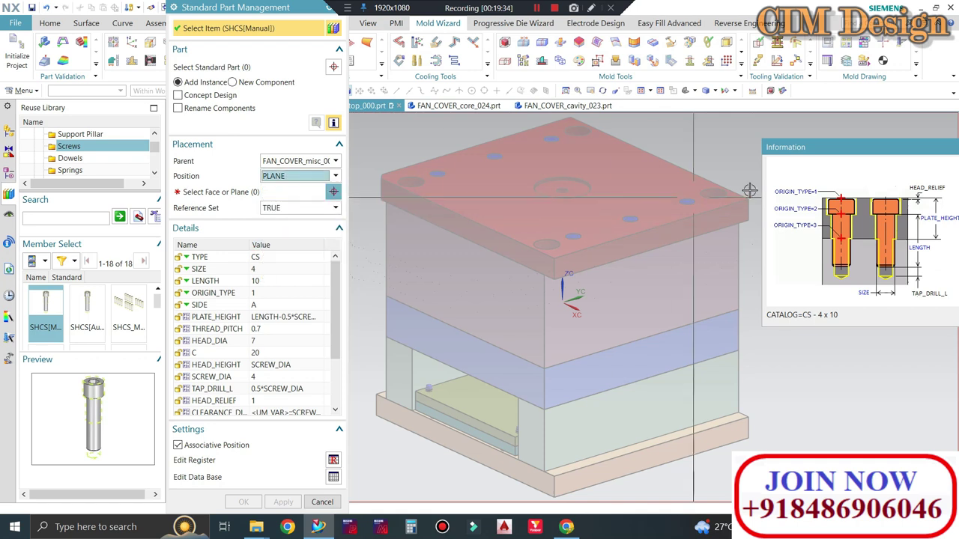
left_click(500, 182)
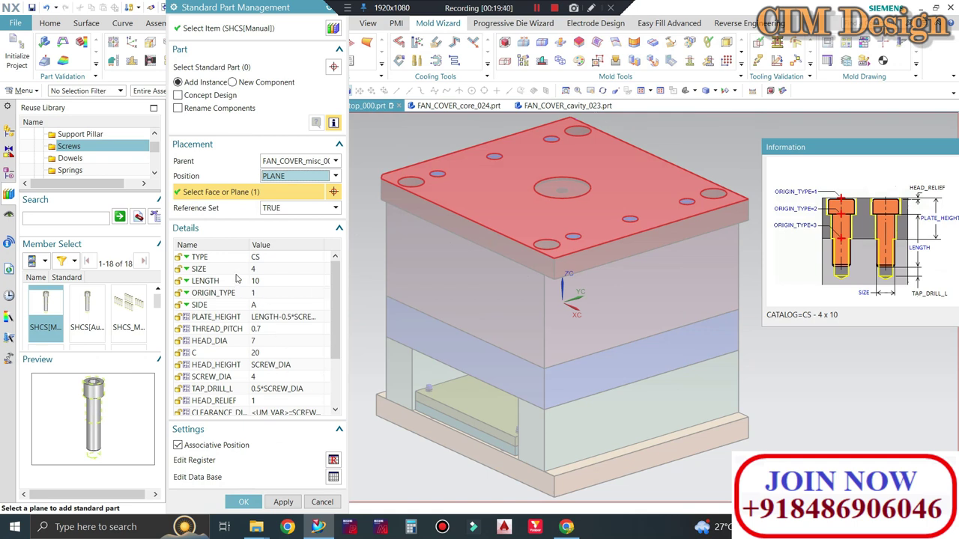
Set the cap screw size to 12 for a 12 x 20 SHCS.
left_click(318, 257)
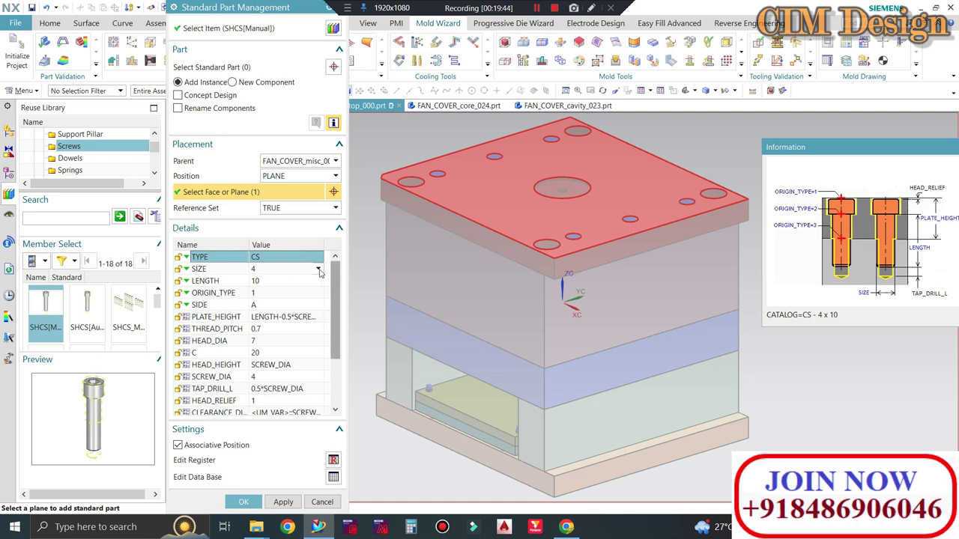
left_click(319, 269)
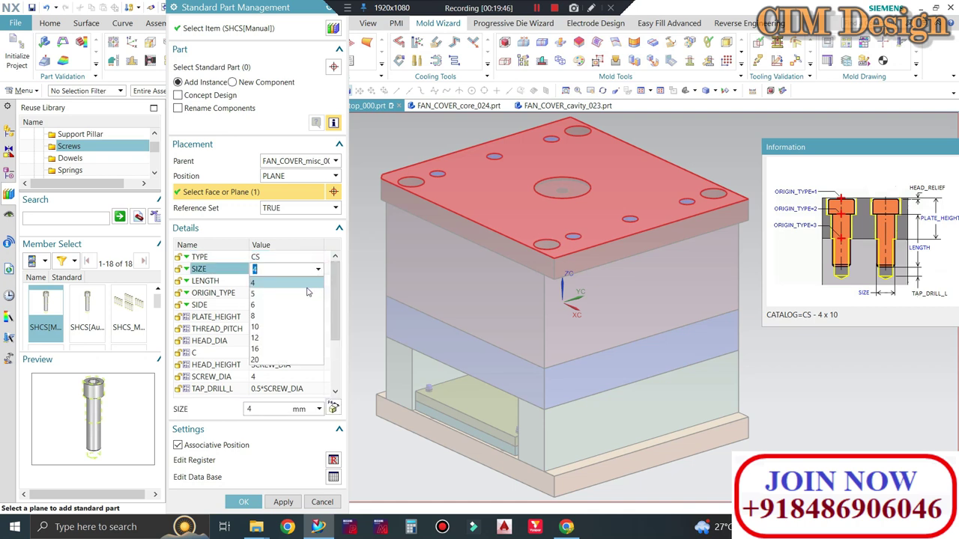
left_click(293, 306)
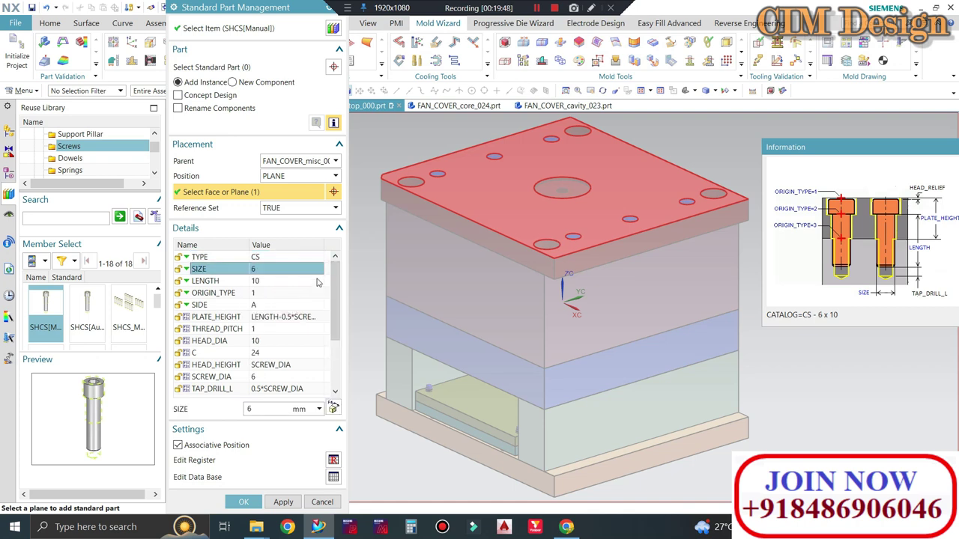
left_click(318, 269)
left_click(275, 335)
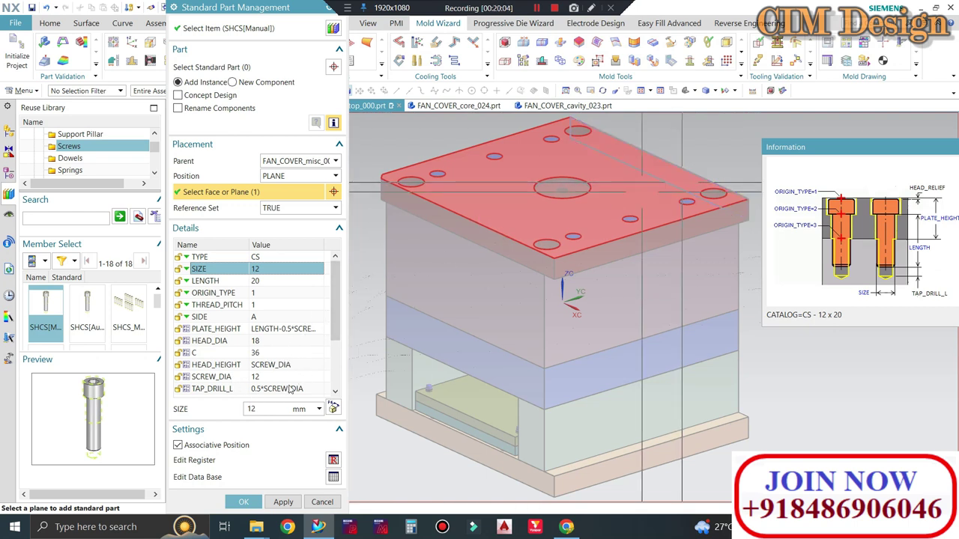
scroll(292, 389, "down", 2)
scroll(294, 387, "down", 1)
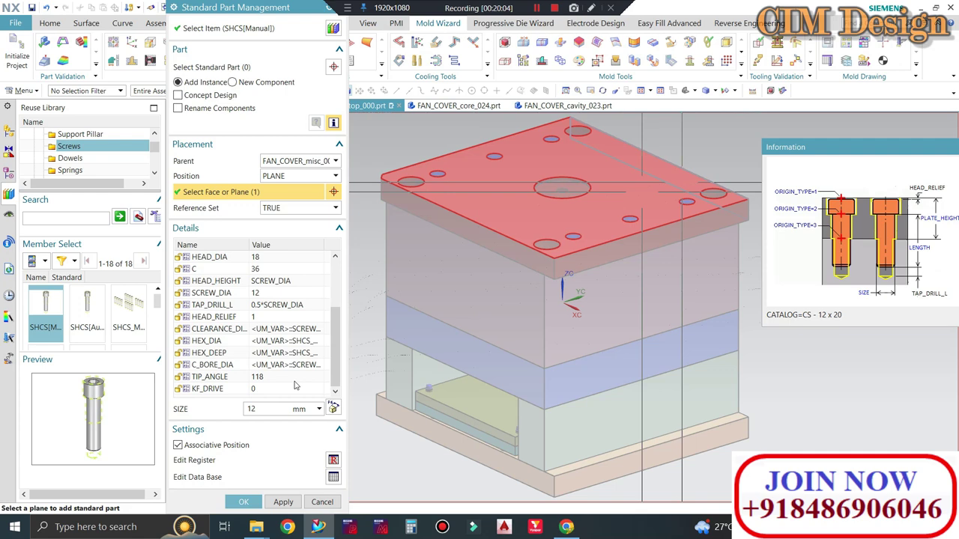
Apply the screw and position it 143 mm along X on the top plate.
left_click(283, 502)
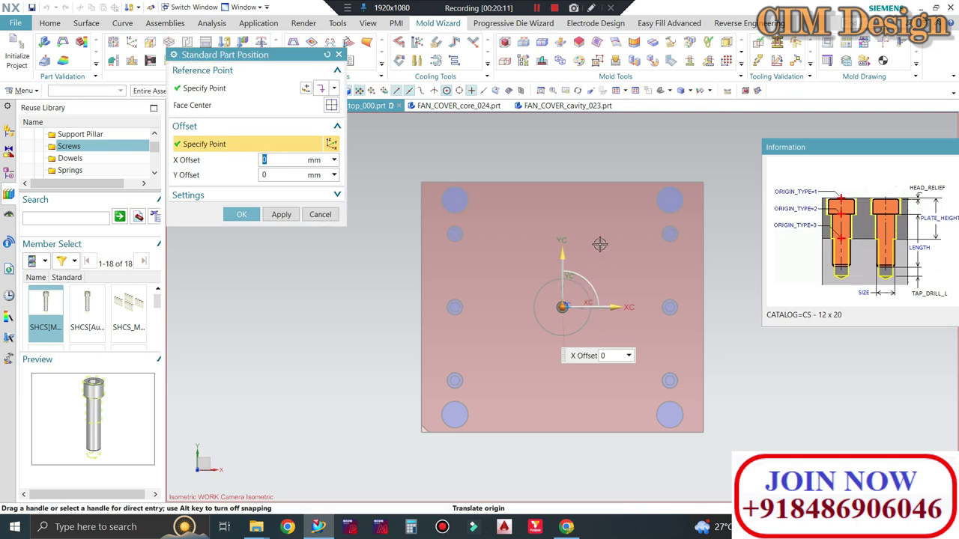
scroll(602, 227, "down", 2)
middle_click_drag(592, 240, 556, 267)
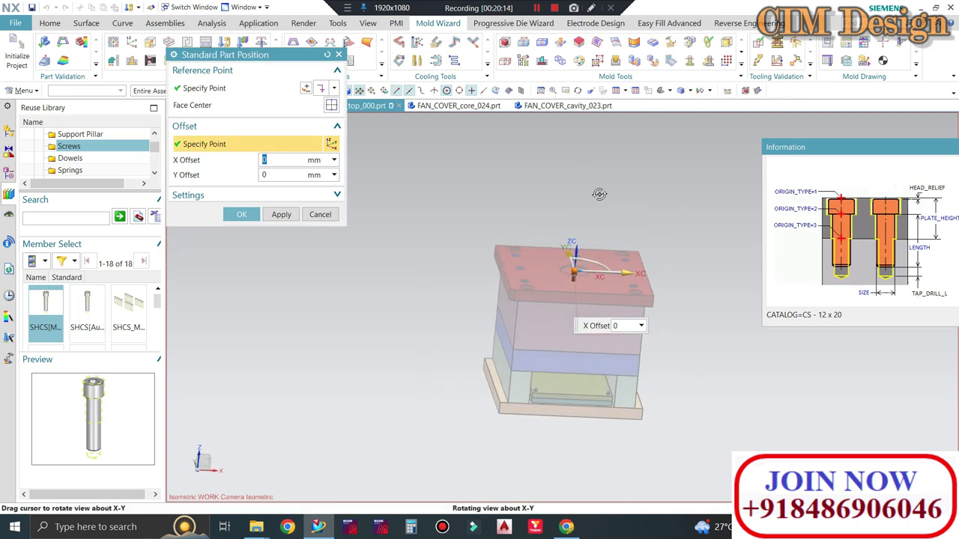
scroll(557, 267, "up", 3)
scroll(556, 266, "up", 2)
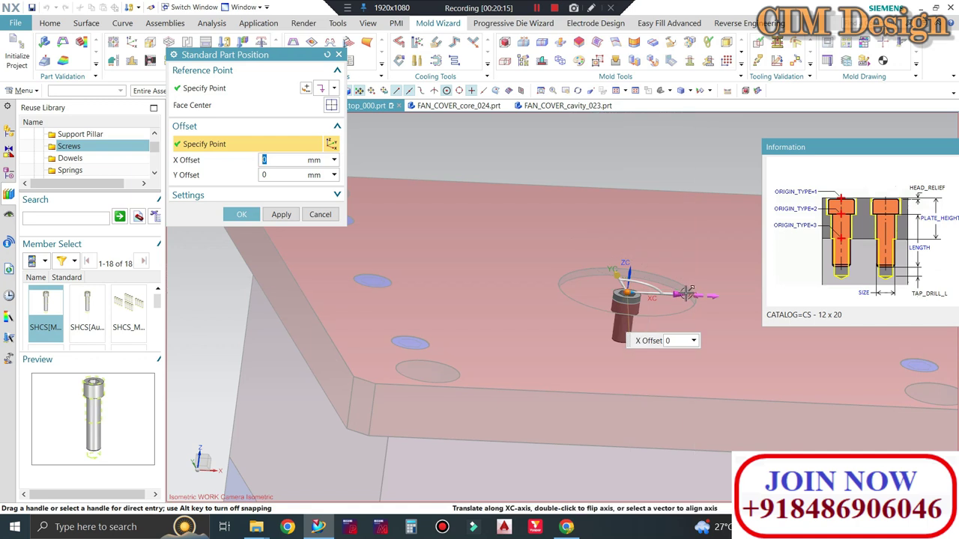
left_click_drag(620, 300, 459, 287)
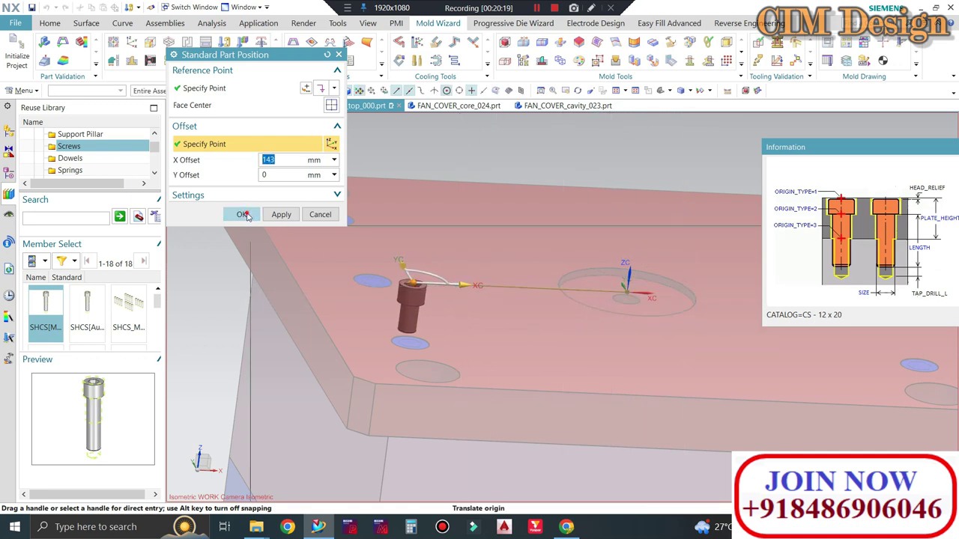
left_click(241, 215)
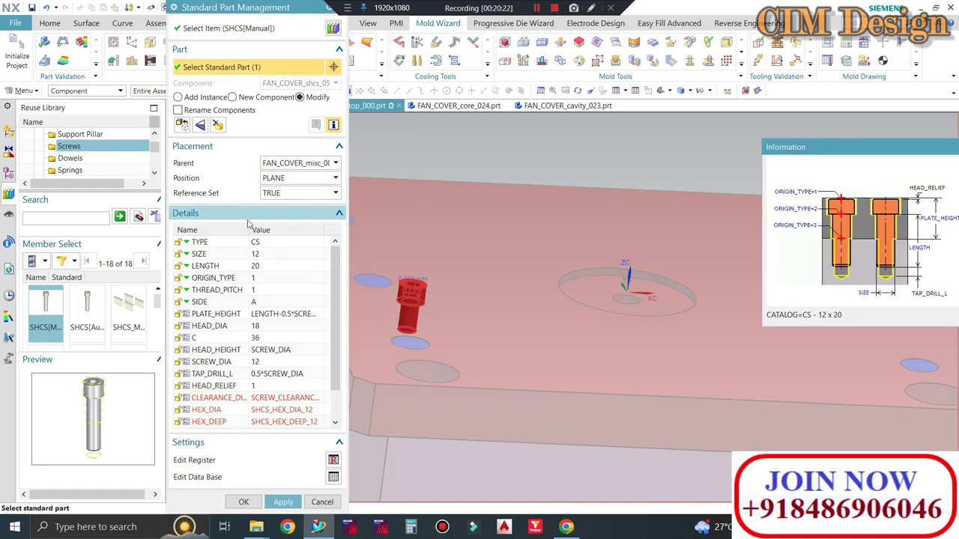
Flip the screw's direction and back, then choose Reposition.
left_click(198, 129)
left_click(197, 130)
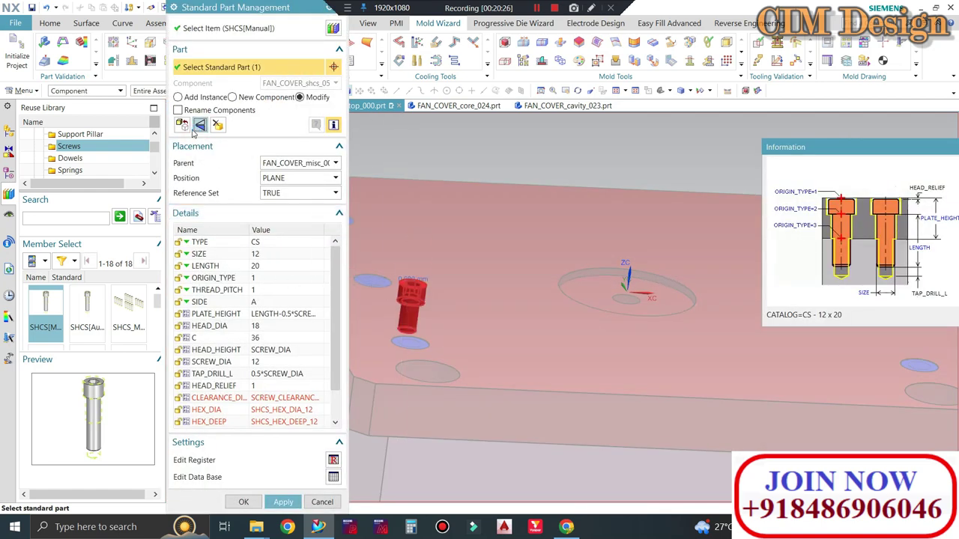
left_click(181, 125)
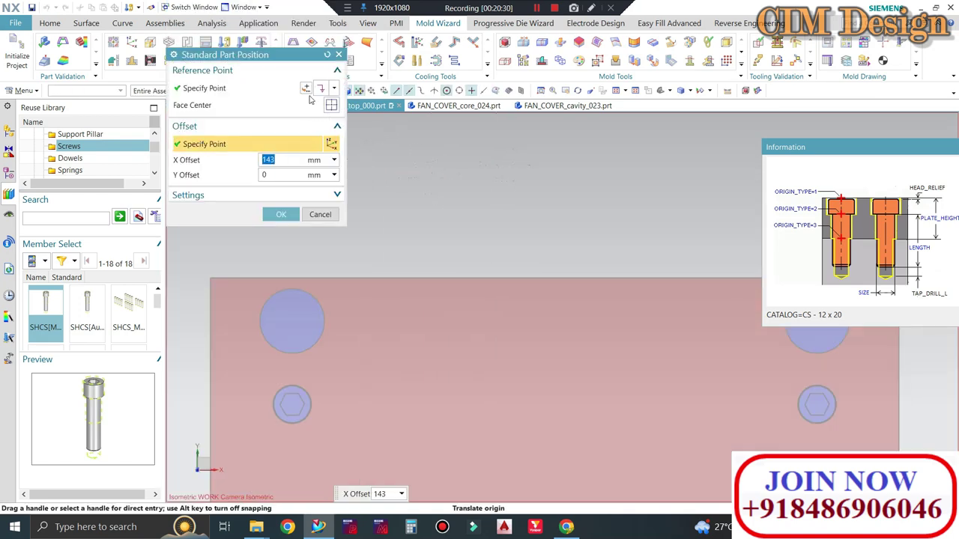
Accept screw offsets of X 143 mm and Y 20 mm.
scroll(489, 168, "down", 4)
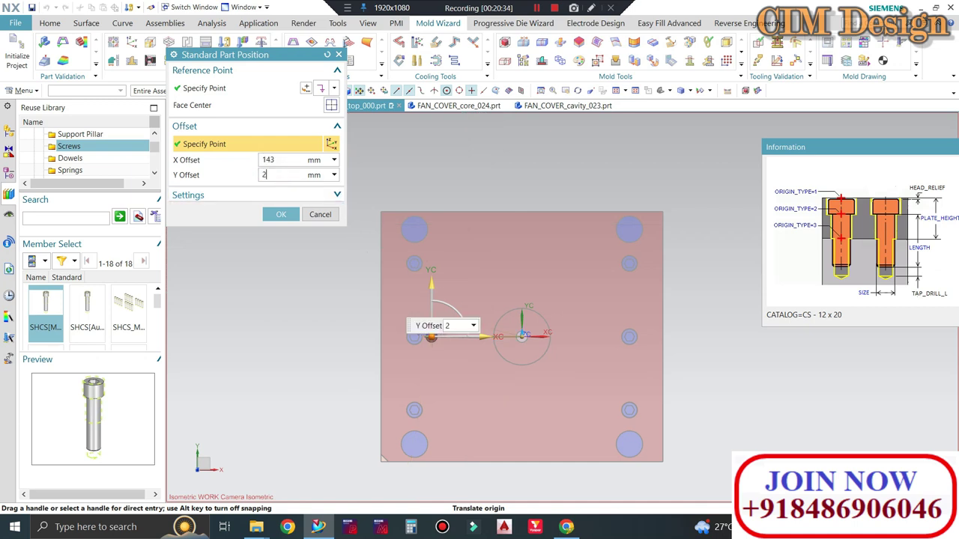
scroll(412, 370, "up", 2)
scroll(480, 337, "up", 2)
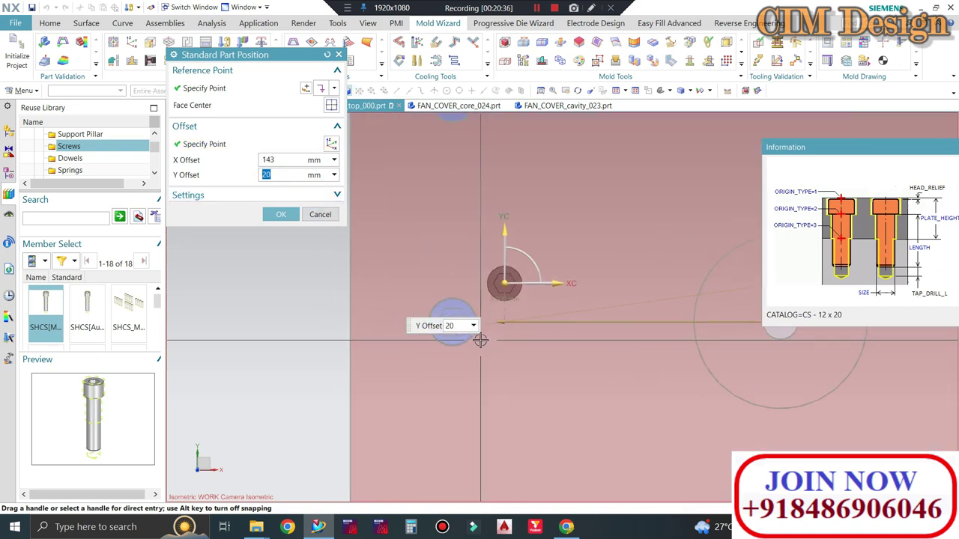
scroll(434, 284, "down", 2)
scroll(434, 284, "down", 2)
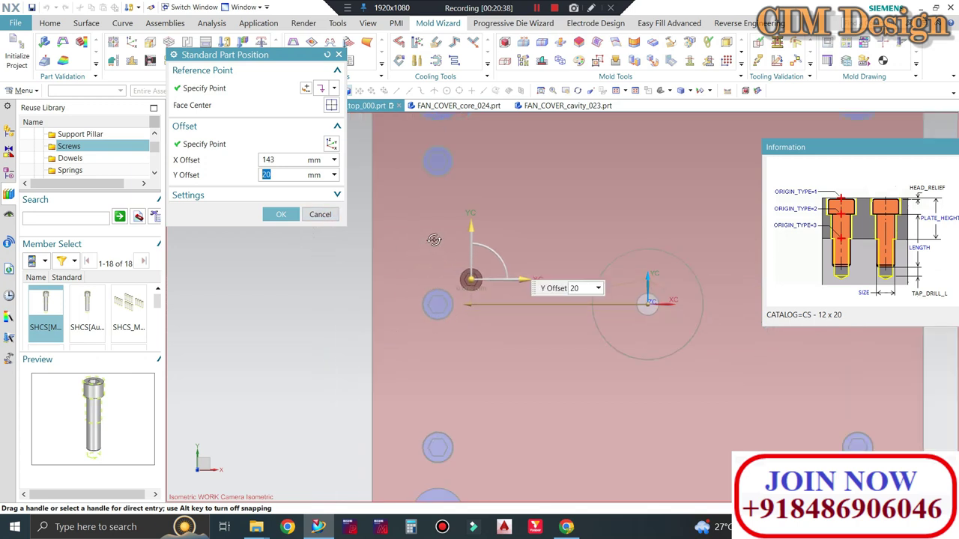
middle_click_drag(435, 284, 434, 211)
scroll(466, 277, "up", 2)
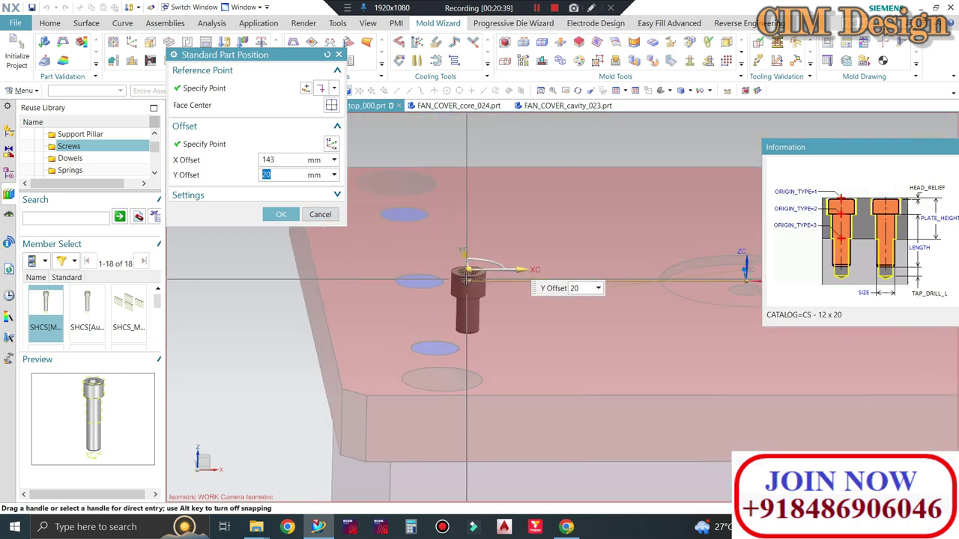
scroll(466, 277, "up", 2)
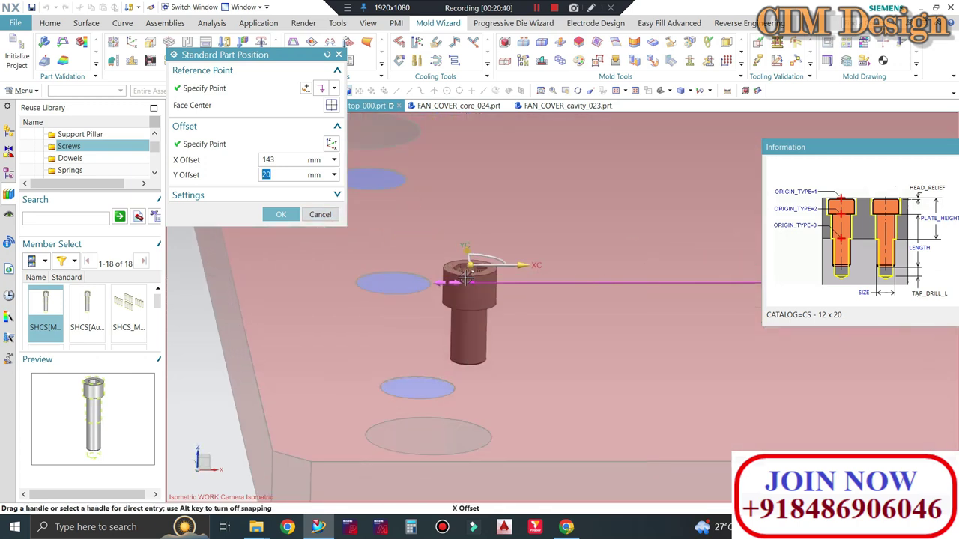
left_click(332, 214)
Close Standard Part Management and make the screw part the work part.
middle_click(450, 277)
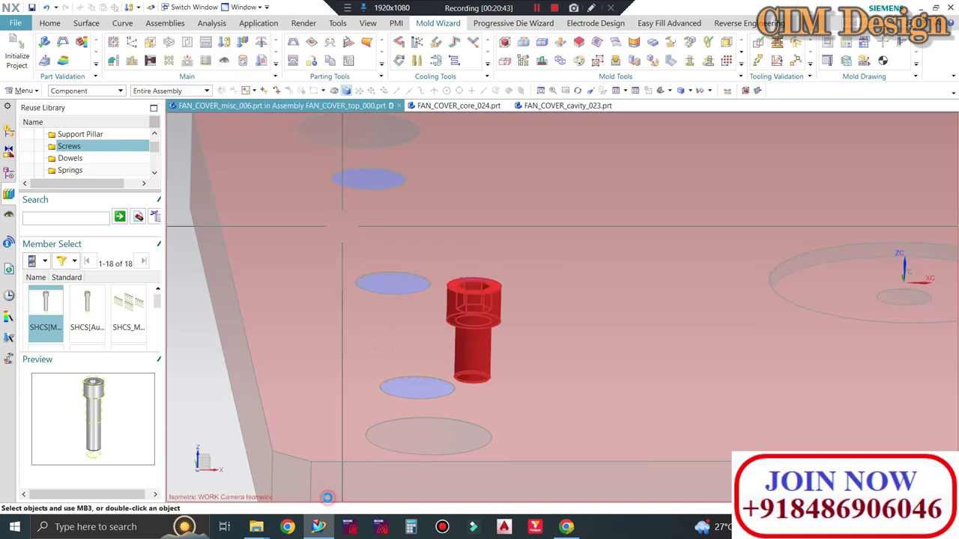
scroll(491, 295, "up", 3)
scroll(461, 267, "up", 2)
scroll(461, 267, "down", 2)
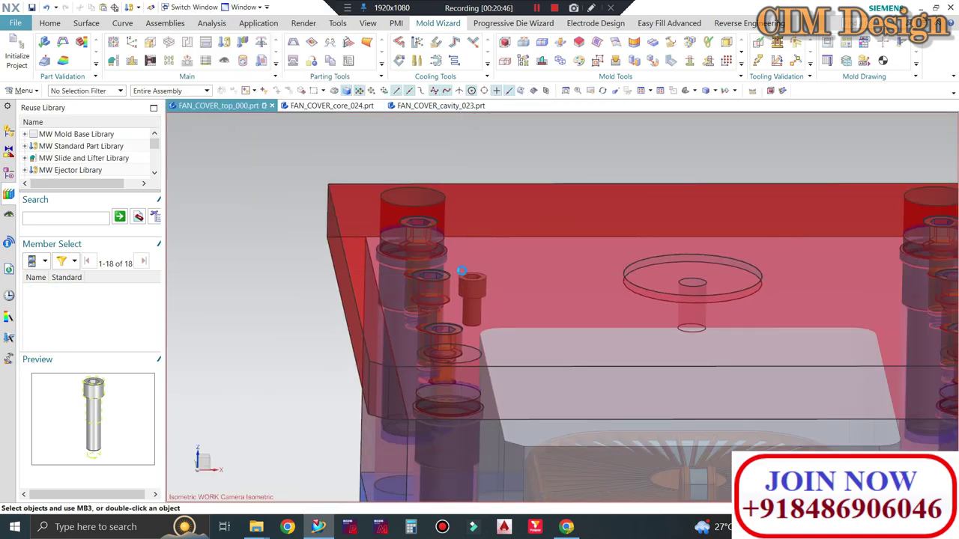
double_click(462, 272)
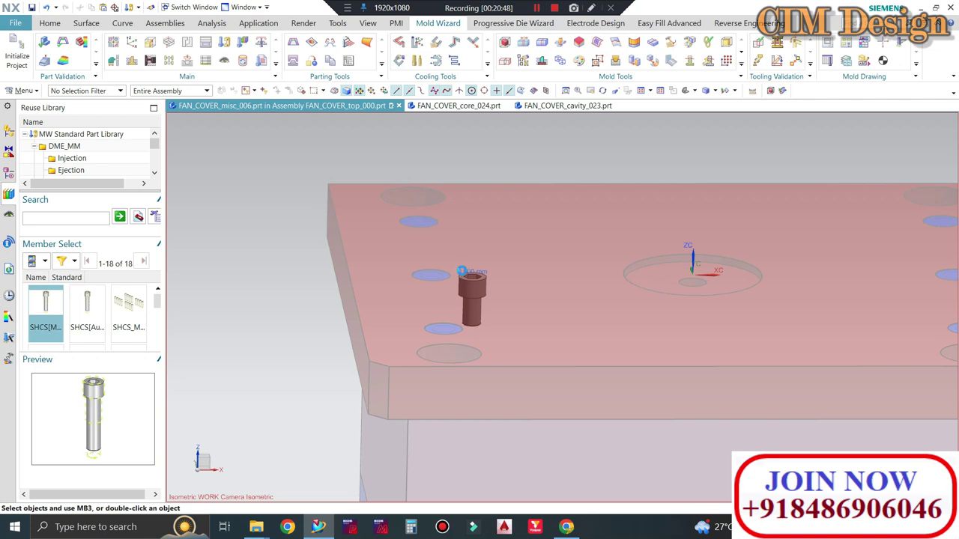
Make FAN_COVER_top_000 the work part again in a trimetric view.
scroll(462, 271, "down", 2)
double_click(462, 272)
scroll(461, 271, "down", 3)
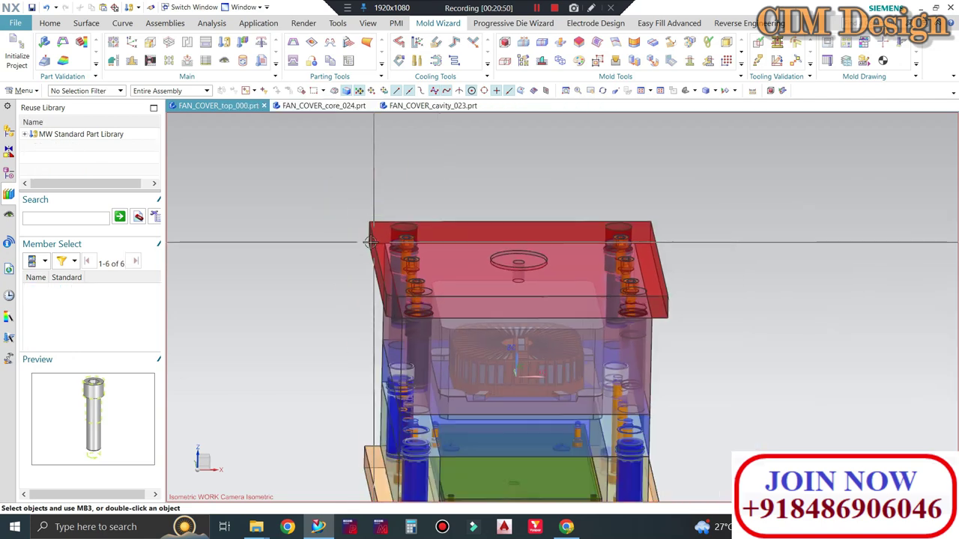
middle_click_drag(305, 271, 329, 275)
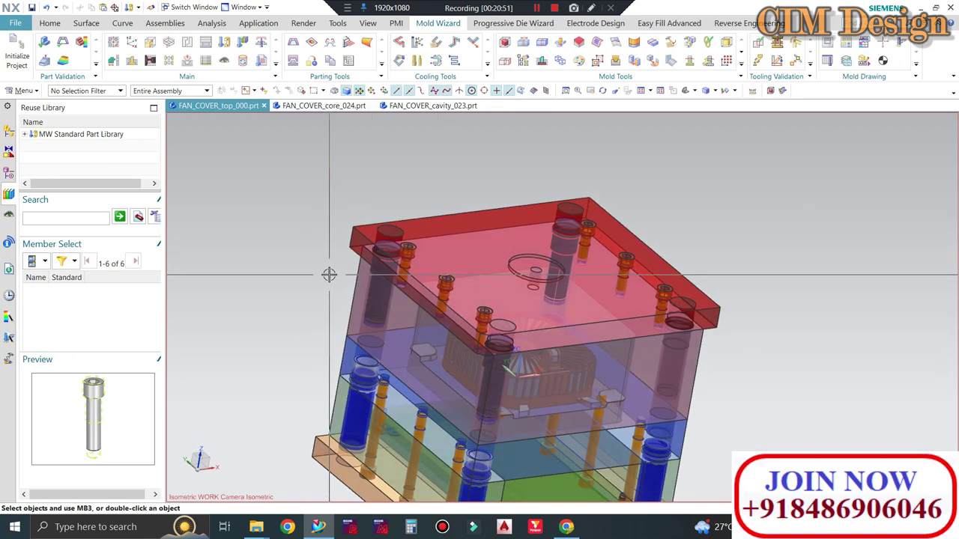
key("Home")
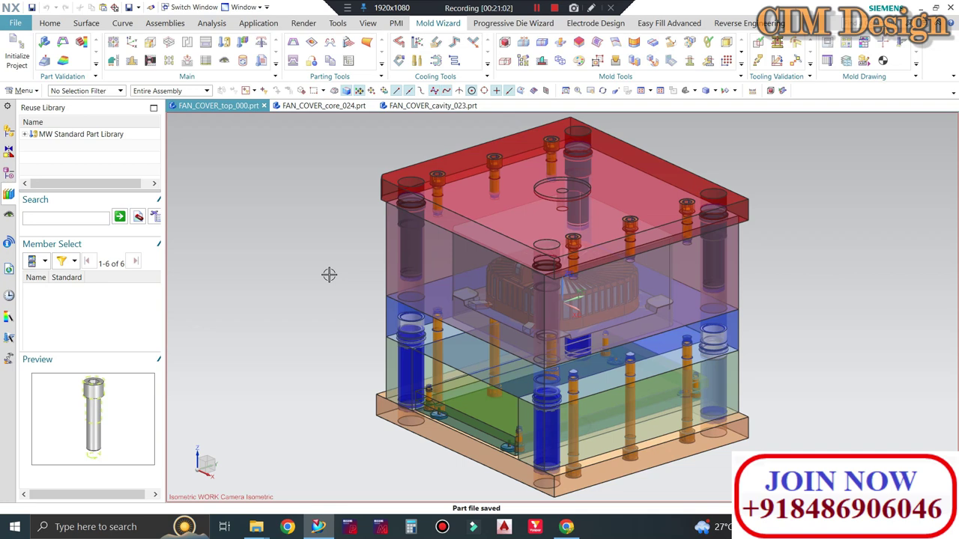
Save the mould assembly with Ctrl+S.
scroll(620, 289, "up", 1)
scroll(620, 289, "up", 1)
scroll(620, 289, "up", 2)
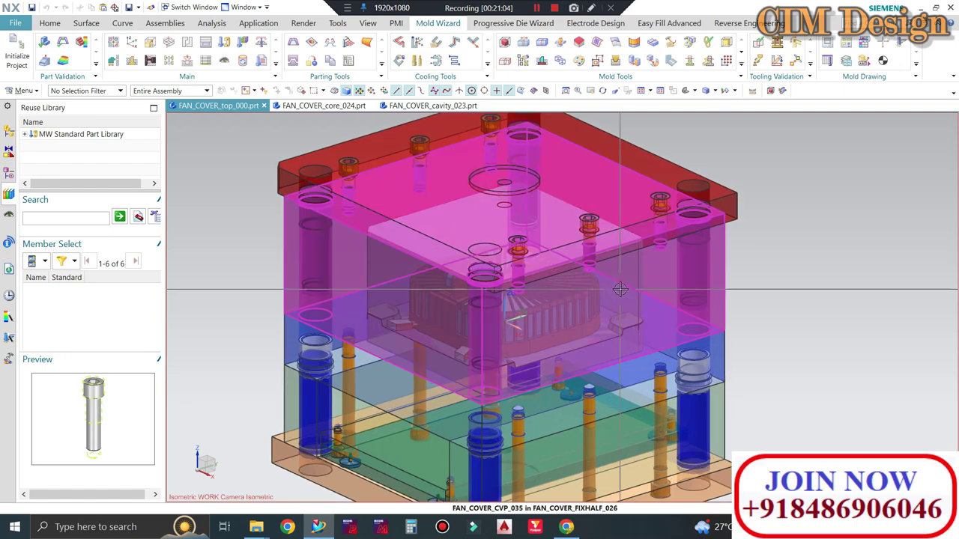
scroll(450, 337, "down", 2)
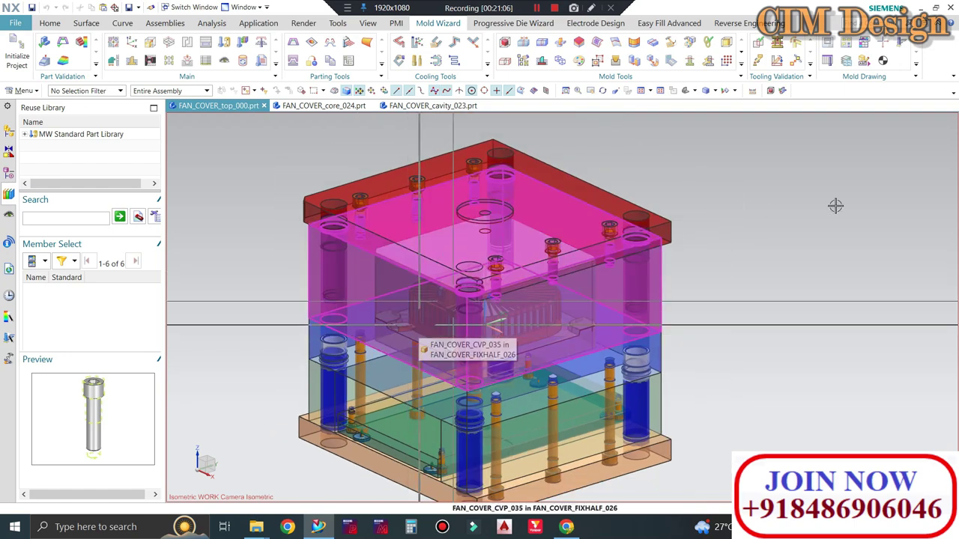
key("ctrl+s")
middle_click_drag(835, 240, 850, 227)
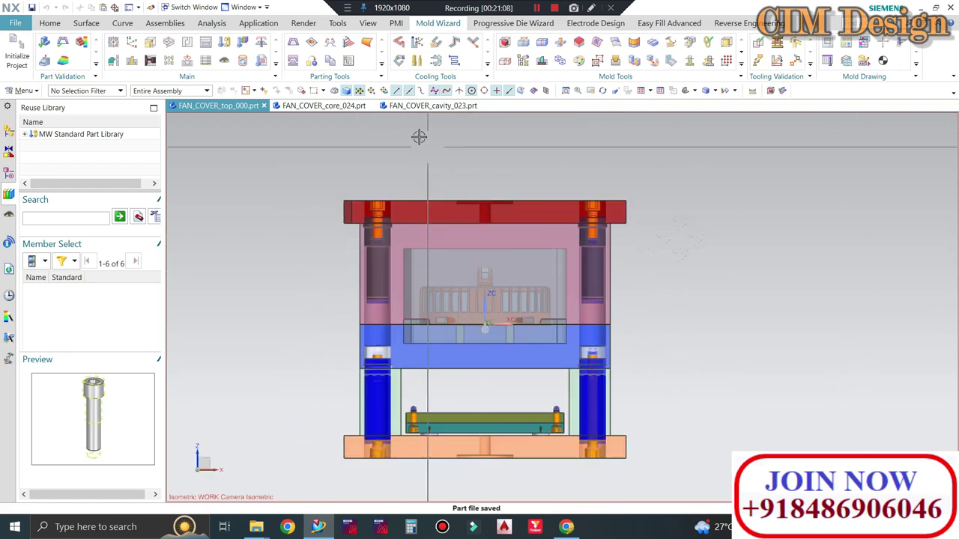
In FAN_COVER_cavity_023, try a bounding block around the cavity insert, then close it.
left_click(424, 106)
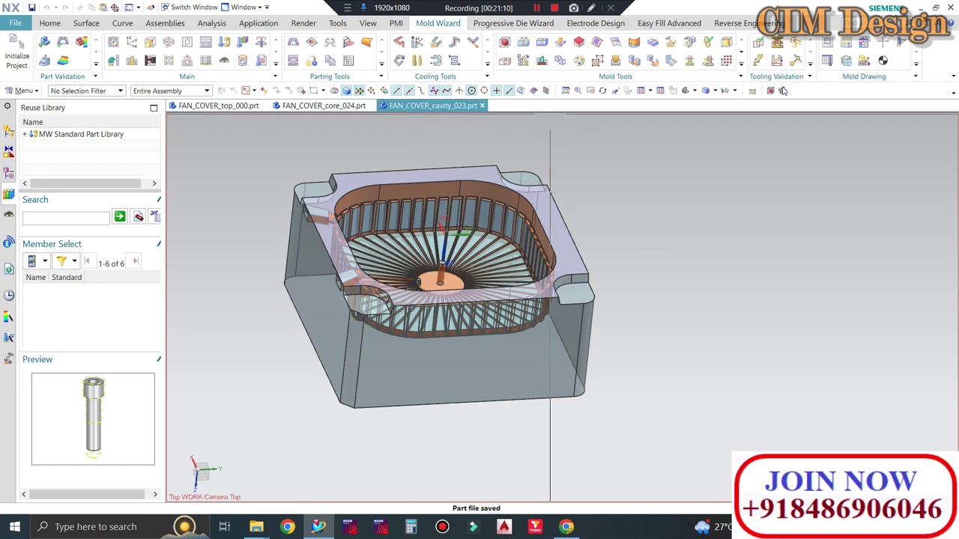
left_click(642, 273)
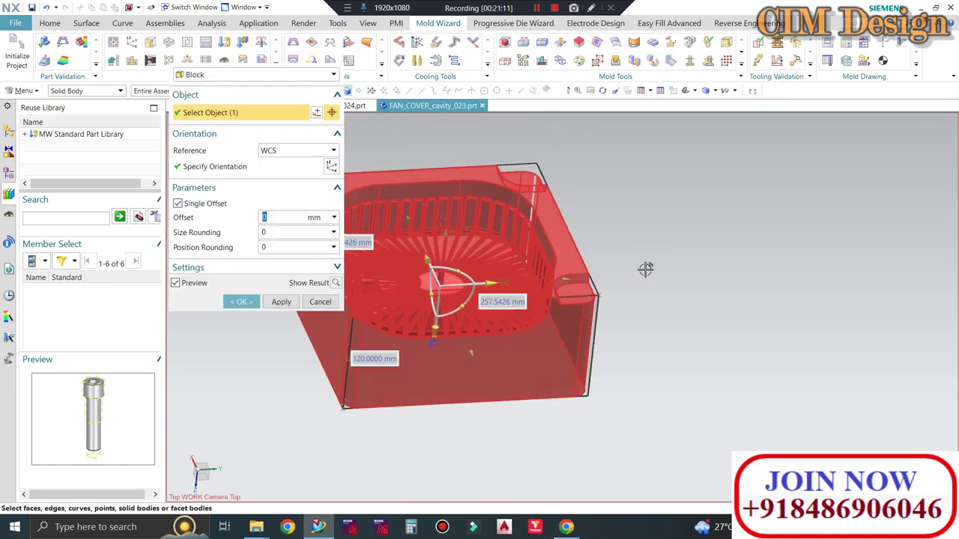
left_click(278, 302)
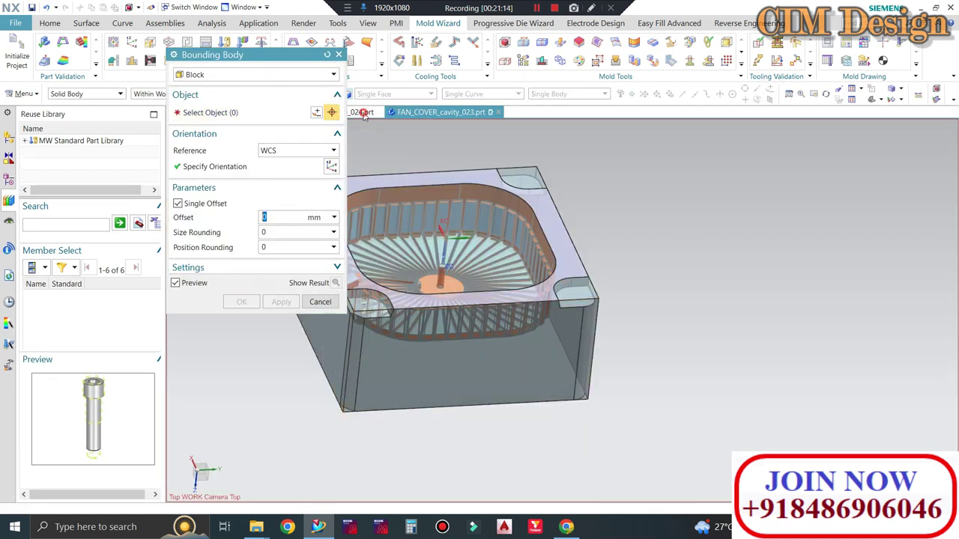
middle_click_drag(395, 140, 513, 256)
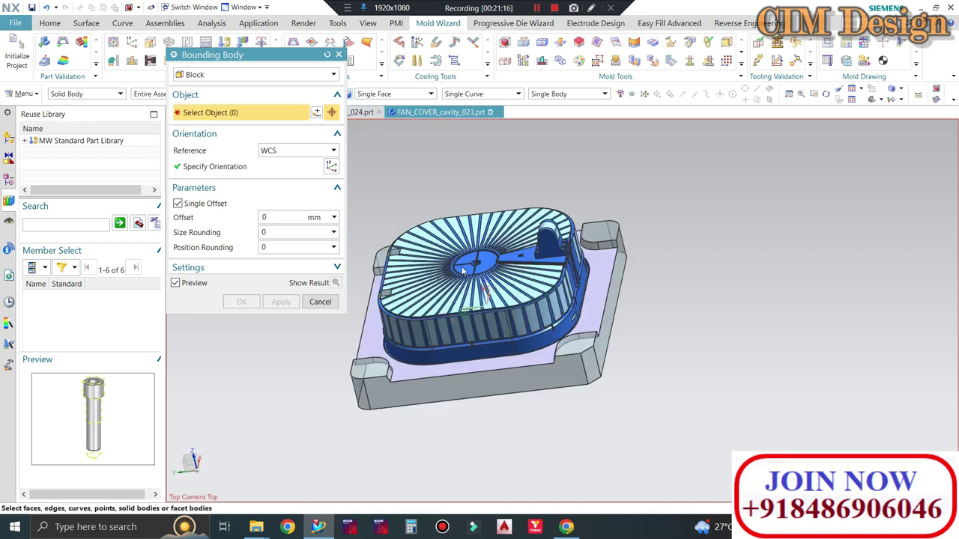
left_click(309, 301)
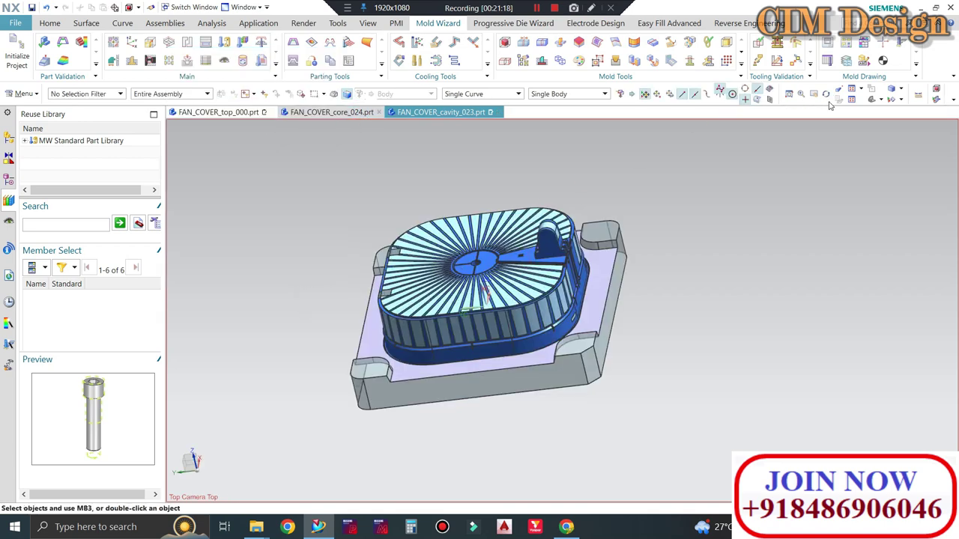
Create a 257.5426 x 257.5426 x 119.2452 mm bounding block around the core block.
key("F4")
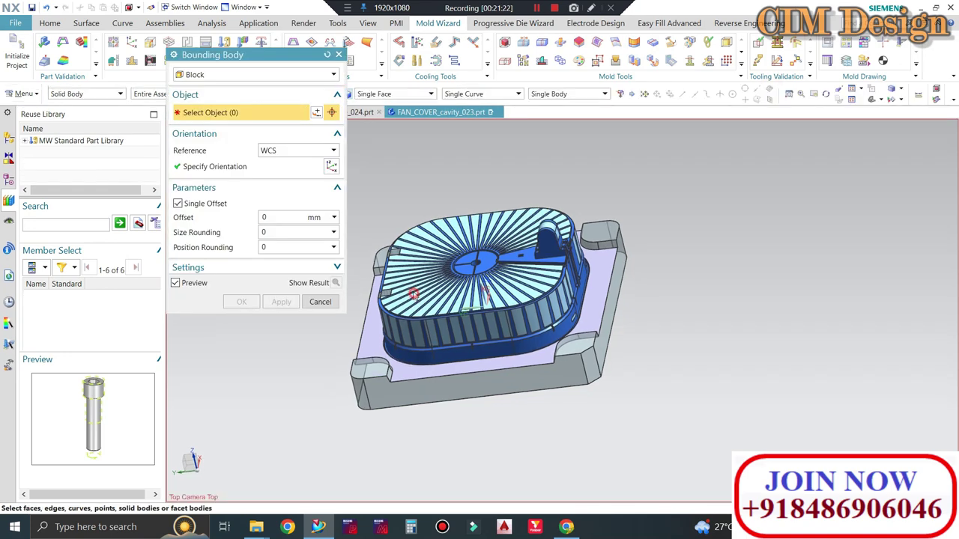
scroll(616, 300, "down", 3)
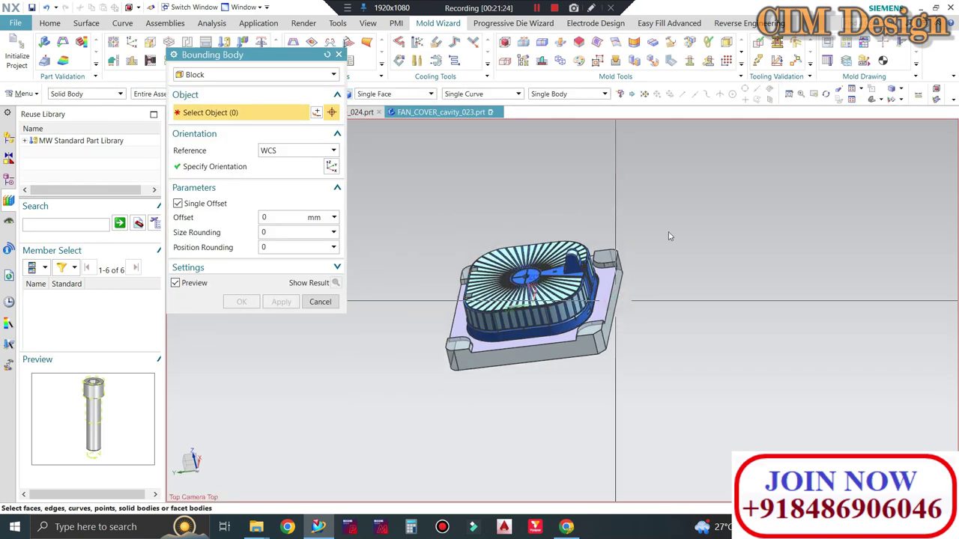
key("Escape")
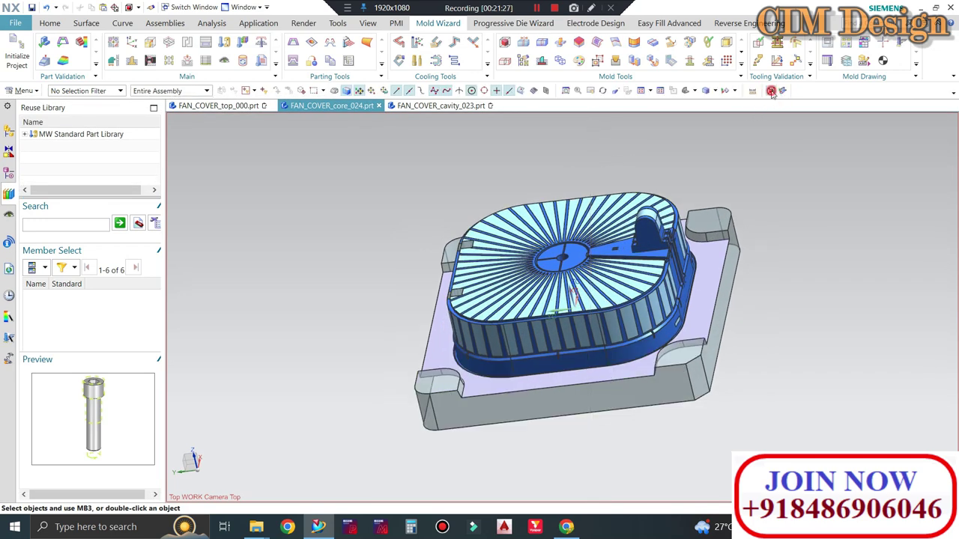
left_click(504, 41)
left_click(614, 250)
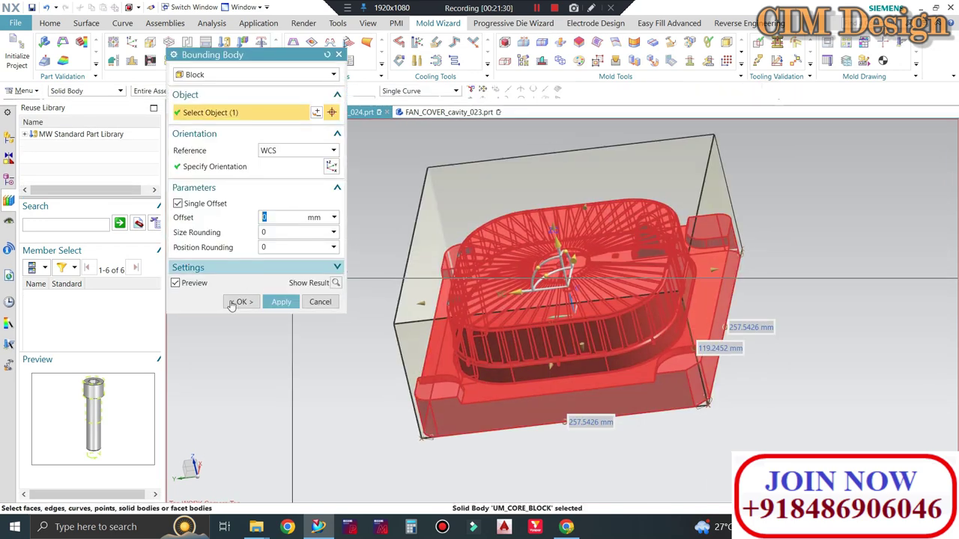
left_click(258, 301)
left_click(218, 106)
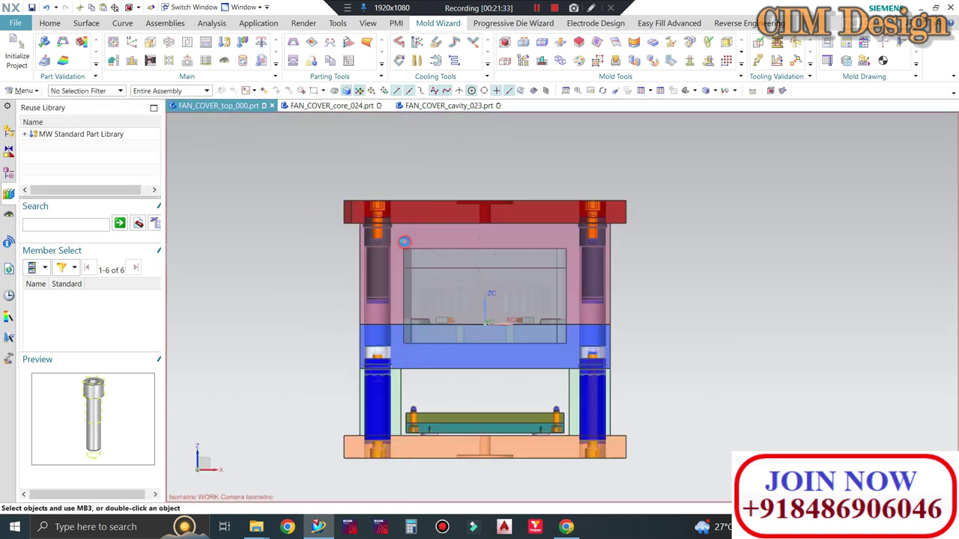
Make cavity plate FAN_COVER_cvp_035 the work part, cancel a trial Subtract, and open the Assemblies tools.
double_click(404, 241)
left_click(404, 241)
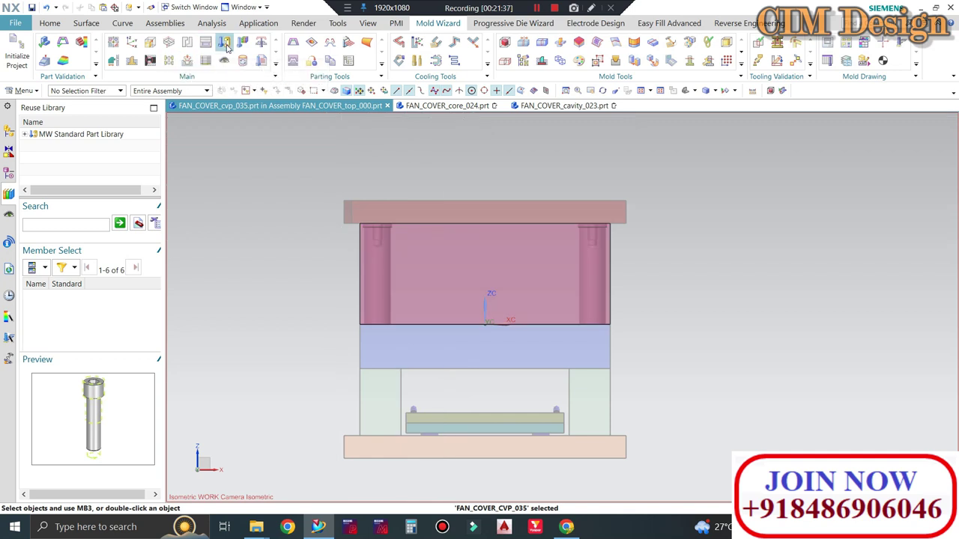
left_click(49, 23)
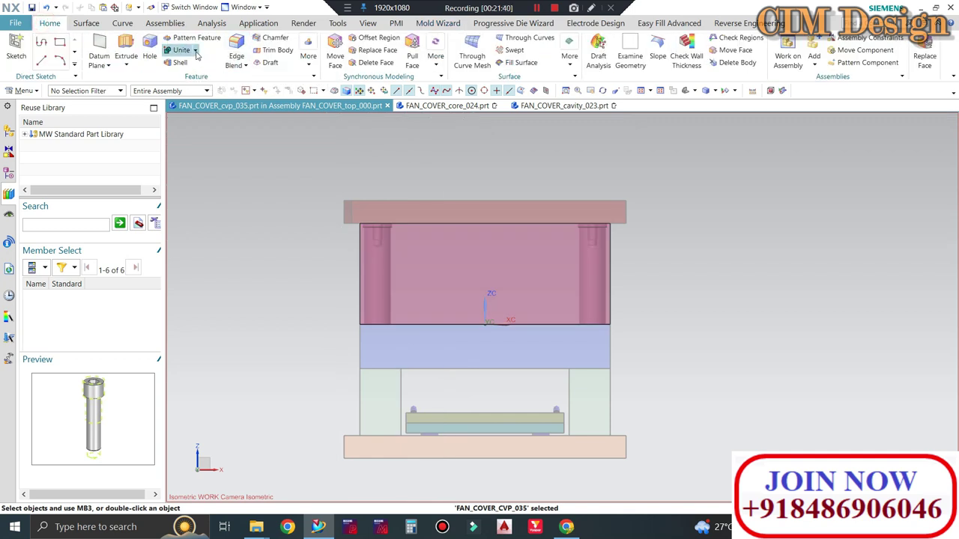
left_click(191, 76)
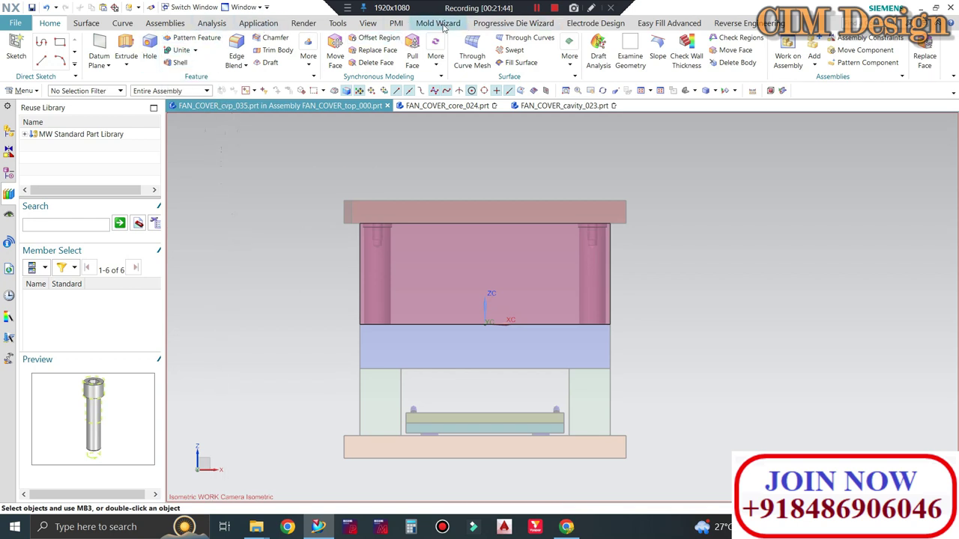
left_click(440, 23)
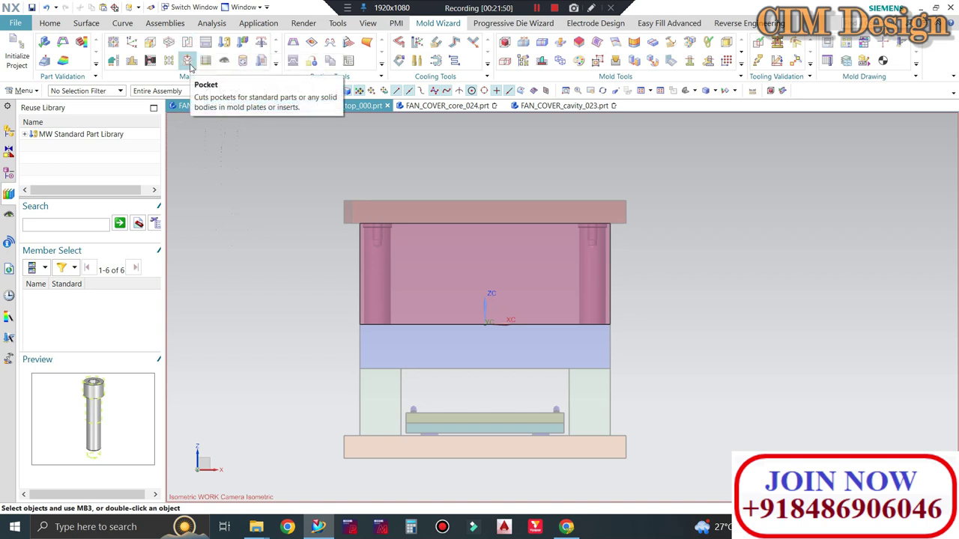
left_click(48, 23)
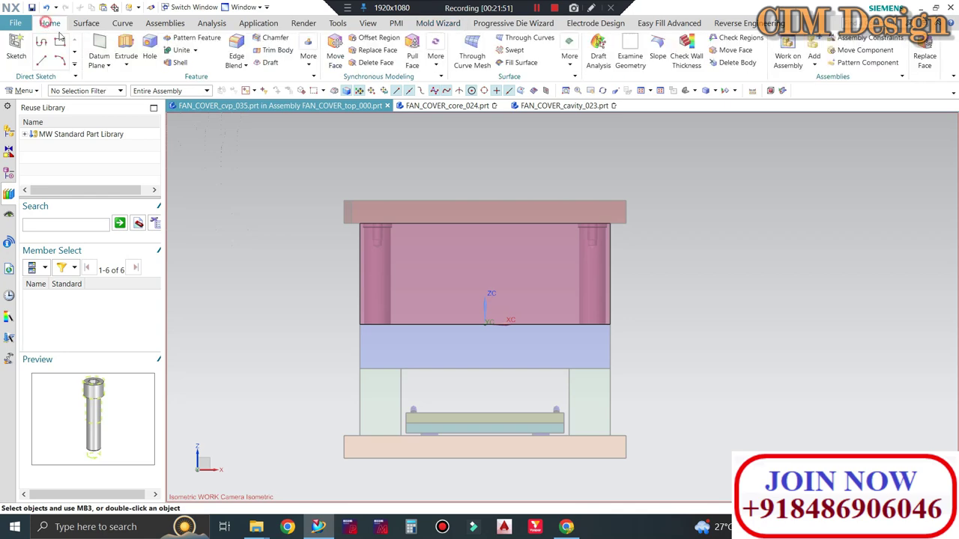
left_click(187, 77)
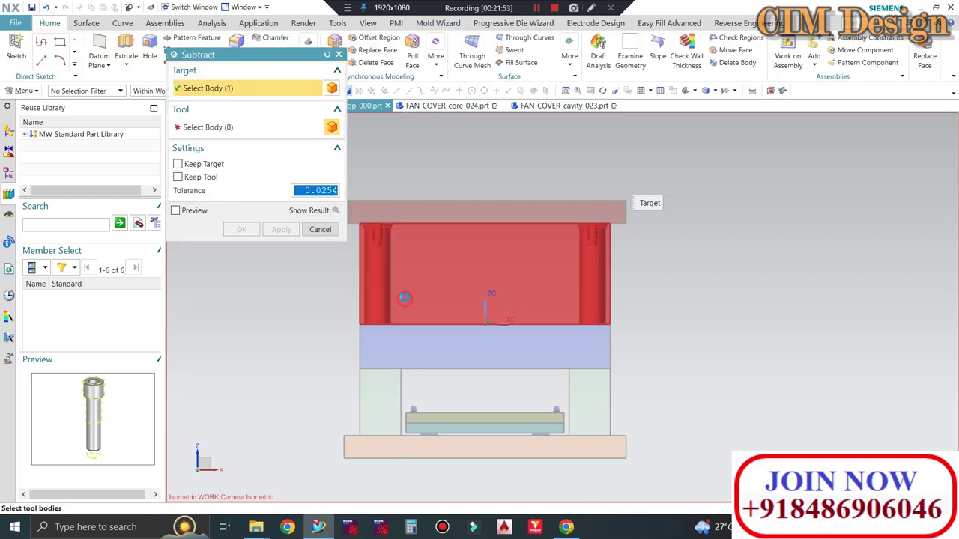
right_click(432, 272)
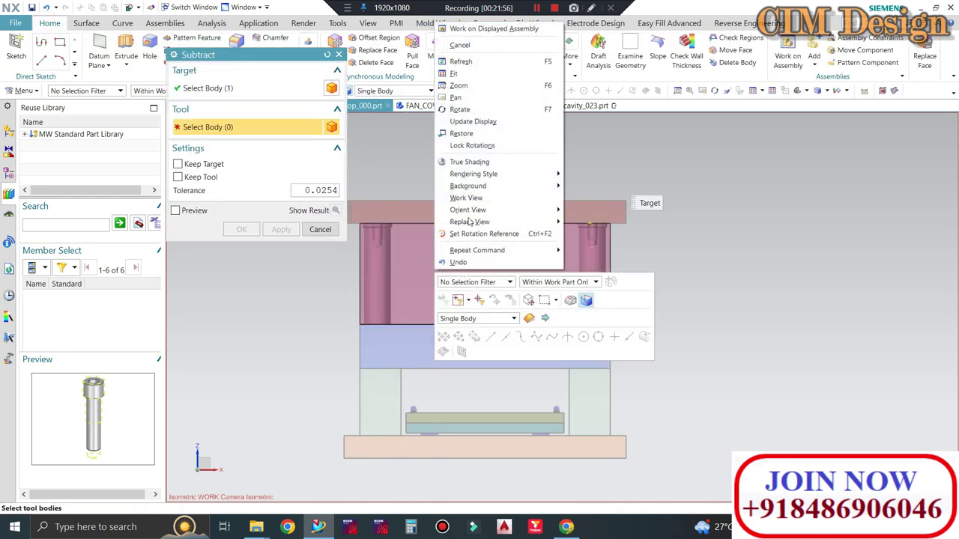
key("Escape")
key("Escape")
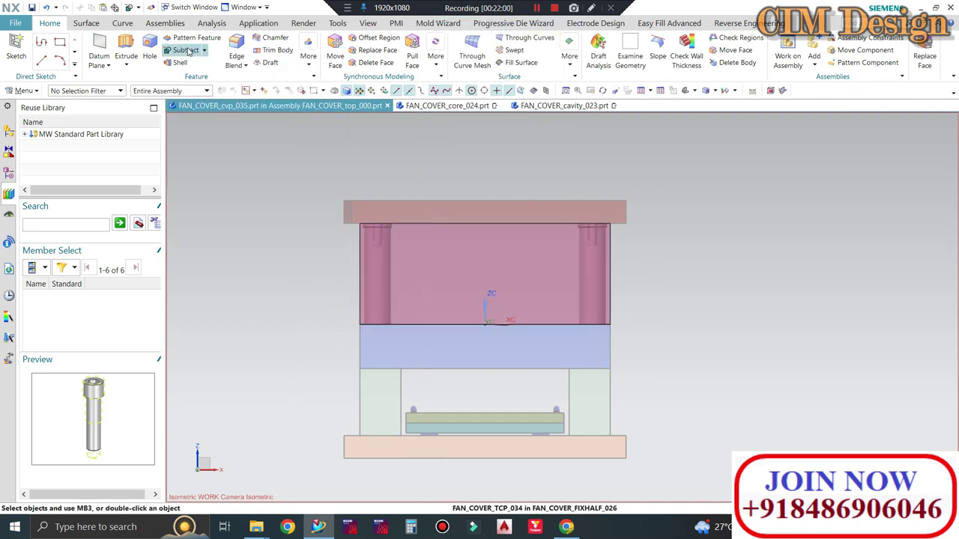
left_click(164, 24)
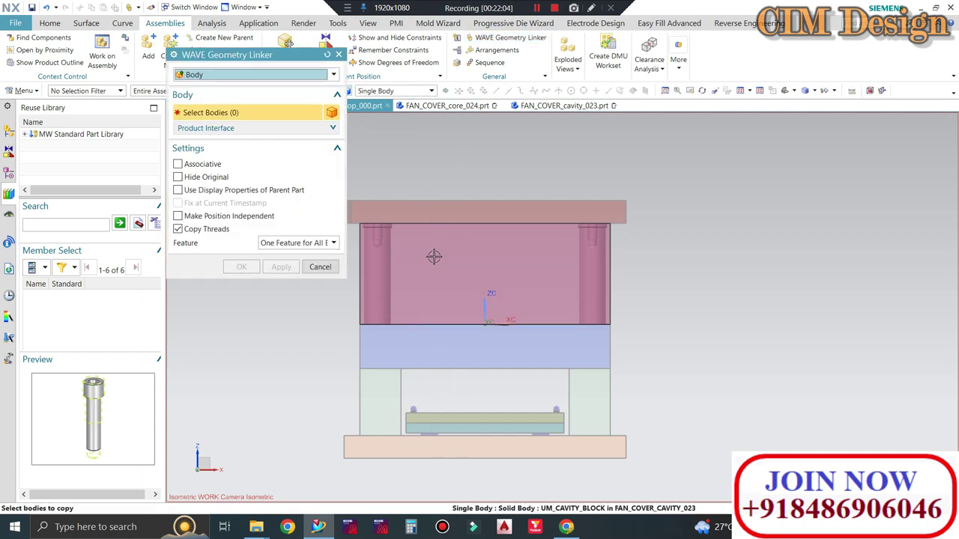
WAVE-link the FAN_COVER_cavity_023 solid body into the cavity plate.
right_click(428, 263)
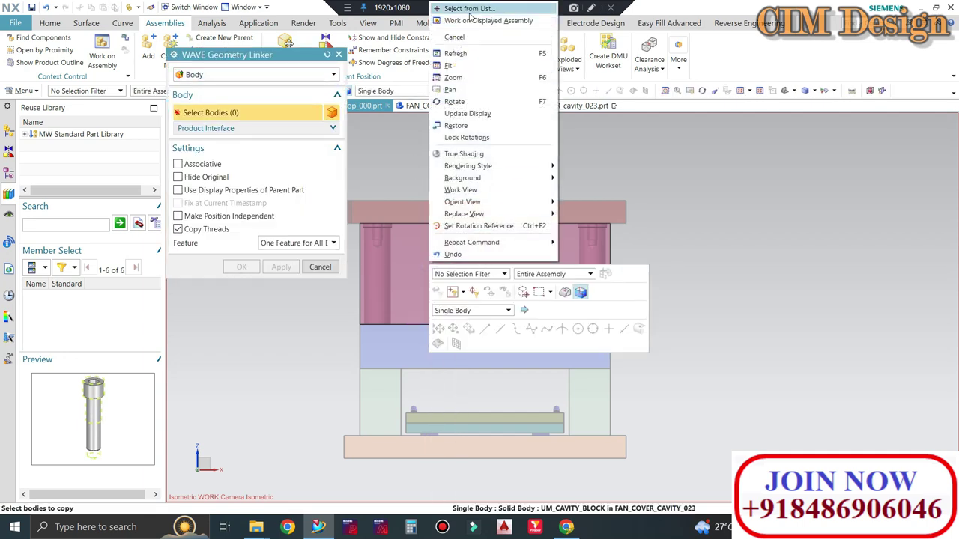
left_click(470, 10)
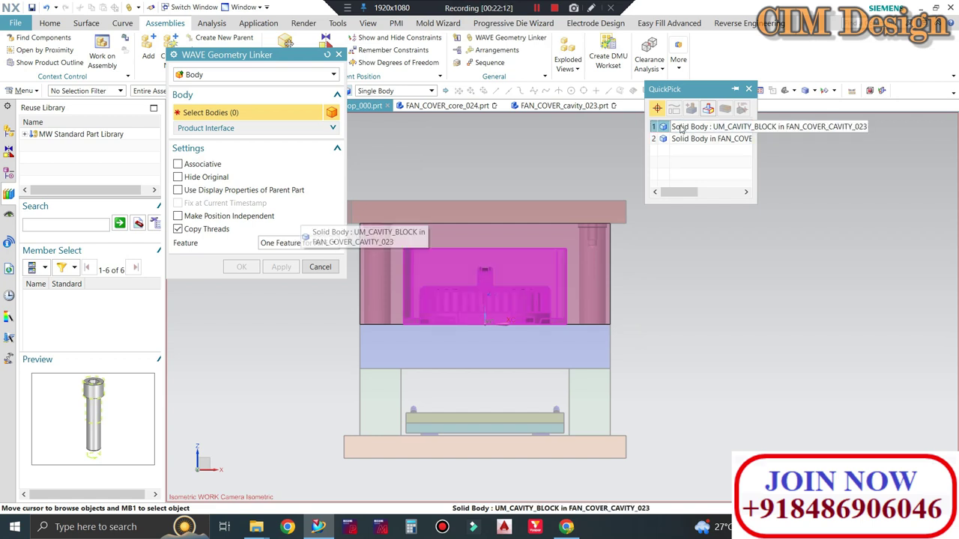
left_click(690, 140)
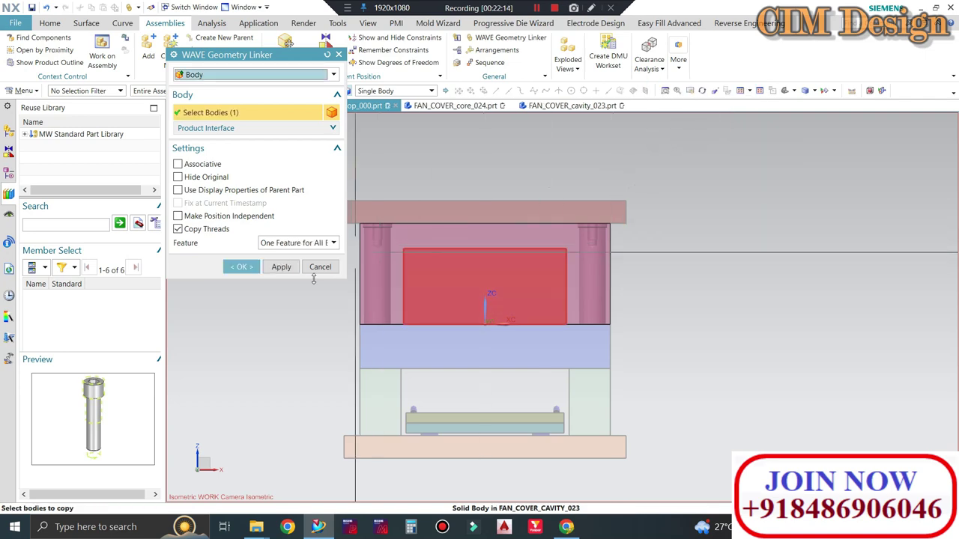
middle_click_drag(498, 293, 524, 322)
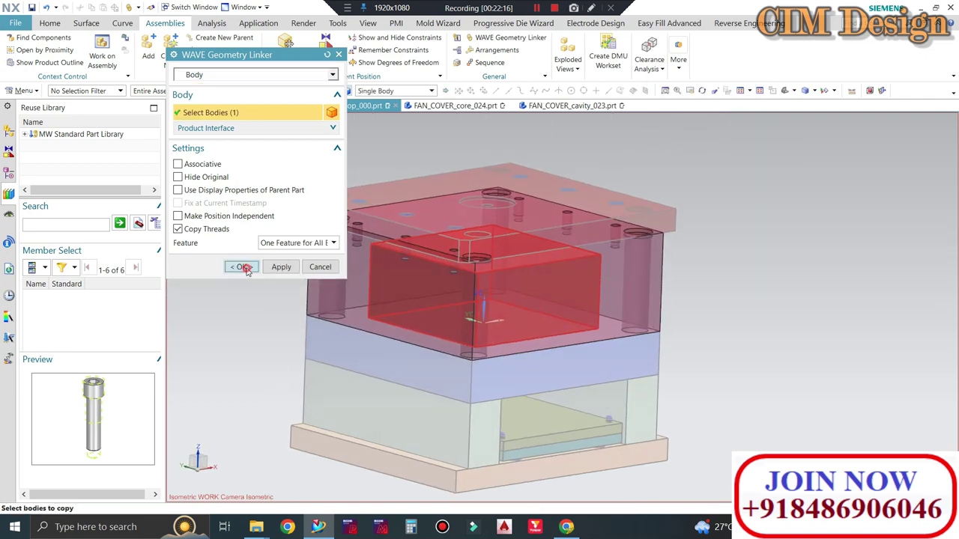
left_click(241, 267)
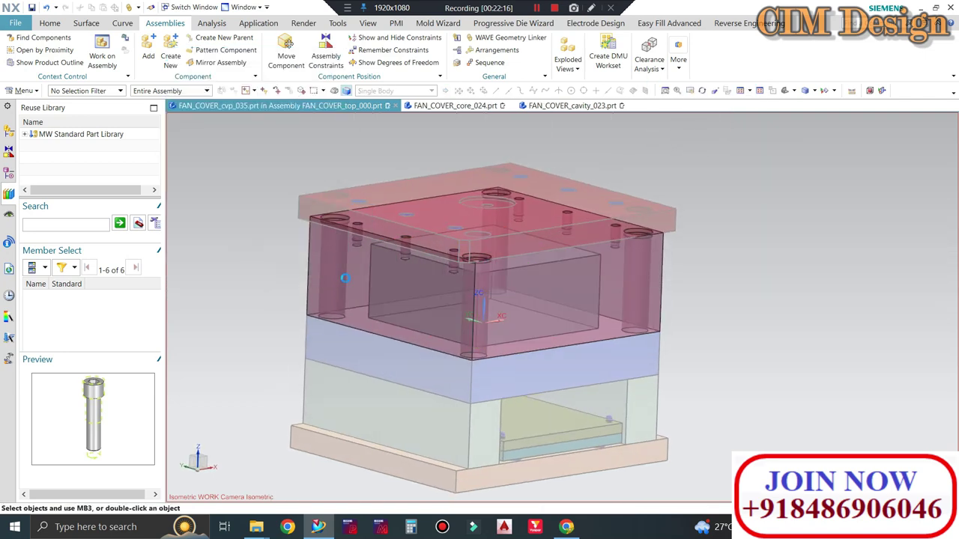
Subtract the linked cavity block from the cavity plate to cut the pocket.
left_click(51, 23)
left_click(187, 50)
left_click(588, 180)
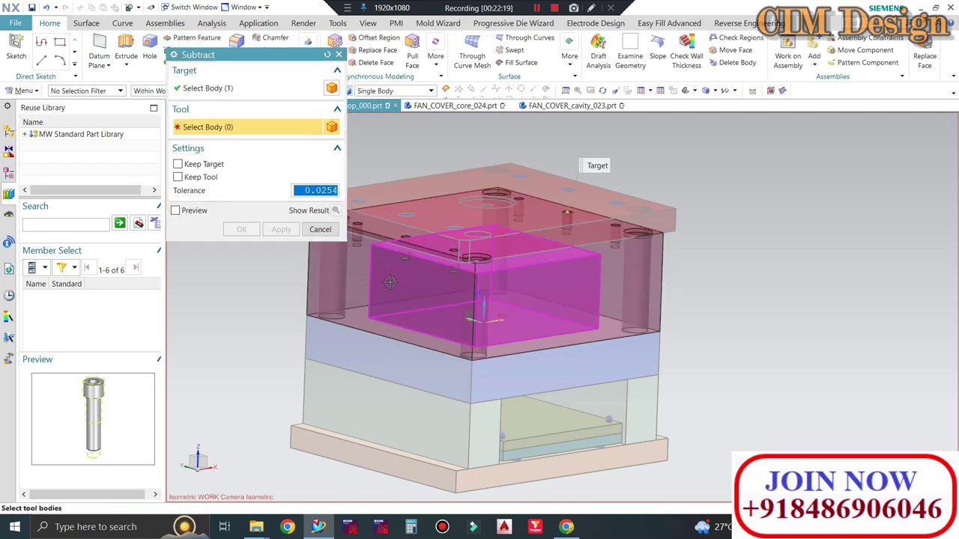
left_click(487, 300)
left_click(241, 229)
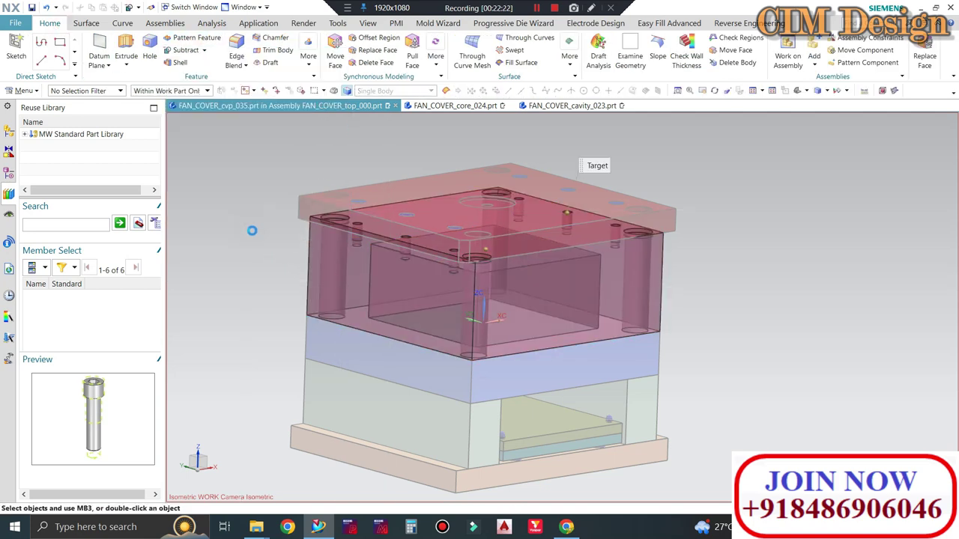
Make the core plate the work part and WAVE-link the insert block into it.
double_click(408, 345)
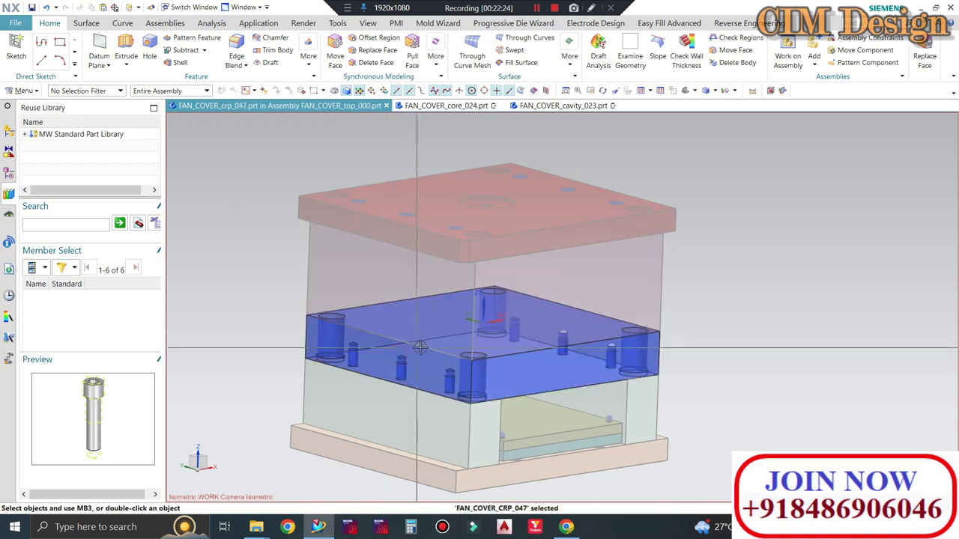
middle_click_drag(408, 341, 284, 126)
left_click(165, 22)
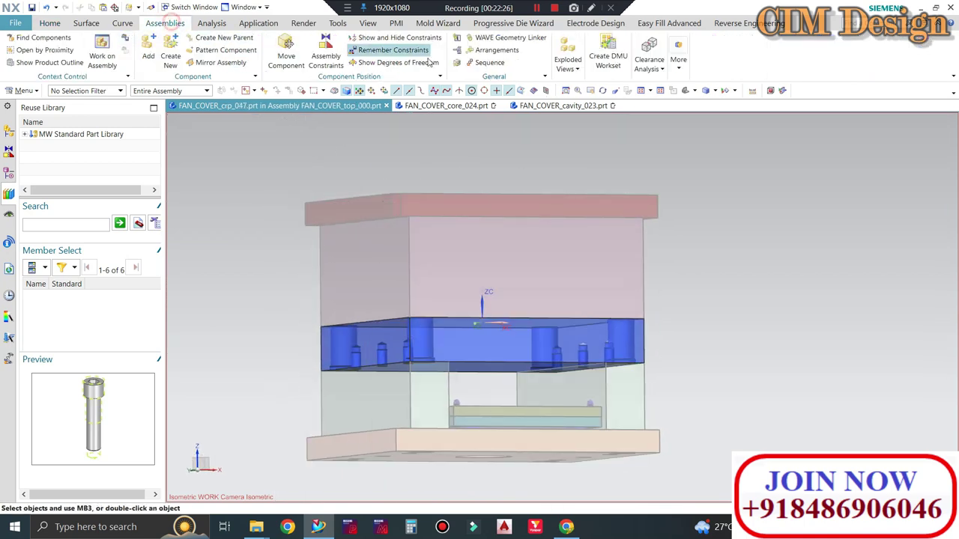
left_click(495, 37)
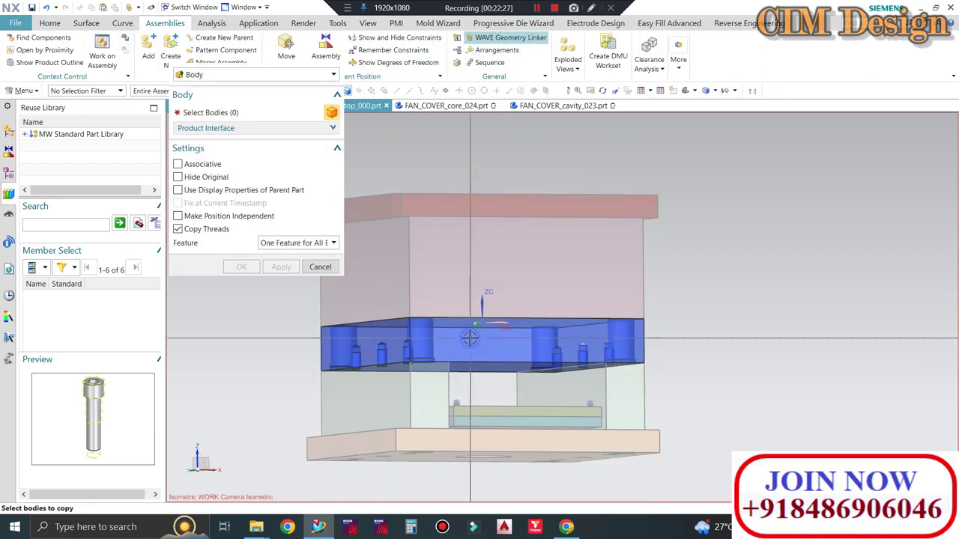
right_click(472, 343)
left_click(507, 58)
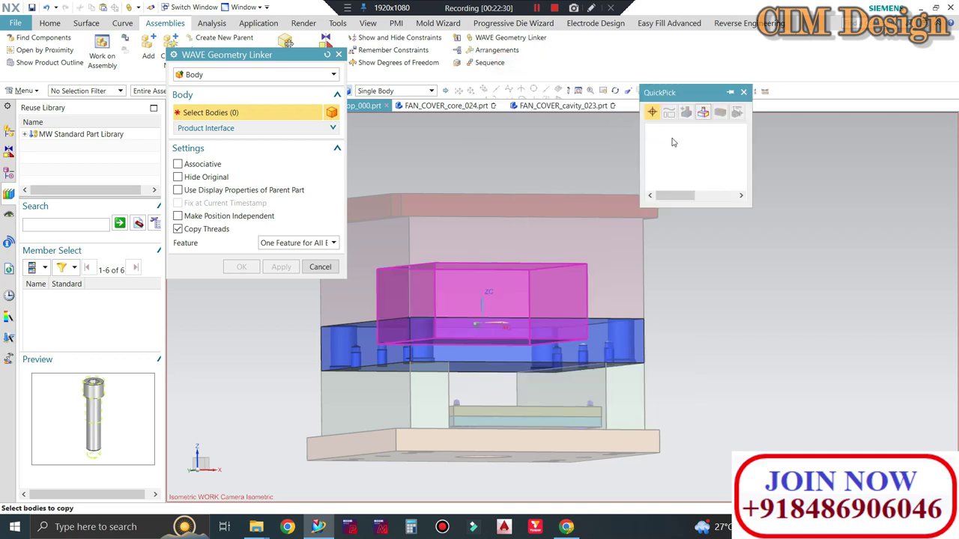
left_click(675, 131)
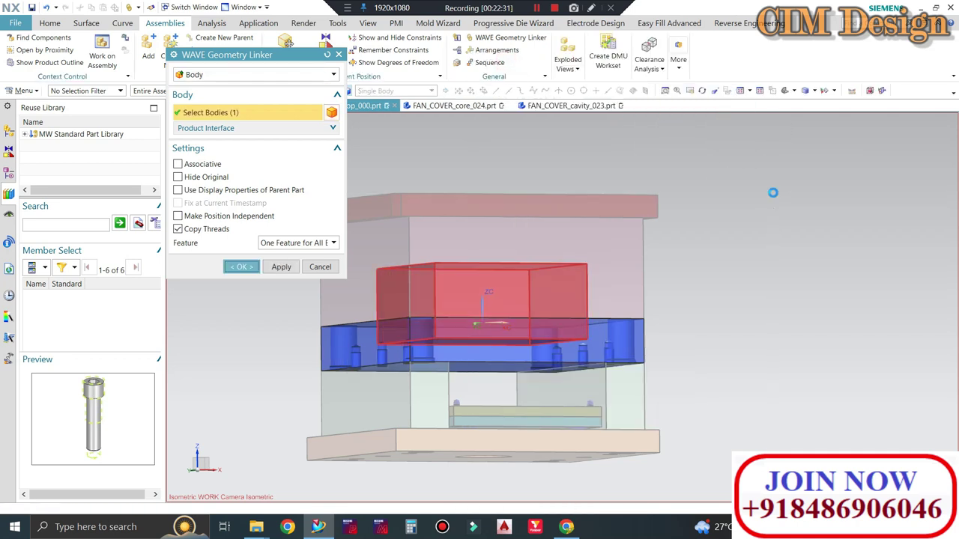
middle_click(675, 195)
Subtract the linked block from the core plate, then display FAN_COVER_cavity_023.
left_click(52, 23)
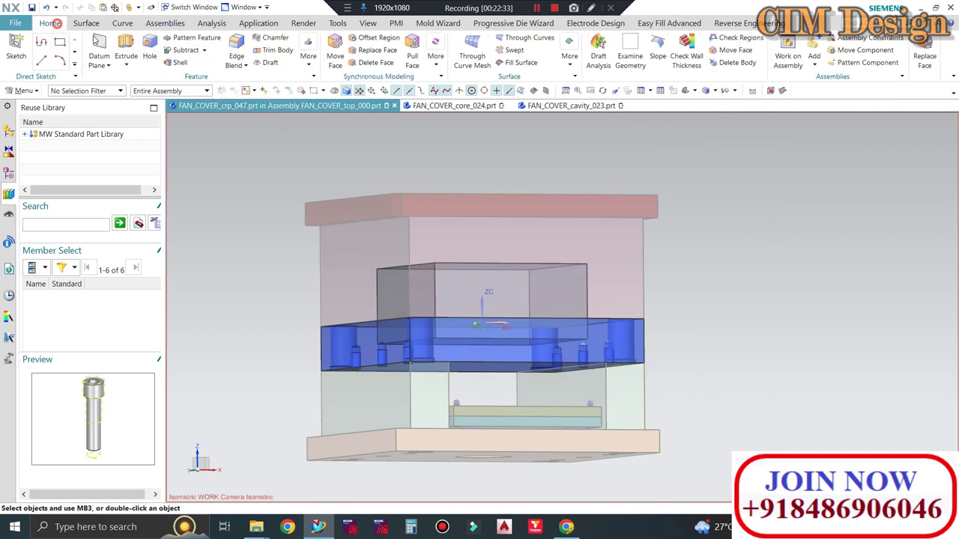
left_click(185, 50)
left_click(442, 352)
left_click(375, 273)
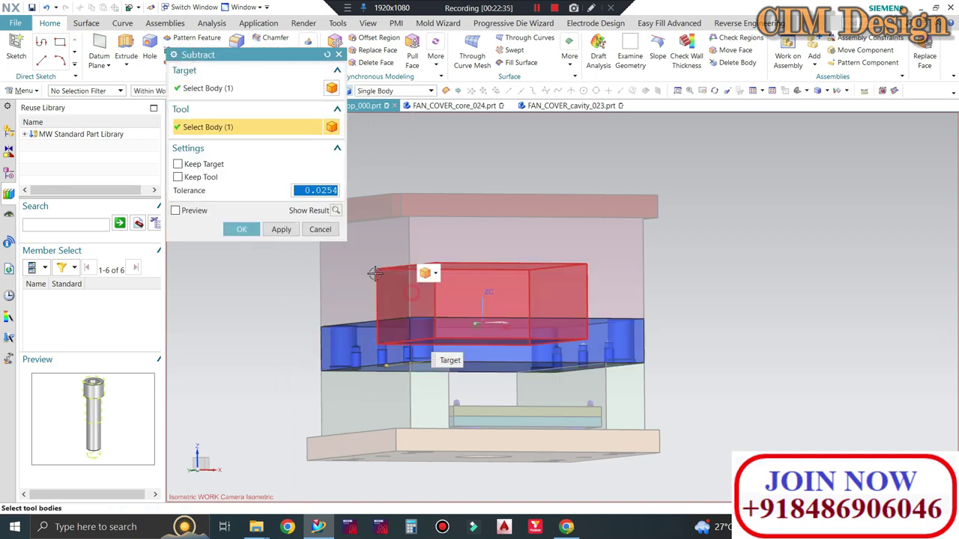
left_click(241, 229)
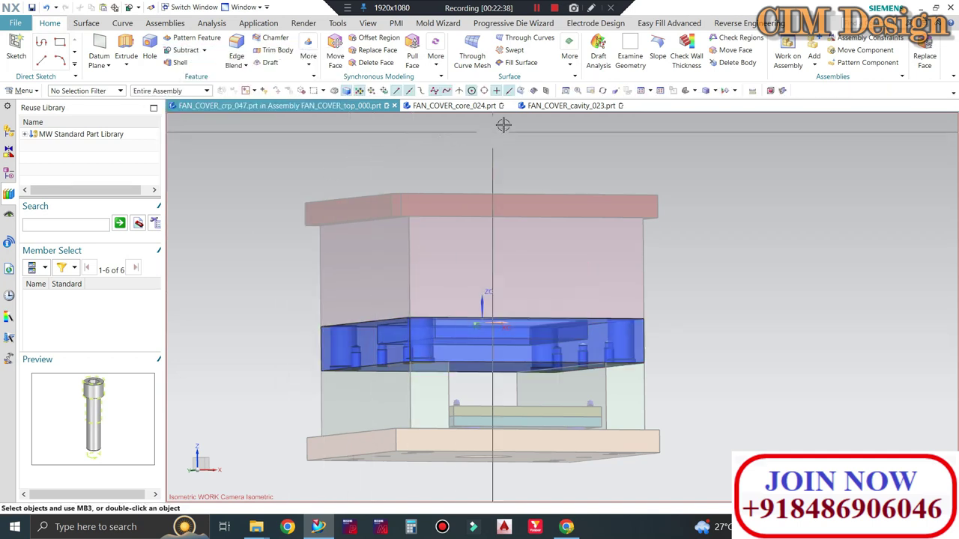
left_click(555, 105)
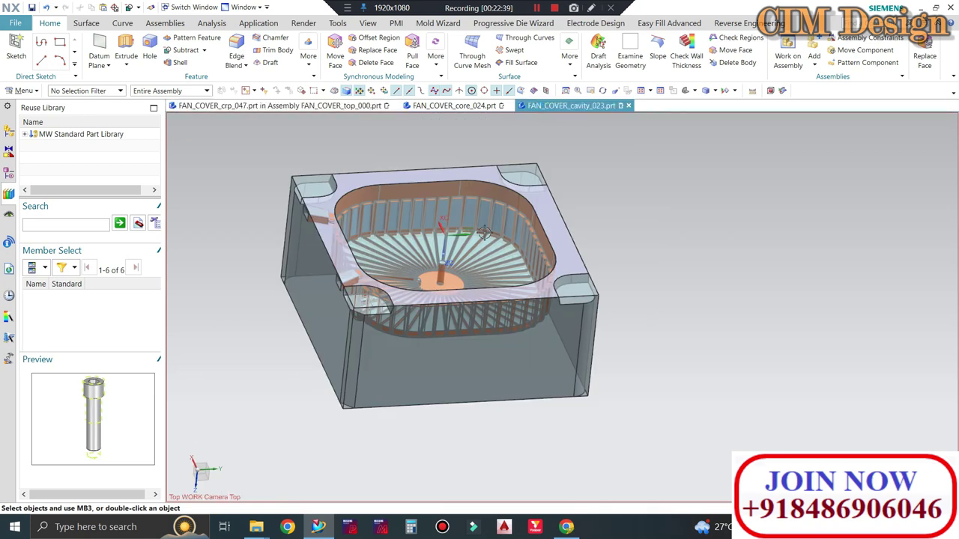
Switch between the core and cavity parts, starting and cancelling Delete Body twice.
left_click(487, 106)
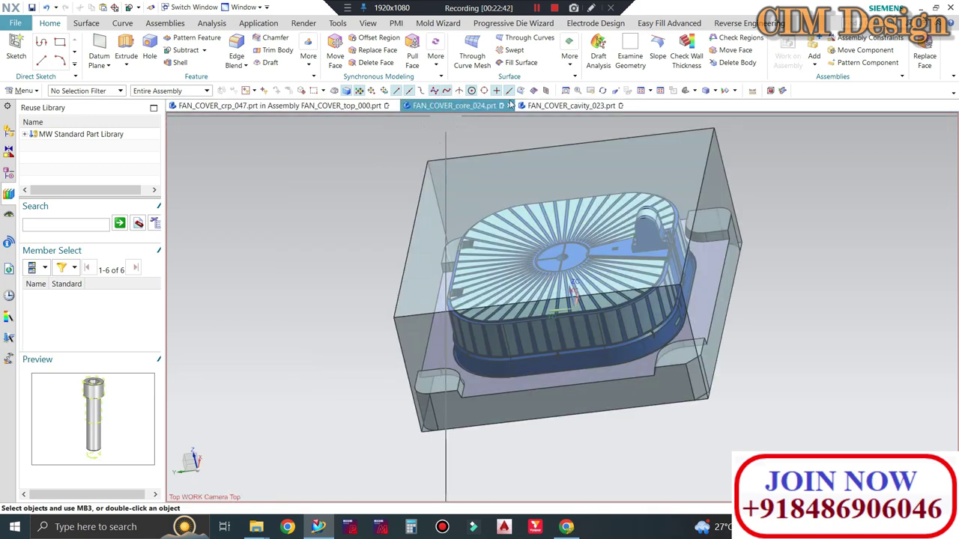
left_click(544, 106)
left_click(731, 63)
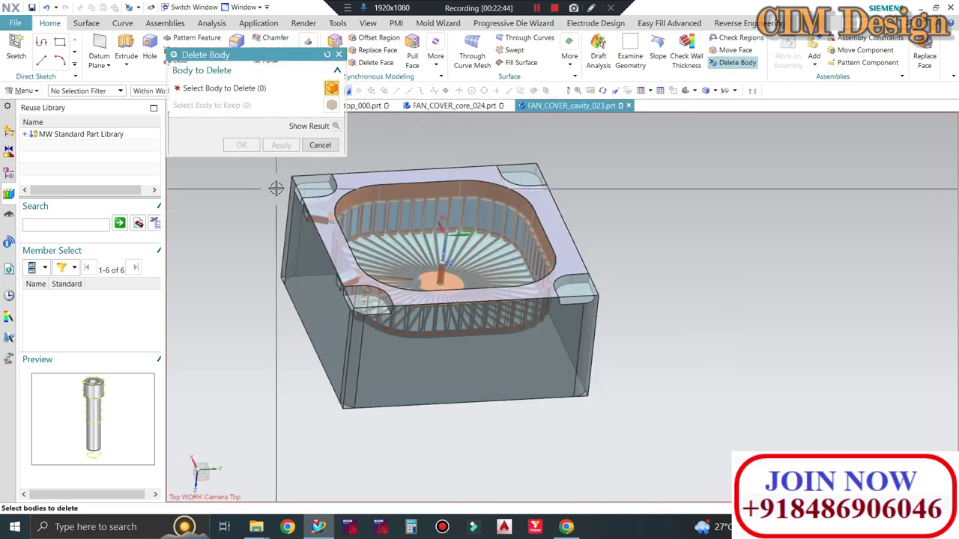
left_click(296, 188)
left_click(279, 146)
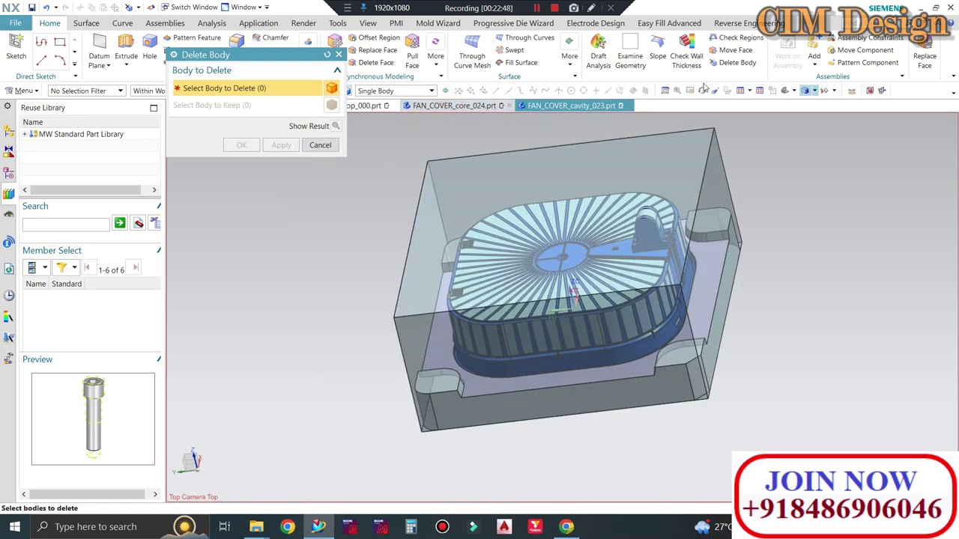
left_click(321, 146)
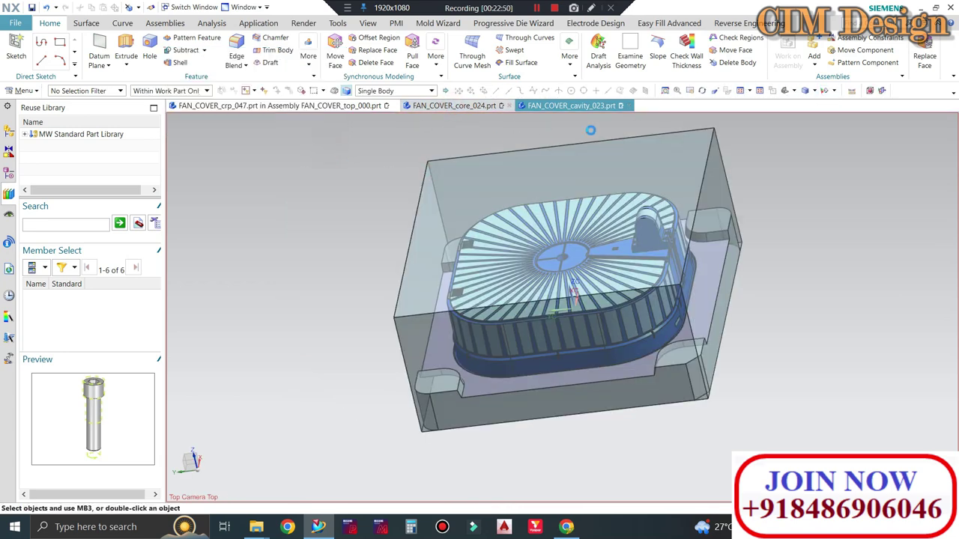
left_click(730, 63)
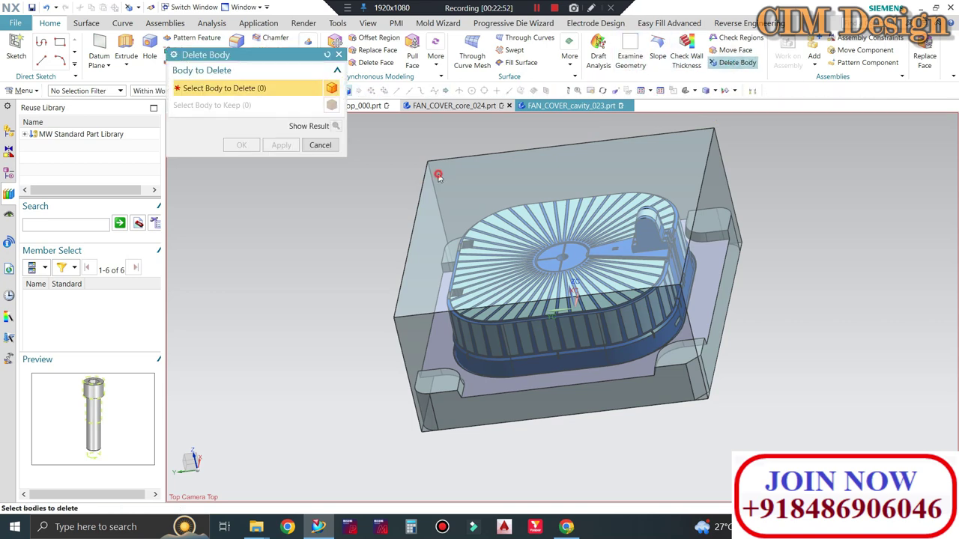
key("Escape")
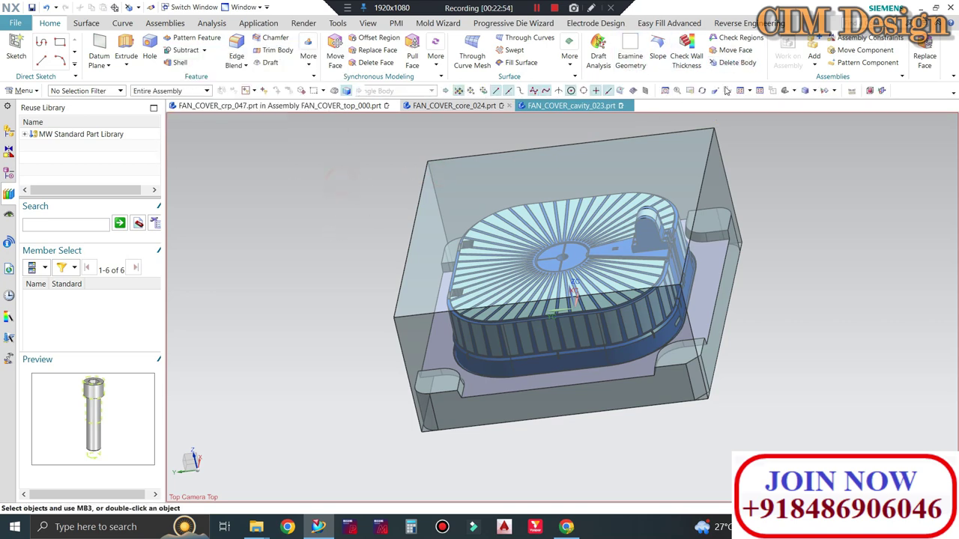
Delete the transparent workpiece block from FAN_COVER_core_024 and return to the mold assembly.
left_click(454, 106)
left_click(538, 225)
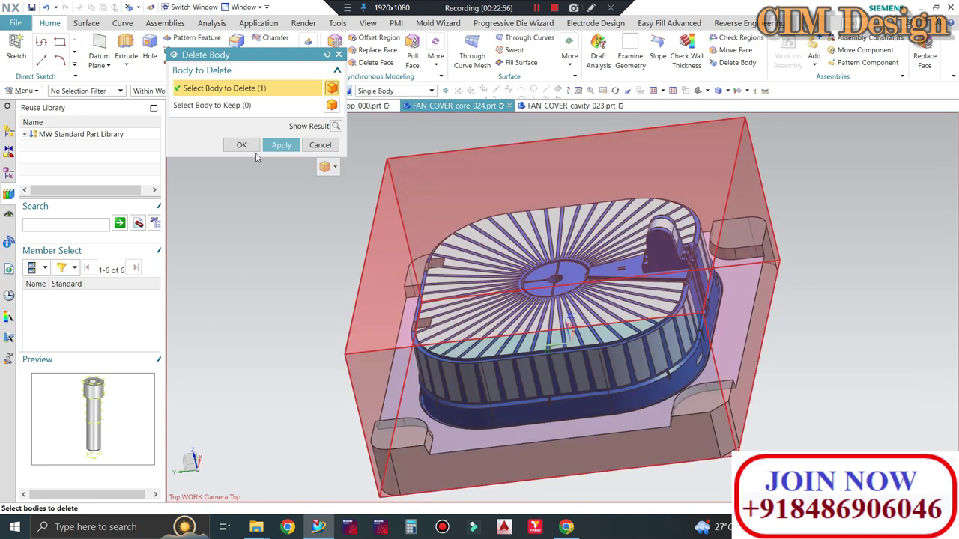
middle_click(538, 225)
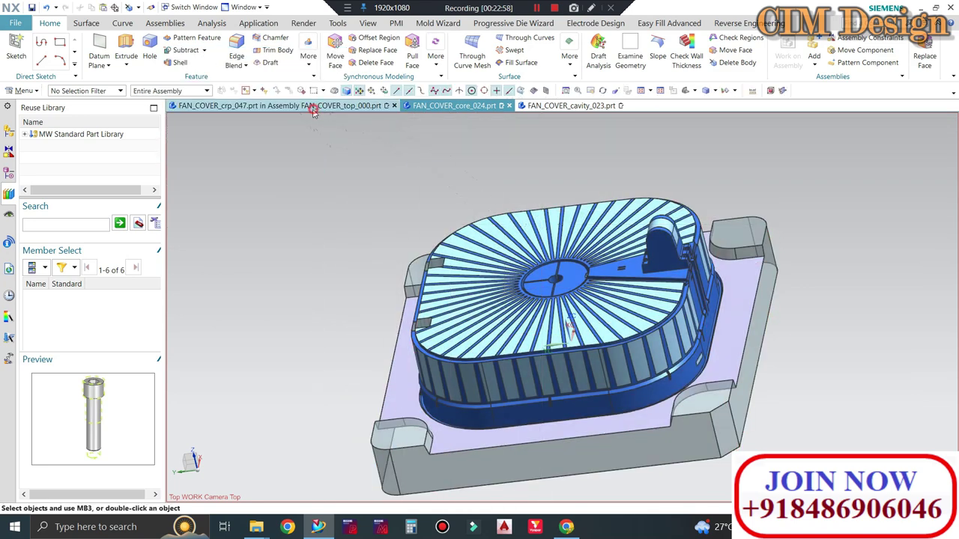
left_click(299, 105)
middle_click_drag(377, 272, 355, 267)
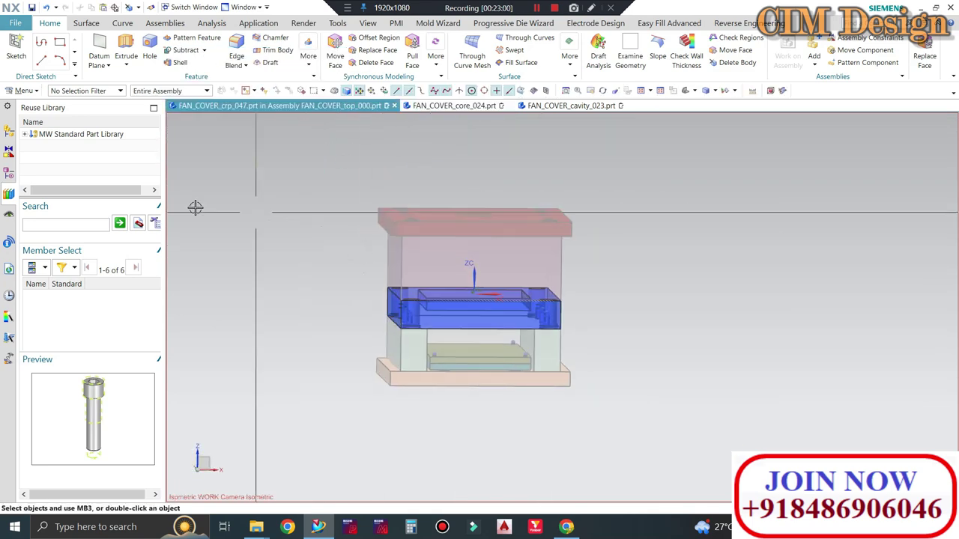
Make the top assembly the work part and orbit and zoom the full mold.
left_click(9, 130)
double_click(62, 147)
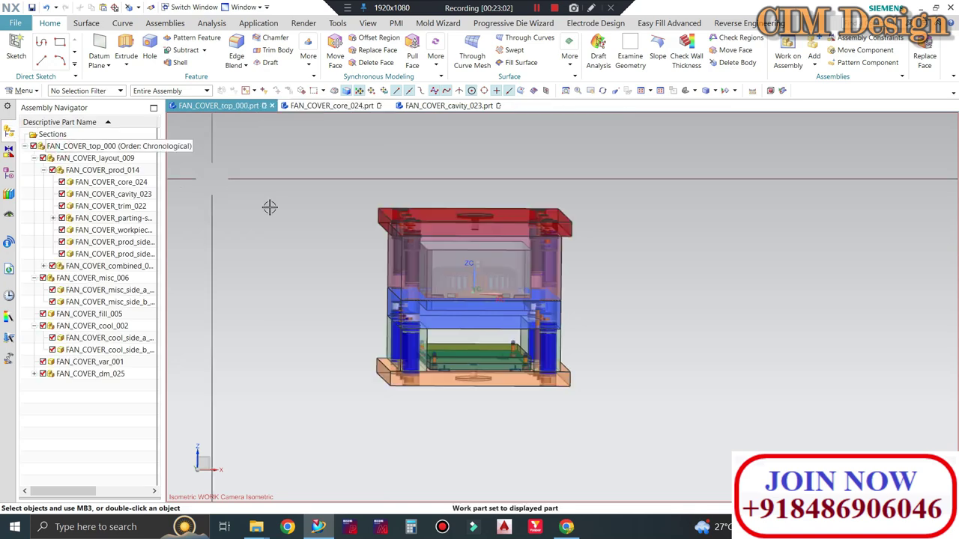
mouse_move(381, 294)
middle_mouse_down()
mouse_move(321, 304)
mouse_move(374, 302)
mouse_move(450, 247)
middle_mouse_up()
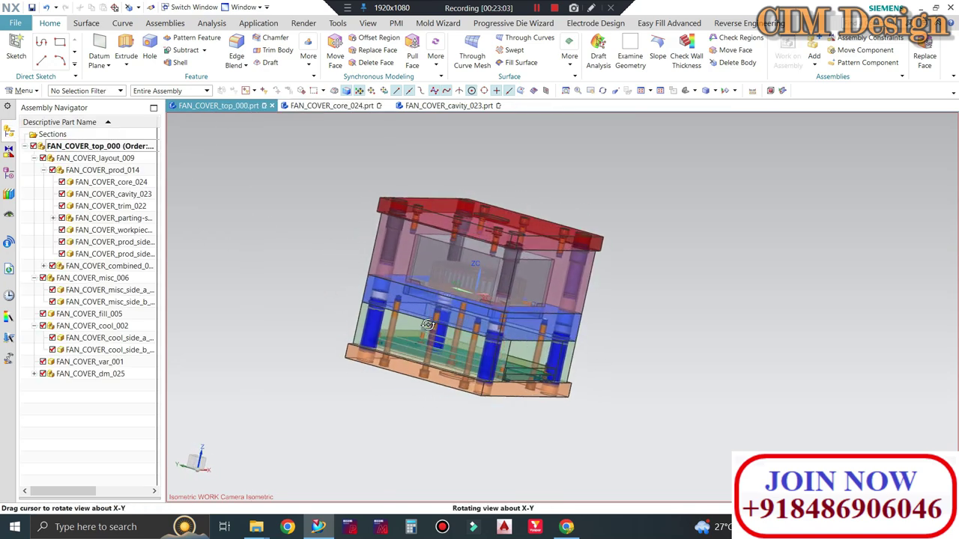
scroll(508, 202, "up", 3)
scroll(508, 202, "up", 3)
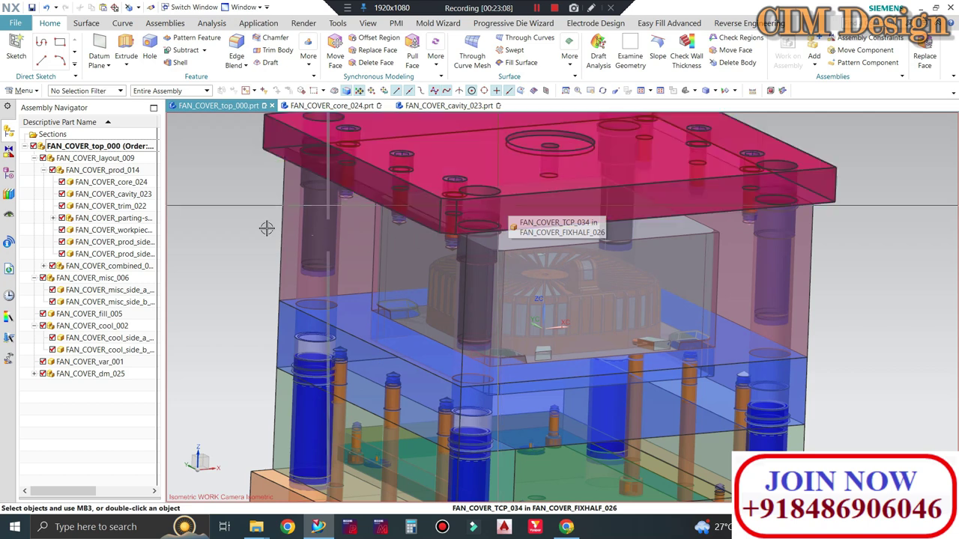
Chamfer a vertical cavity plate edge 10 mm symmetric, then make FAN_COVER_crp_047 the work part.
double_click(287, 196)
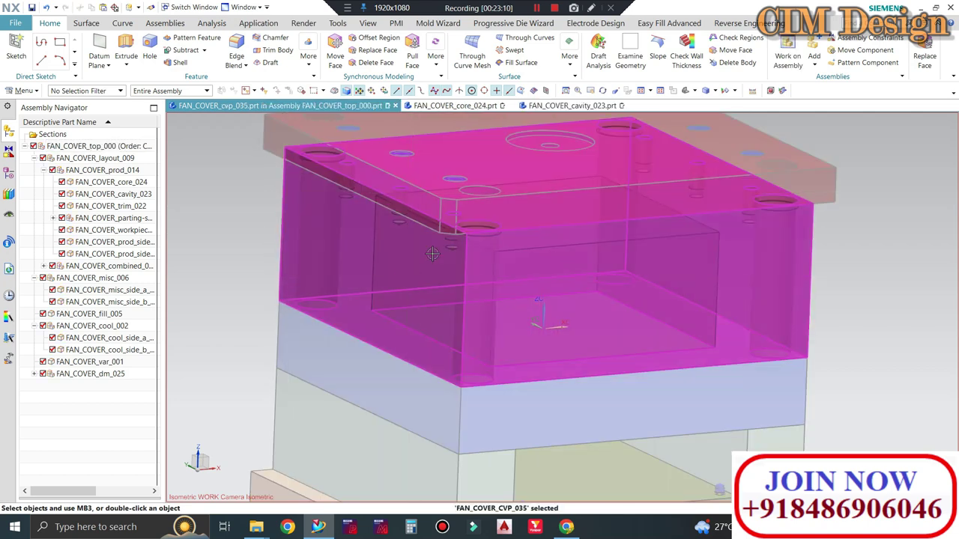
left_click(274, 39)
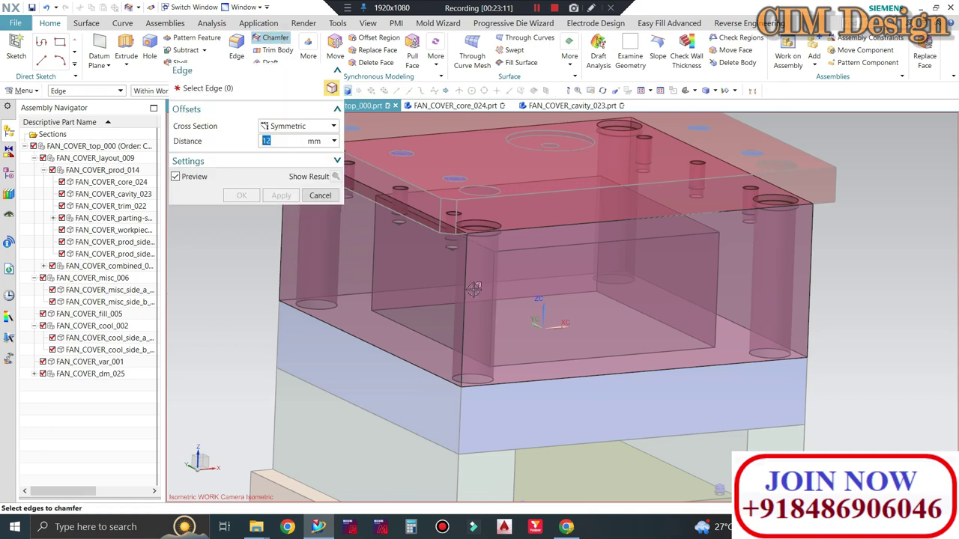
middle_click_drag(515, 283, 461, 278)
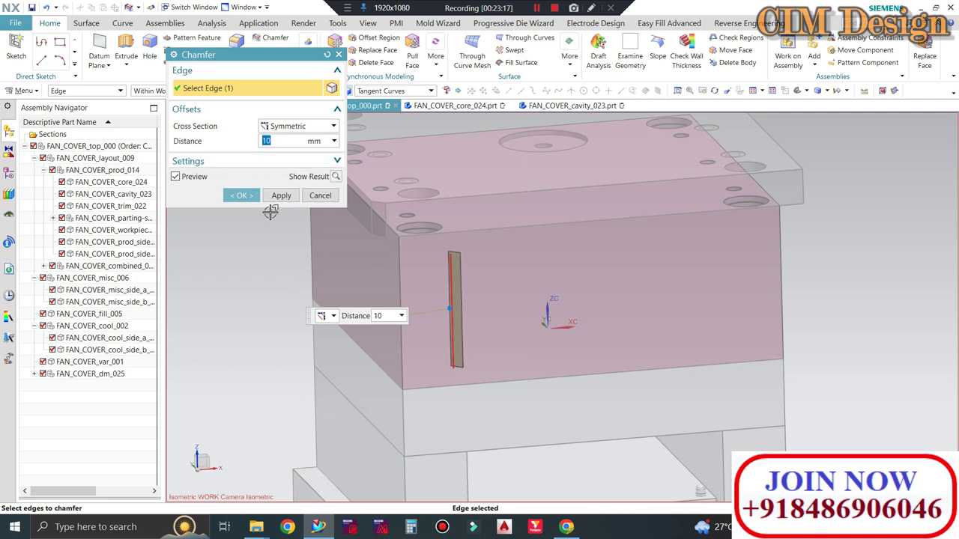
left_click(280, 196)
scroll(454, 320, "down", 2)
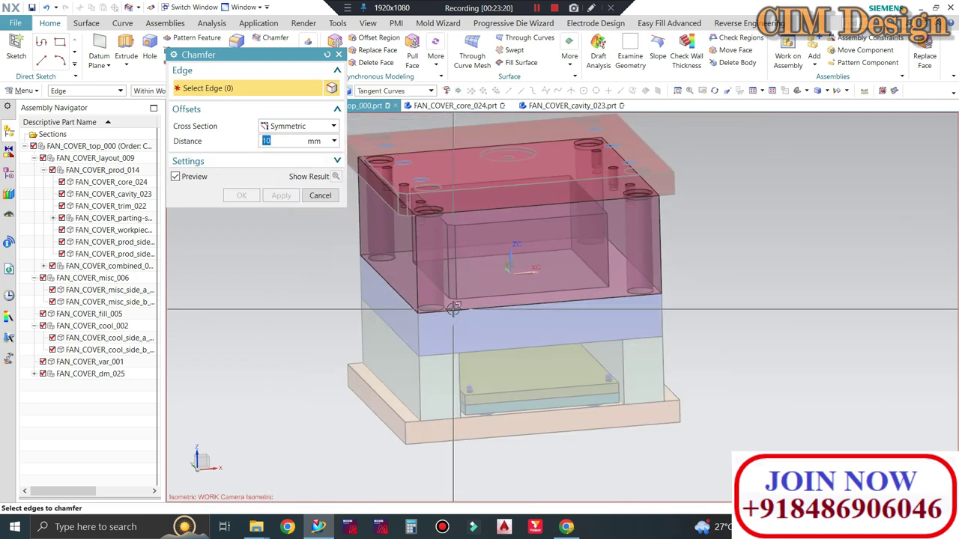
key("Escape")
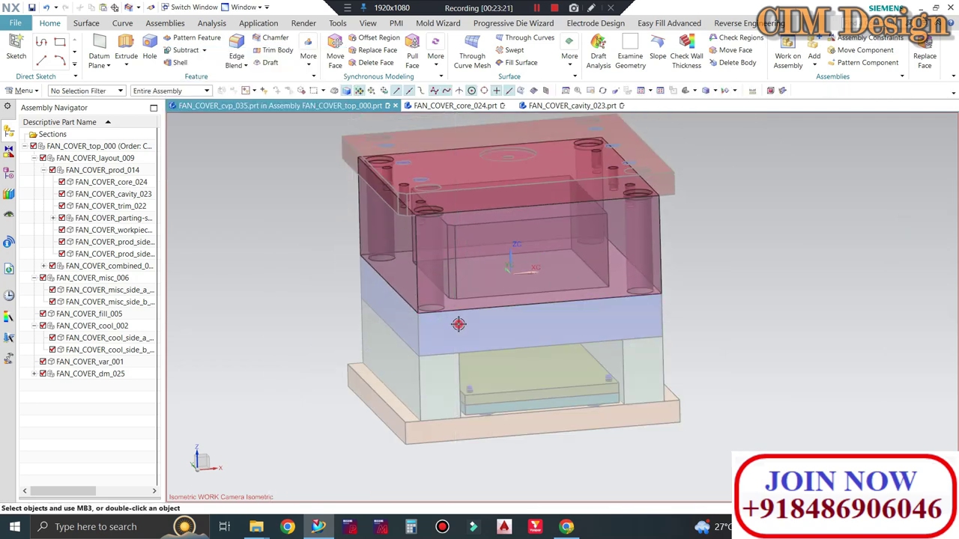
double_click(457, 324)
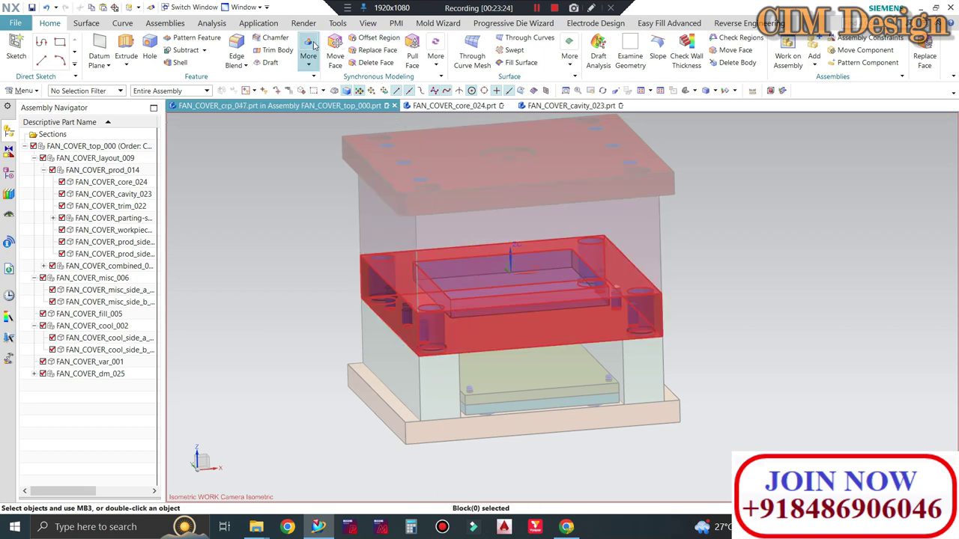
Chamfer a pocket edge of the plate.
left_click(277, 39)
scroll(452, 315, "up", 3)
scroll(452, 315, "up", 2)
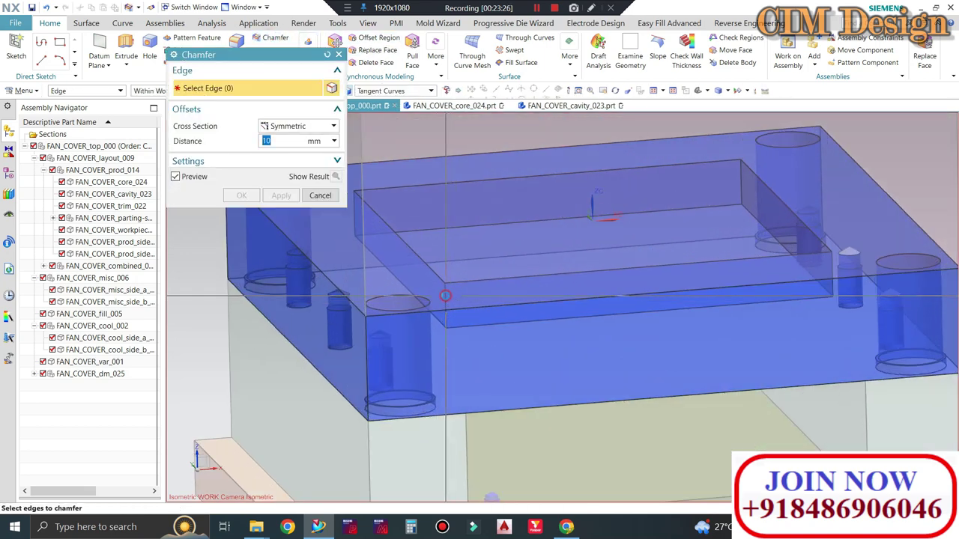
left_click(445, 303)
left_click(241, 196)
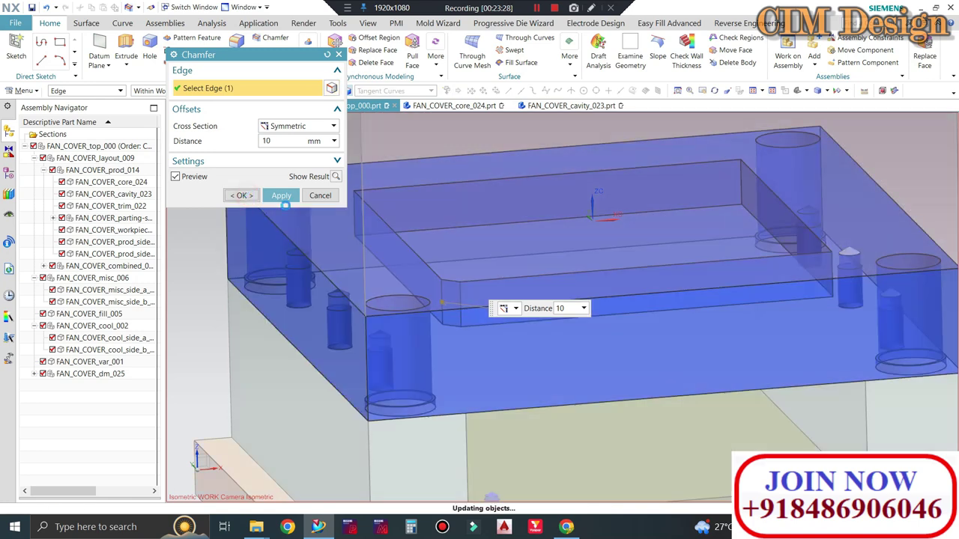
middle_click_drag(425, 249, 278, 43)
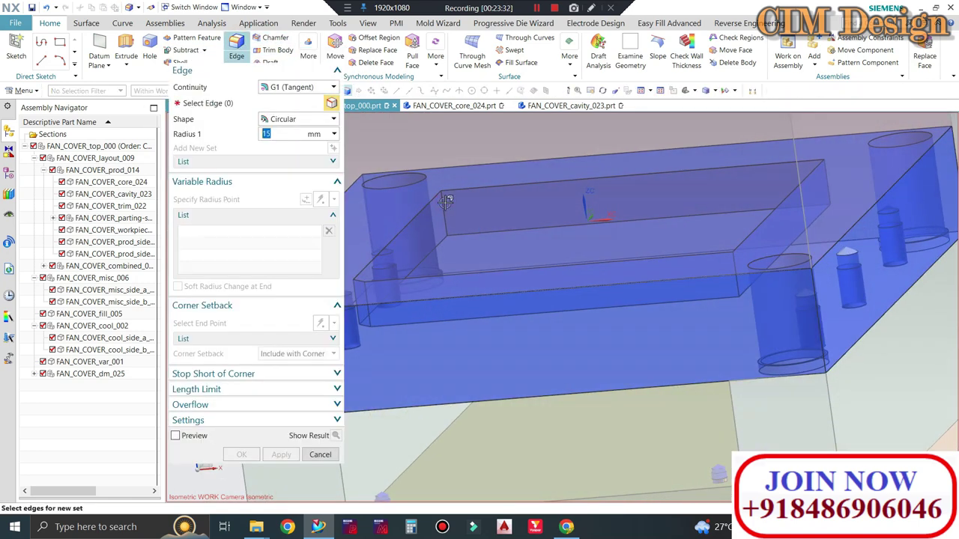
Round pocket edges of the plate with a 14 mm radius.
left_click(485, 209)
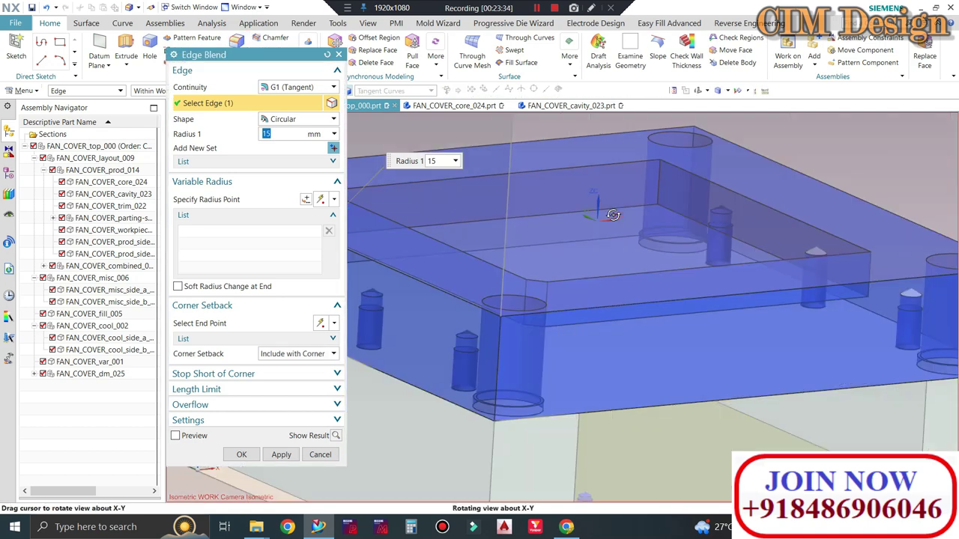
middle_click_drag(601, 209, 613, 170)
left_click(612, 170)
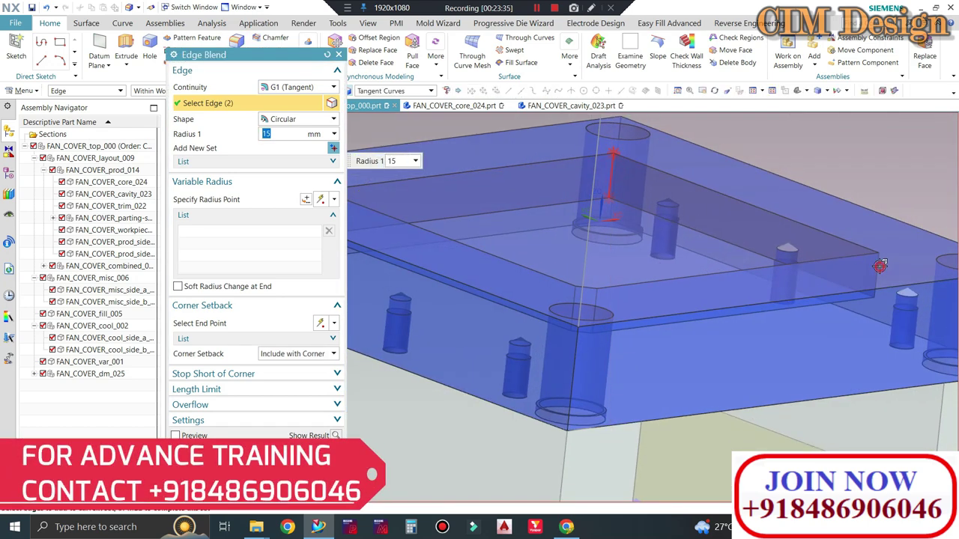
type("14")
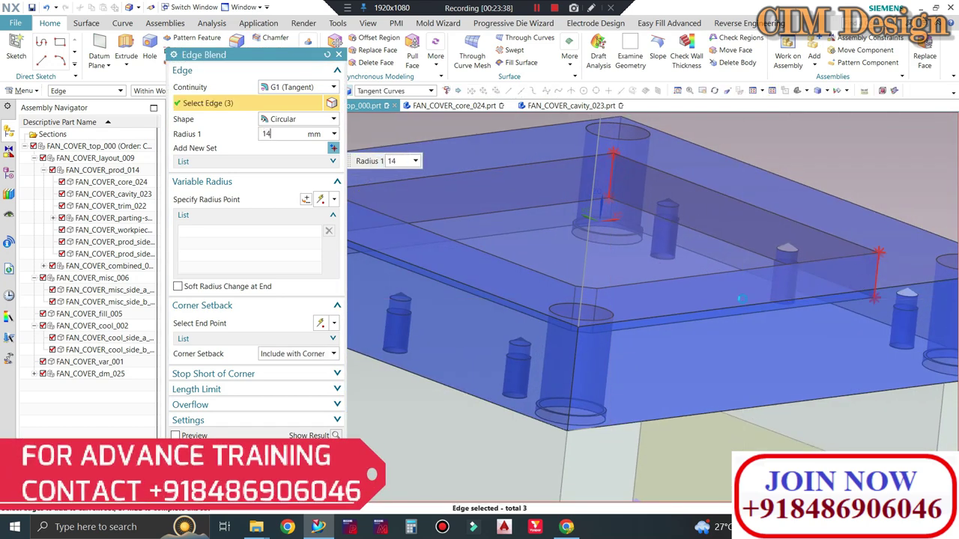
key("Return")
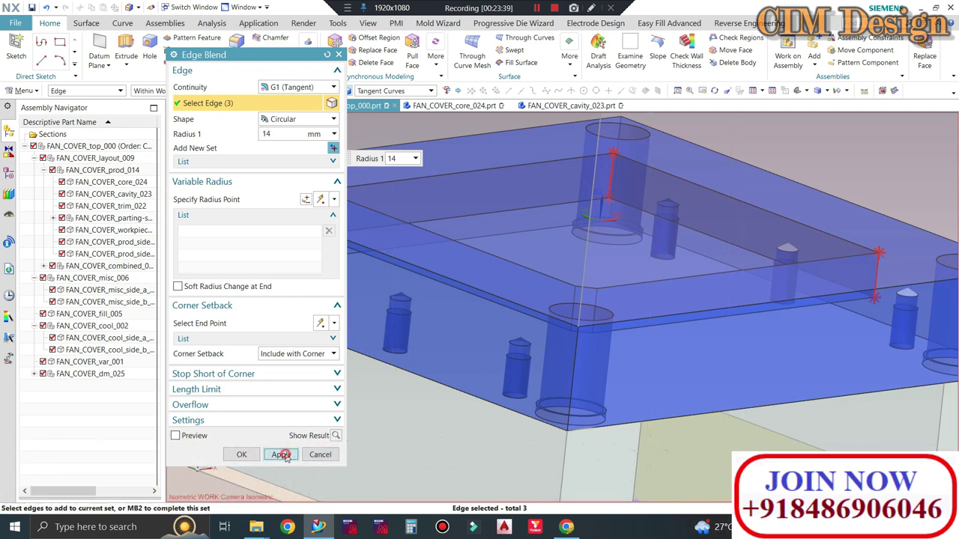
left_click(282, 454)
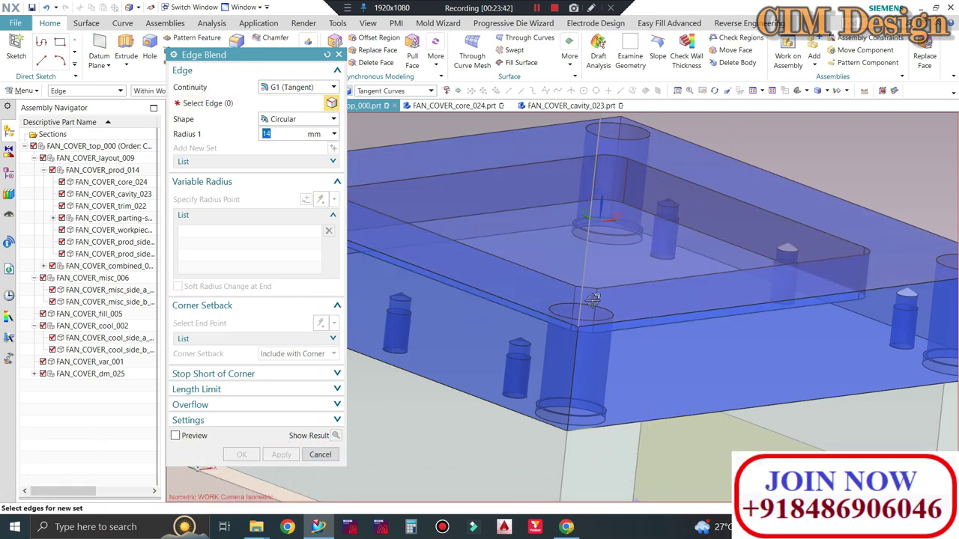
scroll(592, 299, "down", 4)
key("Escape")
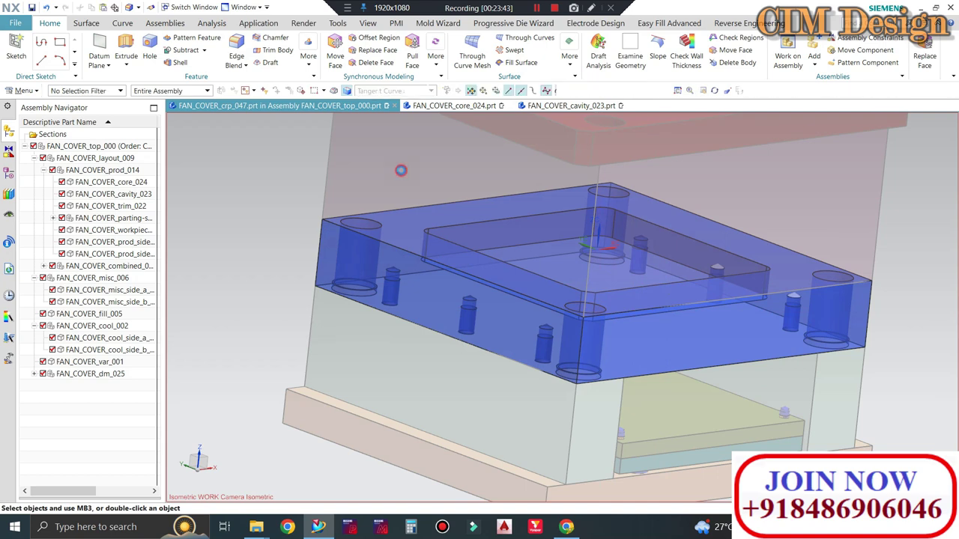
middle_click_drag(573, 334, 480, 330)
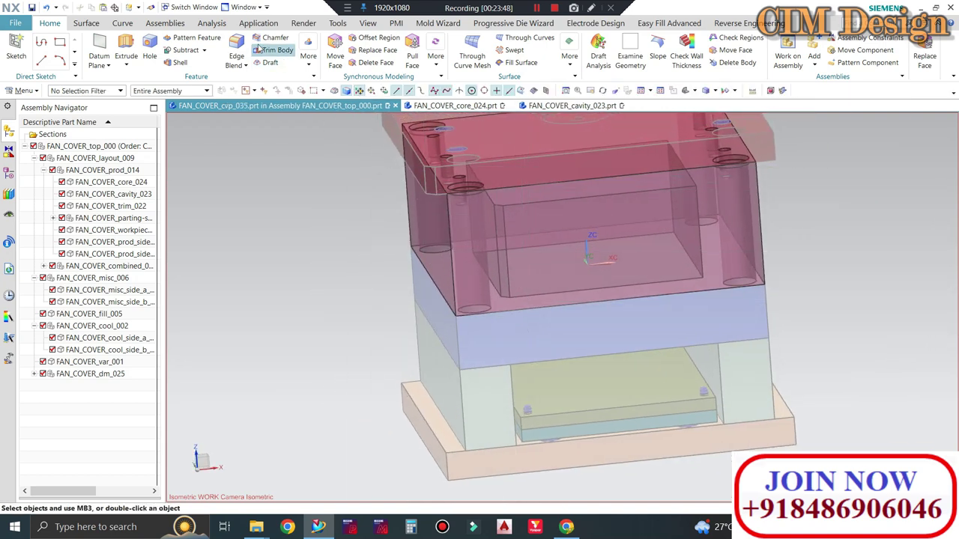
Blend three vertical pocket edges at 14 mm, then make FAN_COVER_top_000 the work part.
key("b")
left_click(471, 225)
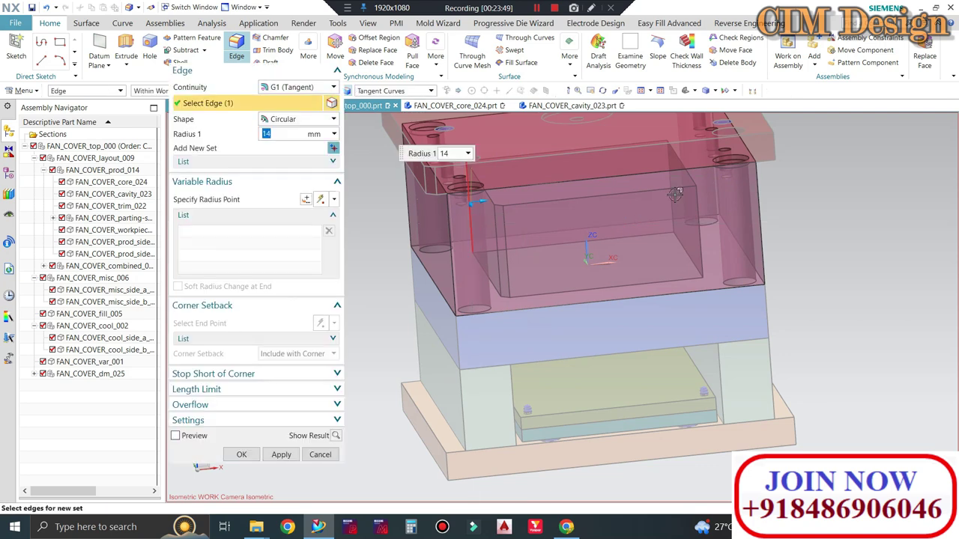
middle_click(526, 299)
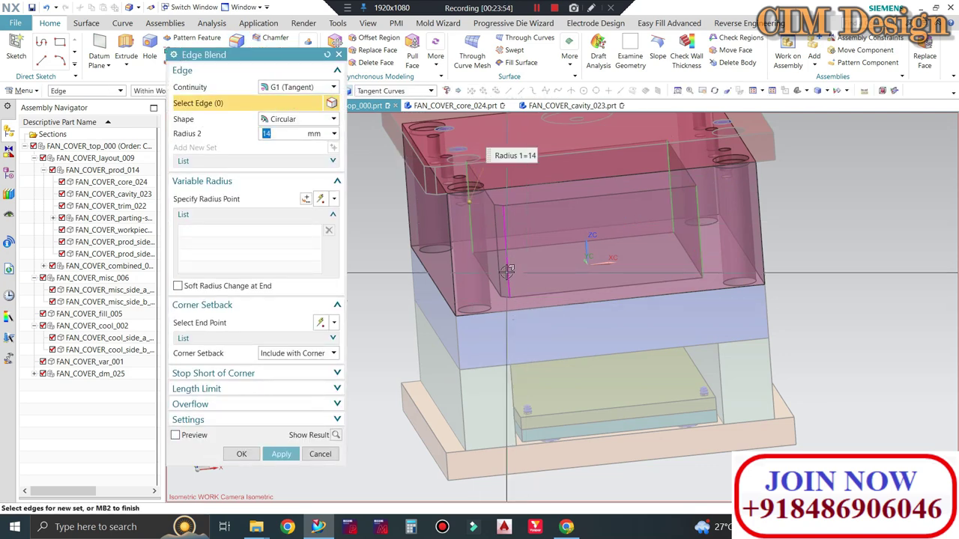
middle_click(506, 274)
middle_click(520, 257)
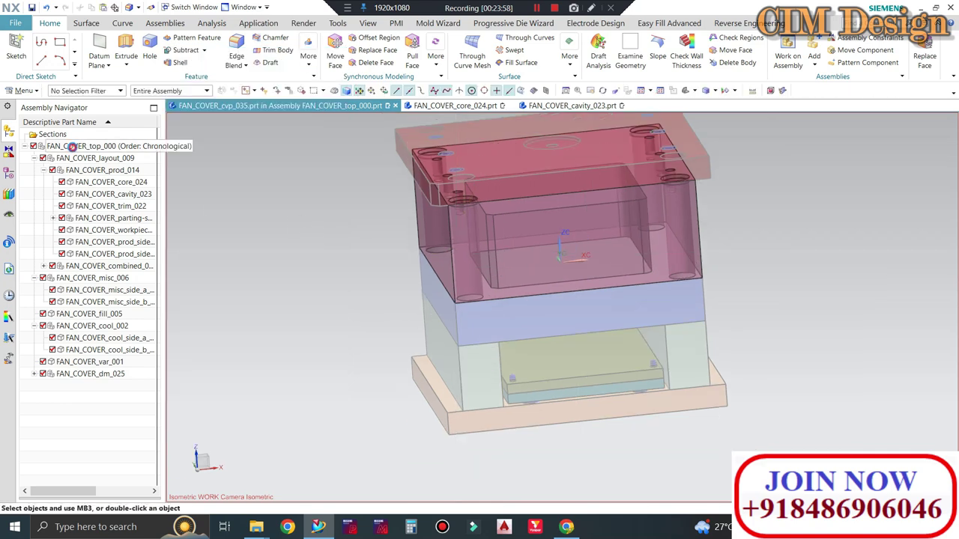
double_click(72, 146)
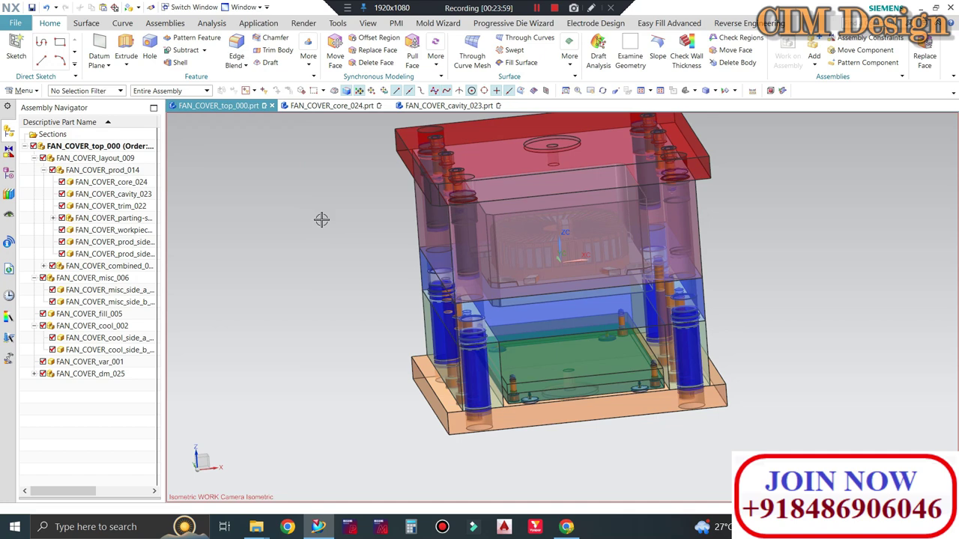
Save the mold assembly in isometric view, then display and save FAN_COVER_cavity_023.
key("End")
key("ctrl+s")
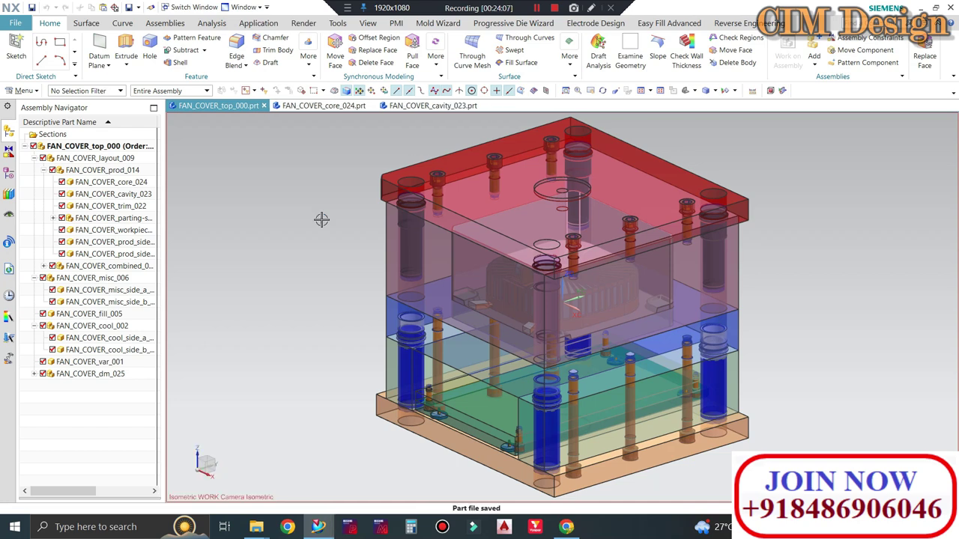
left_click(416, 106)
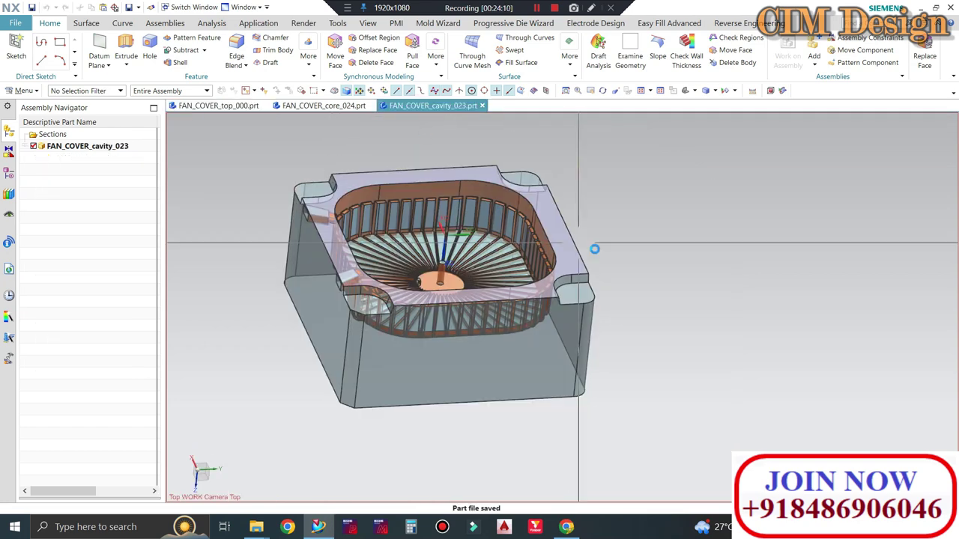
middle_click_drag(595, 248, 665, 288)
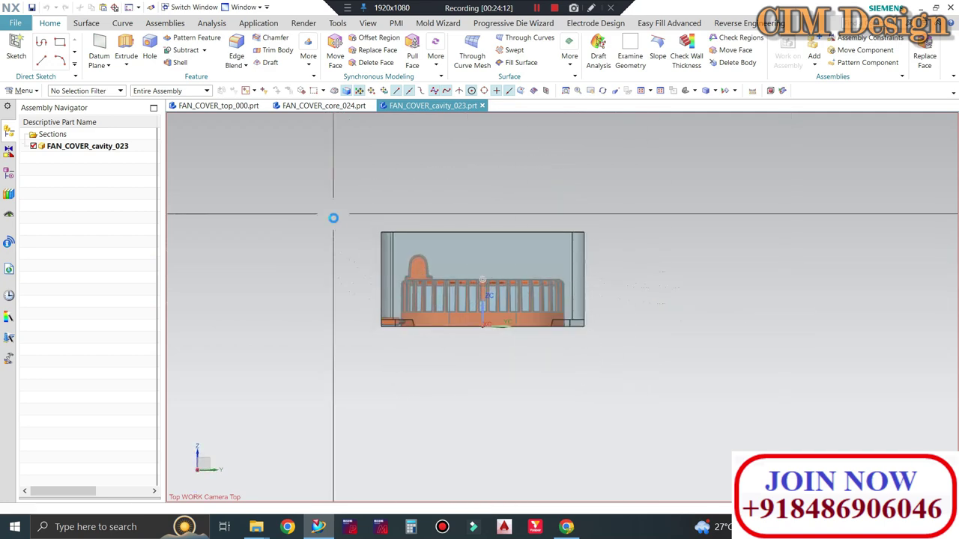
scroll(334, 283, "up", 1)
scroll(315, 195, "up", 2)
middle_click_drag(298, 168, 293, 177)
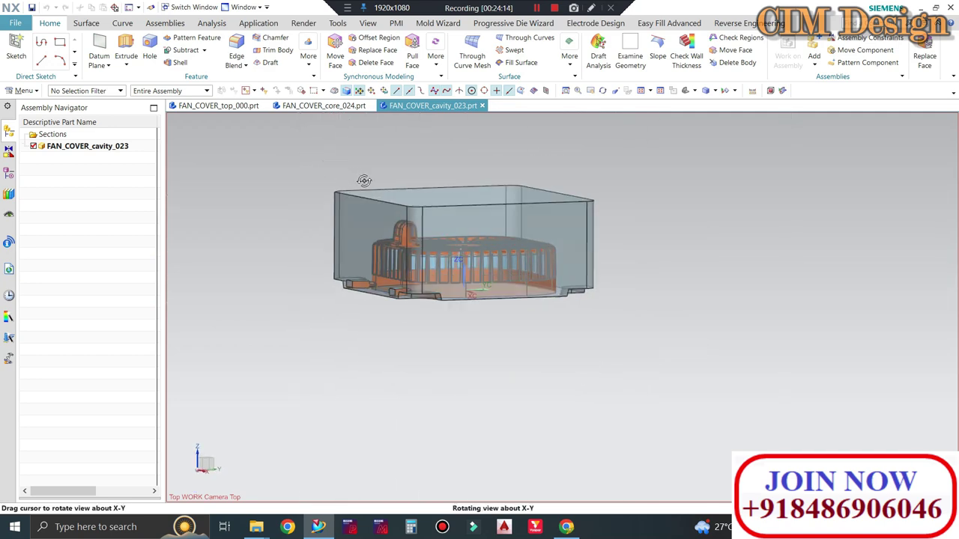
key("ctrl+s")
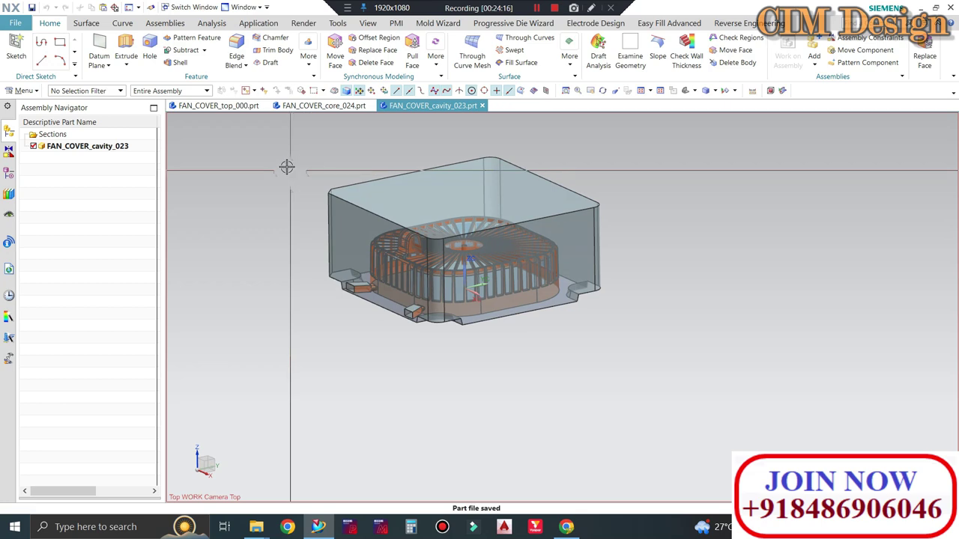
Extrude the cavity insert's top edge loop as tangent curves with no boolean.
left_click(125, 51)
scroll(653, 231, "up", 2)
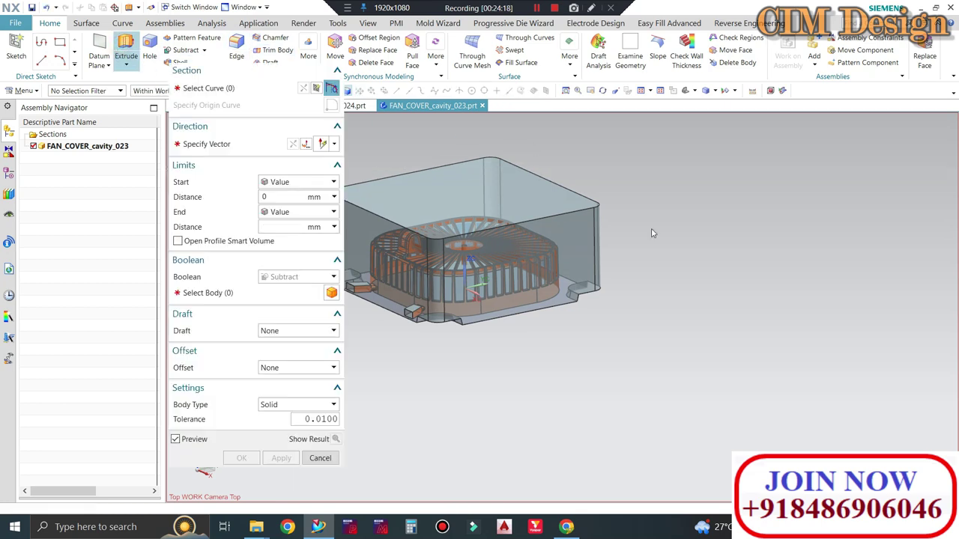
scroll(653, 232, "down", 3)
scroll(717, 293, "up", 3)
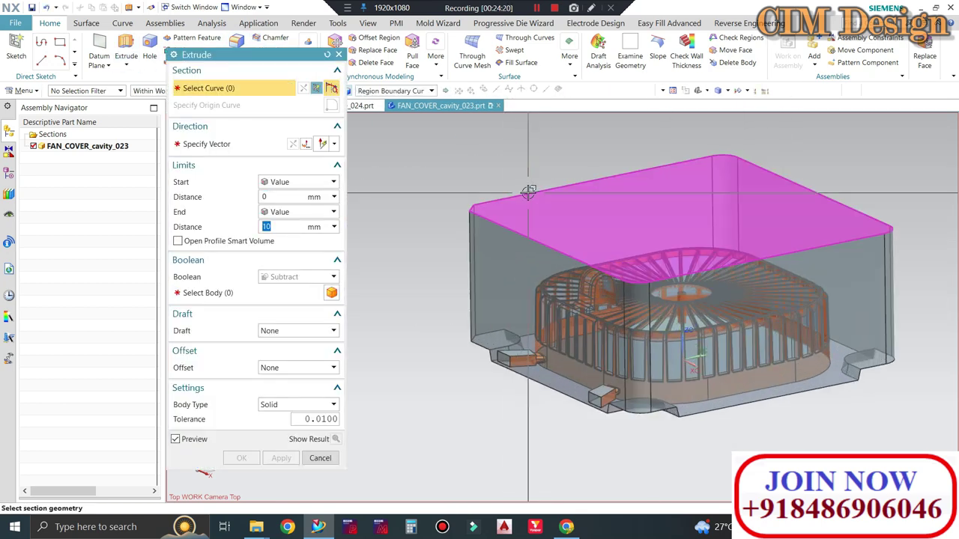
left_click(401, 91)
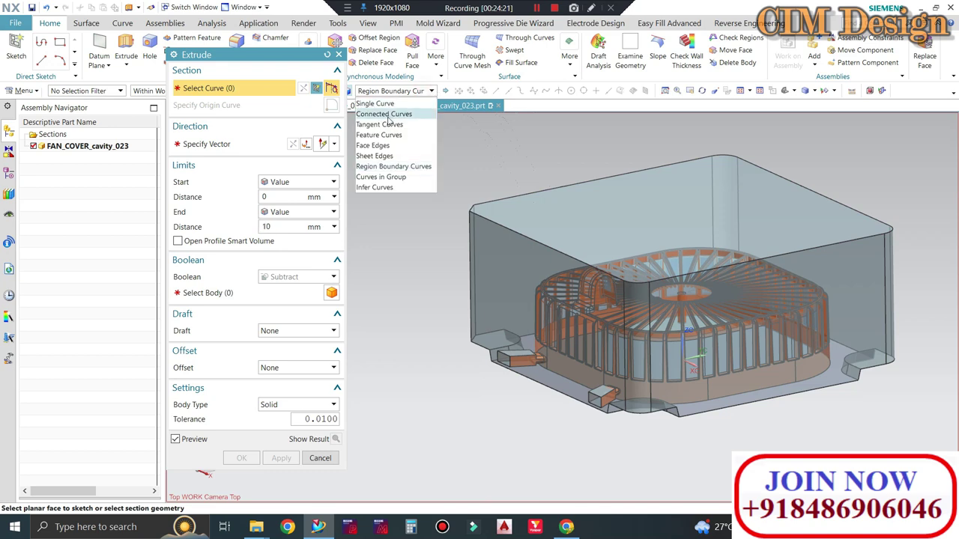
left_click(380, 124)
left_click(488, 210)
scroll(488, 210, "up", 3)
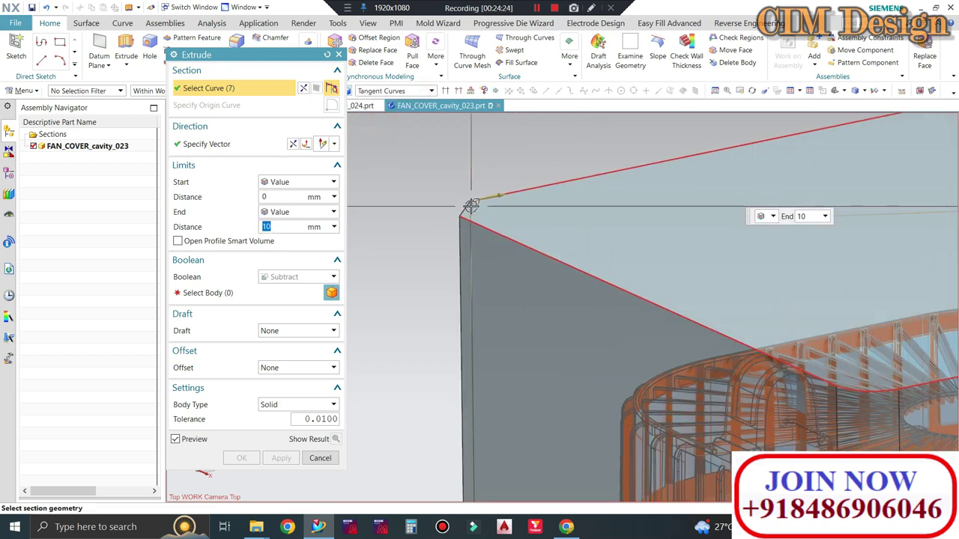
left_click(465, 207)
left_click(304, 278)
left_click(278, 290)
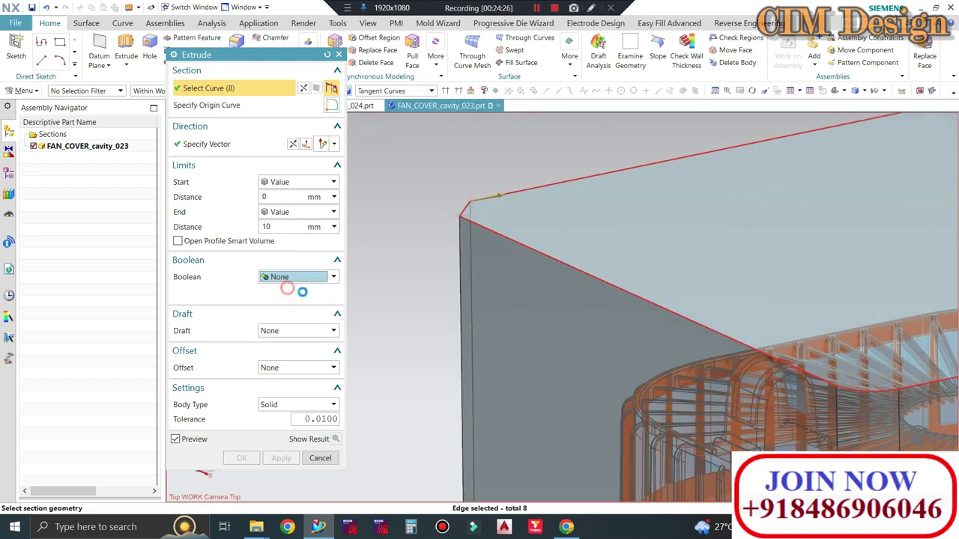
key("ctrl+f")
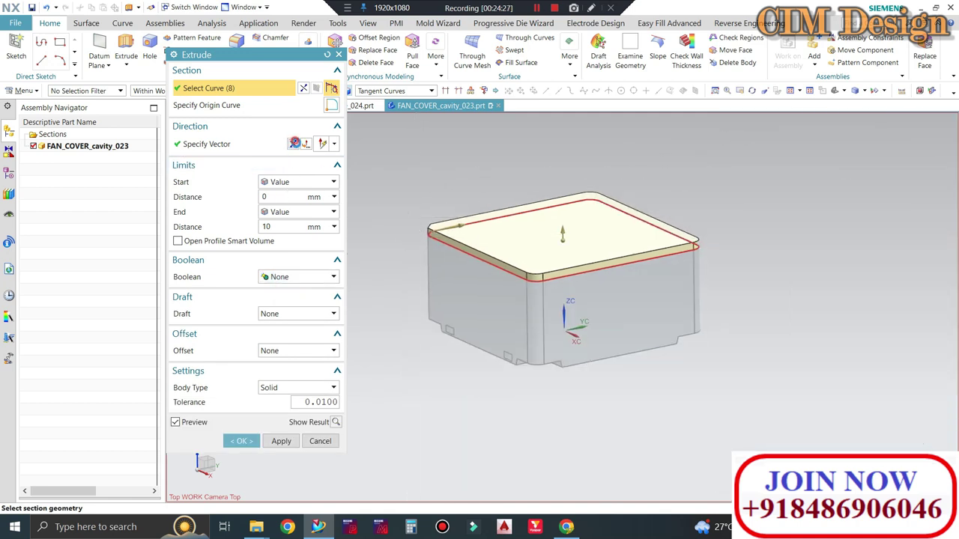
Reverse the extrusion direction and set start 40 mm and end 150 mm.
left_click(295, 143)
double_click(285, 226)
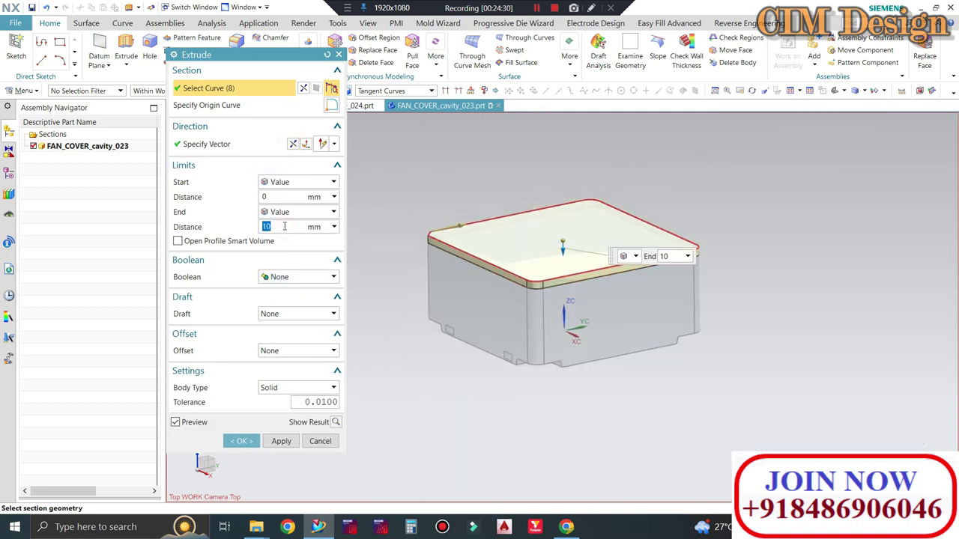
type("150")
key("Return")
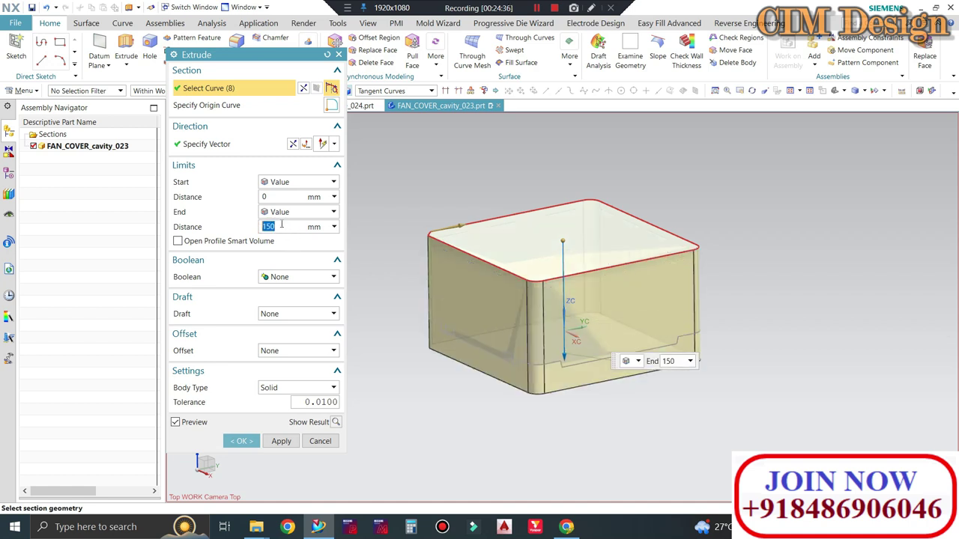
double_click(269, 196)
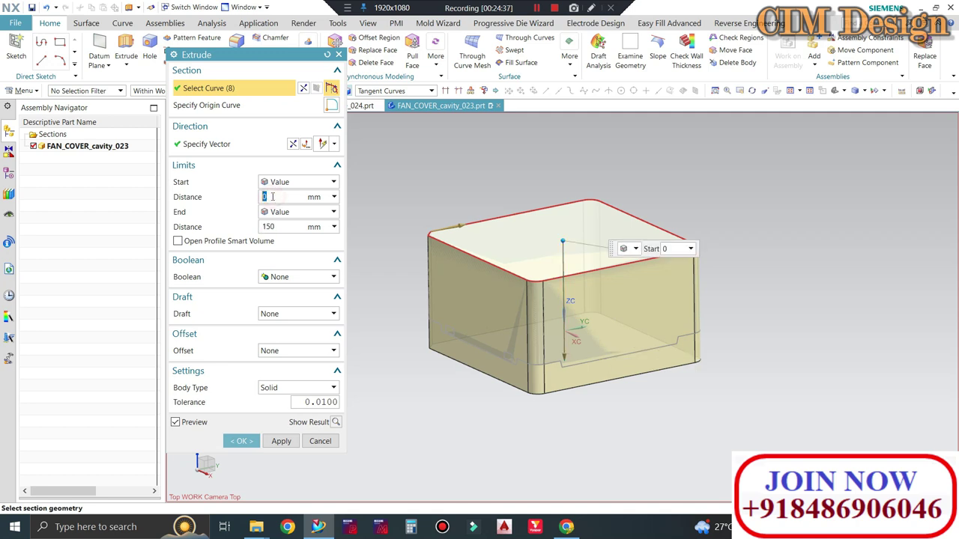
type("40")
key("Return")
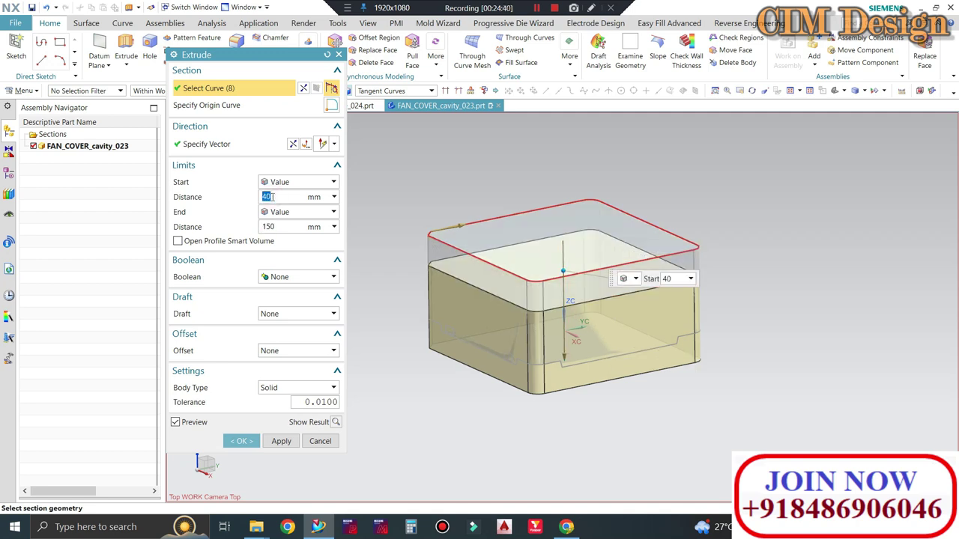
Add a two-sided 0/-1 mm offset and subtract the extrusion from the cavity insert.
left_click(299, 352)
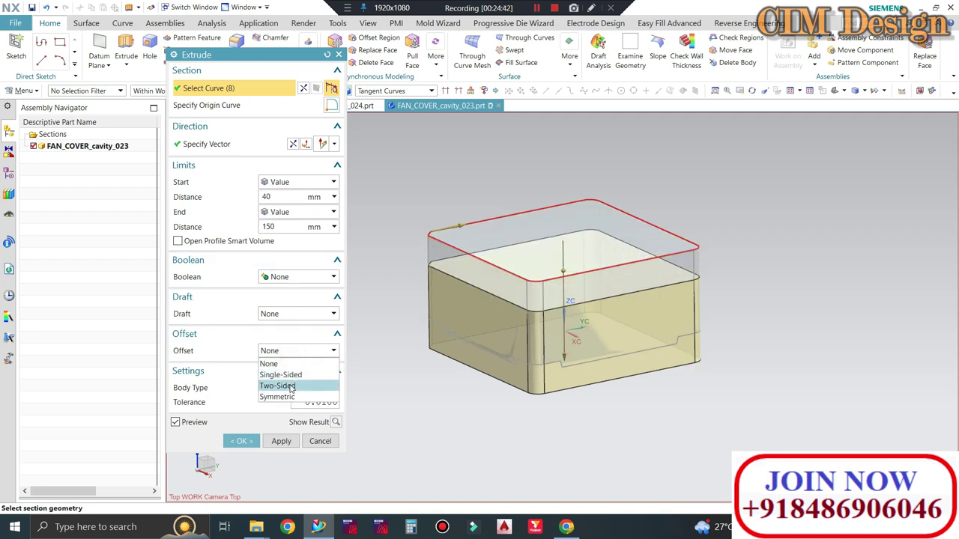
left_click(291, 385)
double_click(284, 381)
type("-1")
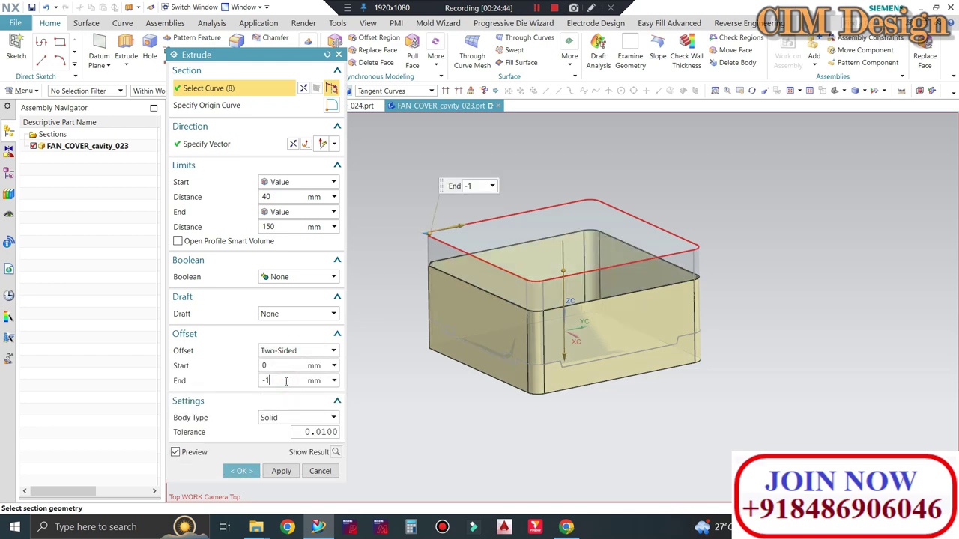
scroll(478, 271, "up", 5)
left_click(285, 277)
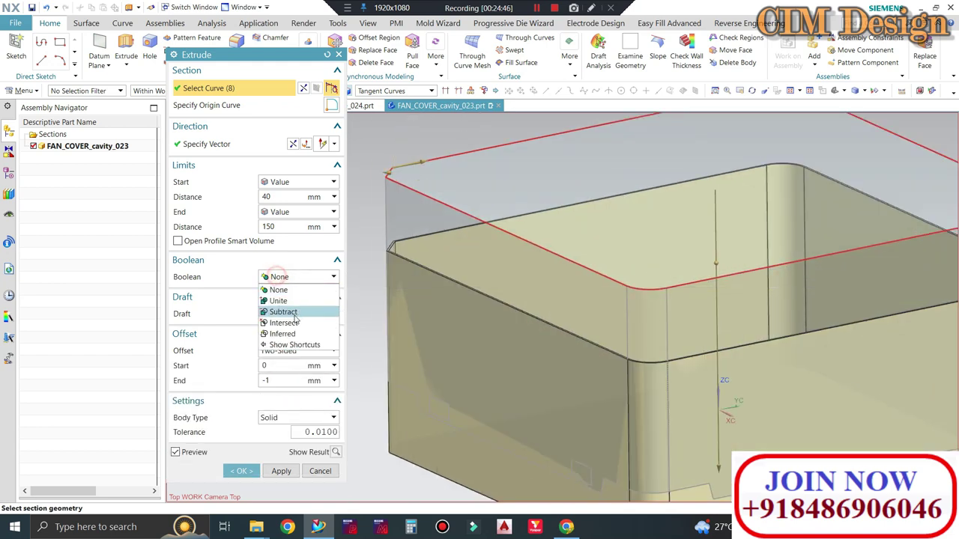
left_click(291, 313)
left_click(441, 268)
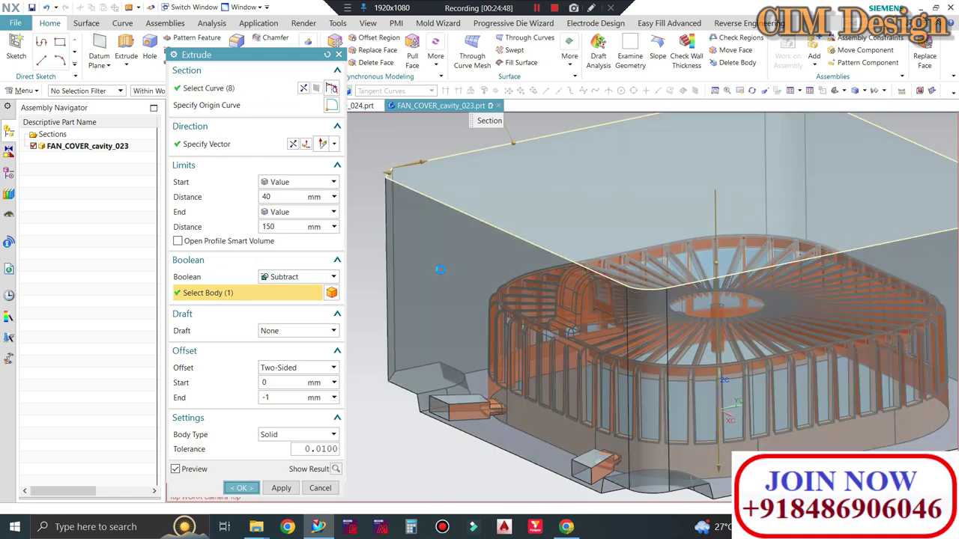
middle_click(441, 269)
Chamfer the cavity insert's eight top outer edges by 1 mm symmetric.
scroll(409, 150, "down", 2)
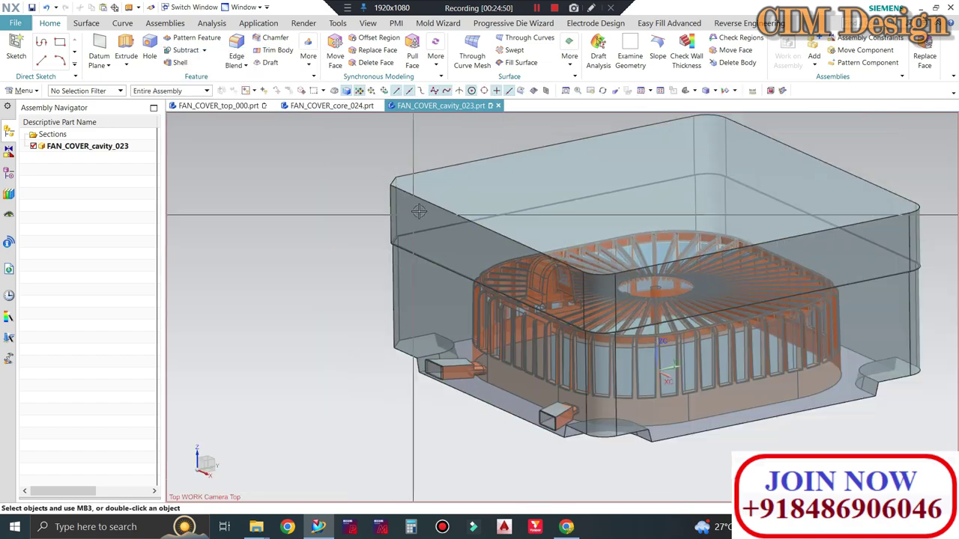
scroll(561, 222, "down", 1)
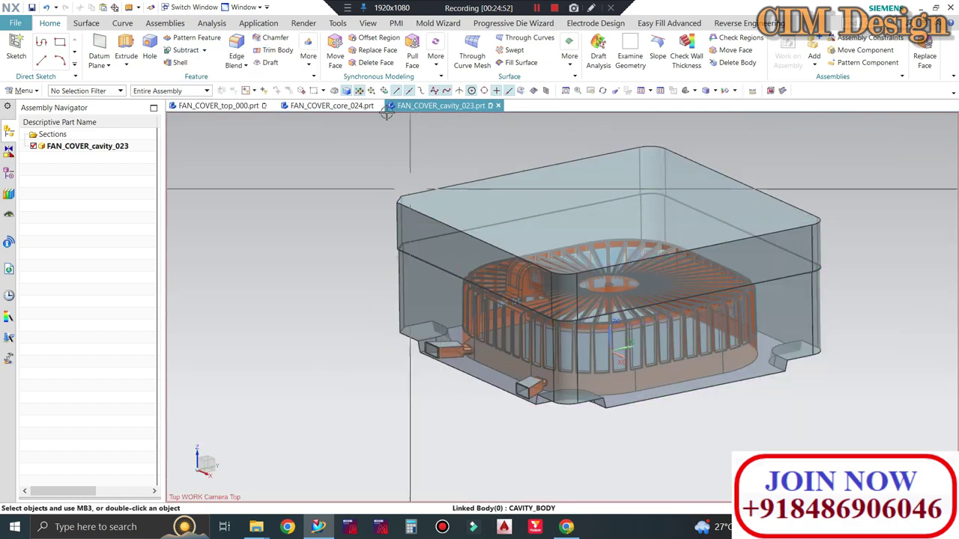
left_click(276, 39)
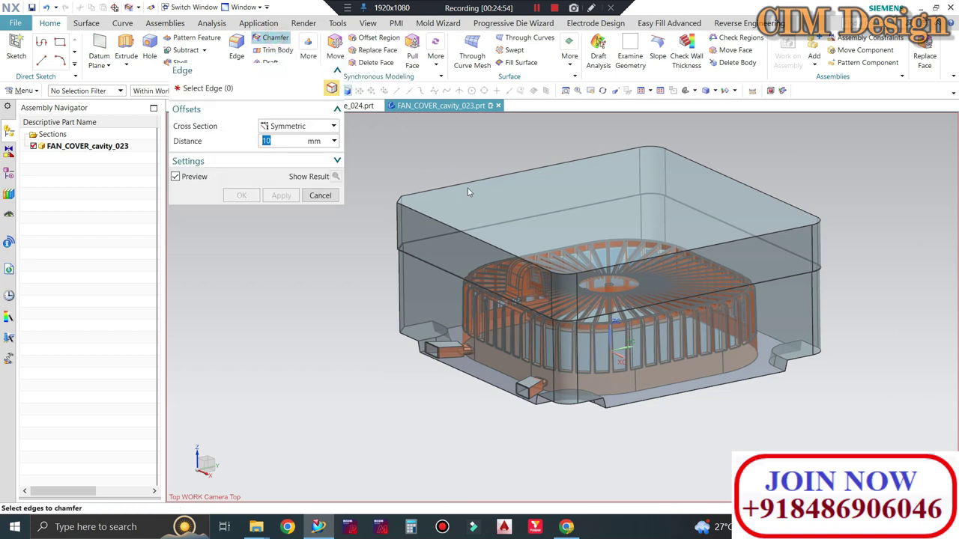
left_click(401, 201)
scroll(402, 201, "up", 5)
scroll(401, 201, "up", 3)
left_click(394, 194)
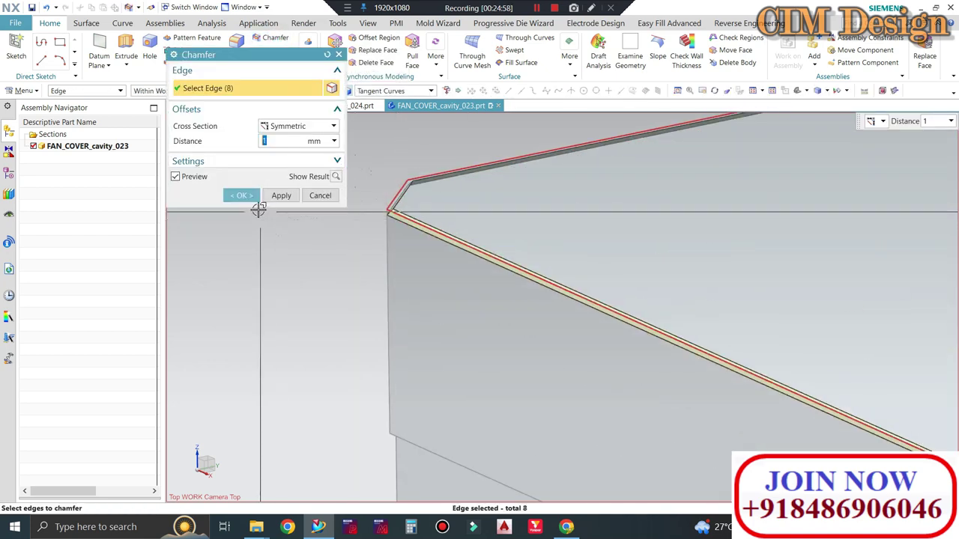
left_click(250, 196)
scroll(355, 220, "down", 8)
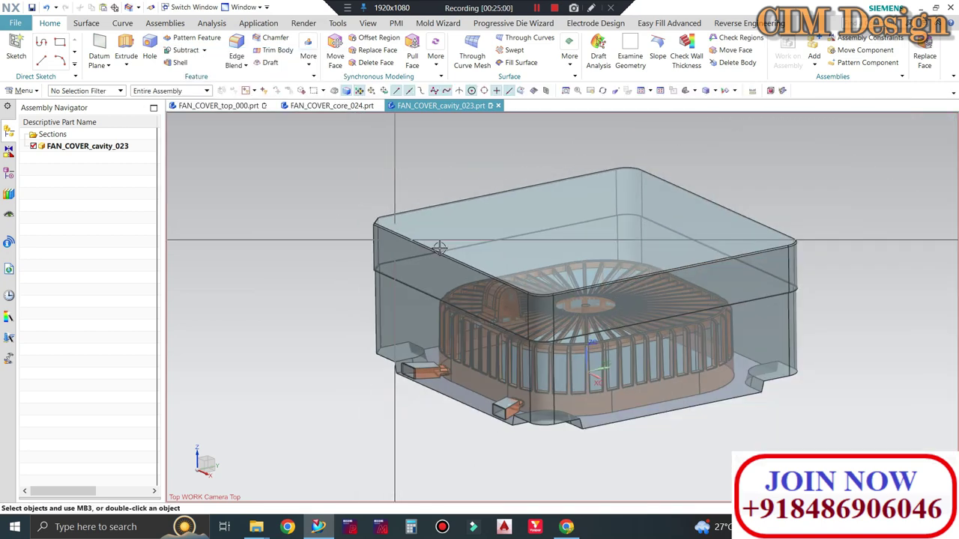
mouse_move(356, 220)
middle_mouse_down()
mouse_move(588, 270)
mouse_move(576, 247)
middle_mouse_up()
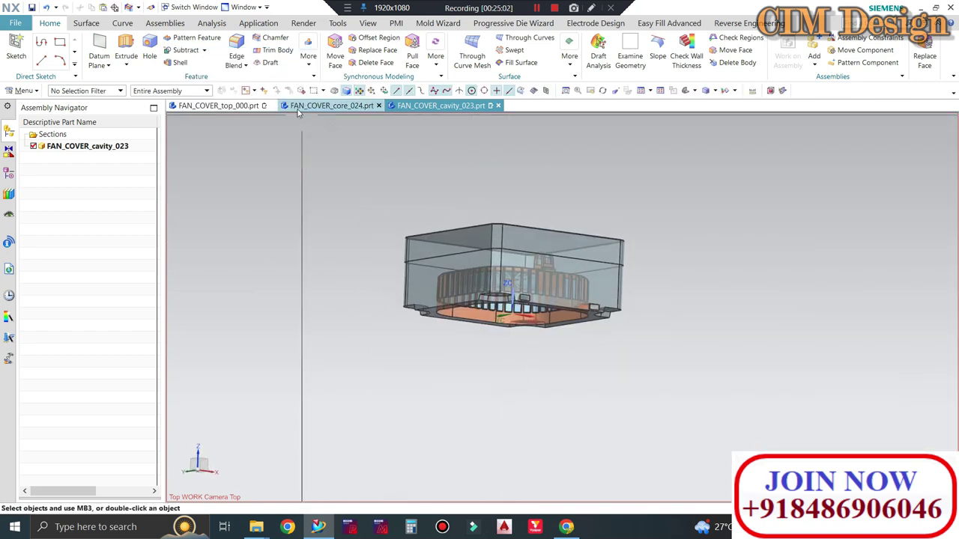
In FAN_COVER_core_024, extrude the top edge loop reversed from 30 mm, subtracting with a two-sided 0/-1 offset.
left_click(330, 105)
middle_click_drag(554, 300, 605, 174)
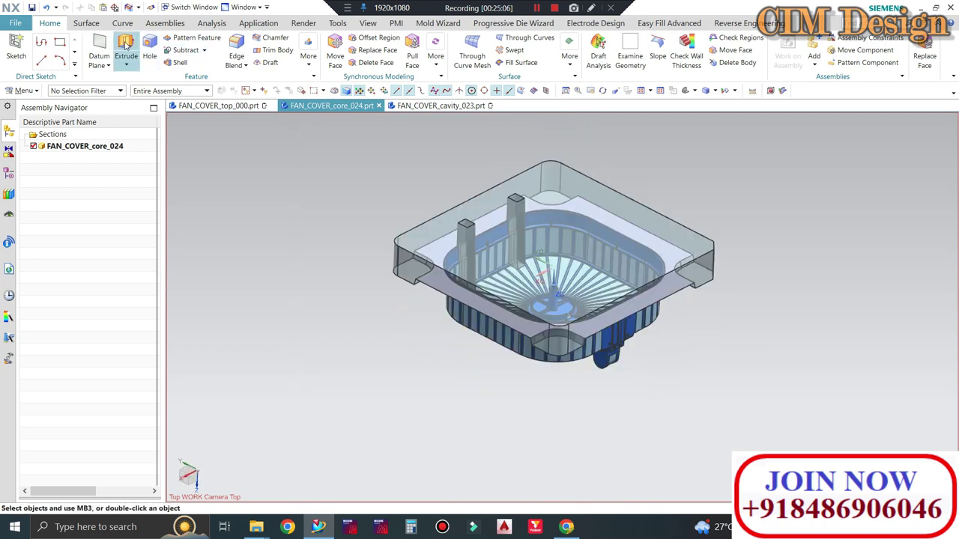
left_click(547, 163)
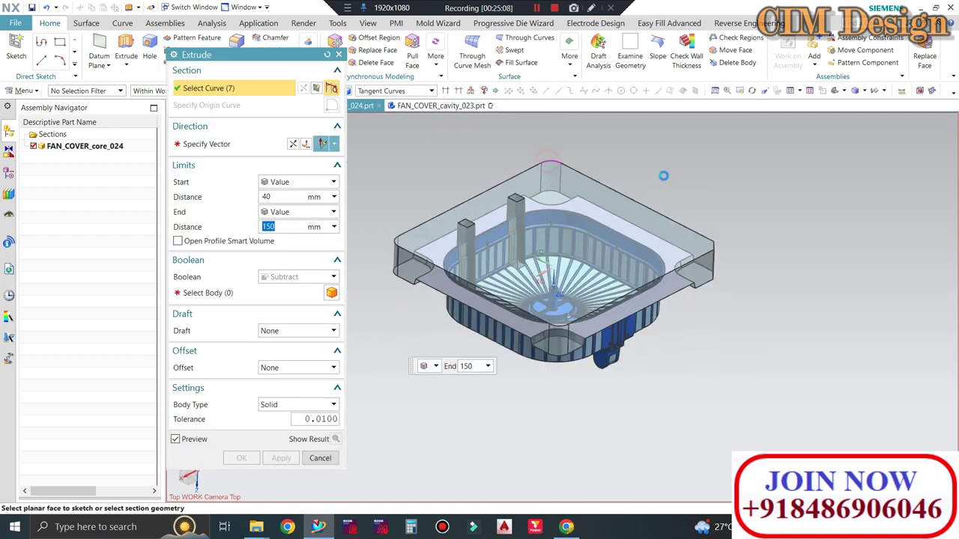
left_click(292, 145)
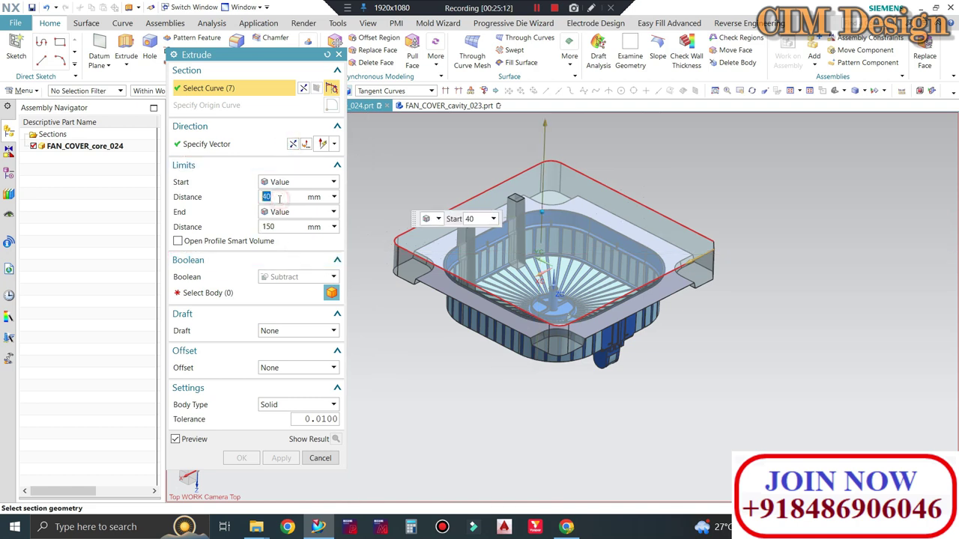
left_click(242, 291)
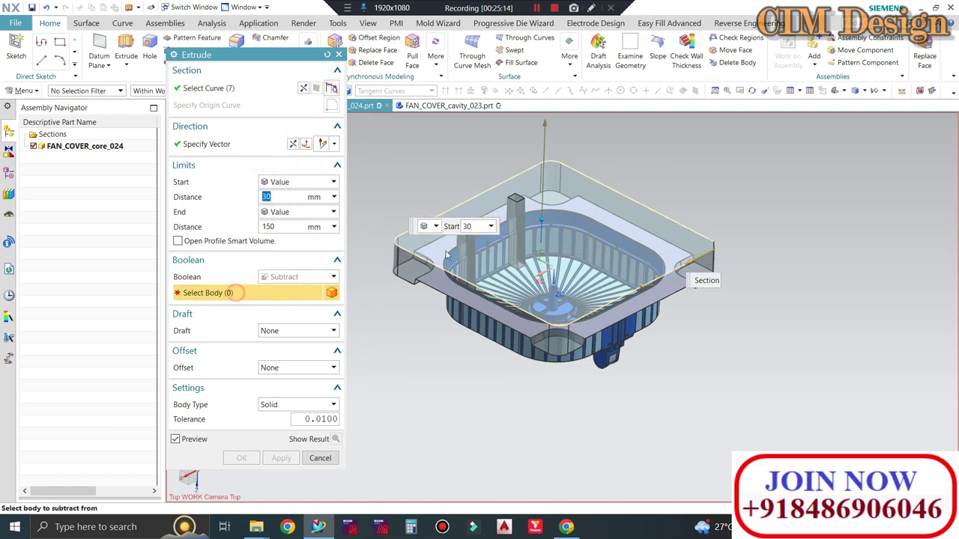
left_click(693, 276)
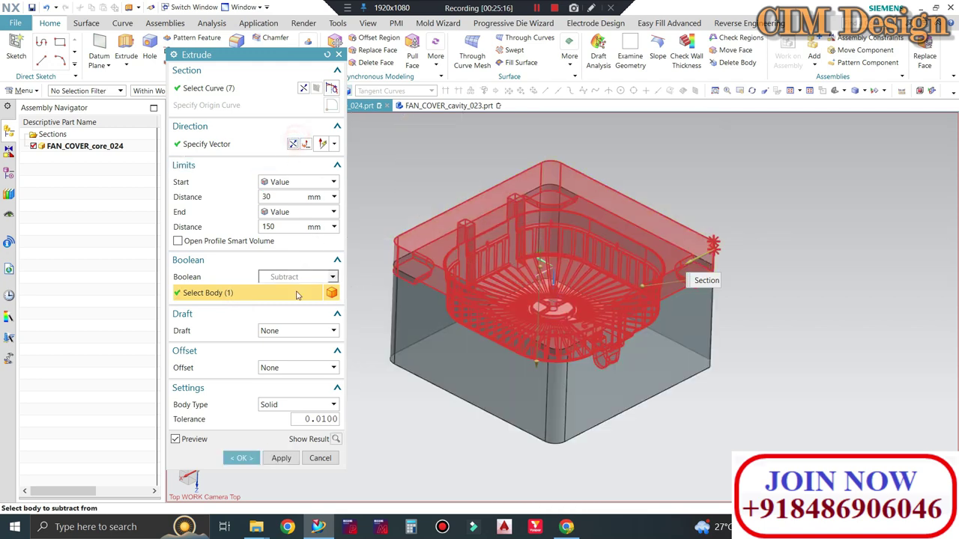
left_click(288, 368)
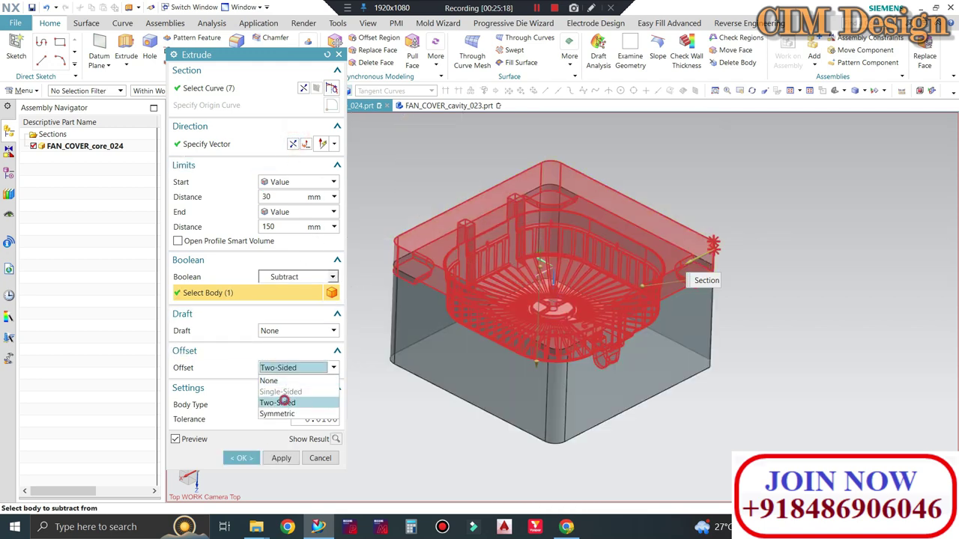
left_click(277, 402)
scroll(395, 322, "up", 4)
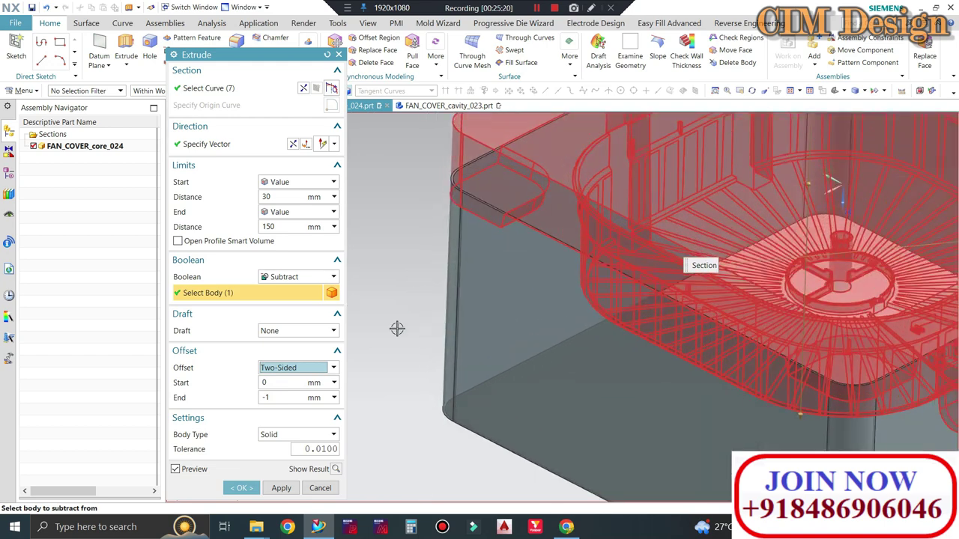
left_click(243, 488)
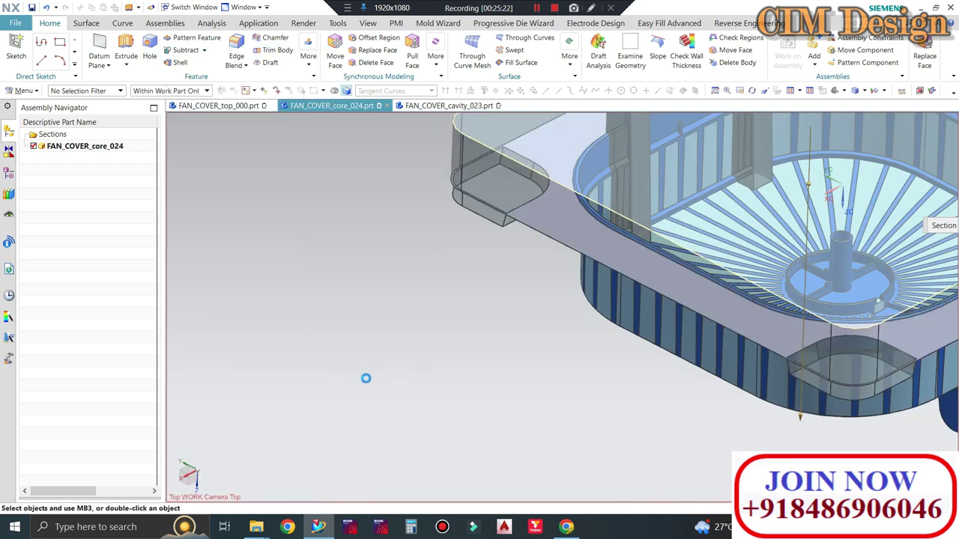
key("ctrl+f")
Chamfer the core insert's top edge loop 1 mm and switch to the full mold assembly.
left_click(269, 38)
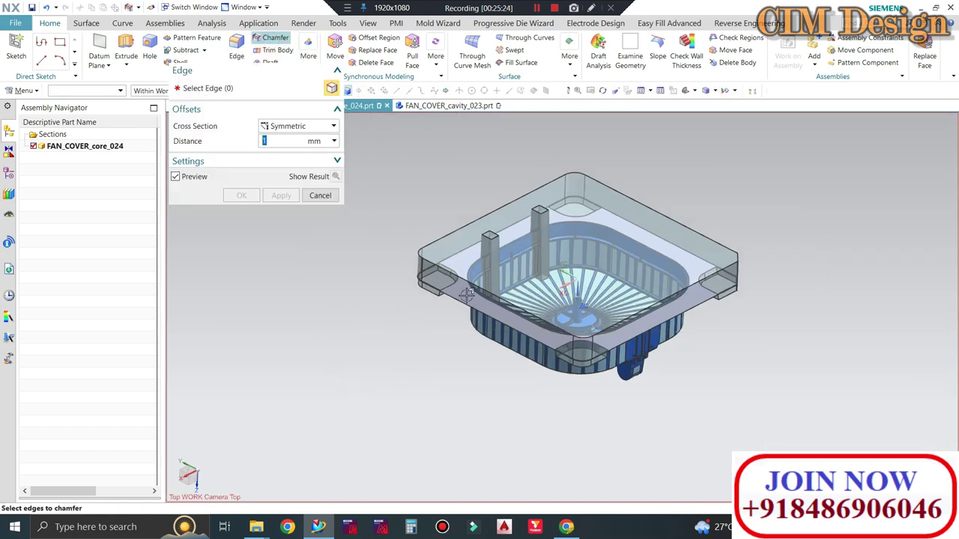
left_click(444, 238)
scroll(742, 262, "up", 3)
scroll(727, 261, "up", 2)
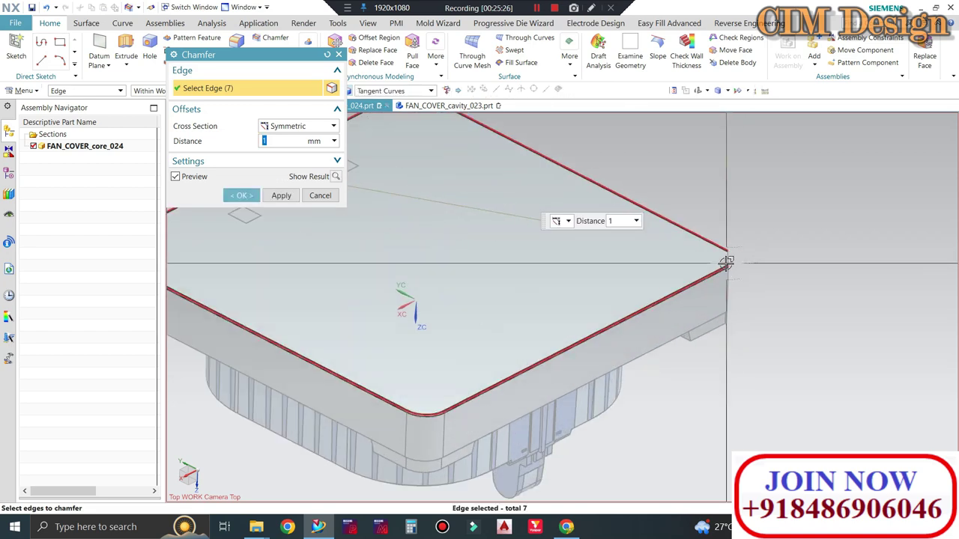
middle_click(768, 268)
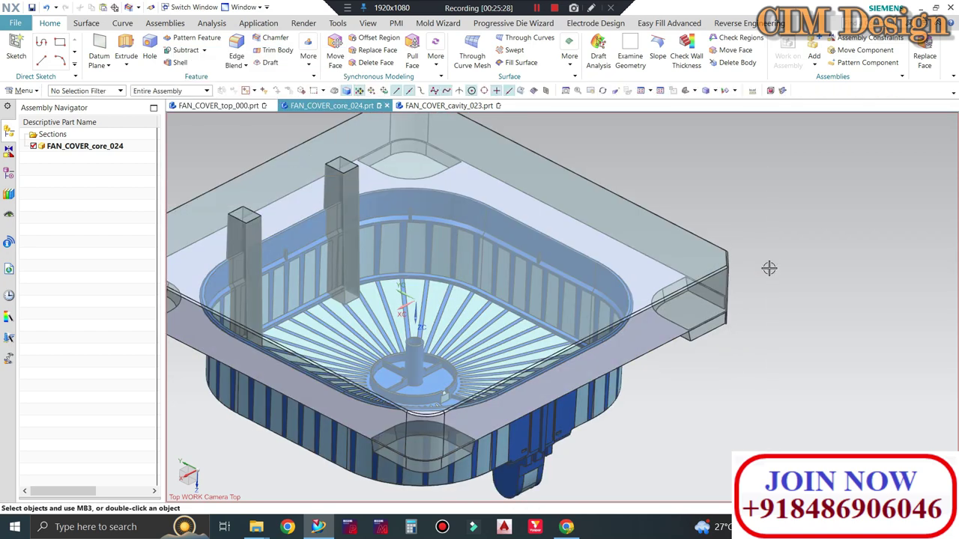
left_click(219, 106)
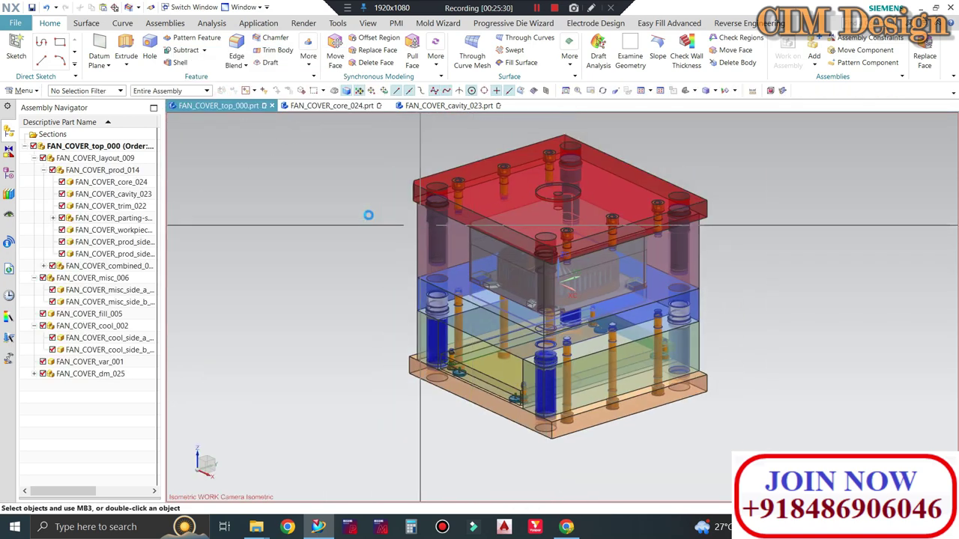
Save the current part, then Save All modified mold parts from the File menu.
key("ctrl+alt+f")
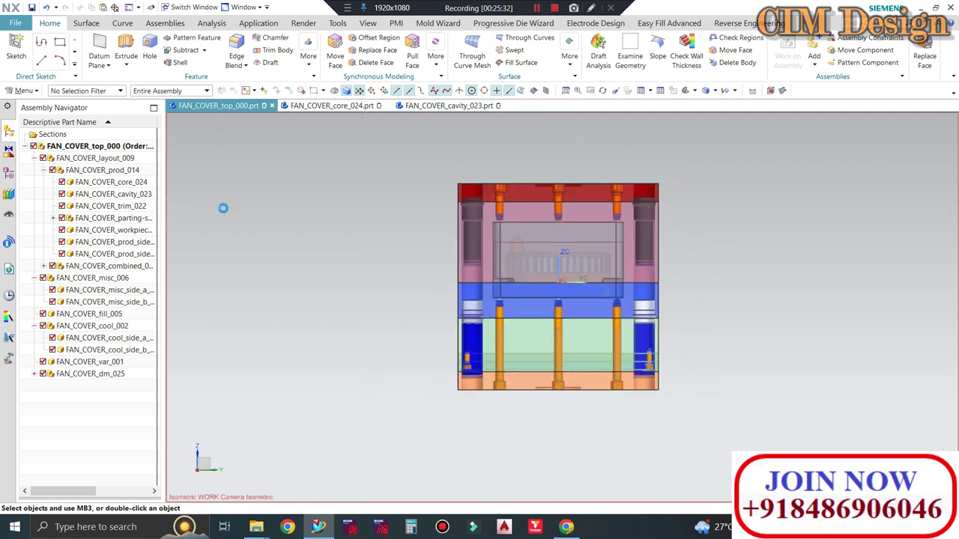
key("End")
key("ctrl+s")
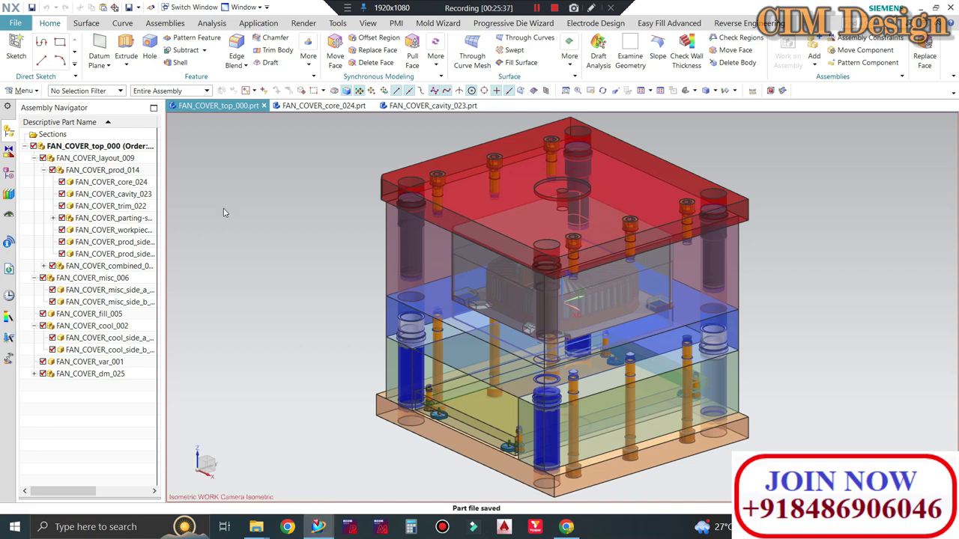
left_click(15, 23)
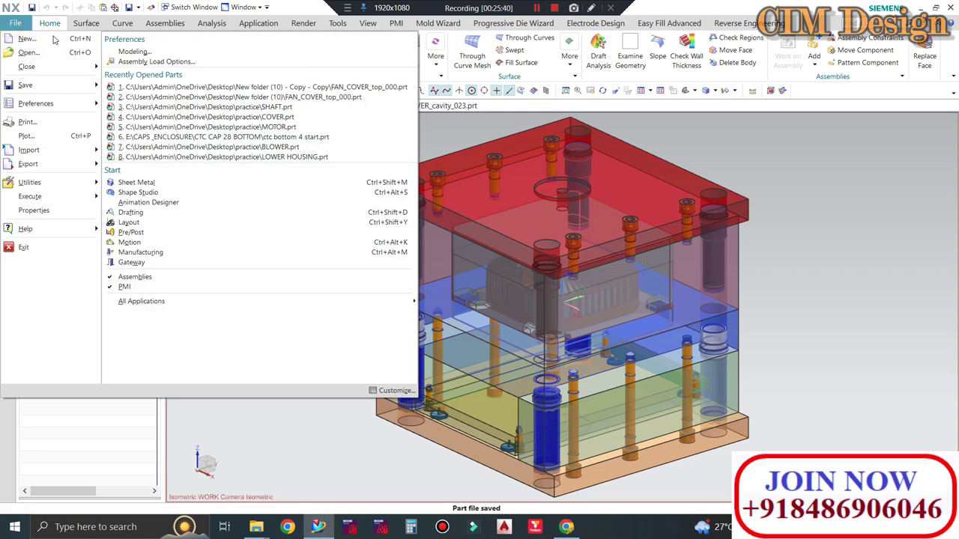
mouse_move(25, 84)
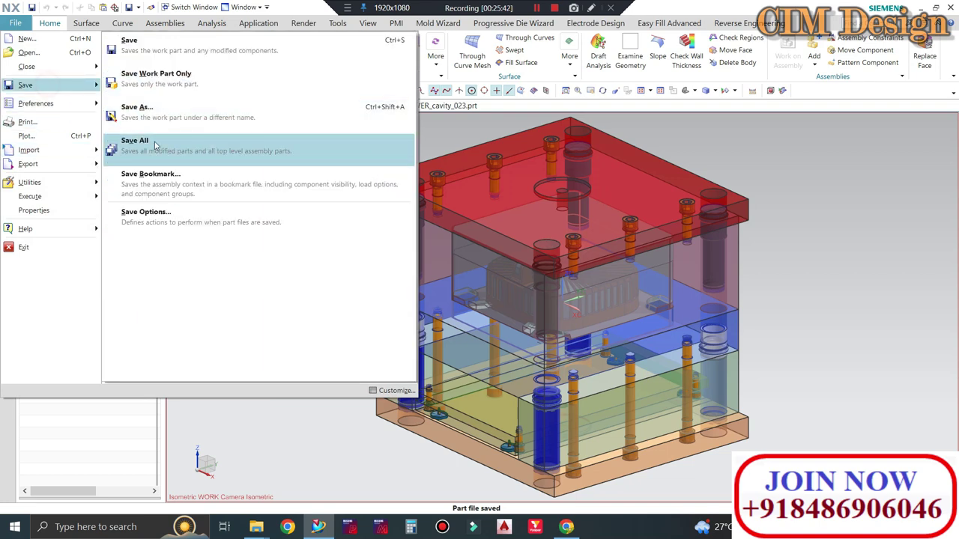
left_click(153, 146)
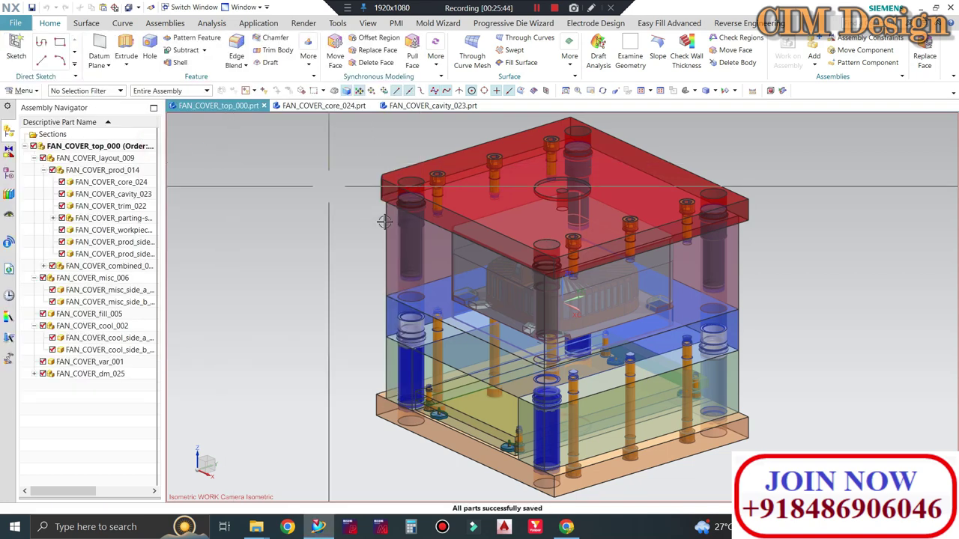
mouse_move(225, 161)
middle_mouse_down()
mouse_move(837, 244)
mouse_move(687, 261)
middle_mouse_up()
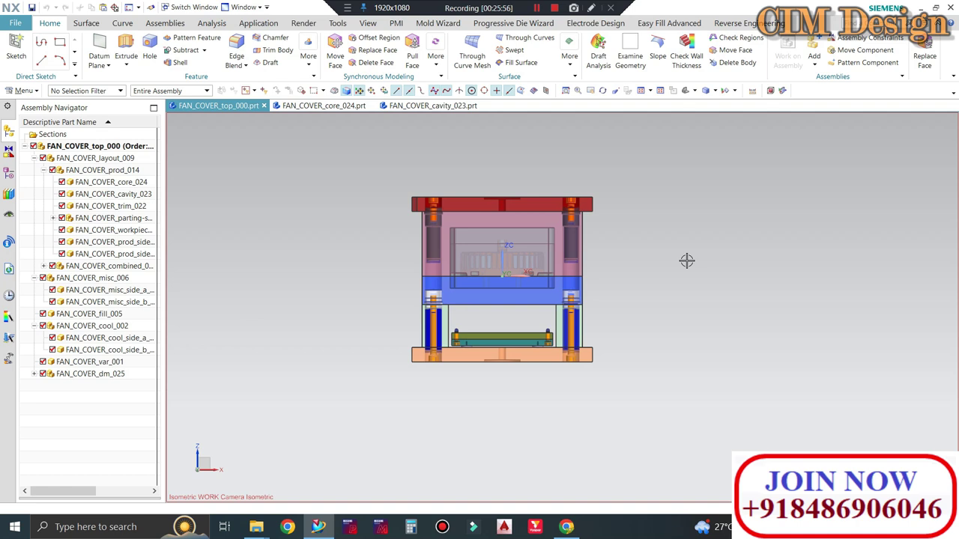
Expand FAN_COVER_dm_025 in the Assembly Navigator, leaving the moving and fixed halves collapsed.
left_click(32, 376)
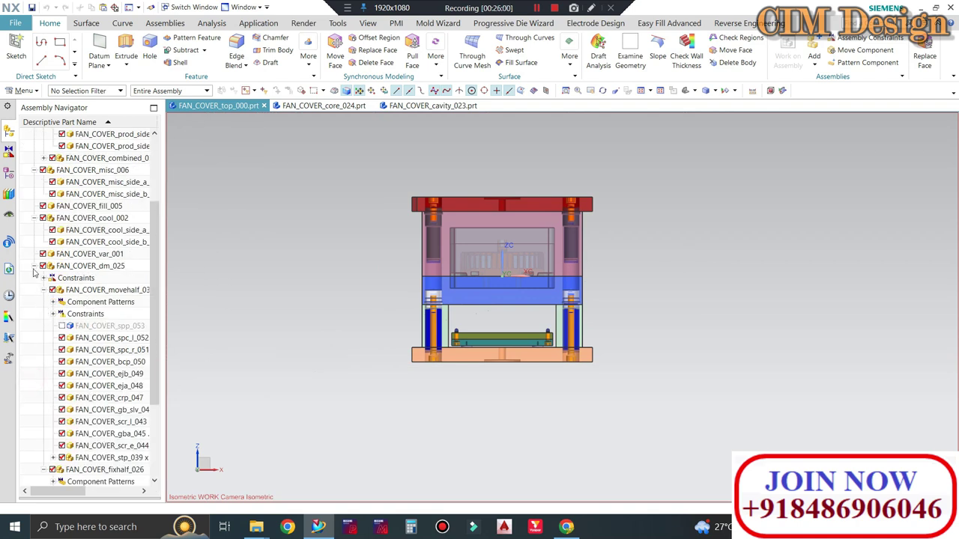
scroll(34, 220, "down", 1)
scroll(53, 292, "down", 2)
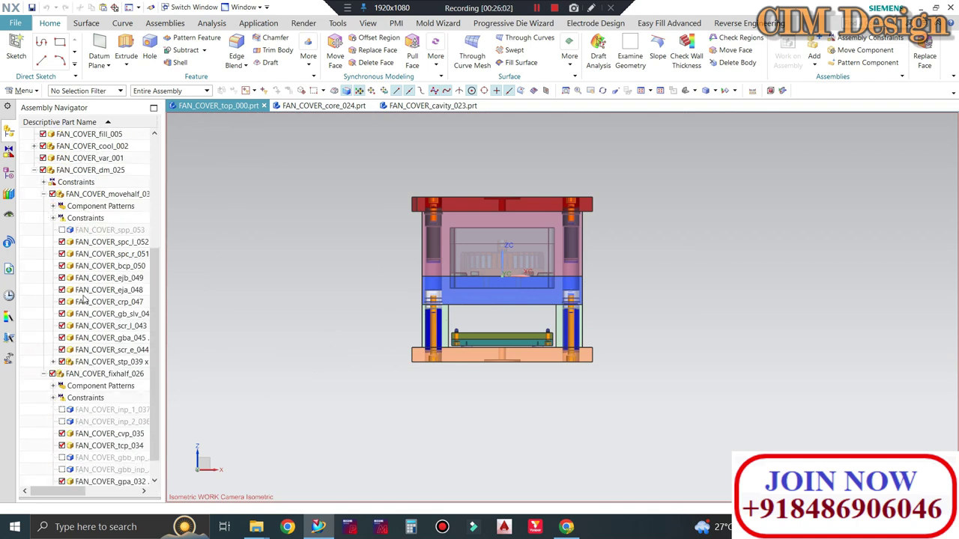
scroll(71, 344, "down", 1)
left_click(44, 350)
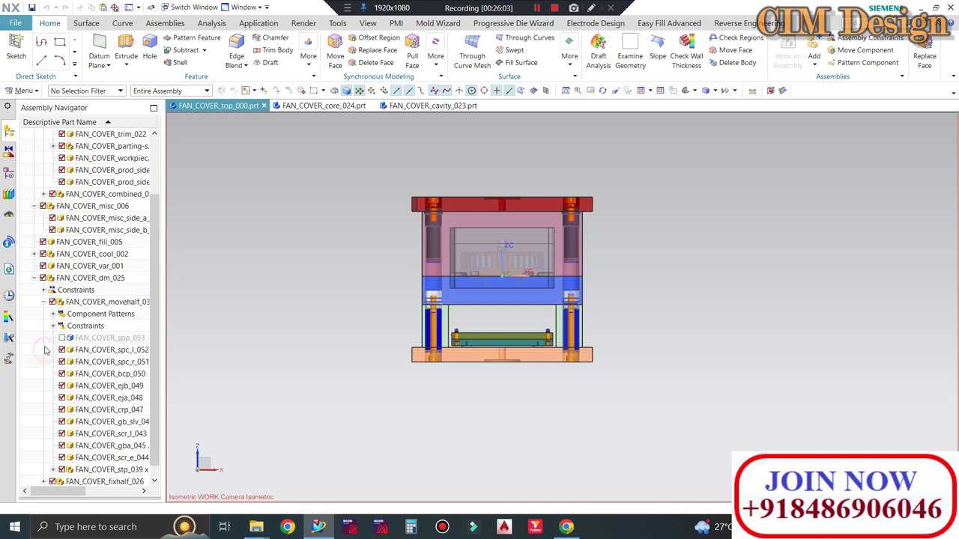
left_click(43, 302)
Alternately highlight the moving half FAN_COVER_movehalf_038 and fixed half FAN_COVER_fixhalf_026 from angled views.
left_click(107, 376)
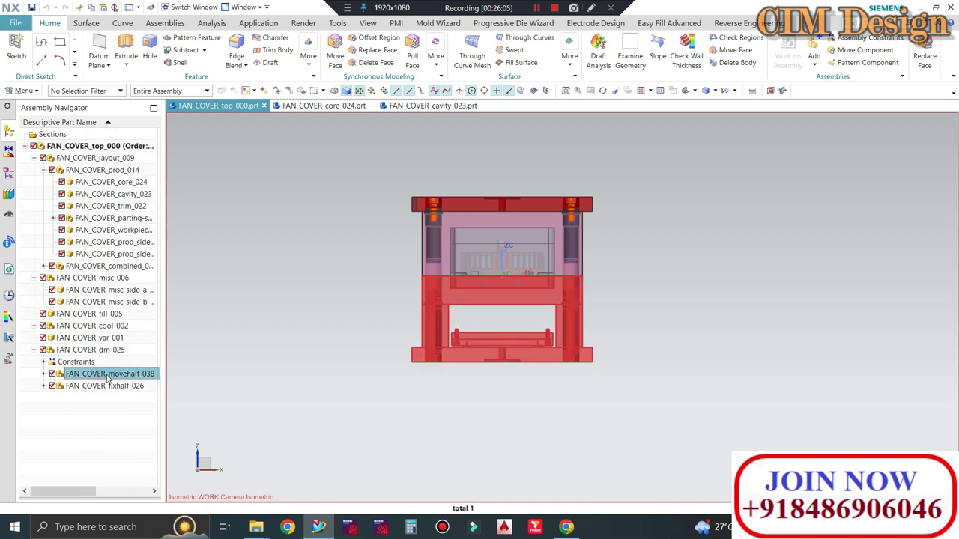
middle_click_drag(244, 382, 205, 387)
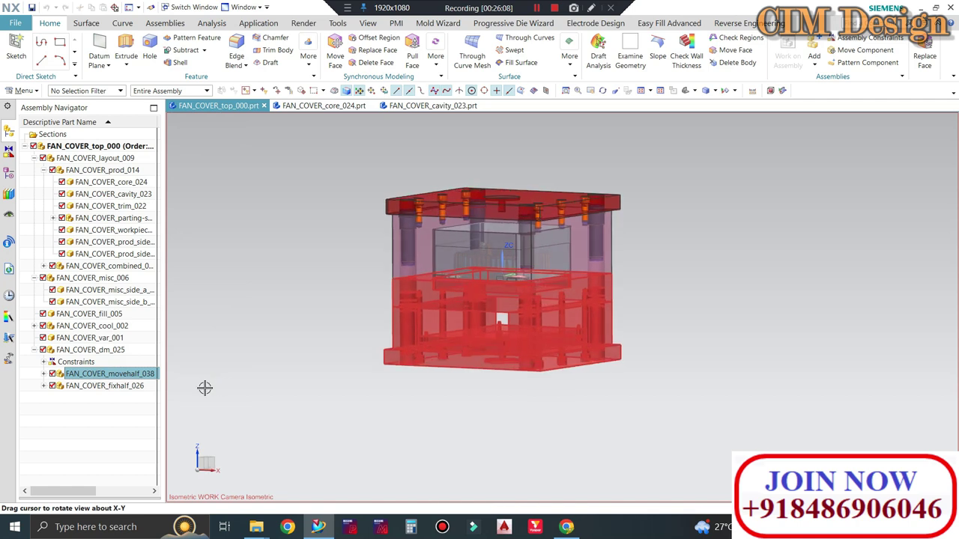
left_click(96, 386)
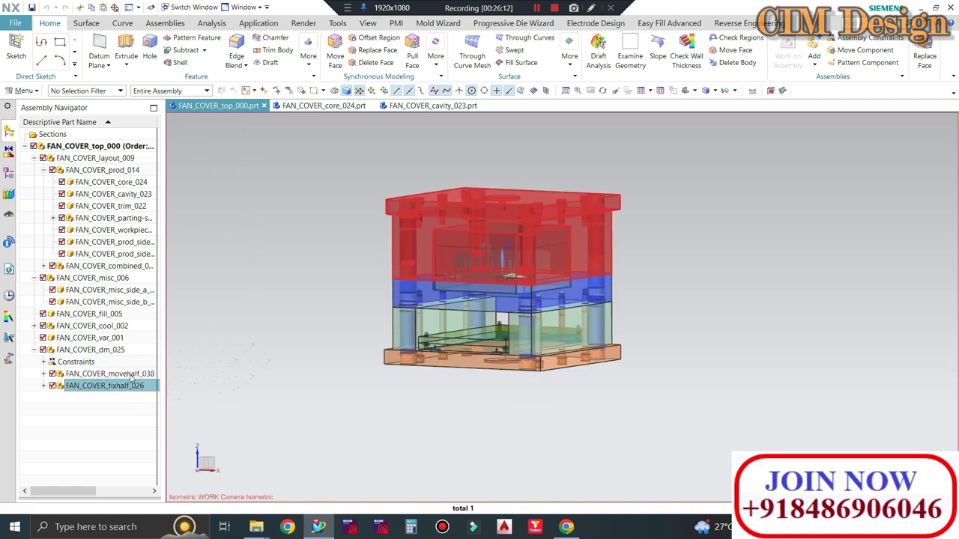
left_click(131, 375)
left_click(122, 387)
mouse_move(355, 343)
middle_mouse_down()
mouse_move(328, 343)
mouse_move(385, 330)
middle_mouse_up()
scroll(385, 331, "up", 3)
scroll(385, 330, "up", 3)
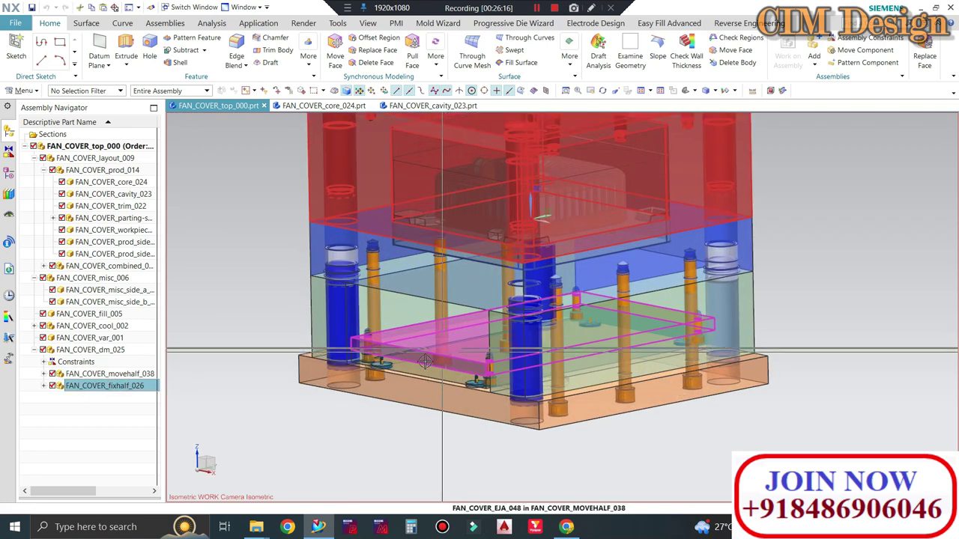
scroll(171, 384, "down", 2)
left_click(139, 374)
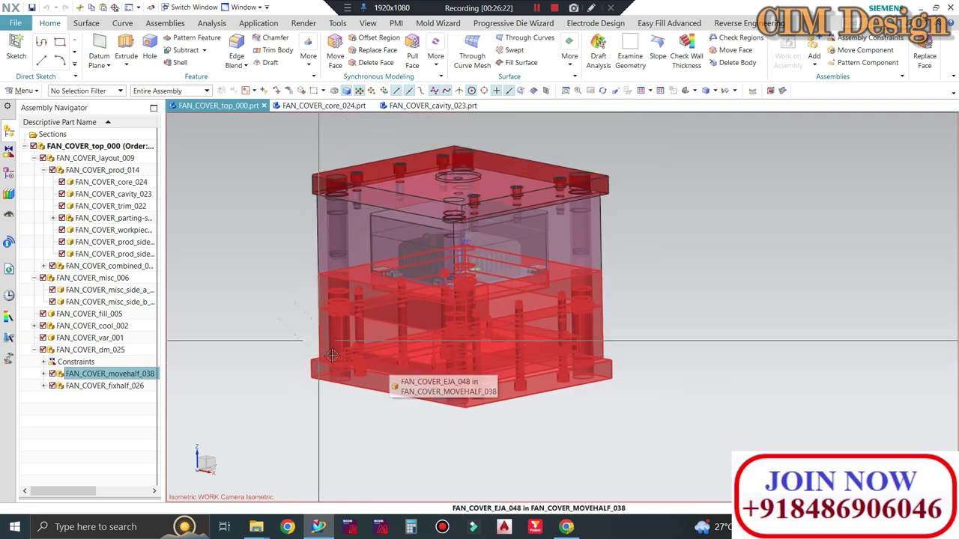
Highlight each mold half once more, then set an exact front view.
mouse_move(389, 362)
middle_mouse_down()
mouse_move(400, 367)
mouse_move(263, 338)
middle_mouse_up()
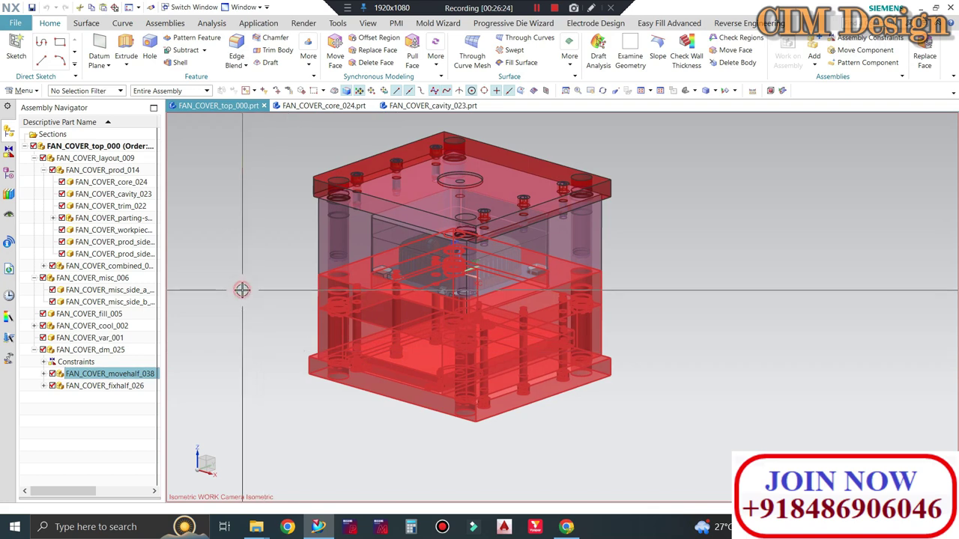
key("Escape")
left_click(110, 376)
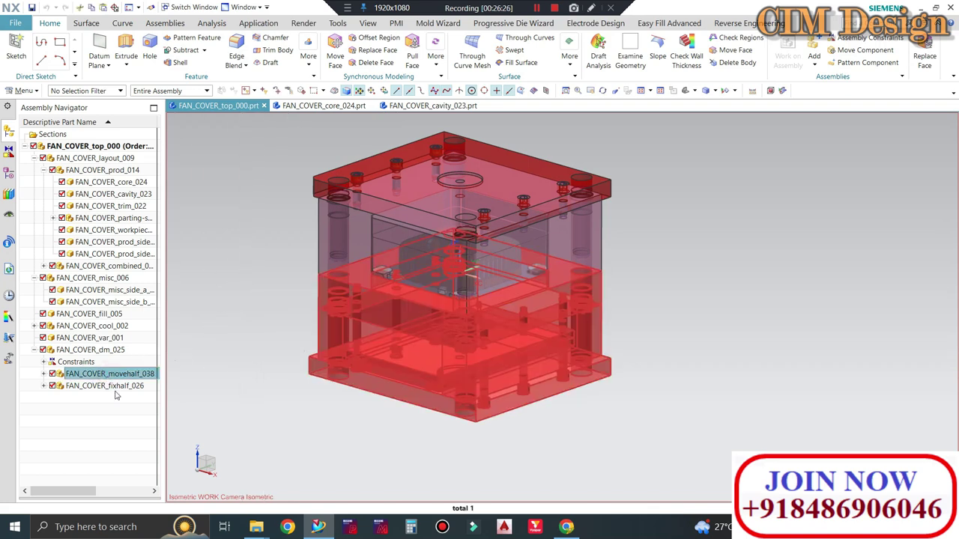
left_click(113, 386)
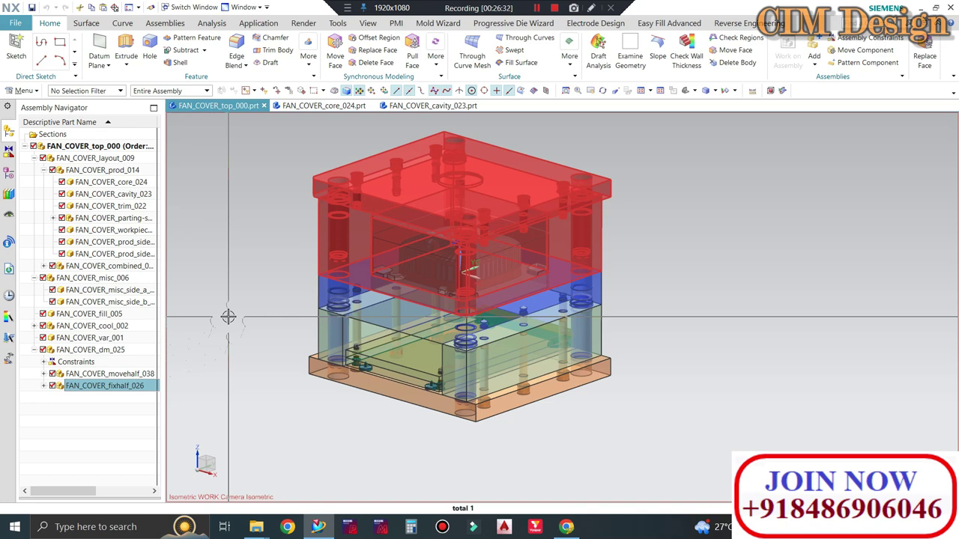
middle_click_drag(652, 317, 747, 263)
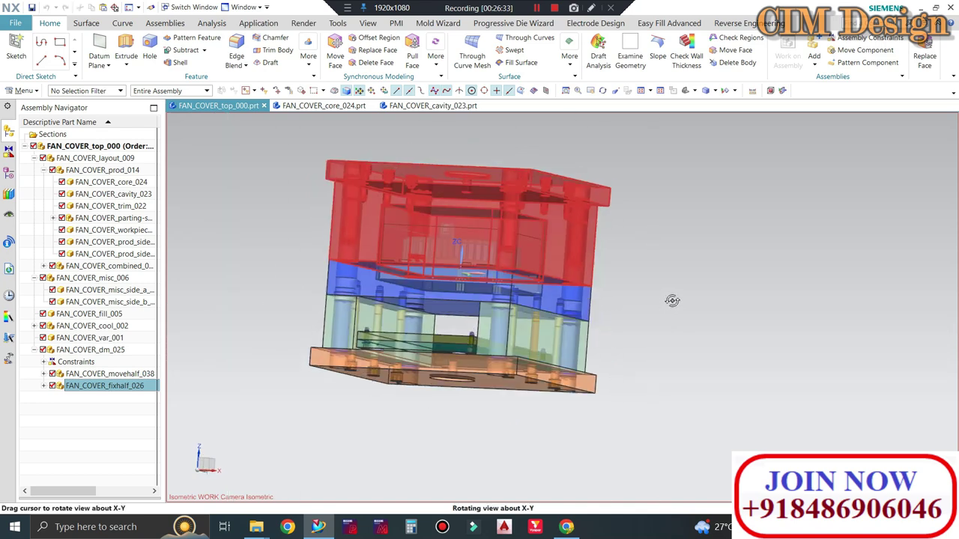
key("F8")
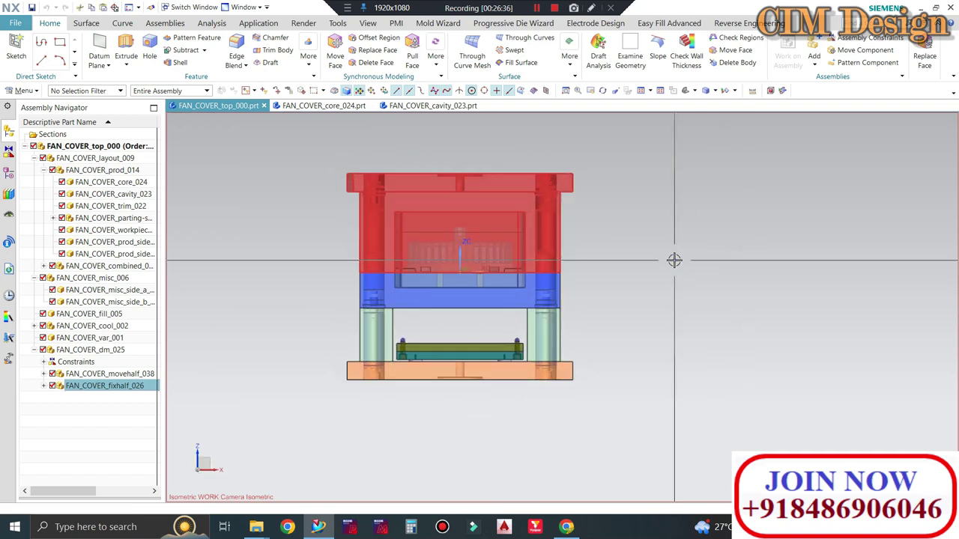
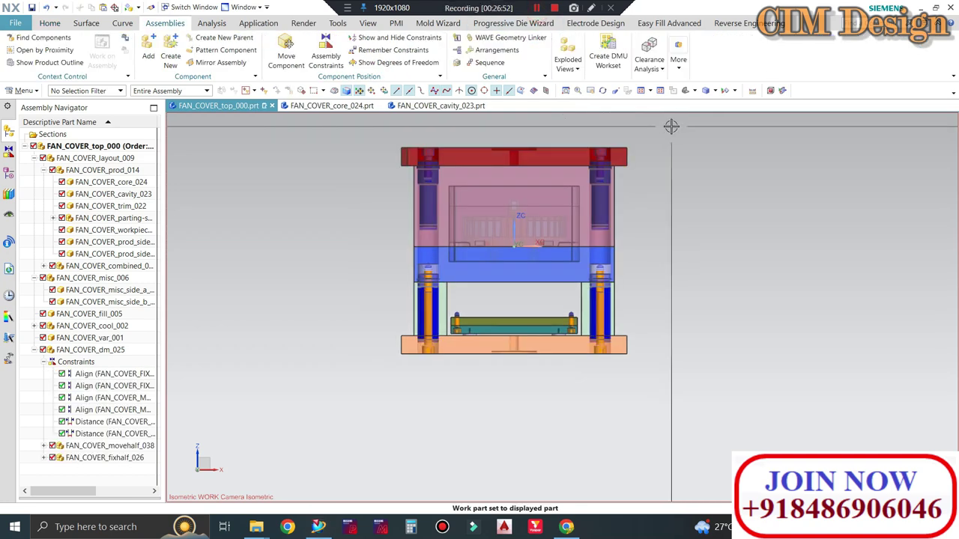
Pick the mould base for Move Component, then cancel the move.
scroll(514, 232, "down", 3)
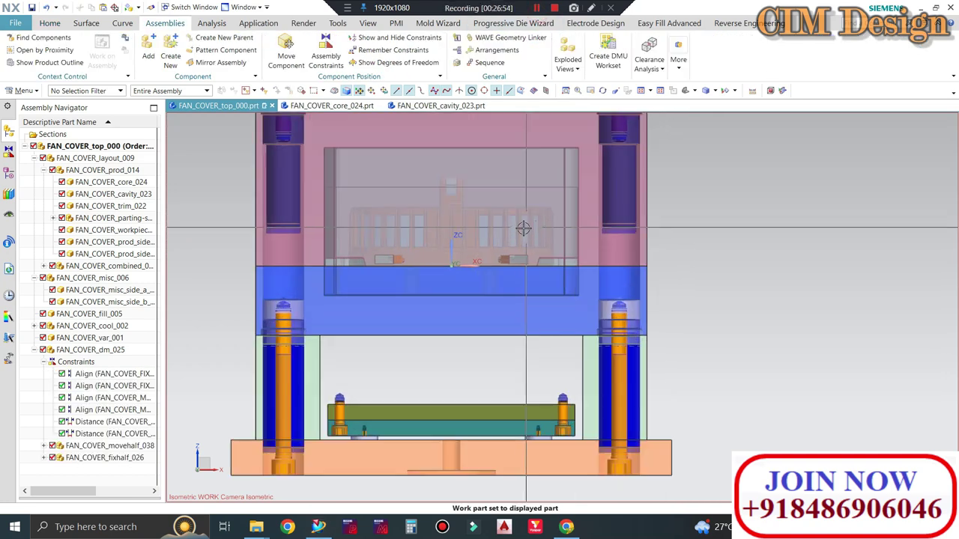
scroll(290, 263, "down", 2)
scroll(315, 266, "down", 2)
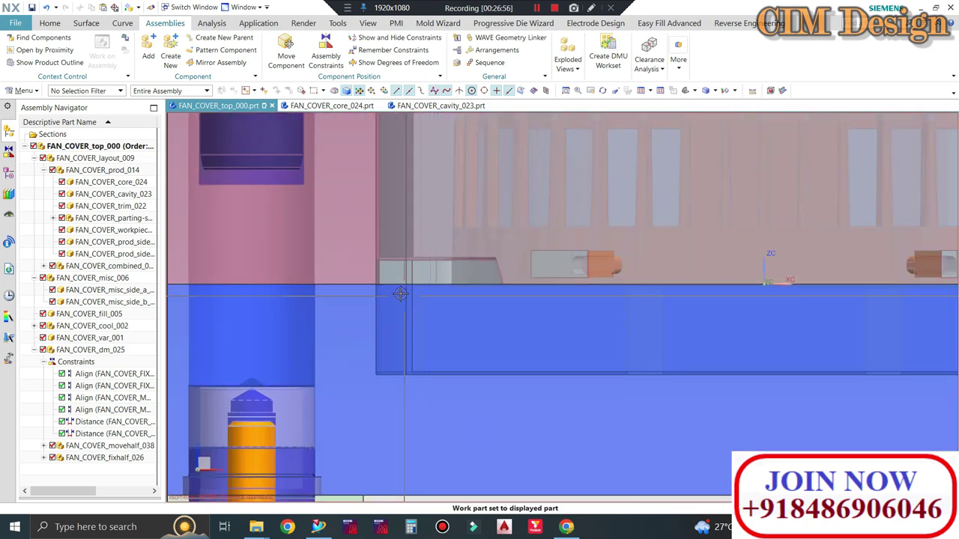
scroll(352, 273, "down", 1)
scroll(379, 279, "down", 1)
scroll(379, 278, "up", 3)
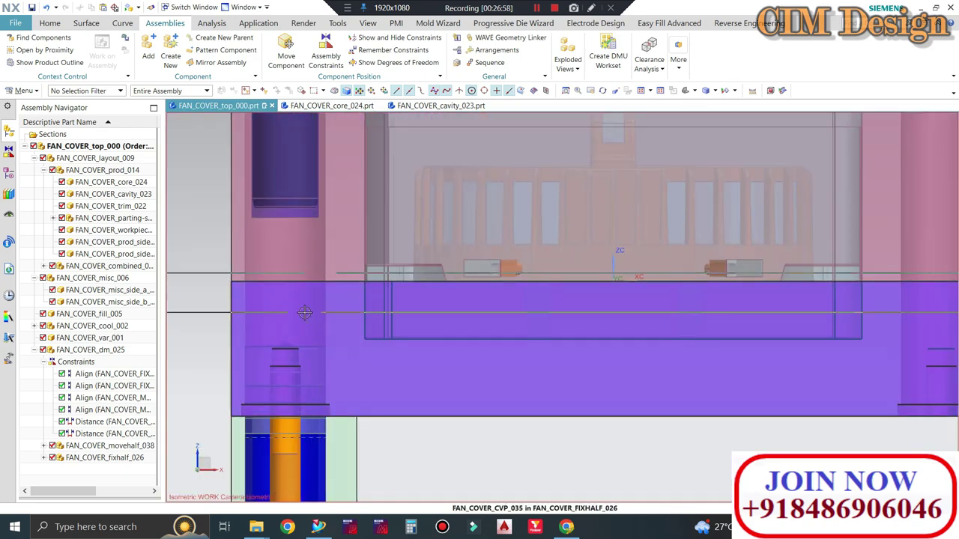
scroll(321, 299, "up", 1)
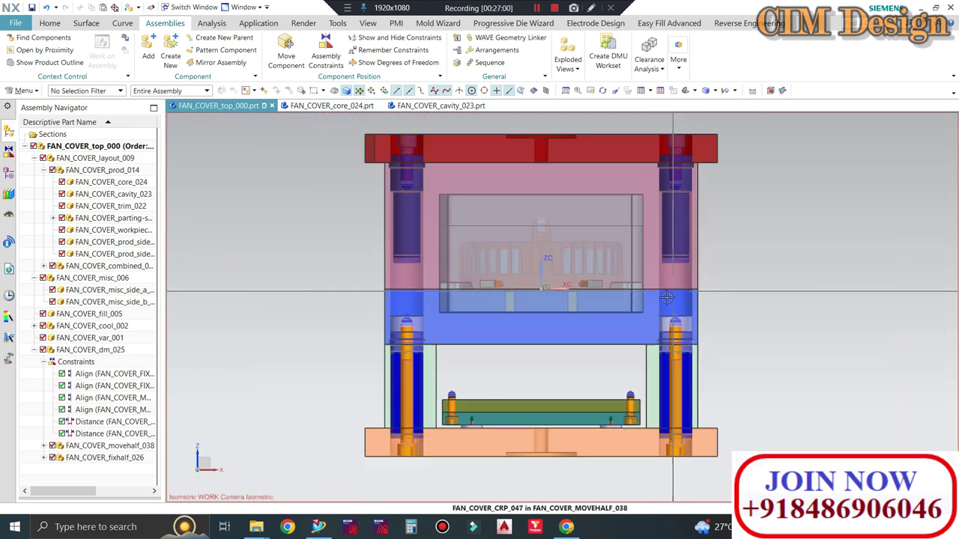
middle_click_drag(403, 329, 522, 300)
scroll(292, 296, "down", 2)
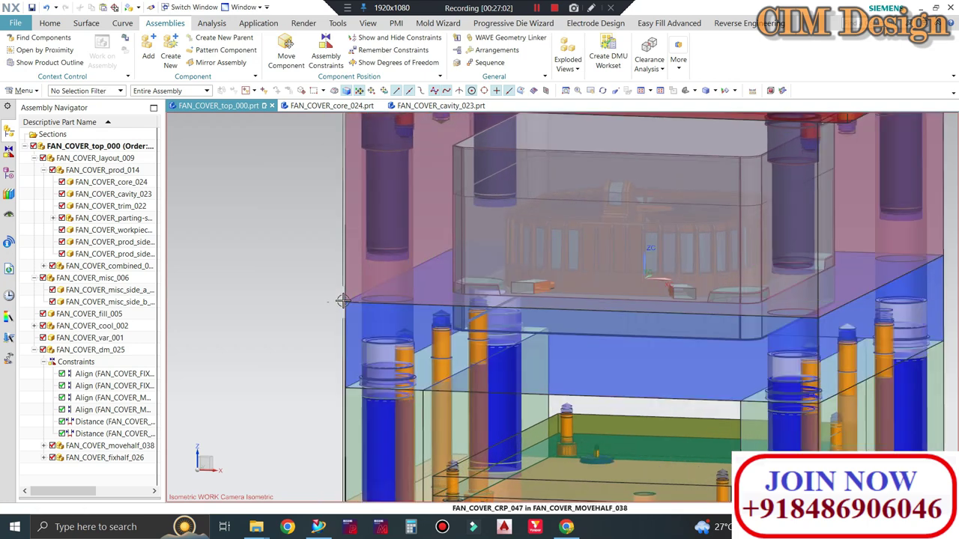
scroll(292, 297, "down", 2)
scroll(292, 297, "down", 1)
key("ctrl+alt+f")
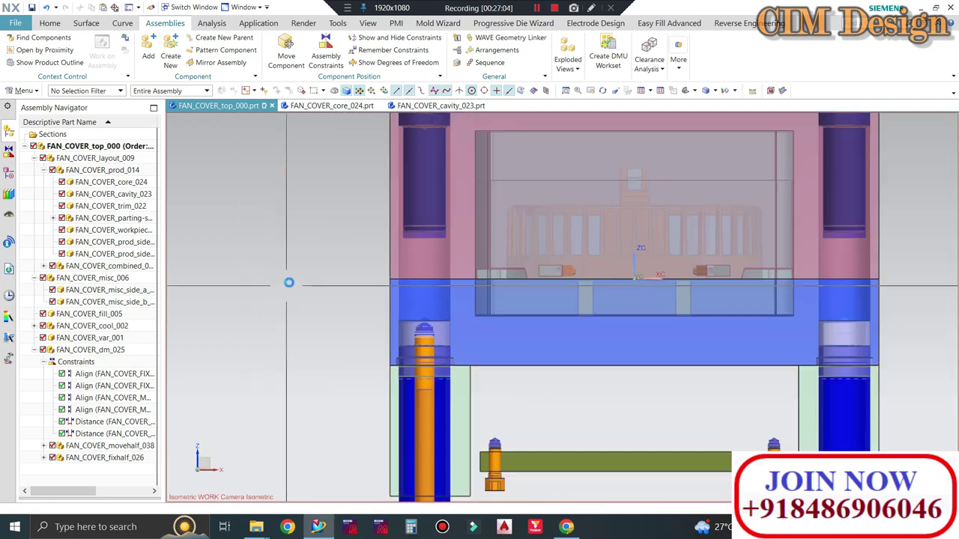
left_click(277, 57)
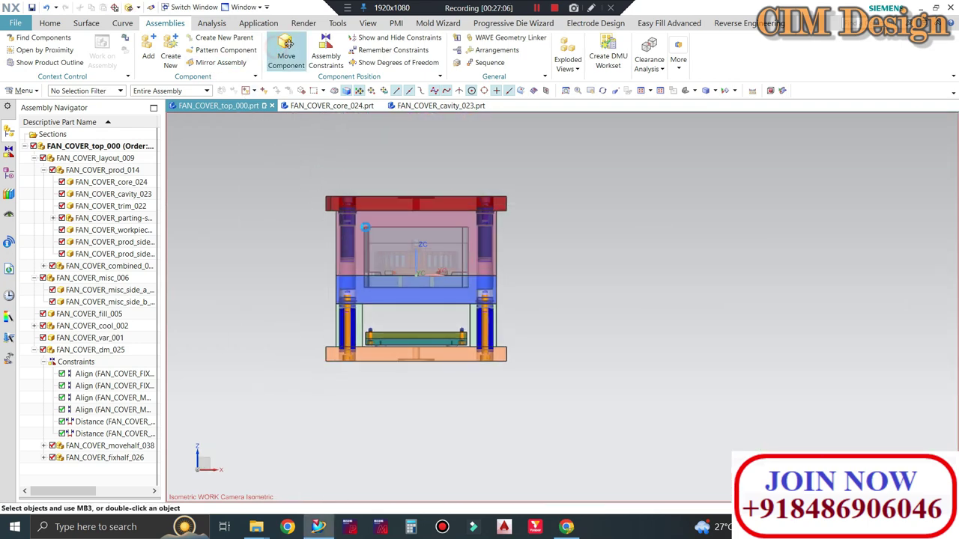
left_click(363, 229)
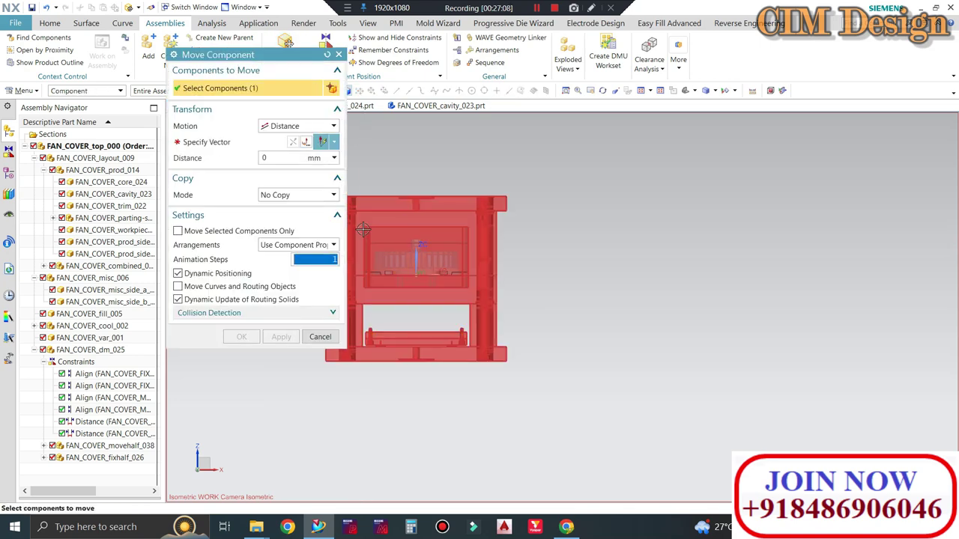
scroll(390, 315, "up", 3)
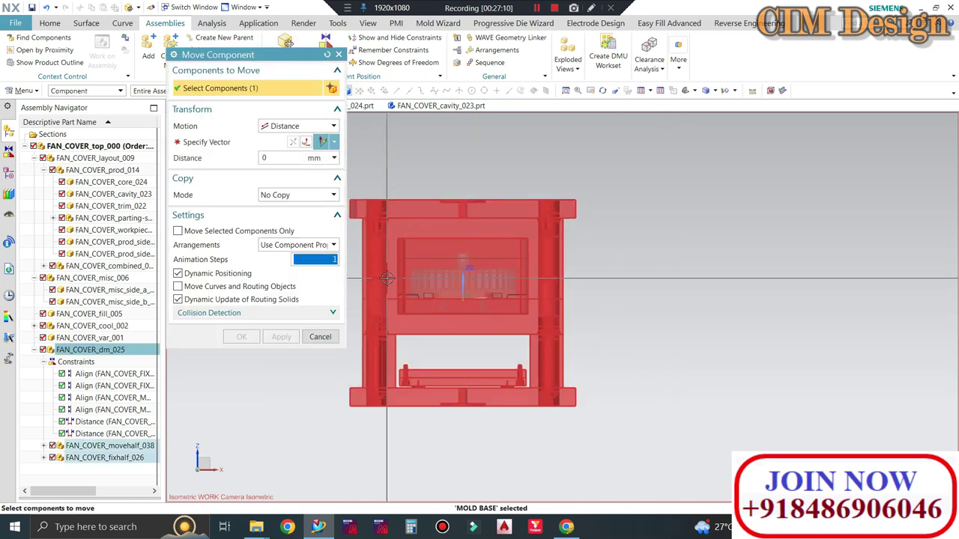
scroll(513, 278, "down", 4)
scroll(524, 239, "up", 3)
scroll(526, 237, "up", 1)
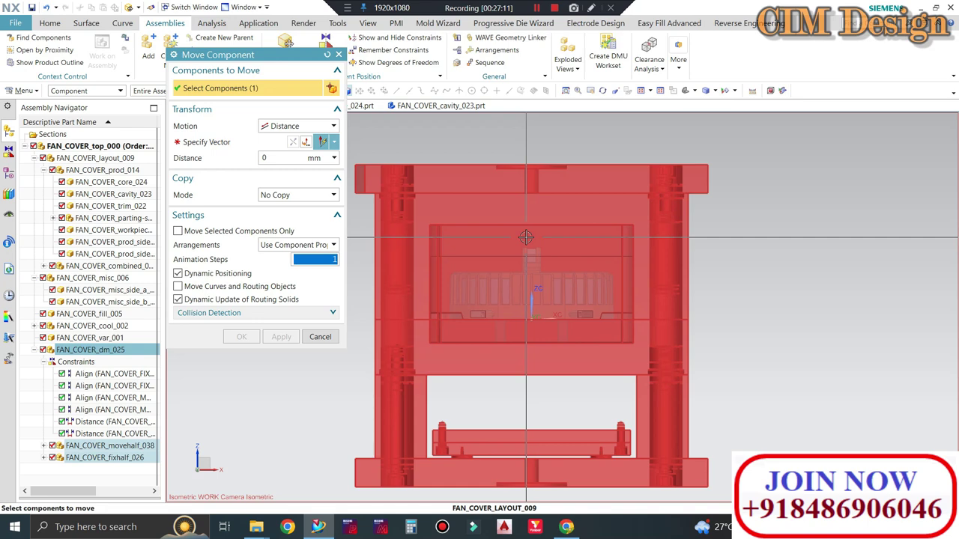
scroll(526, 237, "down", 1)
left_click(320, 337)
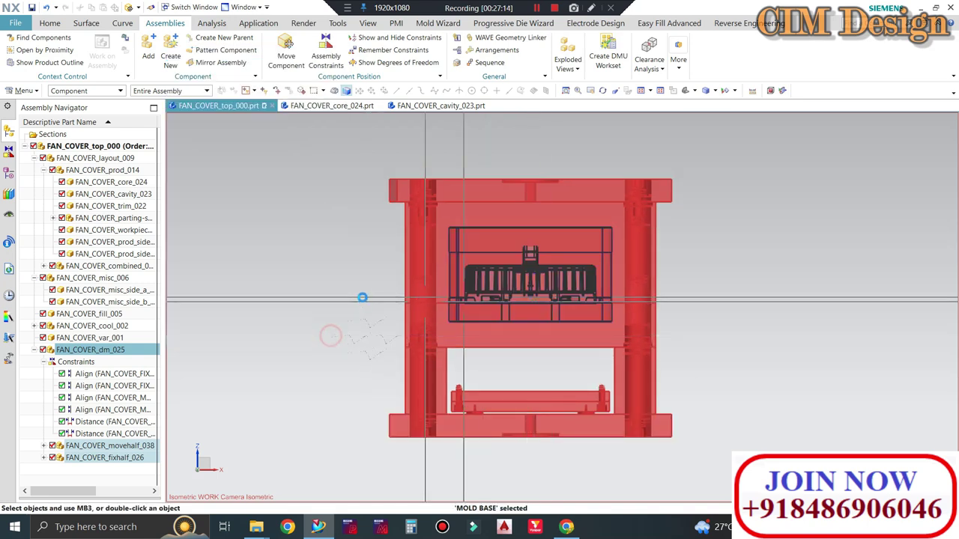
Make FAN_COVER_fixhalf_026, then FAN_COVER_dm_025, the work part from the Assembly Navigator.
left_click(247, 252)
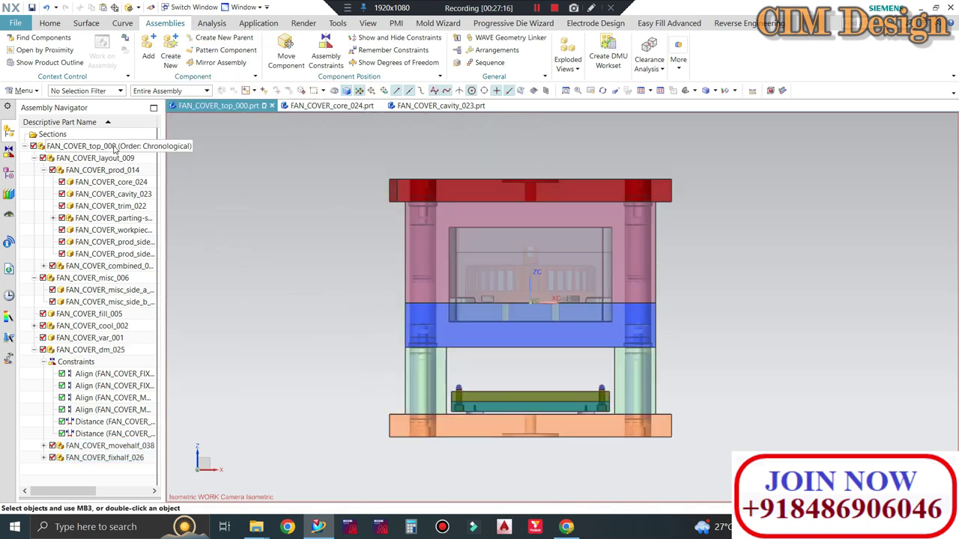
left_click(255, 317)
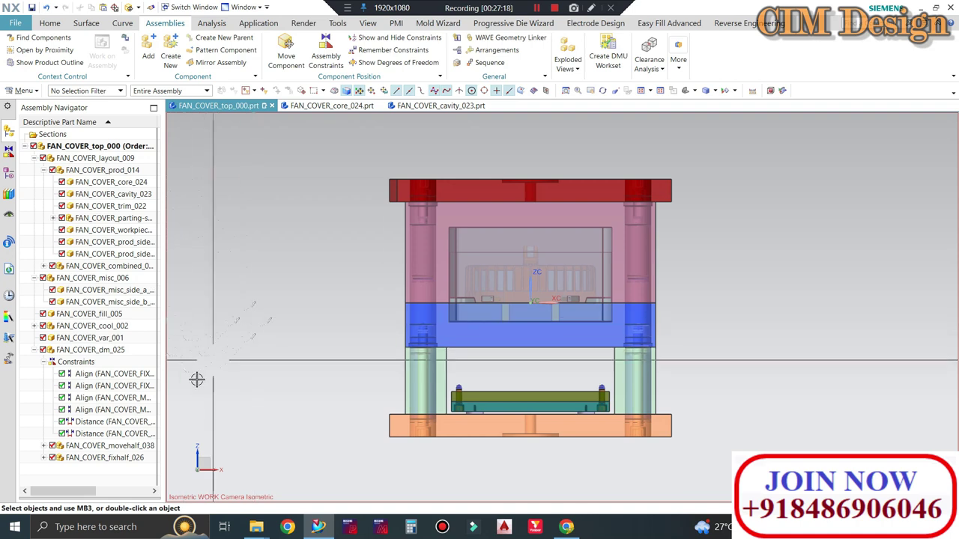
left_click(101, 446)
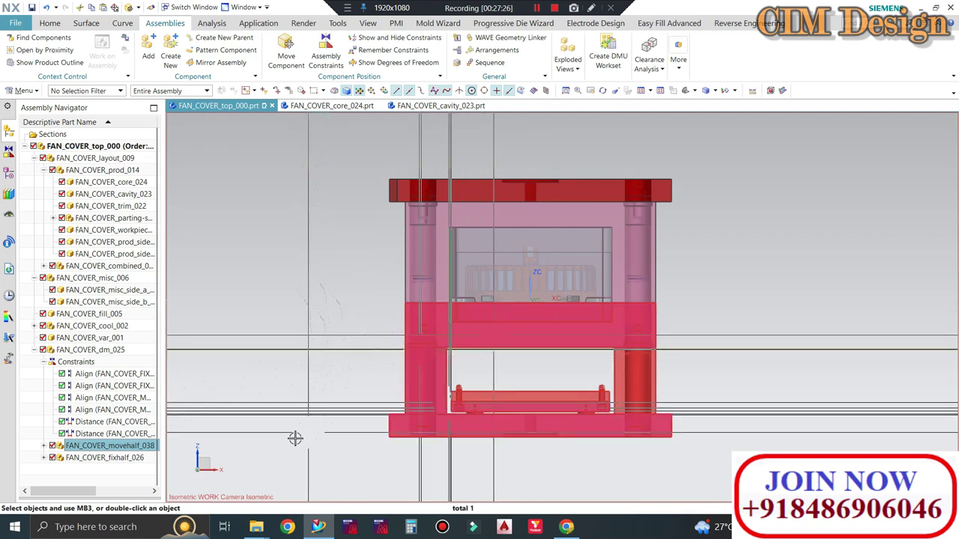
double_click(113, 457)
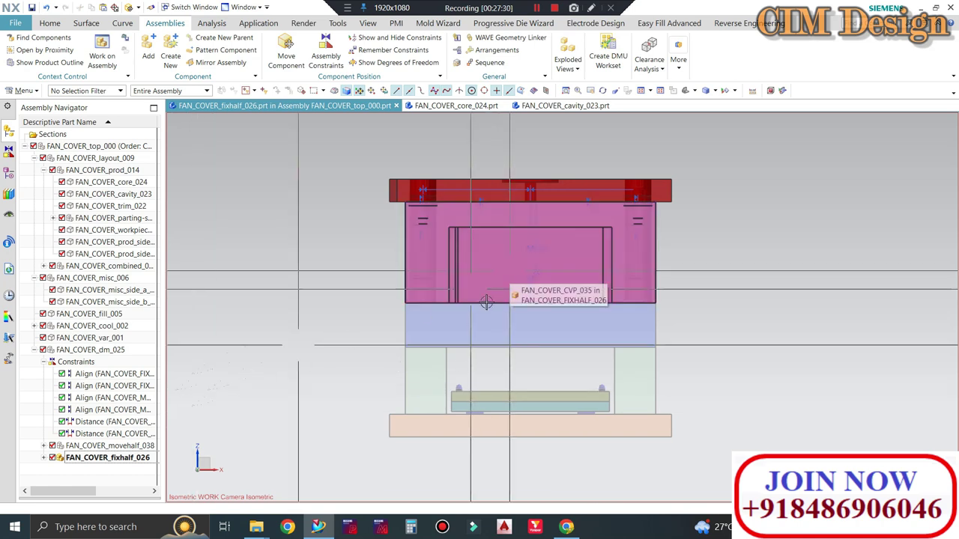
left_click(79, 355)
double_click(80, 353)
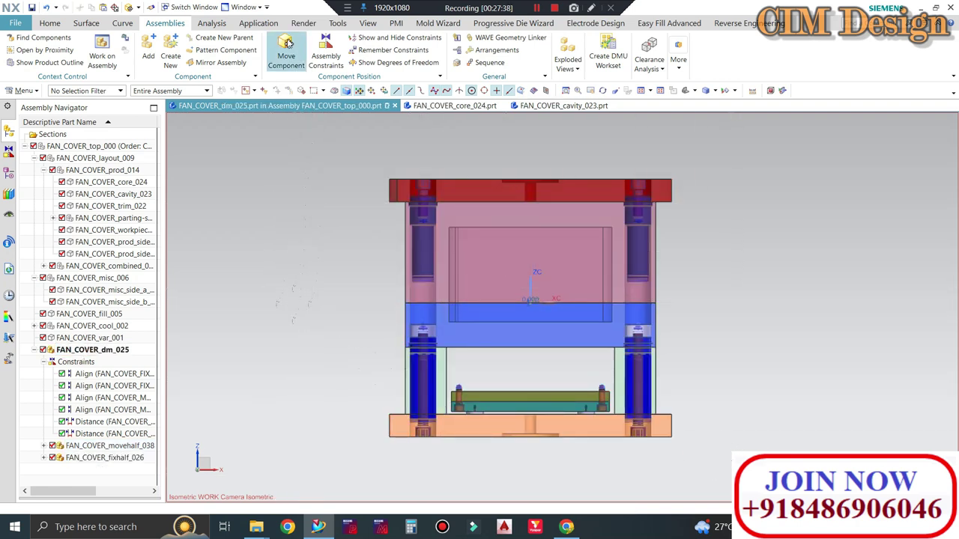
Move FAN_COVER_fixhalf_026 along the Z axis with Move Component and confirm.
left_click(286, 54)
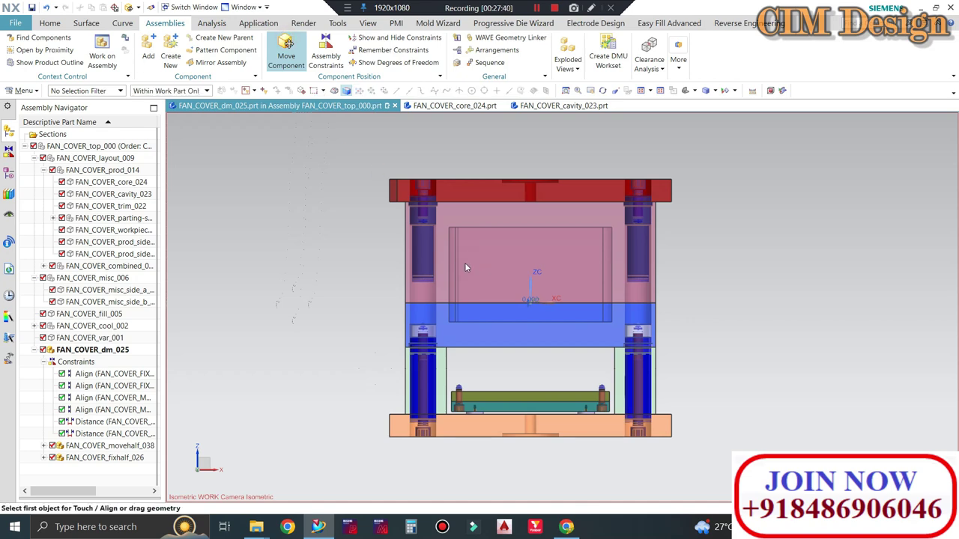
left_click(392, 242)
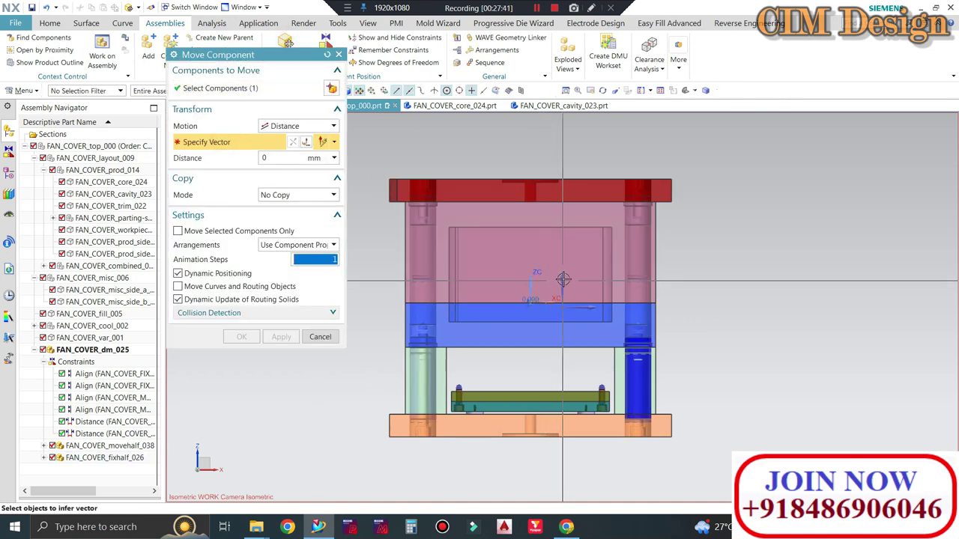
left_click(536, 280)
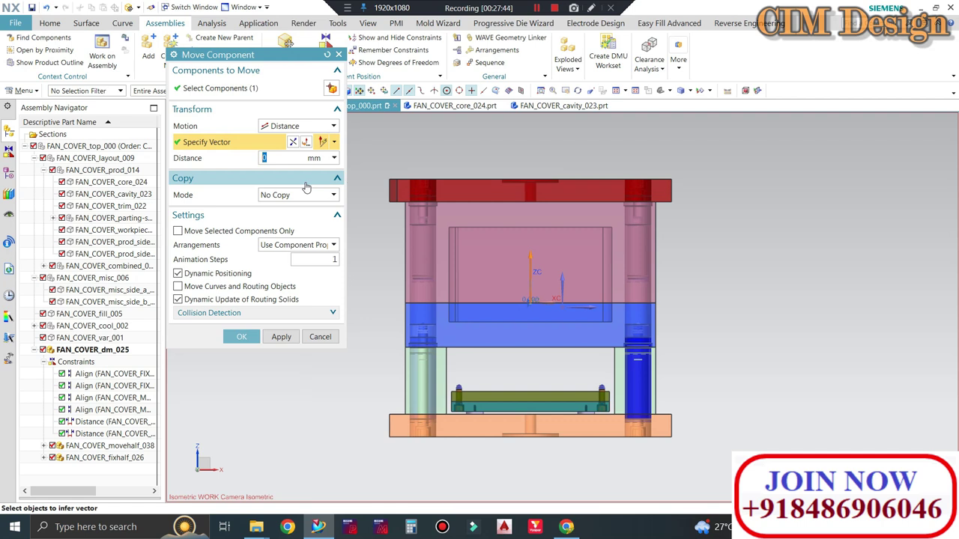
left_click(242, 338)
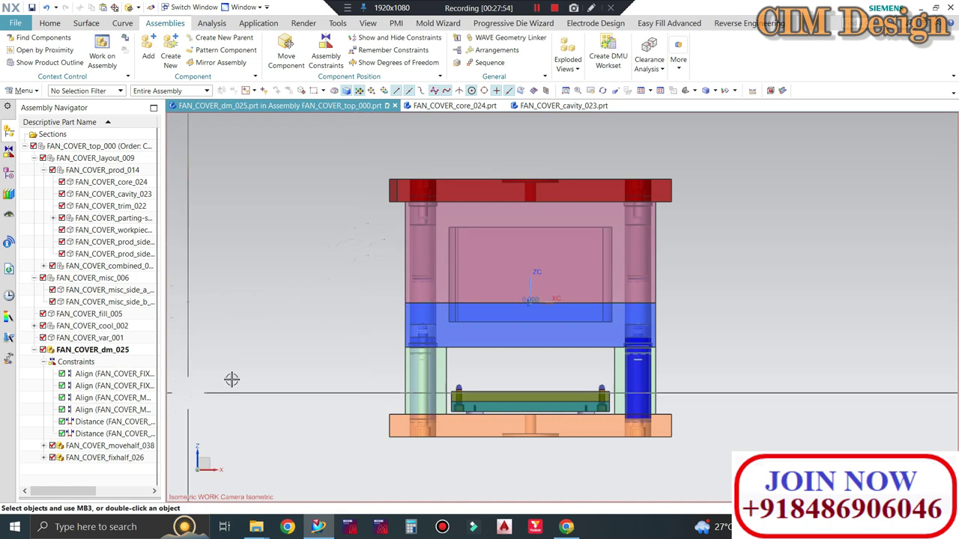
Set the fixhalf-to-dm_025 Distance constraint to 1, then make FAN_COVER_top_000 the work part again.
scroll(534, 298, "up", 4)
scroll(530, 299, "down", 2)
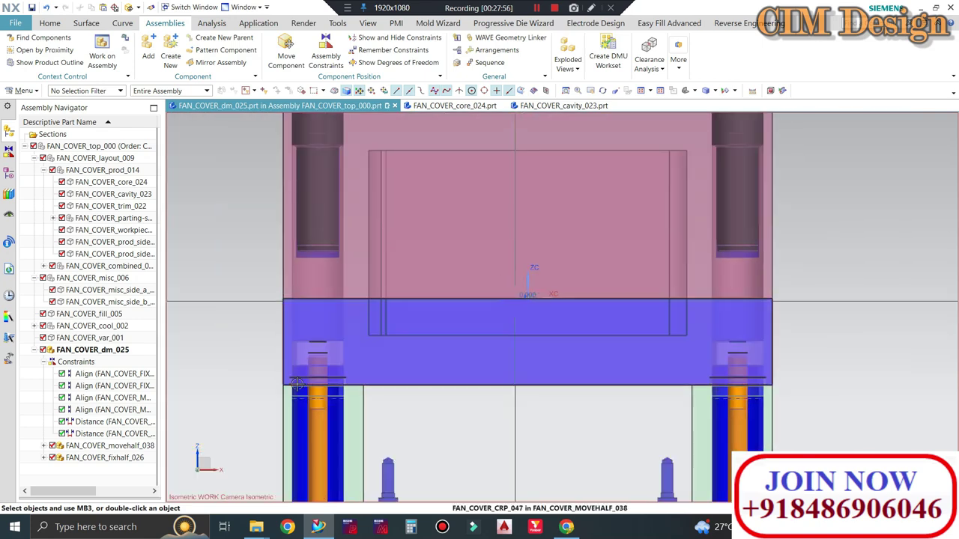
double_click(85, 420)
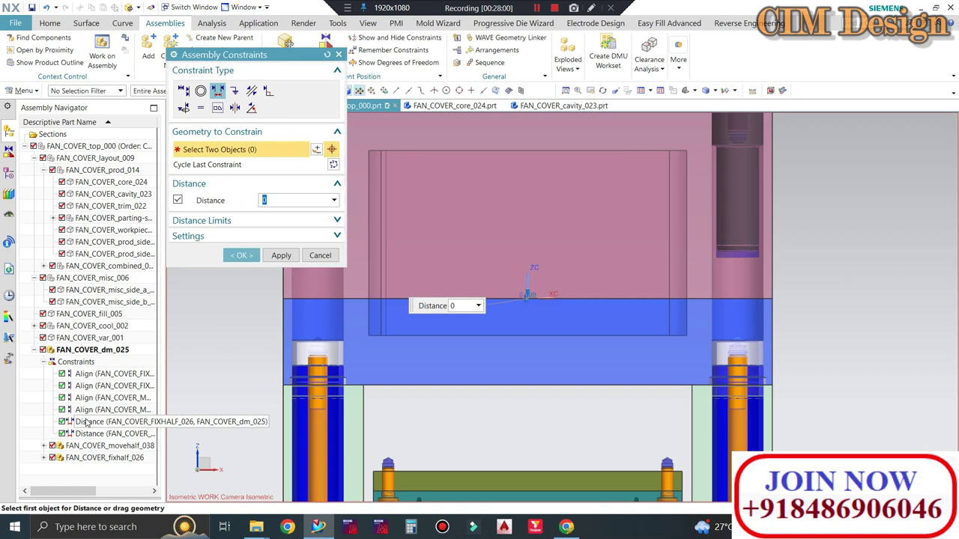
type("1")
key("Return")
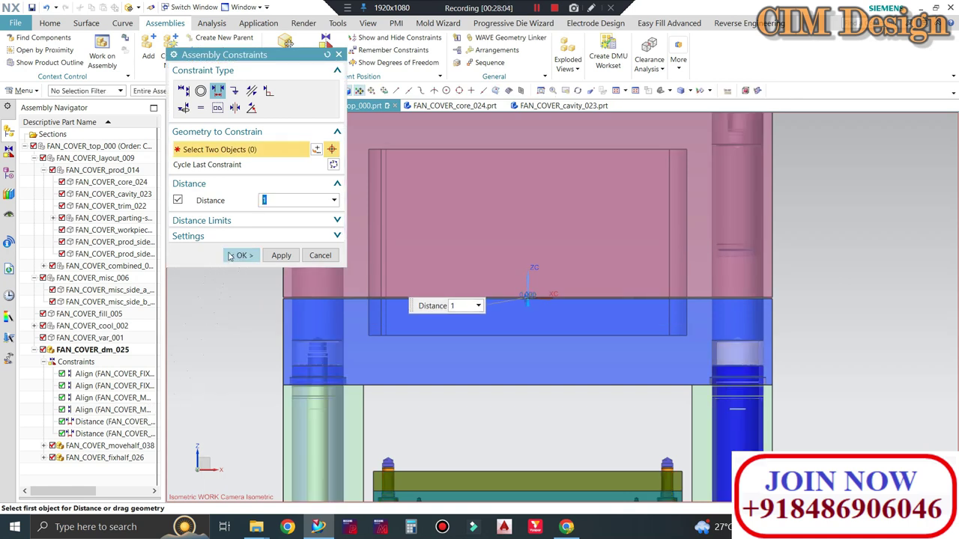
left_click(232, 255)
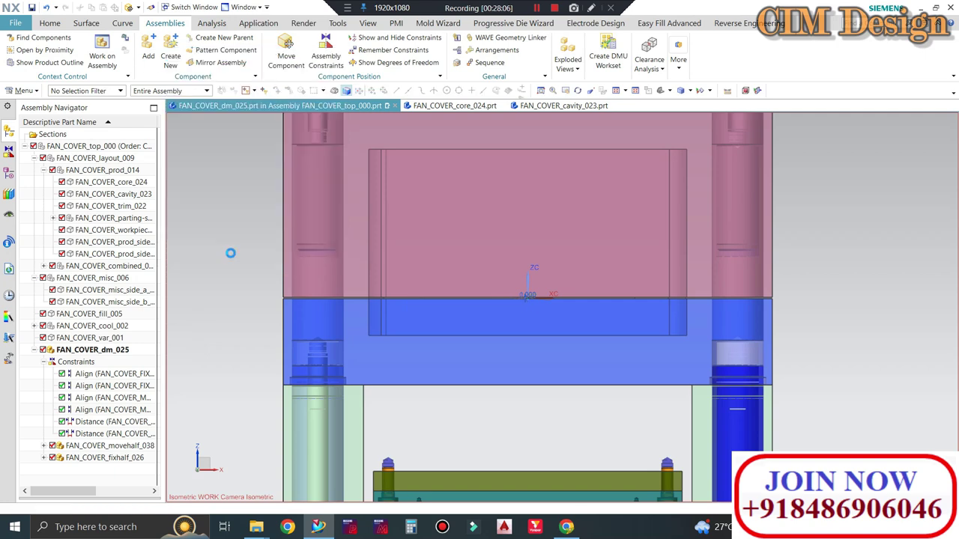
double_click(92, 148)
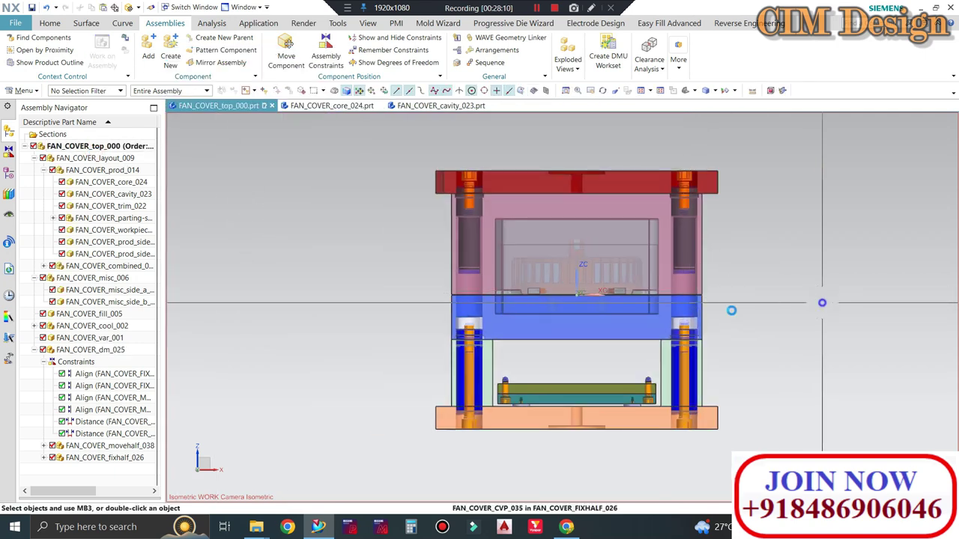
Turn the assembly to an isometric view and save it with Ctrl+S.
scroll(581, 300, "up", 5)
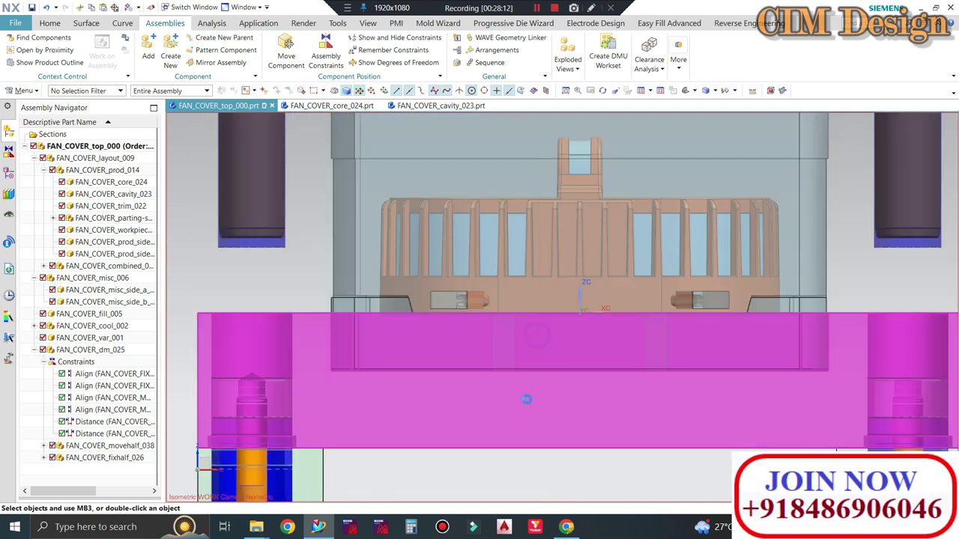
scroll(526, 400, "up", 2)
scroll(548, 317, "up", 3)
scroll(522, 307, "up", 2)
scroll(525, 308, "up", 2)
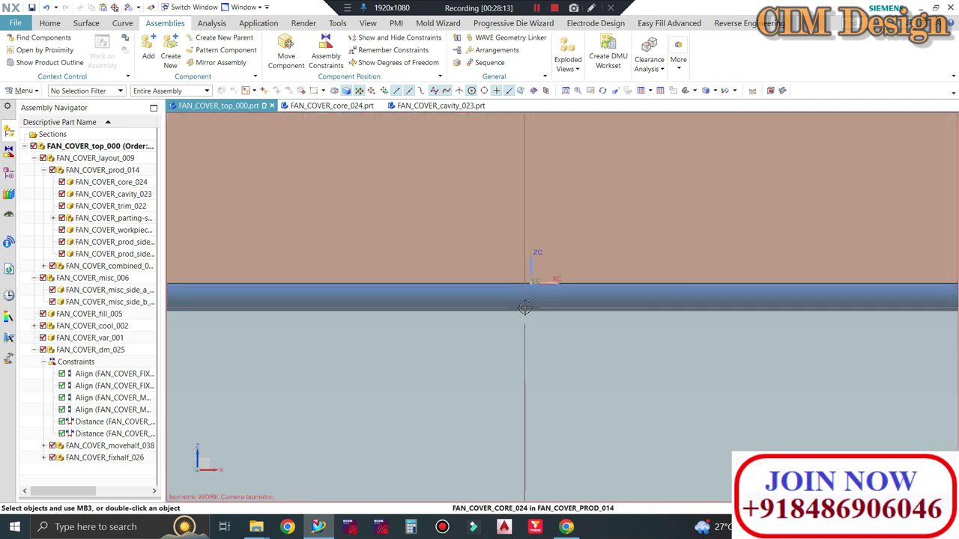
scroll(525, 307, "up", 2)
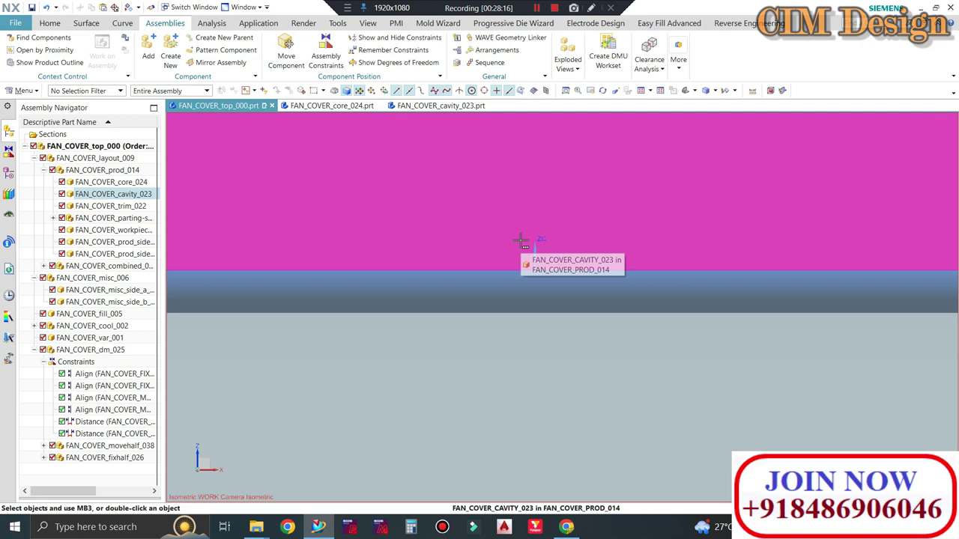
scroll(570, 235, "down", 1)
scroll(629, 231, "down", 2)
scroll(652, 229, "down", 1)
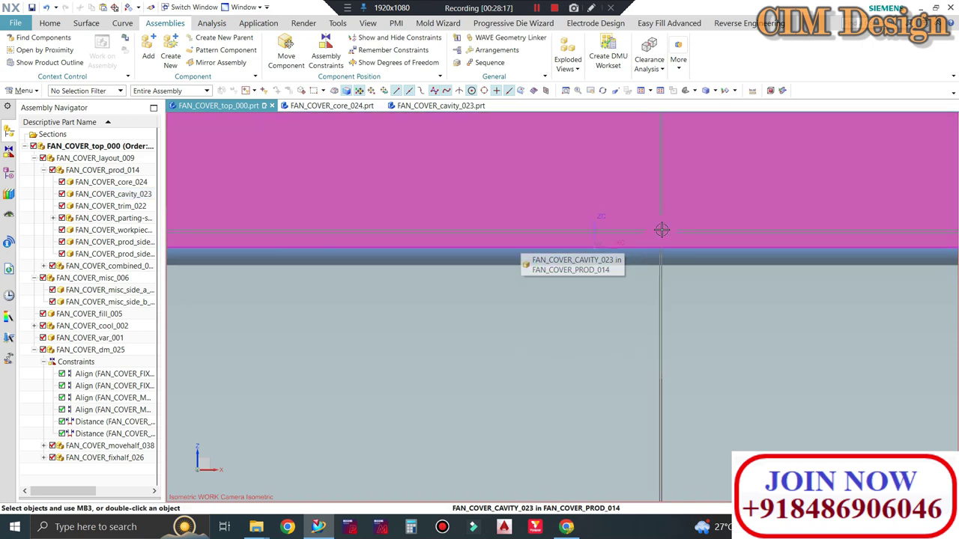
scroll(600, 227, "down", 1)
scroll(510, 255, "down", 2)
scroll(464, 283, "down", 2)
scroll(562, 278, "down", 2)
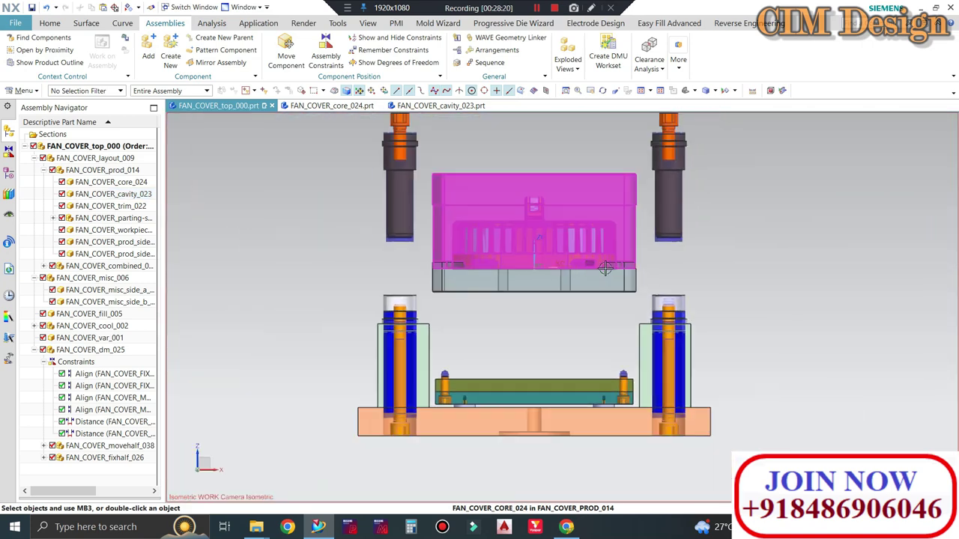
scroll(704, 266, "down", 1)
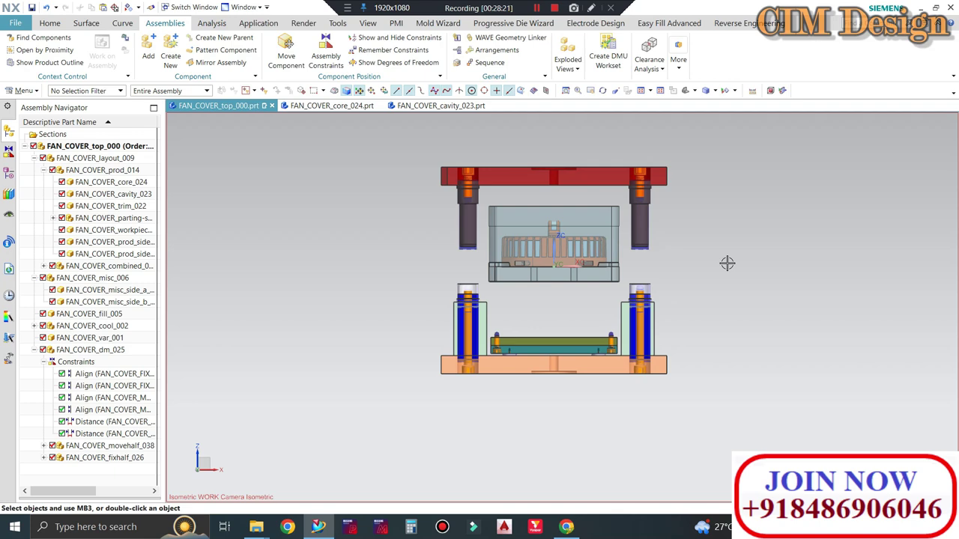
key("End")
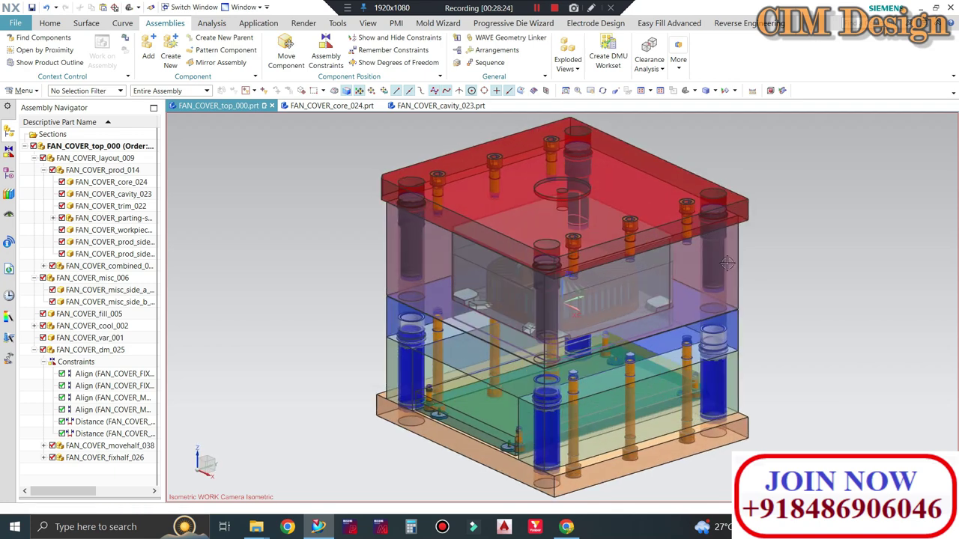
key("ctrl+s")
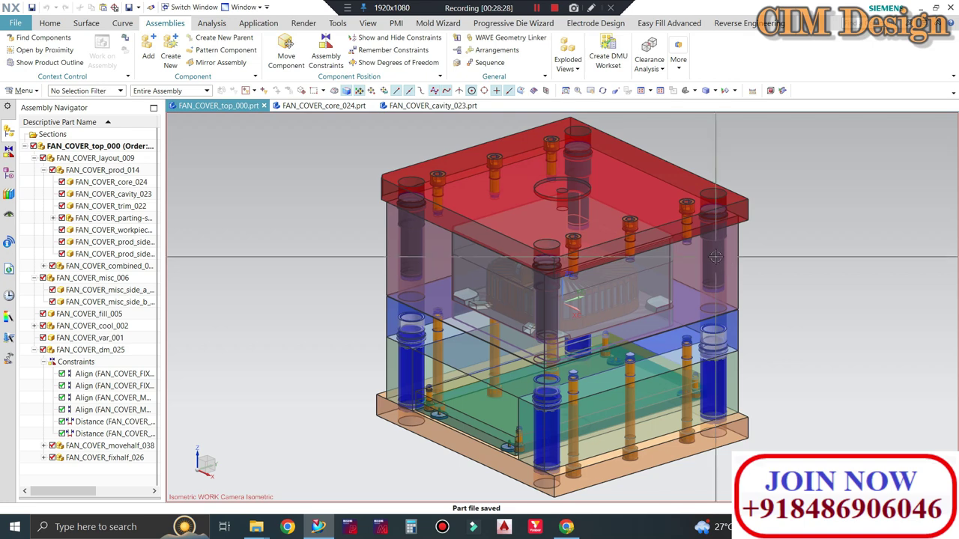
Open the middle plate FAN_COVER_crp_047 as its own part in a new window.
left_click(117, 448)
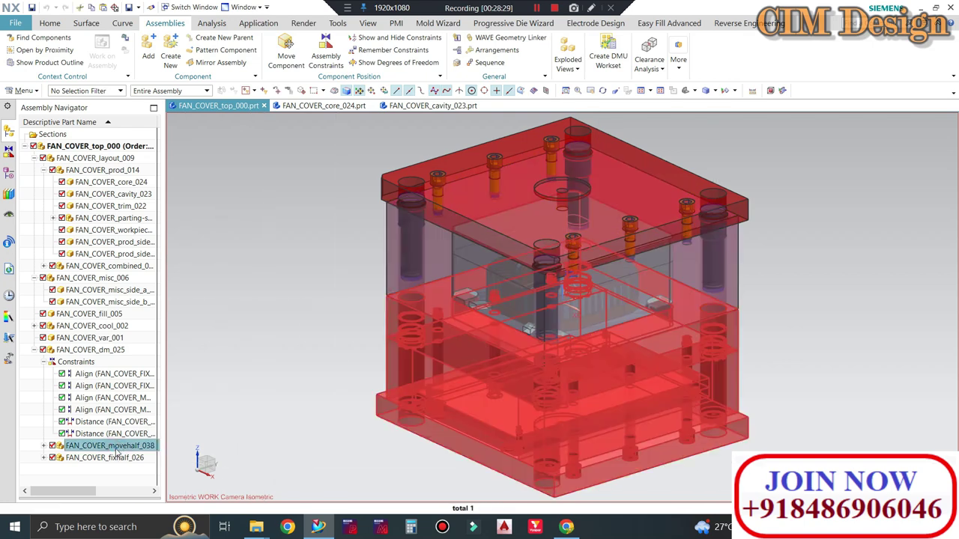
left_click(431, 332)
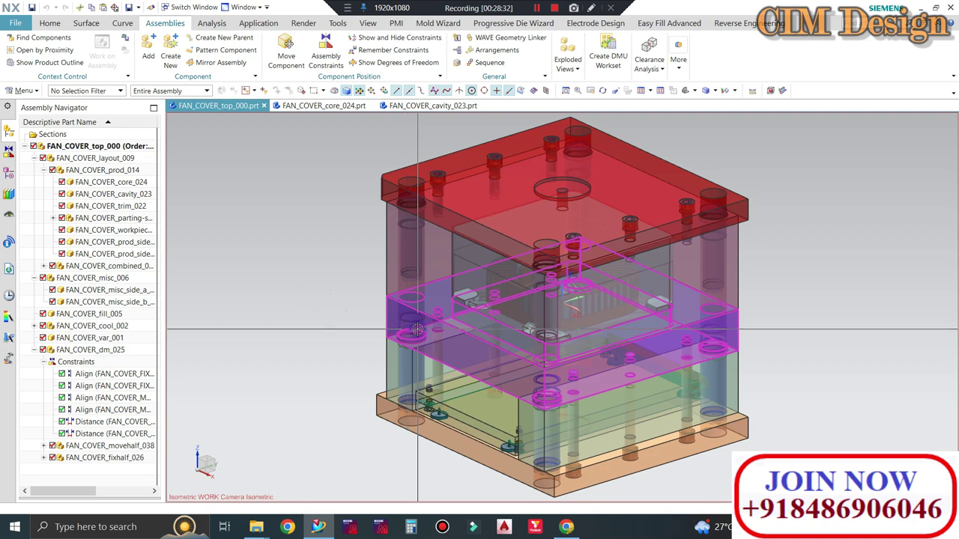
right_click(431, 332)
left_click(458, 343)
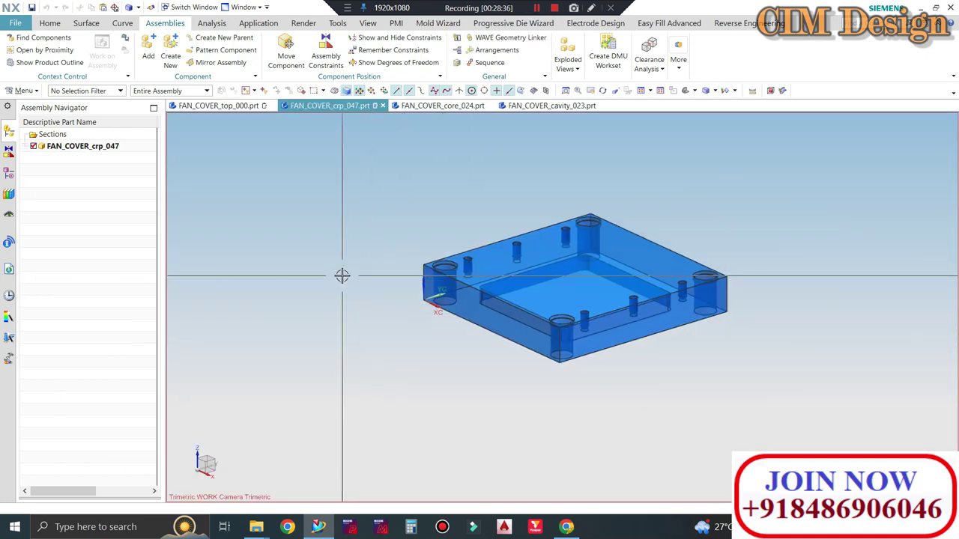
Start an Extrude whose section sketch lies on the plate's top face, viewed from the top.
mouse_move(340, 274)
middle_mouse_down()
mouse_move(493, 169)
mouse_move(505, 133)
mouse_move(413, 184)
mouse_move(574, 278)
mouse_move(412, 281)
middle_mouse_up()
key("F8")
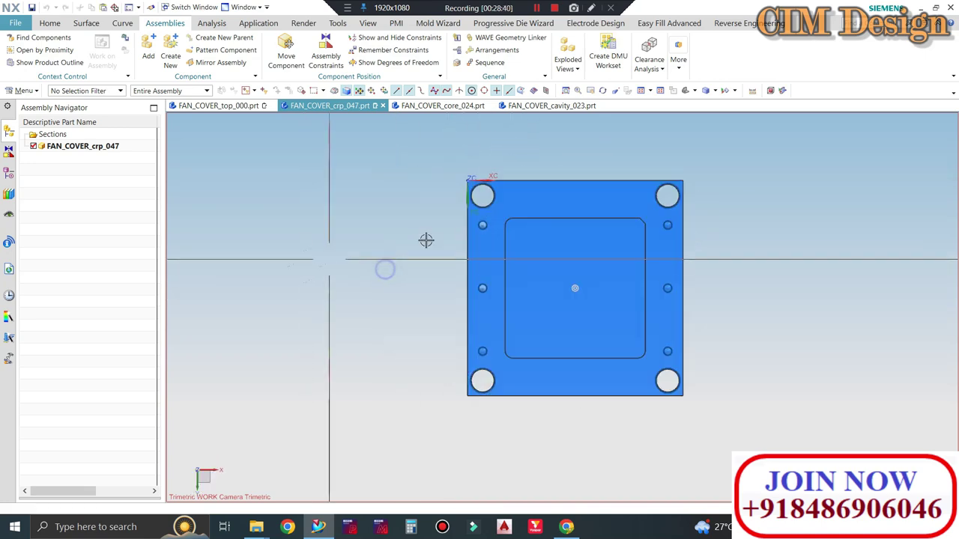
scroll(427, 240, "up", 3)
scroll(446, 194, "up", 3)
scroll(322, 201, "down", 2)
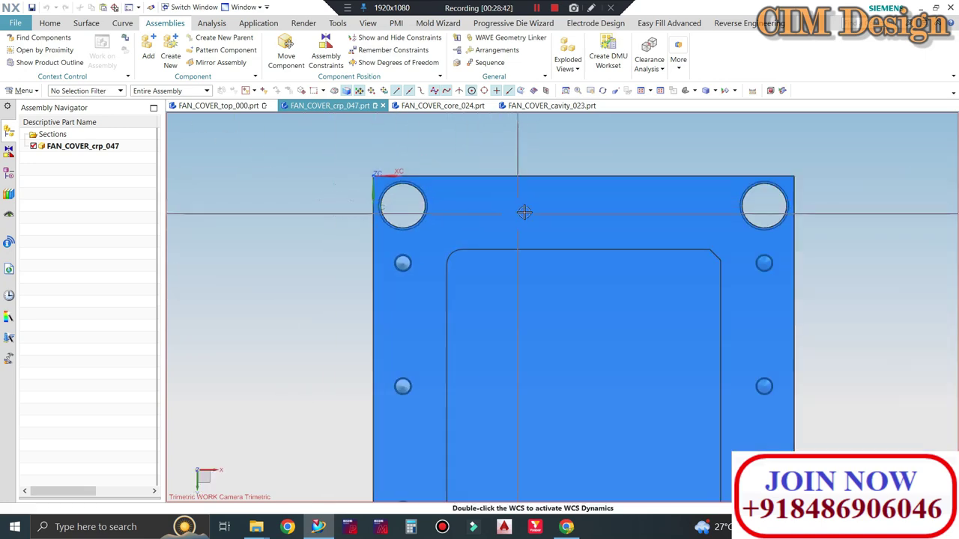
left_click(50, 22)
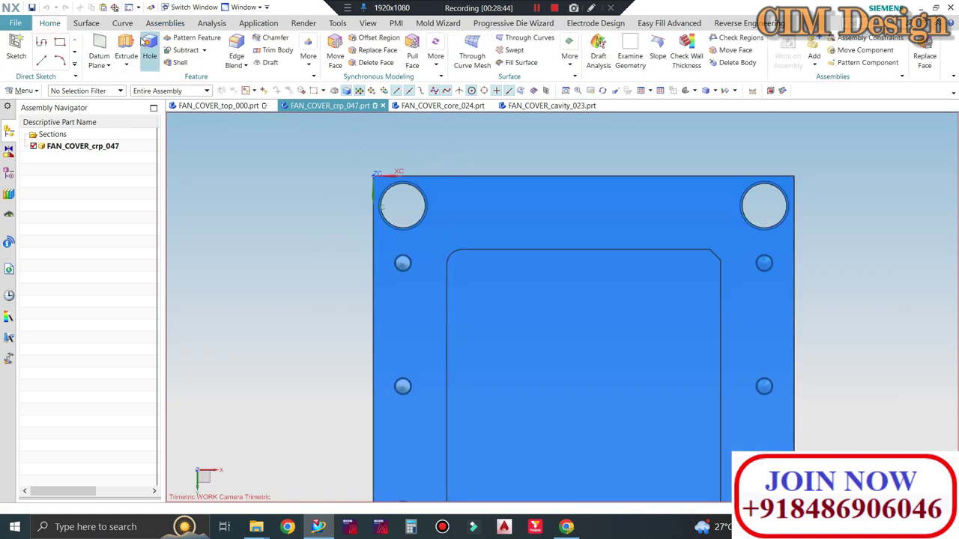
left_click(125, 57)
left_click(449, 192)
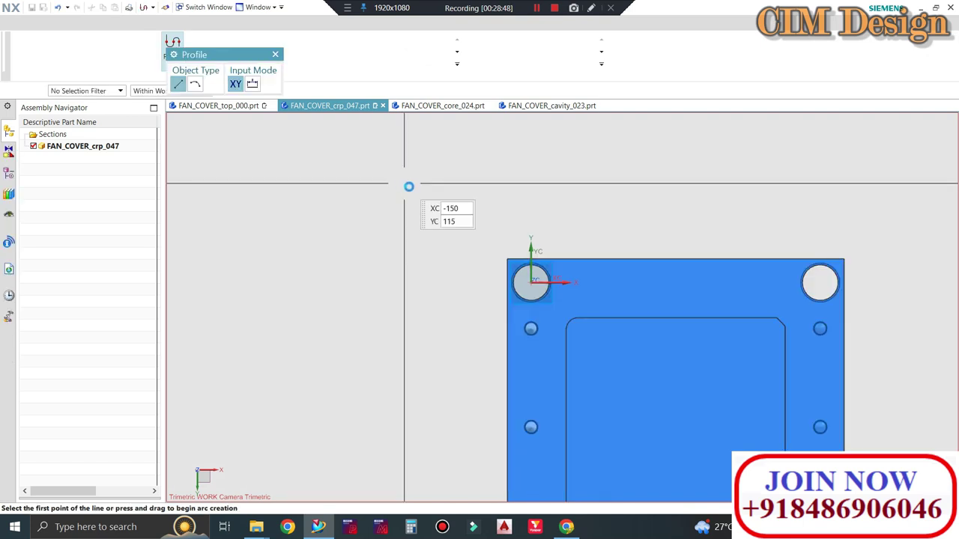
scroll(586, 320, "up", 2)
key("Escape")
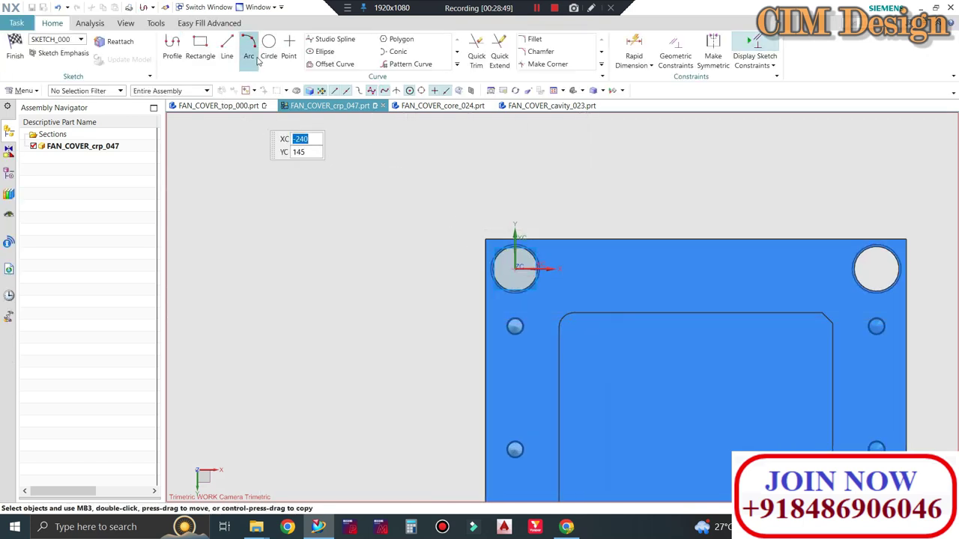
Draw a 70 × 70 square anchored at the plate's top-left corner.
left_click(200, 47)
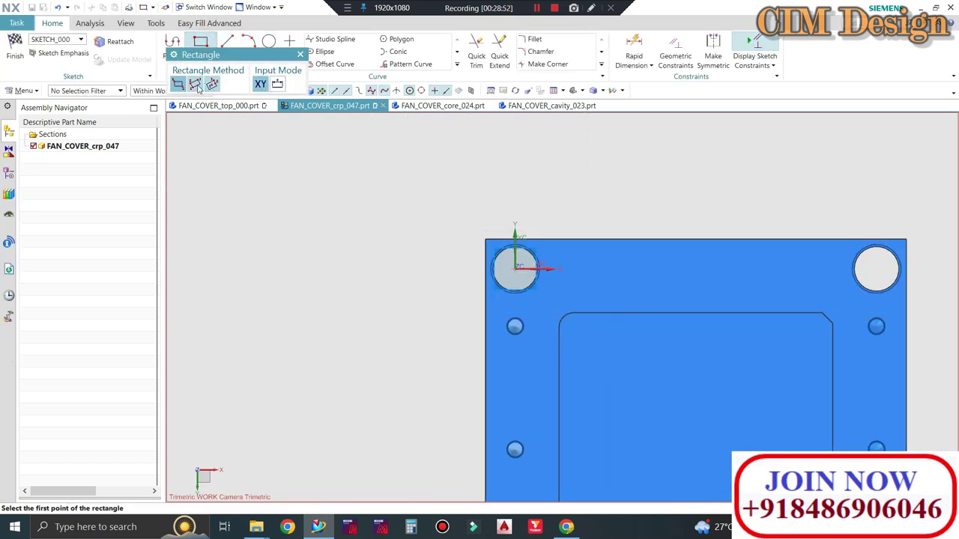
left_click(484, 239)
scroll(539, 298, "up", 2)
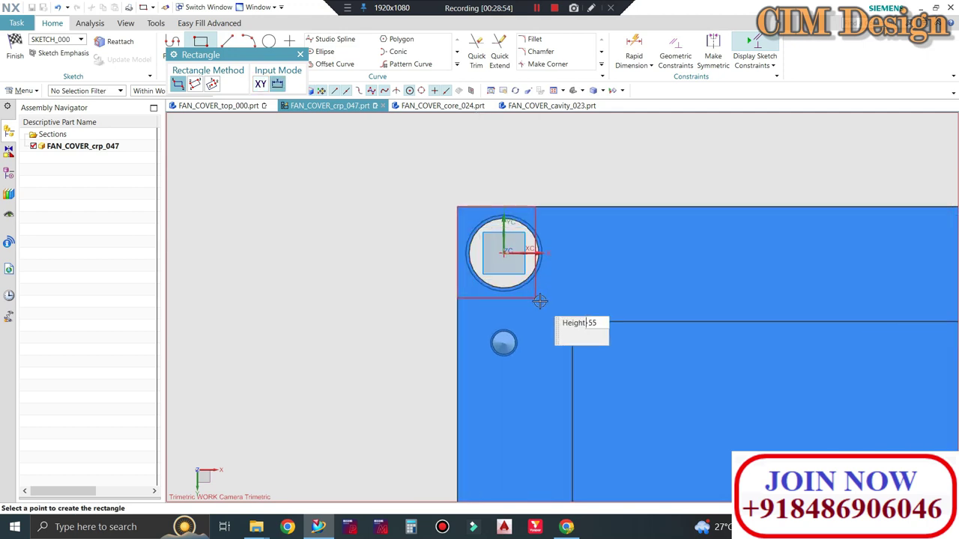
scroll(540, 300, "up", 1)
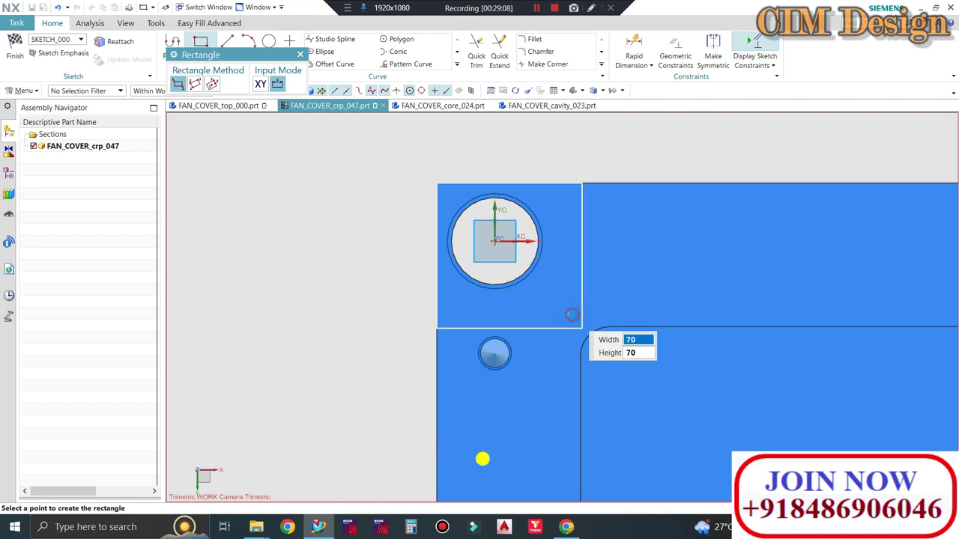
left_click(572, 315)
scroll(449, 210, "down", 2)
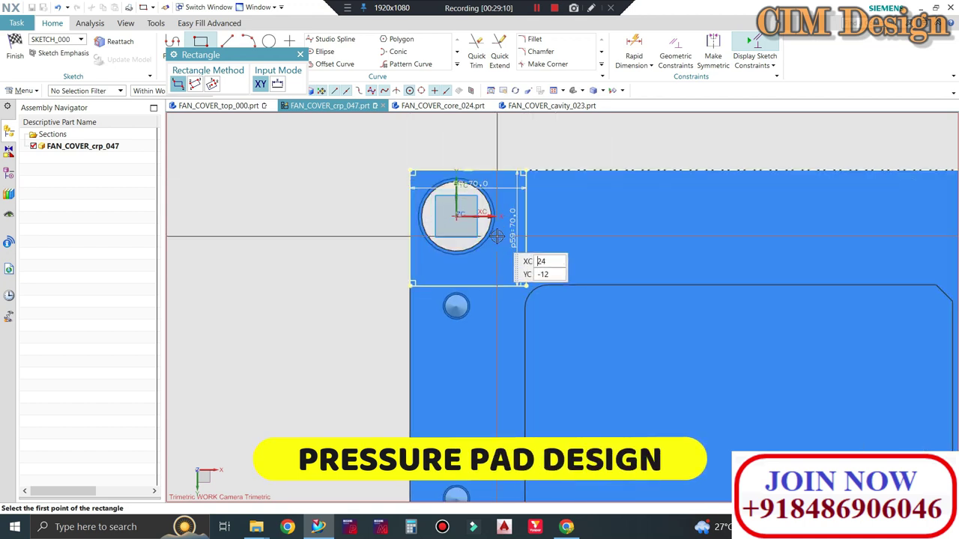
key("Escape")
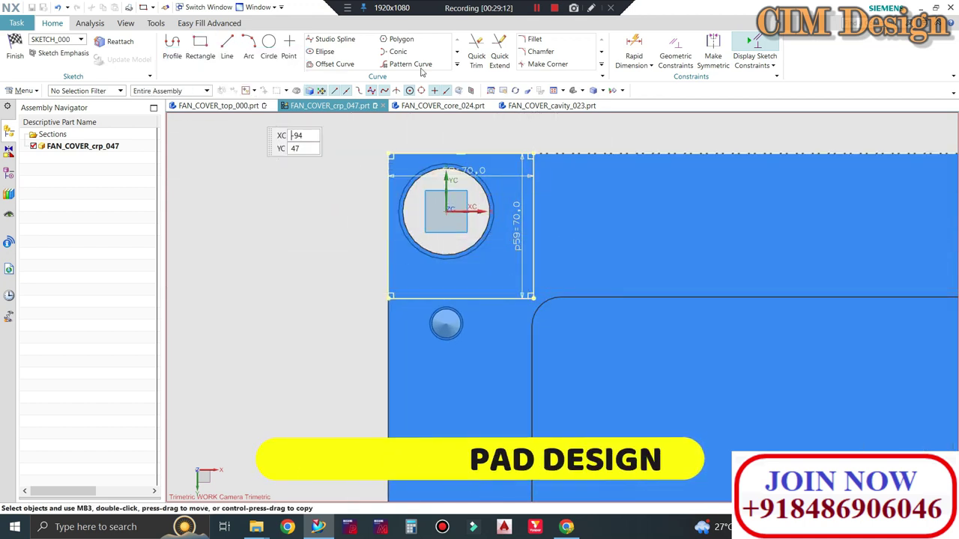
Pick the square's right and bottom sides for a sketch corner fillet.
left_click(532, 41)
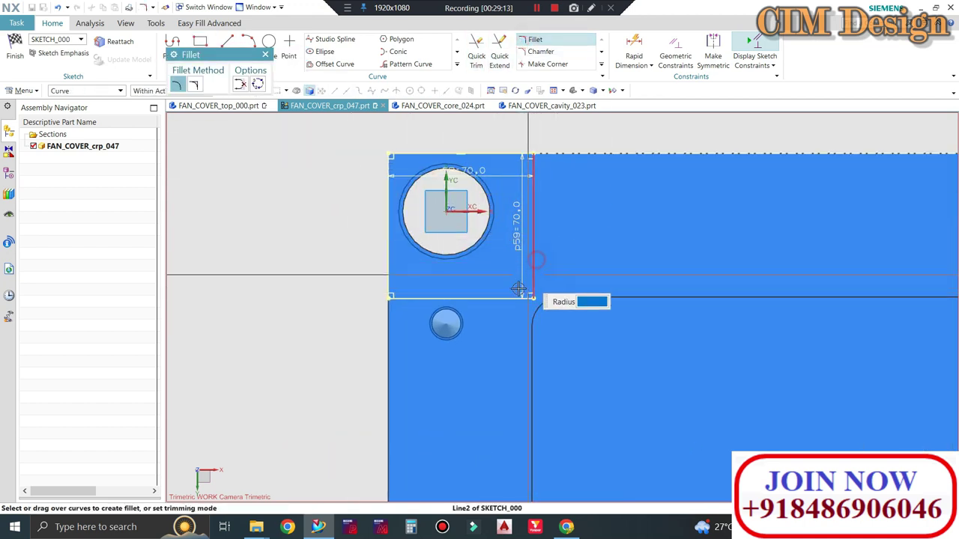
left_click(519, 290)
left_click(511, 292)
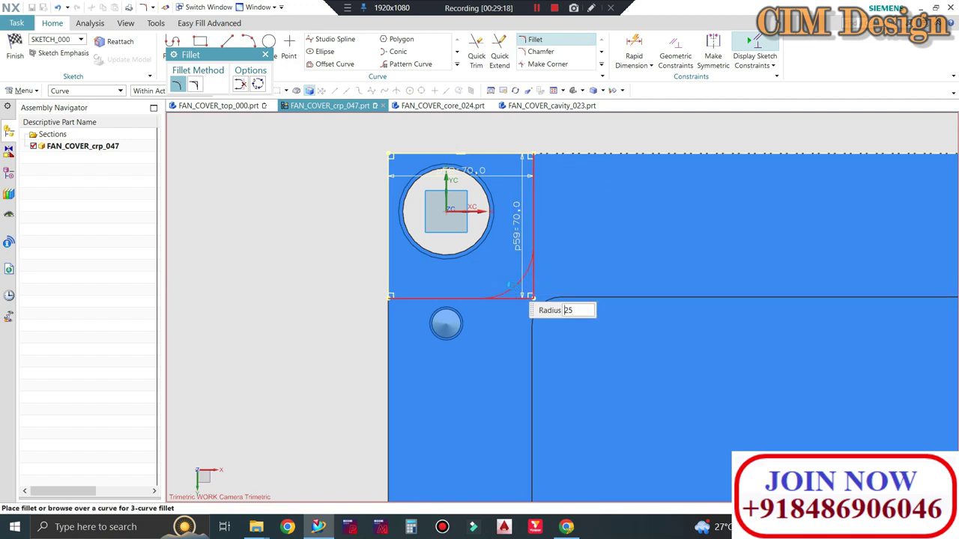
Place a 25 mm fillet at the square's bottom-right corner.
left_click(511, 287)
scroll(373, 208, "down", 1)
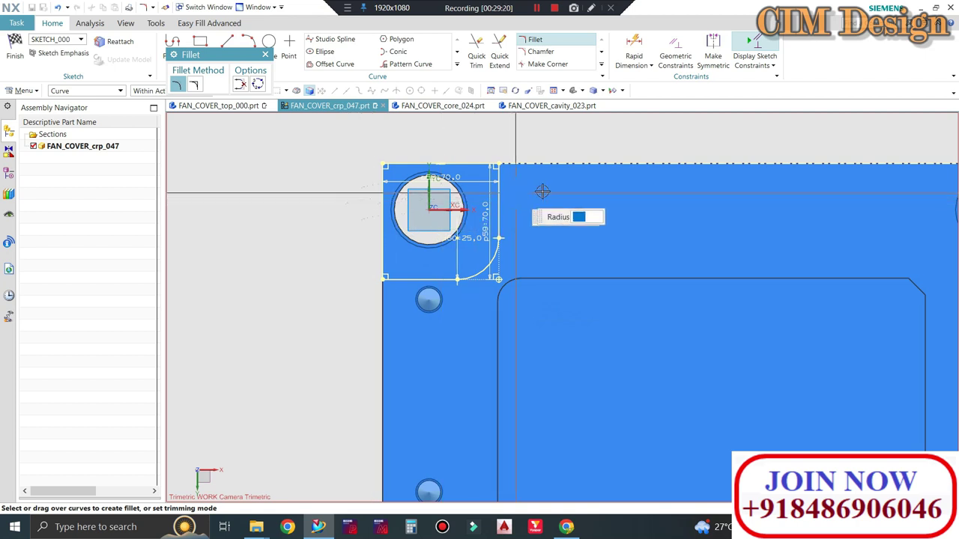
scroll(437, 200, "up", 1)
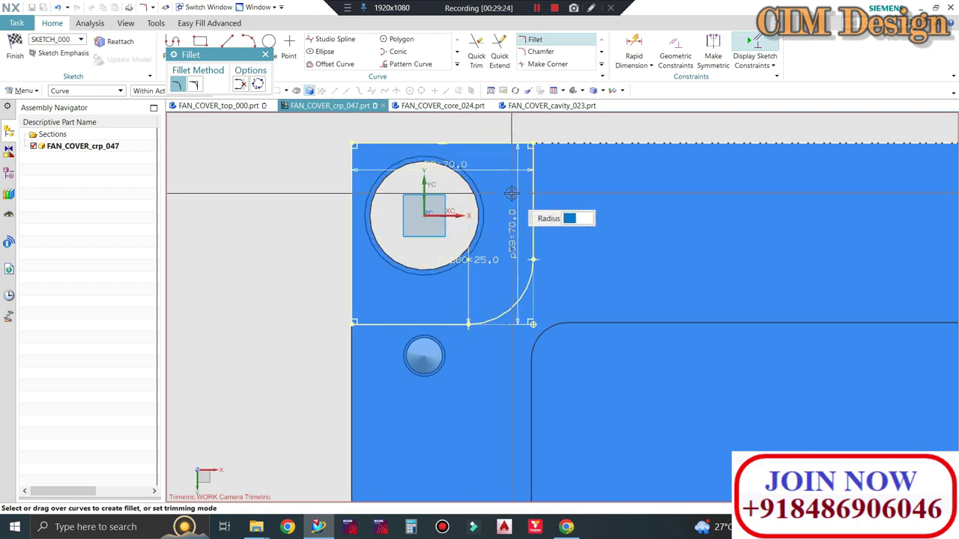
key("Escape")
left_click(463, 162)
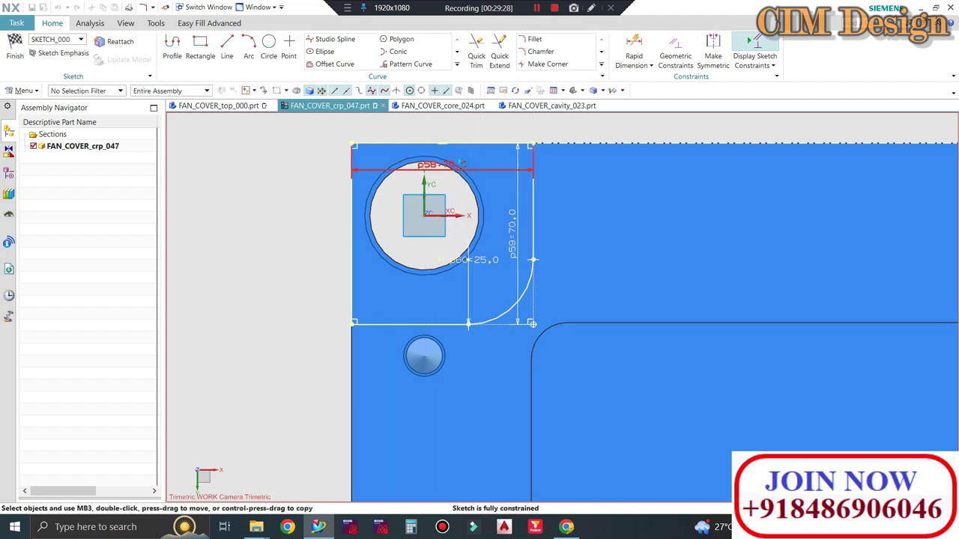
Change the square's width p58 and height p59 dimensions from 70 to 65.
double_click(461, 162)
type("60")
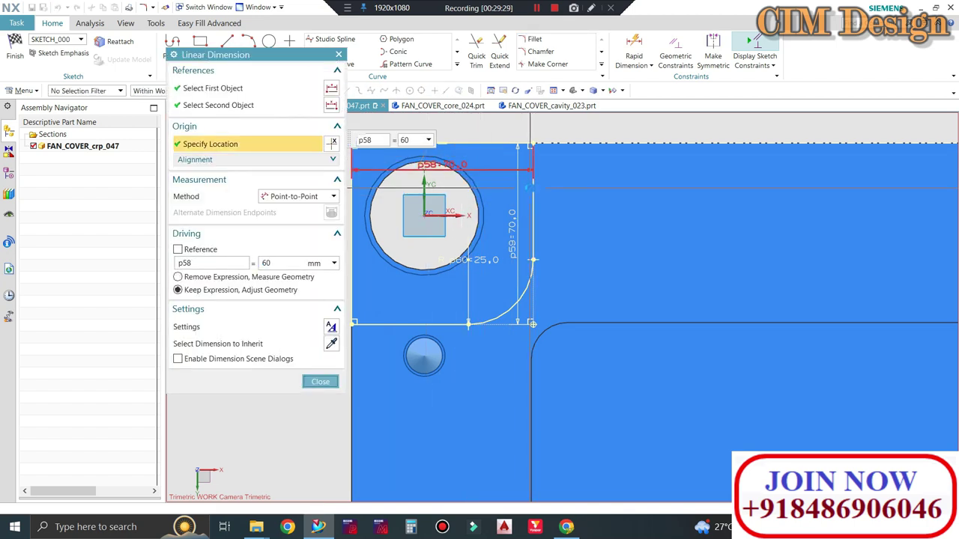
key("Return")
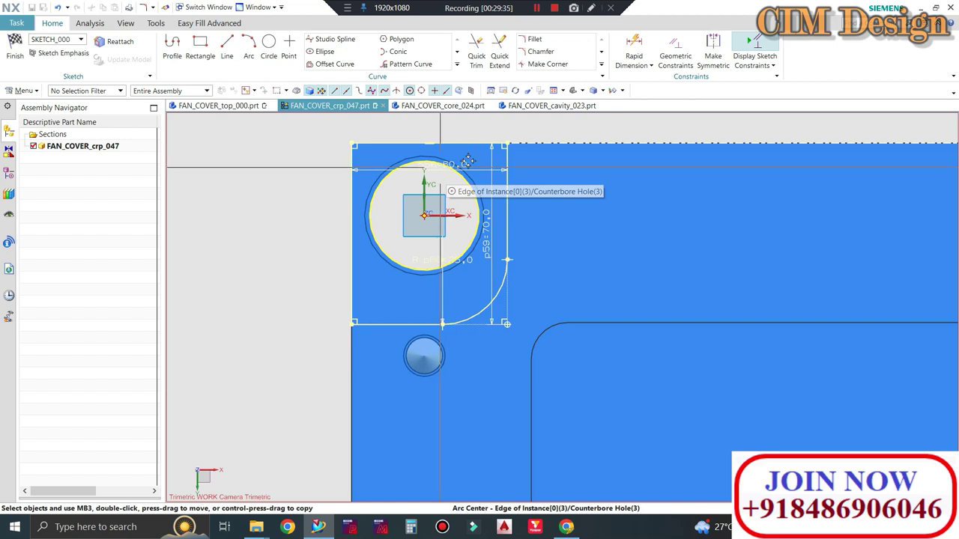
double_click(464, 167)
type("65")
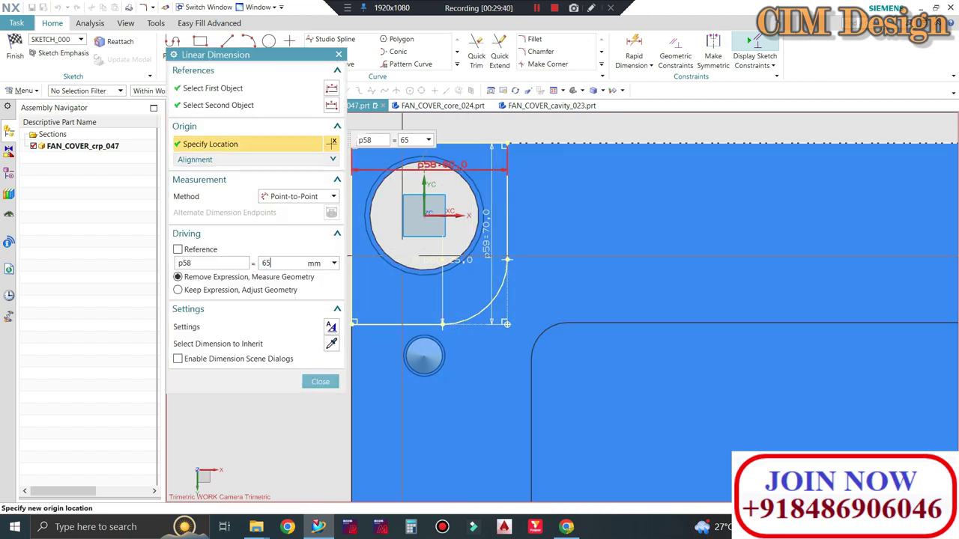
key("Return")
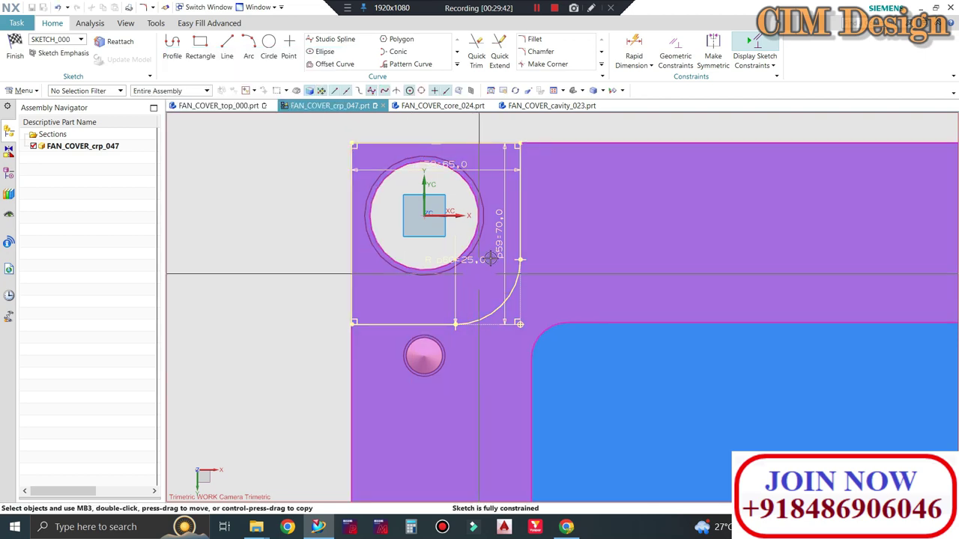
double_click(501, 238)
type("65")
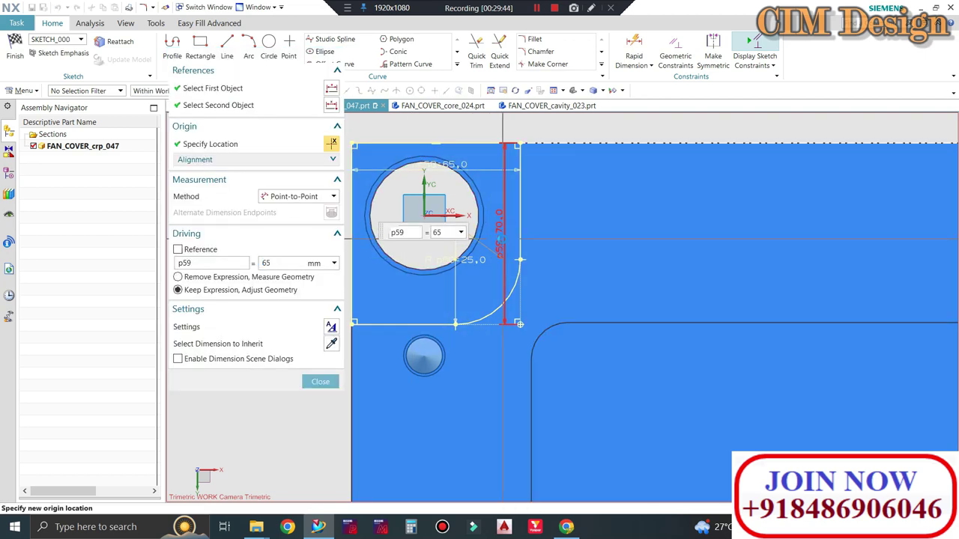
key("Return")
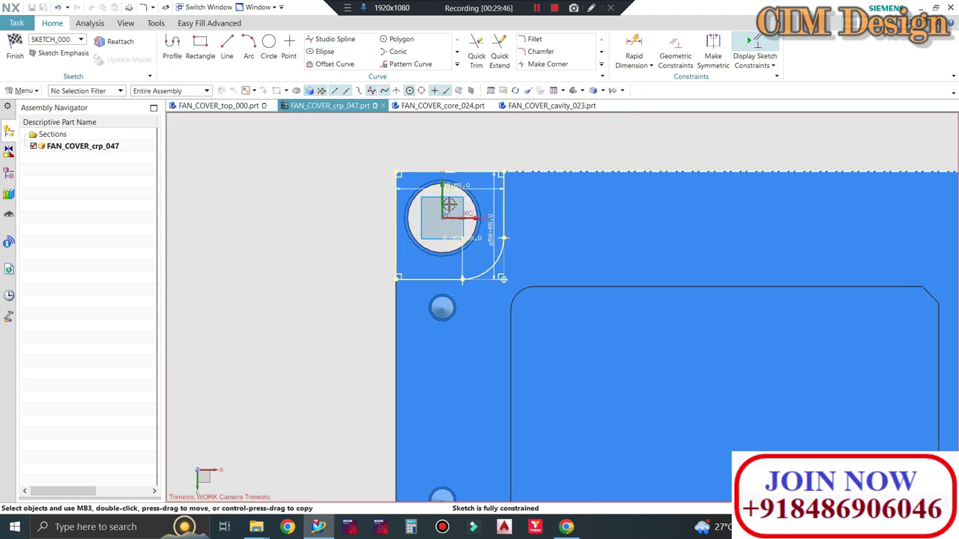
scroll(430, 218, "down", 5)
Draw a short vertical line from the top edge midpoint and a 94.6 horizontal line from the left edge midpoint.
left_click(226, 45)
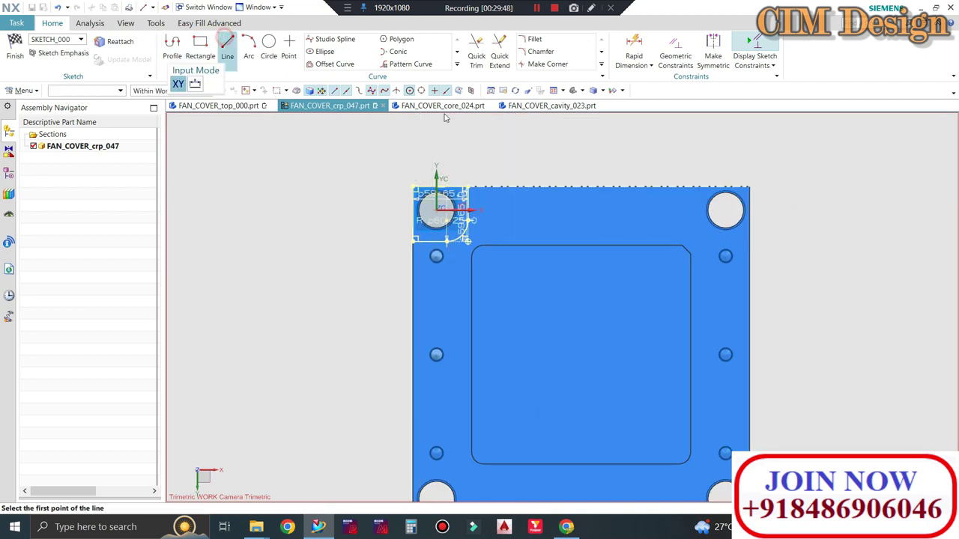
left_click(587, 191)
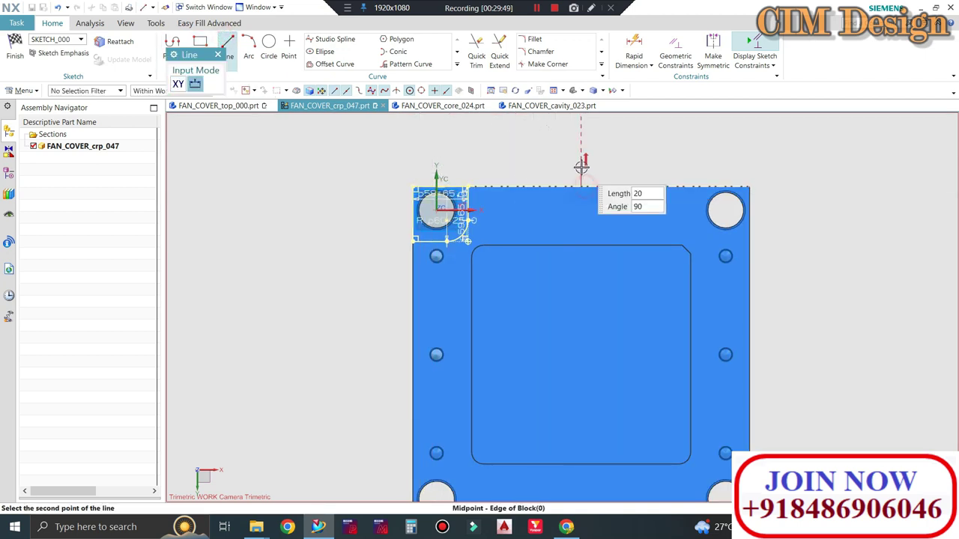
left_click(578, 160)
scroll(479, 164, "down", 2)
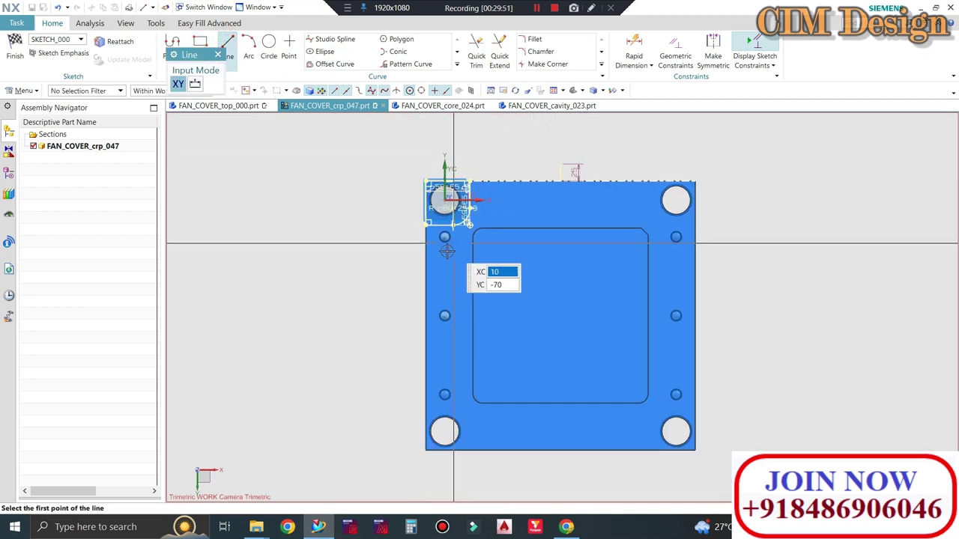
left_click(425, 315)
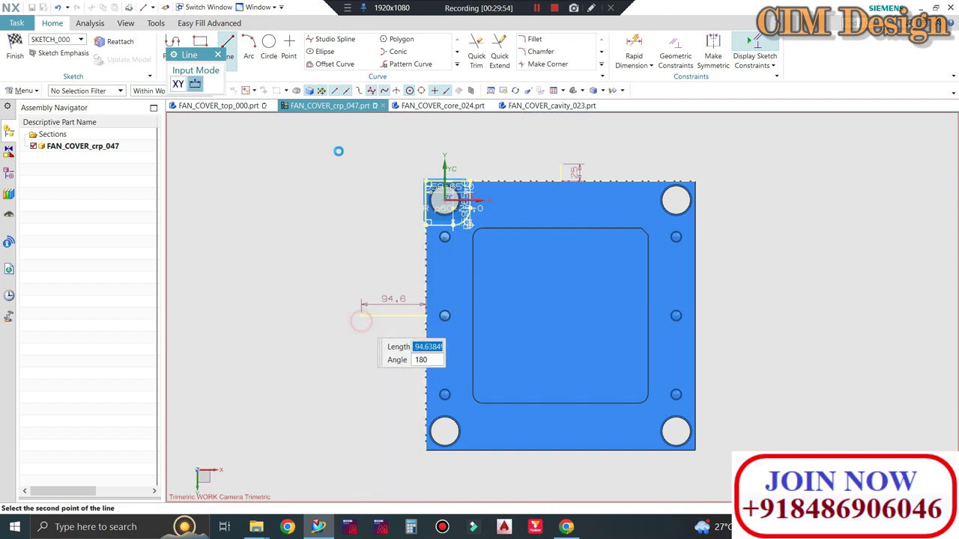
left_click(361, 316)
key("Escape")
left_click(457, 64)
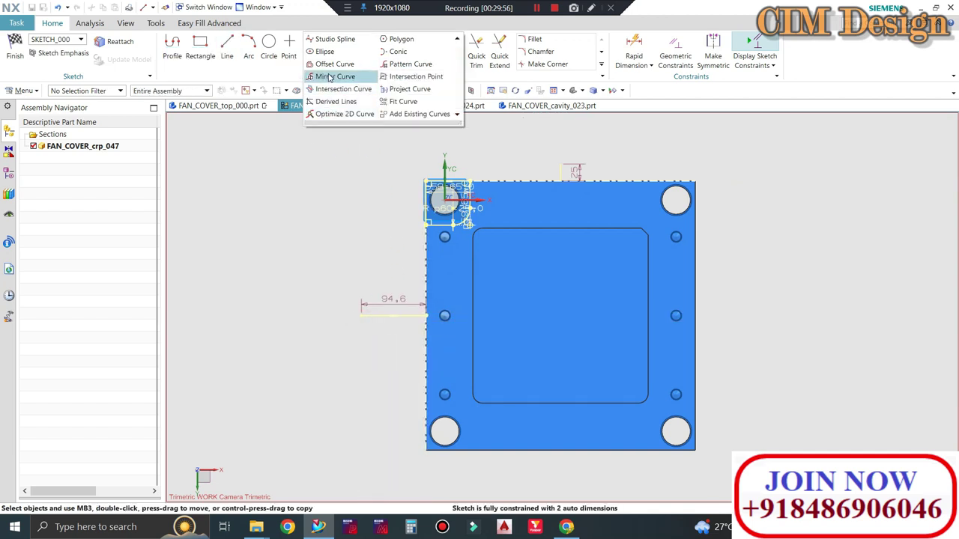
Mirror the rounded corner square about the centre lines onto all four corners, then finish the sketch.
left_click(331, 78)
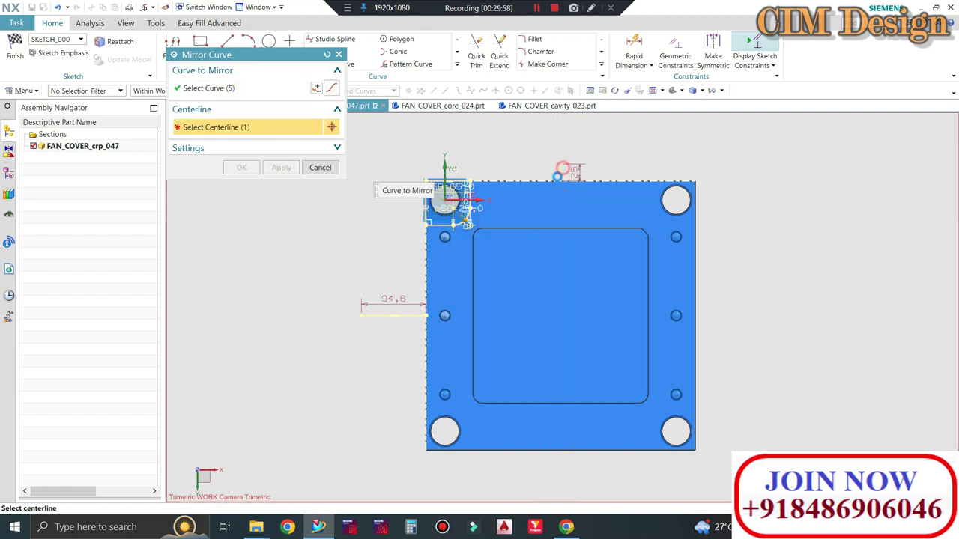
left_click(558, 175)
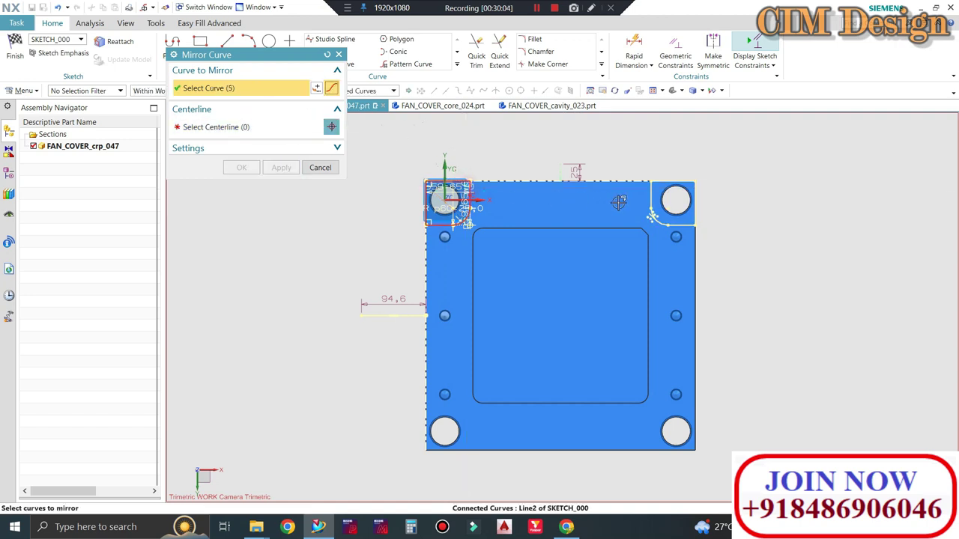
middle_click(470, 265)
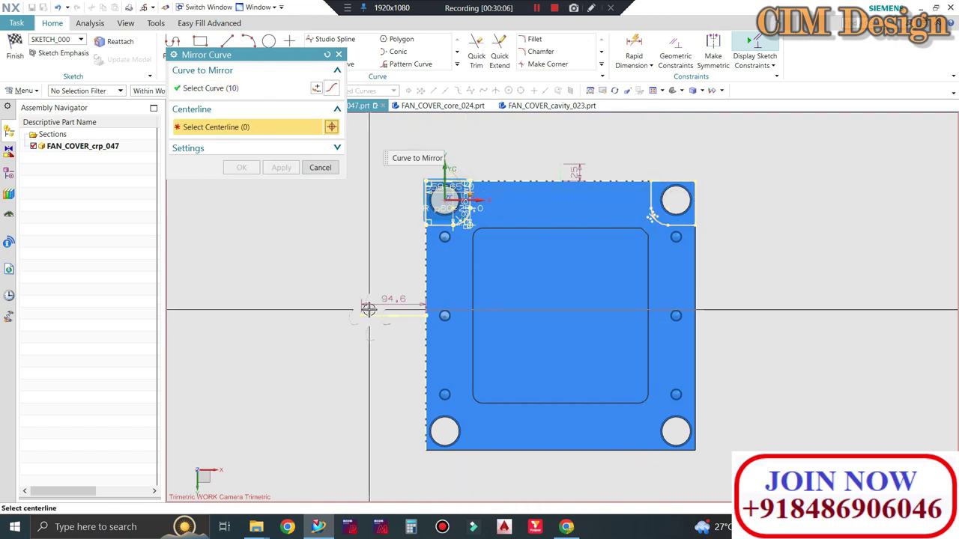
middle_click(471, 432)
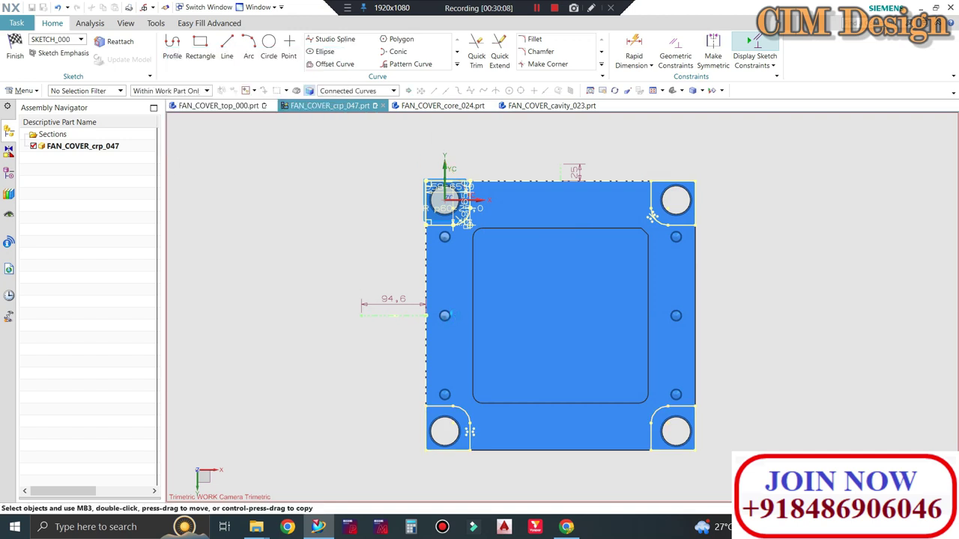
middle_click_drag(493, 301, 512, 240)
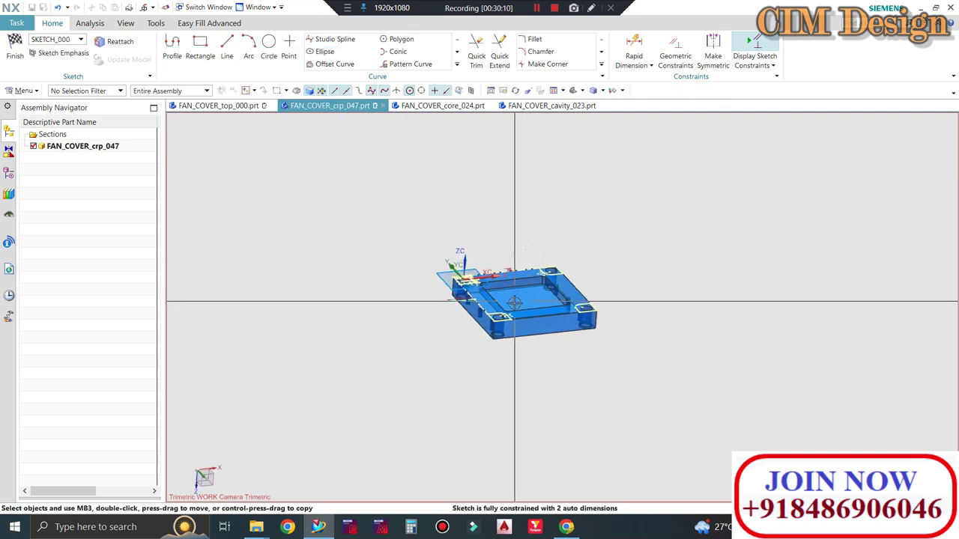
left_click(14, 45)
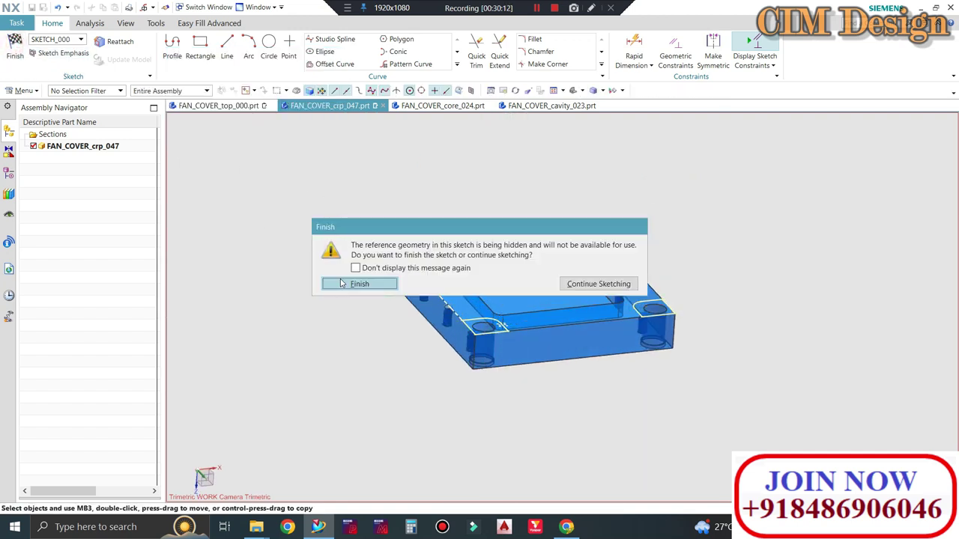
Confirm finishing the sketch and set the Extrude end distance to 0 with Boolean None.
left_click(360, 284)
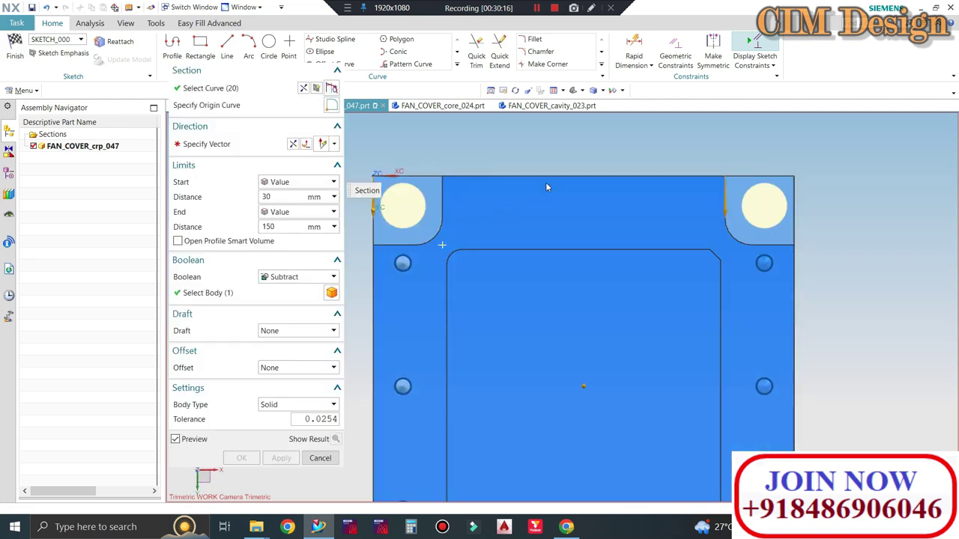
scroll(520, 190, "down", 2)
scroll(548, 306, "down", 3)
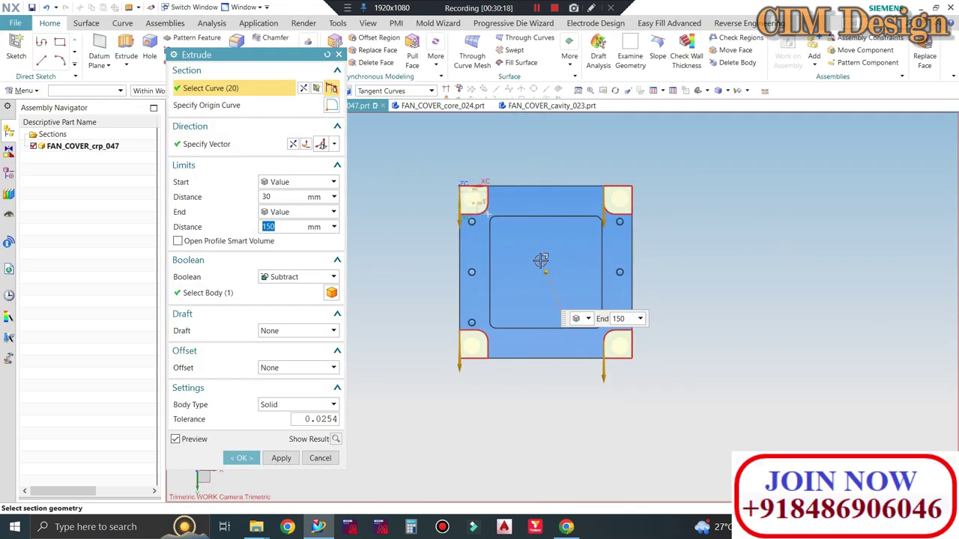
middle_click_drag(542, 261, 545, 225)
type("0")
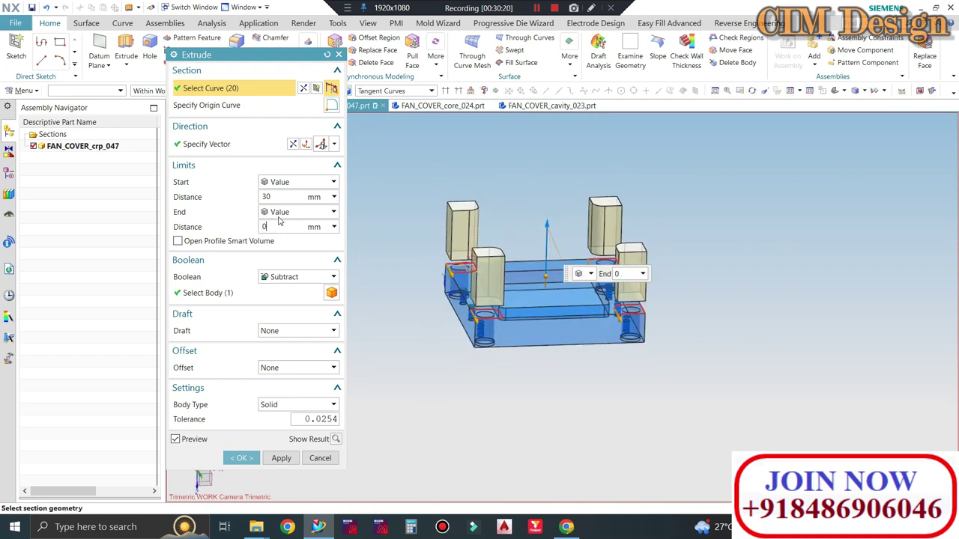
left_click(286, 276)
left_click(279, 287)
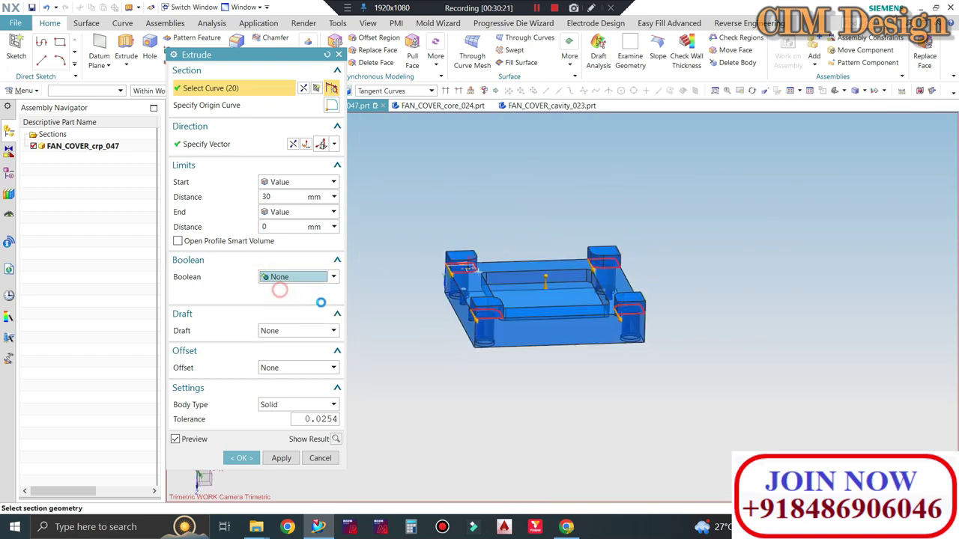
Add the corner counterbore edges to the extrude section and turn on Preview.
middle_click_drag(429, 276, 434, 299)
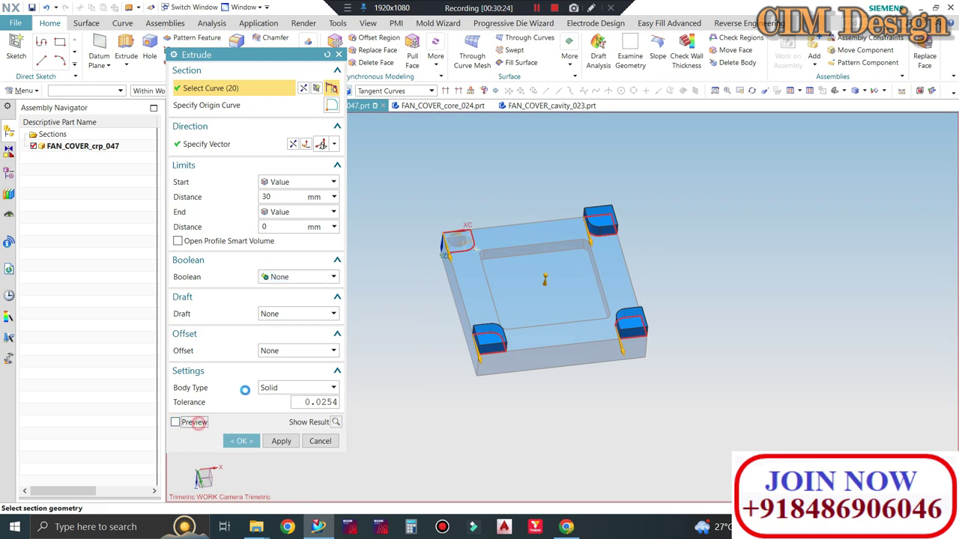
scroll(466, 201, "down", 3)
scroll(466, 201, "down", 3)
scroll(466, 201, "down", 2)
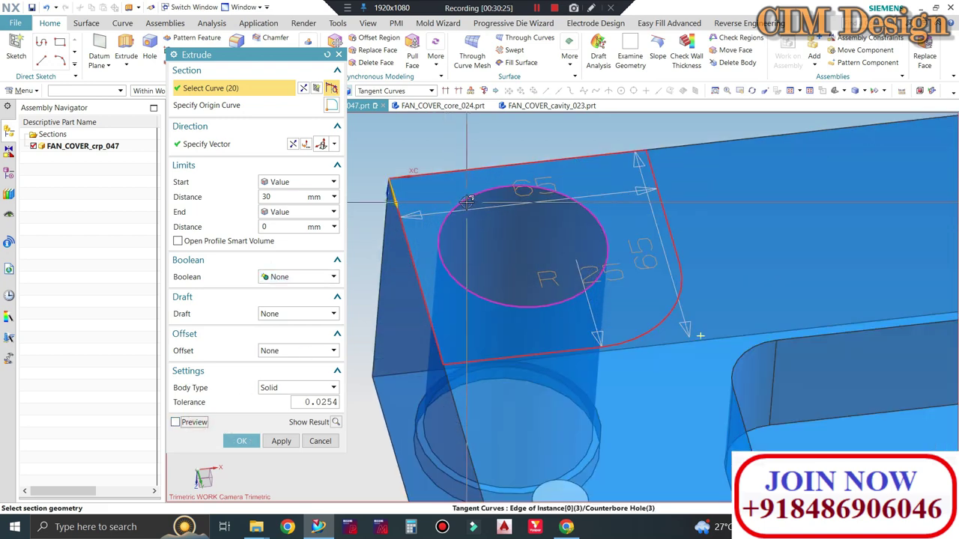
left_click(458, 212)
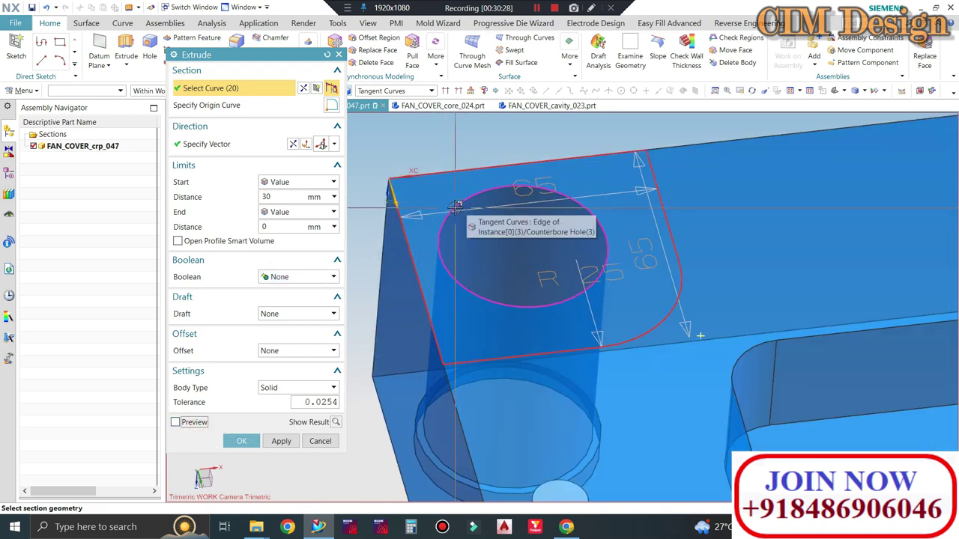
scroll(466, 156, "up", 3)
scroll(466, 156, "up", 2)
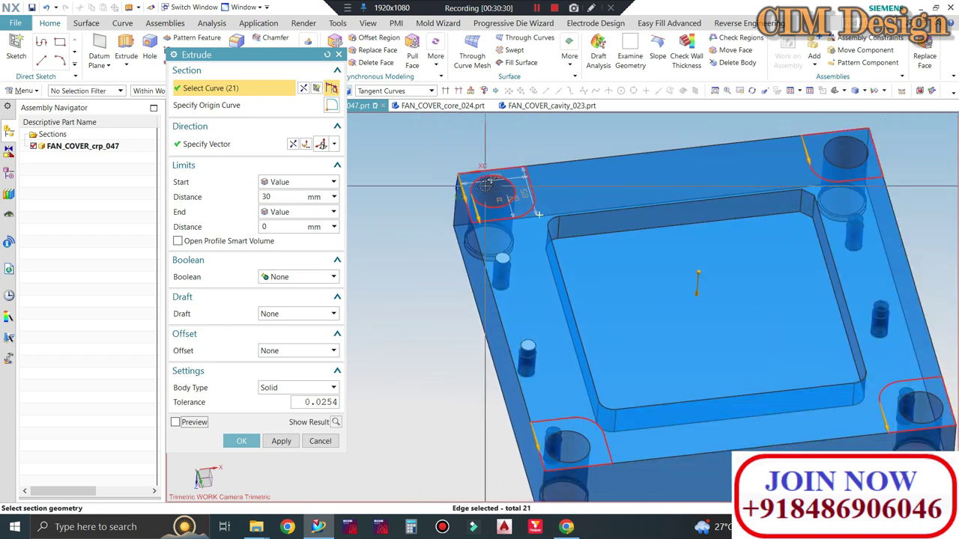
scroll(765, 154, "up", 1)
left_click(765, 149)
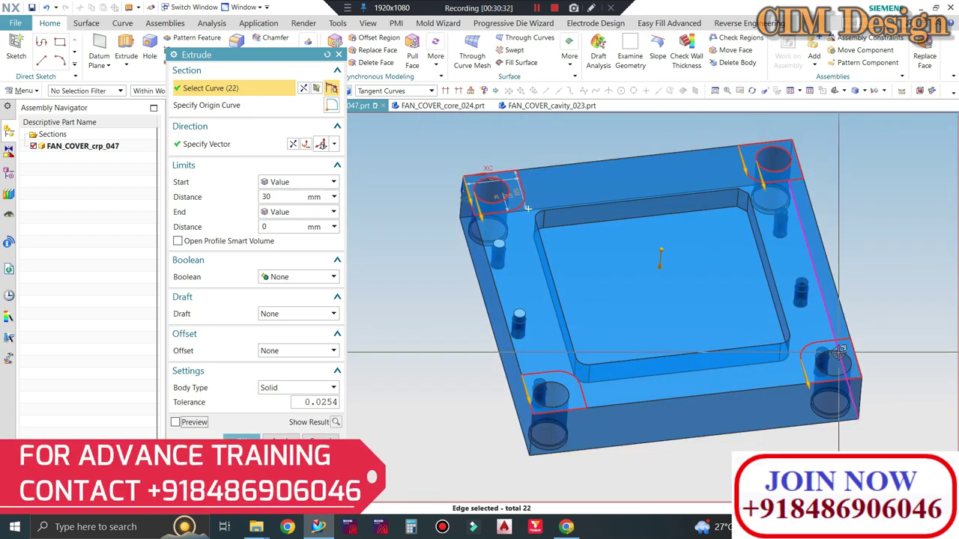
scroll(572, 397, "down", 3)
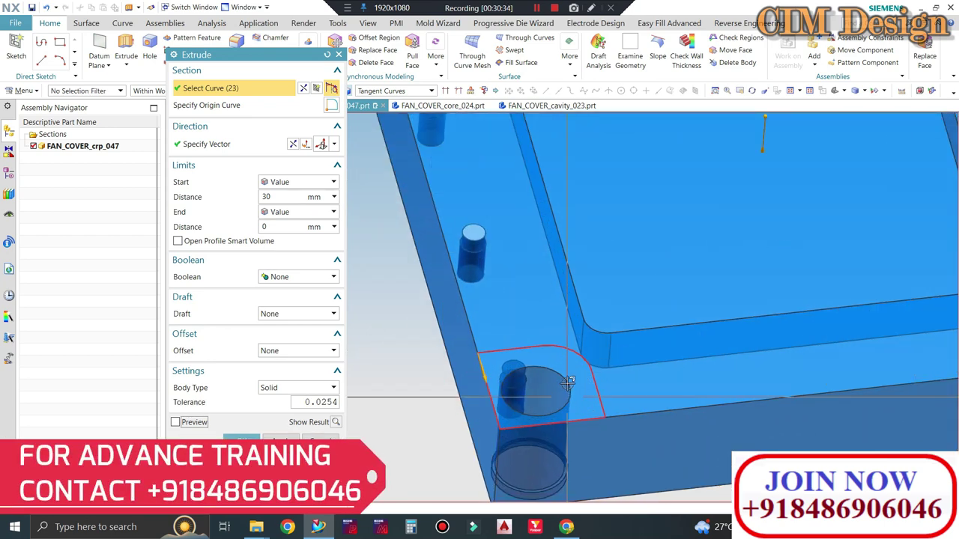
left_click(570, 395)
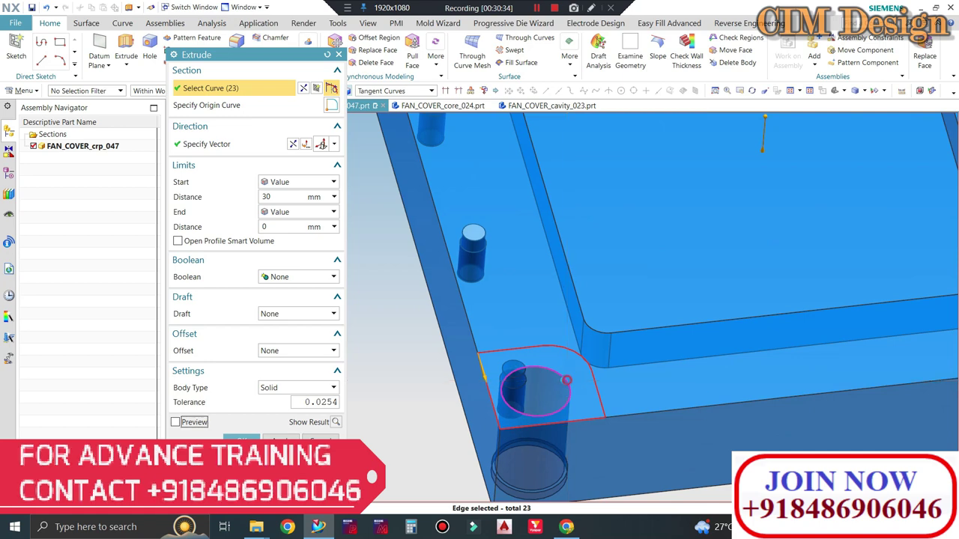
left_click(176, 422)
scroll(469, 390, "up", 3)
scroll(468, 389, "up", 2)
Check the preview in front view and adjust the extrusion end distance.
middle_click_drag(469, 389, 466, 294)
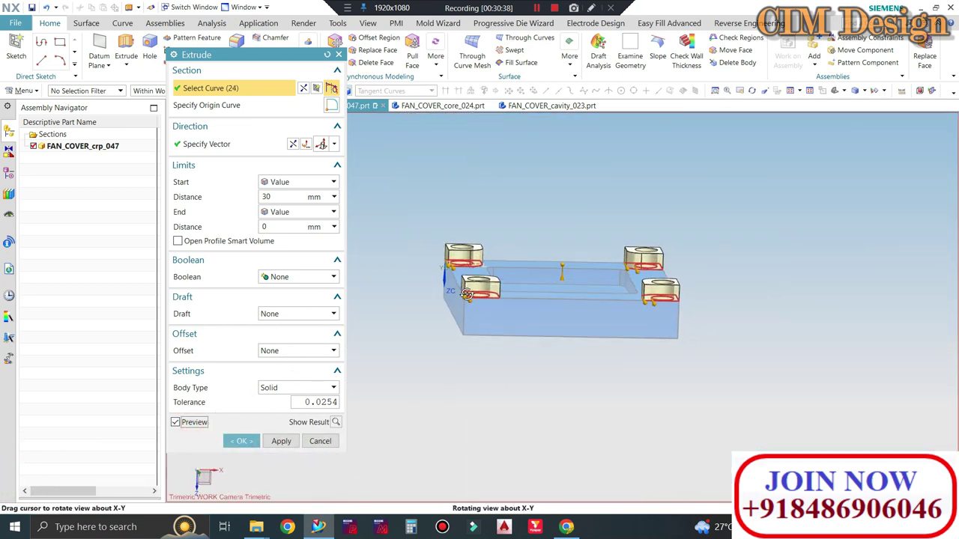
key("F8")
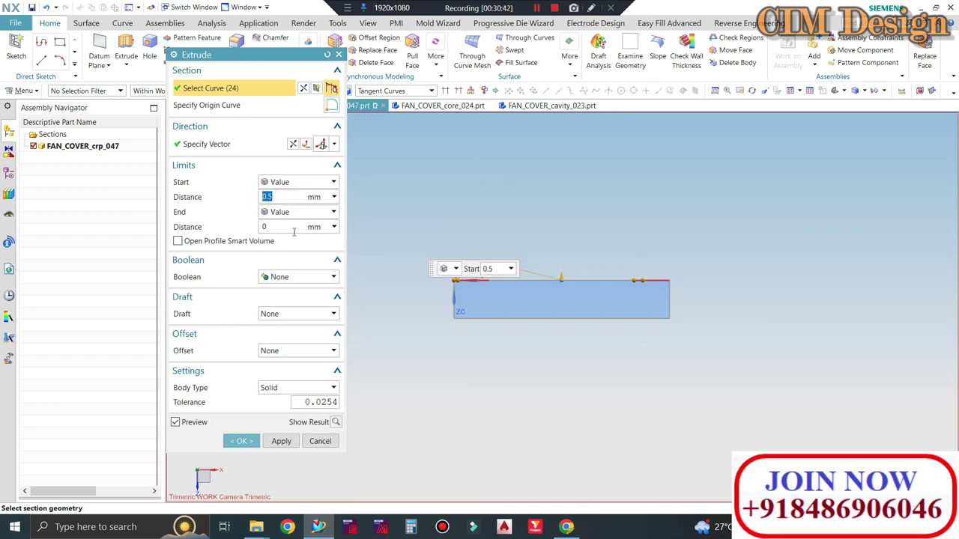
scroll(480, 285, "down", 2)
scroll(452, 250, "down", 2)
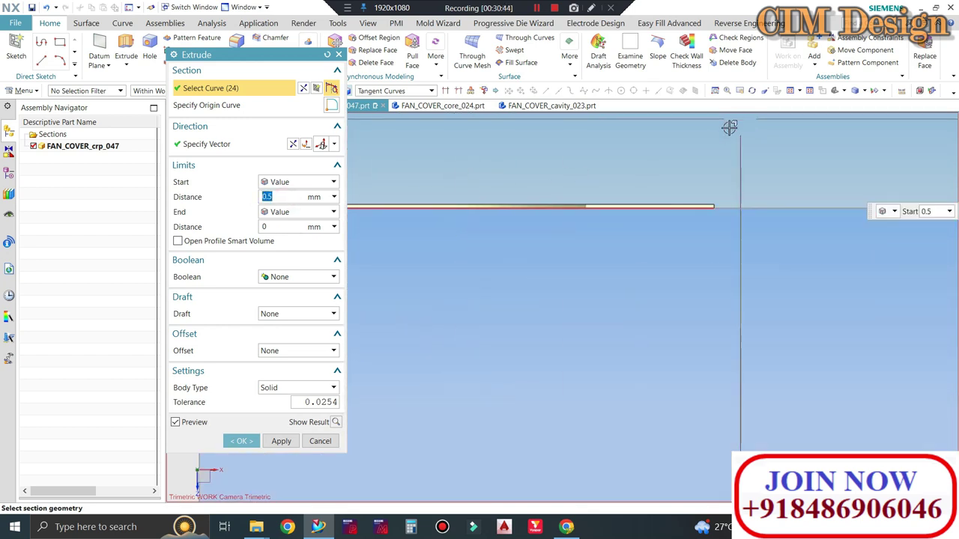
left_click(275, 231)
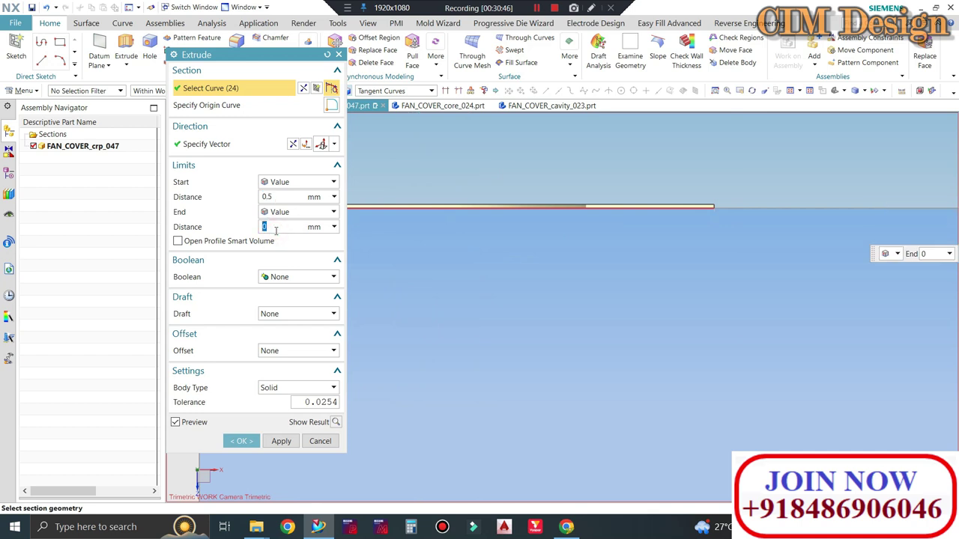
type("-6")
scroll(614, 195, "up", 2)
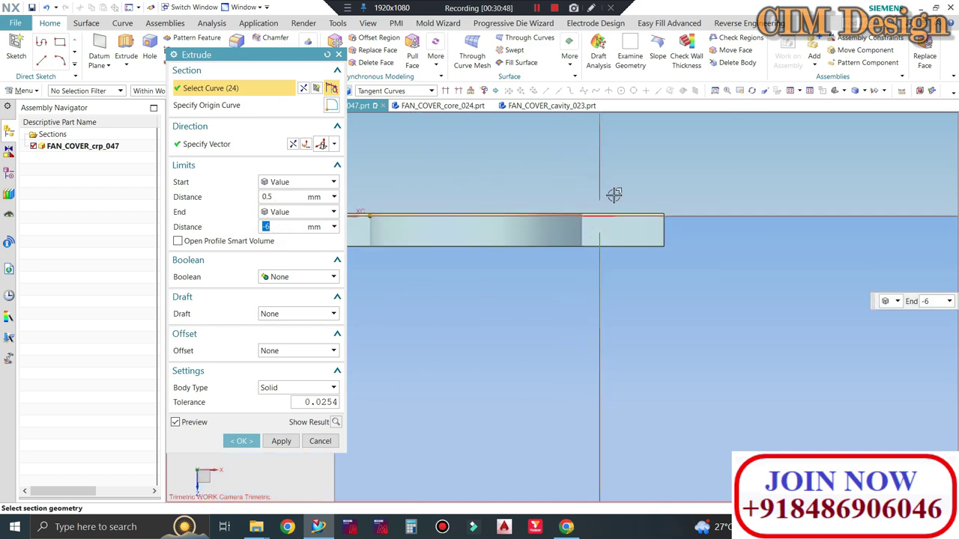
scroll(615, 195, "up", 2)
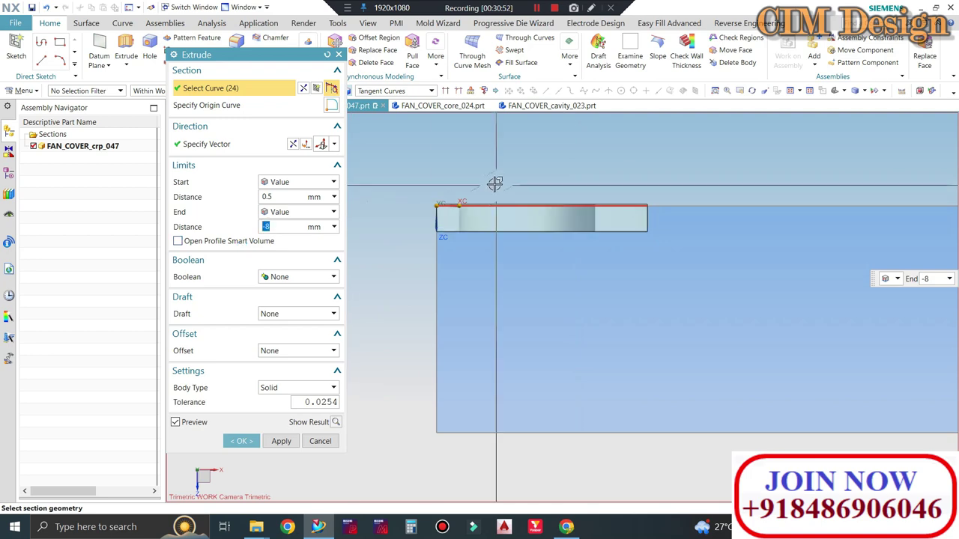
Create the four extruded corner pads and orbit to see the whole plate from above.
middle_click_drag(502, 183, 262, 218)
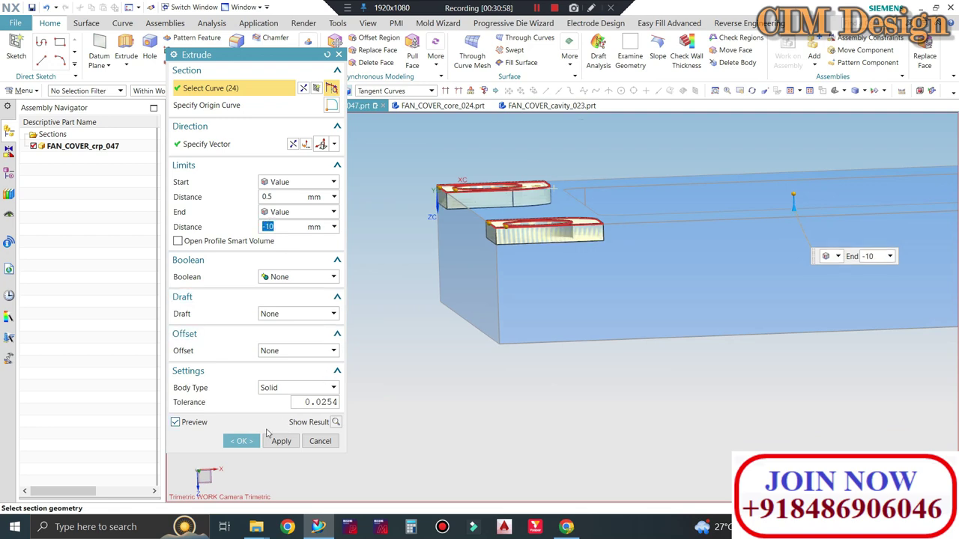
scroll(411, 233, "up", 3)
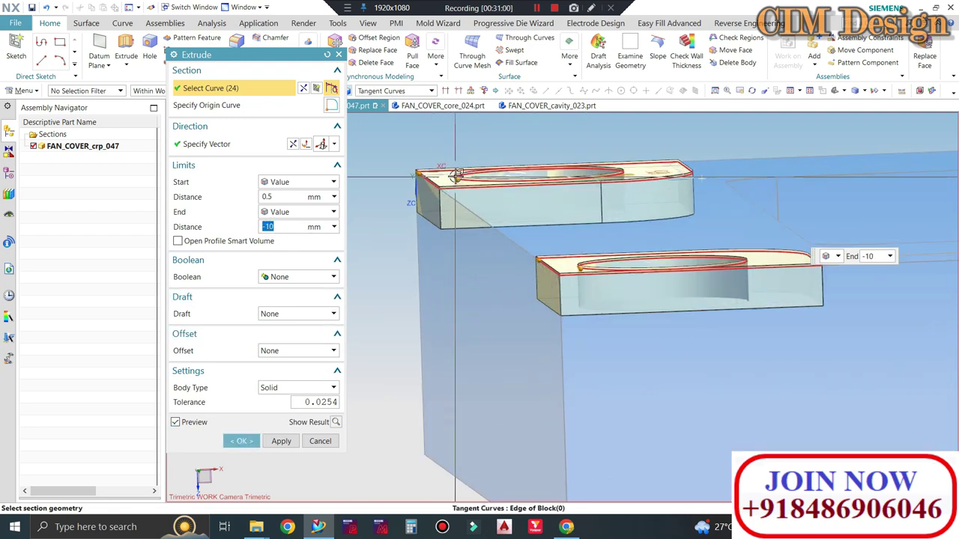
scroll(410, 233, "up", 3)
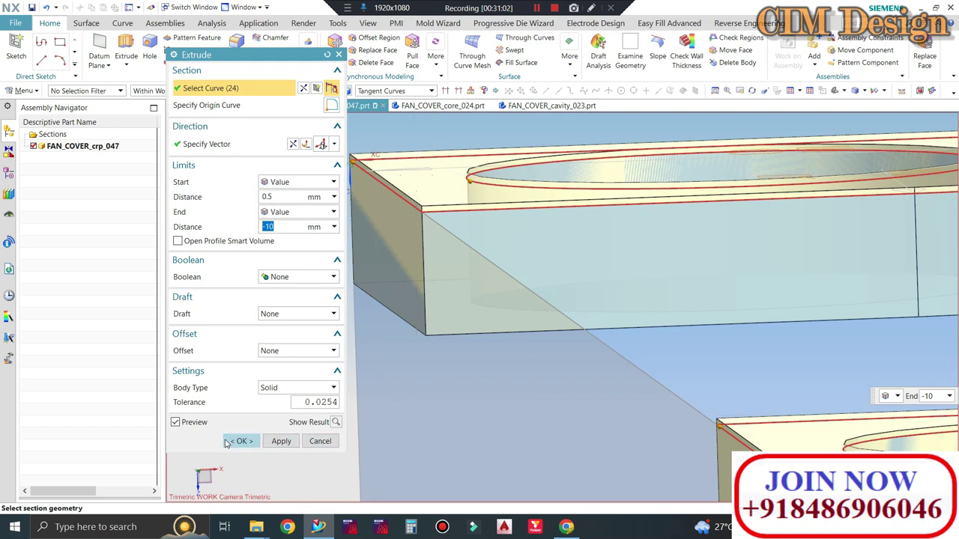
left_click(229, 442)
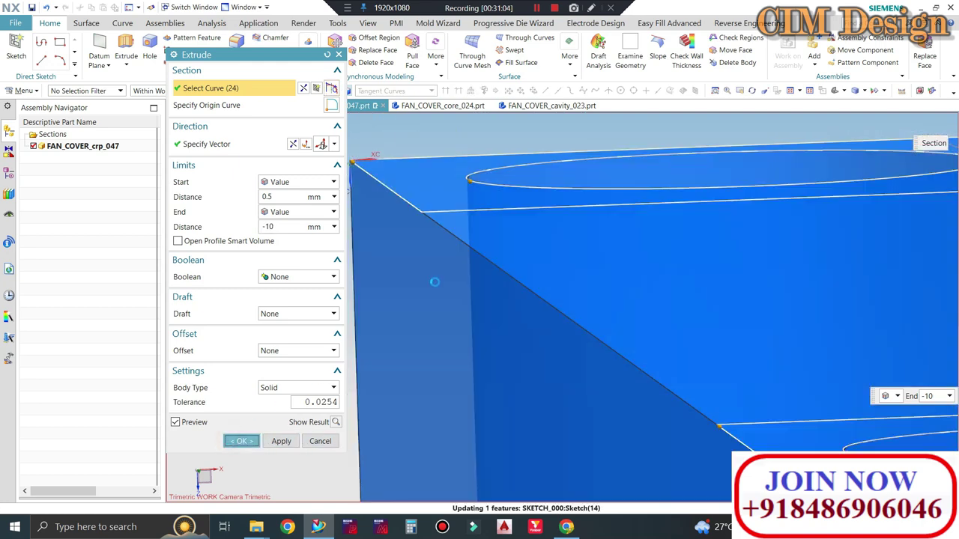
scroll(472, 230, "down", 3)
scroll(472, 230, "down", 3)
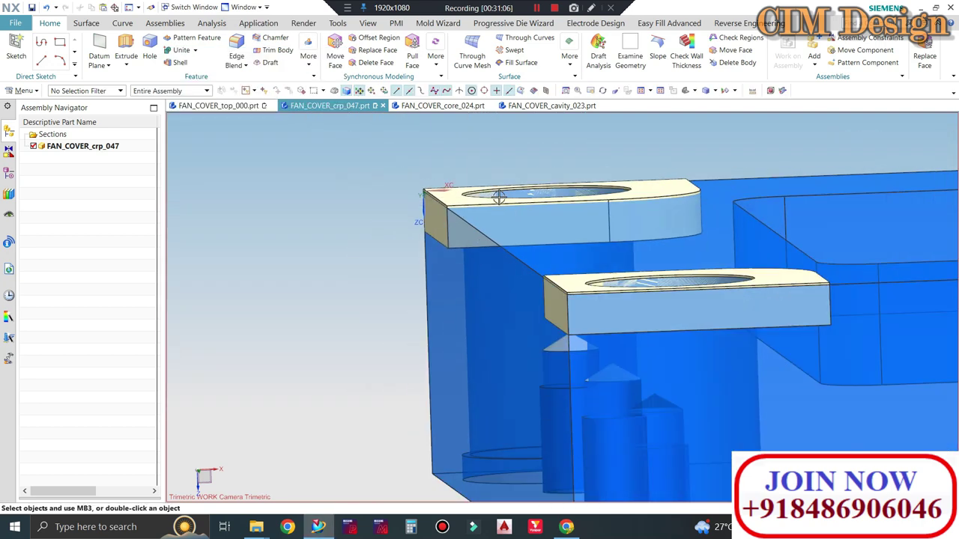
middle_click_drag(479, 232, 534, 247)
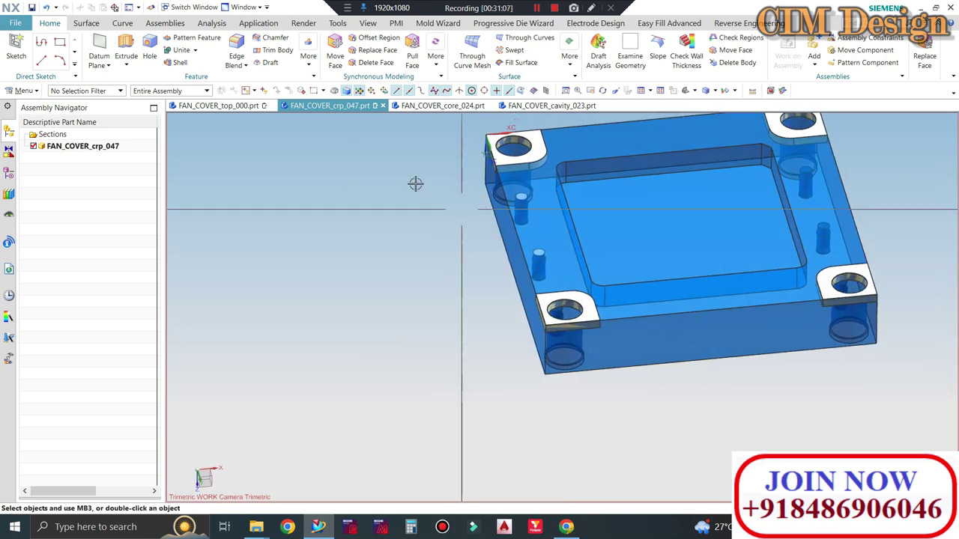
Subtract the four corner pads from the plate, keeping the pad bodies.
left_click(191, 51)
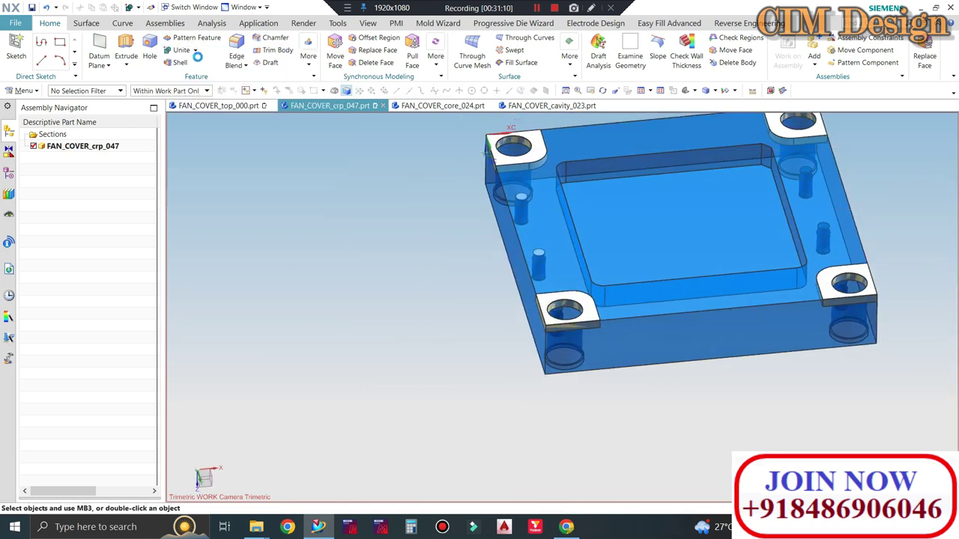
left_click(191, 75)
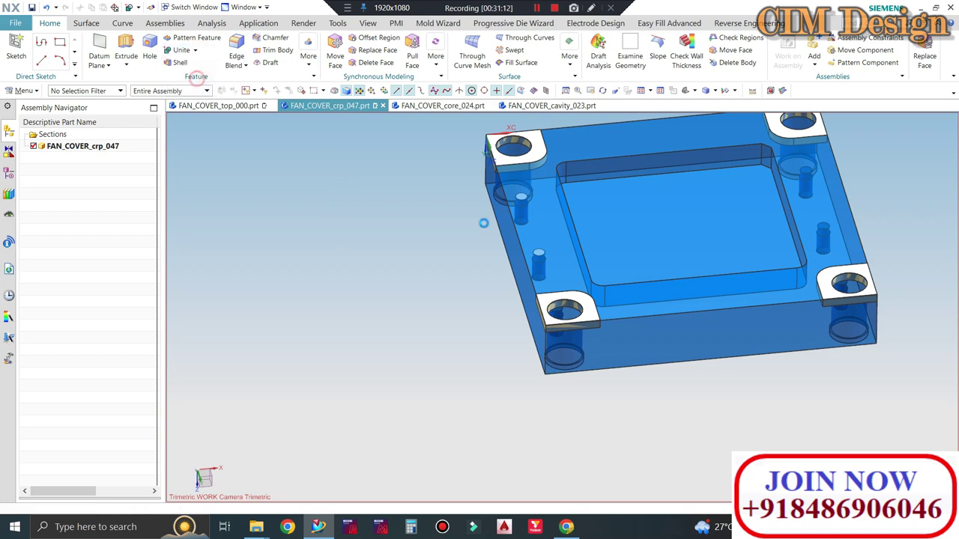
left_click(819, 248)
left_click(517, 149)
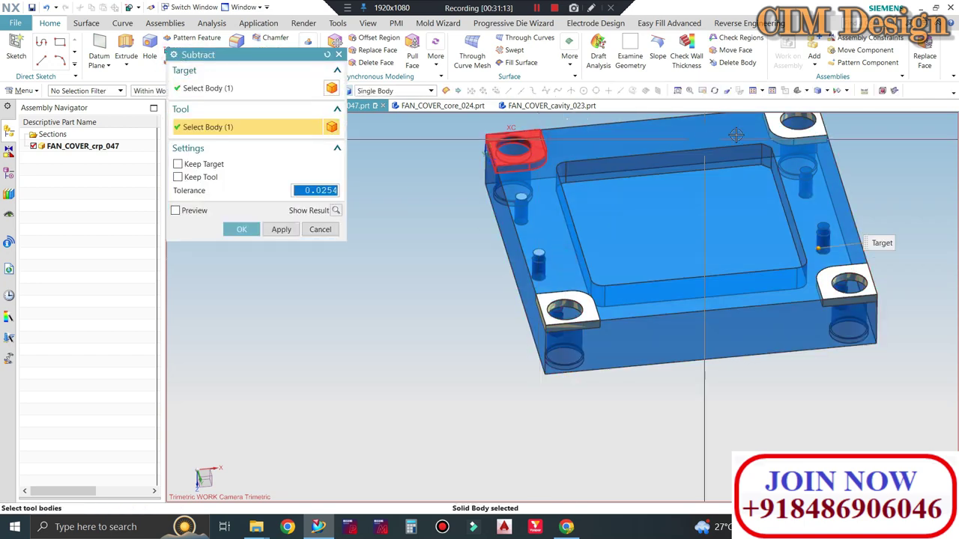
left_click(796, 124)
left_click(847, 285)
left_click(609, 311)
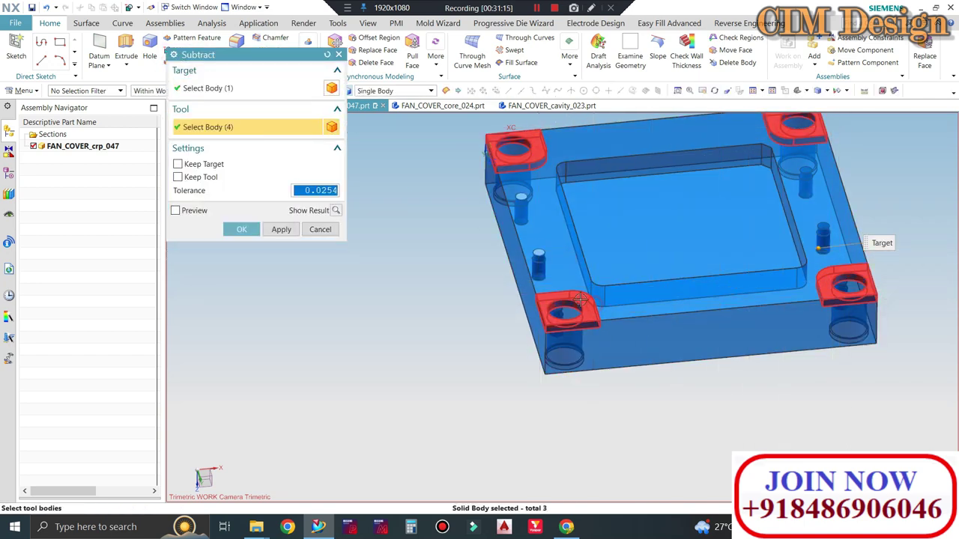
left_click(282, 231)
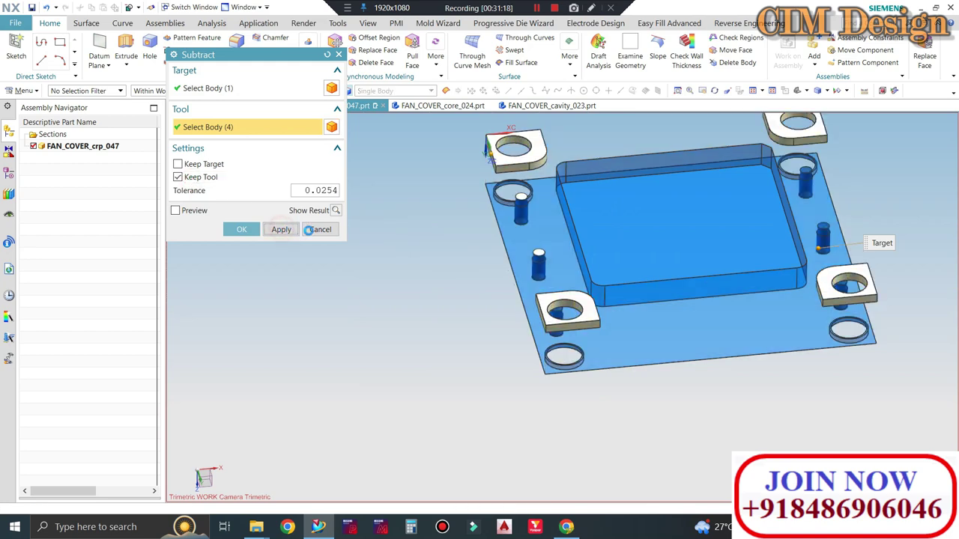
key("Escape")
Inspect the new corner pockets and bring up the Synchronous Modeling More commands.
middle_click_drag(464, 257, 493, 276)
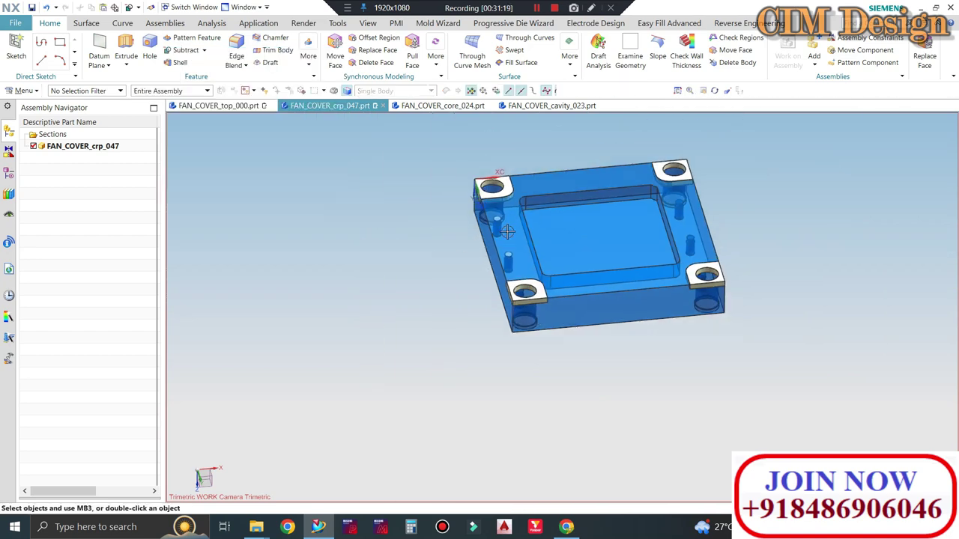
scroll(493, 276, "down", 5)
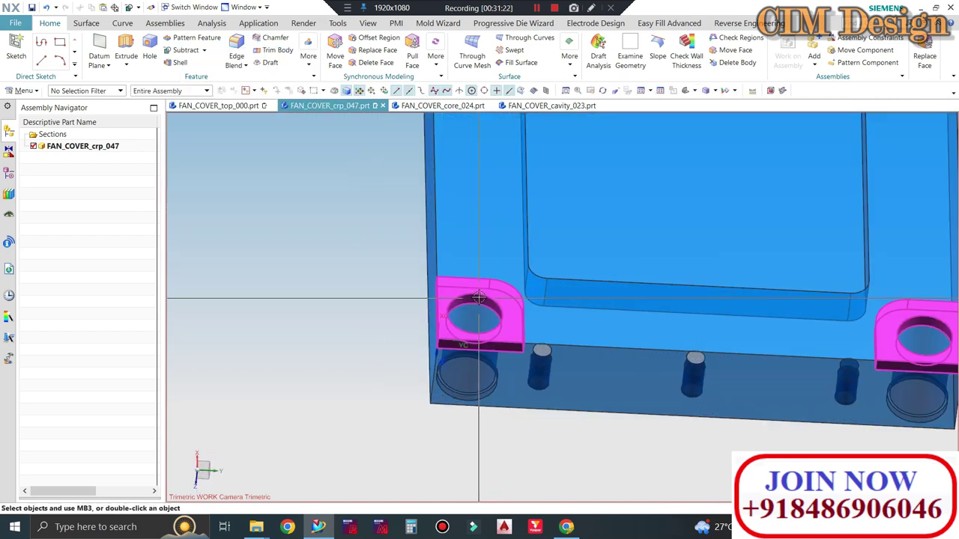
scroll(493, 277, "up", 10)
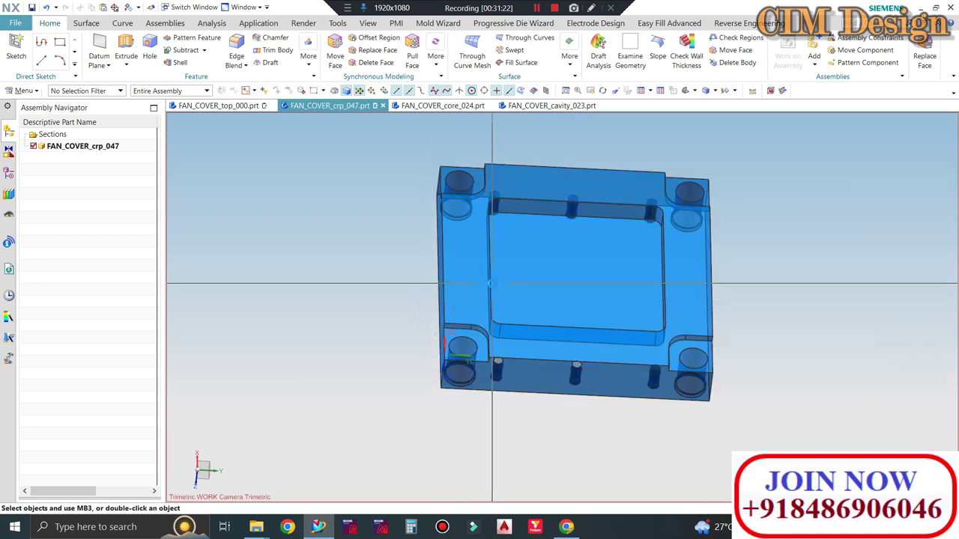
left_click(438, 59)
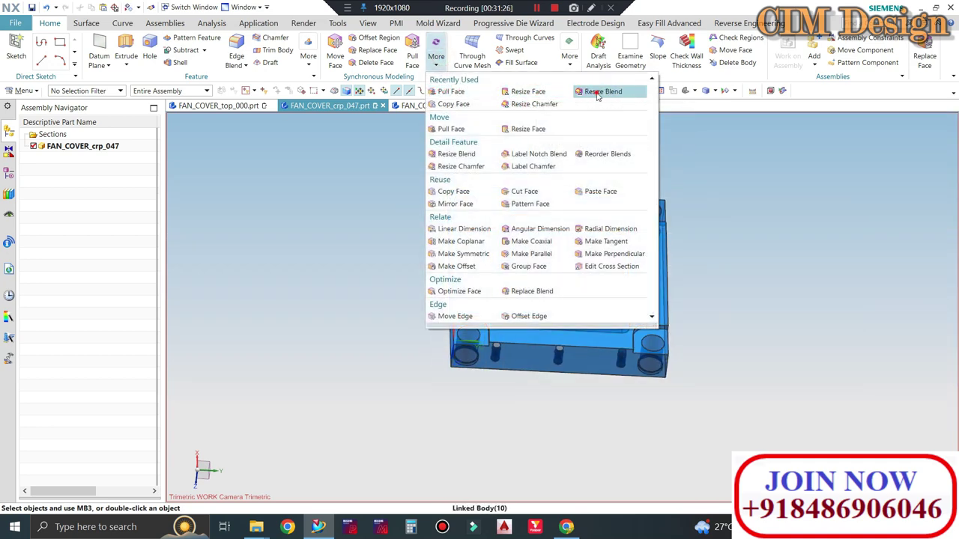
Start Resize Blend and select the right and left pocket corner rounds.
left_click(598, 92)
scroll(644, 330, "down", 5)
left_click(625, 318)
scroll(754, 333, "up", 2)
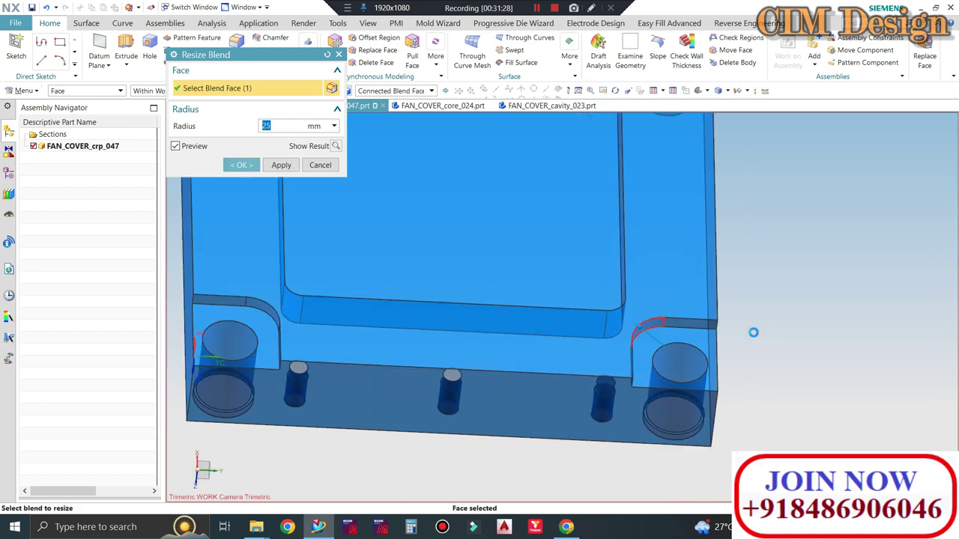
scroll(754, 332, "up", 2)
scroll(484, 321, "down", 3)
left_click(371, 300)
scroll(484, 321, "up", 2)
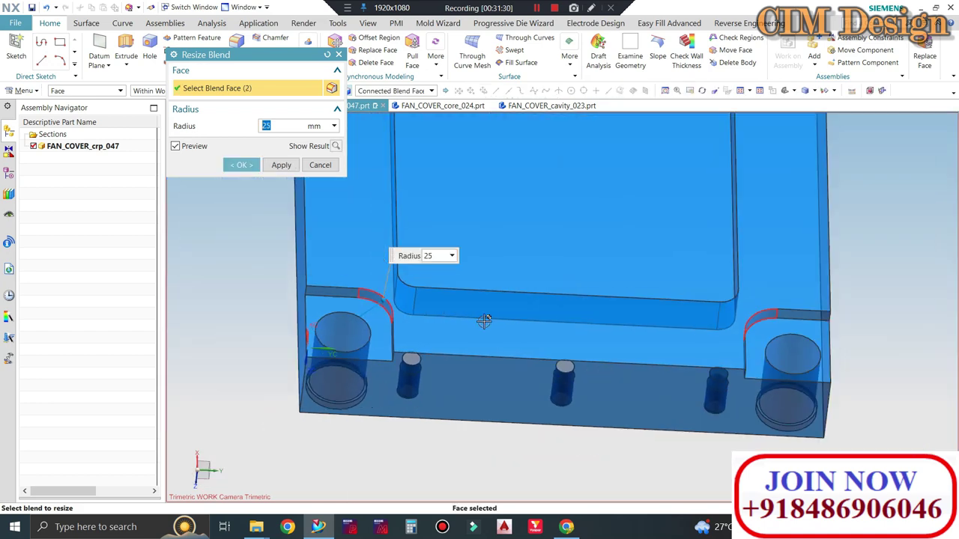
scroll(484, 320, "up", 2)
Select the other two pocket corner rounds and apply the 24 mm radius.
middle_click_drag(541, 323, 617, 328)
scroll(617, 329, "down", 5)
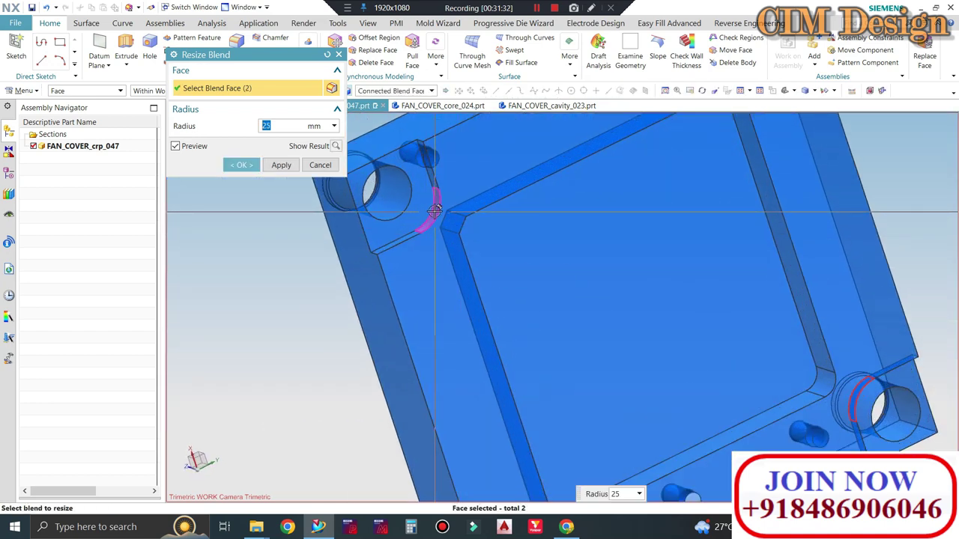
left_click(434, 211)
scroll(435, 211, "up", 3)
middle_click_drag(505, 317, 495, 337)
scroll(613, 187, "down", 5)
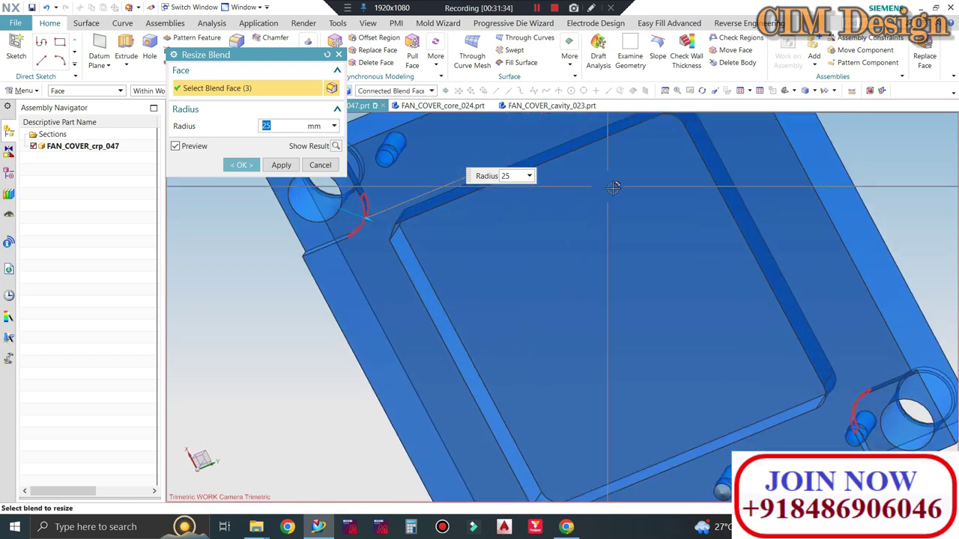
scroll(613, 187, "up", 5)
scroll(659, 171, "down", 5)
left_click(664, 174)
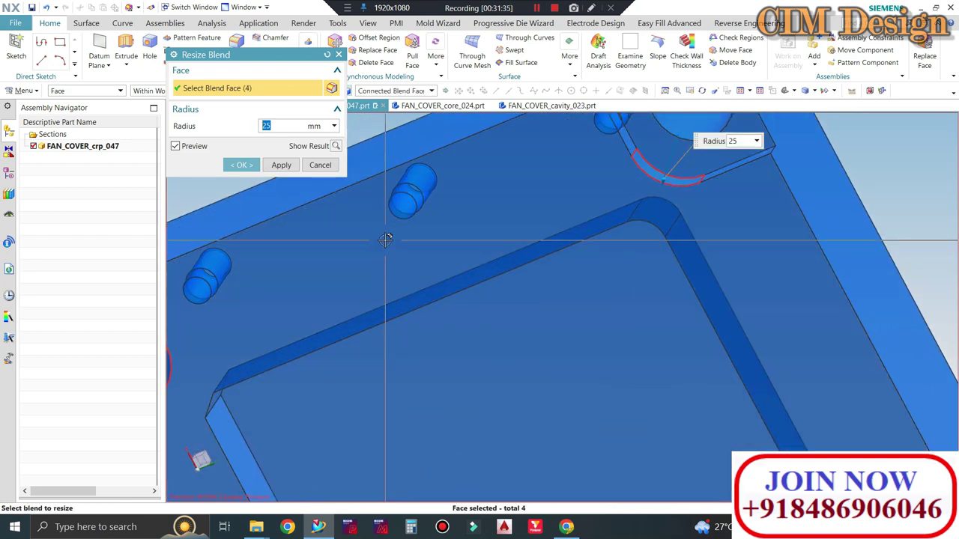
scroll(370, 239, "up", 2)
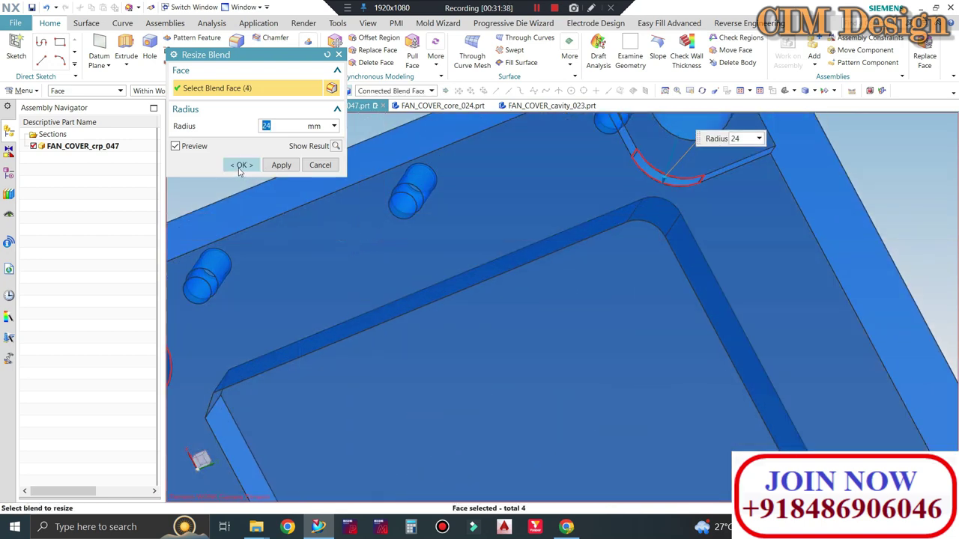
left_click(241, 164)
scroll(537, 260, "up", 5)
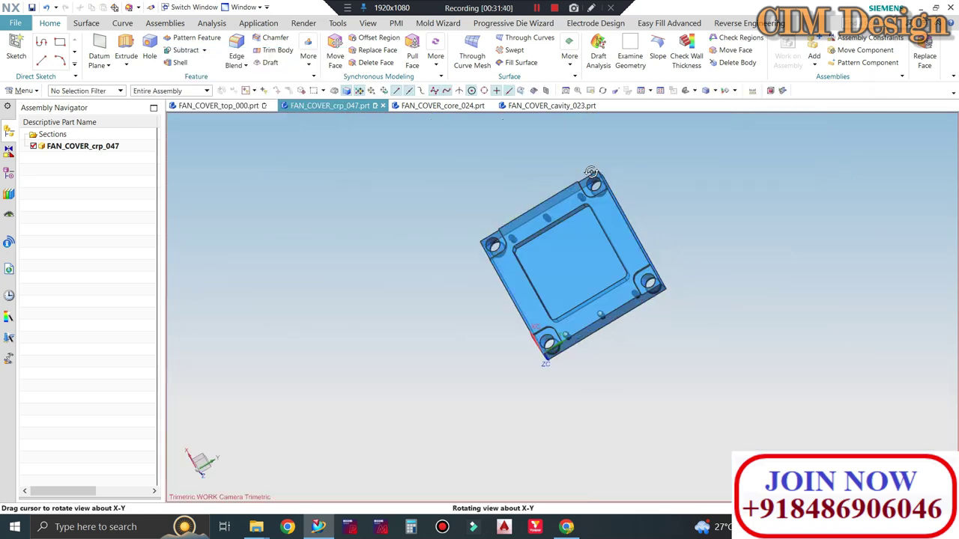
Hide the transparent linked block body with Ctrl+B.
middle_click_drag(583, 206, 607, 165)
scroll(491, 292, "down", 3)
key("ctrl+b")
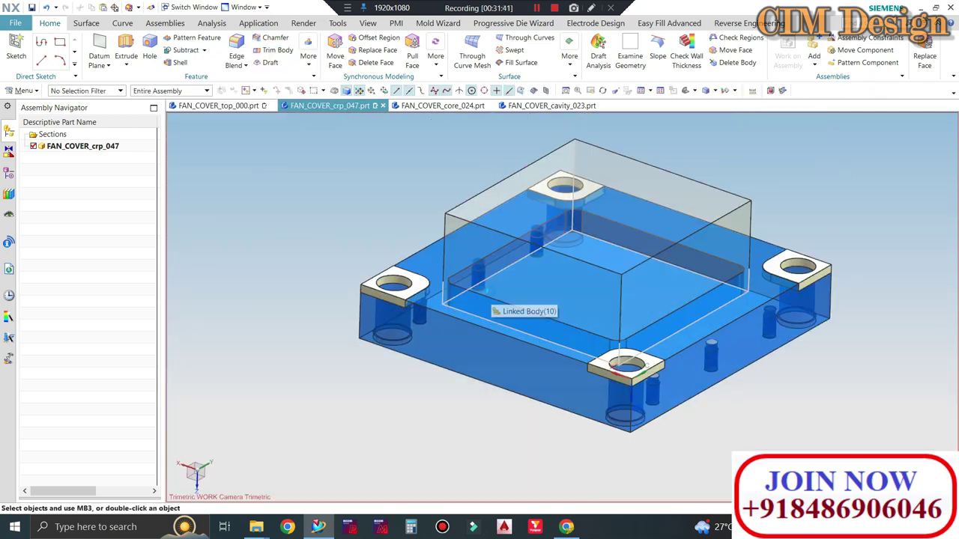
scroll(395, 272, "down", 5)
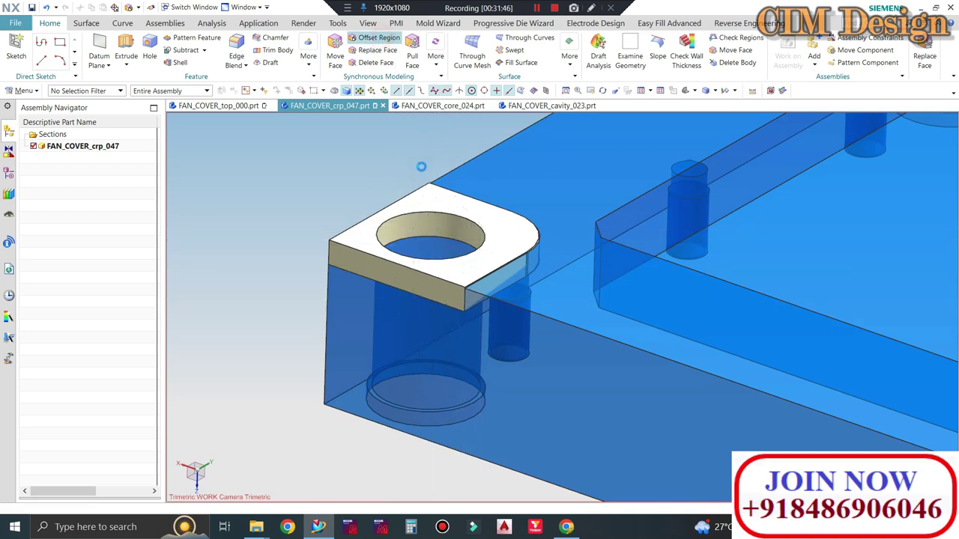
Offset the four pad screw-hole faces by -0.5 mm with Offset Region.
left_click(430, 228)
scroll(510, 218, "up", 3)
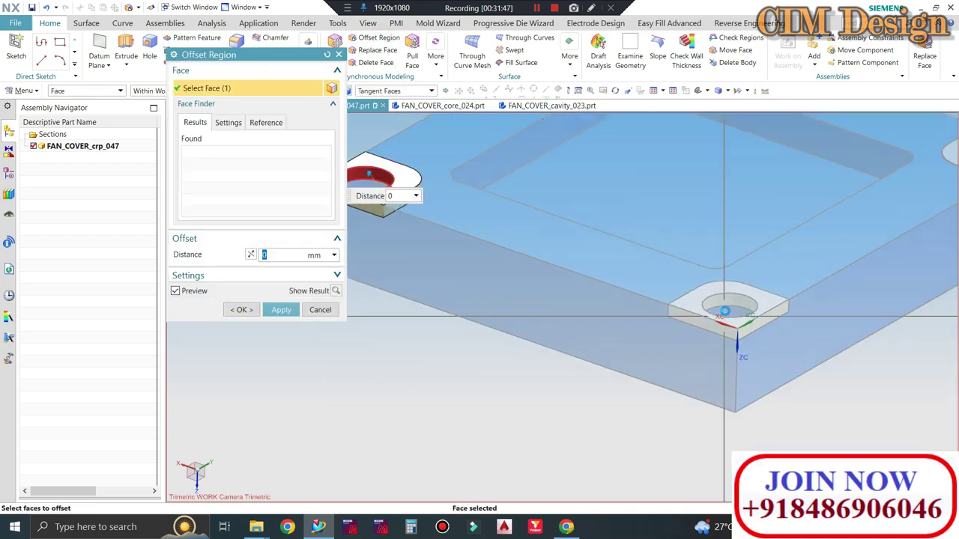
left_click(724, 310)
scroll(630, 352, "up", 2)
scroll(798, 248, "down", 3)
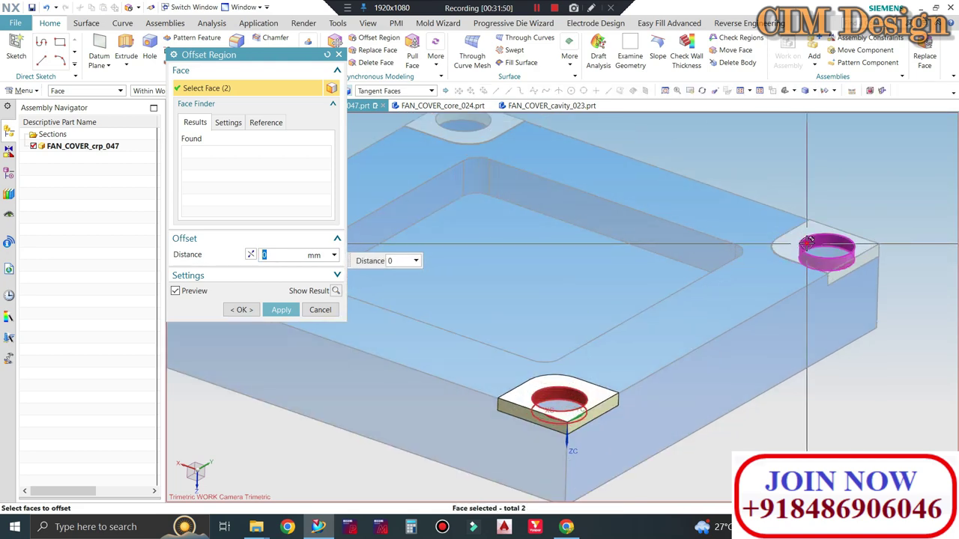
left_click(808, 242)
left_click(455, 124)
type("-0.5")
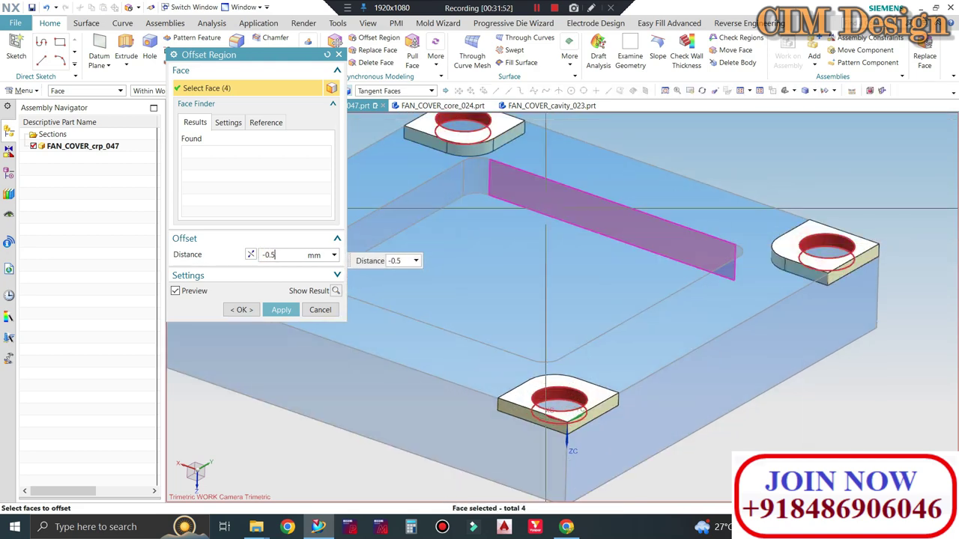
key("Return")
scroll(646, 327, "down", 4)
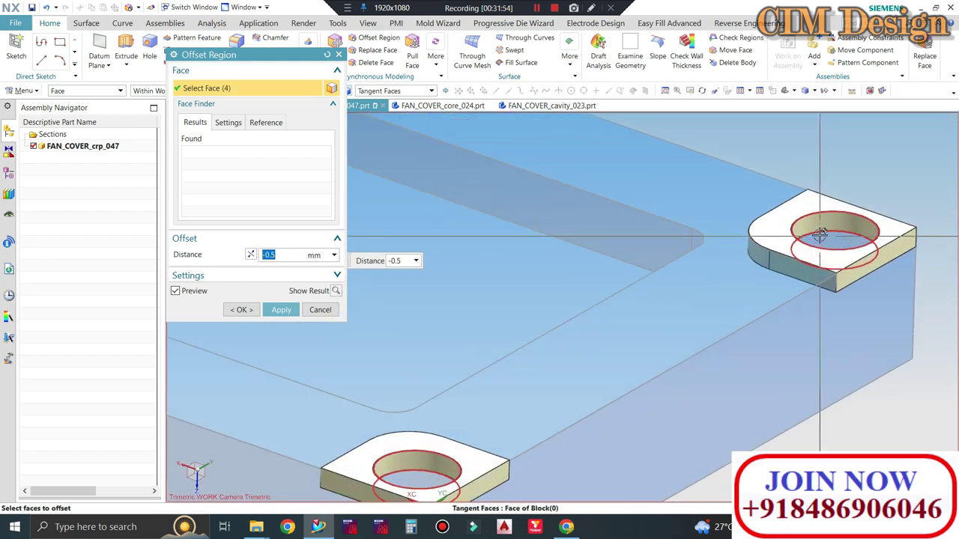
left_click(239, 309)
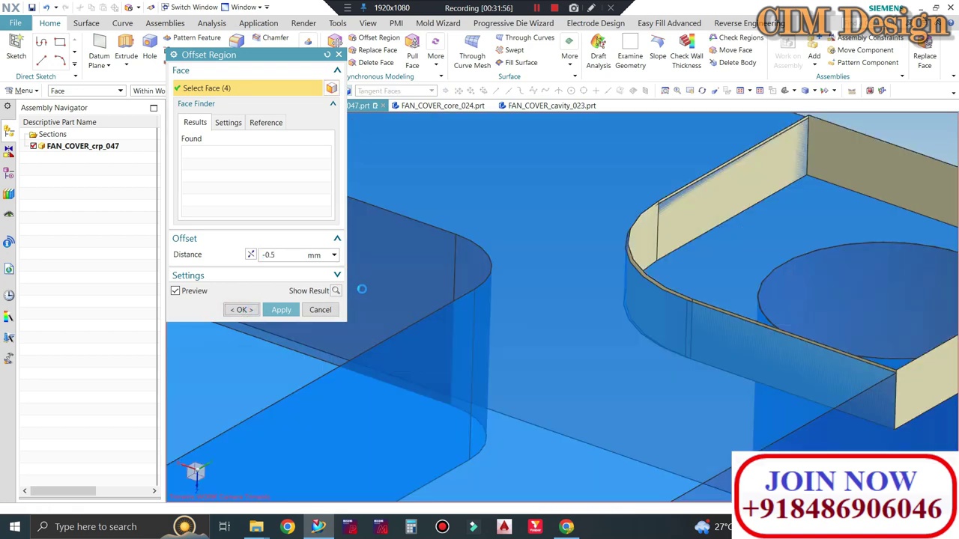
scroll(649, 218, "up", 2)
scroll(669, 220, "up", 2)
scroll(651, 244, "up", 2)
scroll(651, 244, "up", 2)
mouse_move(651, 245)
middle_mouse_down()
mouse_move(637, 260)
mouse_move(563, 181)
mouse_move(269, 207)
middle_mouse_up()
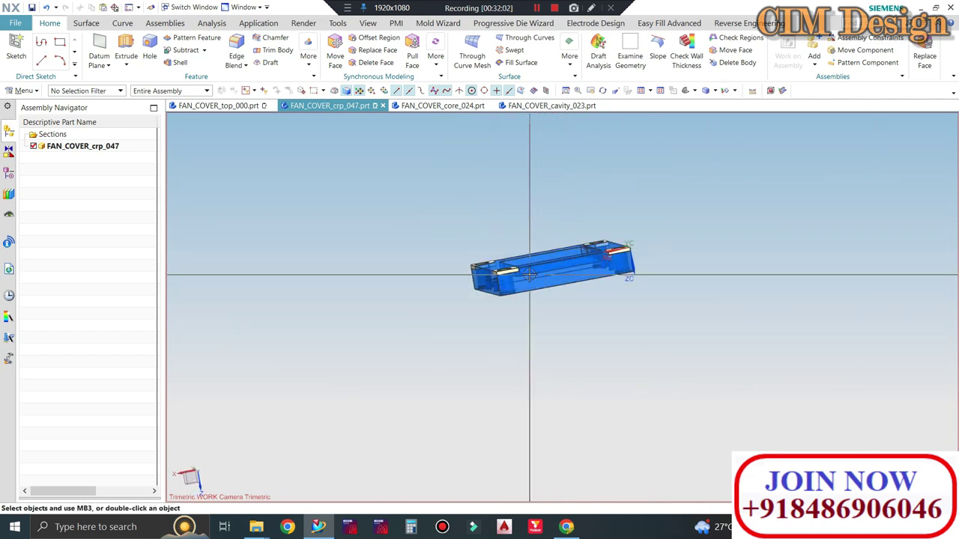
Edit Extrude (14) in the Part Navigator to span 0.5 mm to -12 mm.
scroll(270, 208, "down", 2)
scroll(396, 240, "down", 2)
scroll(164, 237, "down", 2)
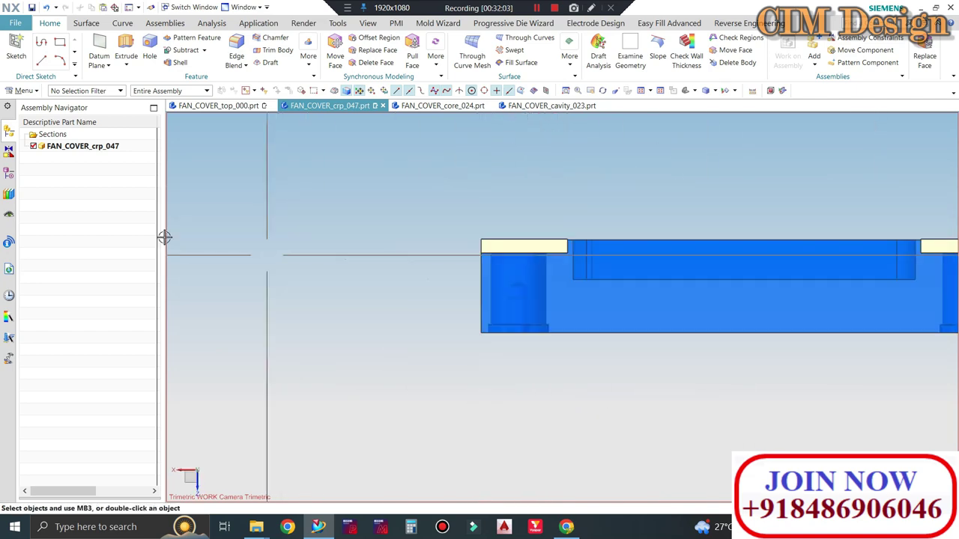
left_click(9, 174)
scroll(105, 457, "down", 1)
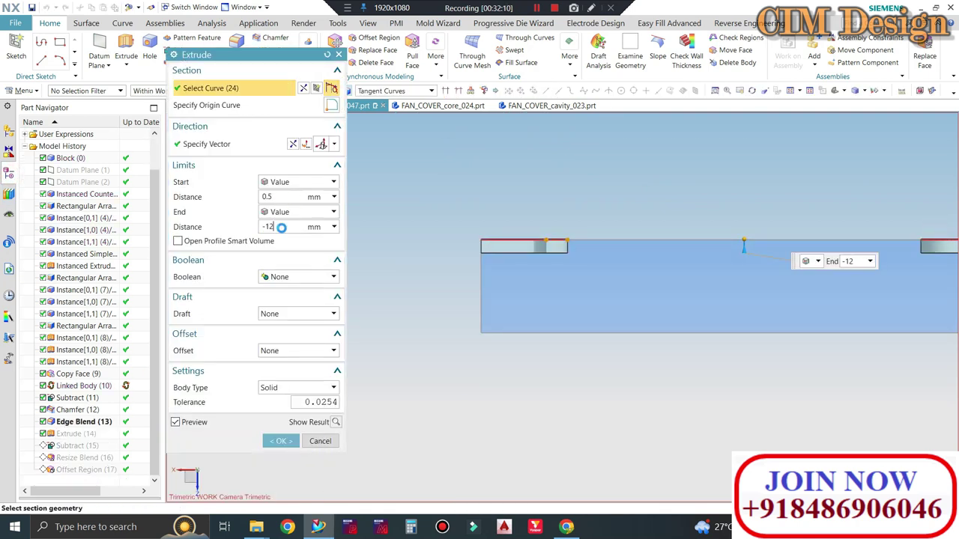
middle_click(494, 229)
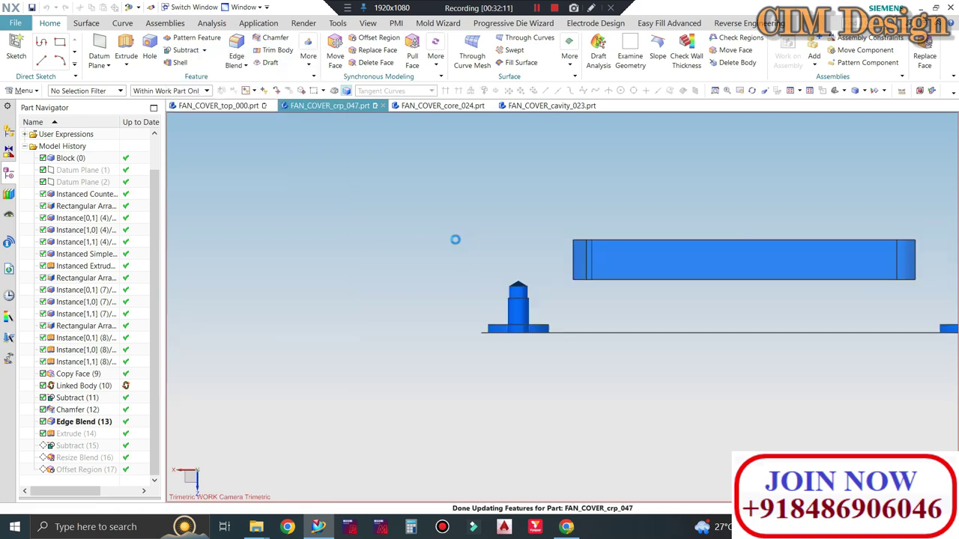
middle_click_drag(427, 220, 372, 337)
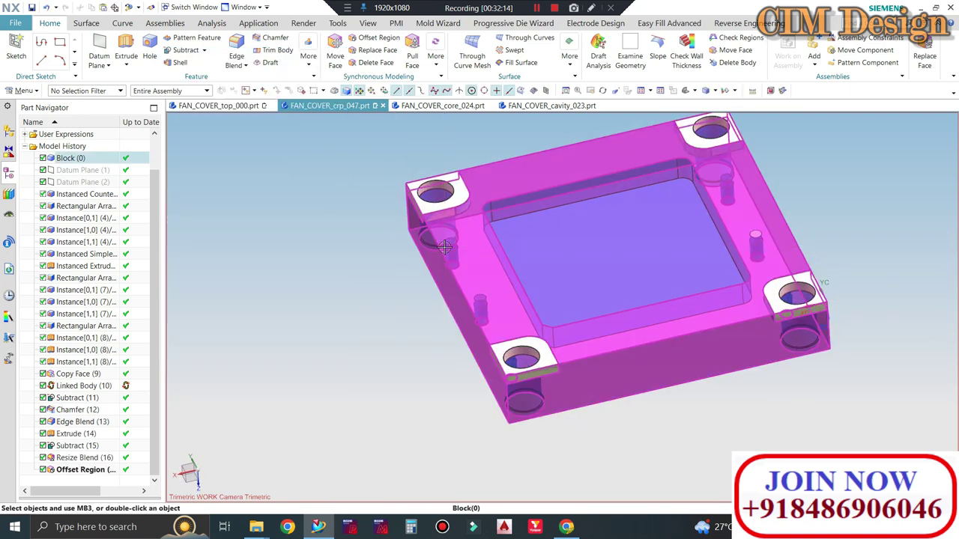
Create a new sketch on the plate's top face, viewed from above.
key("F8")
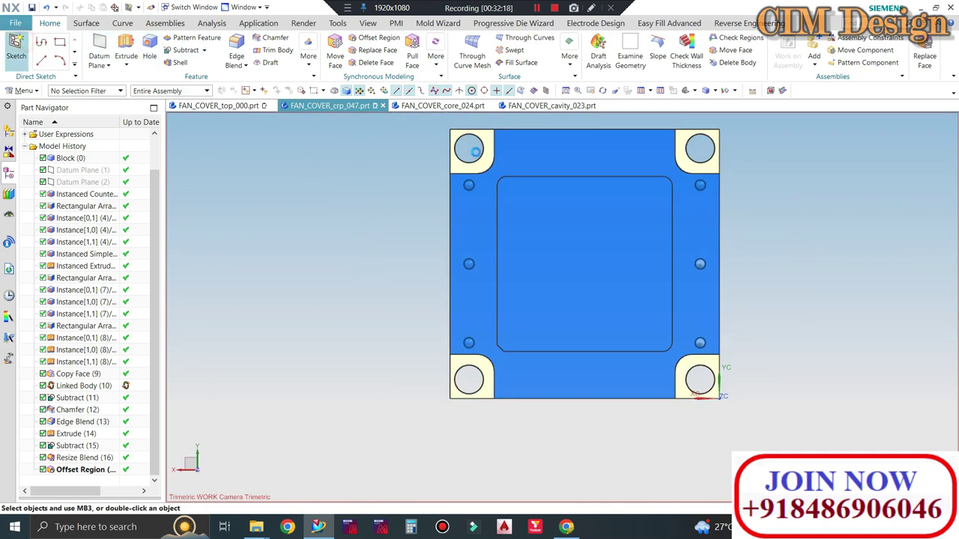
key("s")
scroll(475, 152, "up", 1)
left_click(479, 150)
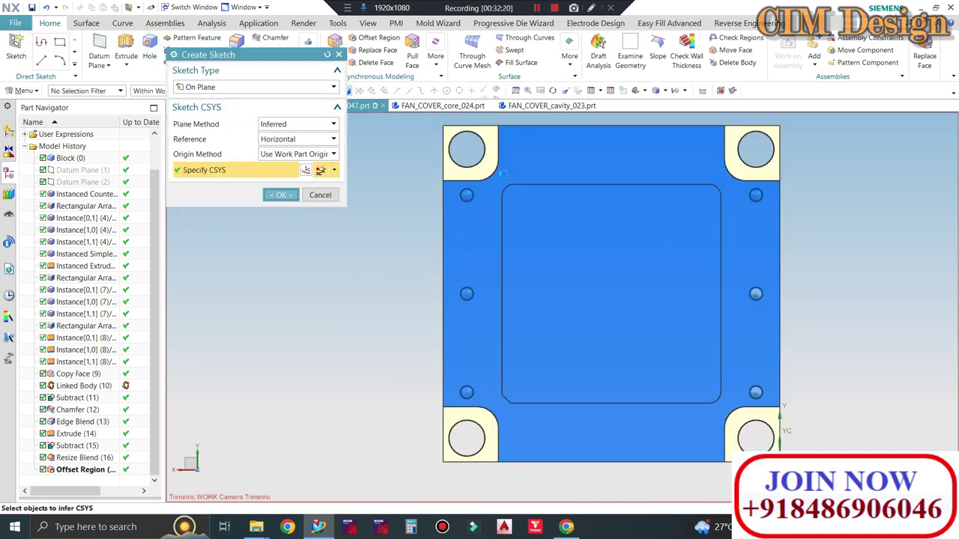
middle_click(502, 174)
Place a sketch point near the top-left corner pad.
scroll(659, 331, "down", 2)
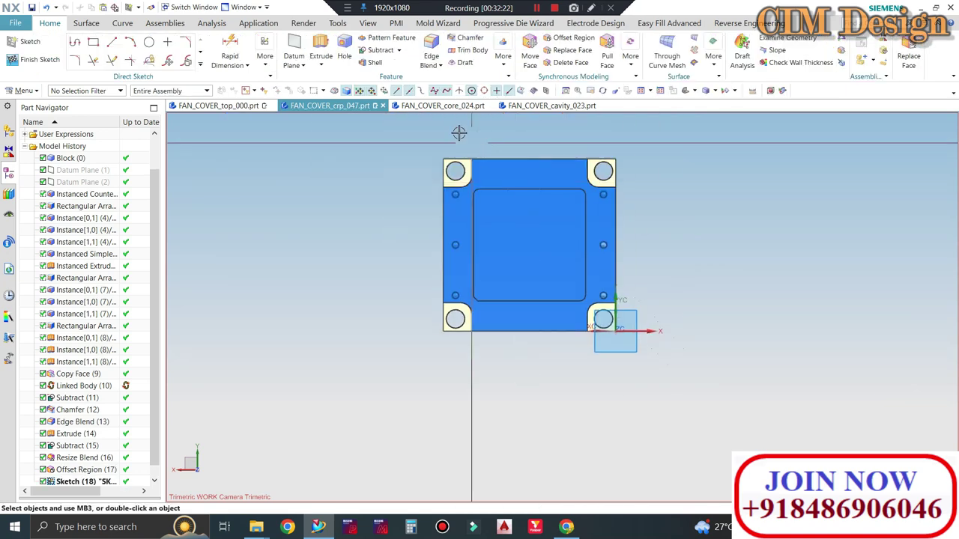
scroll(458, 133, "up", 4)
left_click(230, 56)
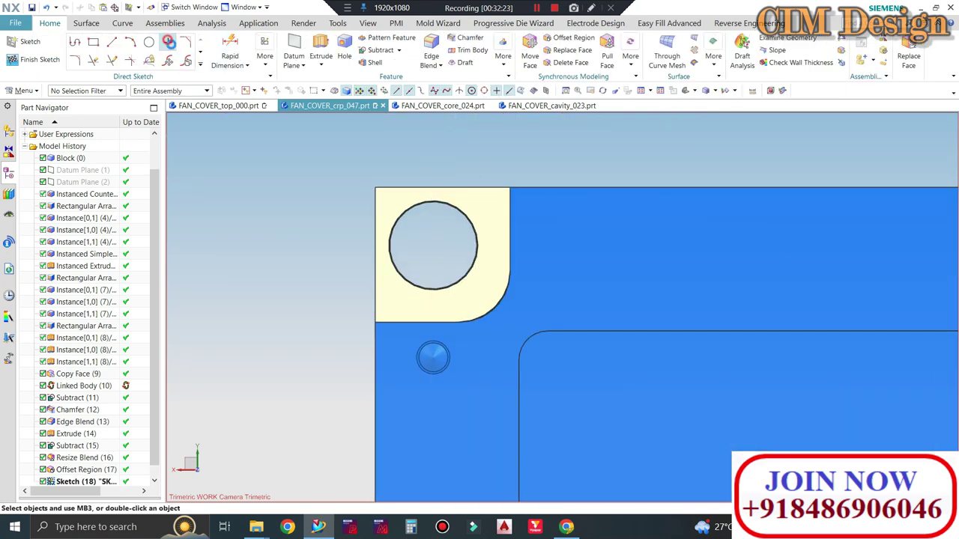
left_click(487, 206)
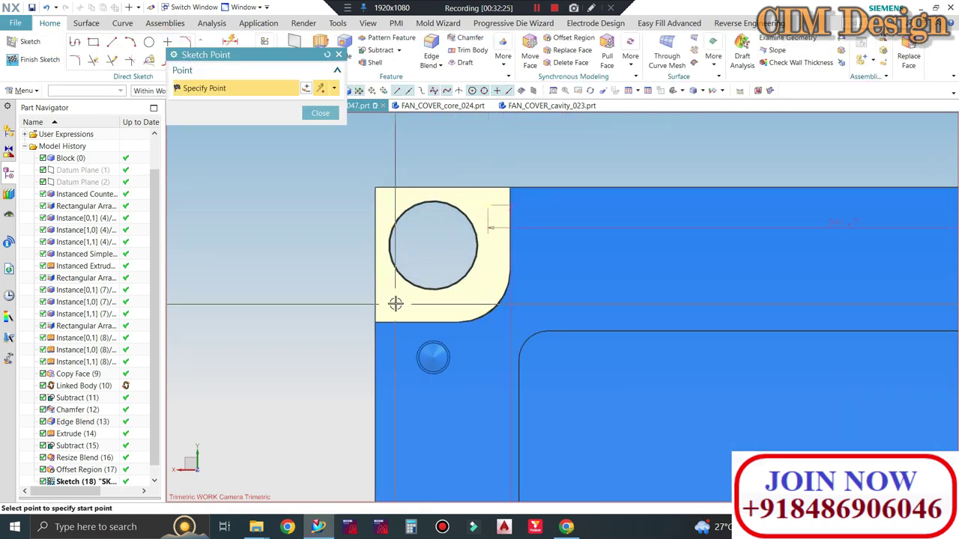
middle_click(592, 244)
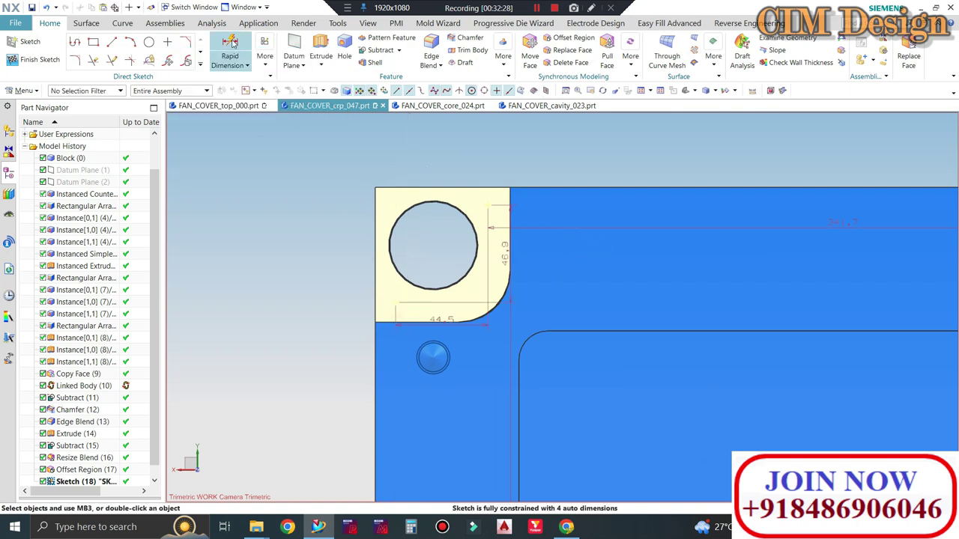
Dimension the point to the pad edges, setting p63 and p64 to 10.
key("d")
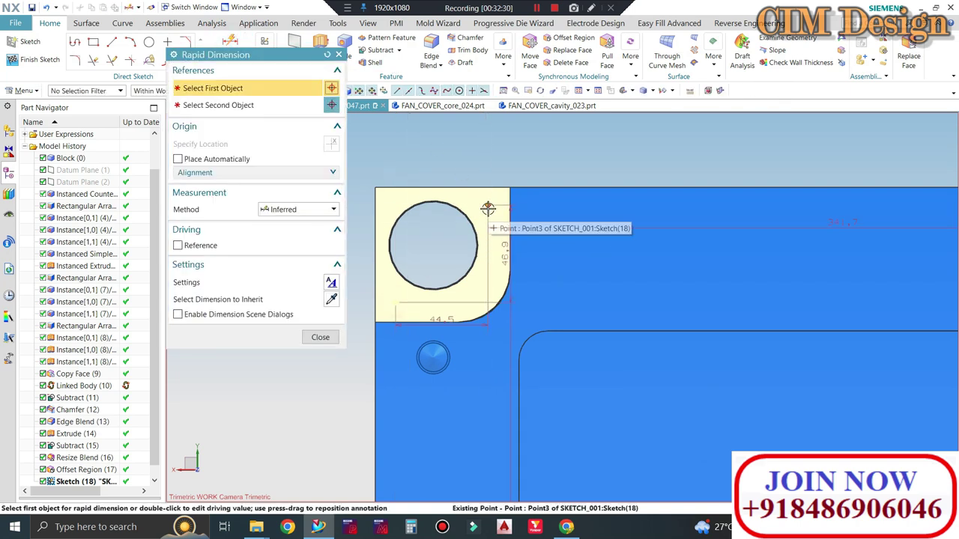
left_click(487, 206)
left_click(510, 224)
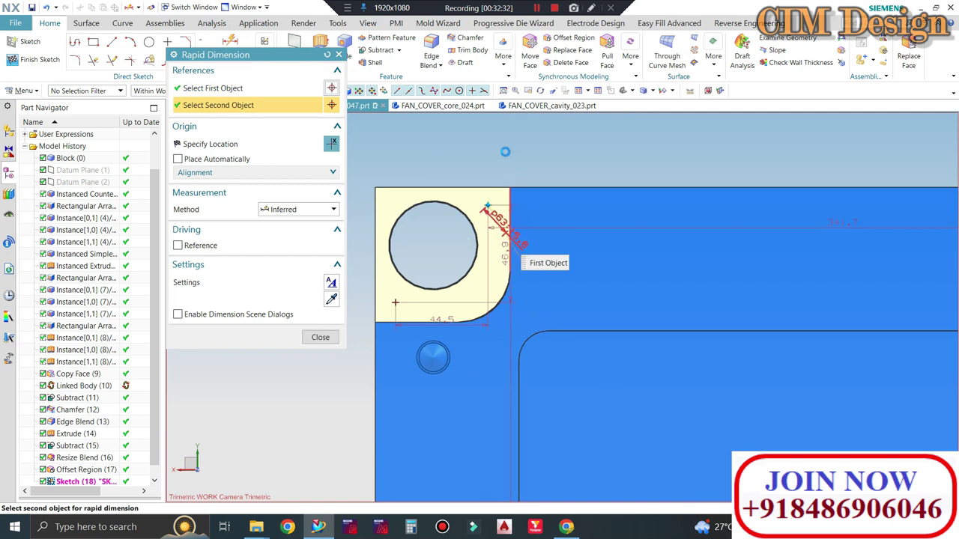
left_click(488, 206)
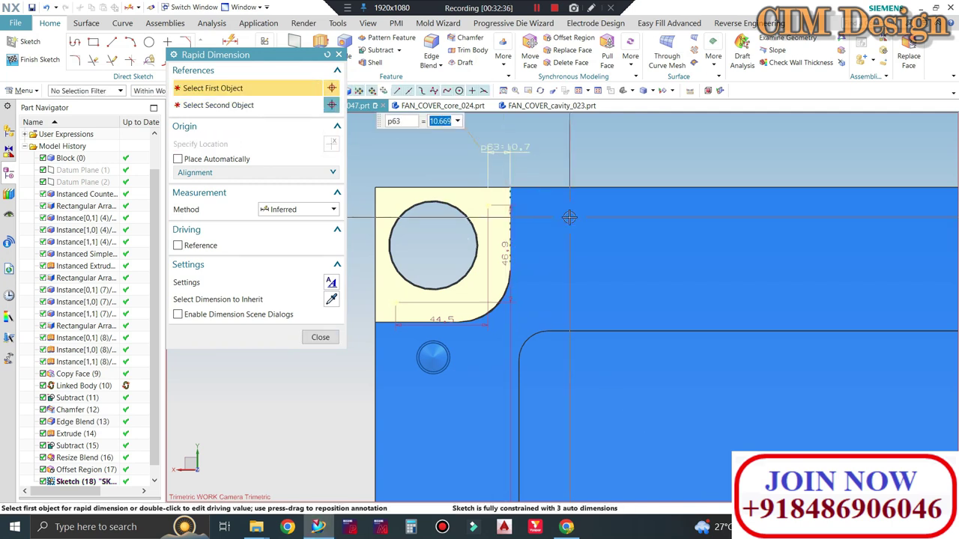
type("10")
key("Return")
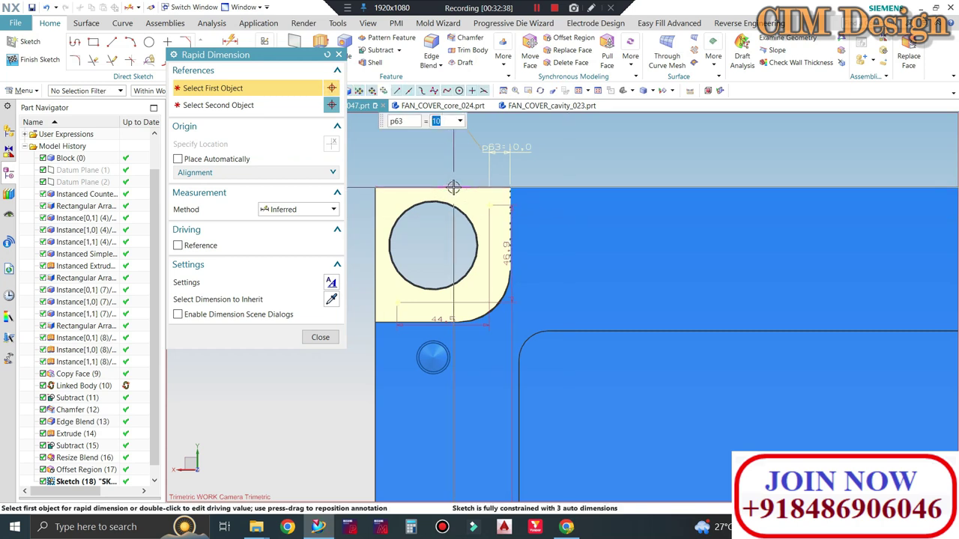
left_click(460, 185)
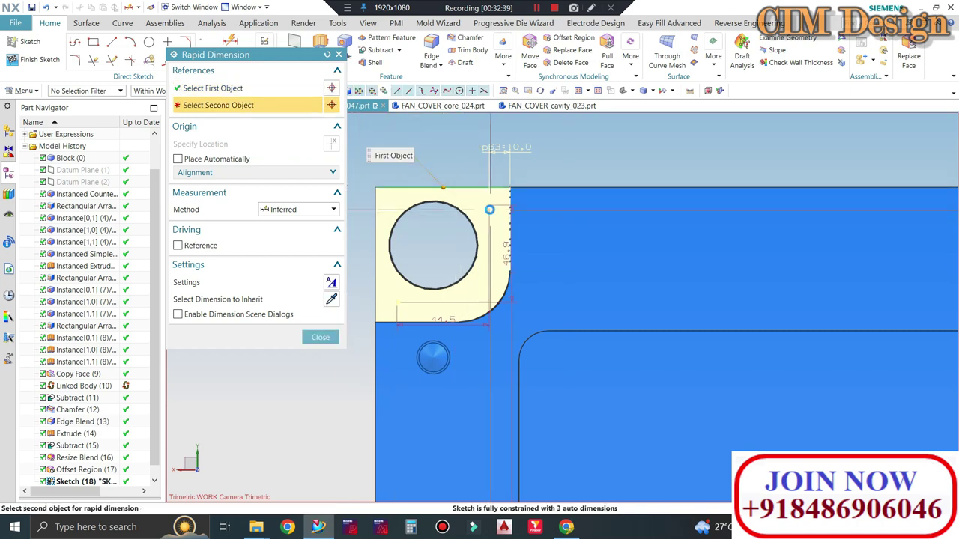
left_click(489, 207)
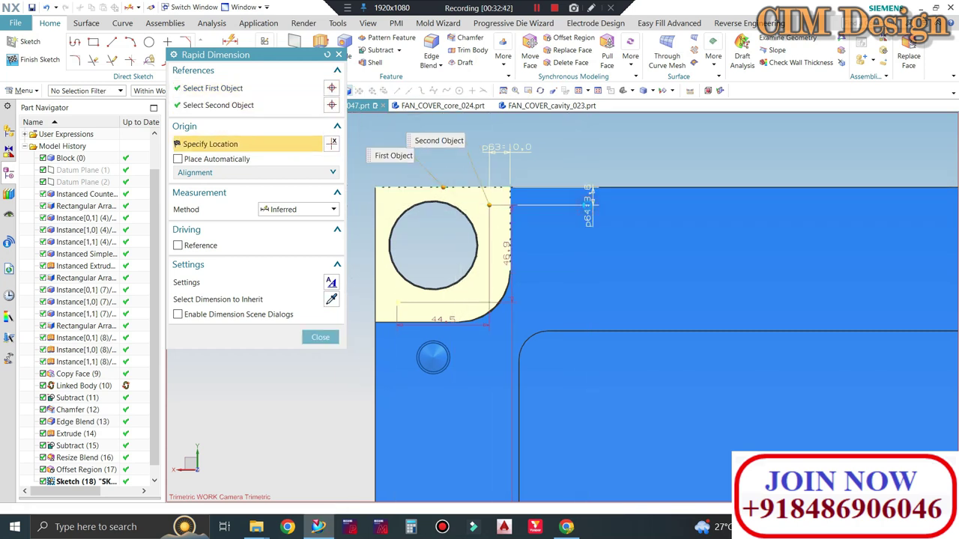
left_click(588, 201)
type("10")
key("Return")
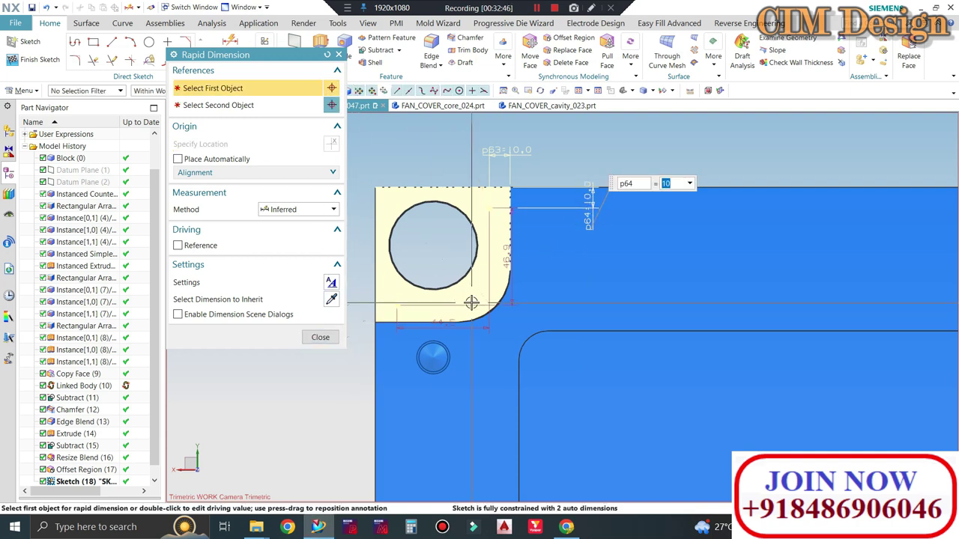
Add dimensions p65 and p66 on the pad edges, each set to 10.
left_click(398, 303)
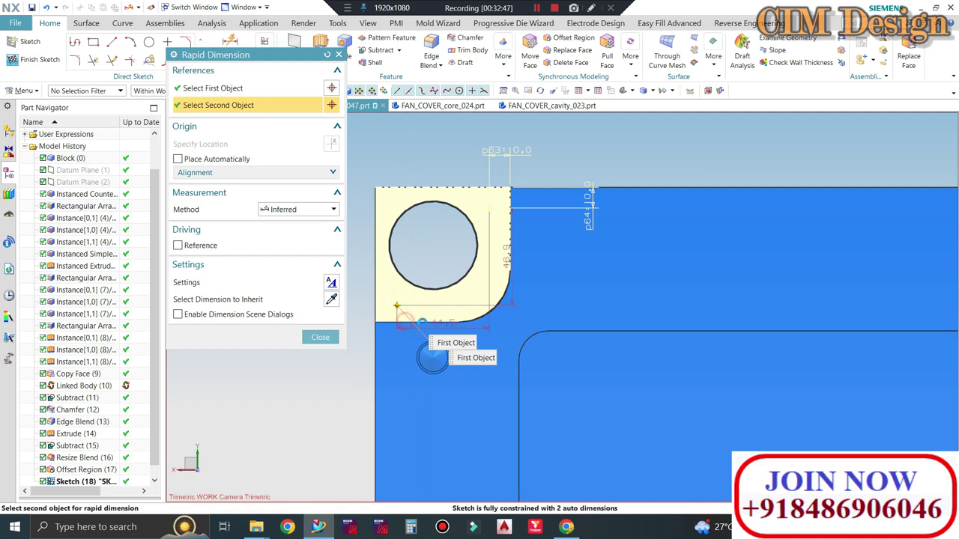
left_click(422, 324)
left_click(610, 307)
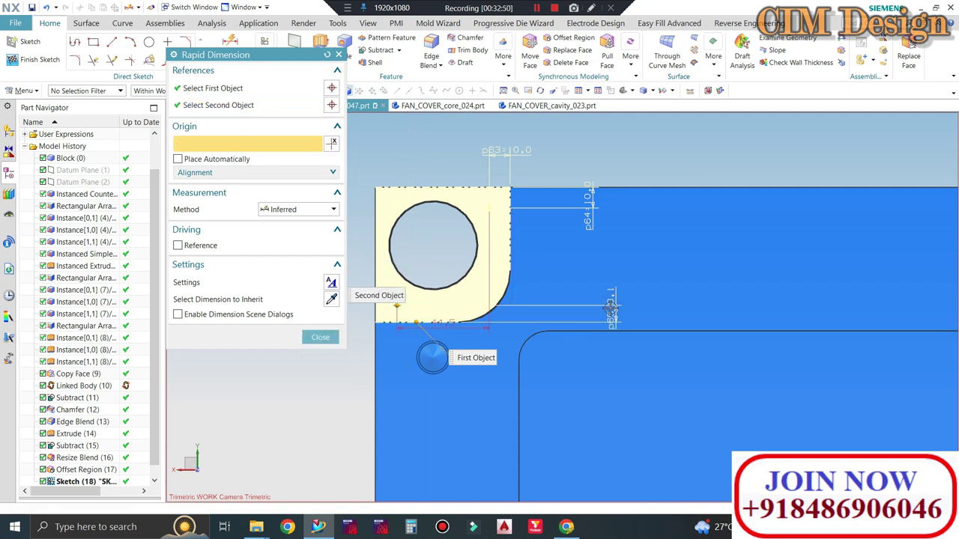
type("10")
key("Return")
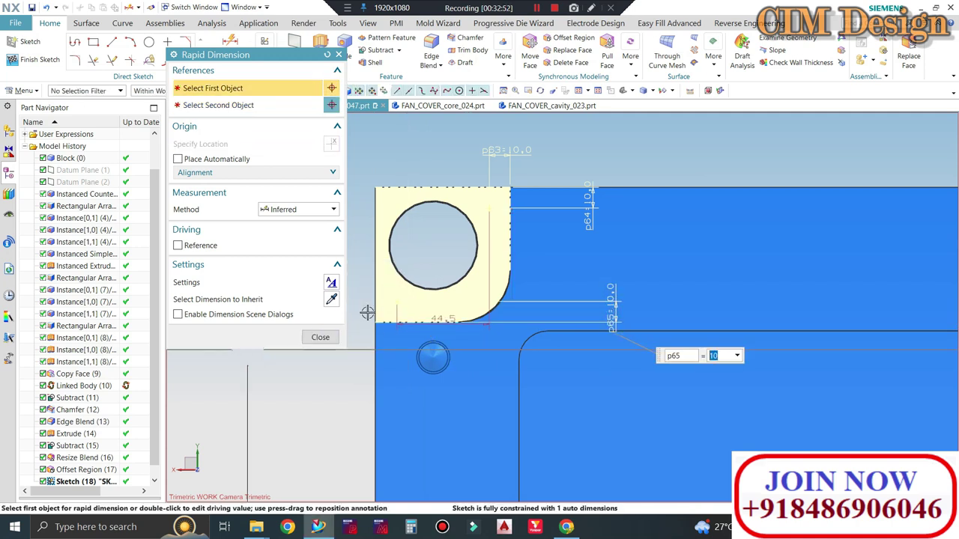
left_click(376, 293)
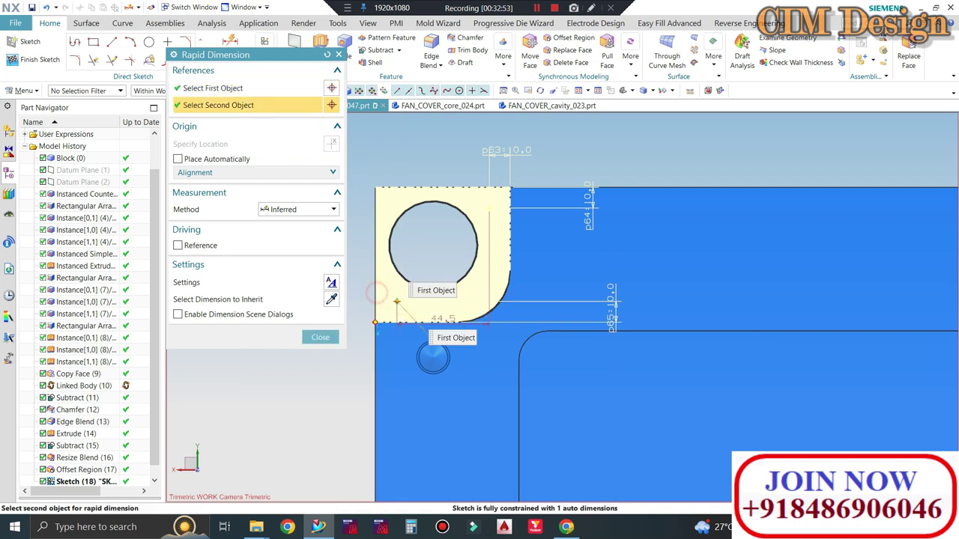
left_click(376, 293)
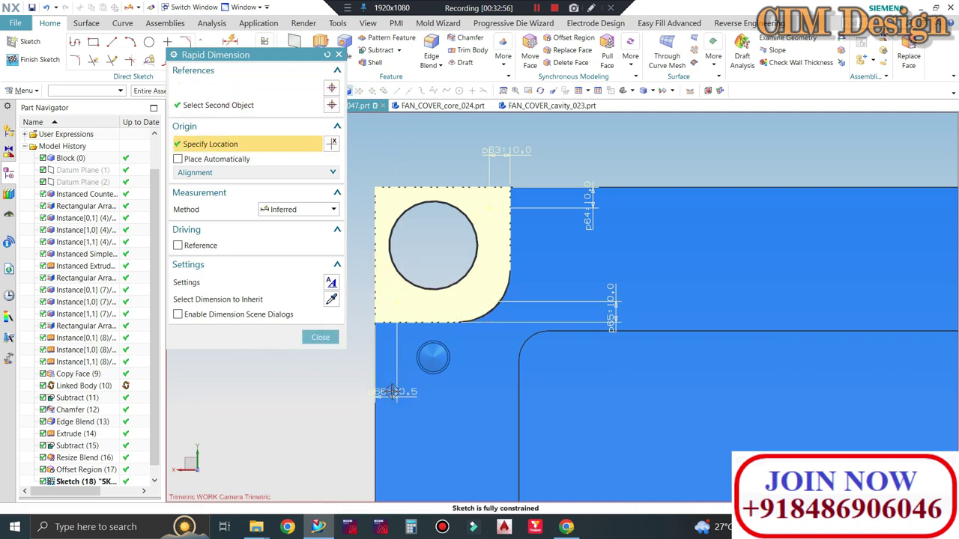
type("10")
key("Return")
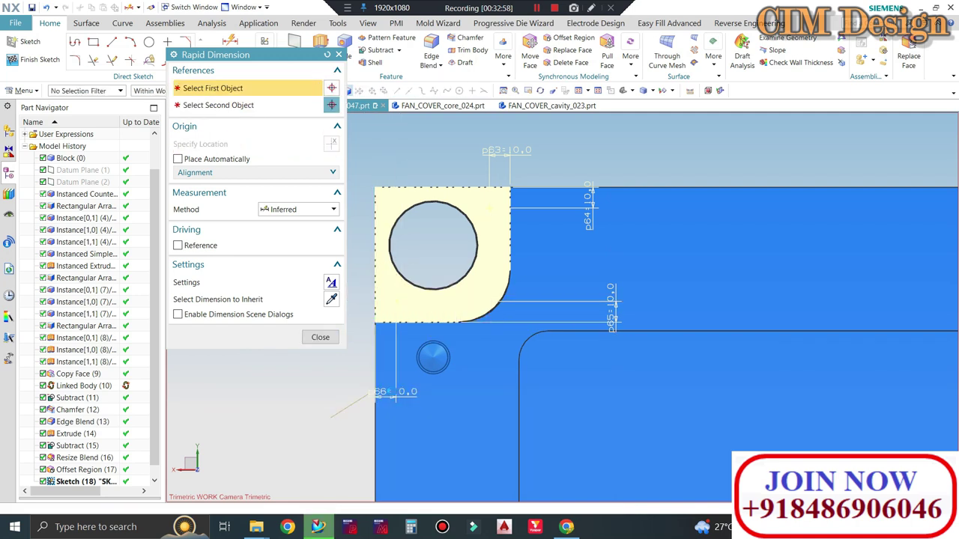
Place another sketch point near the pad's rounded inner corner.
left_click(335, 337)
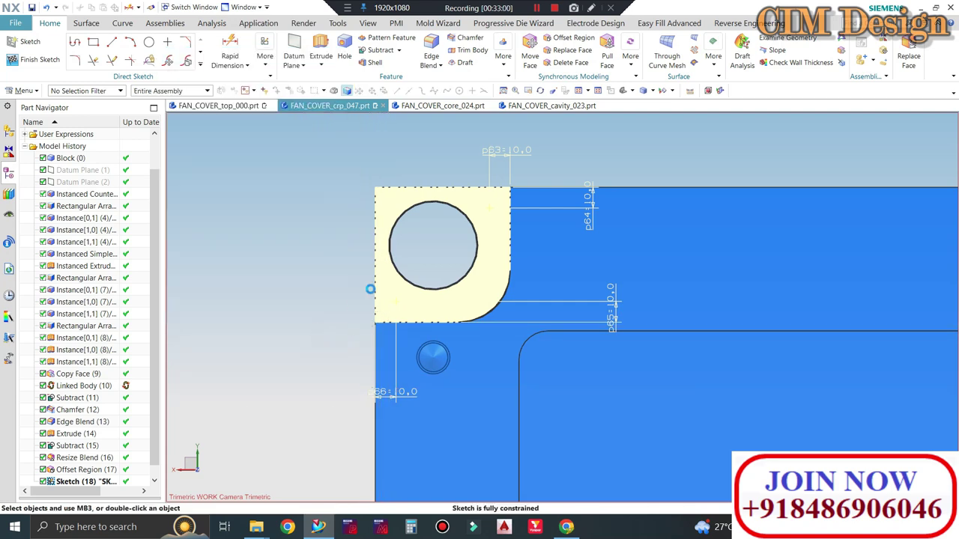
scroll(371, 270, "down", 5)
scroll(406, 258, "up", 2)
scroll(406, 259, "up", 3)
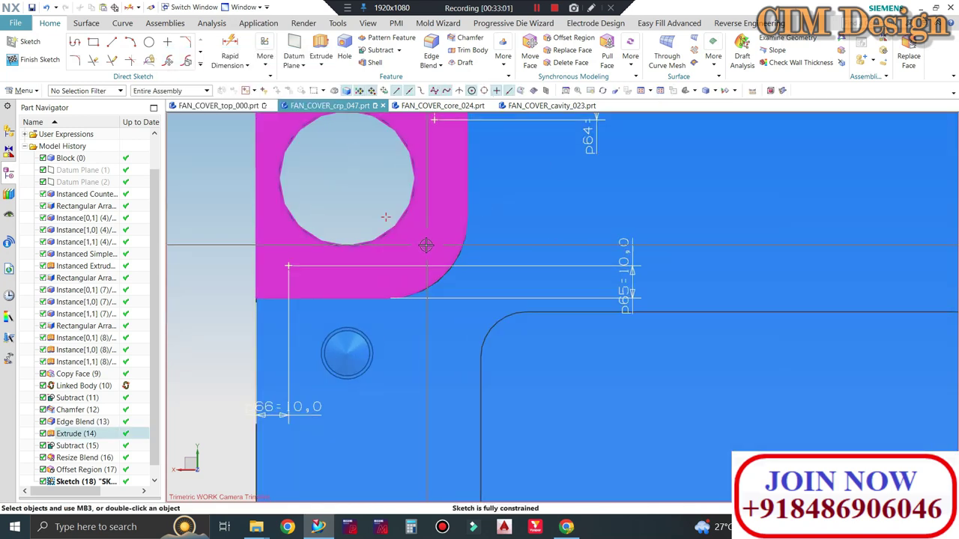
scroll(406, 257, "up", 1)
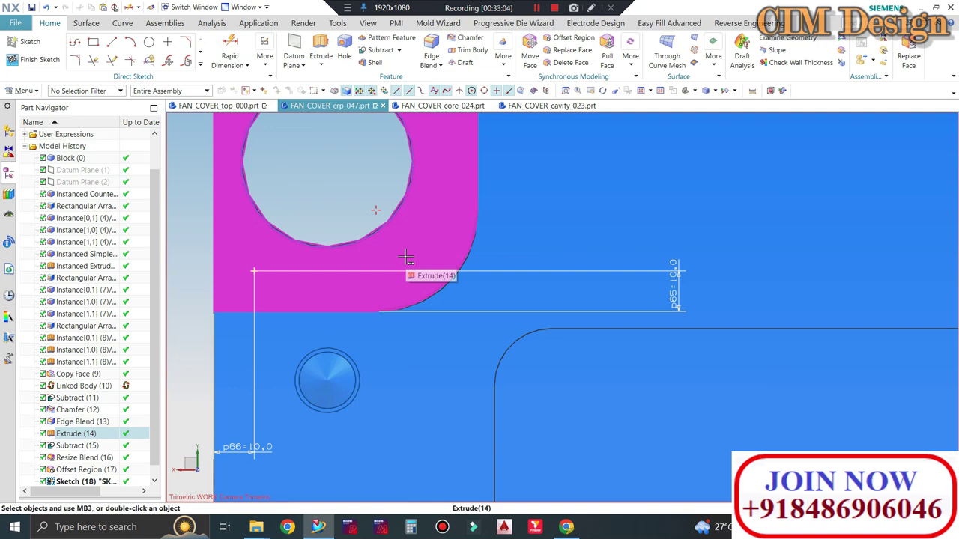
left_click(168, 41)
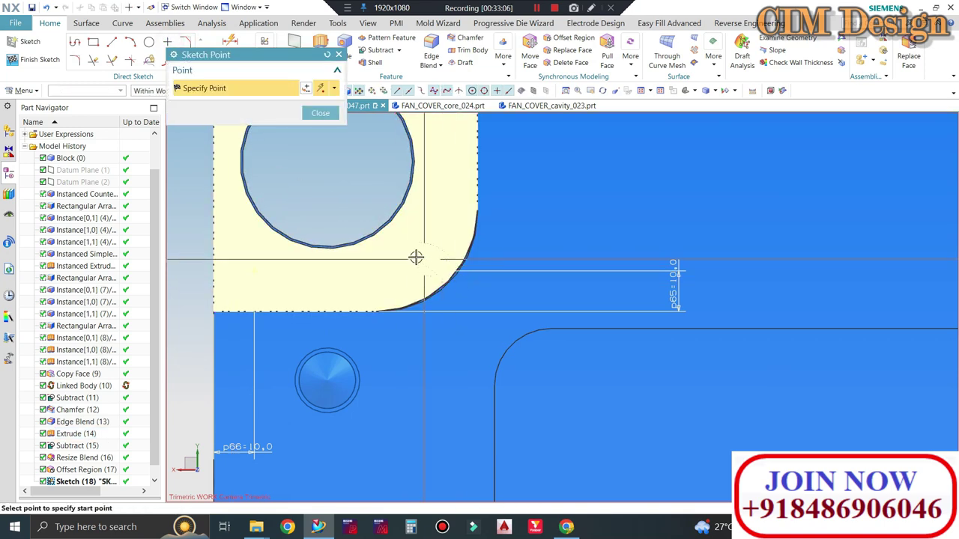
left_click(320, 113)
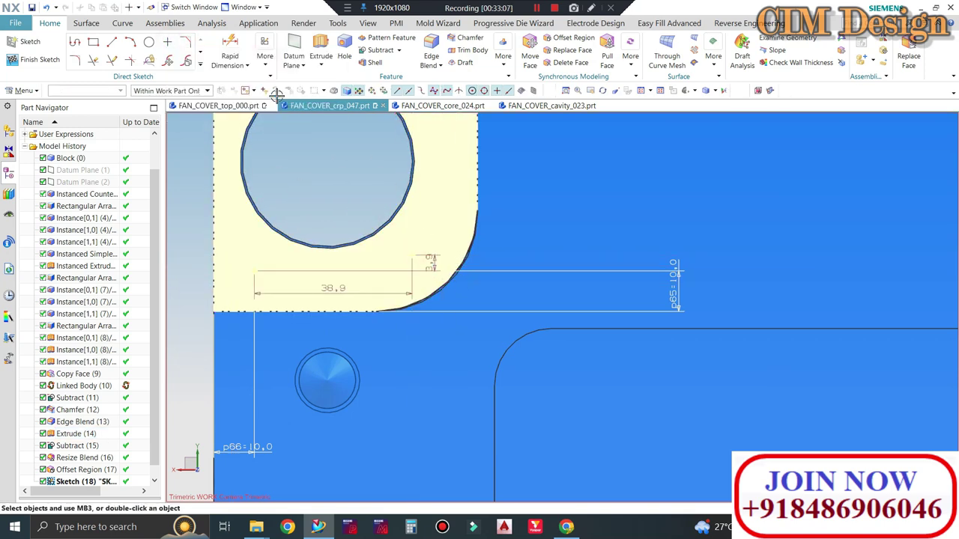
Dimension the new point from the pad's right edge with p67 at 5.
left_click(230, 51)
left_click(414, 257)
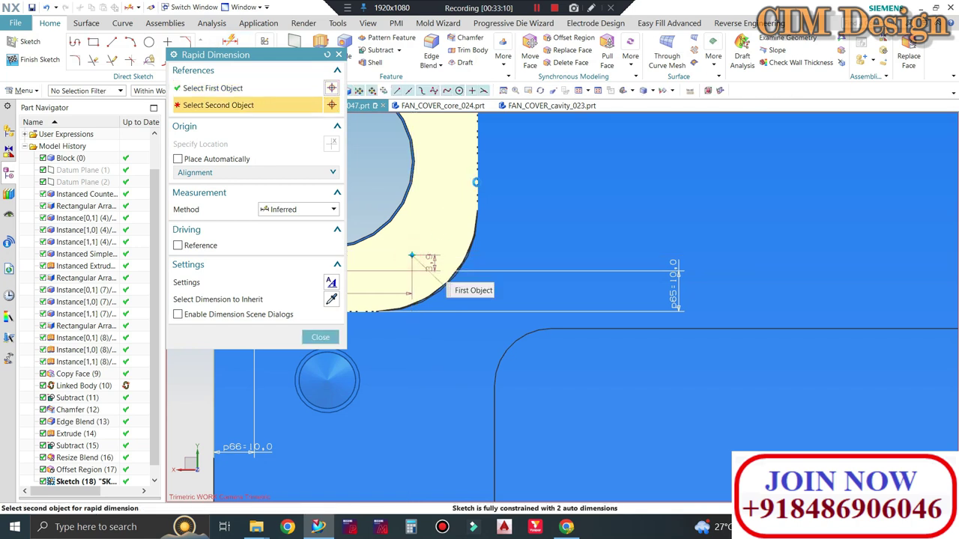
left_click(477, 182)
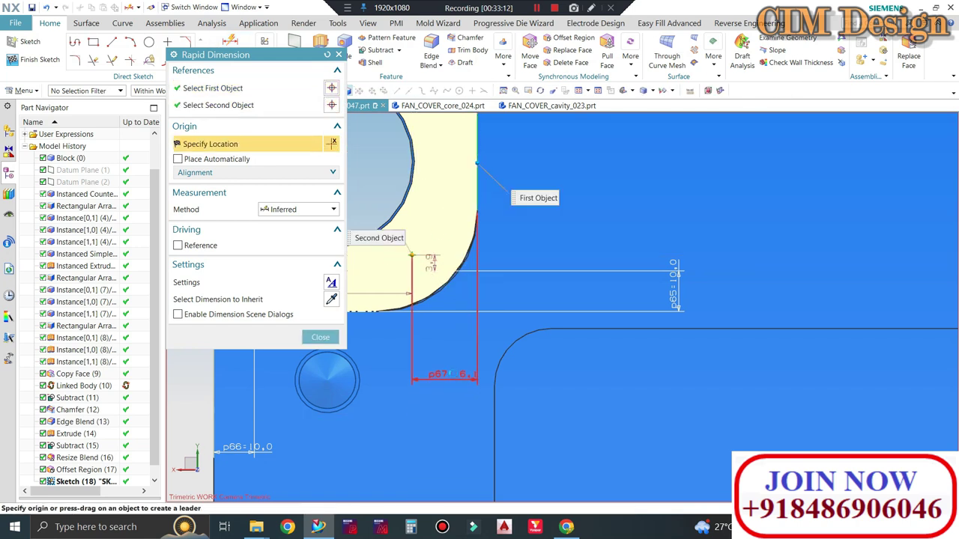
left_click(449, 373)
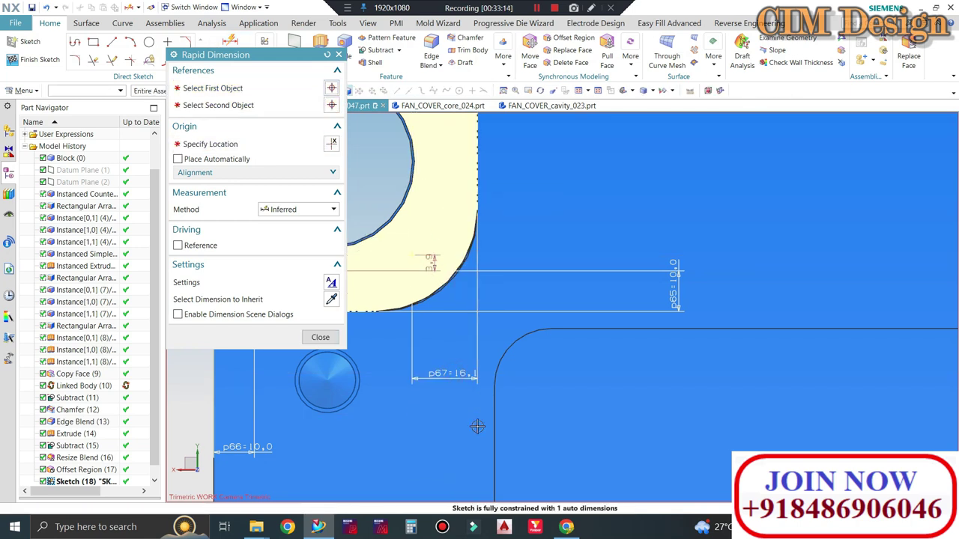
type("5")
key("Return")
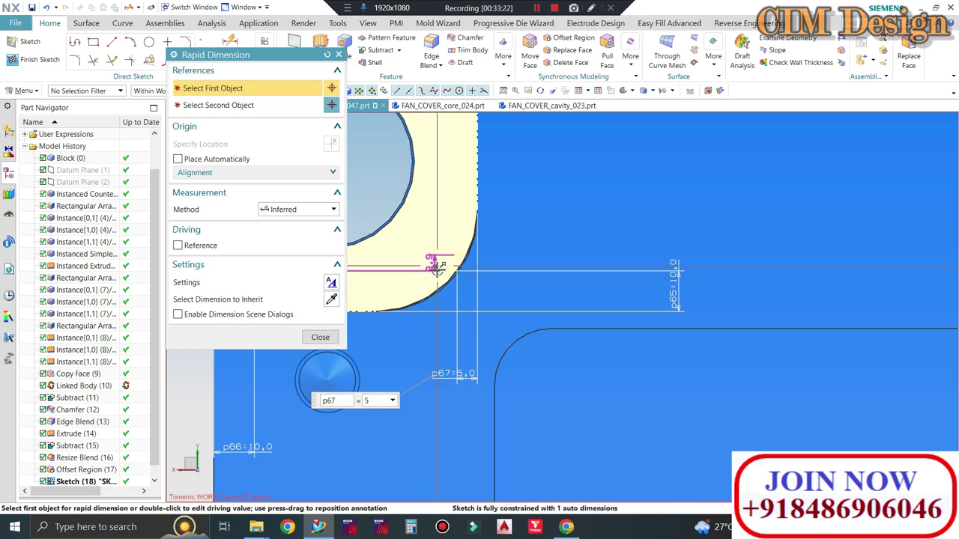
Add dimension p68 at 15 and change p67 to 15, fully constraining the sketch.
scroll(576, 261, "down", 2)
middle_click_drag(560, 252, 468, 235)
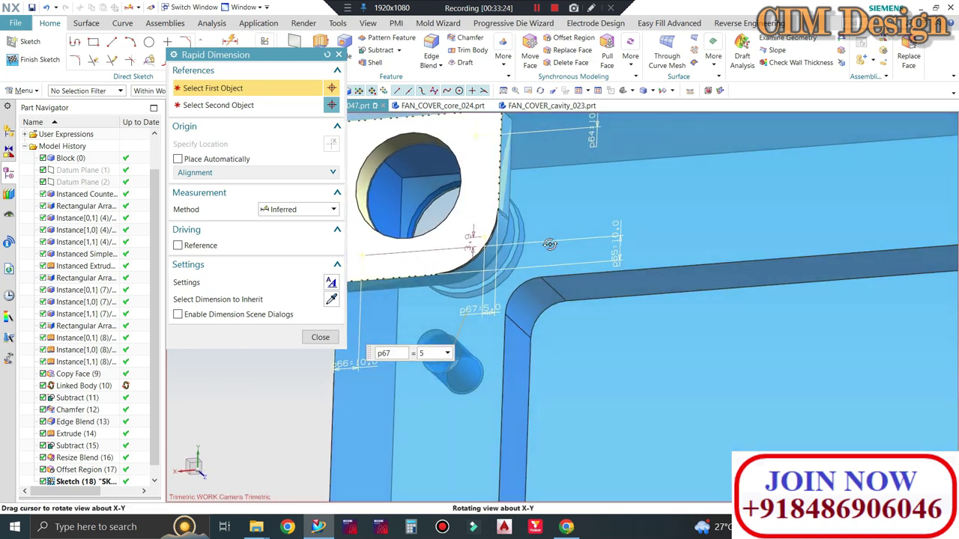
left_click(485, 258)
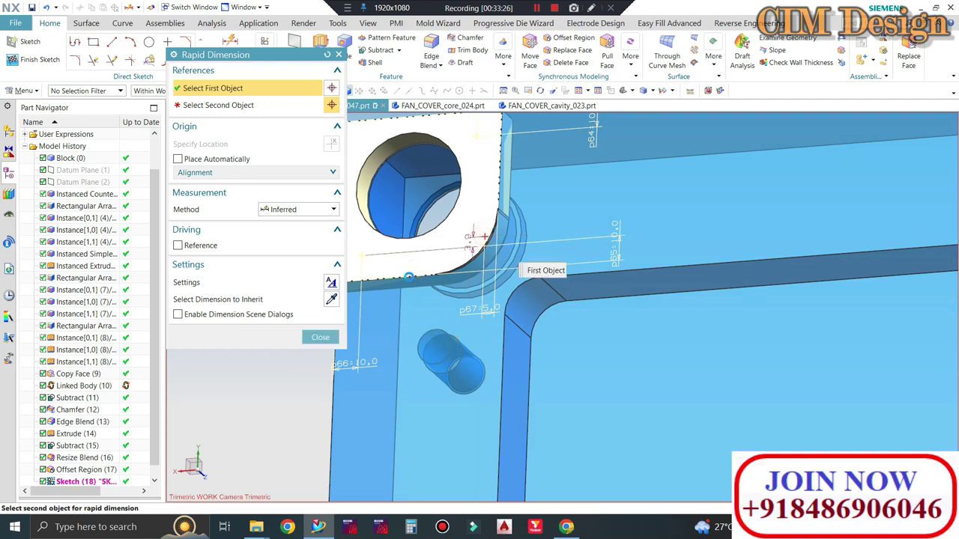
left_click(637, 263)
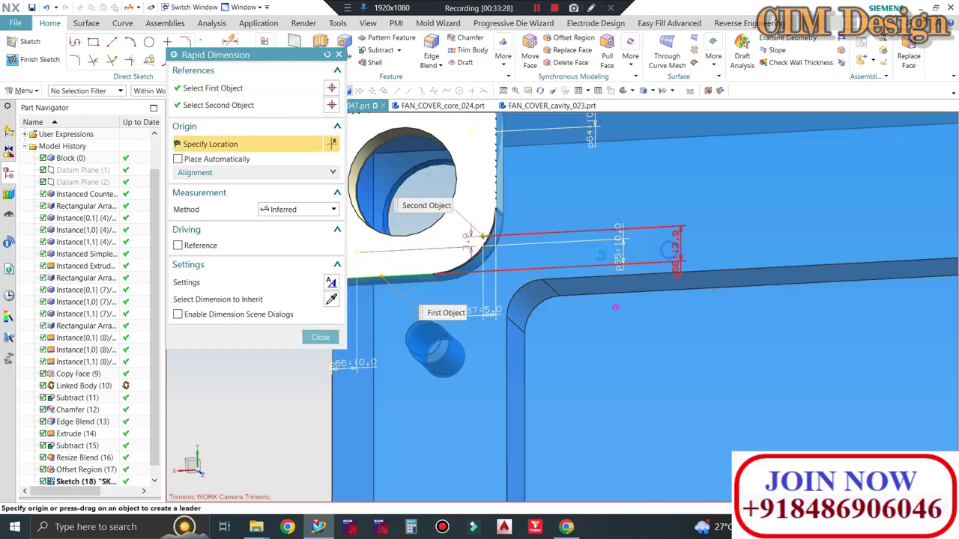
key("F8")
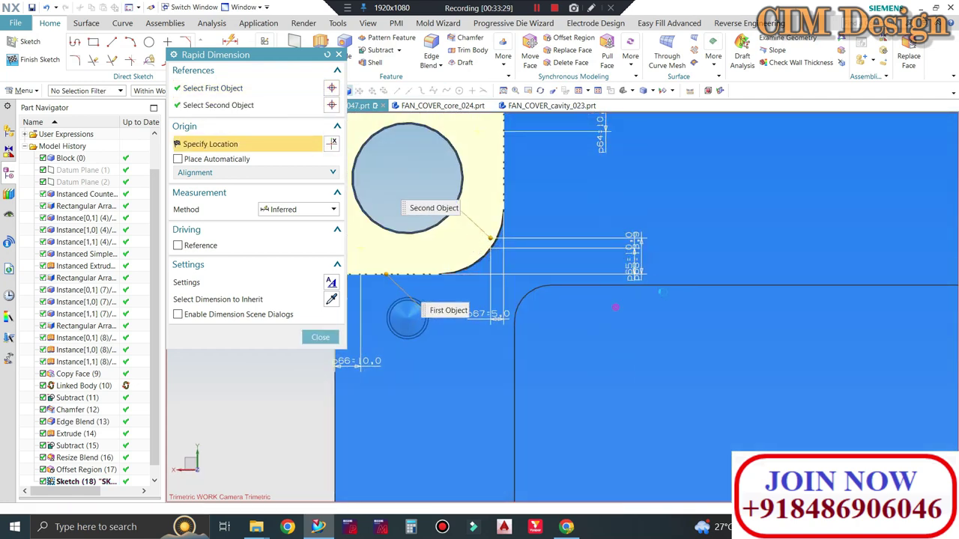
left_click(661, 293)
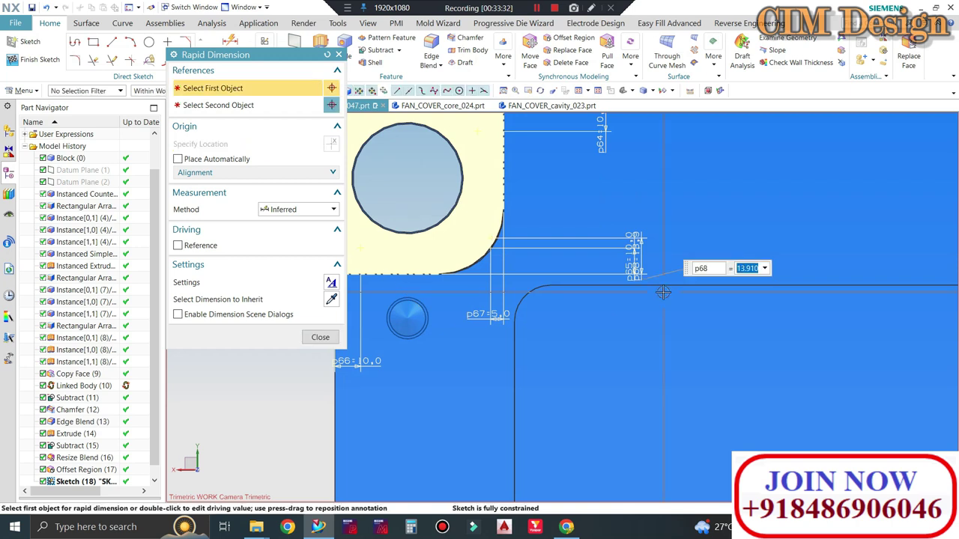
type("15")
key("Return")
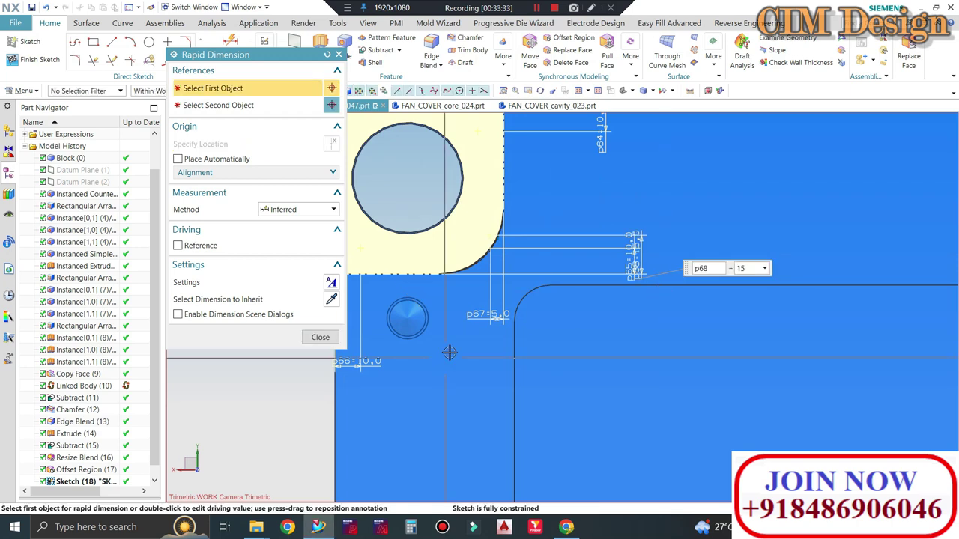
left_click(512, 314)
left_click(420, 309)
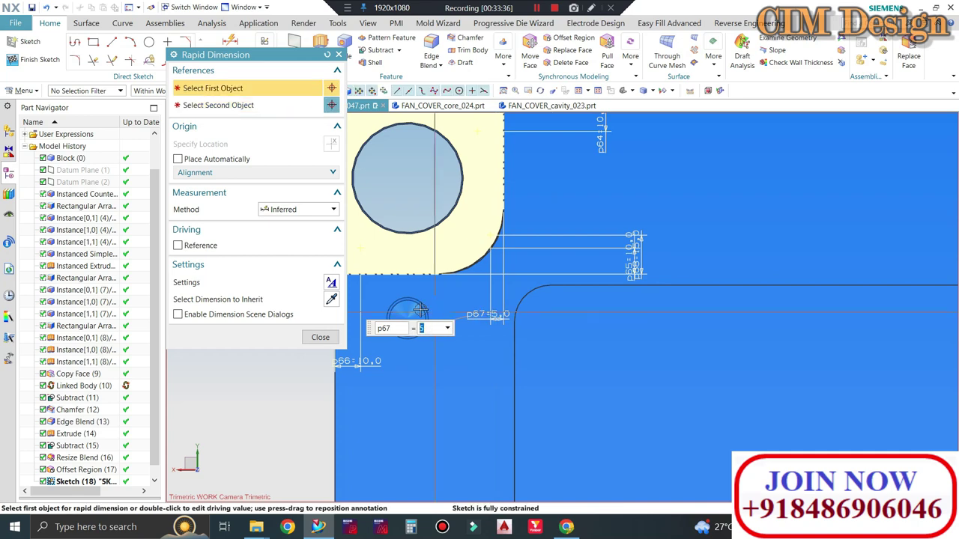
type("15")
key("Return")
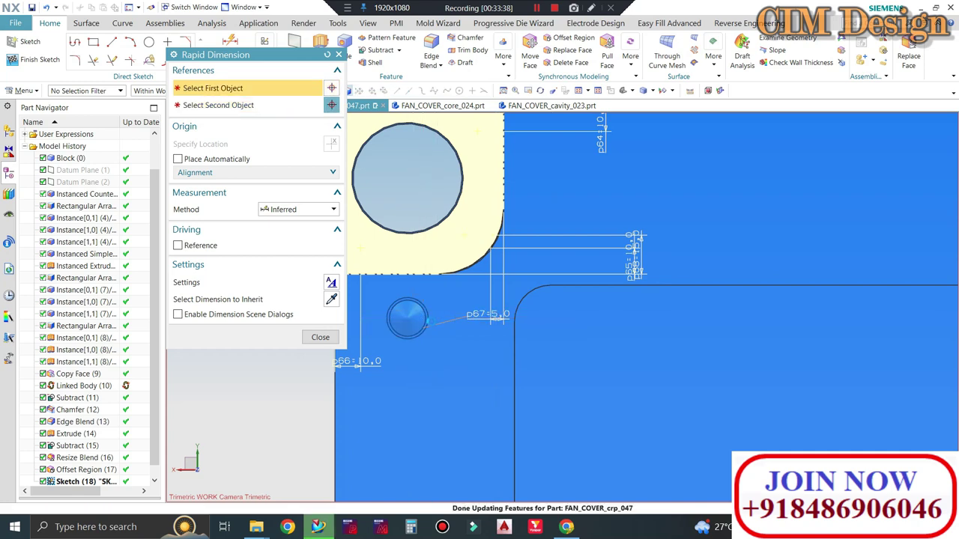
middle_click(508, 291)
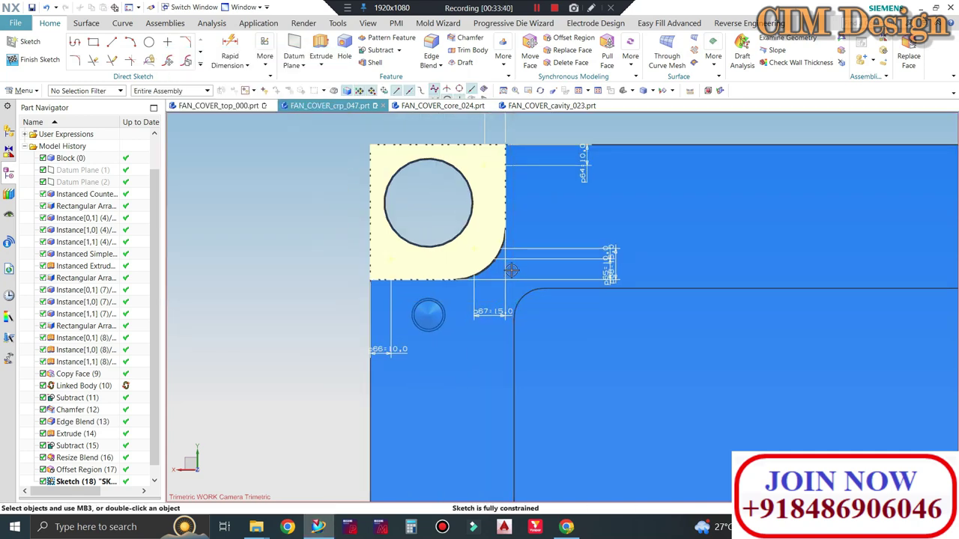
Draw centre lines of 35 and 75 from the plate's top and left edge midpoints.
middle_click_drag(511, 270, 271, 287)
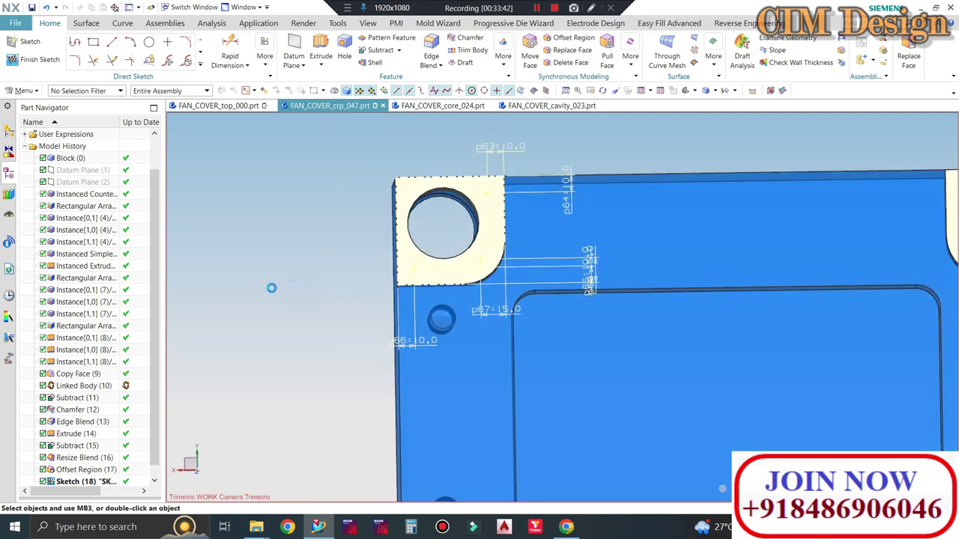
key("F8")
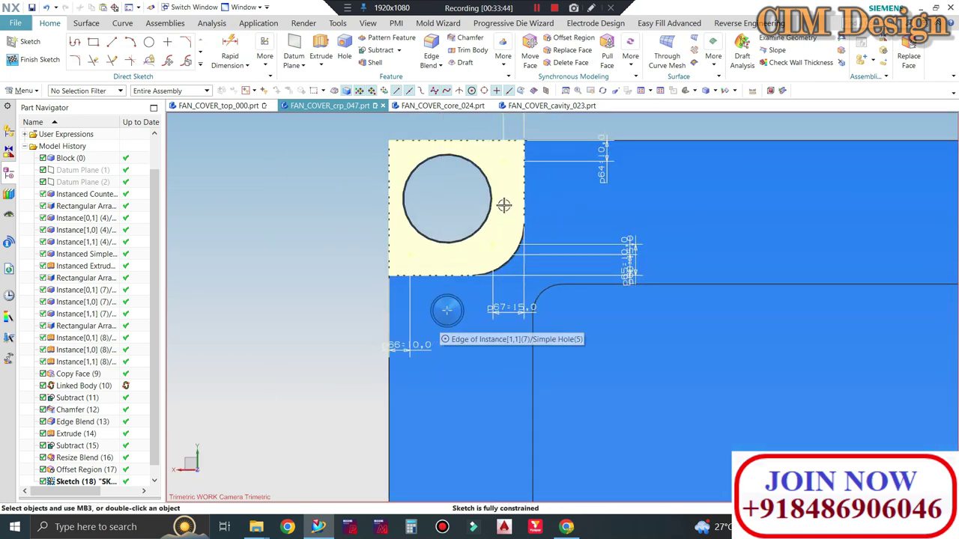
scroll(503, 206, "up", 2)
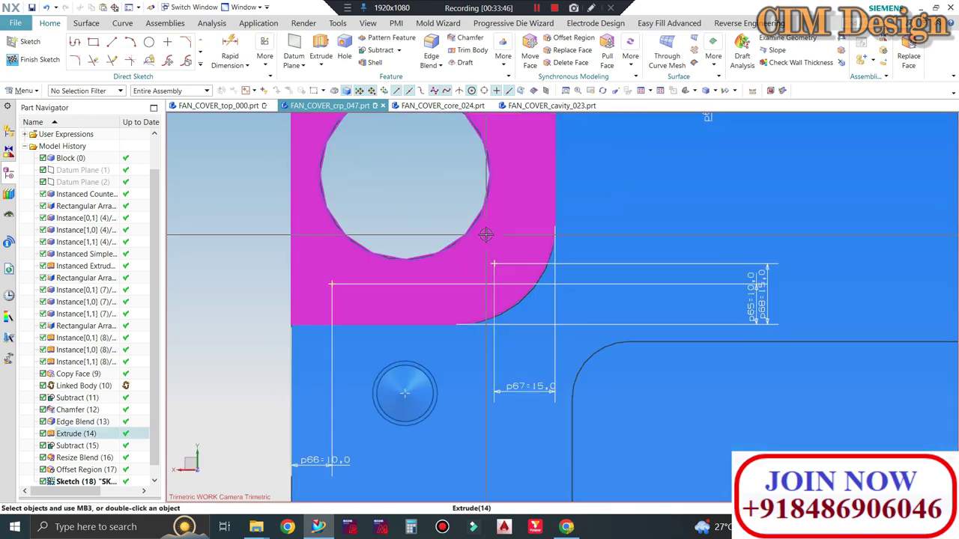
scroll(425, 211, "down", 3)
scroll(289, 130, "down", 1)
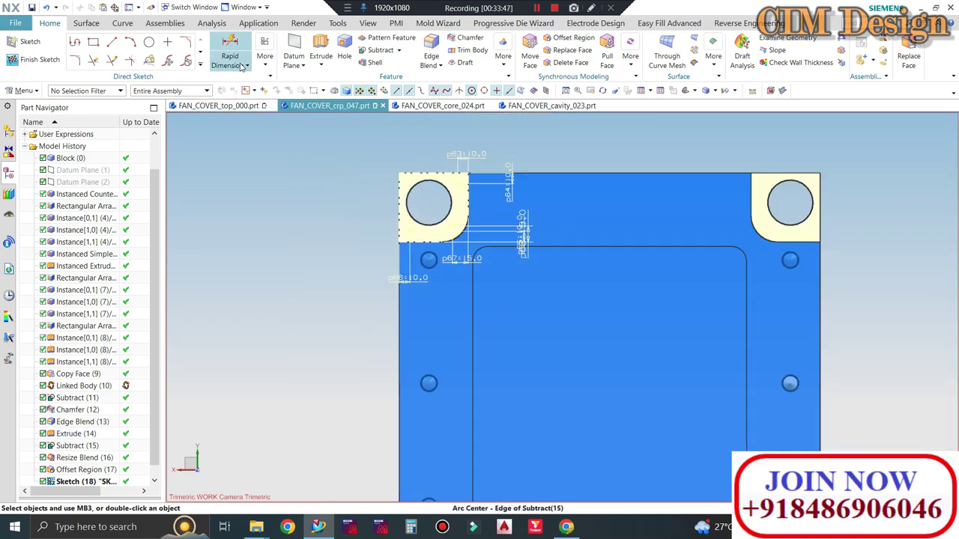
left_click(112, 41)
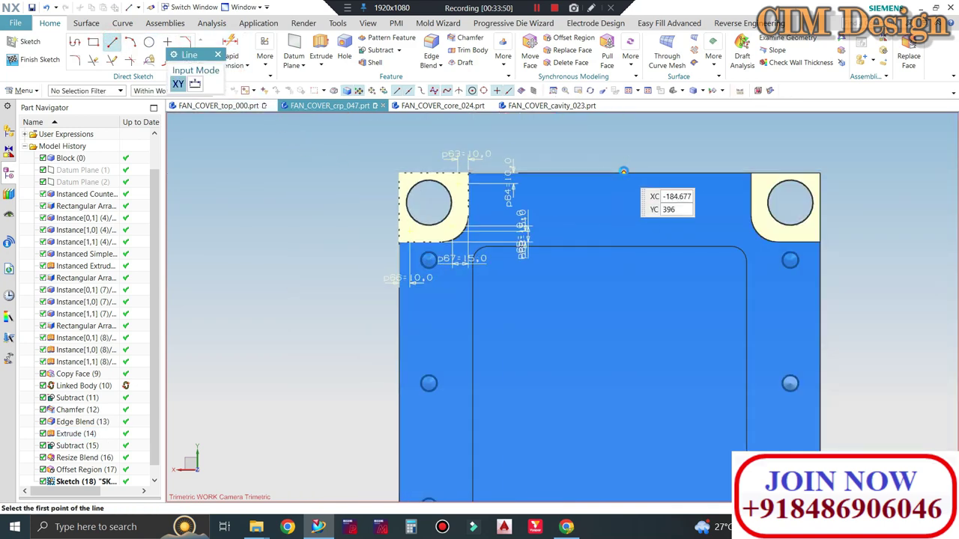
left_click(611, 171)
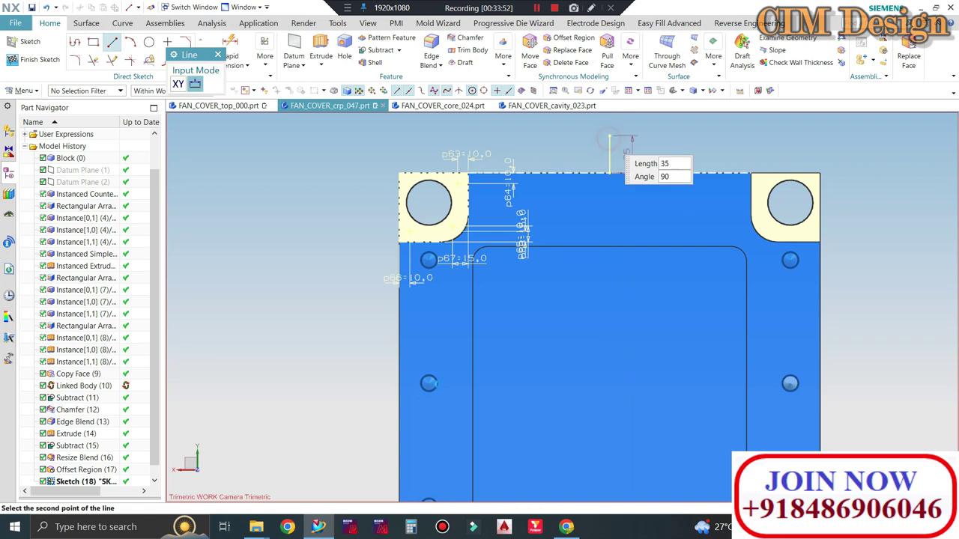
left_click(610, 133)
scroll(479, 275, "down", 2)
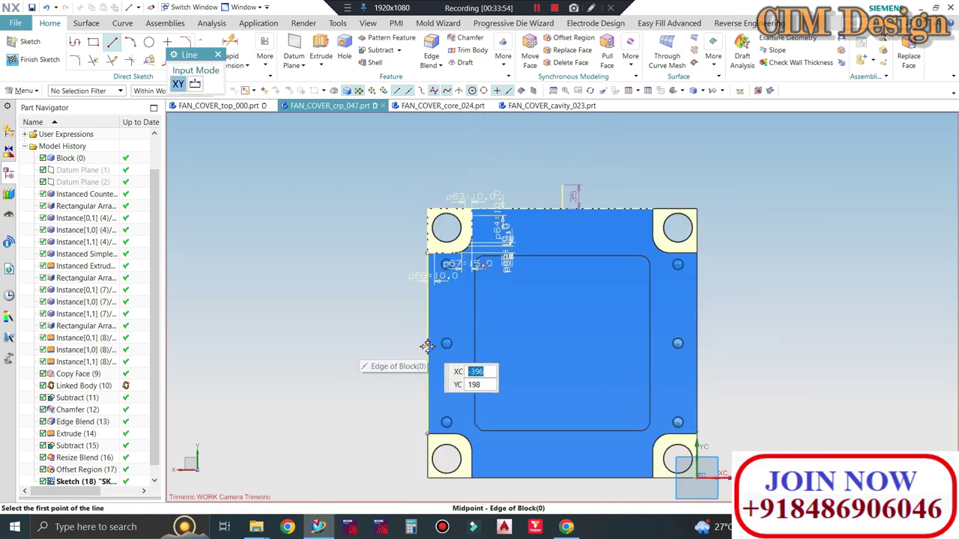
left_click(428, 343)
left_click(376, 341)
key("Escape")
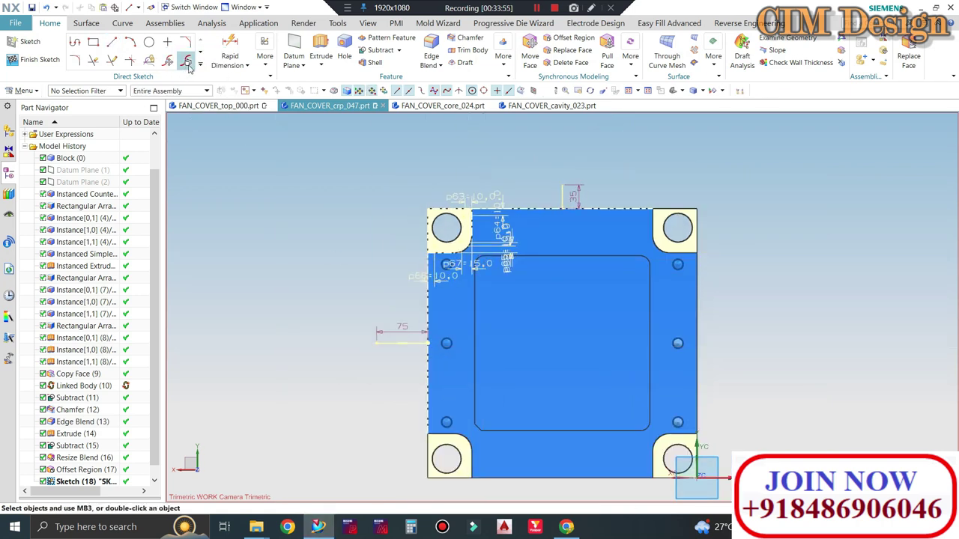
Mirror the top-left pad outline across the vertical centre line to the top-right corner.
left_click(194, 65)
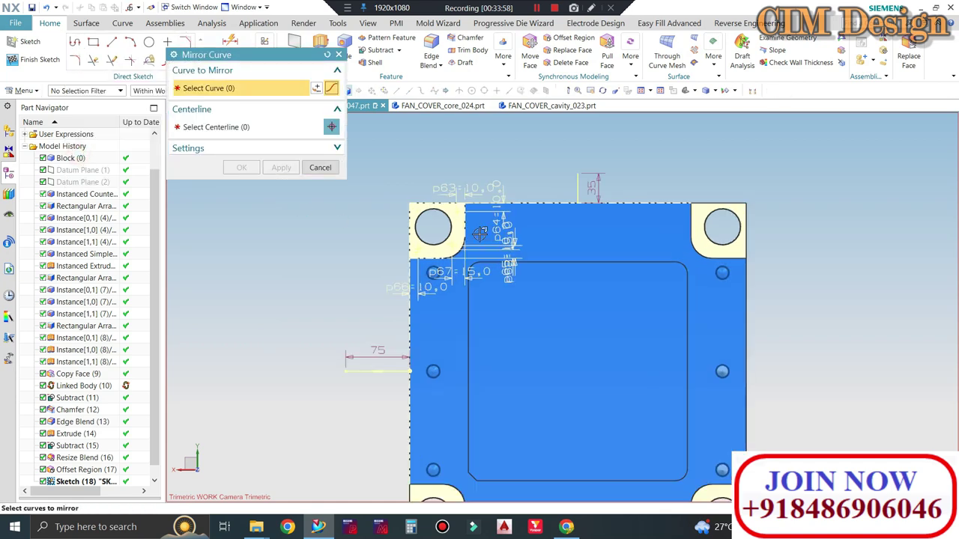
scroll(490, 231, "up", 5)
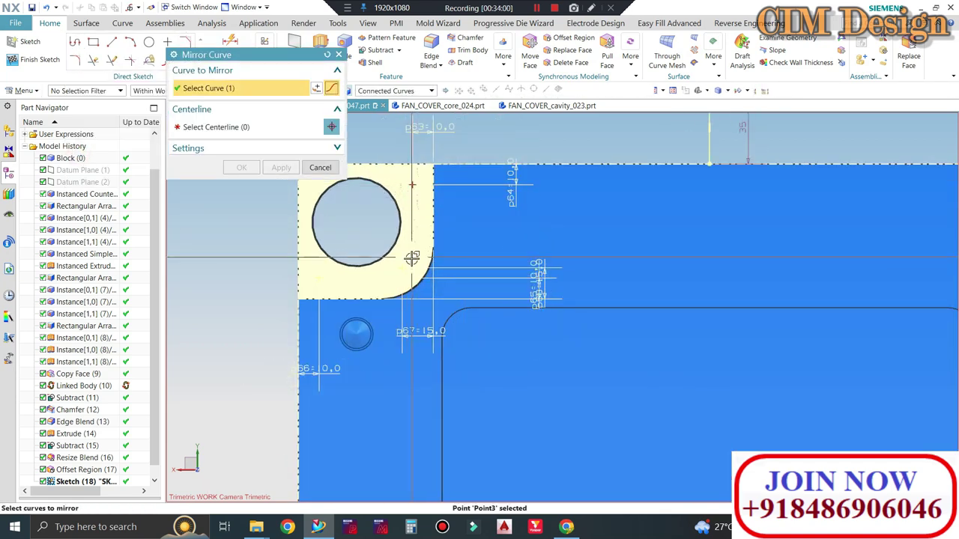
scroll(421, 245, "down", 1)
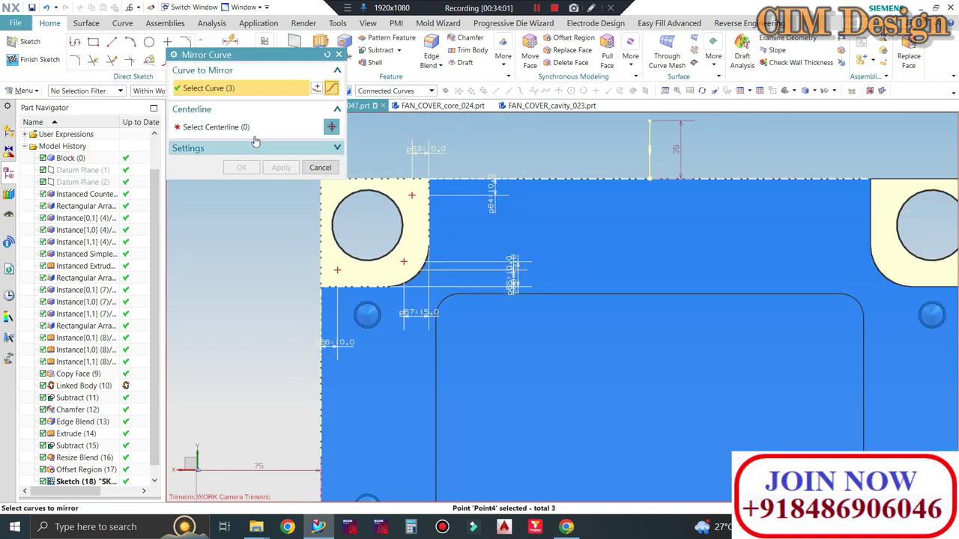
middle_click(375, 169)
scroll(632, 167, "down", 1)
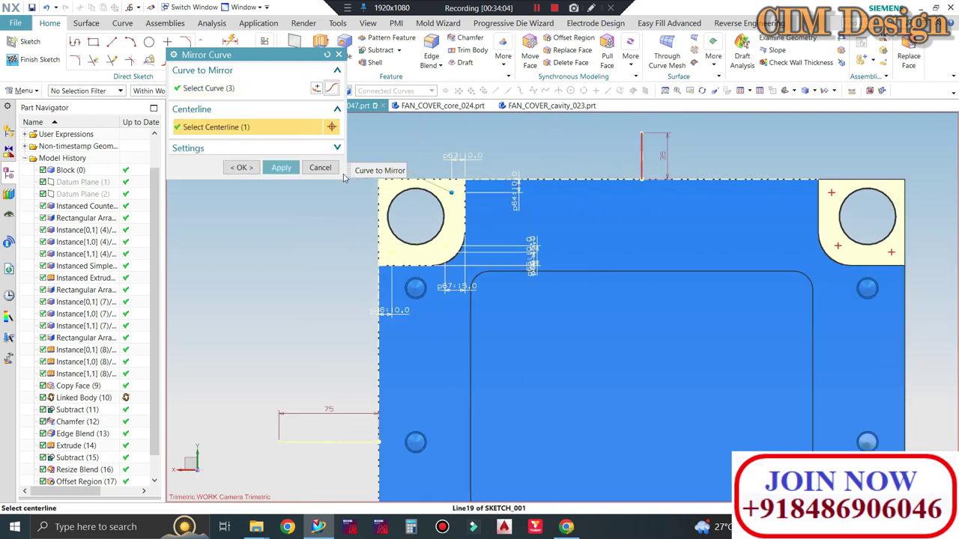
left_click(281, 167)
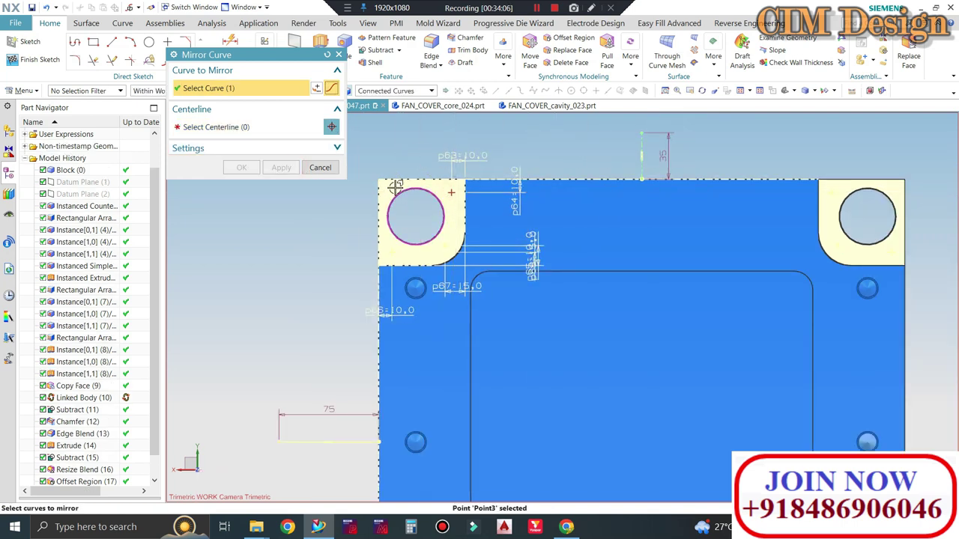
Mirror both top pad outlines across the horizontal 75 line to the bottom corners.
left_click(393, 251)
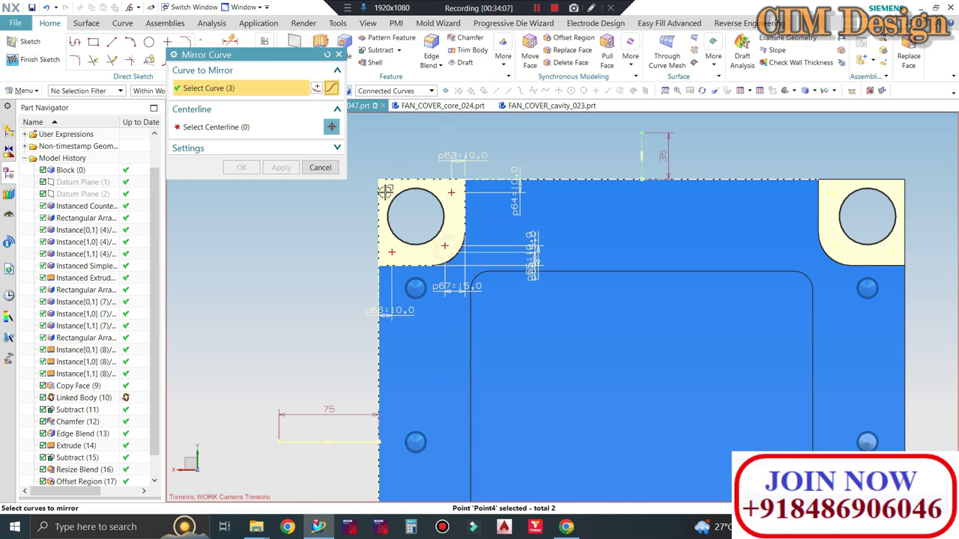
scroll(794, 195, "up", 1)
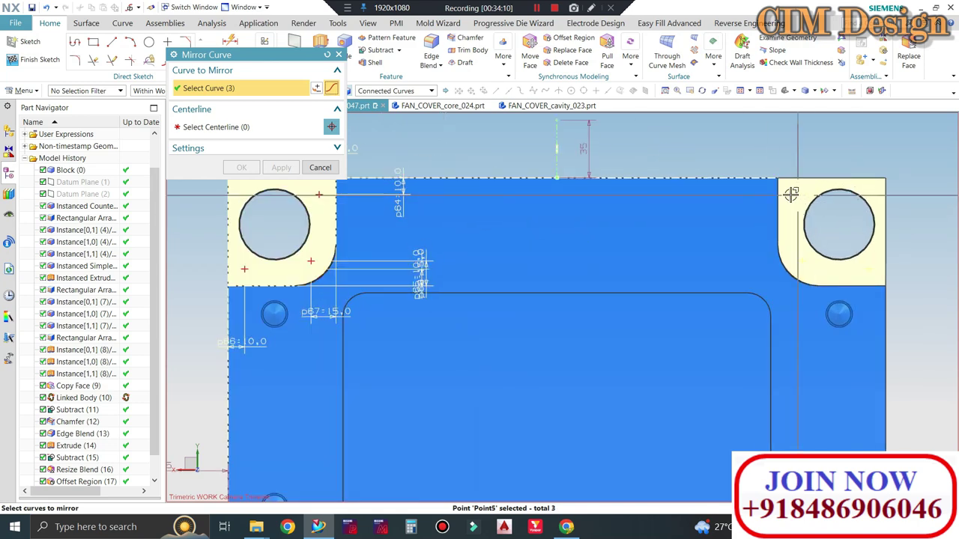
left_click(869, 268)
scroll(657, 197, "down", 2)
scroll(760, 175, "down", 1)
left_click(331, 127)
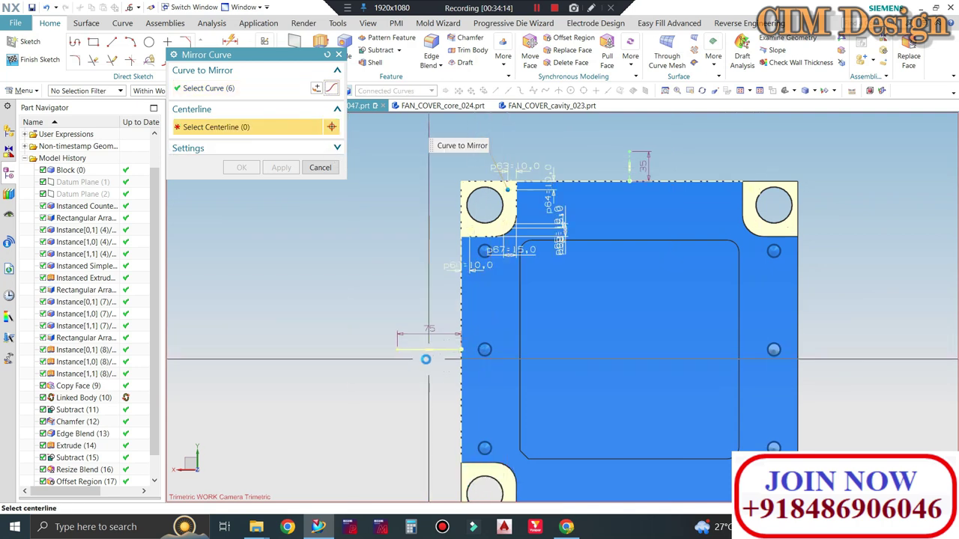
left_click(416, 350)
left_click(247, 164)
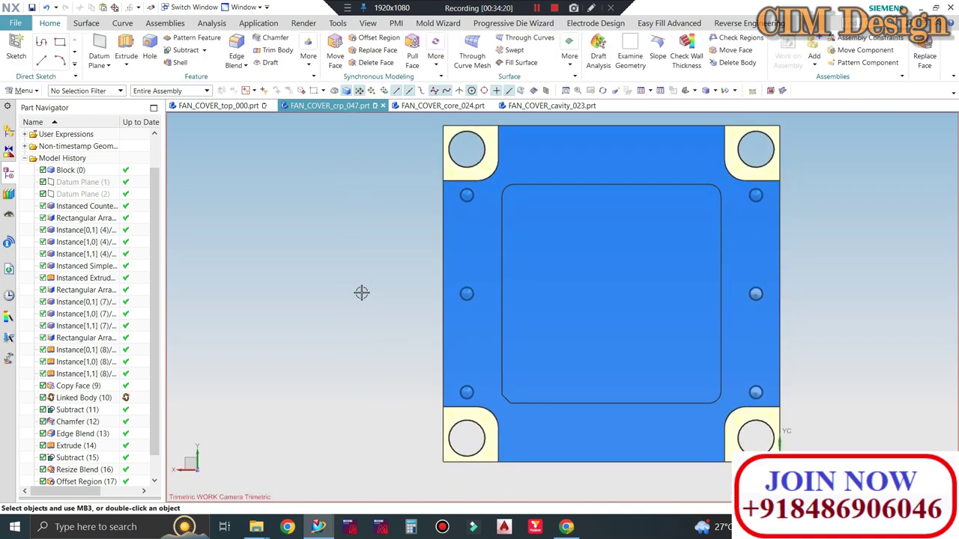
Set up an M5 counterbored socket-head screw hole series with a start chamfer.
middle_click_drag(362, 292, 386, 243)
scroll(400, 259, "up", 5)
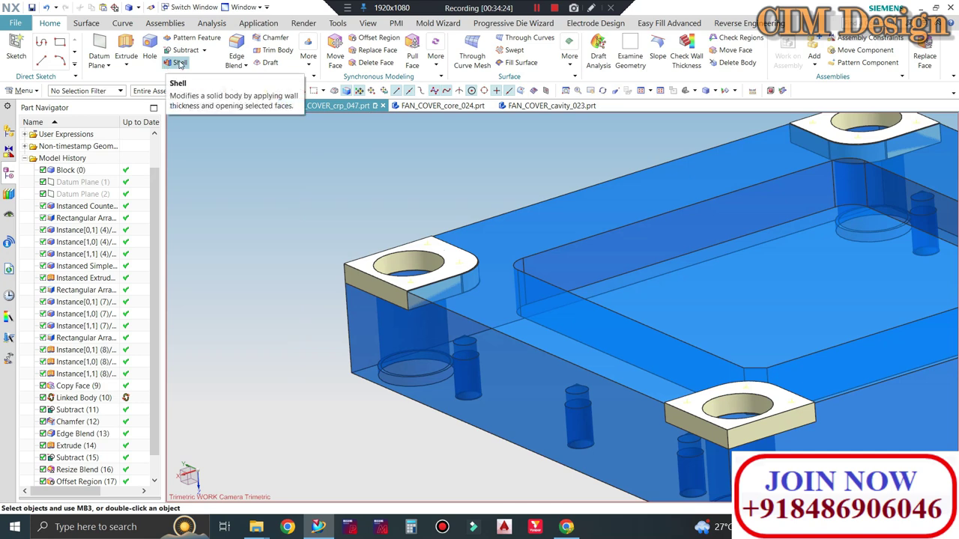
left_click(150, 56)
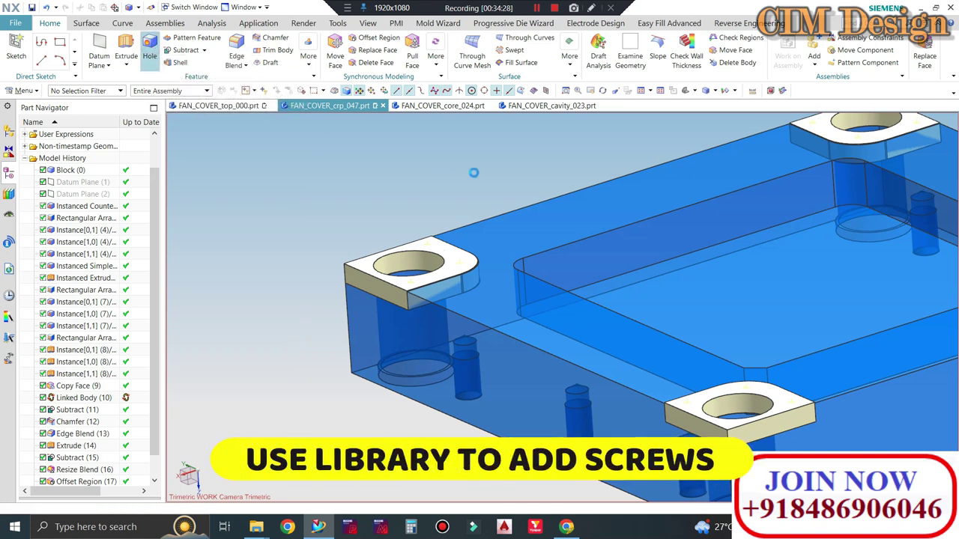
left_click(296, 176)
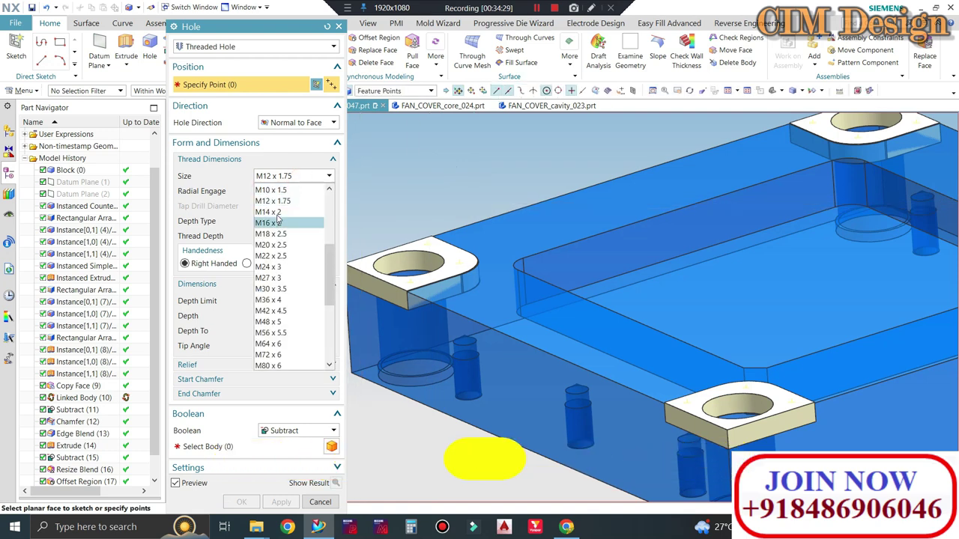
scroll(277, 218, "up", 3)
left_click(281, 244)
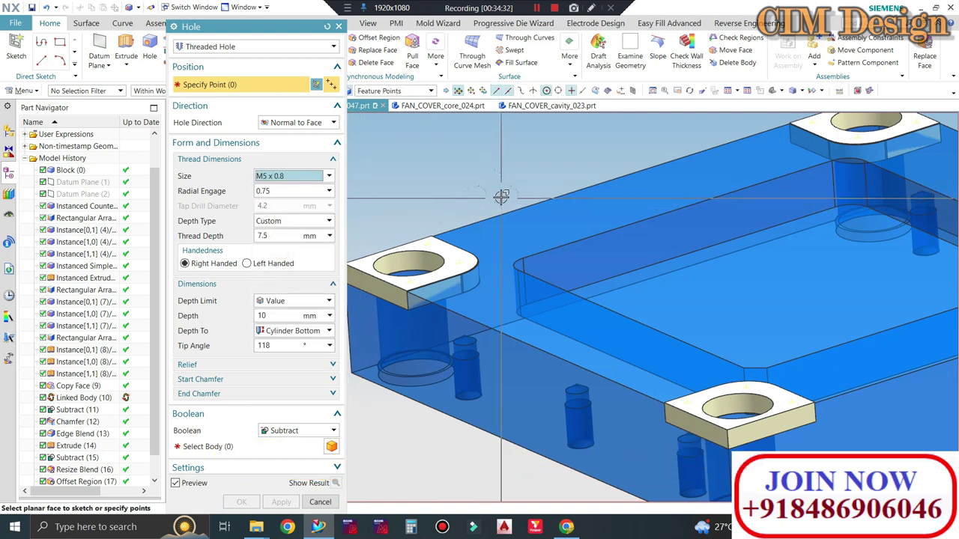
left_click(223, 46)
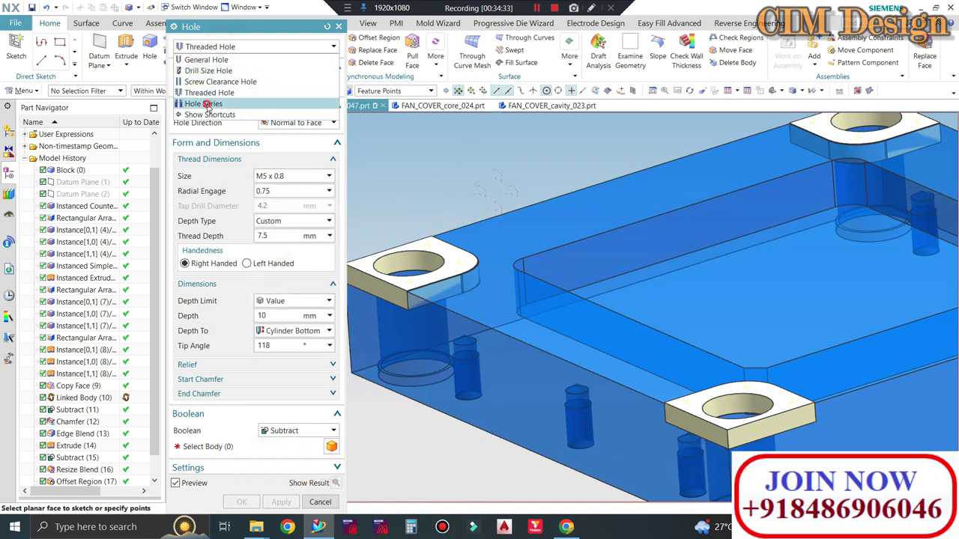
left_click(208, 106)
left_click(275, 207)
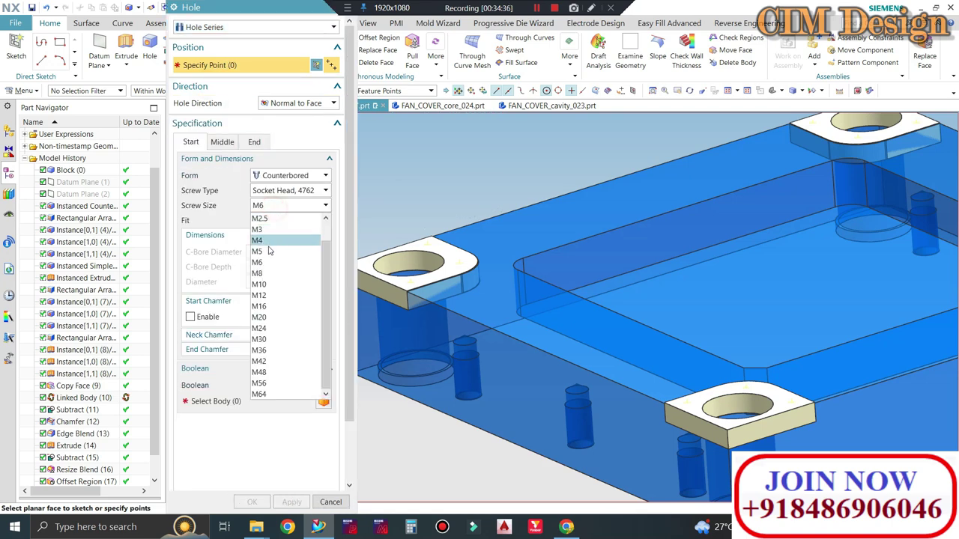
left_click(268, 253)
scroll(539, 222, "up", 2)
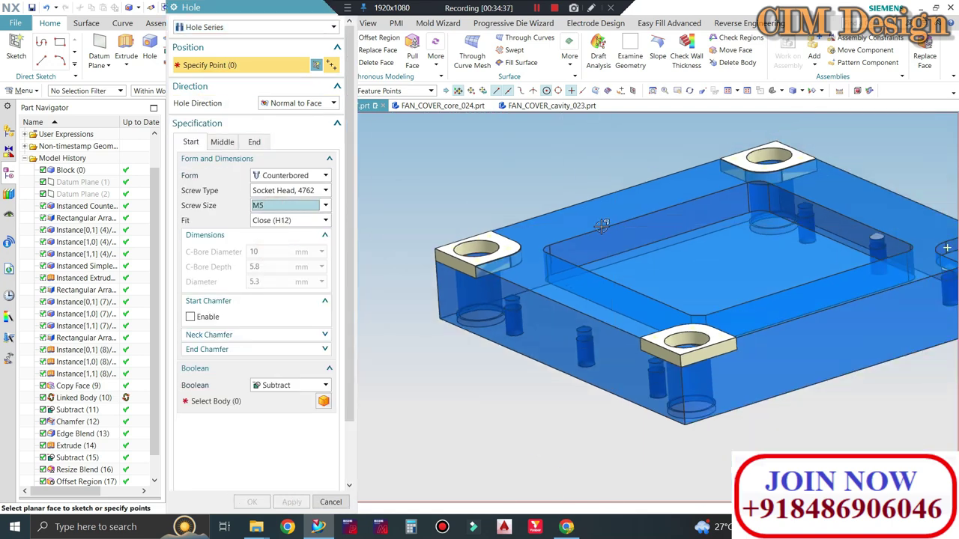
scroll(538, 221, "up", 2)
scroll(538, 222, "up", 2)
scroll(538, 222, "up", 2)
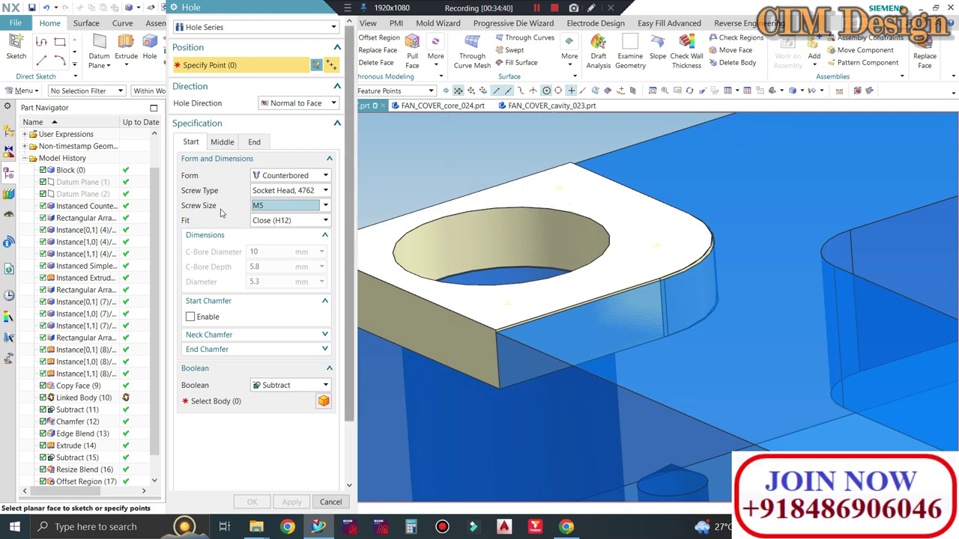
left_click(191, 318)
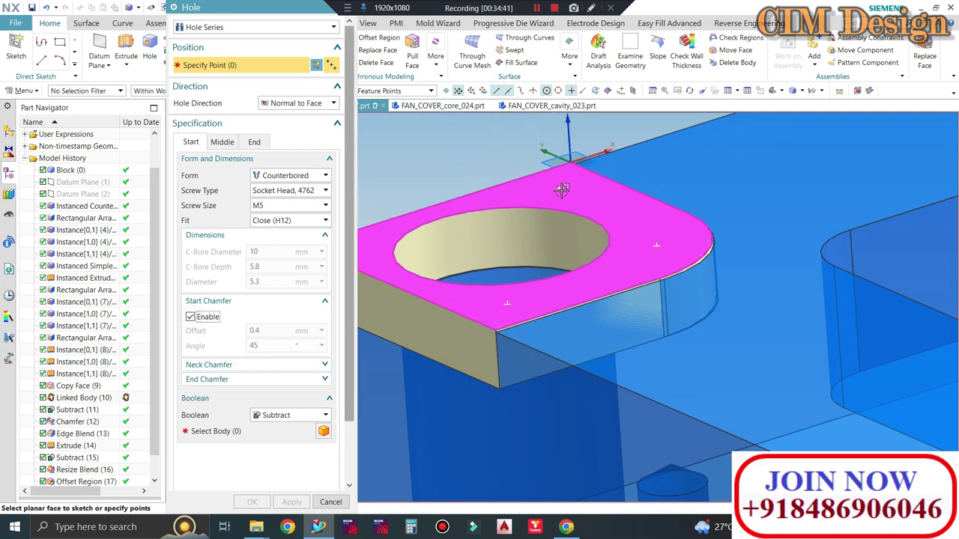
Cut three counterbored M5 holes into the first corner pad.
left_click(544, 218)
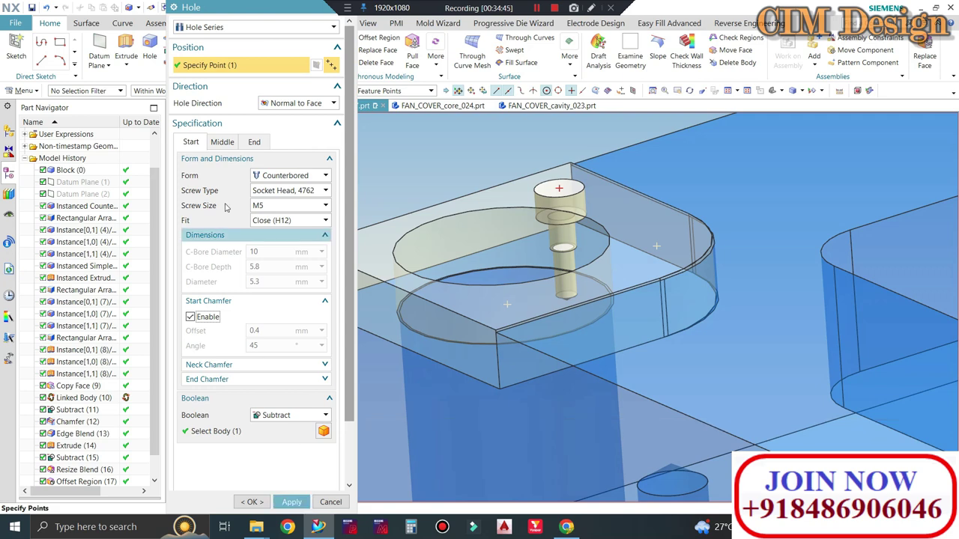
left_click(254, 141)
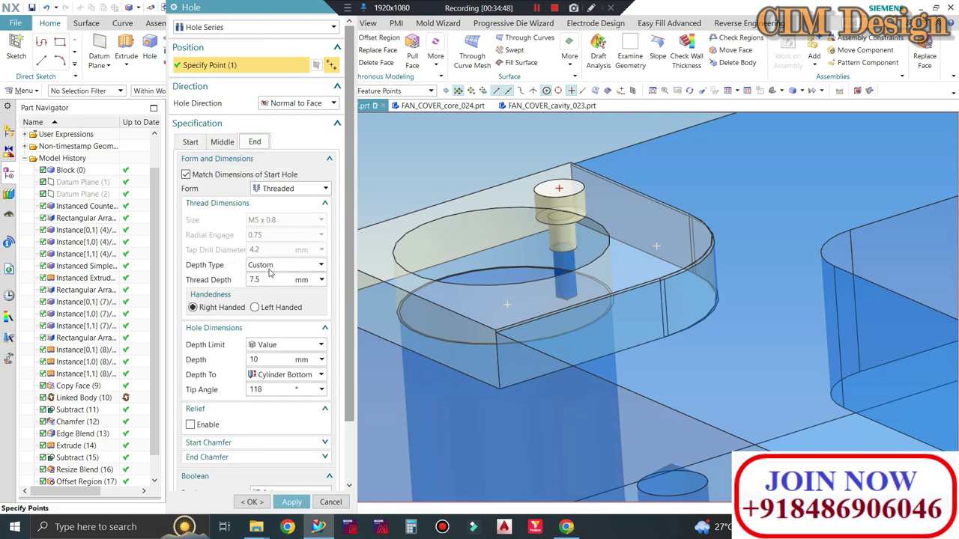
left_click(288, 502)
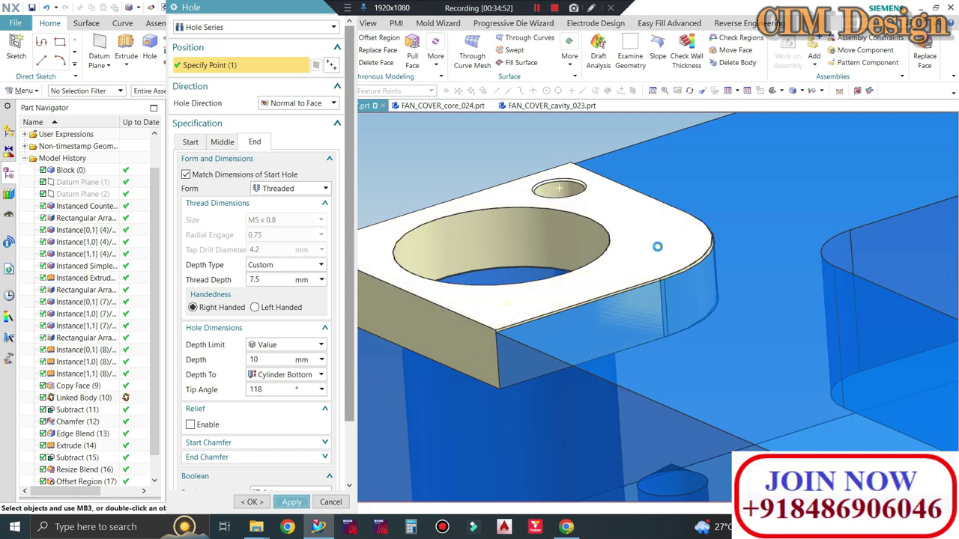
left_click(657, 247)
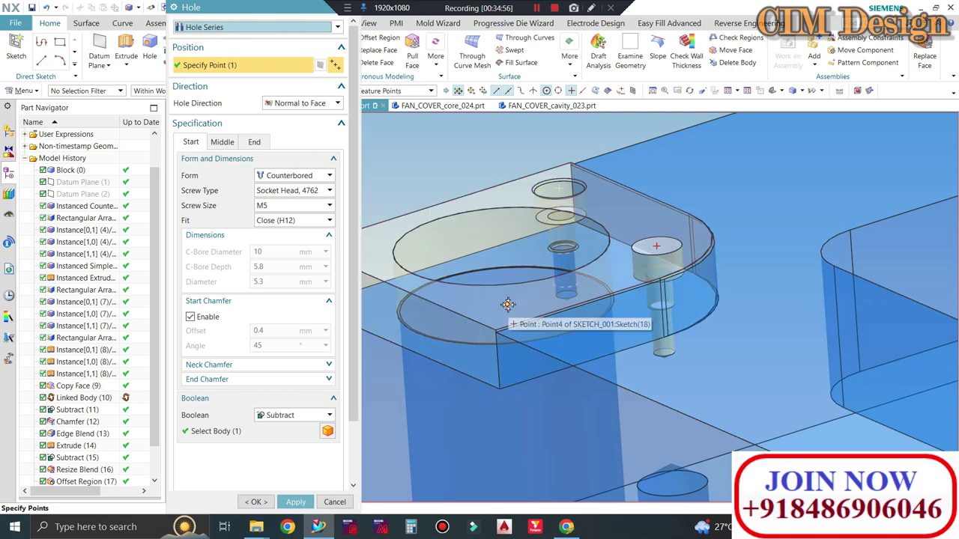
left_click(508, 305)
left_click(297, 504)
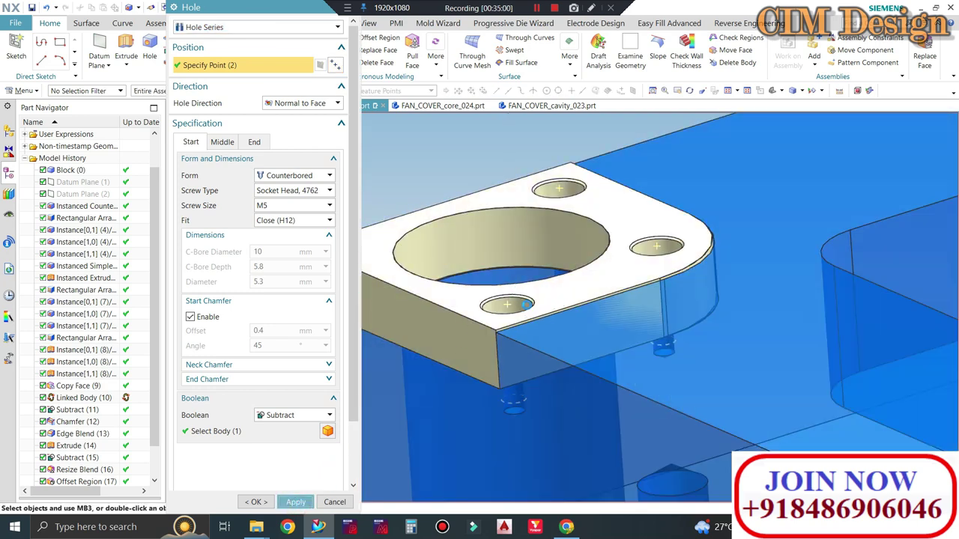
Cut three counterbored M5 holes into the second corner pad.
scroll(540, 288, "down", 5)
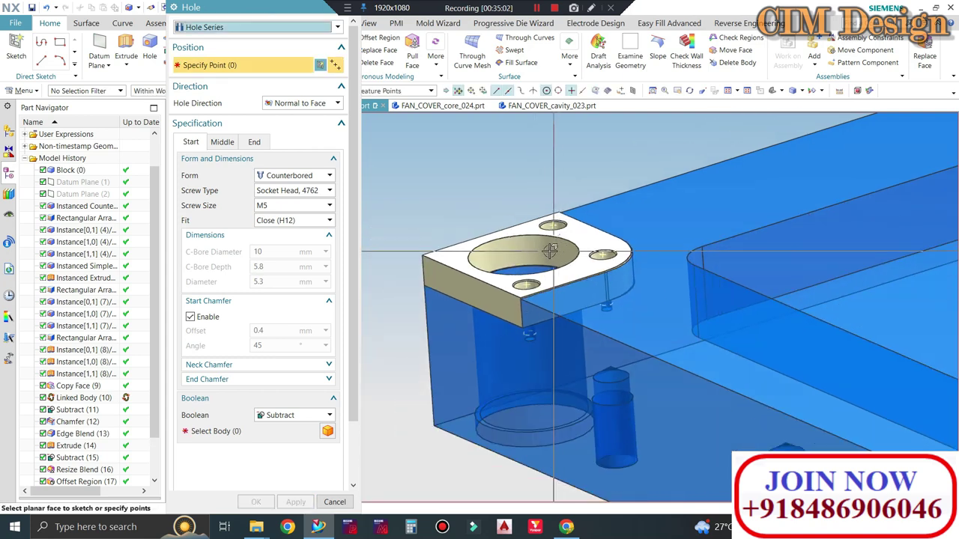
scroll(767, 176, "up", 5)
scroll(766, 177, "up", 3)
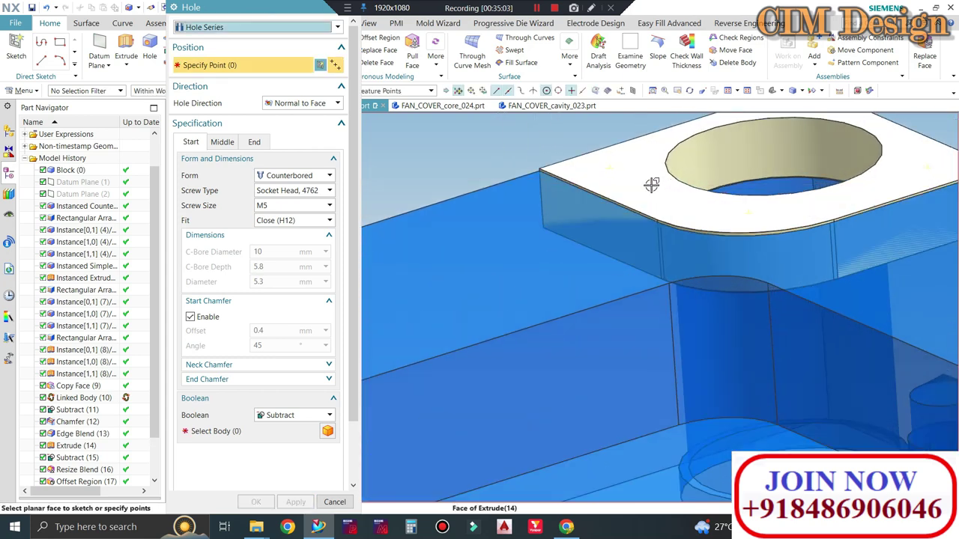
left_click(609, 168)
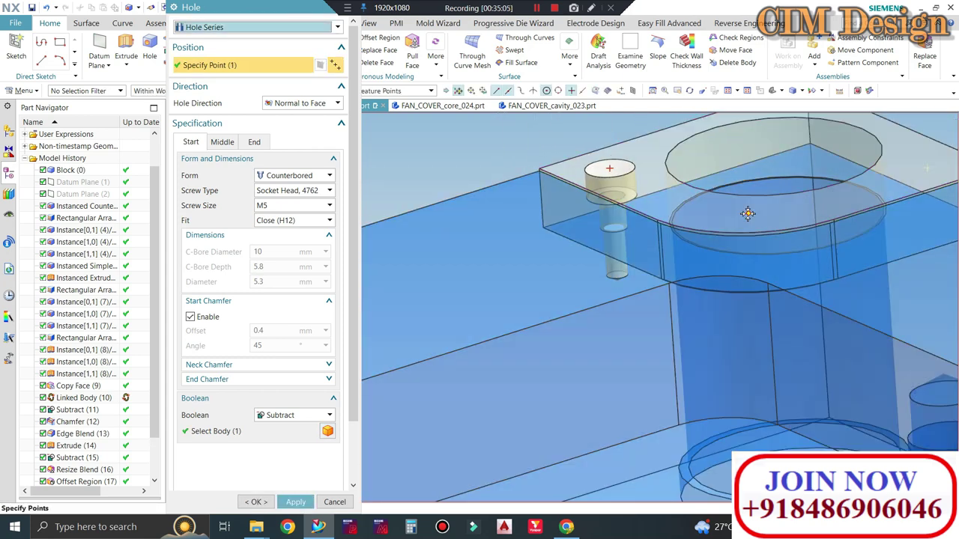
left_click(747, 213)
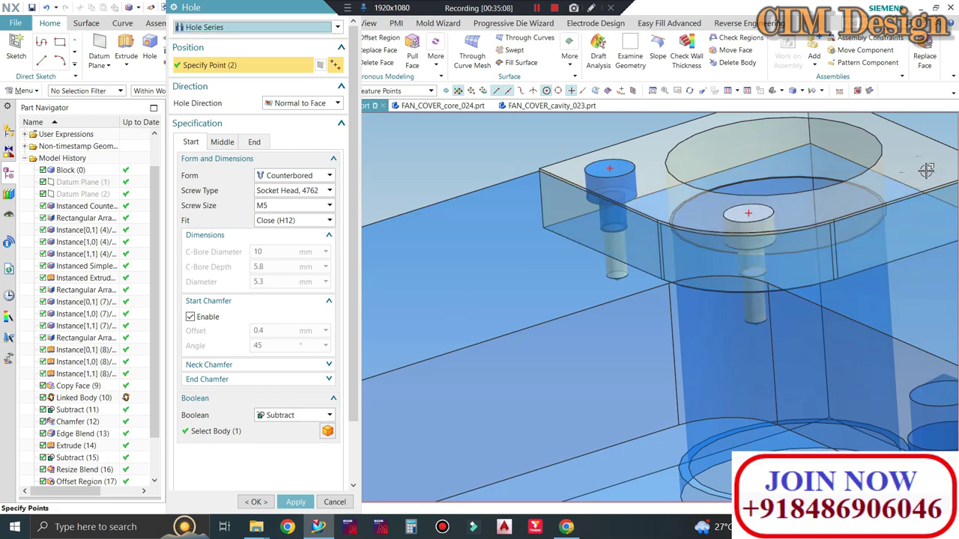
left_click(927, 169)
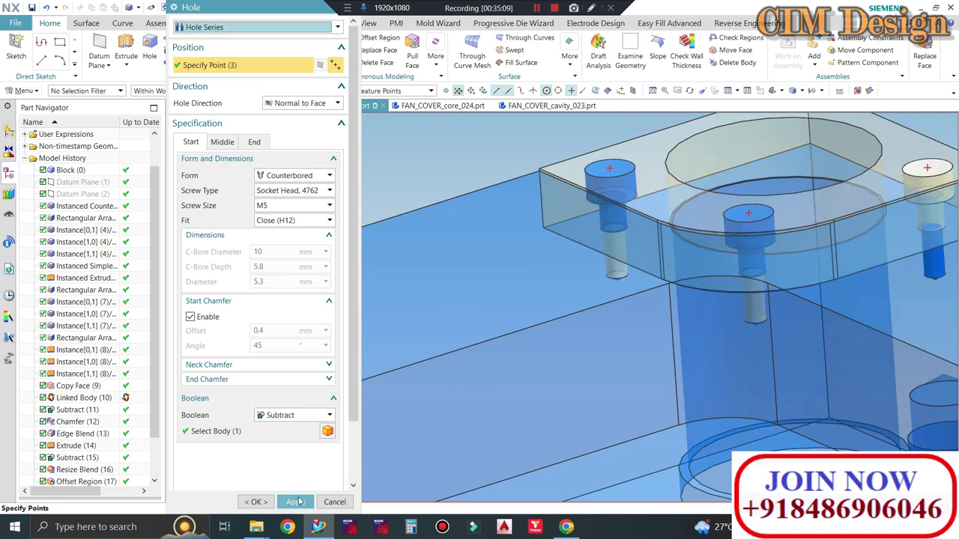
left_click(296, 502)
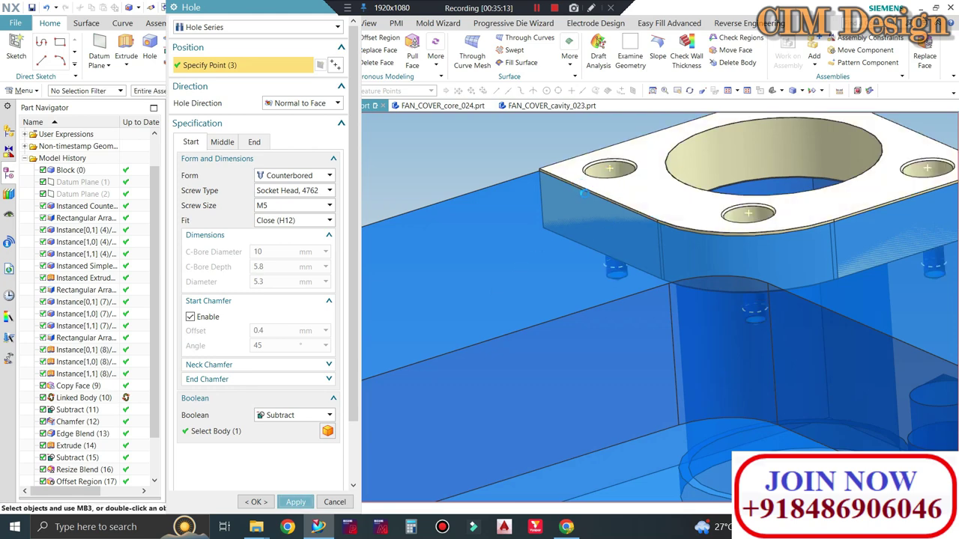
Cut three counterbored M5 holes into the third corner pad.
scroll(596, 196, "down", 3)
scroll(674, 225, "down", 3)
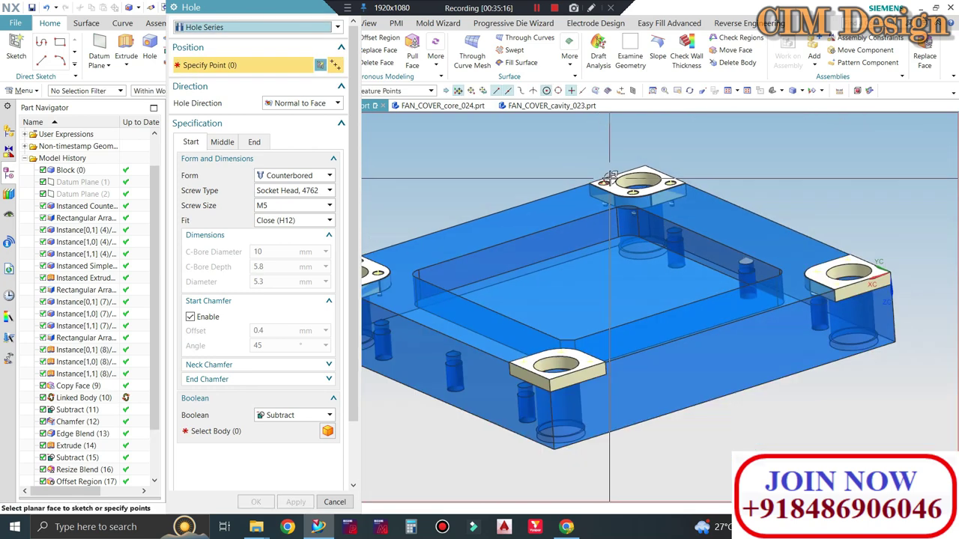
scroll(808, 247, "up", 4)
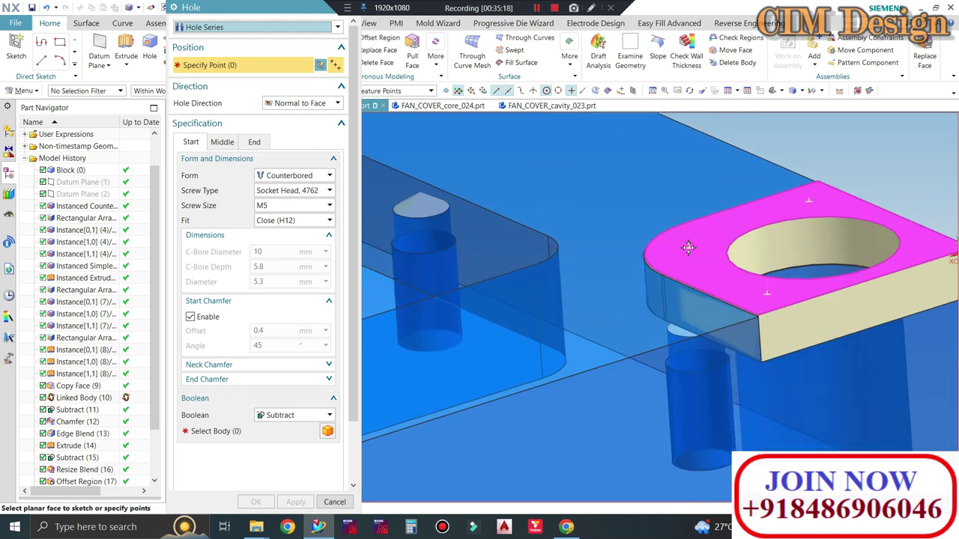
left_click(689, 248)
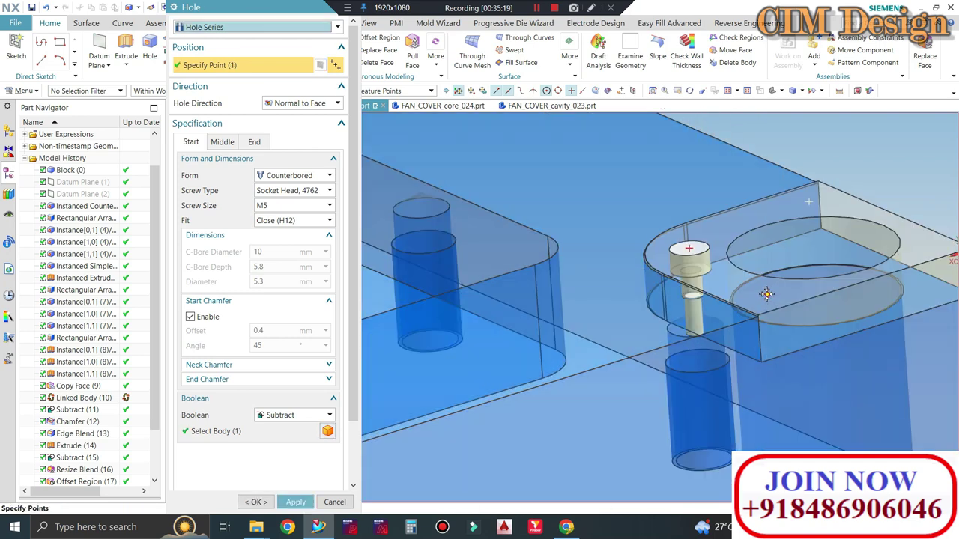
left_click(767, 294)
left_click(809, 202)
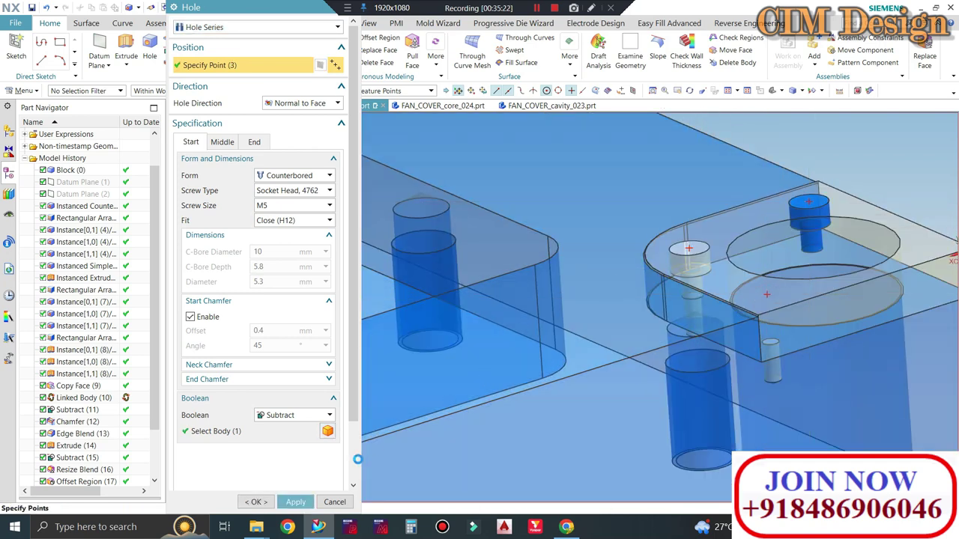
left_click(295, 502)
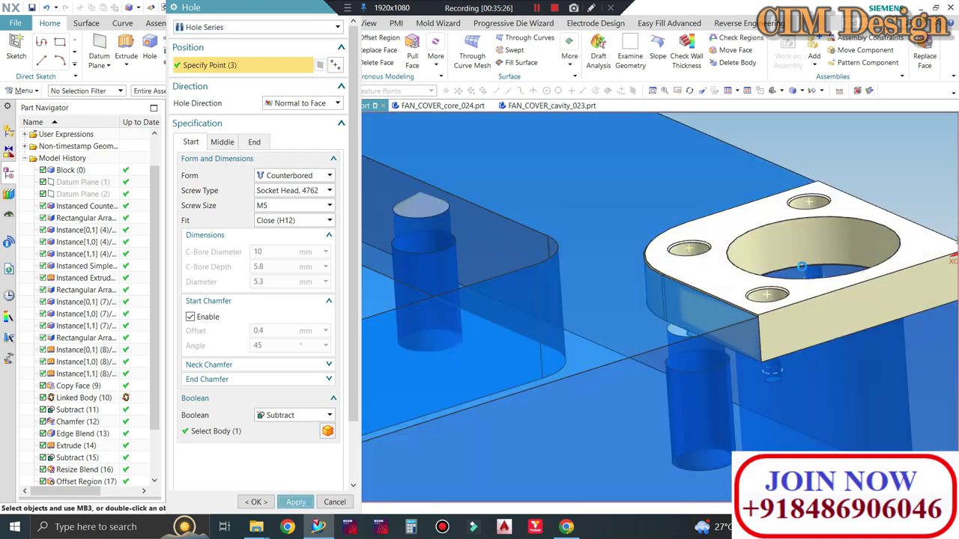
Place the holes on the front corner pad and finish the Hole command.
scroll(749, 315, "down", 2)
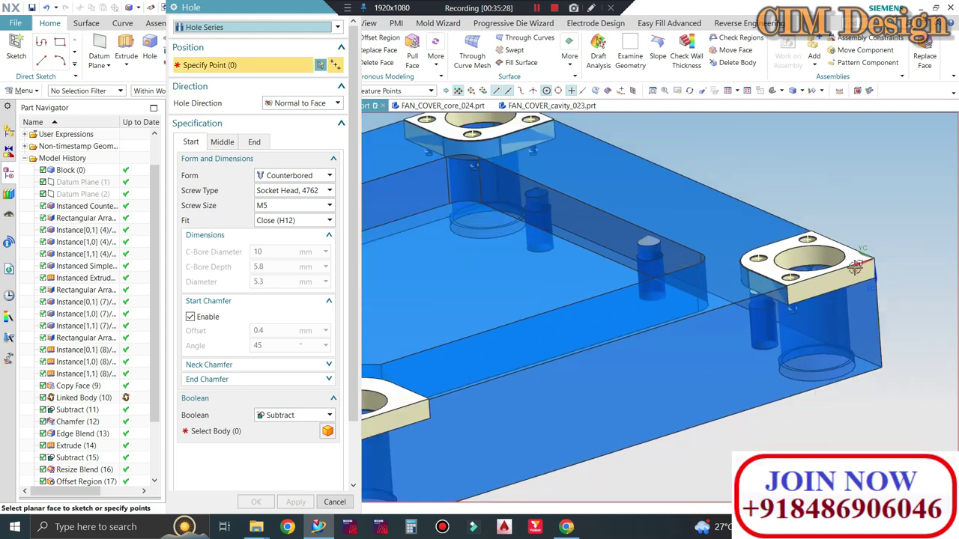
scroll(711, 337, "down", 2)
scroll(681, 352, "down", 2)
scroll(547, 352, "up", 2)
scroll(509, 337, "up", 2)
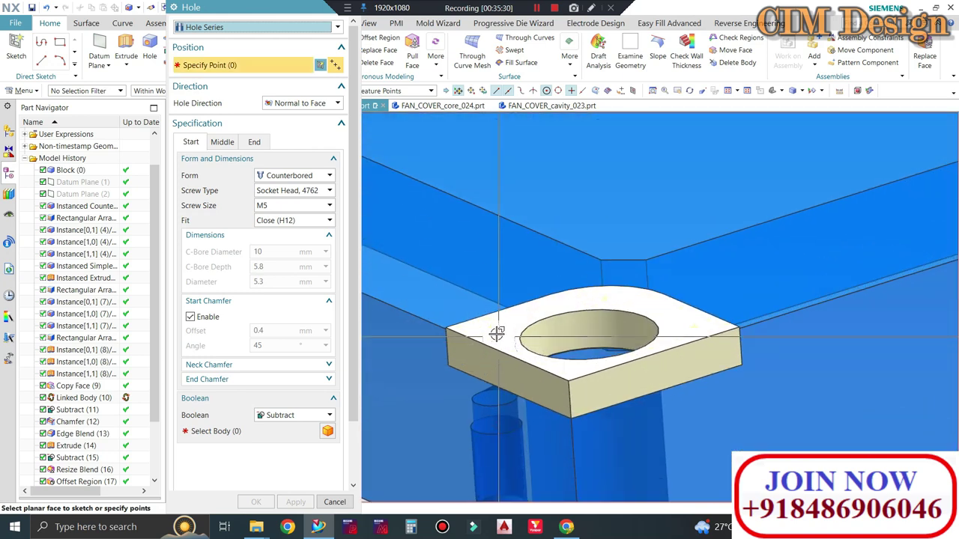
left_click(492, 327)
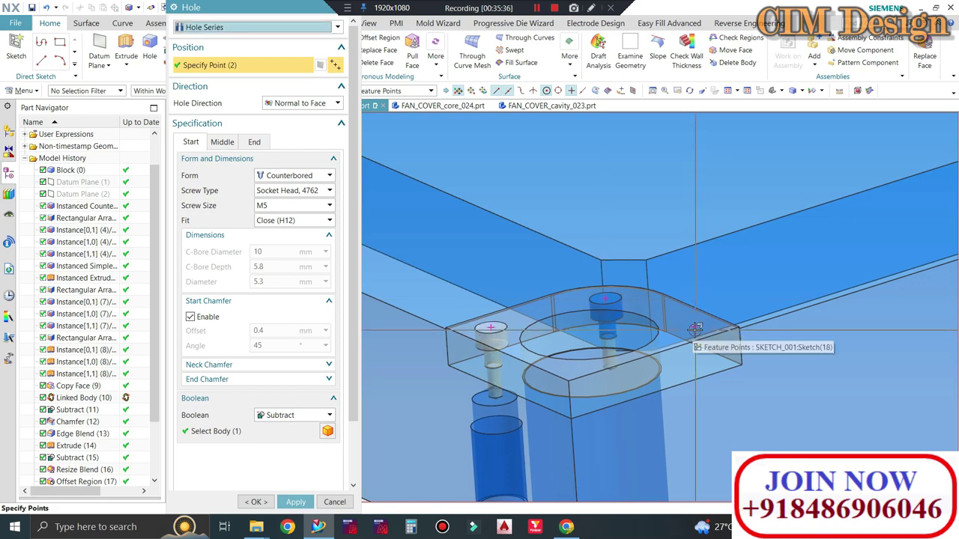
scroll(696, 330, "down", 2)
left_click(695, 327)
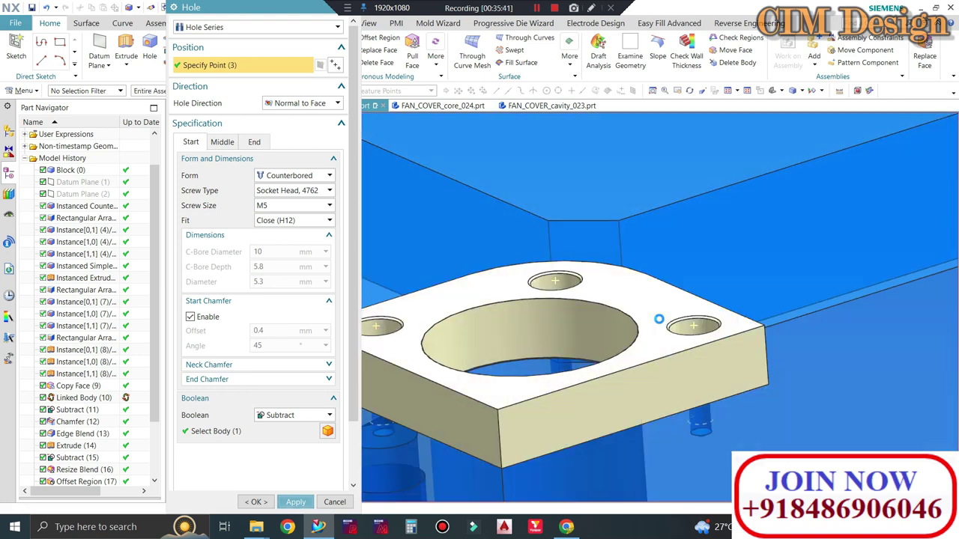
middle_click(658, 319)
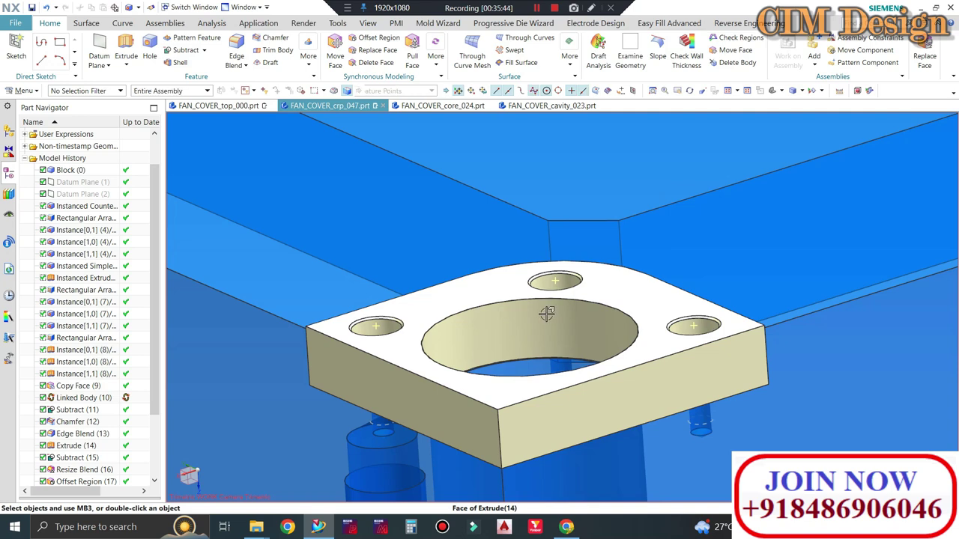
Switch to the FAN_COVER_top_000 assembly and make the cavity plate the work part.
scroll(546, 314, "up", 5)
left_click(218, 105)
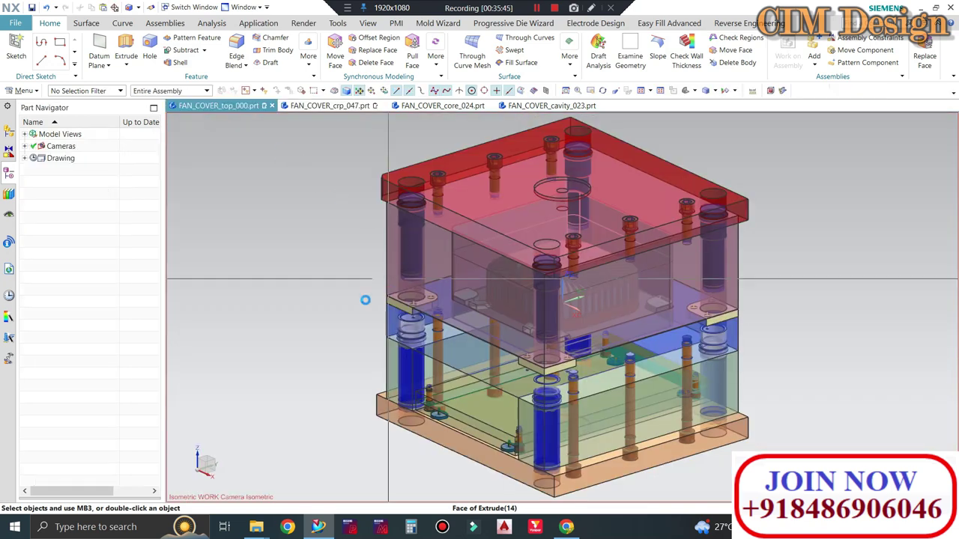
middle_click_drag(365, 300, 310, 304)
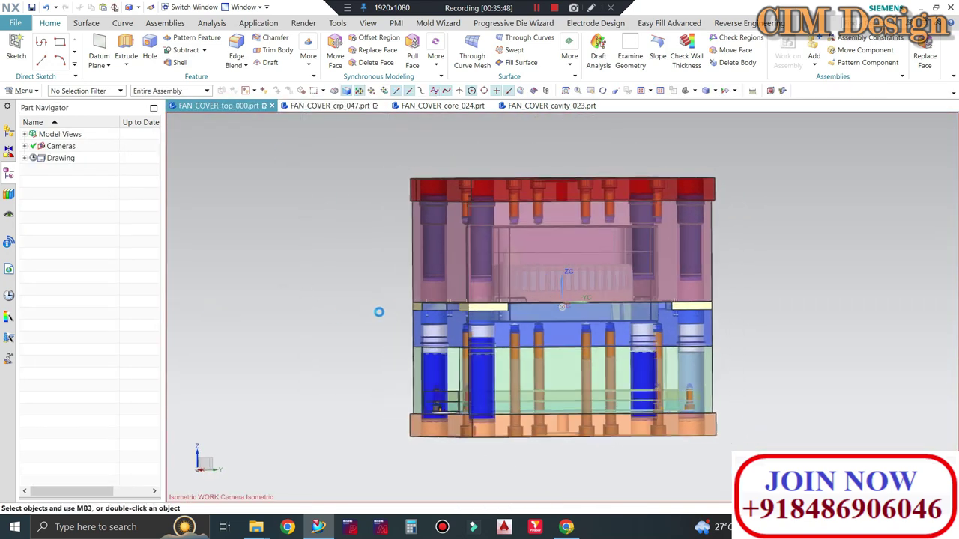
middle_click_drag(379, 311, 403, 284)
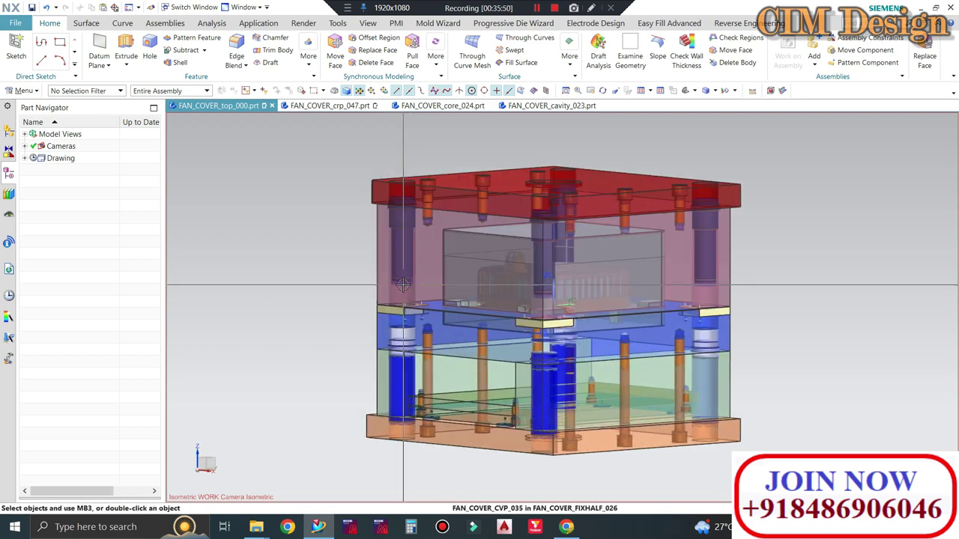
scroll(403, 285, "down", 2)
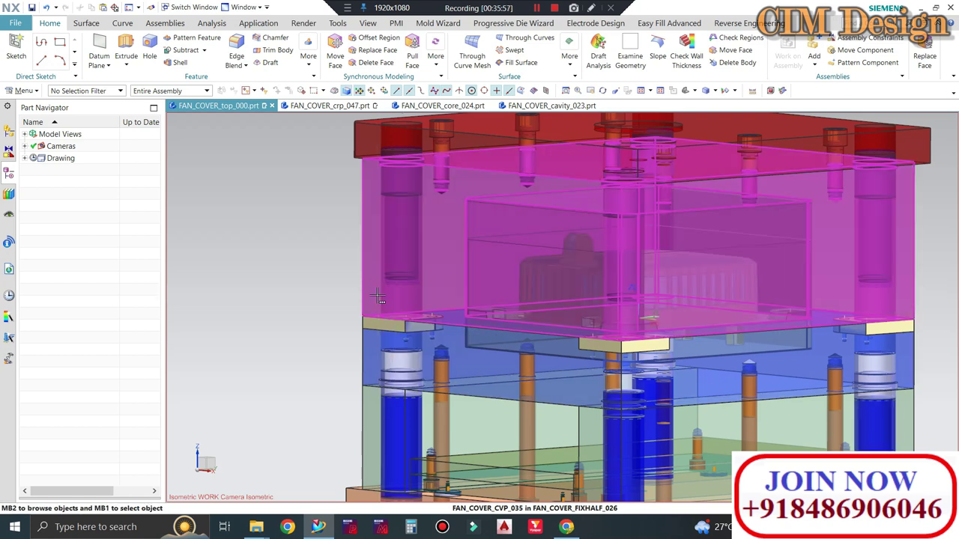
double_click(369, 284)
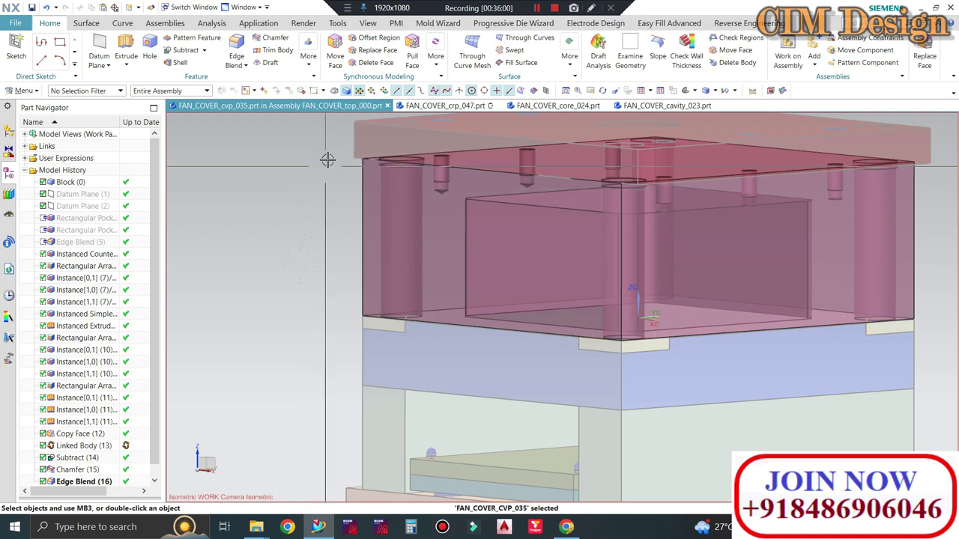
Link the four red corner pad bodies into the cavity plate with WAVE Geometry Linker.
left_click(148, 24)
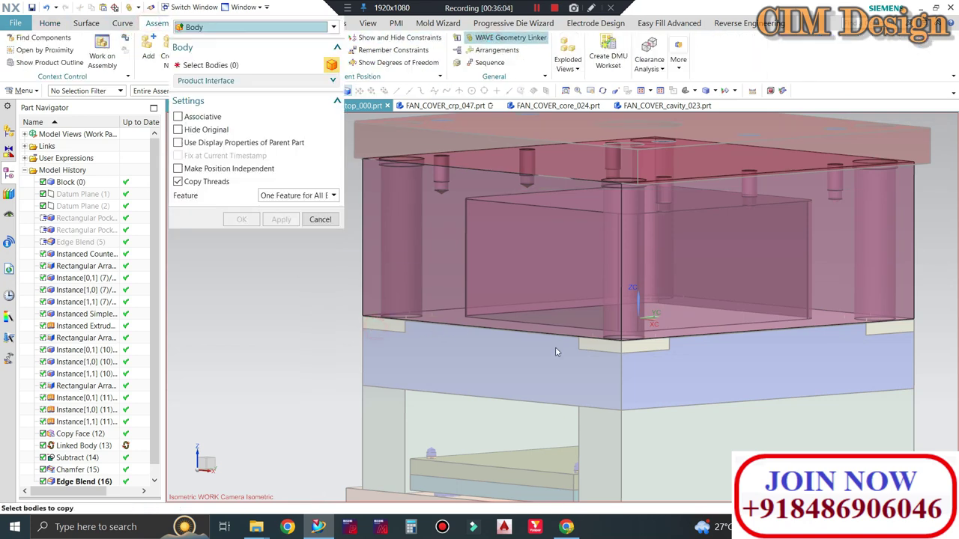
left_click(382, 324)
left_click(624, 343)
left_click(880, 324)
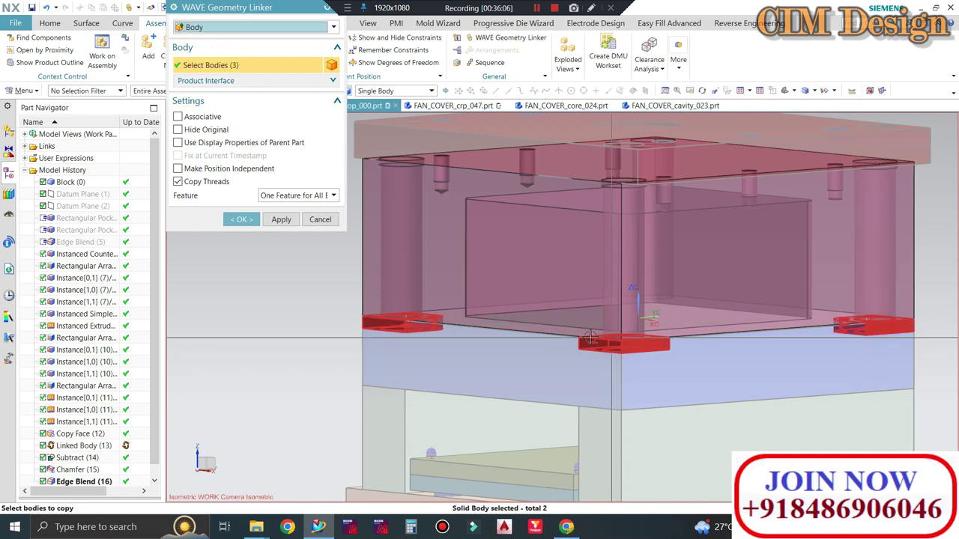
middle_click_drag(881, 326, 415, 324)
left_click(415, 323)
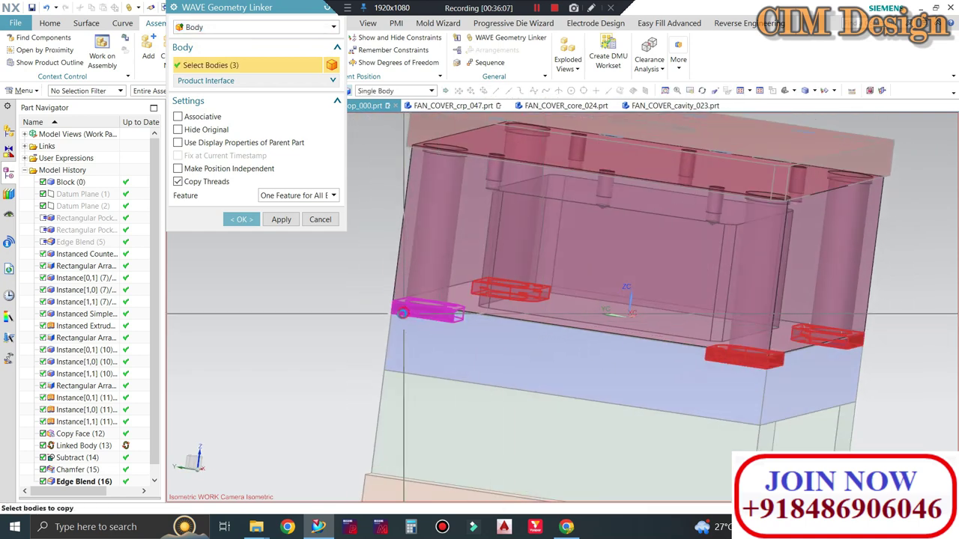
left_click(241, 220)
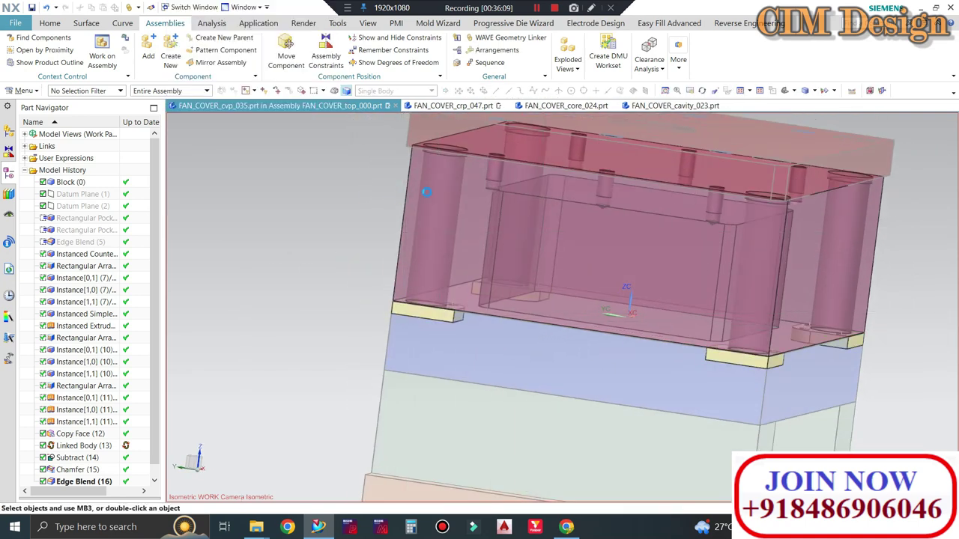
left_click(447, 206)
Open FAN_COVER_cvp_035 in its own window and inspect its linked corner pads.
right_click(446, 202)
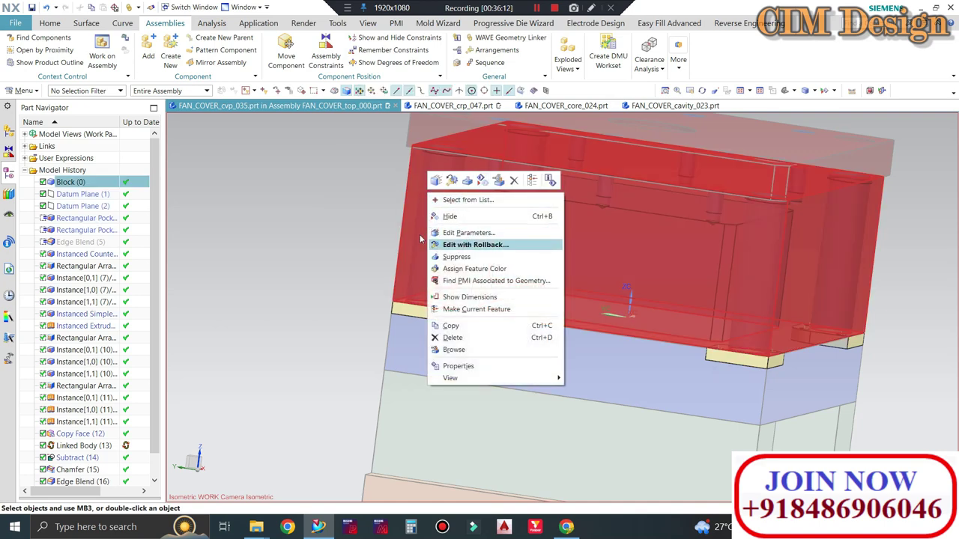
left_click(202, 205)
left_click(7, 131)
double_click(70, 148)
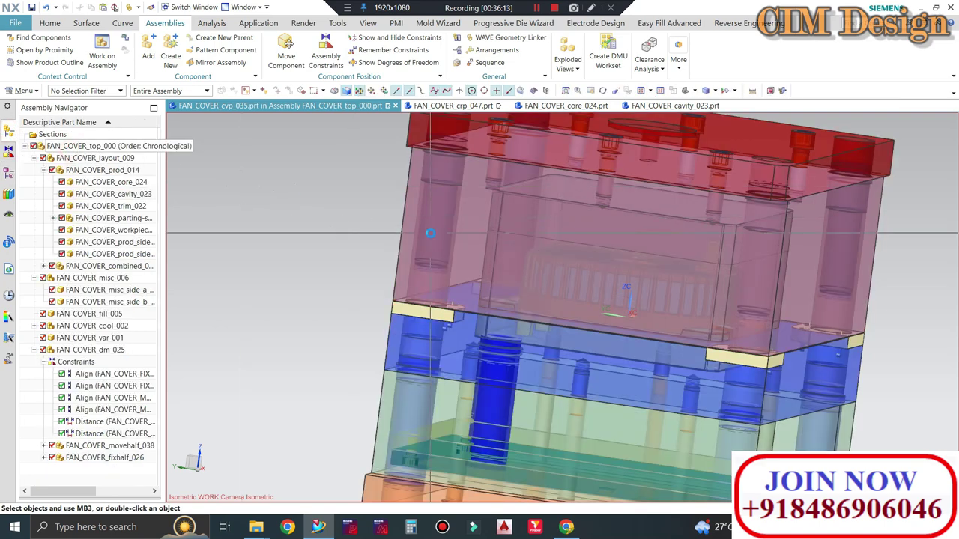
right_click(439, 203)
left_click(475, 189)
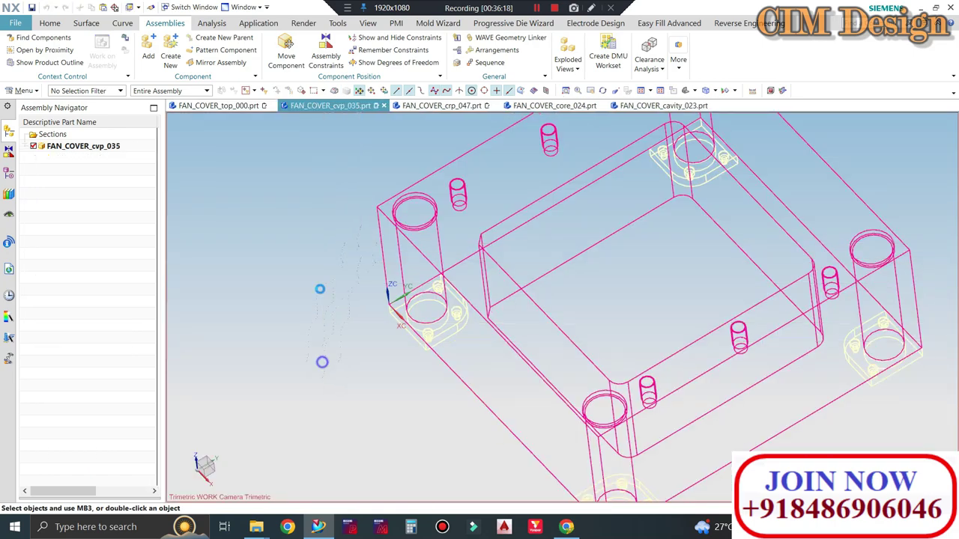
mouse_move(319, 287)
middle_mouse_down()
mouse_move(334, 293)
mouse_move(317, 184)
mouse_move(424, 240)
middle_mouse_up()
scroll(423, 240, "up", 2)
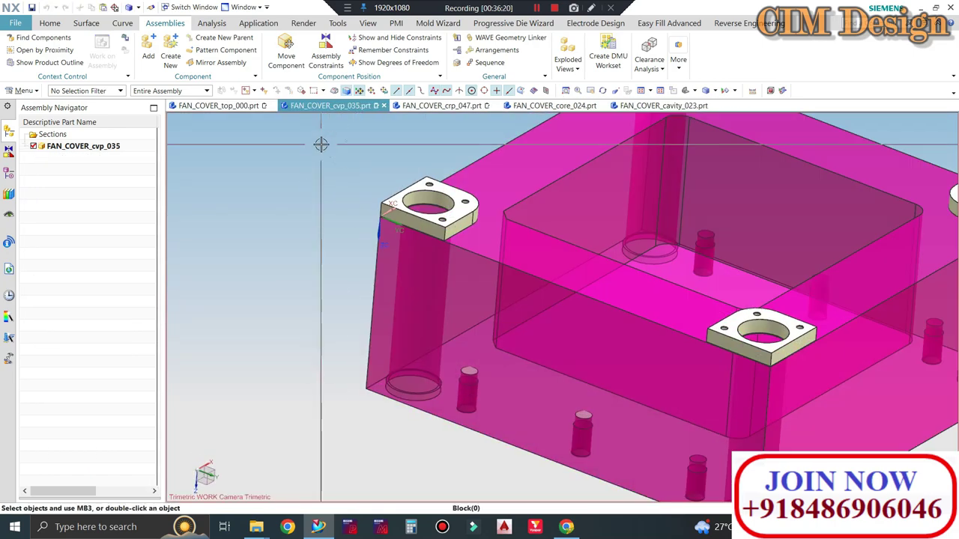
mouse_move(389, 167)
middle_mouse_down()
mouse_move(419, 173)
mouse_move(262, 188)
mouse_move(267, 150)
mouse_move(481, 217)
middle_mouse_up()
scroll(391, 190, "down", 3)
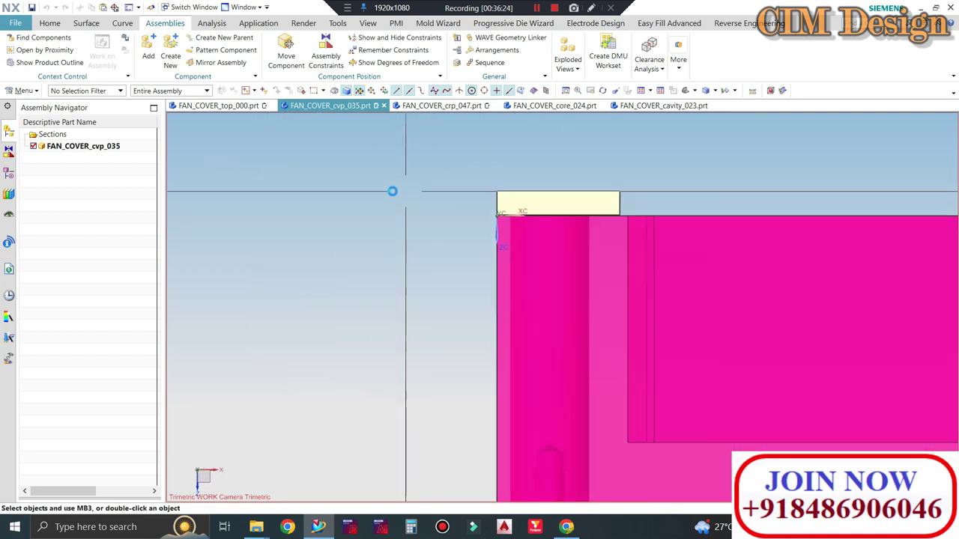
scroll(392, 190, "down", 3)
middle_click_drag(391, 191, 422, 141)
Start Mirror Geometry and select the four linked corner pads.
left_click(50, 23)
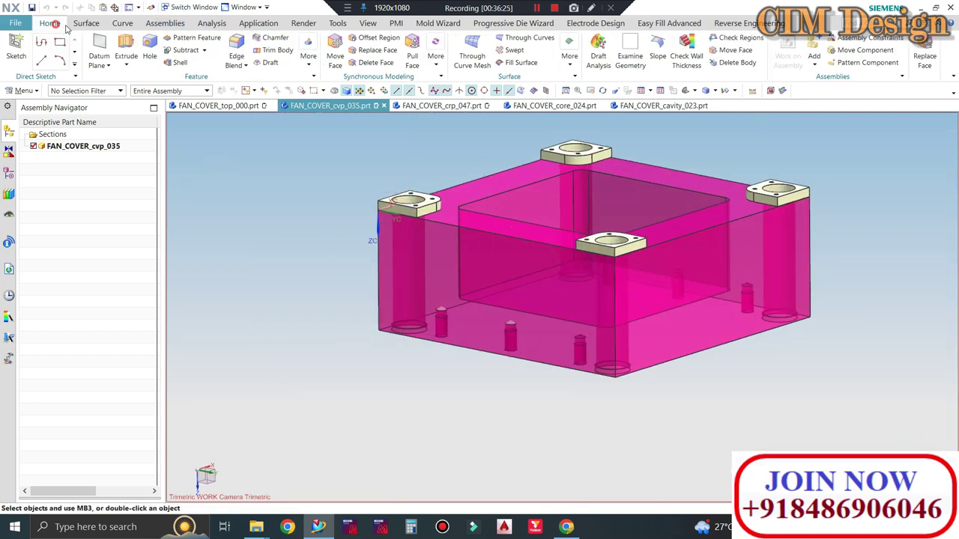
left_click(315, 66)
left_click(502, 241)
left_click(408, 204)
left_click(779, 194)
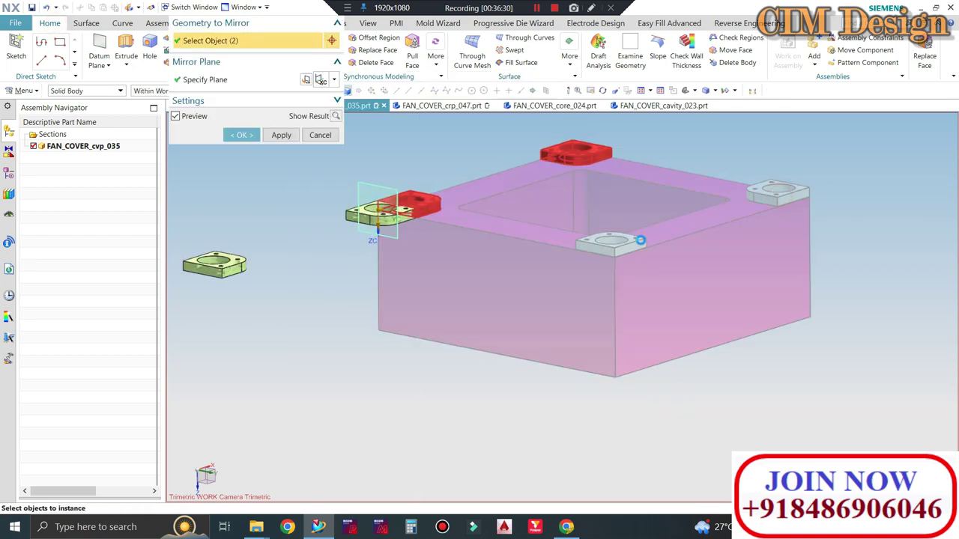
left_click(613, 244)
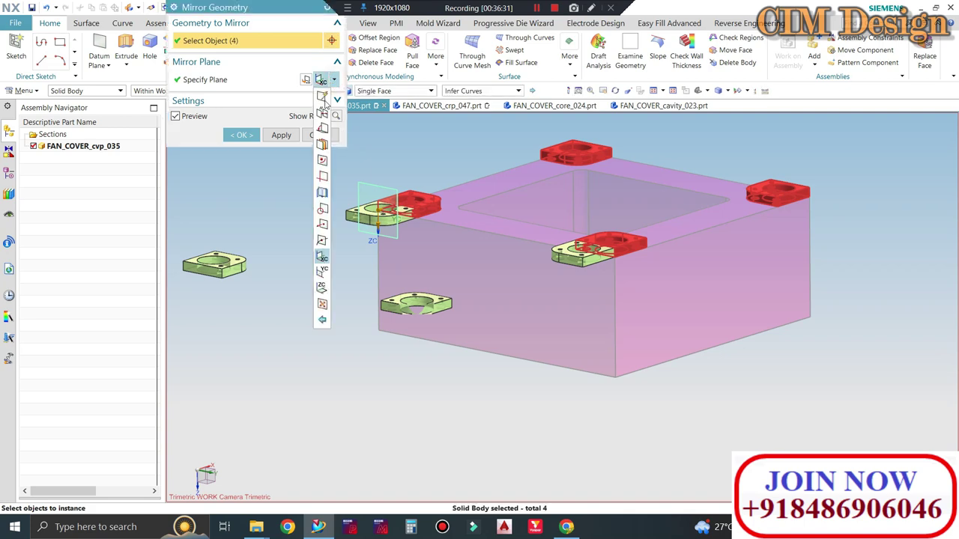
left_click(321, 79)
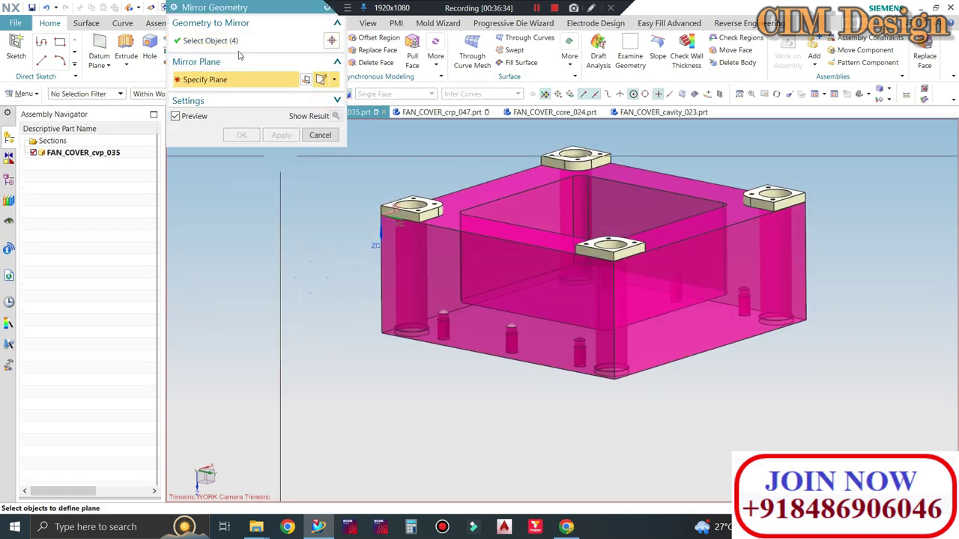
Mirror the four pads using a pad face as the mirror plane.
middle_click_drag(301, 235, 312, 216)
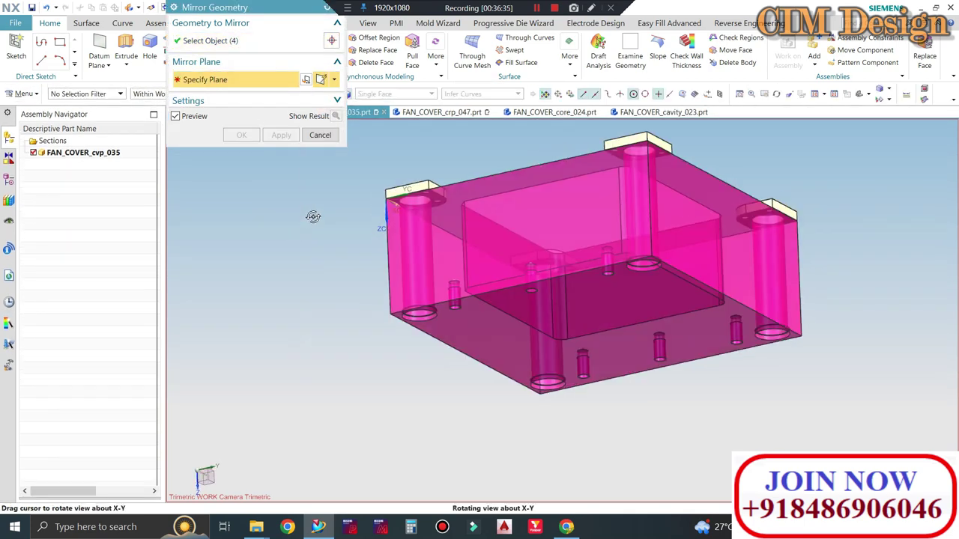
scroll(428, 185, "down", 3)
scroll(428, 185, "down", 3)
scroll(428, 185, "down", 3)
scroll(428, 185, "down", 2)
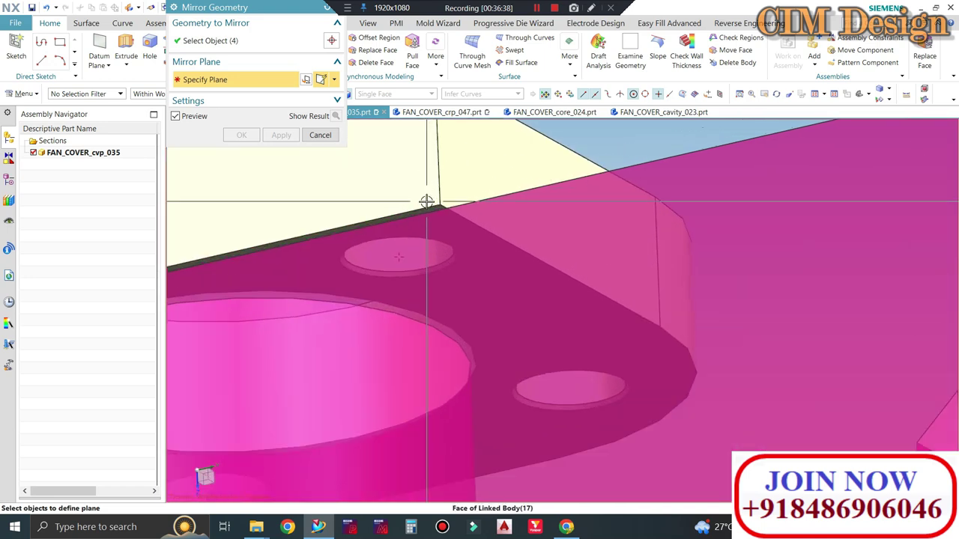
scroll(428, 199, "down", 2)
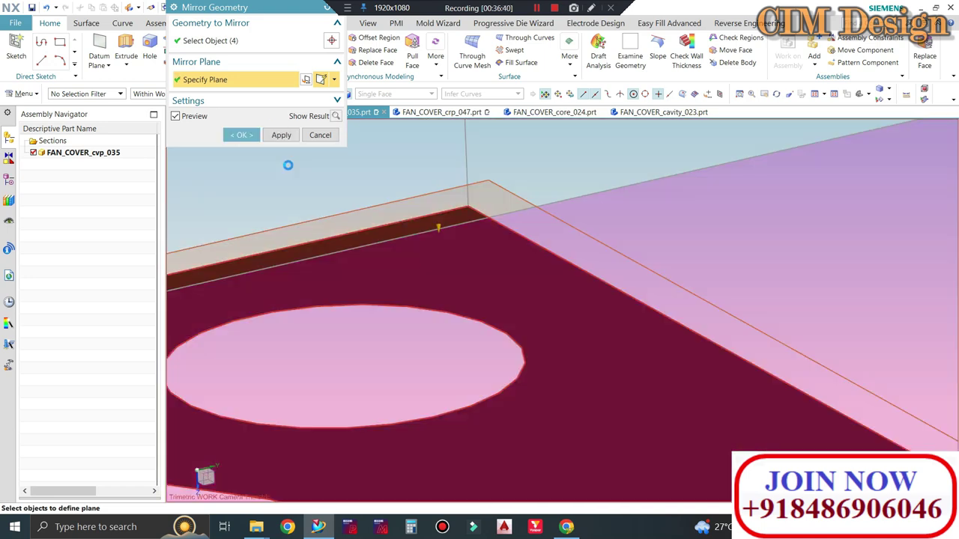
left_click(238, 134)
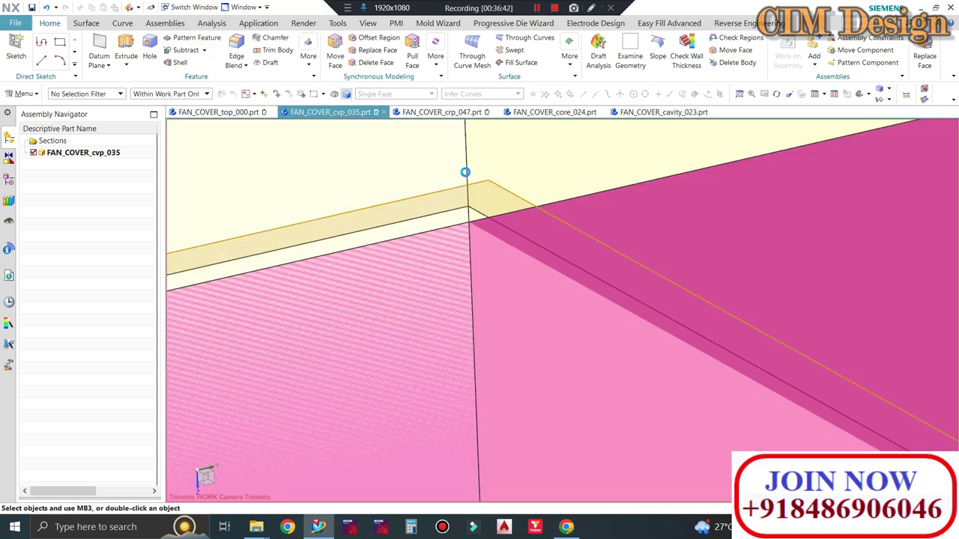
scroll(415, 213, "down", 2)
scroll(415, 213, "down", 2)
scroll(415, 213, "down", 2)
scroll(415, 214, "down", 3)
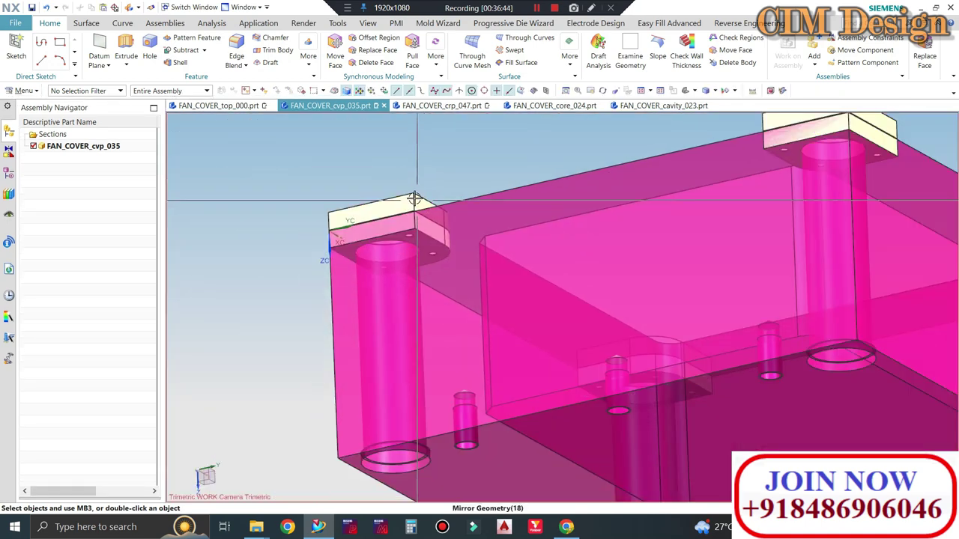
scroll(438, 188, "down", 2)
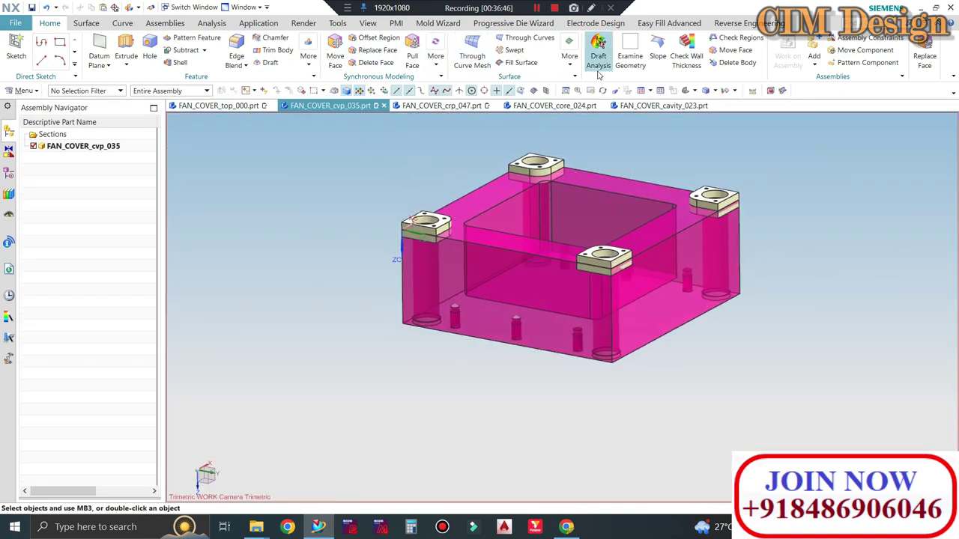
Delete the three surplus pad bodies with Delete Body.
left_click(734, 63)
left_click(535, 165)
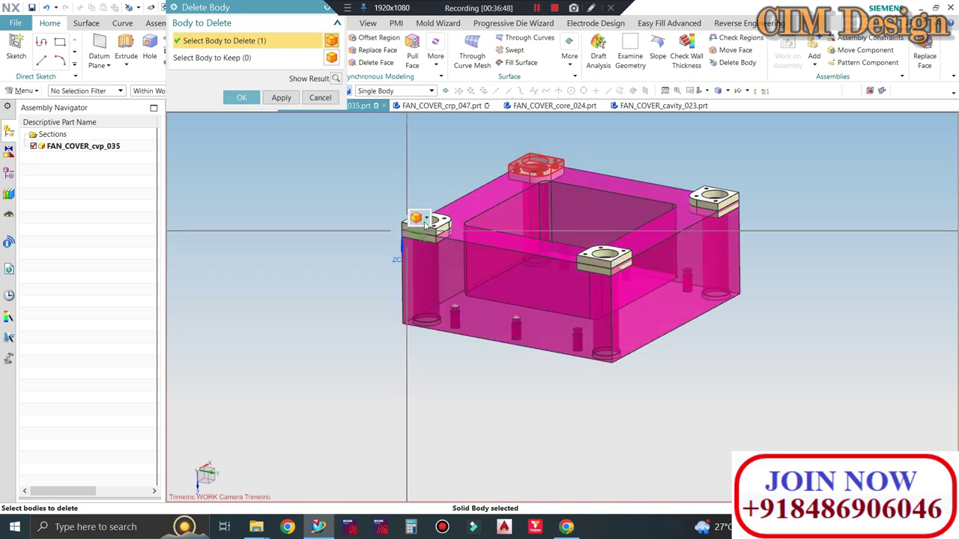
left_click(589, 254)
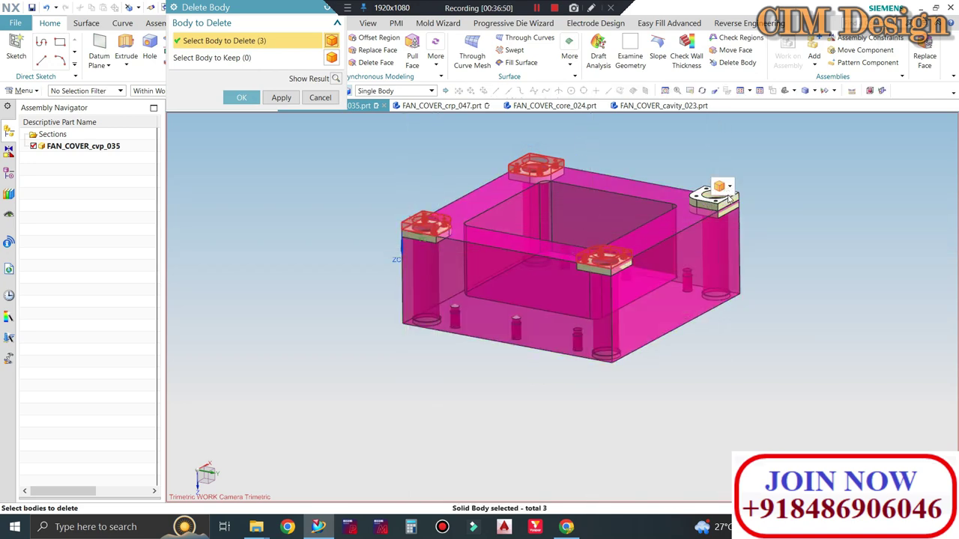
middle_click(718, 201)
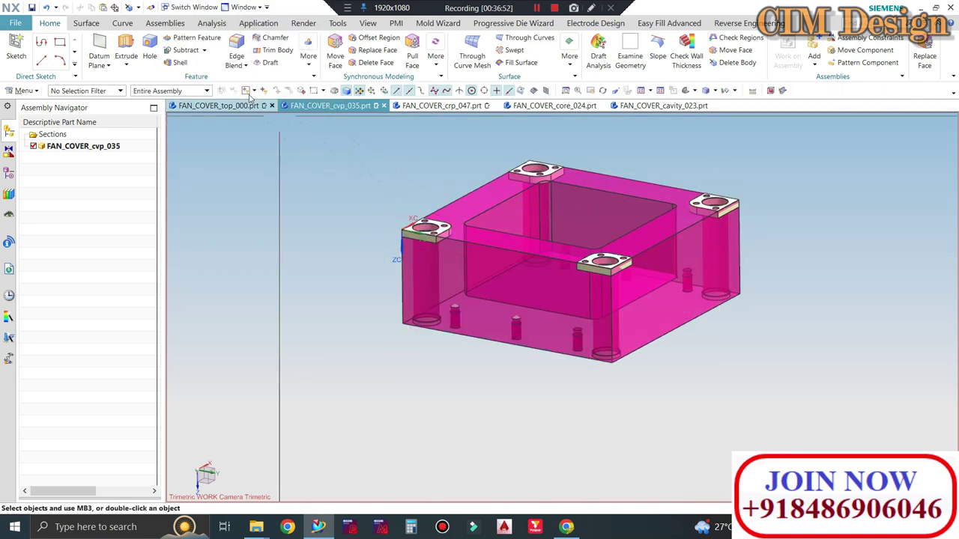
mouse_move(438, 225)
middle_mouse_down()
mouse_move(443, 236)
mouse_move(352, 199)
middle_mouse_up()
scroll(445, 239, "up", 5)
scroll(445, 240, "down", 2)
scroll(300, 181, "up", 5)
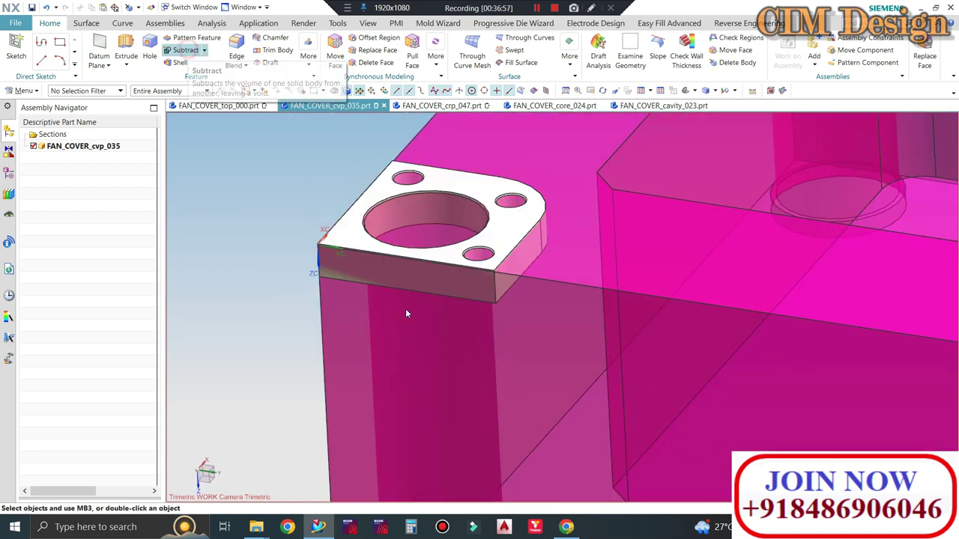
Subtract the four corner pads from the cavity plate, keeping the tool bodies, to form pockets.
left_click(407, 314)
left_click(450, 240)
scroll(449, 247, "down", 5)
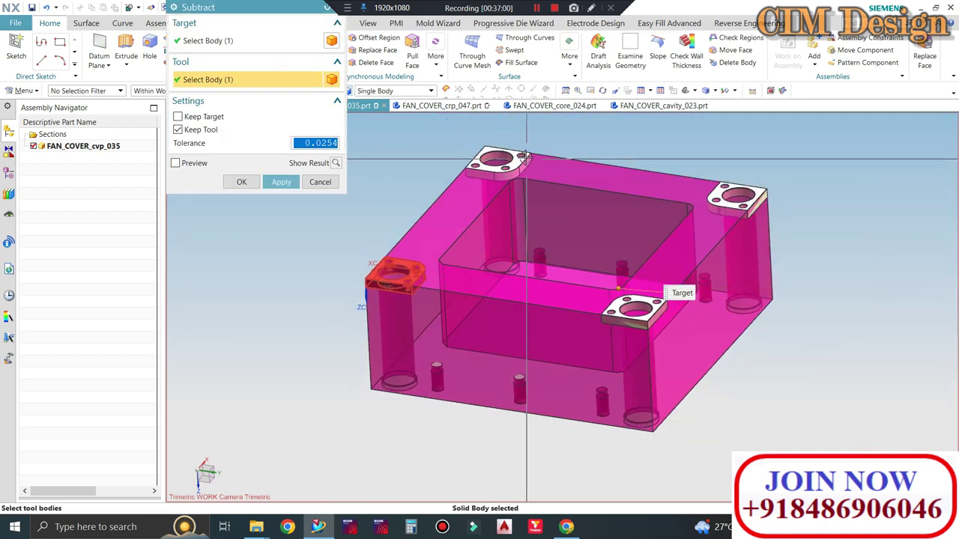
left_click(527, 156)
left_click(740, 197)
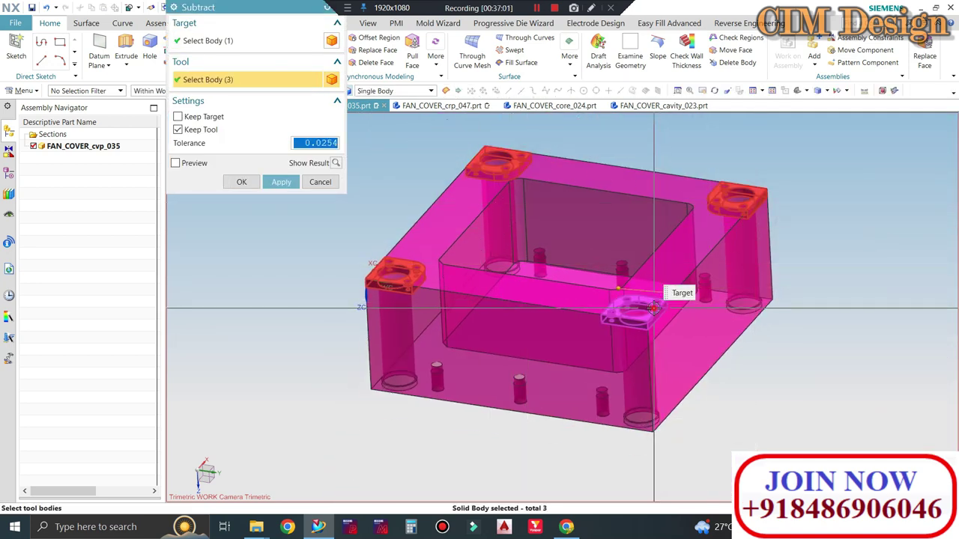
left_click(654, 308)
left_click(241, 182)
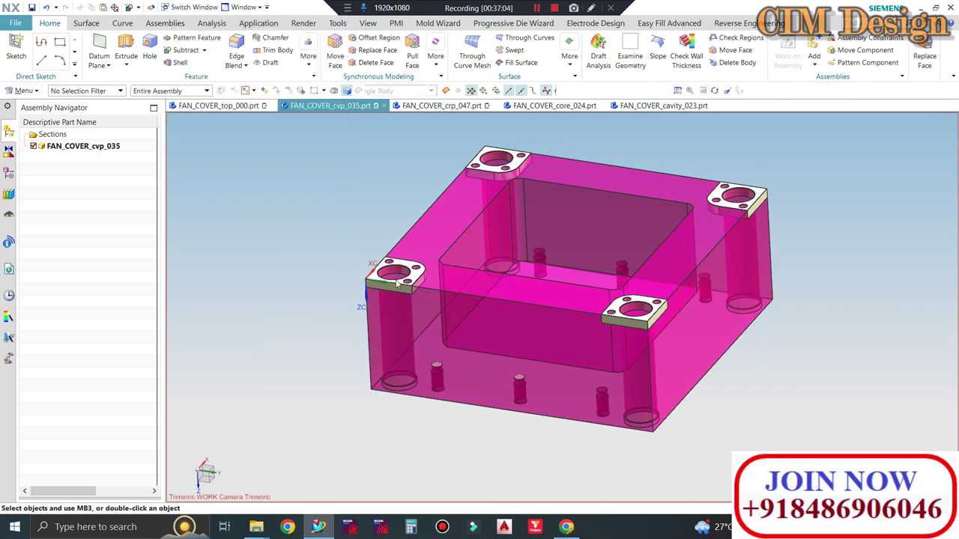
scroll(344, 335, "up", 5)
scroll(344, 335, "up", 1)
scroll(344, 335, "down", 5)
scroll(315, 285, "up", 3)
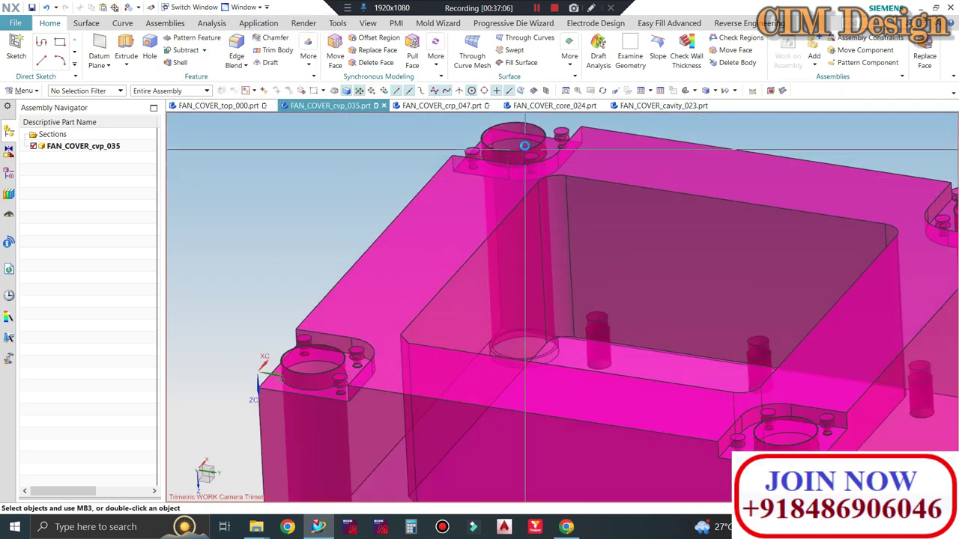
scroll(595, 245, "down", 3)
middle_click_drag(594, 245, 383, 277)
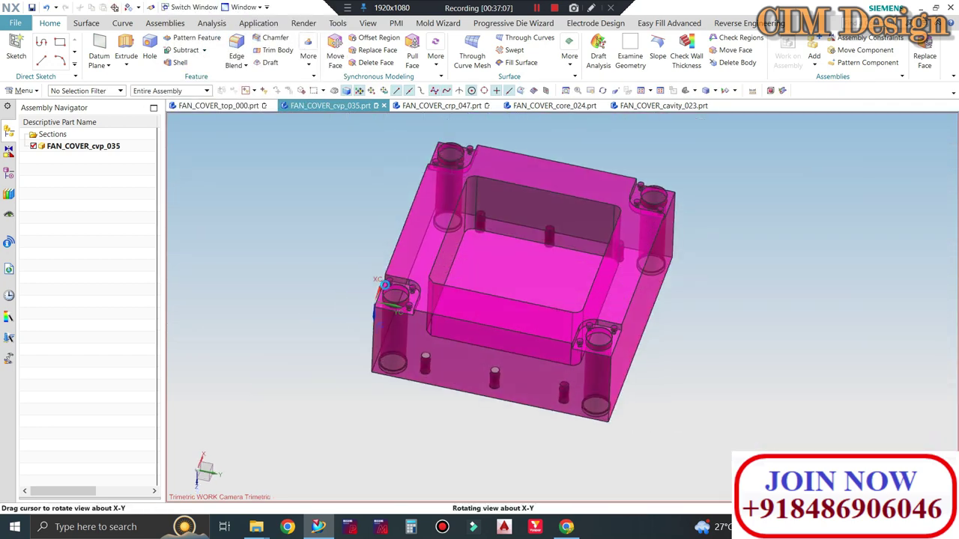
scroll(374, 270, "up", 3)
scroll(344, 152, "up", 3)
Start Delete Face and box-select one corner pocket's pad and hole faces on FAN_COVER_cvp_035.
left_click(372, 62)
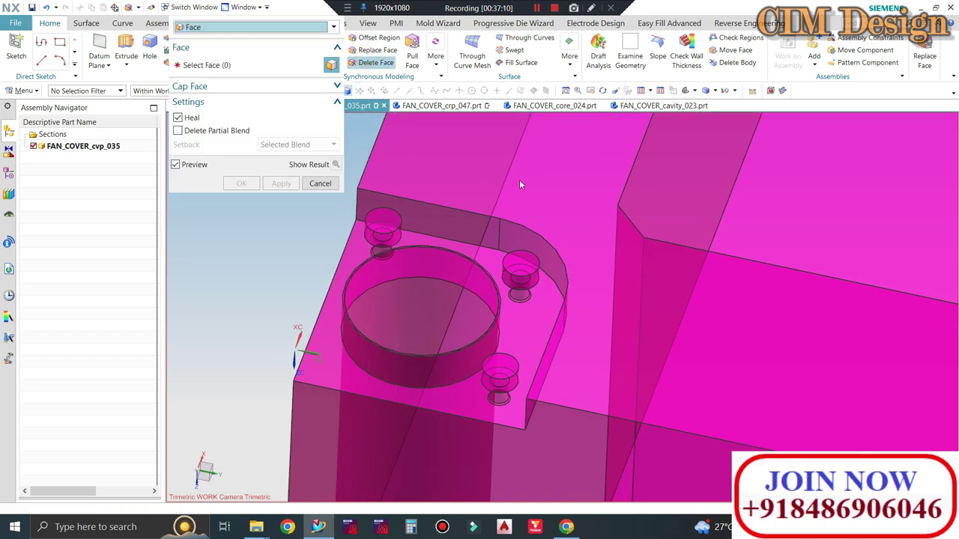
scroll(511, 191, "down", 1)
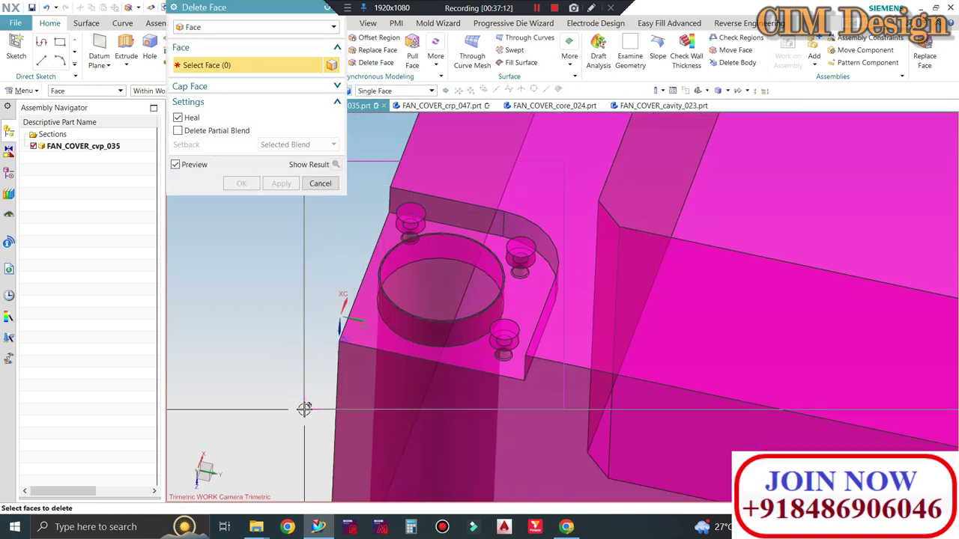
left_click_drag(307, 408, 564, 161)
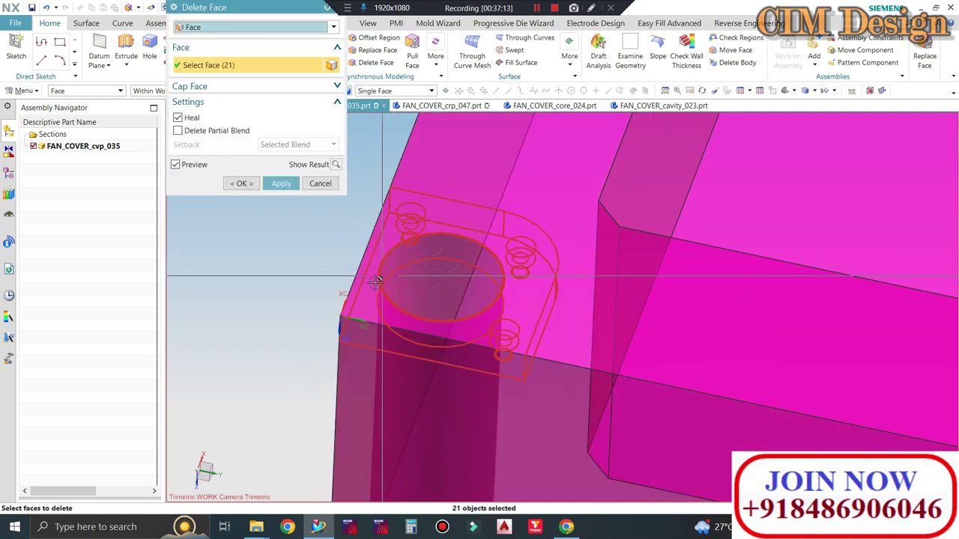
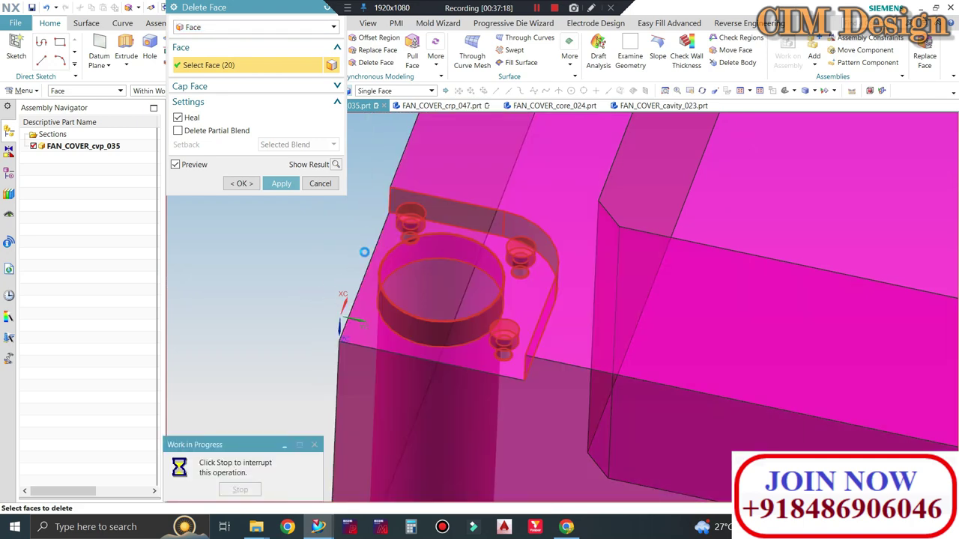
Delete the first corner pad's faces, keeping its curved bore faces out of the set.
left_click(538, 233, "shift")
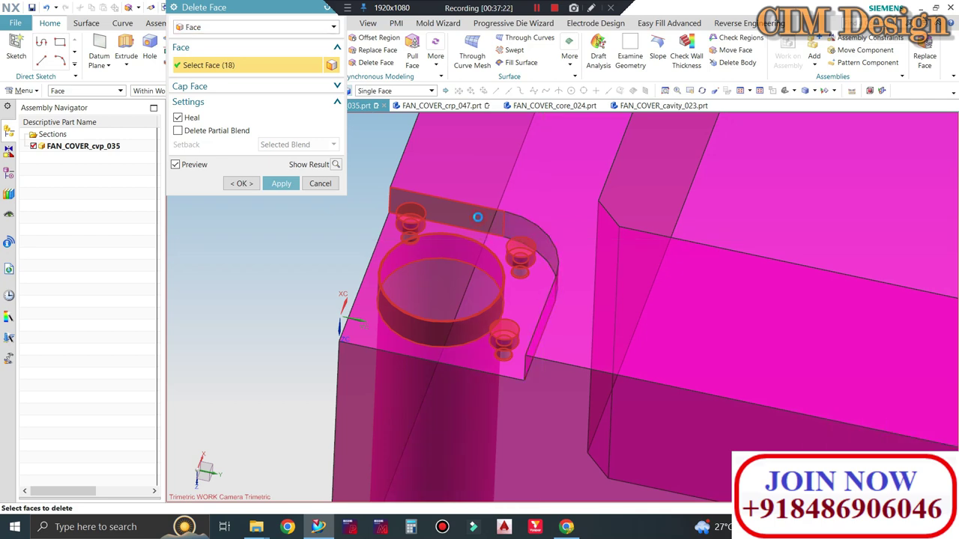
left_click(477, 216, "shift")
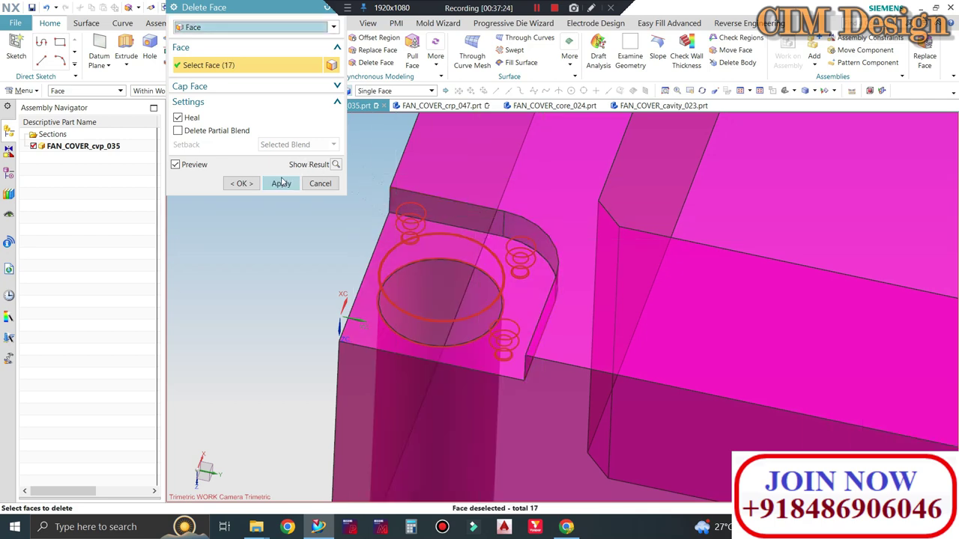
left_click(282, 183)
Delete the next corner pad's faces, excluding the faces that must stay.
scroll(331, 259, "down", 4)
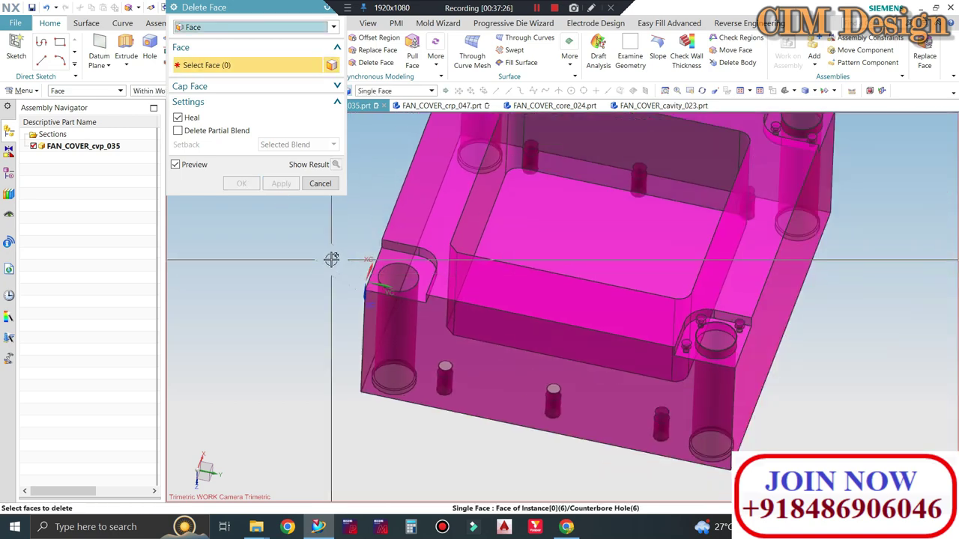
scroll(550, 362, "up", 2)
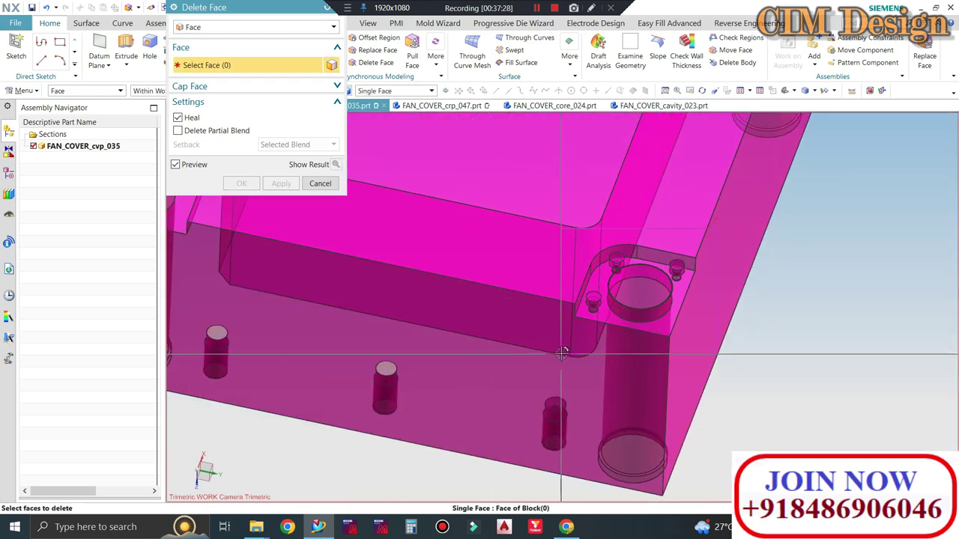
left_click_drag(562, 352, 670, 225)
scroll(558, 285, "up", 1)
scroll(555, 282, "up", 1)
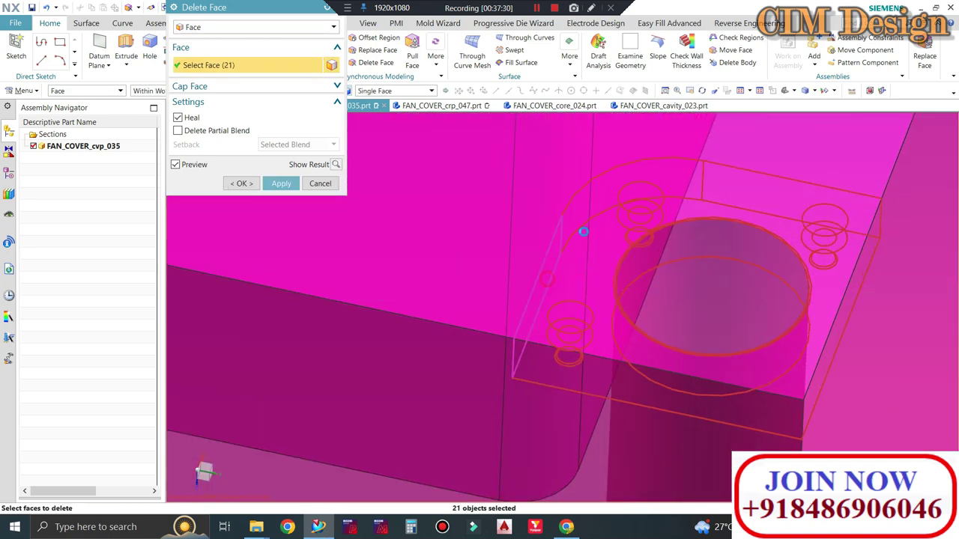
left_click(600, 201, "shift")
left_click(832, 315, "shift")
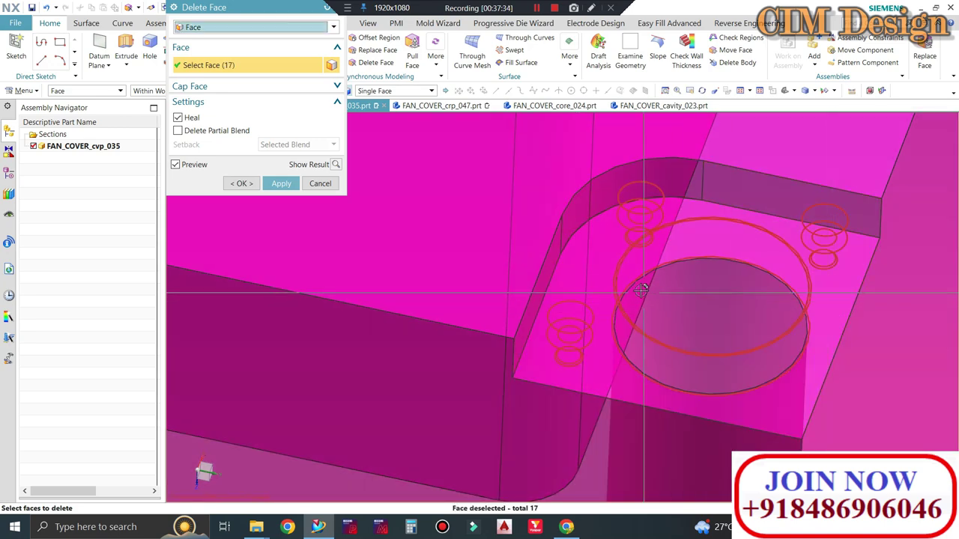
middle_click(535, 318)
Delete the upper-right corner pad's faces while keeping the large bore faces.
scroll(524, 348, "down", 2)
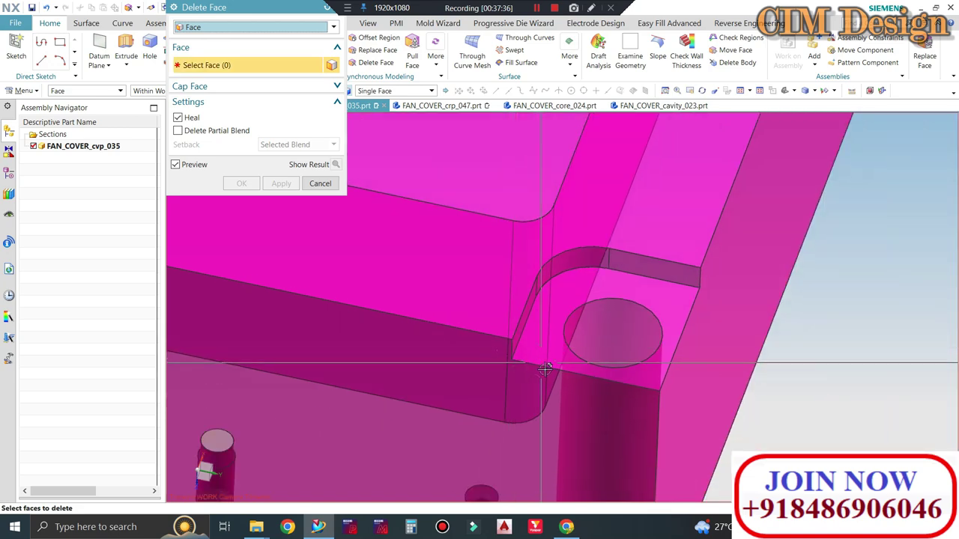
key("ctrl+f")
scroll(664, 220, "up", 5)
scroll(668, 193, "up", 1)
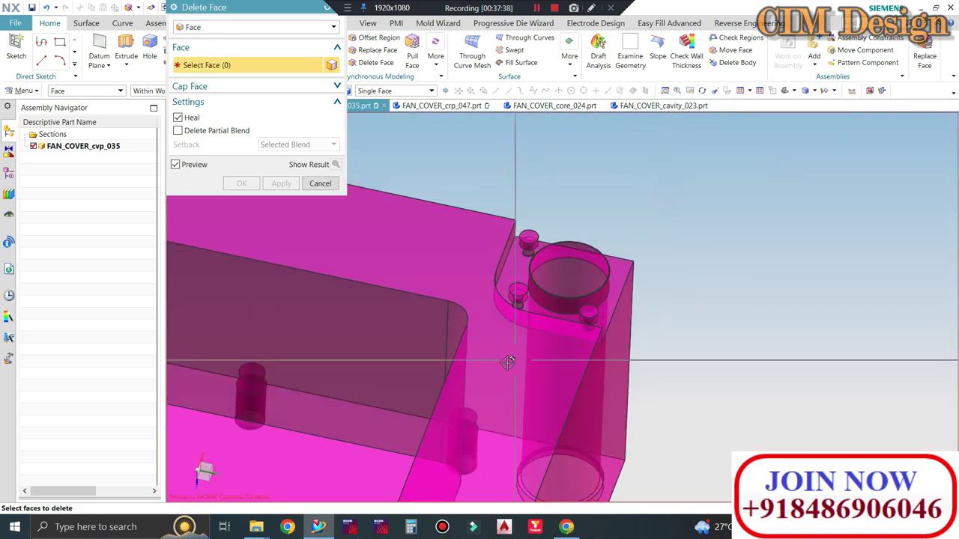
left_click_drag(668, 194, 480, 367)
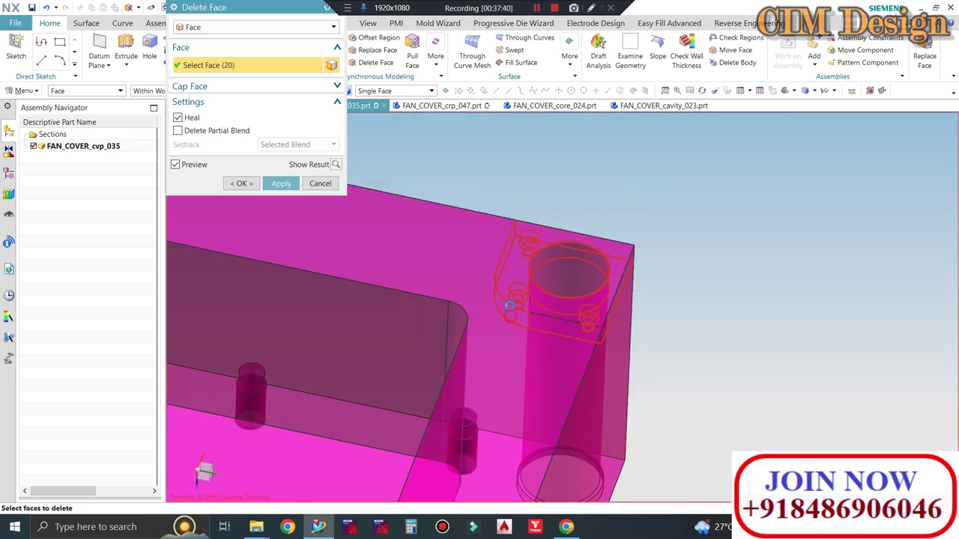
left_click(509, 305, "shift")
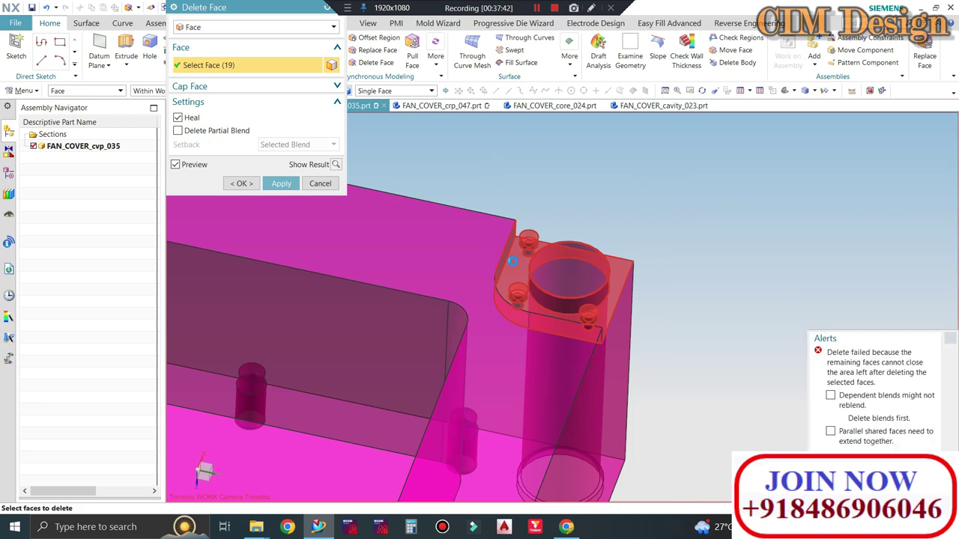
left_click(512, 261, "shift")
left_click(512, 261, "shift")
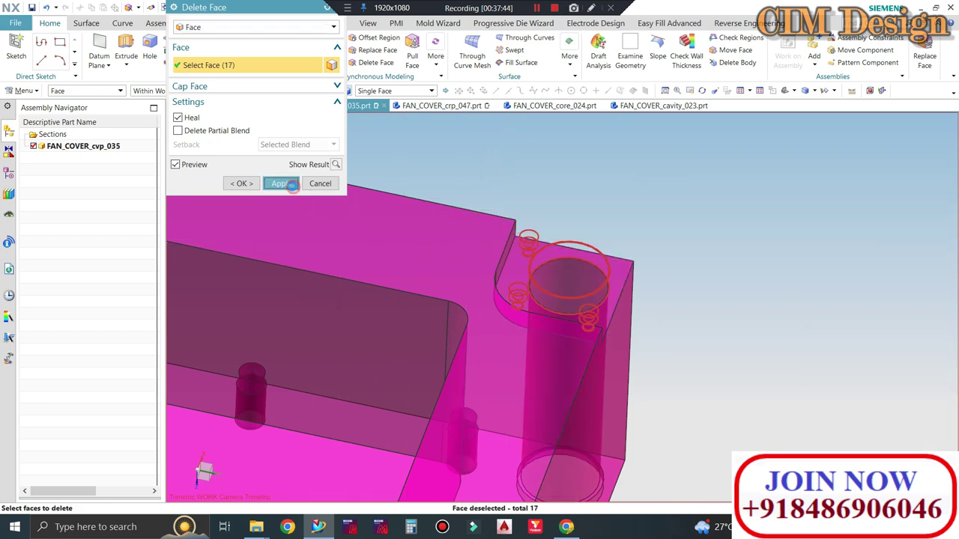
left_click(291, 185)
Select the upper-left corner pad's faces minus those to keep, then leave Delete Face.
scroll(723, 302, "up", 4)
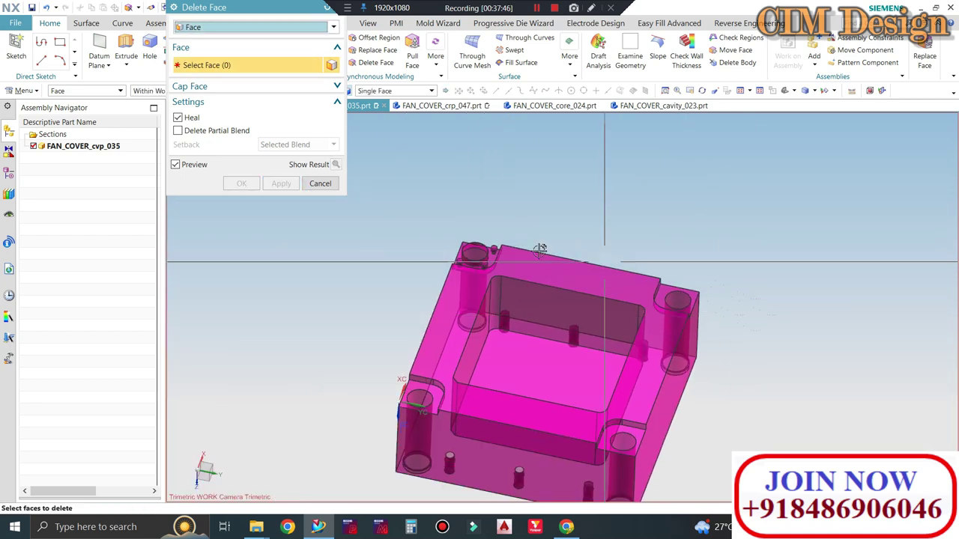
scroll(540, 250, "down", 3)
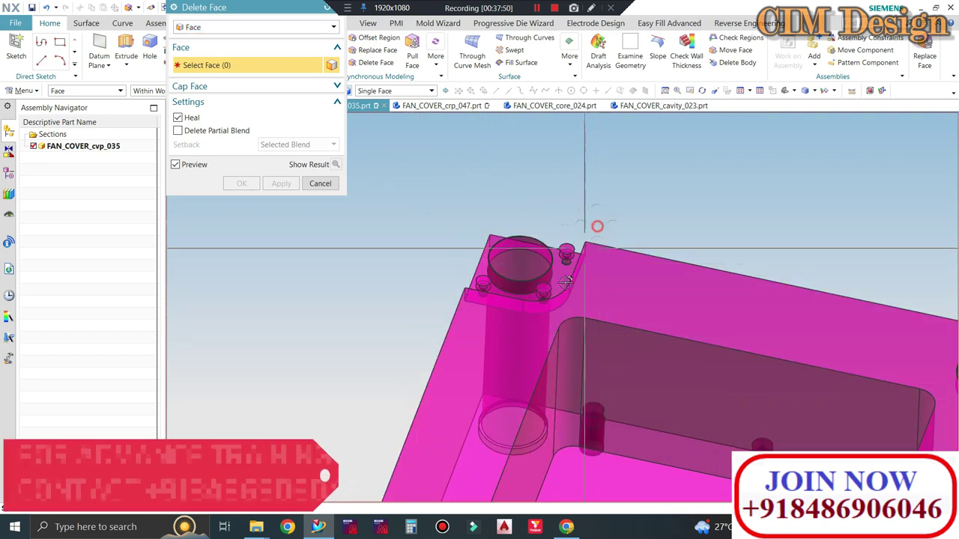
left_click_drag(598, 223, 434, 334)
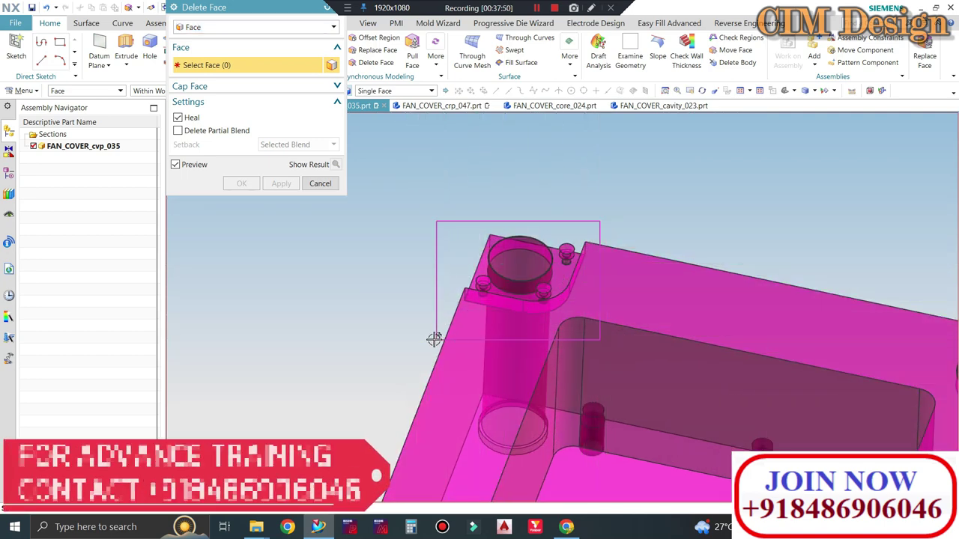
left_click(552, 309, "shift")
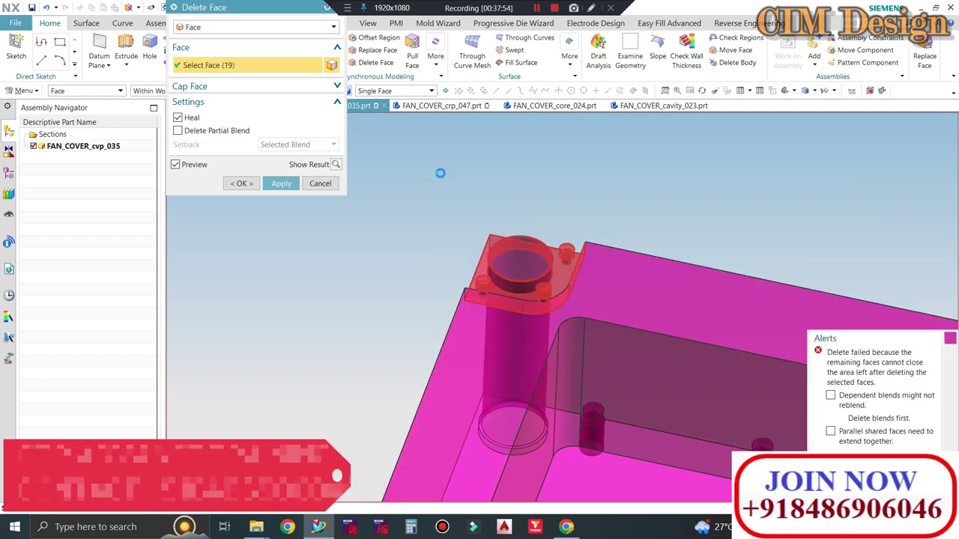
left_click(517, 353, "shift")
left_click(521, 270, "shift")
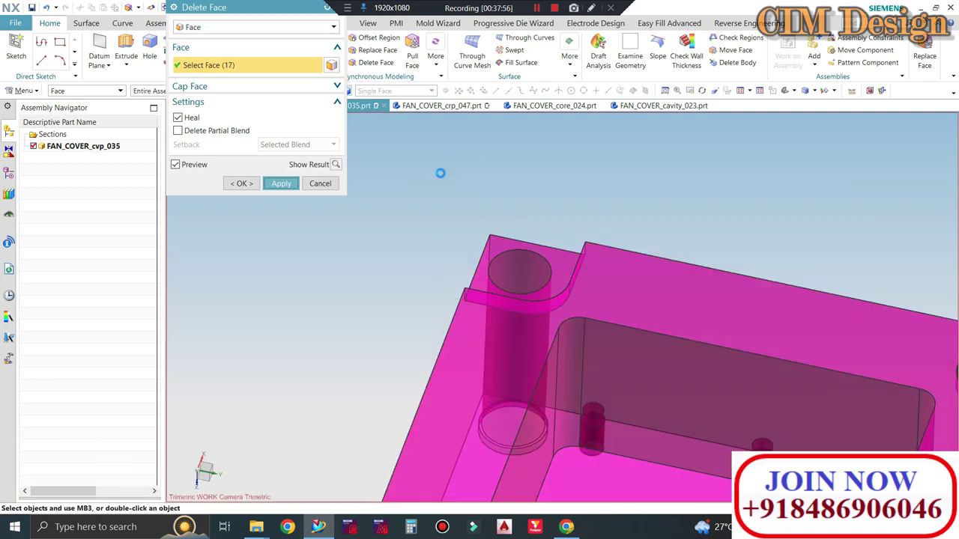
key("Escape")
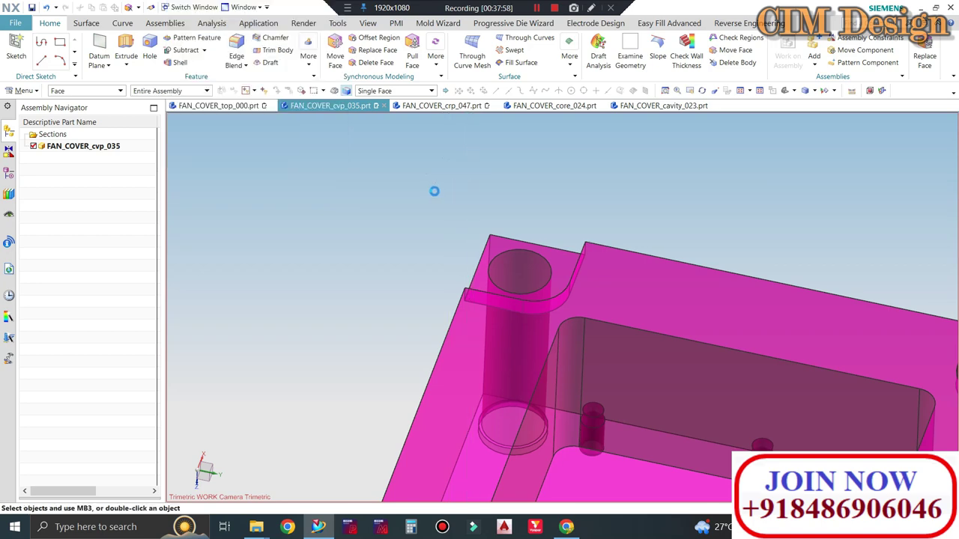
Hide and re-show the cavity plate to inspect the remaining corner geometry.
scroll(433, 193, "down", 5)
mouse_move(448, 197)
middle_mouse_down()
mouse_move(469, 165)
mouse_move(458, 184)
middle_mouse_up()
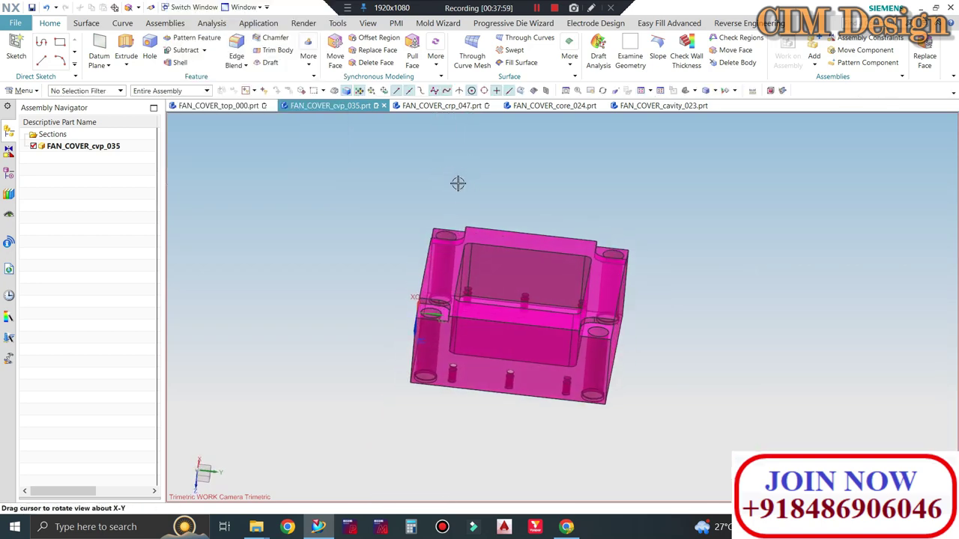
key("ctrl+shift+b")
key("ctrl+shift+k")
scroll(440, 282, "up", 5)
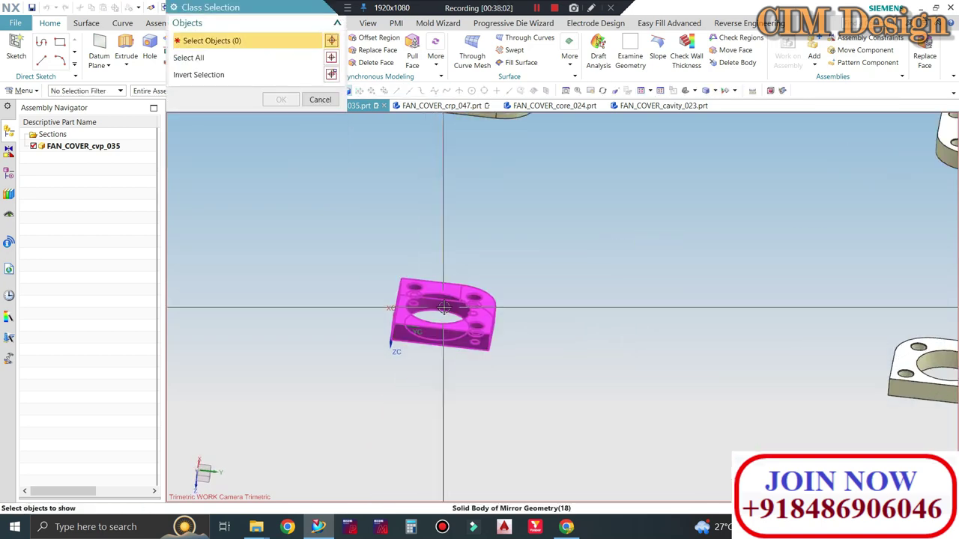
key("ctrl+shift+u")
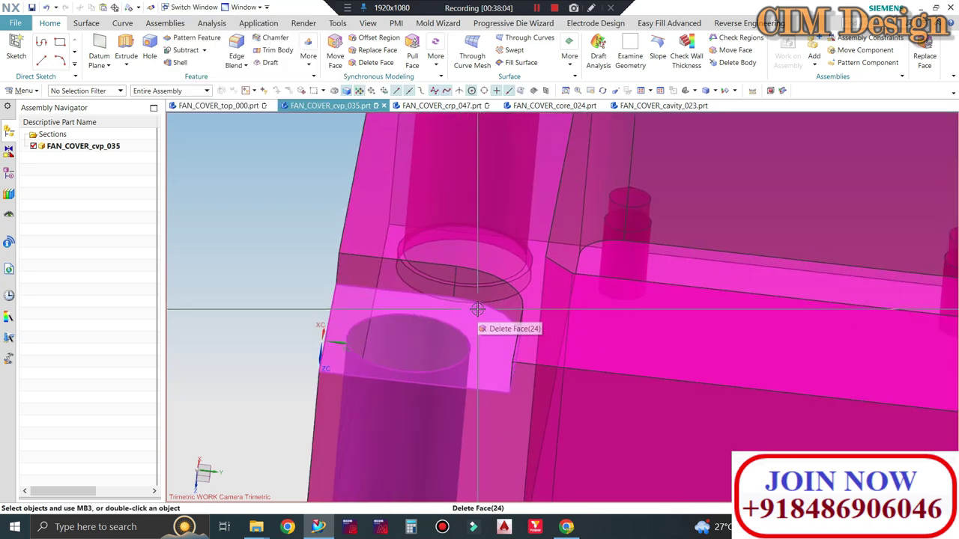
scroll(453, 330, "up", 1)
Start Resize Blend and pick the four corner blend faces.
left_click(436, 60)
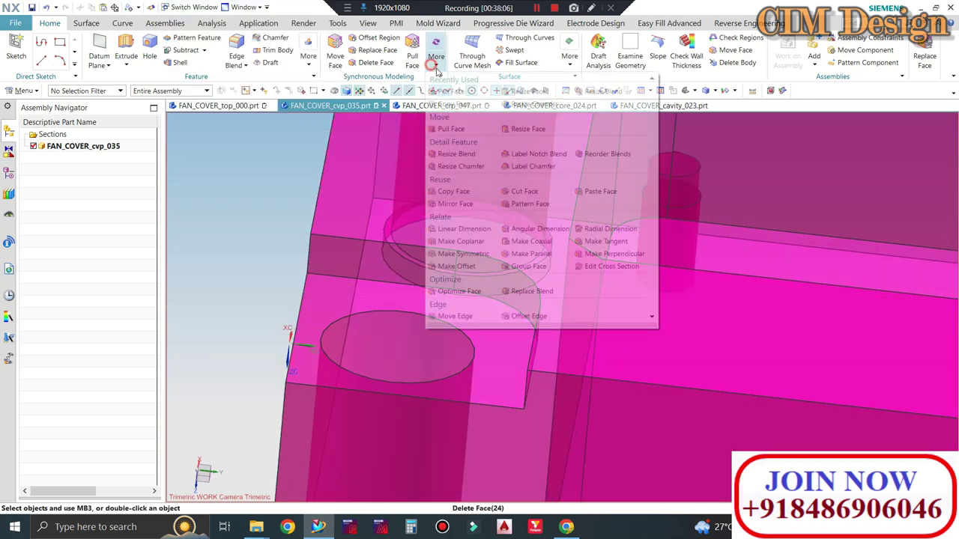
left_click(610, 91)
scroll(522, 293, "down", 3)
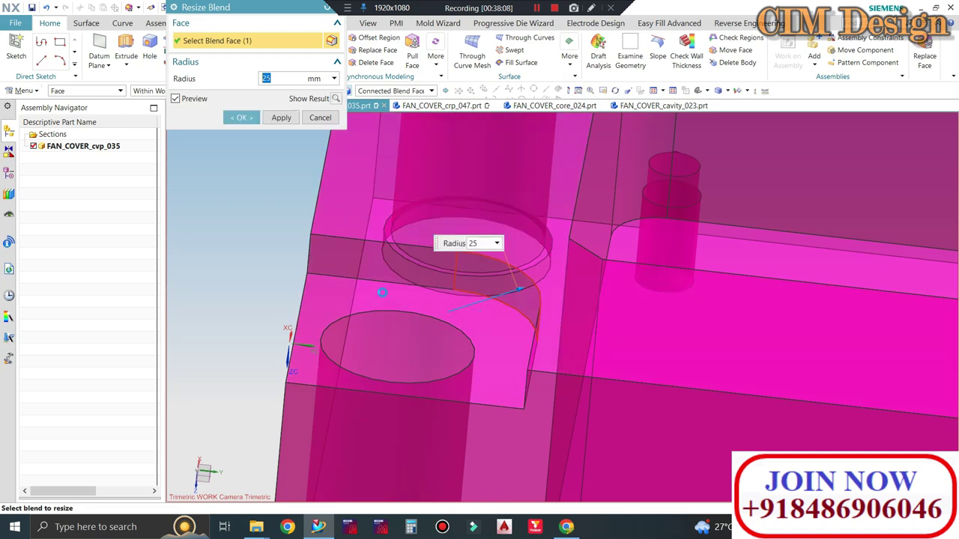
scroll(341, 226, "down", 2)
scroll(798, 339, "down", 2)
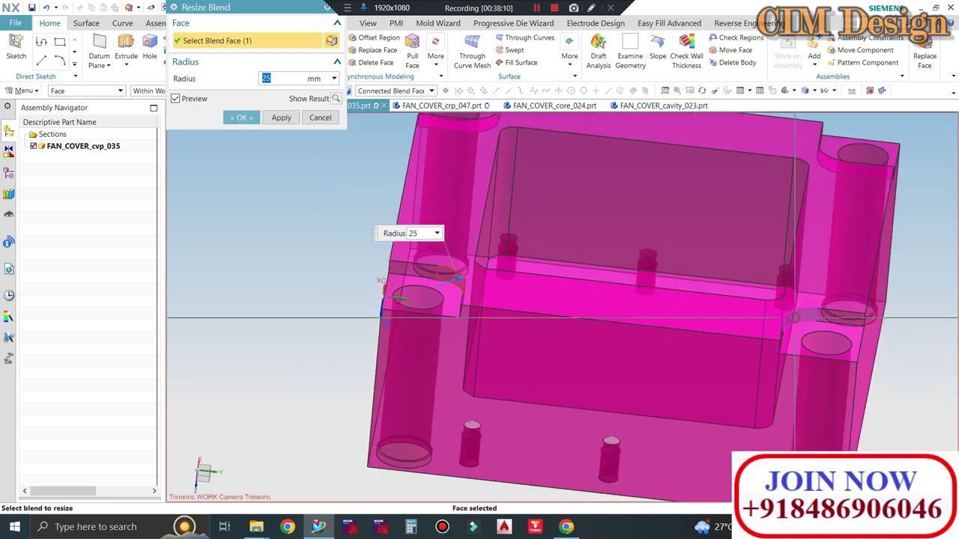
left_click(798, 339)
mouse_move(798, 338)
middle_mouse_down()
mouse_move(795, 277)
mouse_move(605, 218)
middle_mouse_up()
left_click(796, 278)
scroll(606, 218, "up", 2)
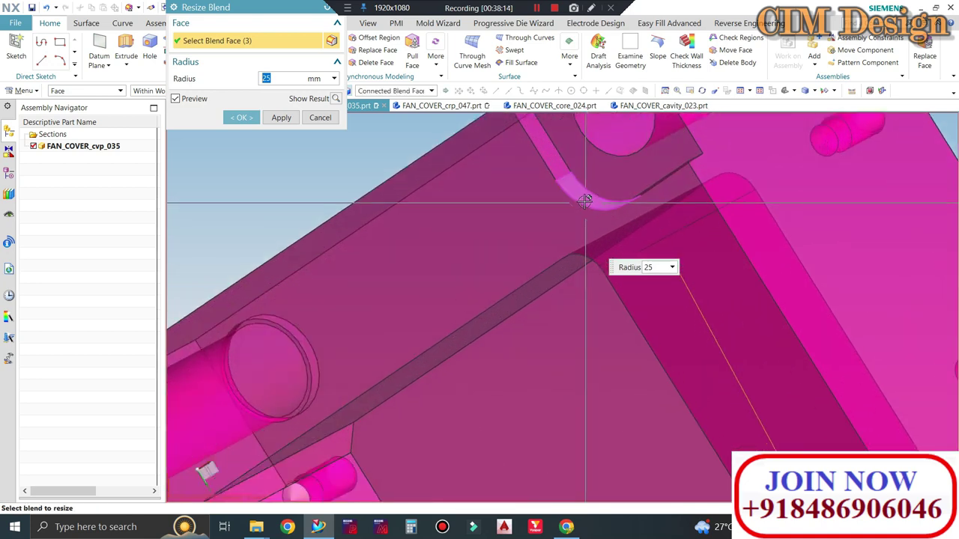
left_click(596, 201)
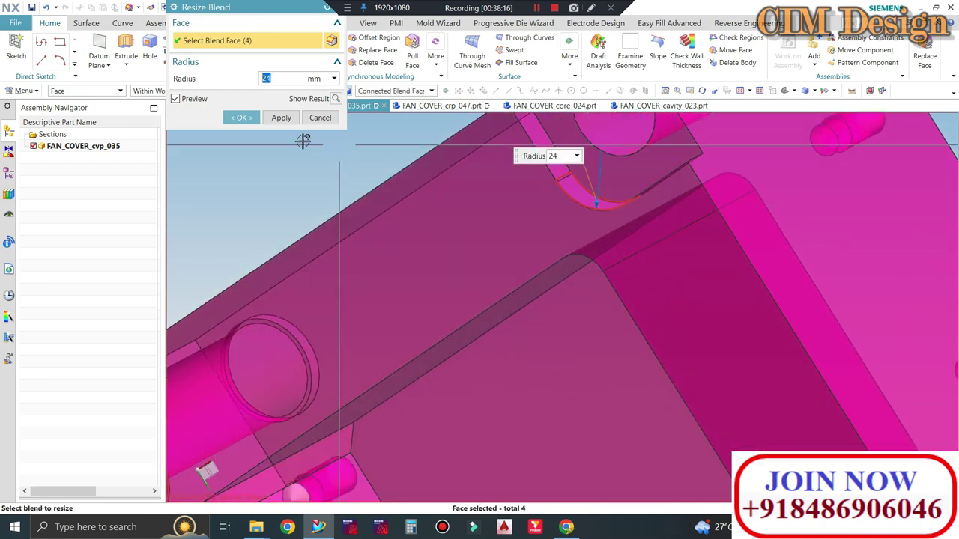
Apply the 24 mm blend radius and view the reshaped plate corners.
left_click(240, 117)
scroll(459, 237, "down", 2)
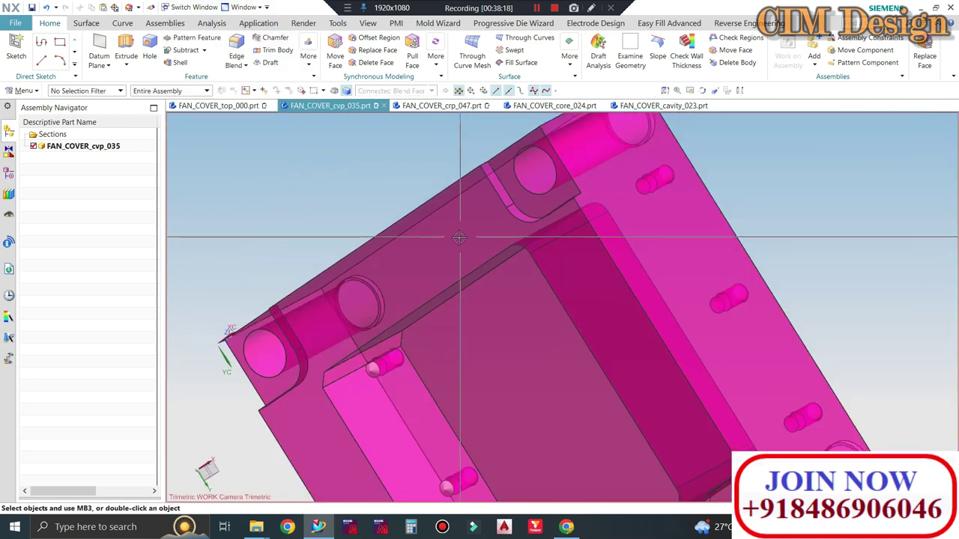
mouse_move(460, 236)
middle_mouse_down()
mouse_move(492, 179)
mouse_move(266, 245)
middle_mouse_up()
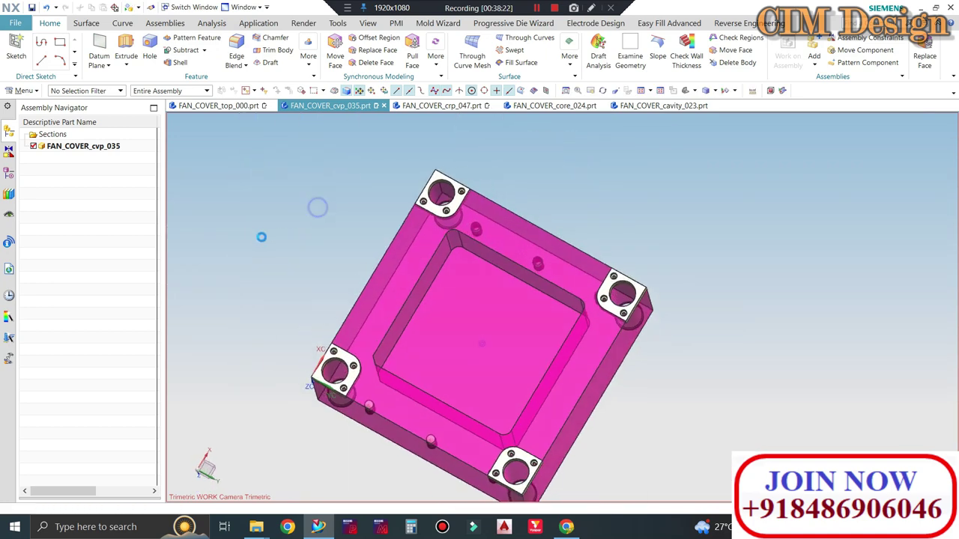
scroll(462, 293, "down", 1)
scroll(413, 325, "up", 3)
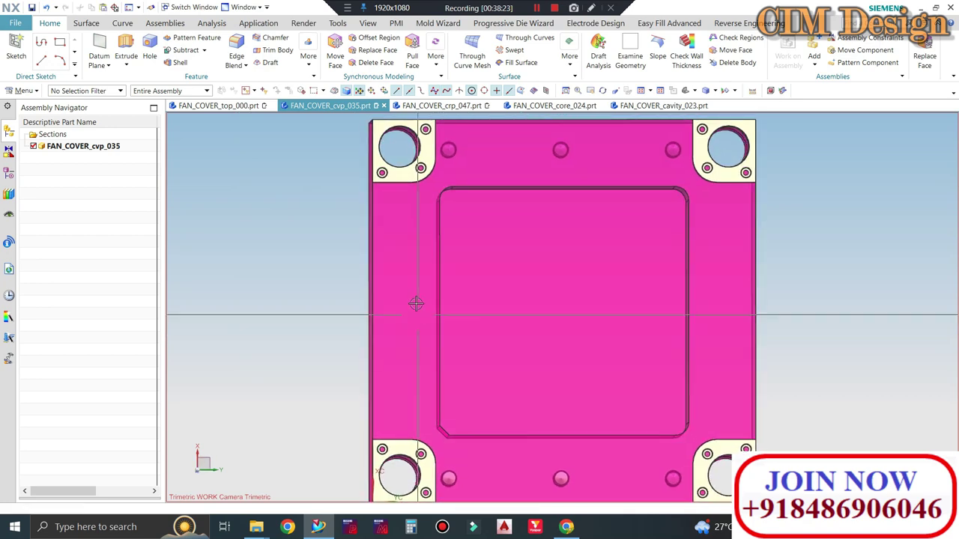
scroll(418, 302, "down", 2)
scroll(450, 197, "up", 4)
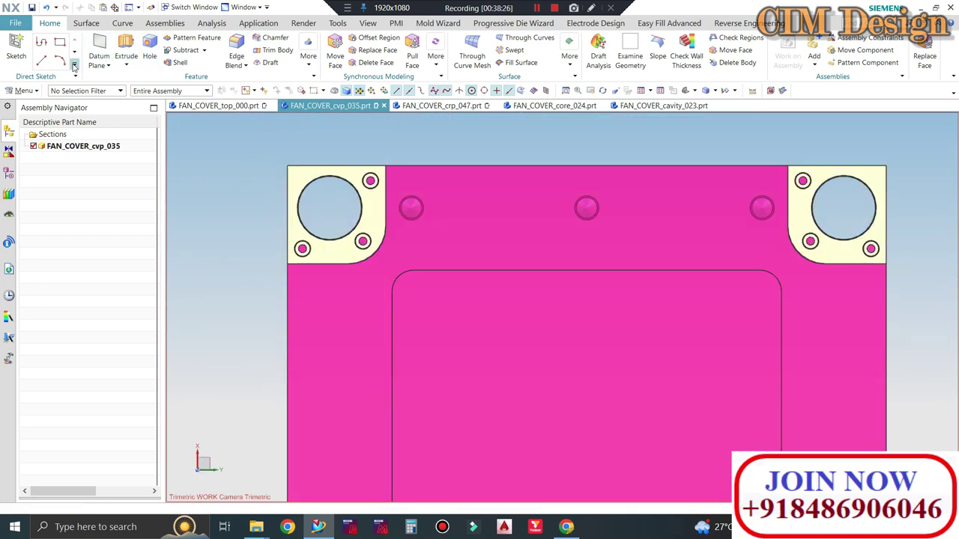
Start a new sketch on the cavity plate face.
key("s")
scroll(360, 241, "up", 3)
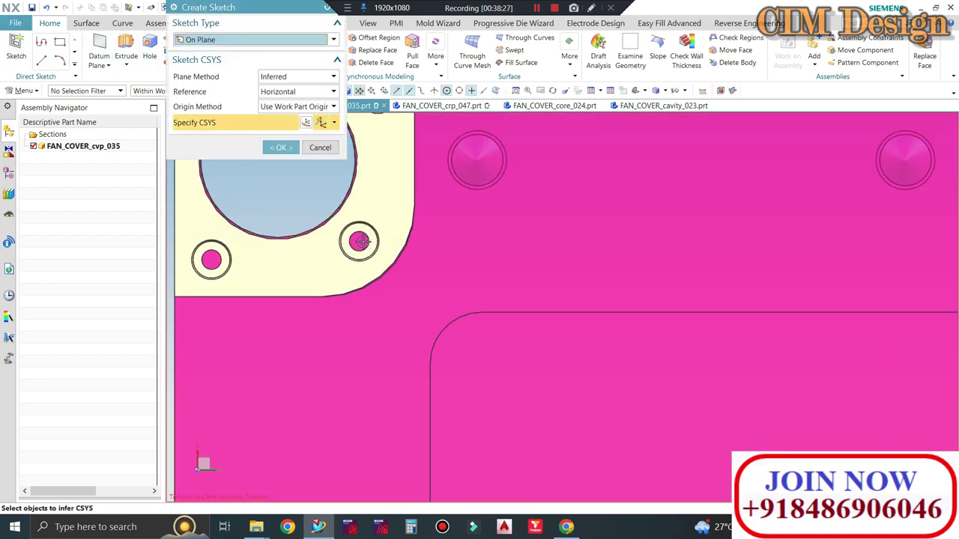
scroll(361, 241, "up", 2)
scroll(362, 240, "up", 2)
middle_click(460, 237)
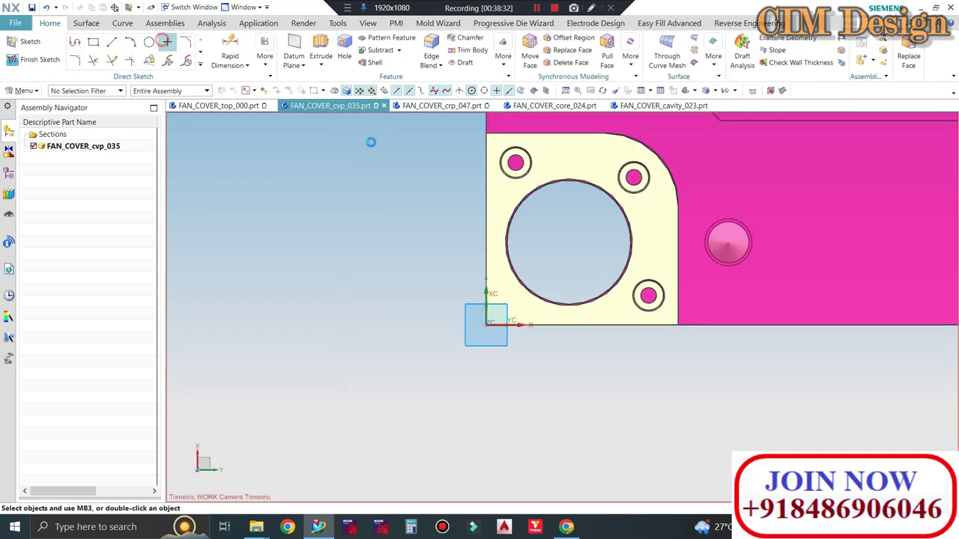
Place sketch points at three small hole centres, dismissing the memory access violation error.
scroll(648, 295, "up", 2)
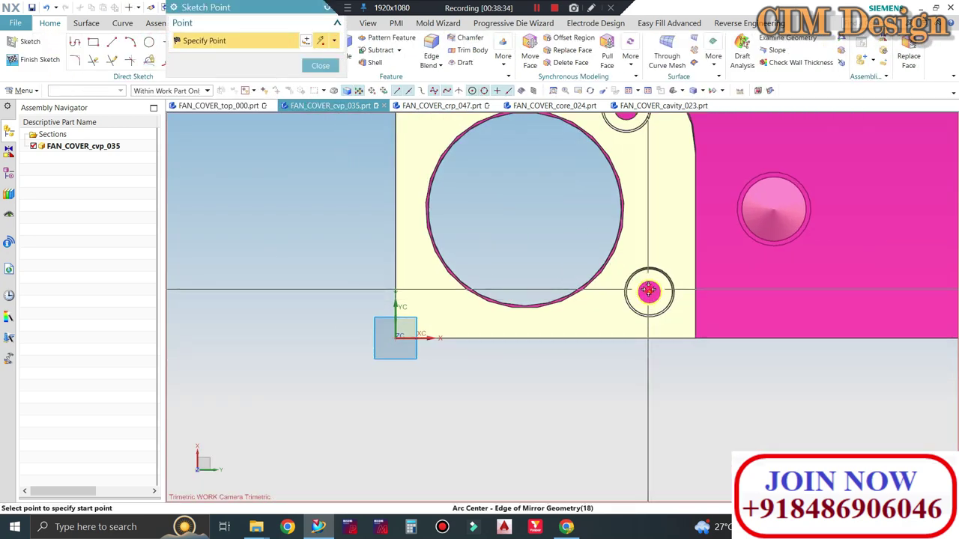
scroll(600, 389, "down", 1)
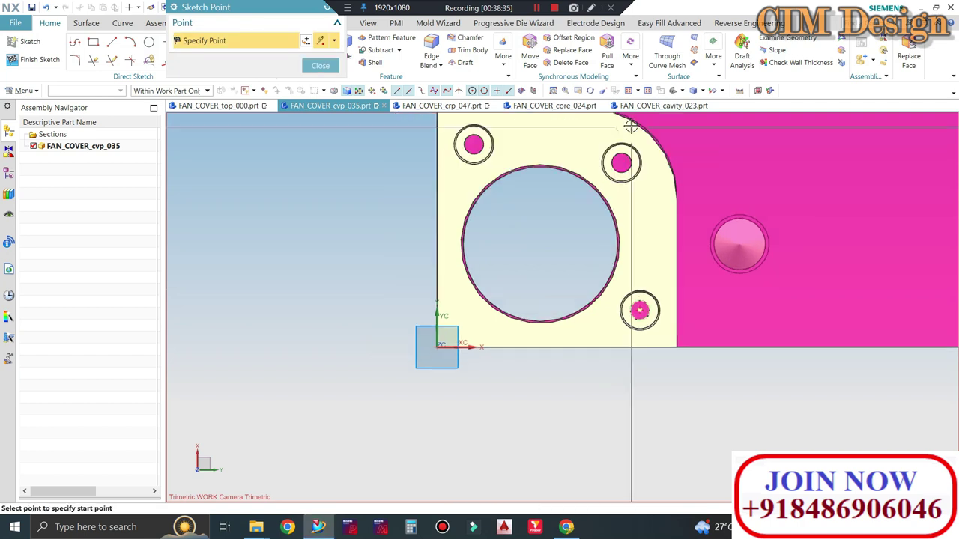
left_click(584, 199)
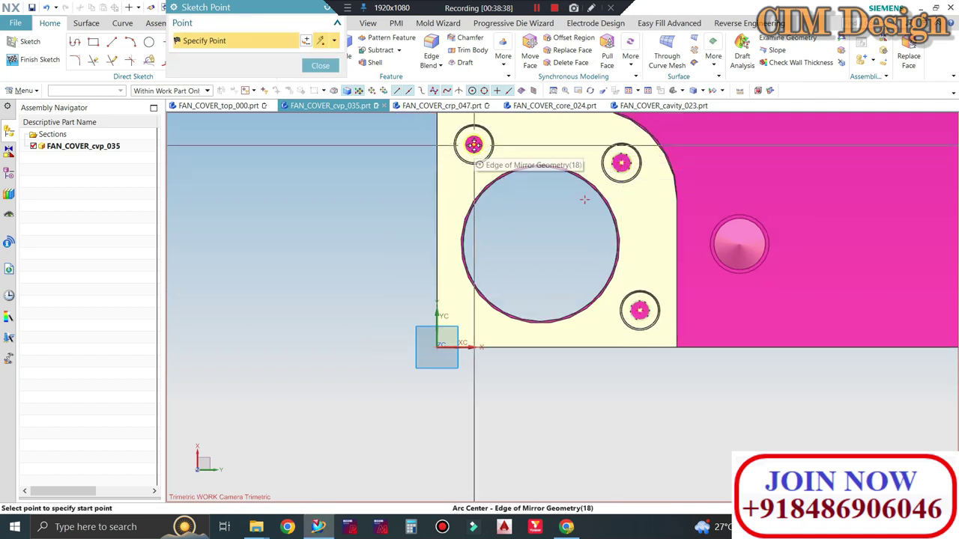
scroll(471, 406, "down", 2)
scroll(471, 407, "down", 2)
scroll(471, 407, "up", 1)
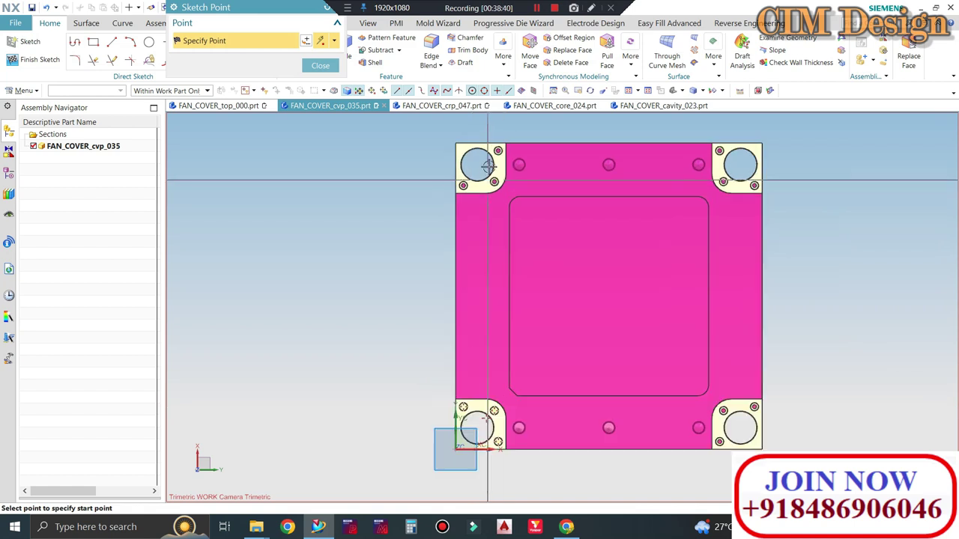
scroll(422, 224, "up", 5)
left_click(427, 245)
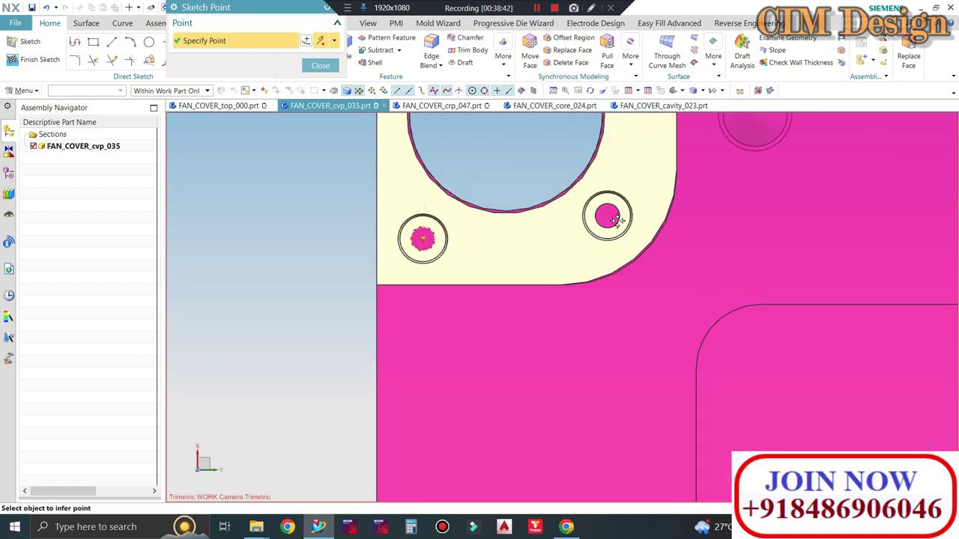
left_click(607, 215)
middle_click(588, 273)
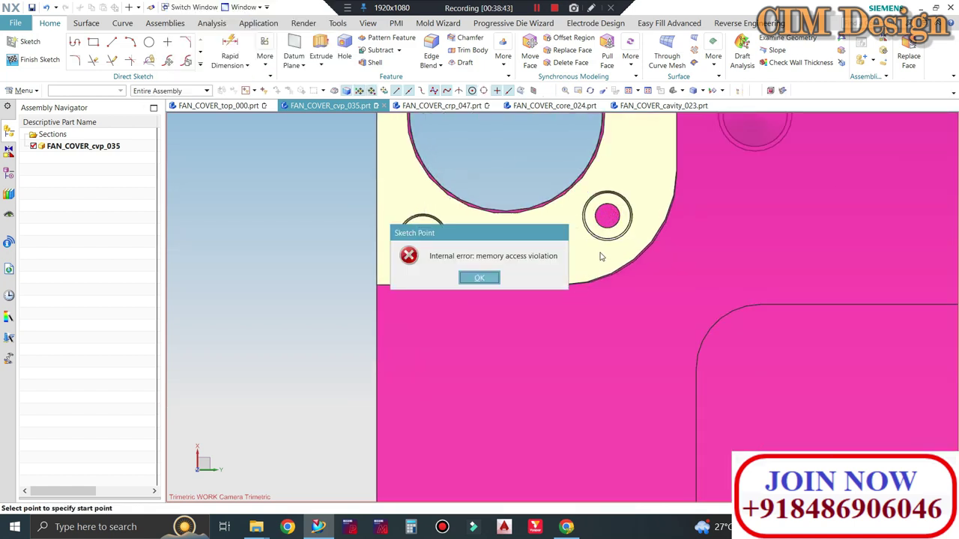
left_click(480, 278)
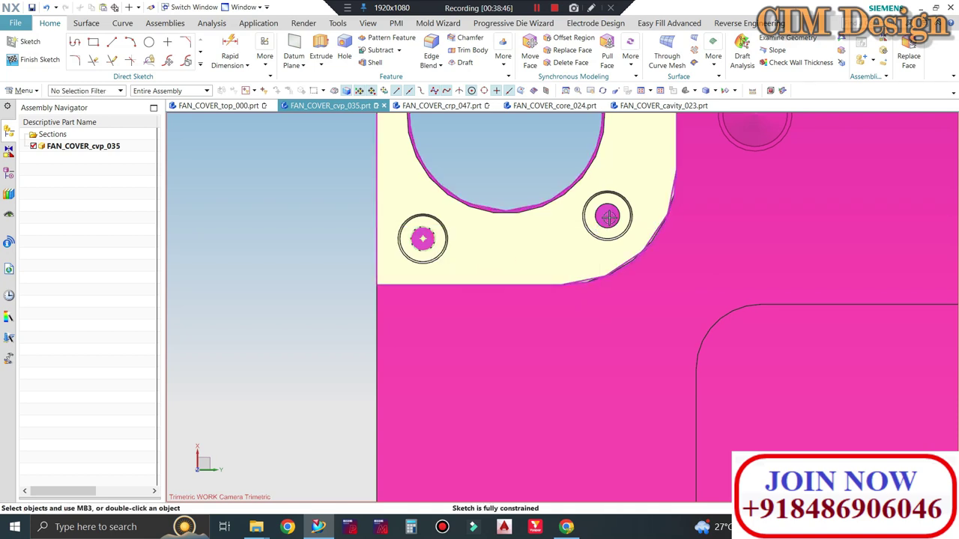
Place more points at the lower-right, upper and lower small hole centres.
scroll(595, 236, "down", 3)
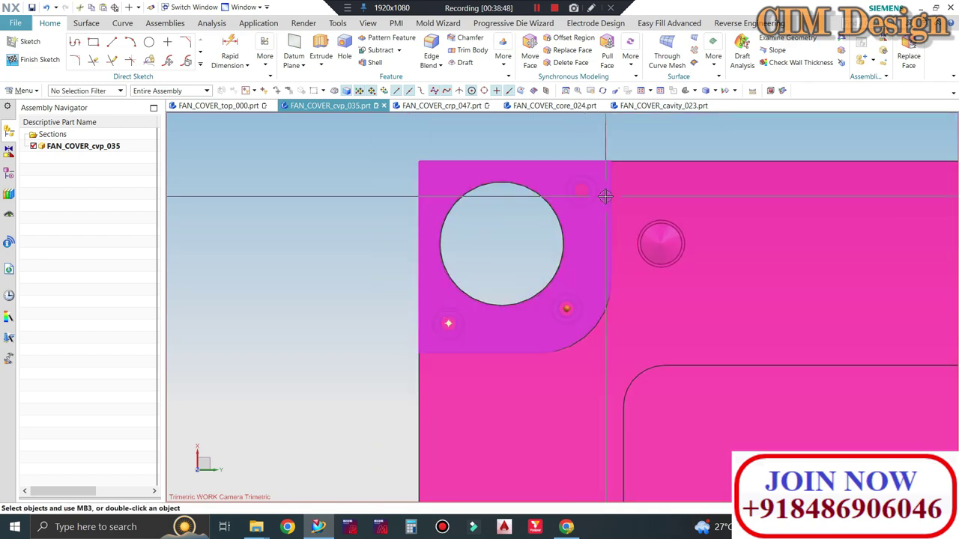
scroll(524, 263, "up", 2)
left_click(168, 44)
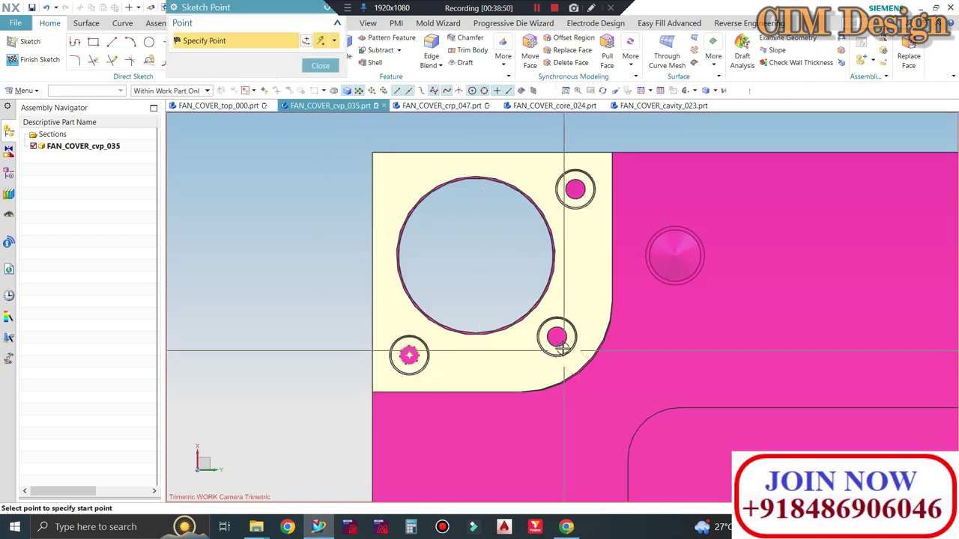
left_click(557, 337)
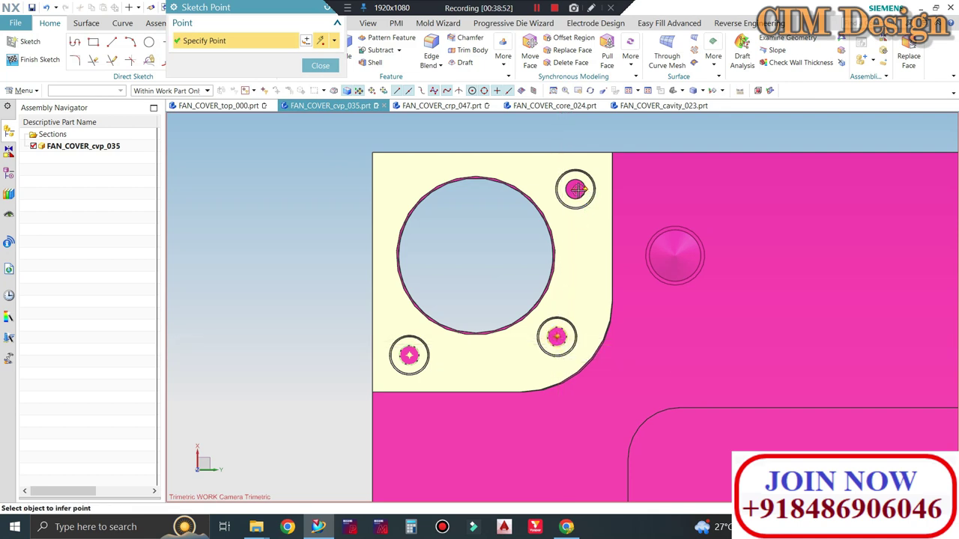
scroll(278, 259, "down", 3)
scroll(362, 215, "down", 1)
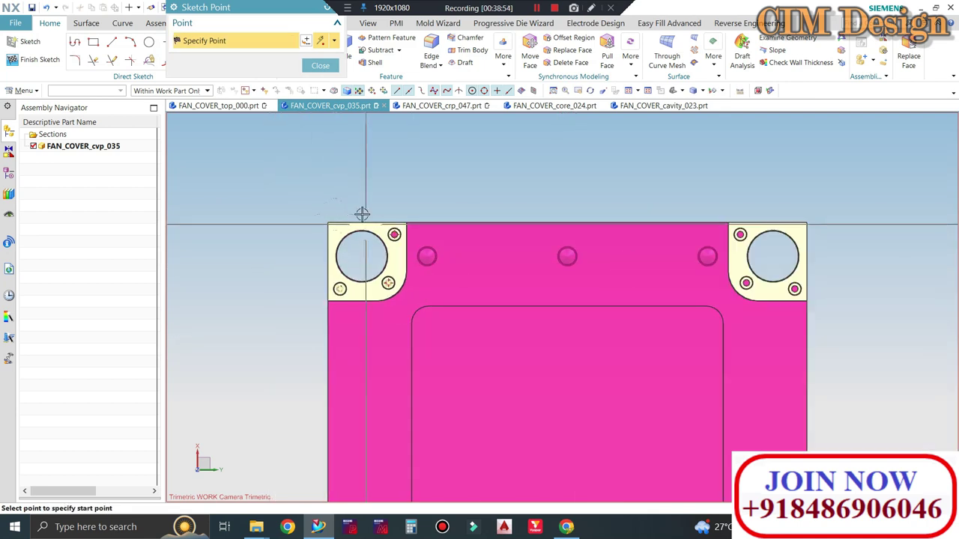
scroll(413, 232, "up", 1)
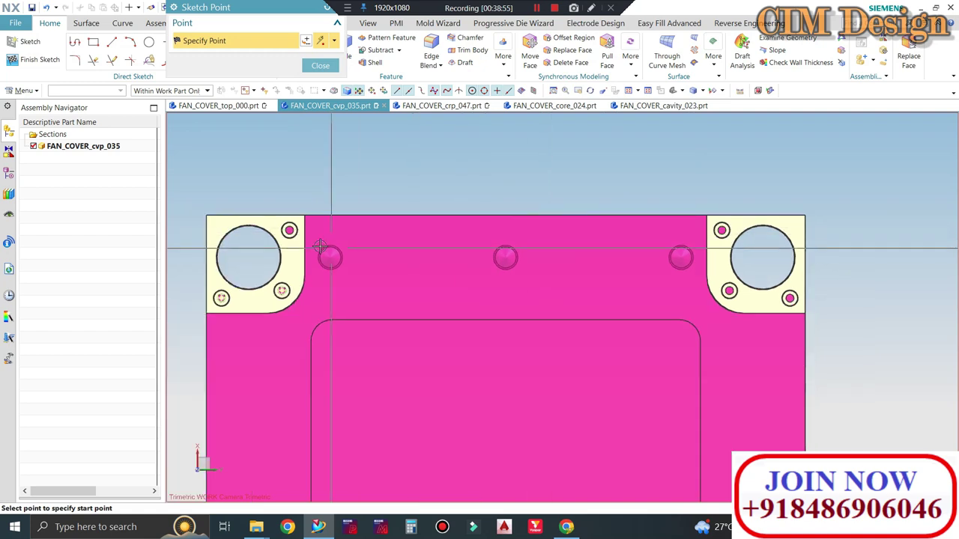
scroll(299, 219, "up", 3)
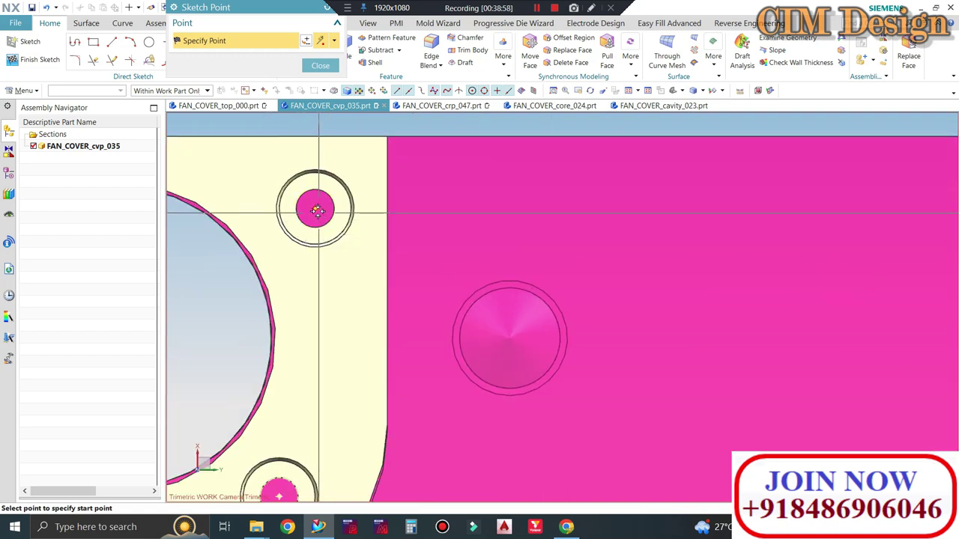
scroll(424, 222, "down", 2)
scroll(375, 180, "down", 1)
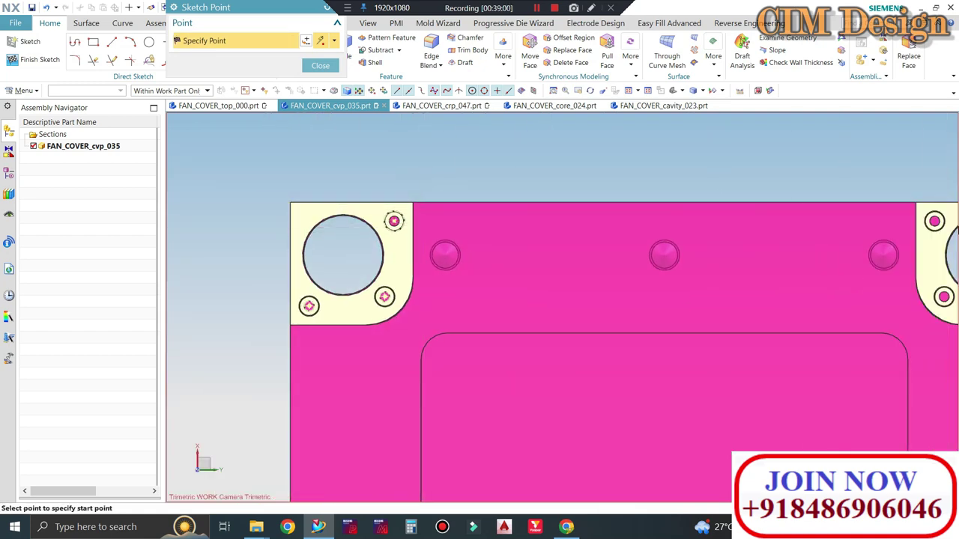
scroll(539, 252, "down", 1)
scroll(773, 251, "up", 3)
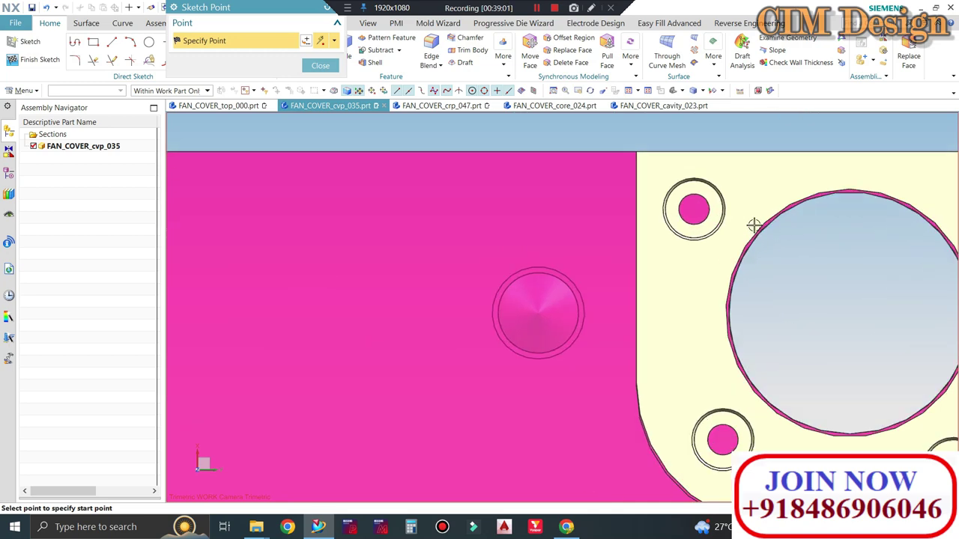
left_click(694, 211)
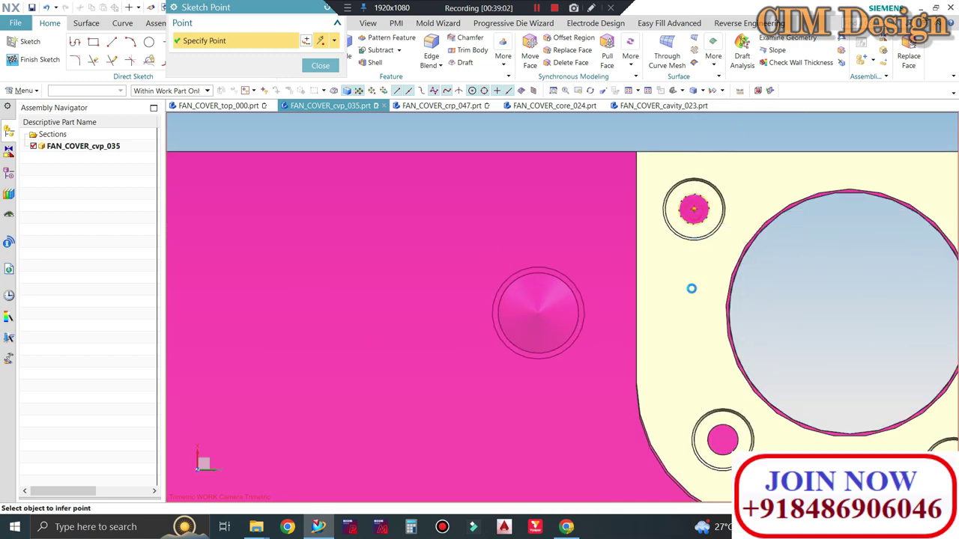
left_click(721, 442)
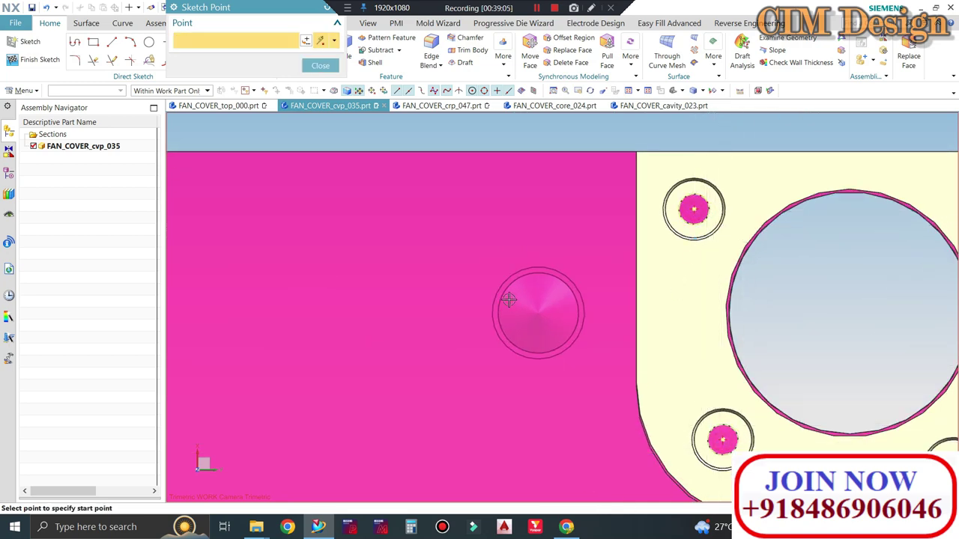
Place a point at the remaining small hole centre and stop placing points.
scroll(509, 300, "down", 3)
scroll(712, 385, "up", 2)
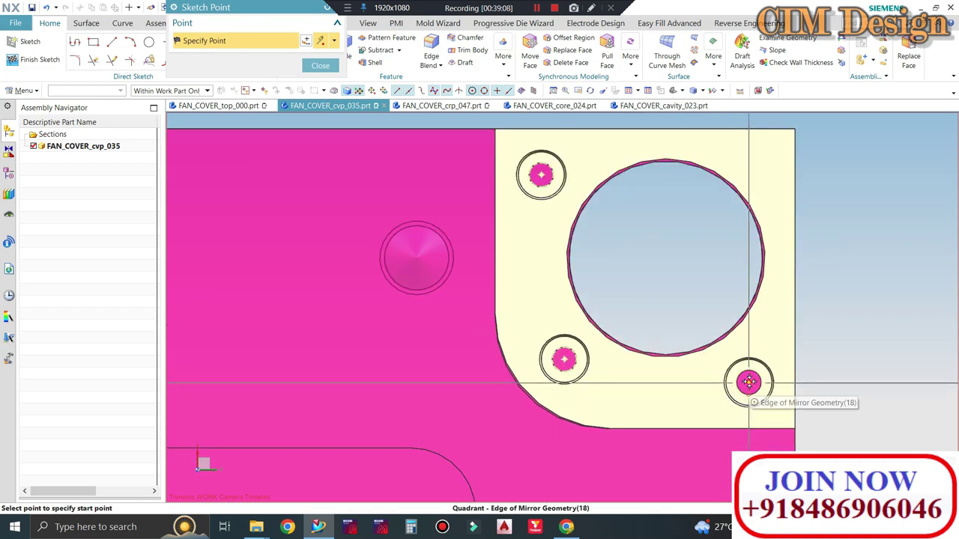
scroll(659, 201, "down", 2)
scroll(652, 195, "down", 2)
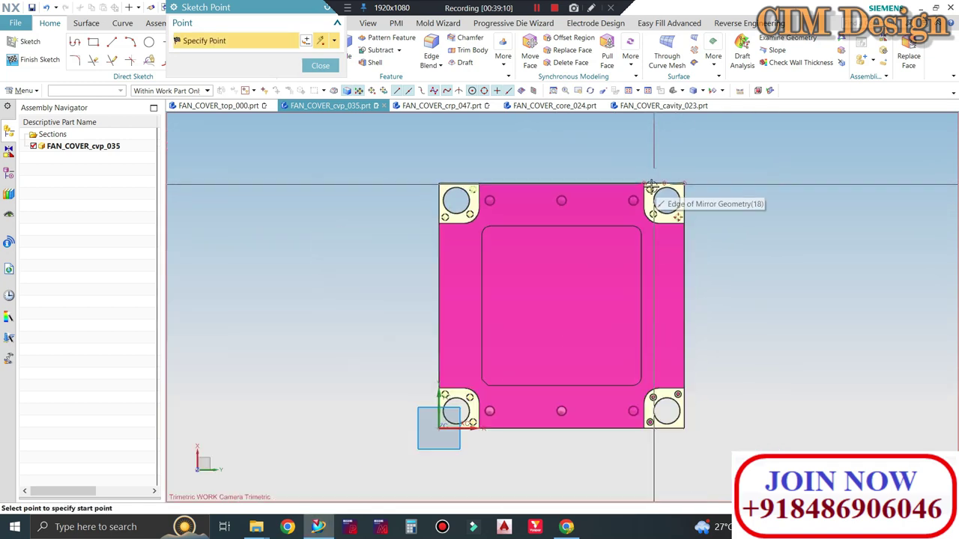
scroll(643, 424, "up", 3)
scroll(643, 424, "up", 4)
scroll(599, 431, "up", 3)
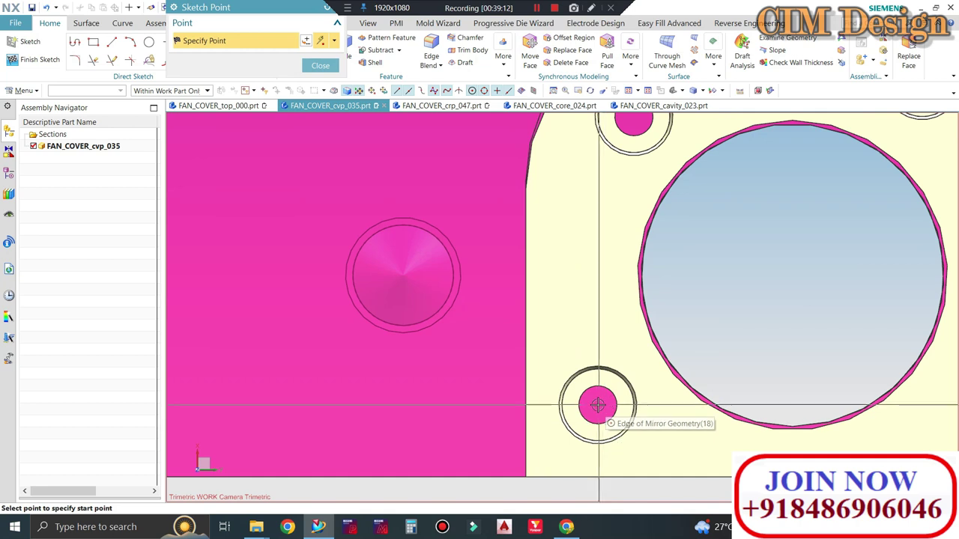
scroll(576, 443, "down", 1)
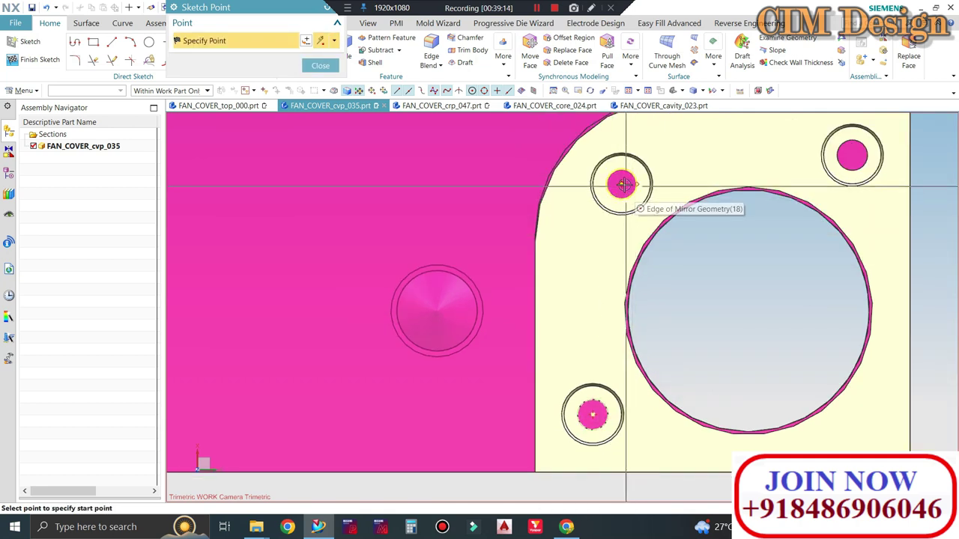
left_click(621, 184)
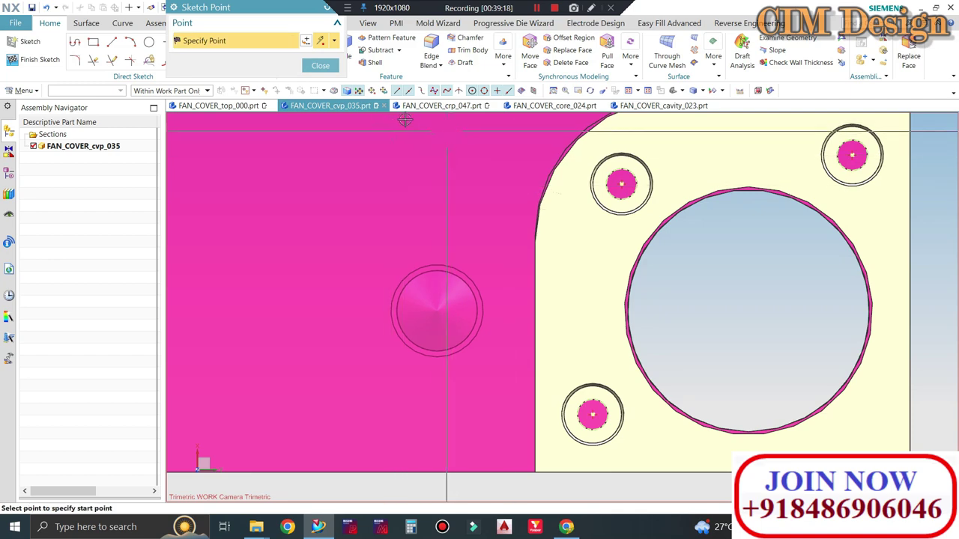
left_click(320, 66)
Finish the sketch and set the Hole feature type to Threaded Hole.
left_click(46, 58)
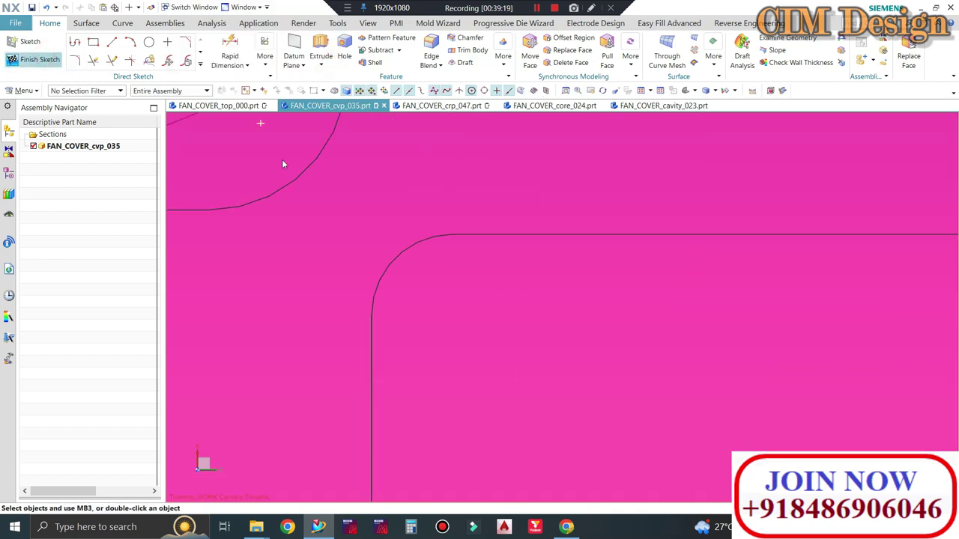
middle_click_drag(520, 257, 537, 223)
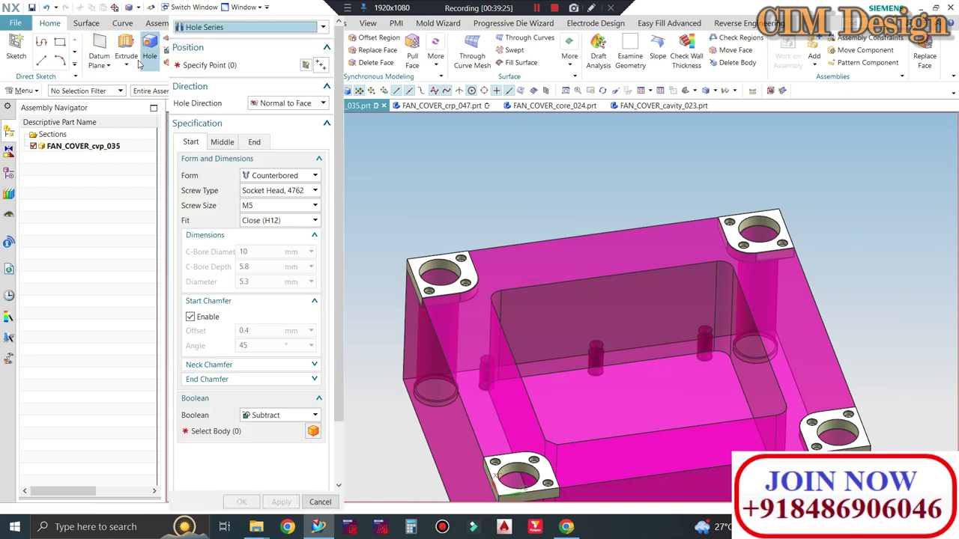
left_click(203, 27)
left_click(209, 73)
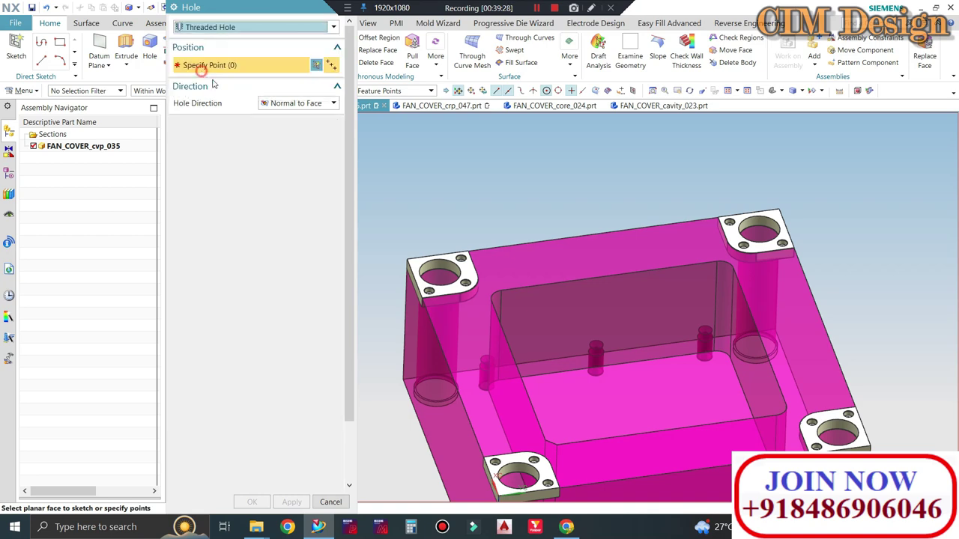
key("Home")
Cut M5 x 0.8 threaded holes, 10 mm deep, at the twelve sketch points.
left_click(8, 173)
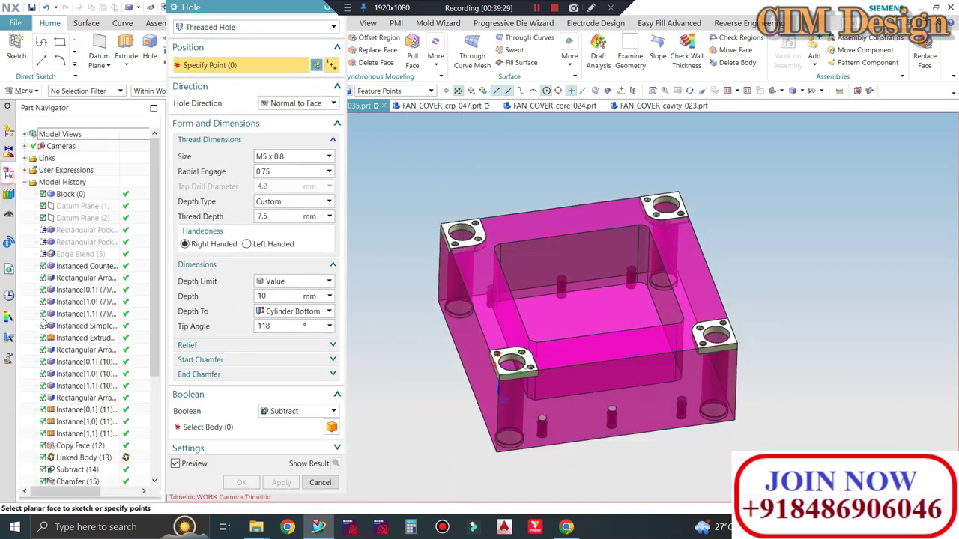
scroll(86, 378, "down", 5)
left_click(94, 469)
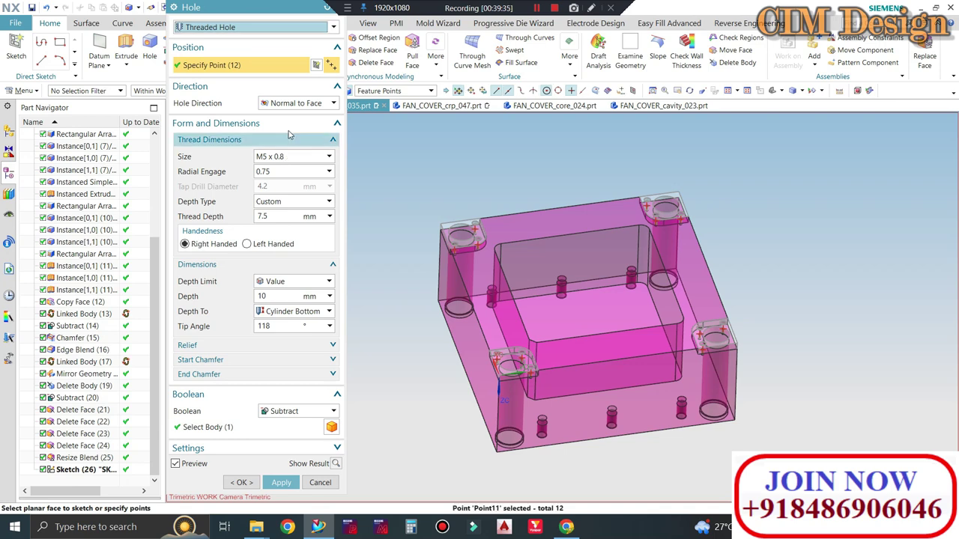
middle_click_drag(488, 155, 447, 213)
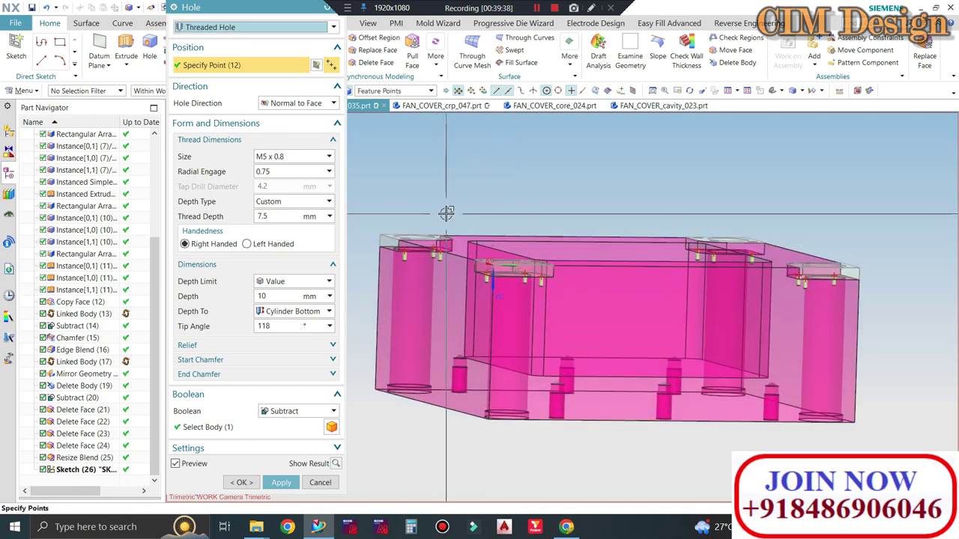
middle_click(451, 200)
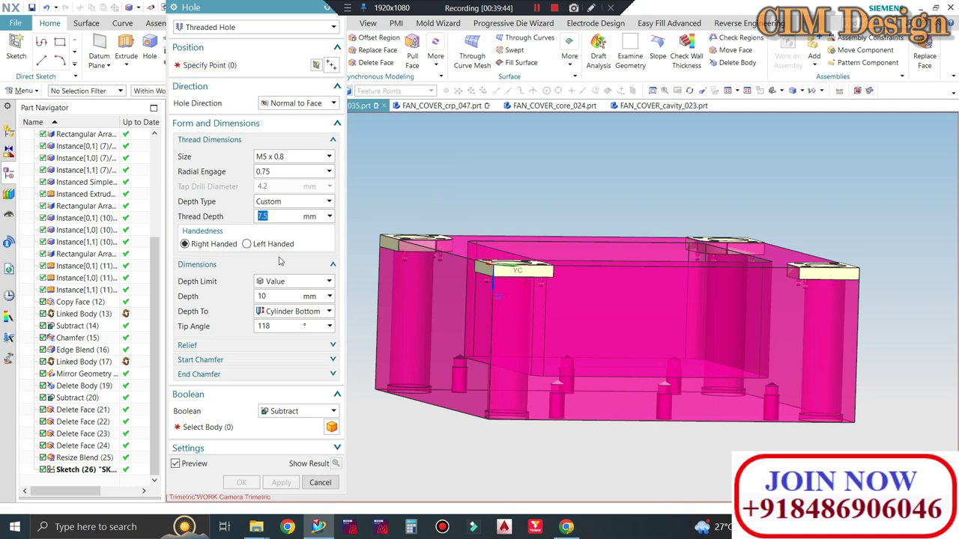
left_click_drag(313, 6, 285, 15)
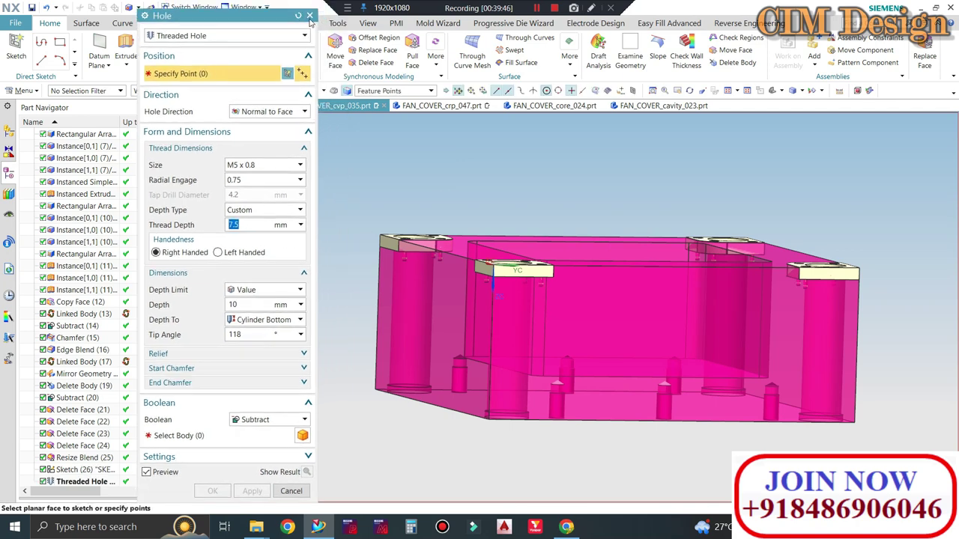
left_click(298, 15)
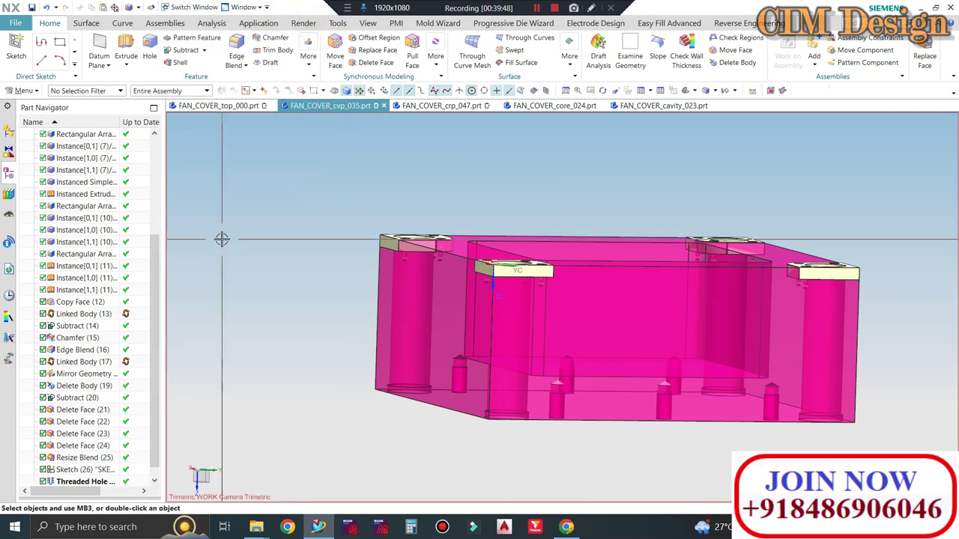
Move the hole-position sketch points to layer 100.
scroll(80, 414, "down", 1)
double_click(84, 469)
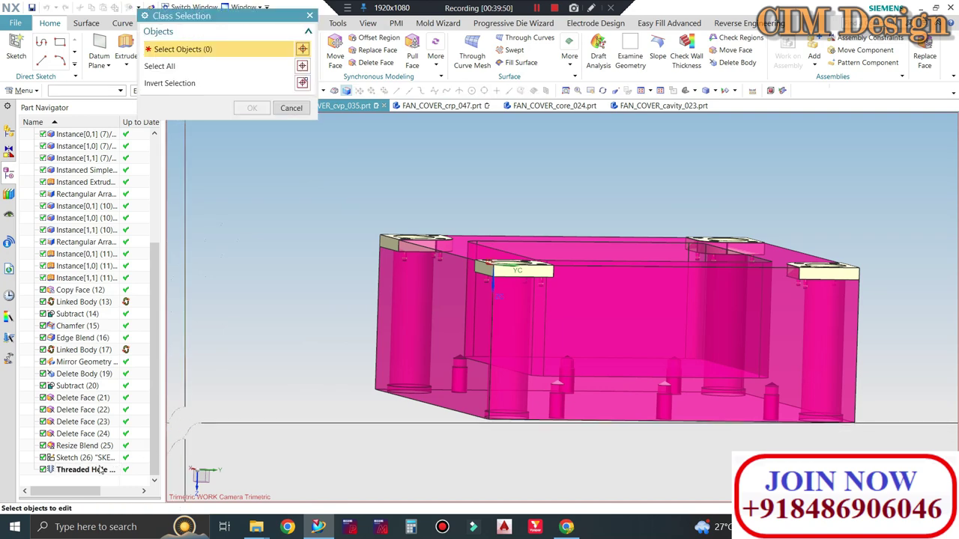
left_click(251, 108)
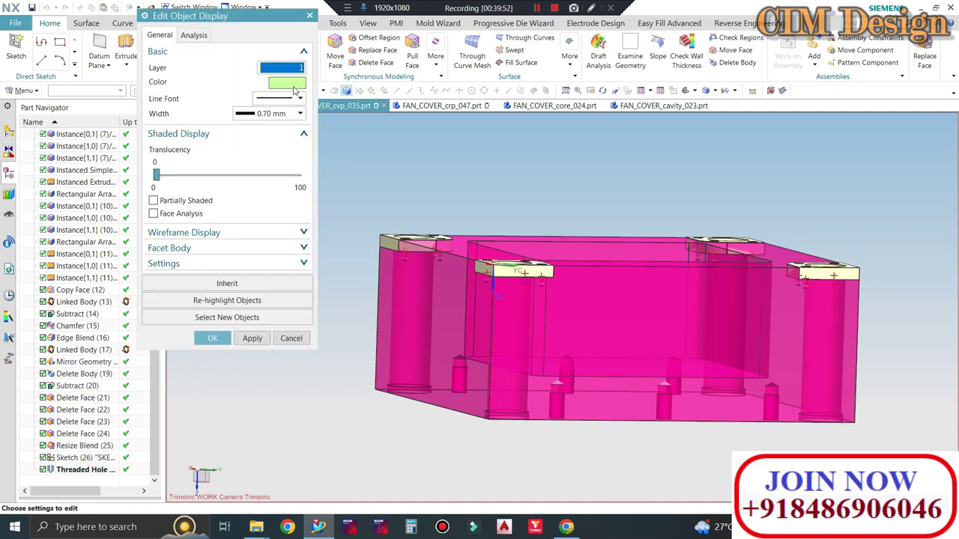
key("Return")
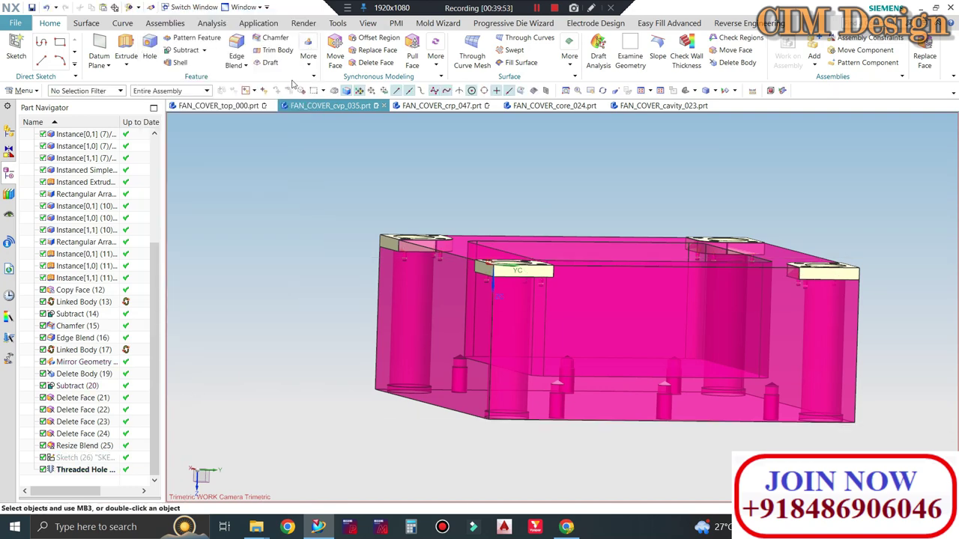
Check the layer settings and switch to the FAN_COVER_top_000 assembly.
key("ctrl+l")
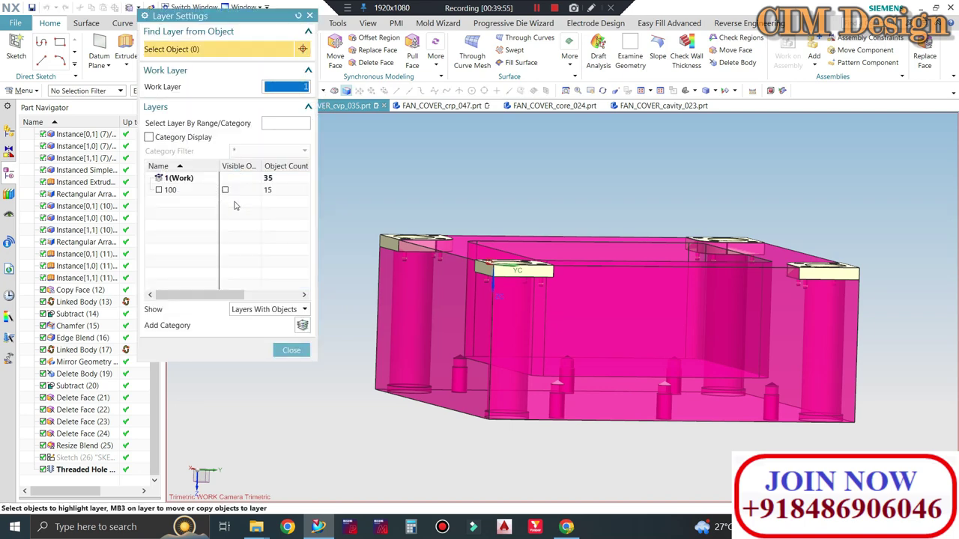
key("Escape")
left_click(218, 105)
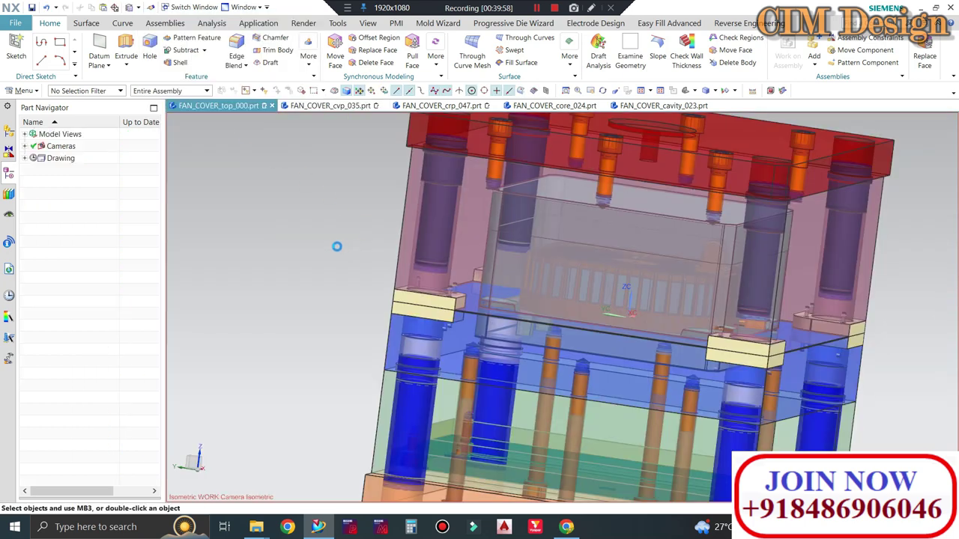
Orbit the mold assembly and snap it to the exact front view.
scroll(333, 249, "down", 2)
middle_click_drag(323, 248, 325, 253)
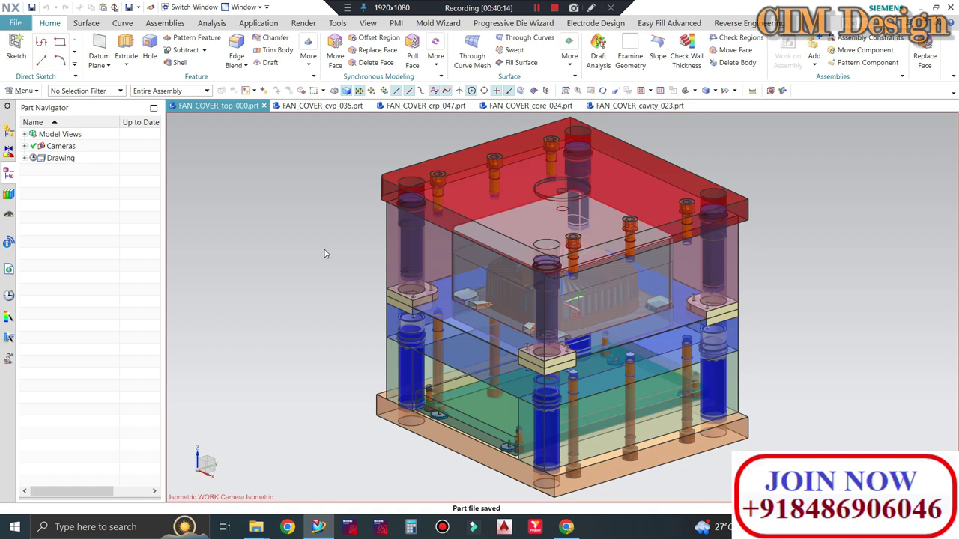
mouse_move(775, 284)
middle_mouse_down()
mouse_move(759, 317)
mouse_move(524, 367)
middle_mouse_up()
scroll(521, 372, "up", 3)
scroll(521, 373, "up", 2)
scroll(520, 372, "down", 4)
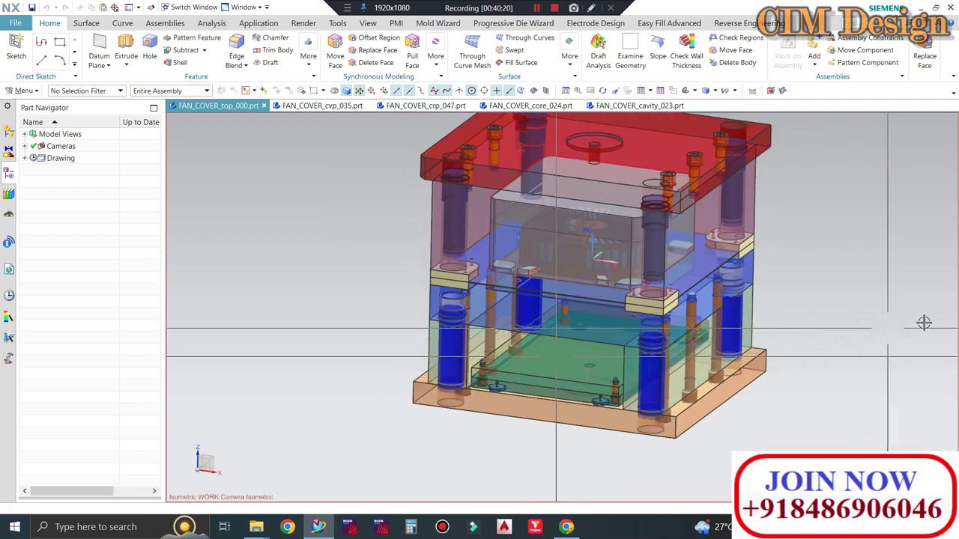
key("F8")
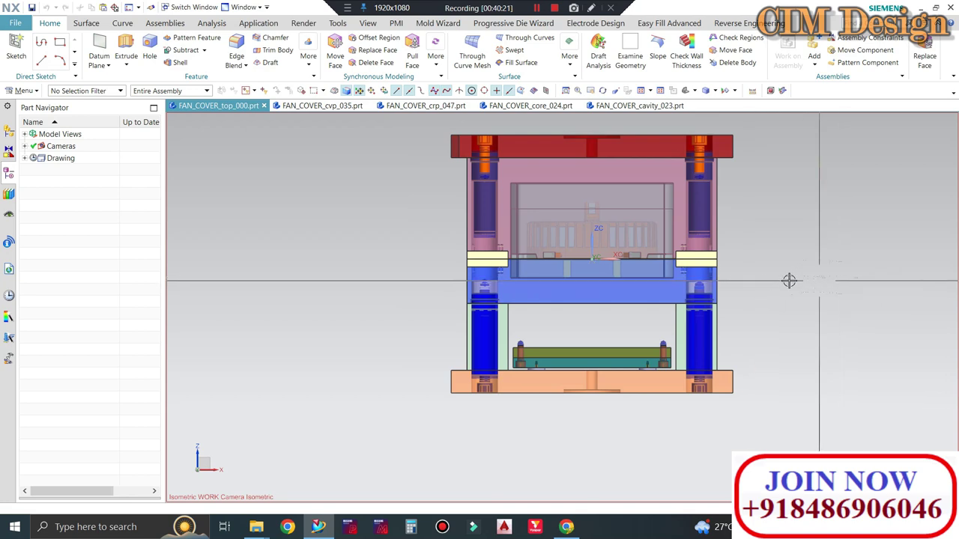
Return to a 3-D view fitted to the window and Save All parts.
scroll(820, 254, "down", 2)
mouse_move(820, 255)
middle_mouse_down()
mouse_move(782, 268)
mouse_move(869, 258)
mouse_move(814, 247)
middle_mouse_up()
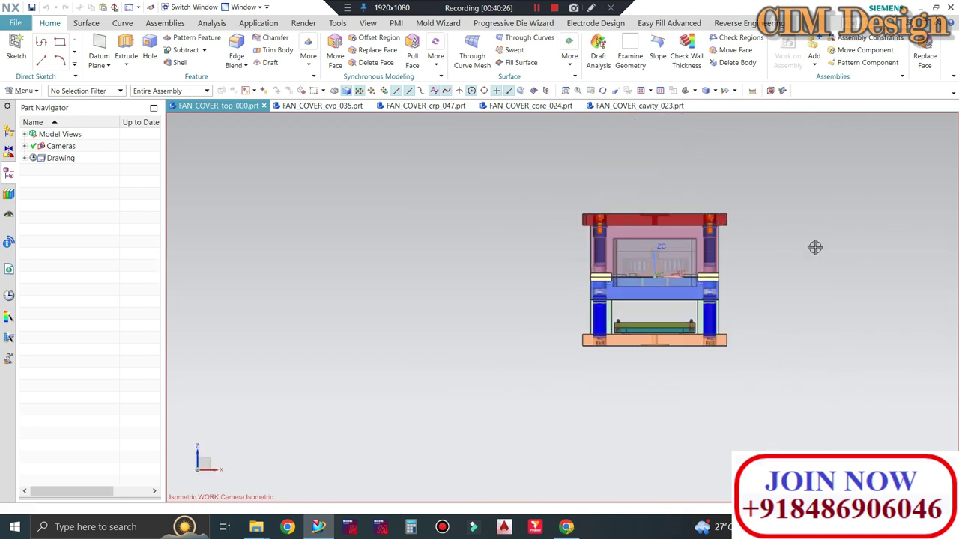
key("End")
left_click(20, 17)
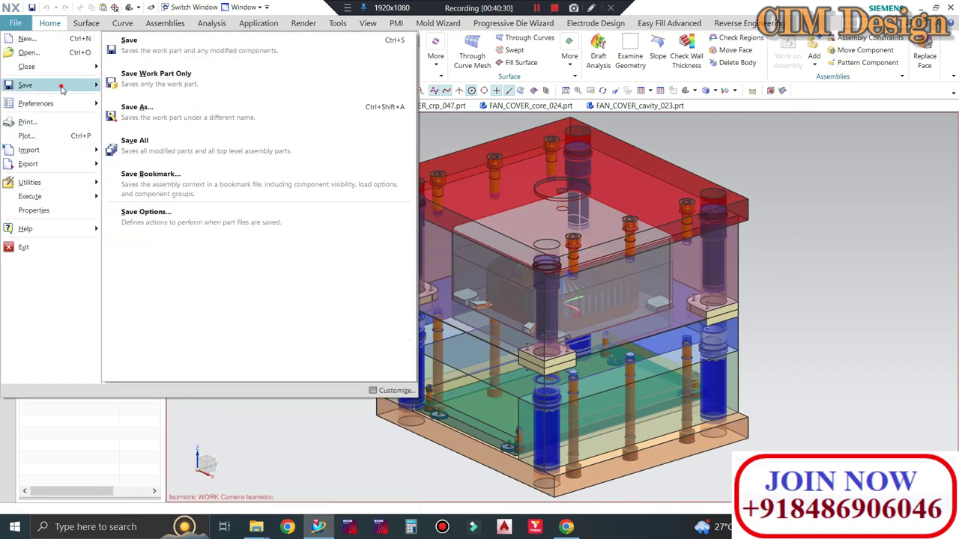
left_click(146, 137)
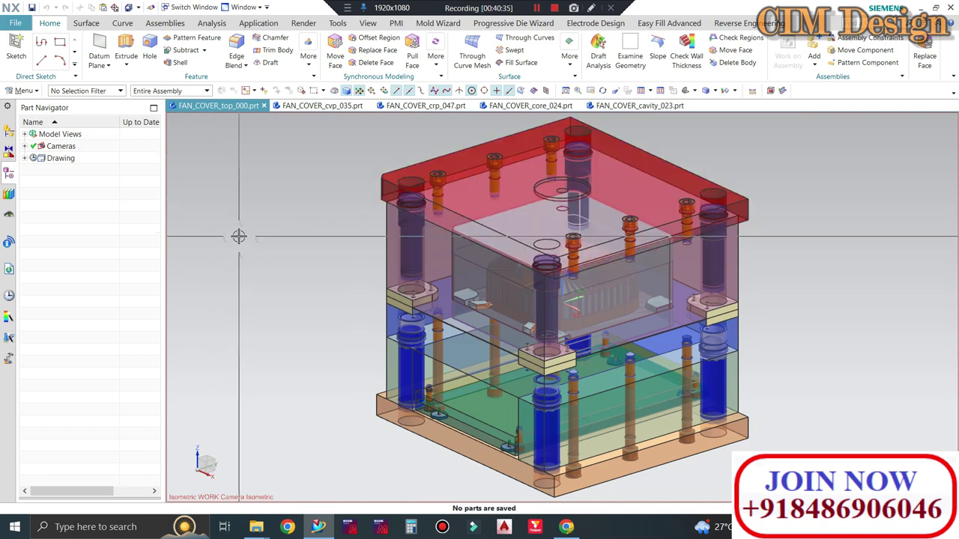
middle_click_drag(362, 280, 895, 249)
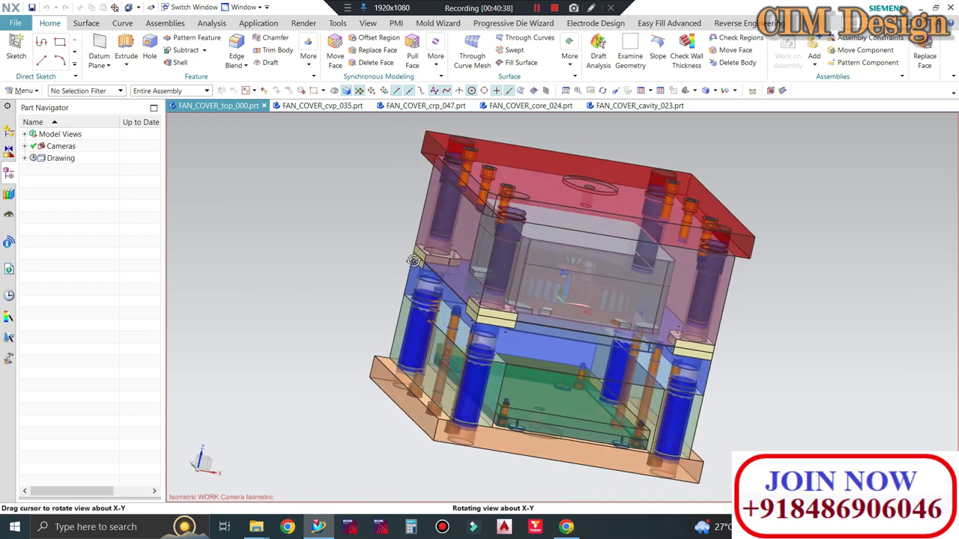
key("ctrl+alt+f")
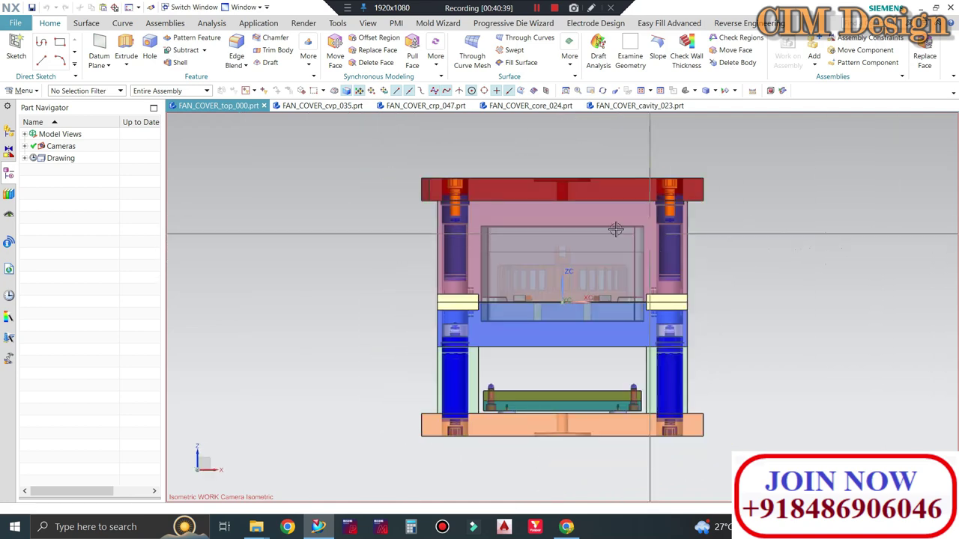
middle_click_drag(787, 231, 569, 198)
scroll(562, 193, "up", 2)
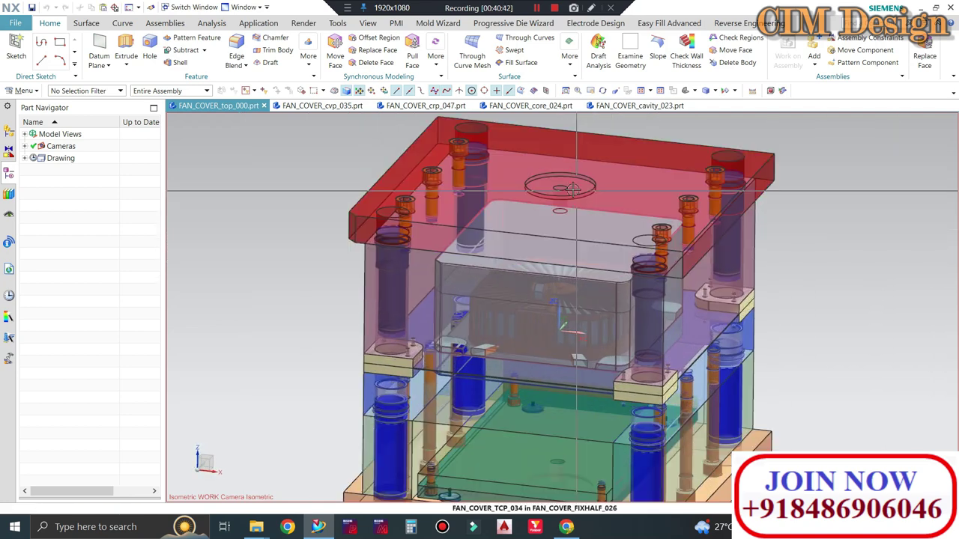
key("ctrl+f")
key("ctrl+alt+f")
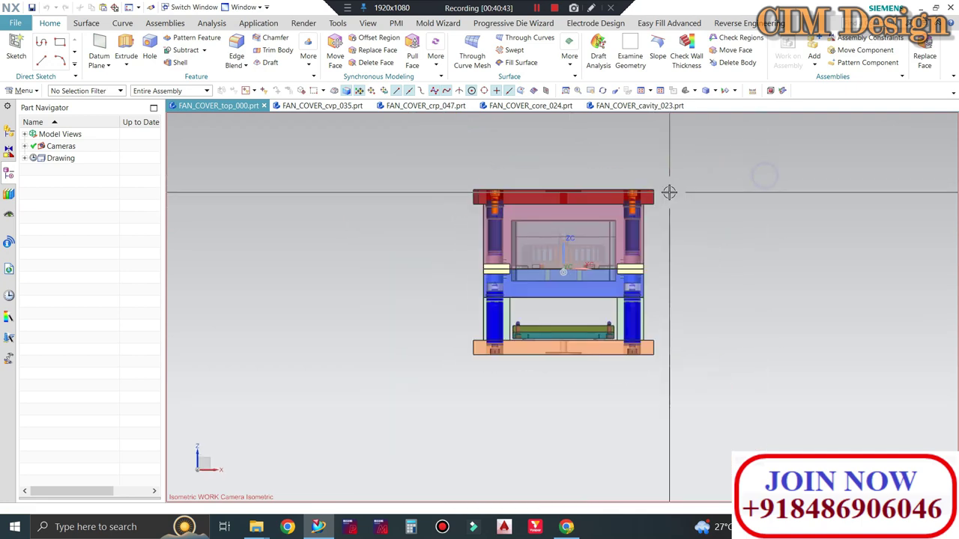
mouse_move(748, 222)
middle_mouse_down()
mouse_move(817, 217)
mouse_move(455, 224)
mouse_move(499, 262)
mouse_move(348, 222)
mouse_move(332, 263)
middle_mouse_up()
scroll(455, 225, "up", 2)
scroll(353, 230, "up", 2)
scroll(332, 263, "up", 2)
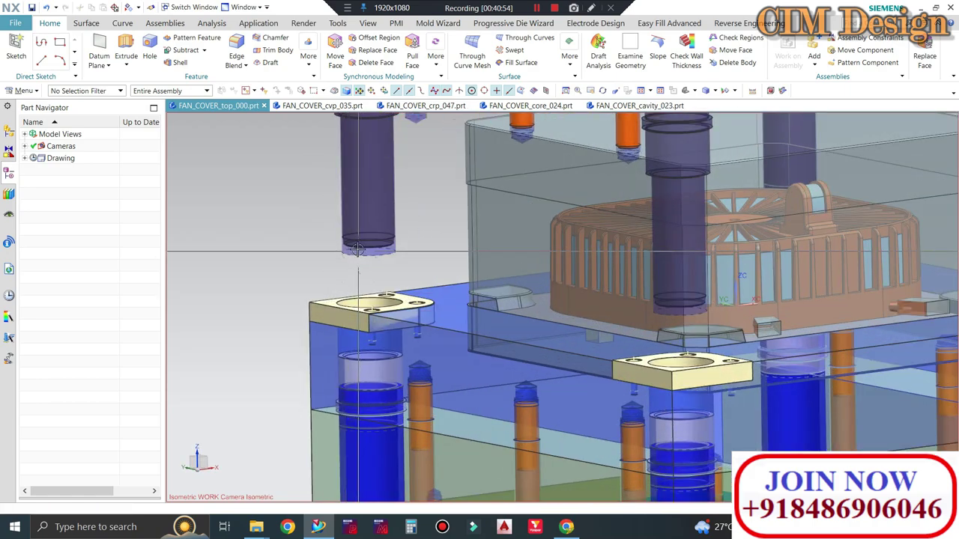
scroll(463, 242, "up", 2)
scroll(299, 270, "down", 1)
scroll(300, 269, "down", 3)
scroll(300, 270, "down", 1)
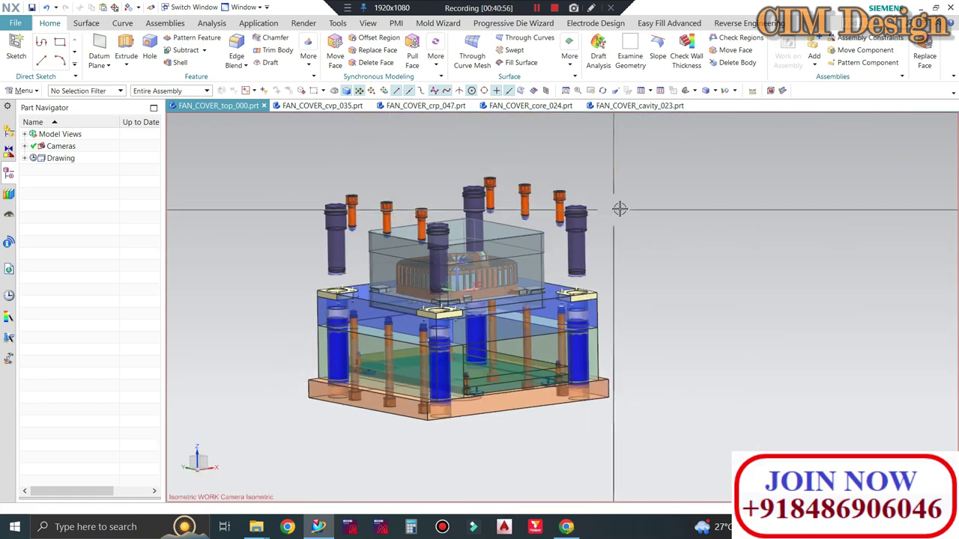
mouse_move(621, 207)
middle_mouse_down()
mouse_move(707, 205)
mouse_move(732, 223)
mouse_move(742, 205)
middle_mouse_up()
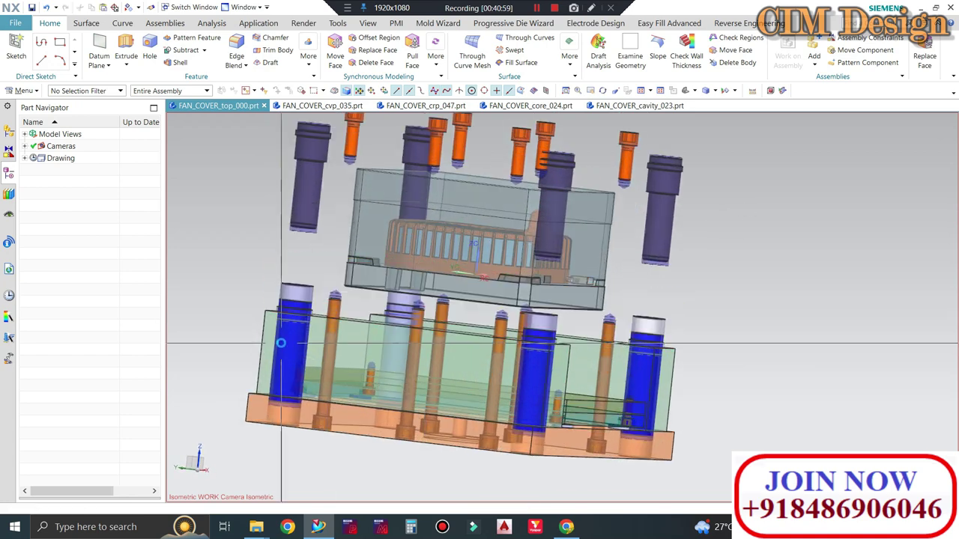
middle_click_drag(429, 315, 261, 434)
scroll(330, 337, "up", 3)
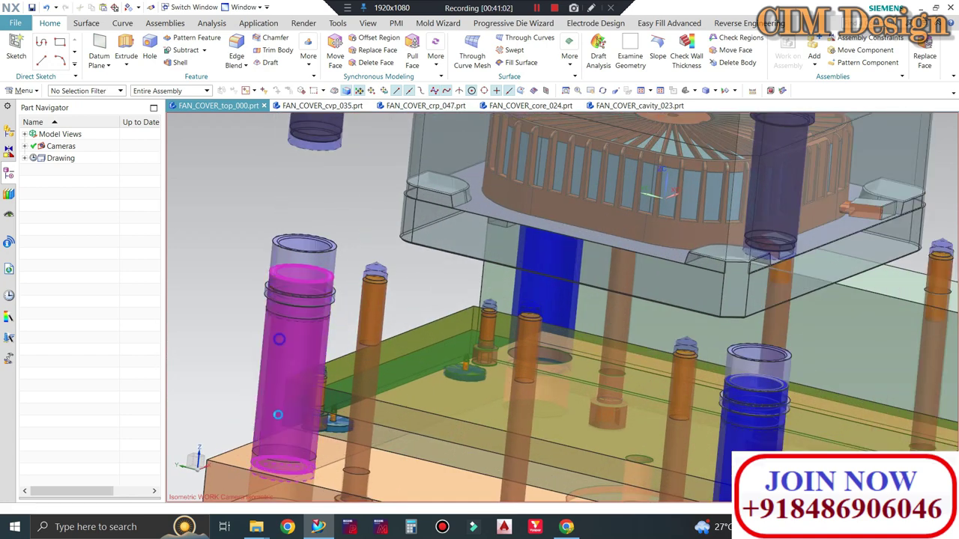
scroll(332, 337, "up", 2)
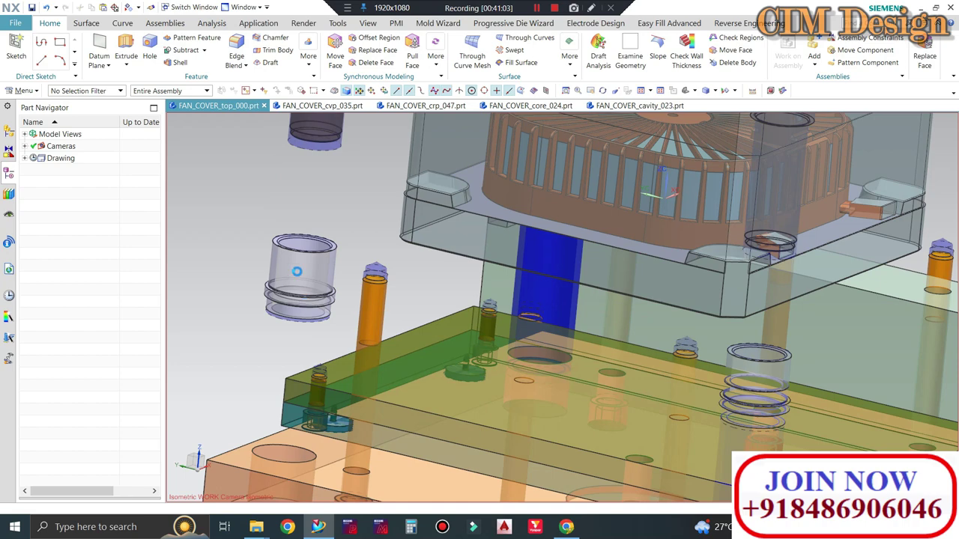
mouse_move(296, 271)
middle_mouse_down()
mouse_move(236, 448)
mouse_move(239, 438)
middle_mouse_up()
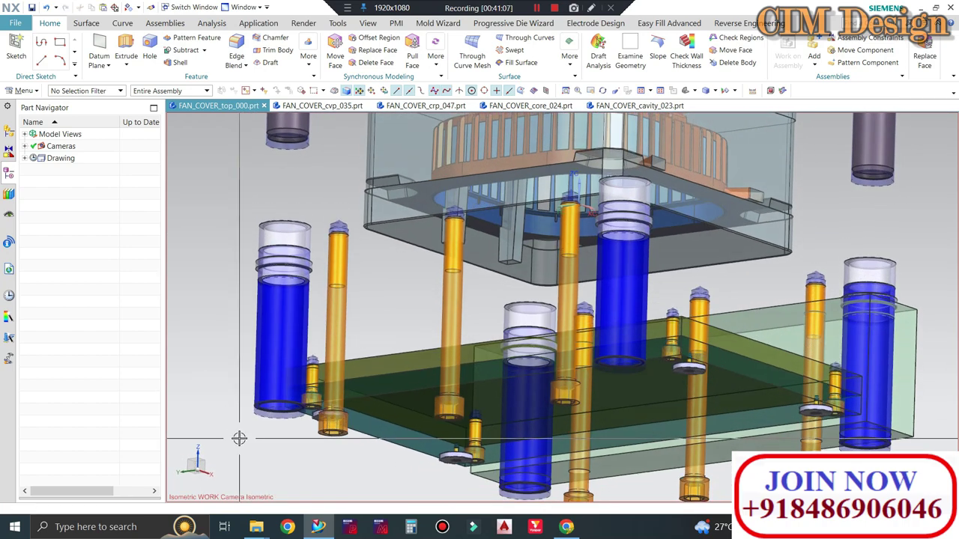
key("ctrl+shift+u")
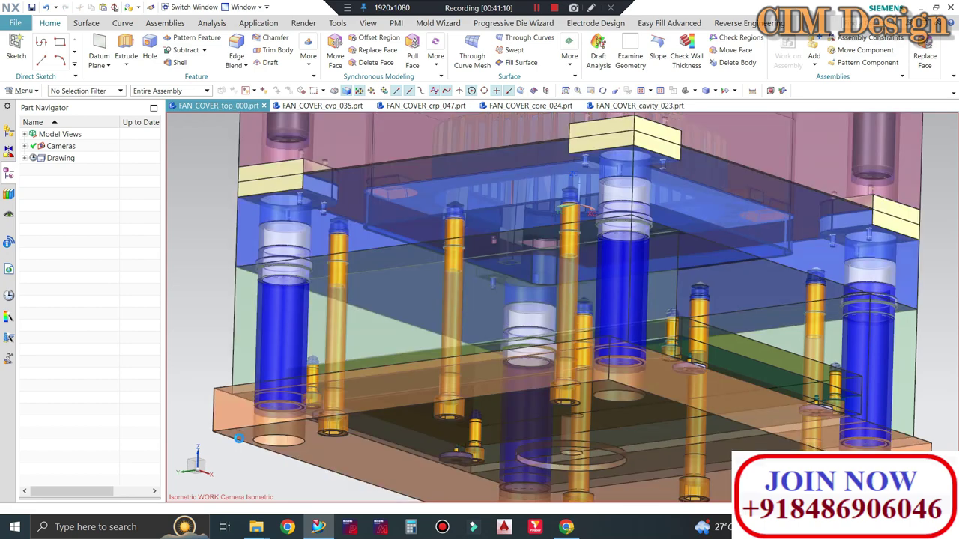
key("Home")
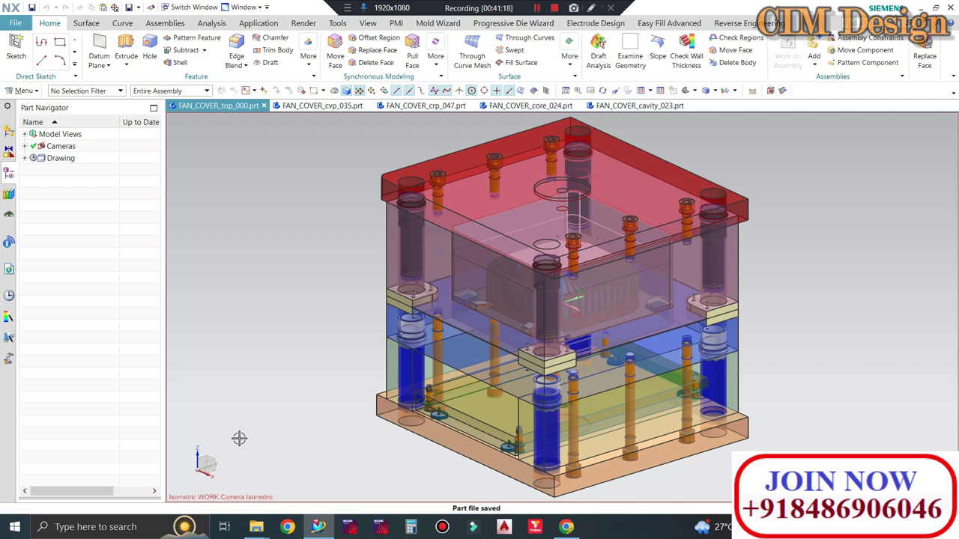
Fit the whole FAN_COVER_top_000 mold assembly in view and save it with Ctrl+S.
scroll(188, 387, "down", 2)
scroll(581, 294, "up", 2)
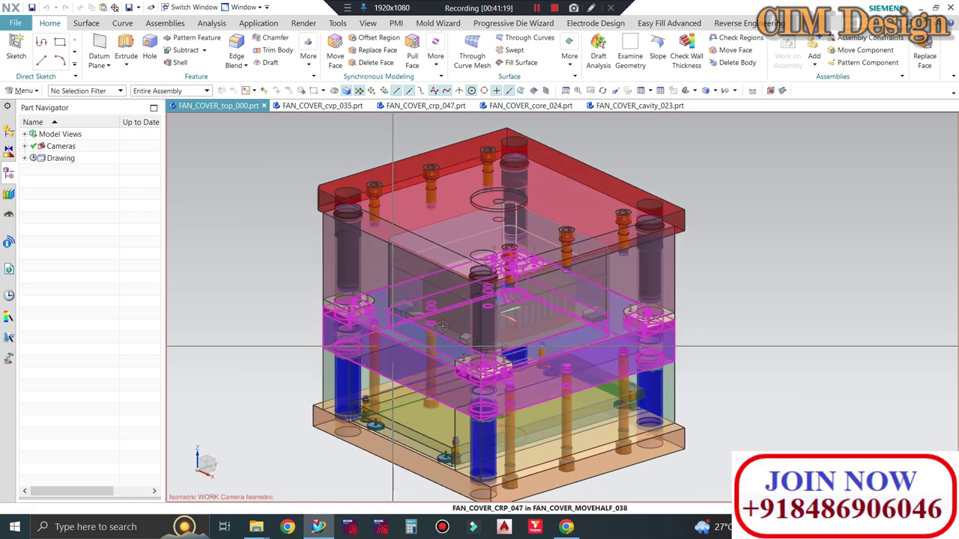
key("ctrl+f")
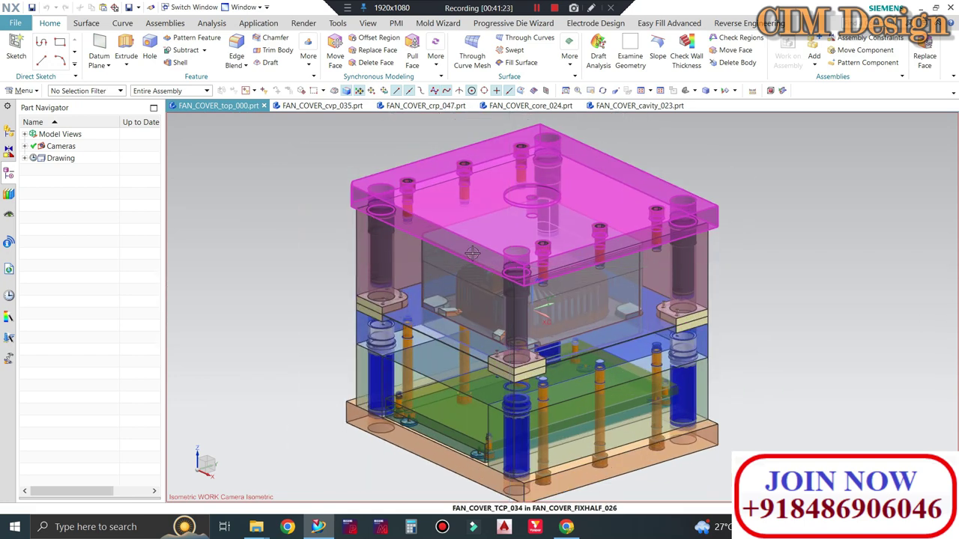
key("ctrl+s")
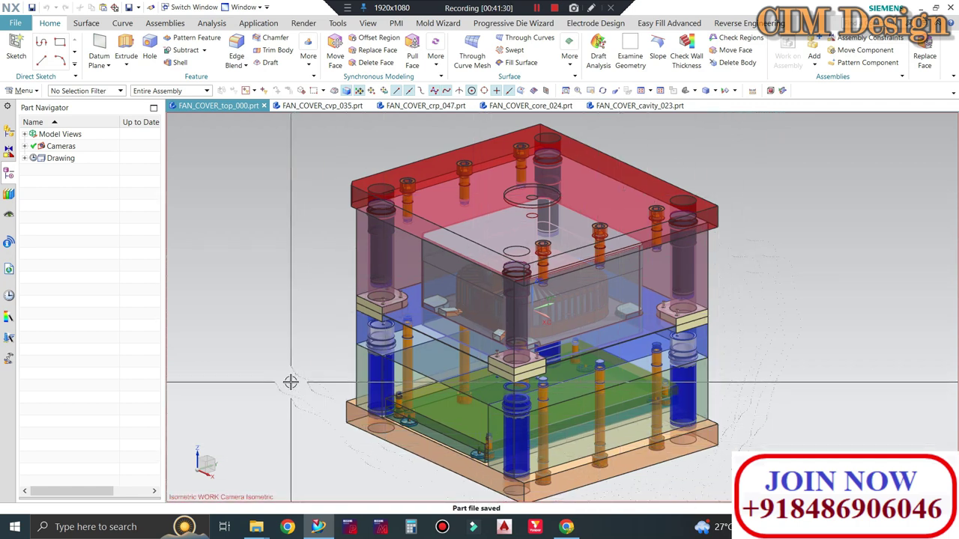
Load an SHCS[Manual] cap screw, size 4, length 10, from the Mold Wizard standard part library.
left_click(438, 22)
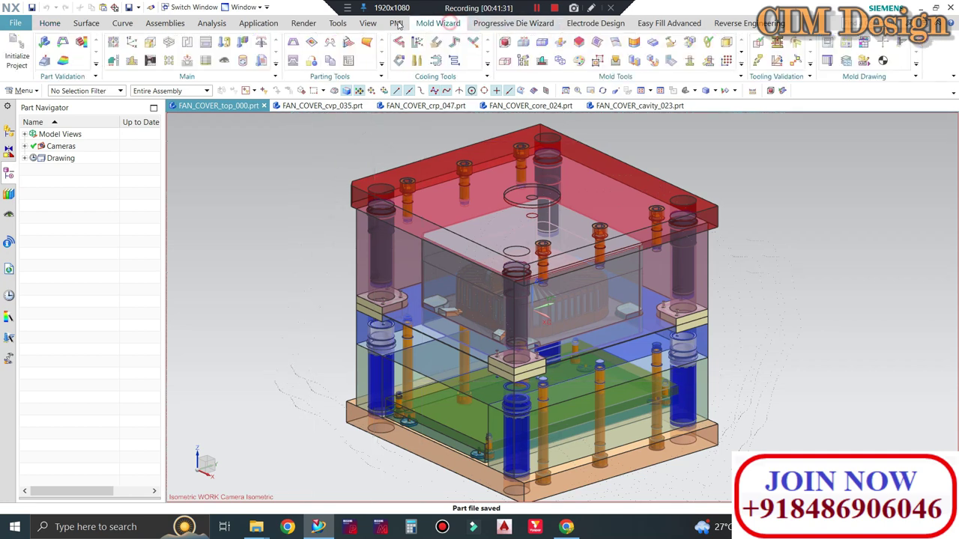
left_click(225, 43)
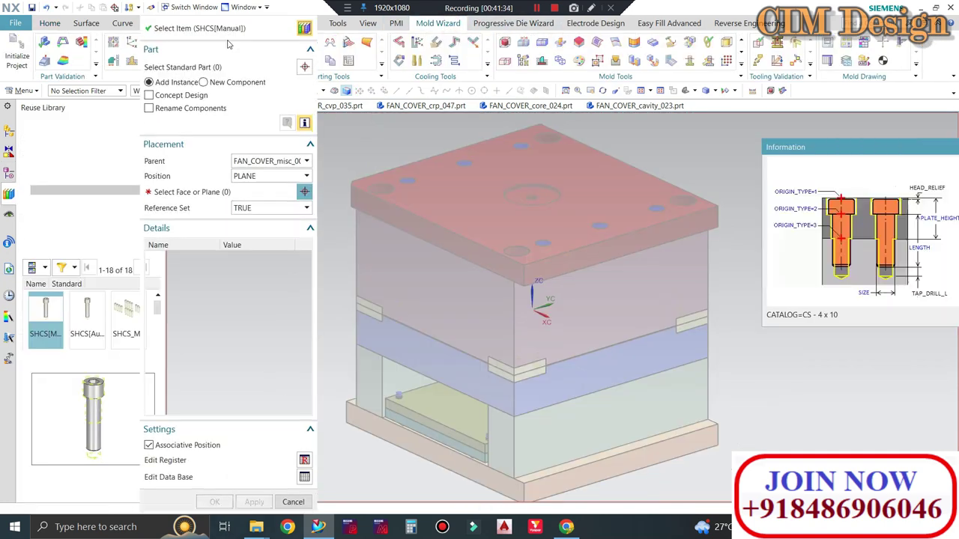
scroll(77, 150, "down", 1)
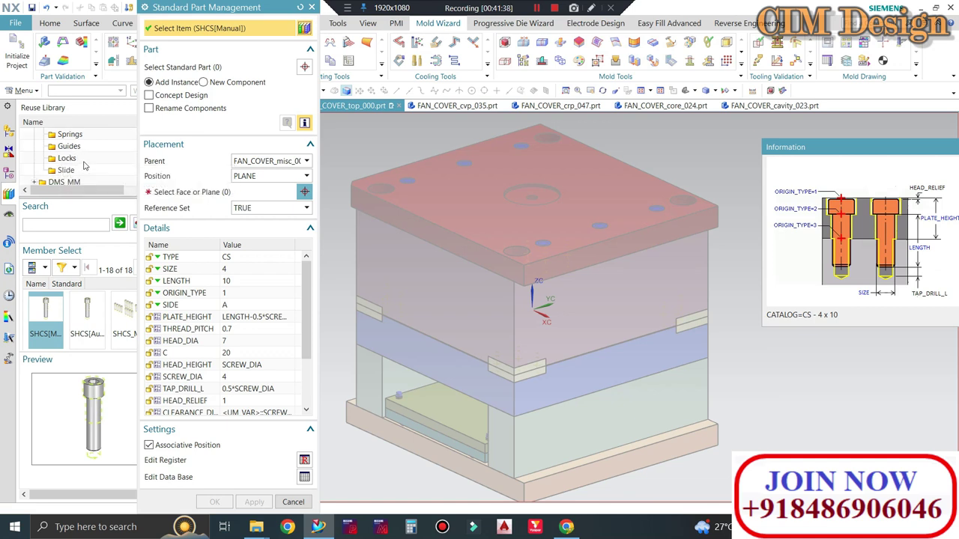
scroll(72, 161, "up", 2)
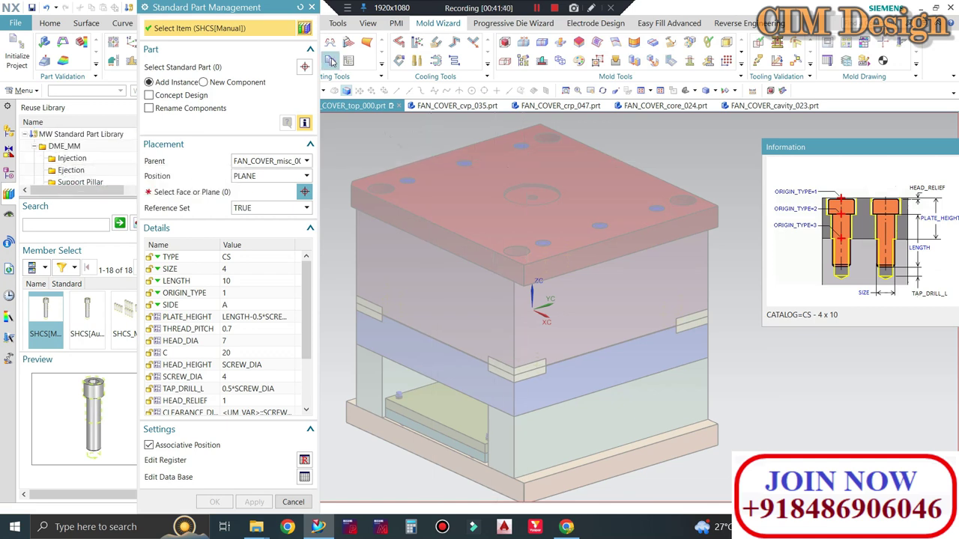